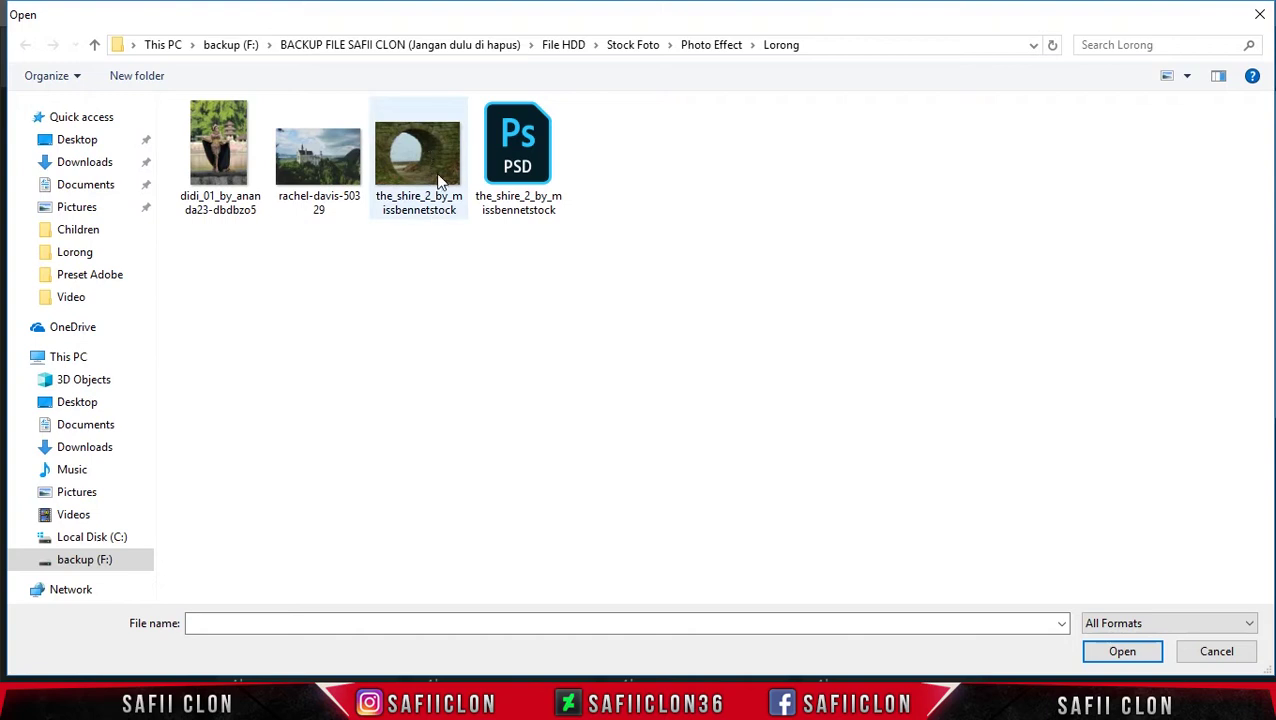
Open the_shire_2_by_missbennetstock JPG from the Open dialog.
click(437, 174)
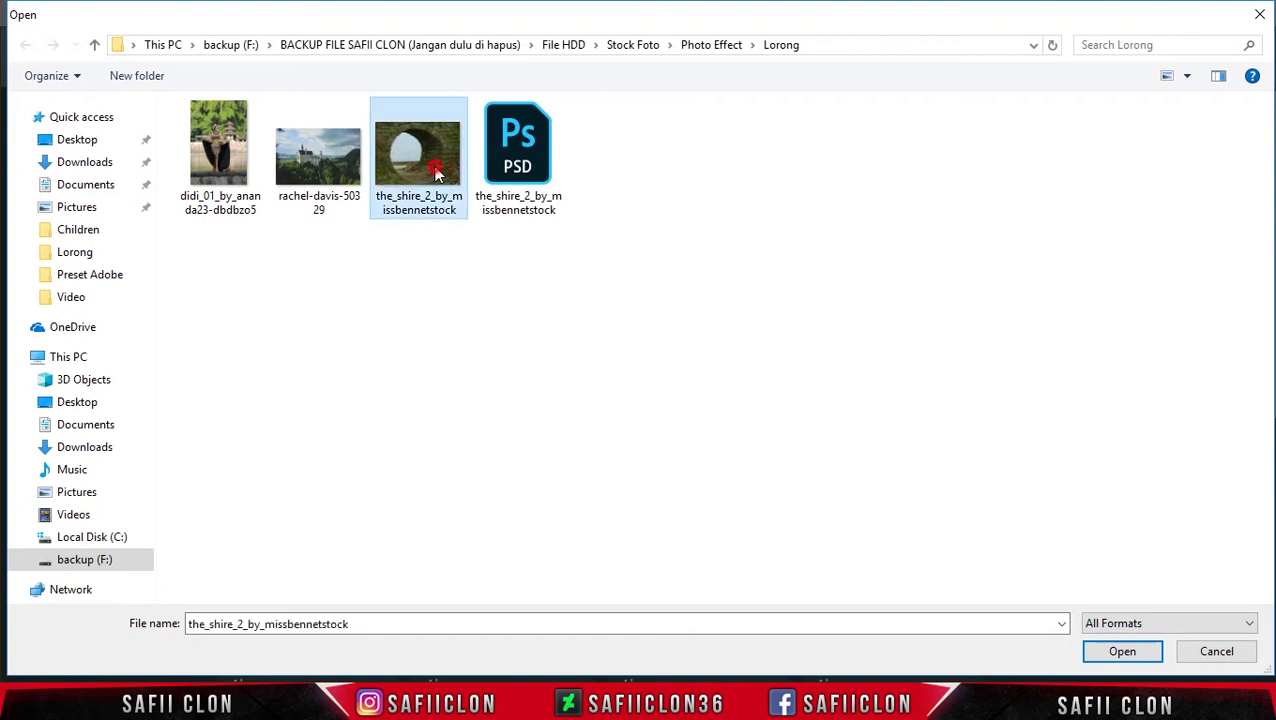
click(1124, 652)
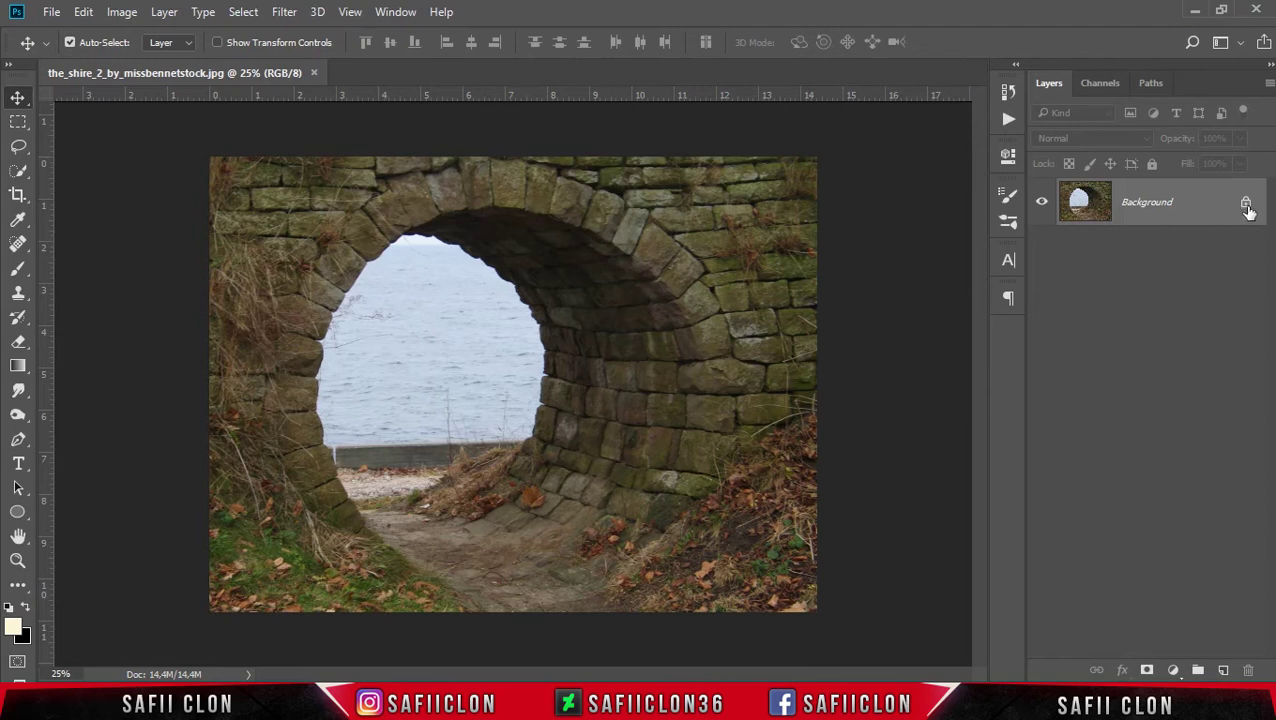
Unlock the Background and Quick Select the sky inside the arch with a 36 px brush.
click(1244, 204)
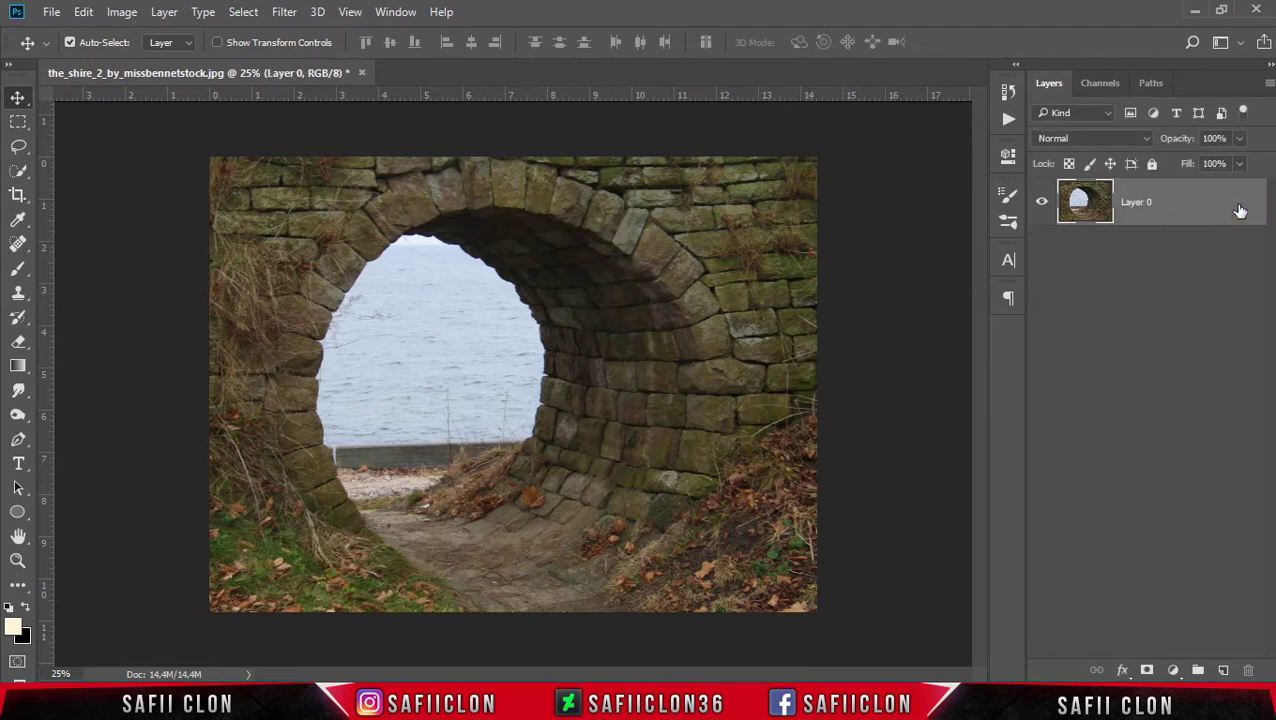
right_click(18, 170)
click(110, 173)
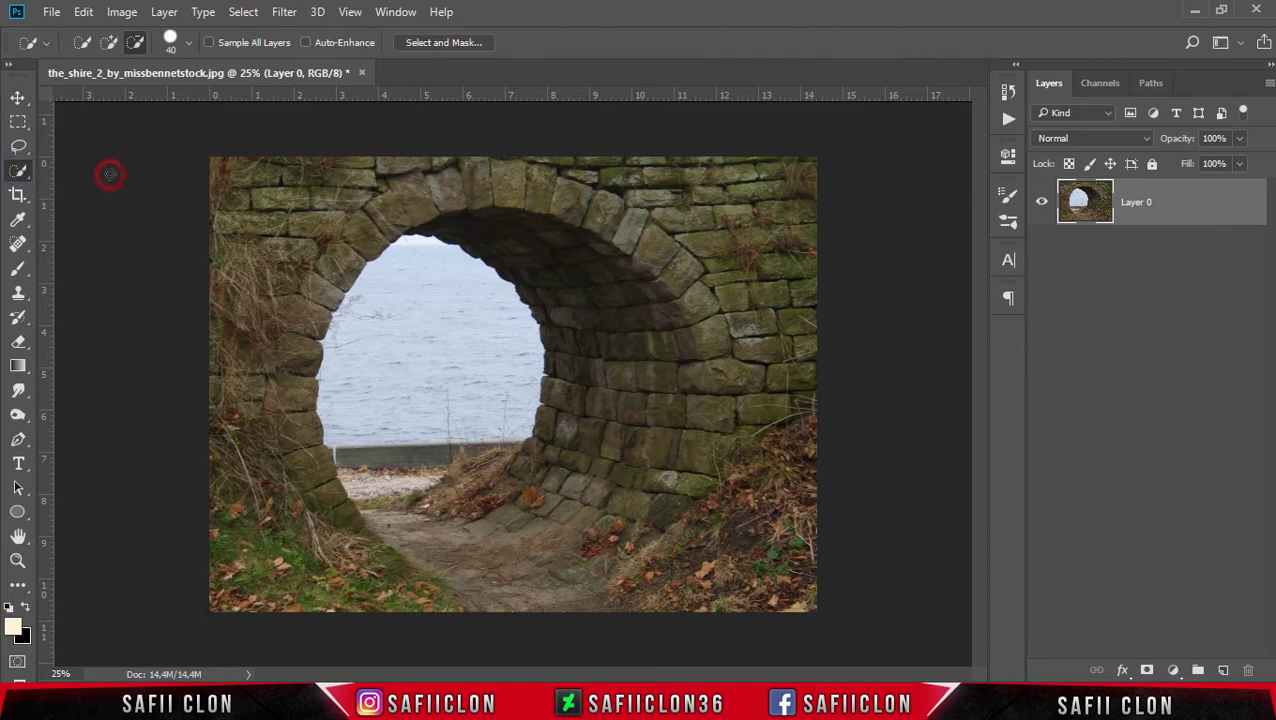
click(109, 44)
click(187, 45)
drag(120, 97, 117, 98)
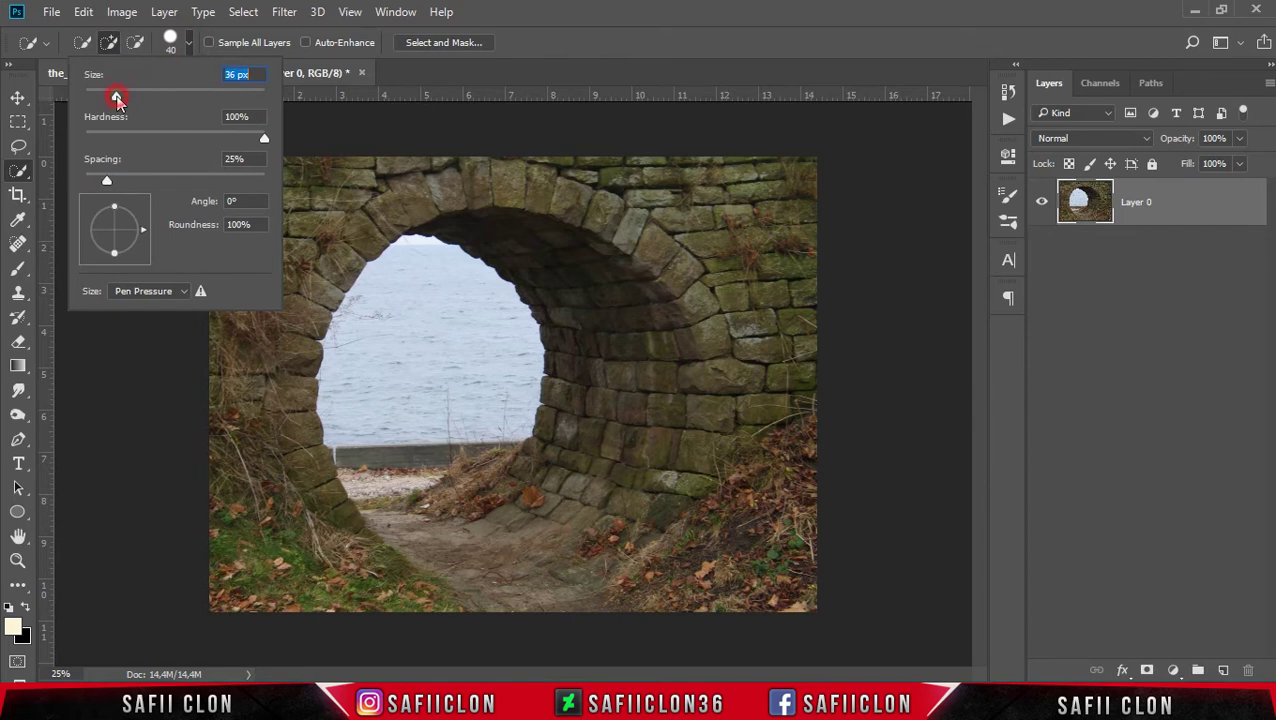
click(657, 18)
click(384, 366)
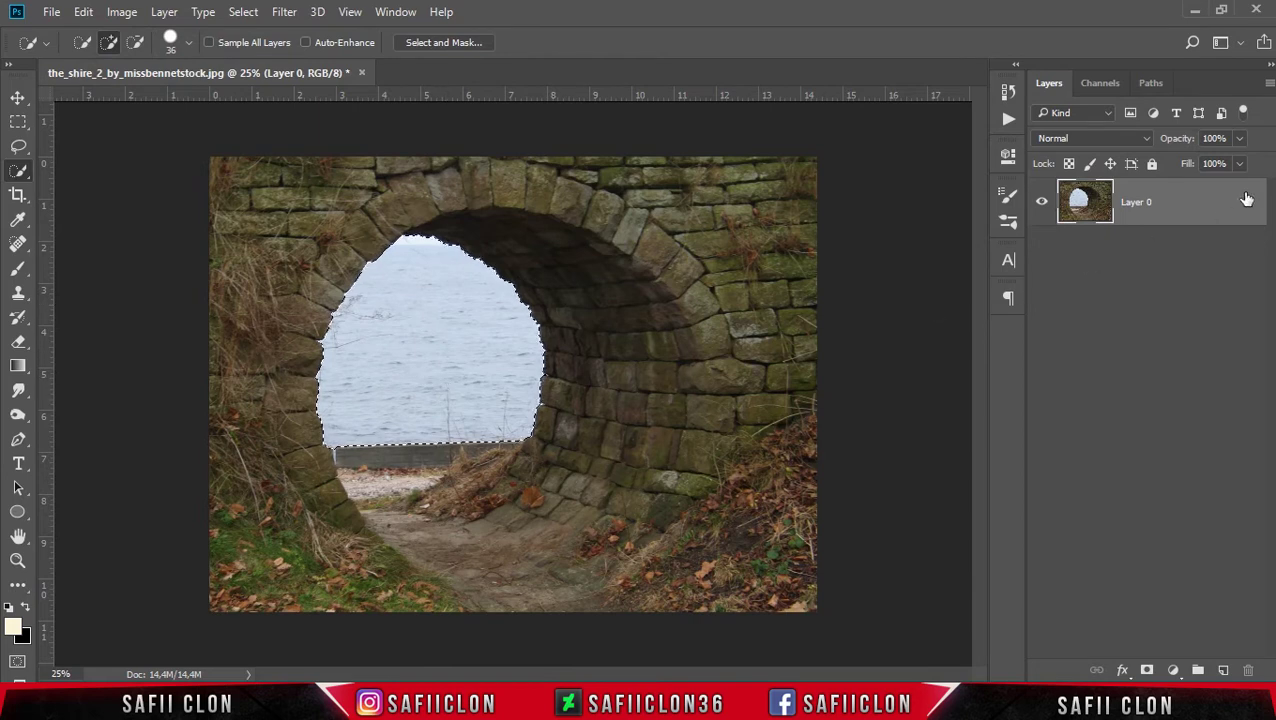
Hide the sky with an inverted layer mask and apply the mask to Layer 0.
click(1184, 201)
click(1147, 670)
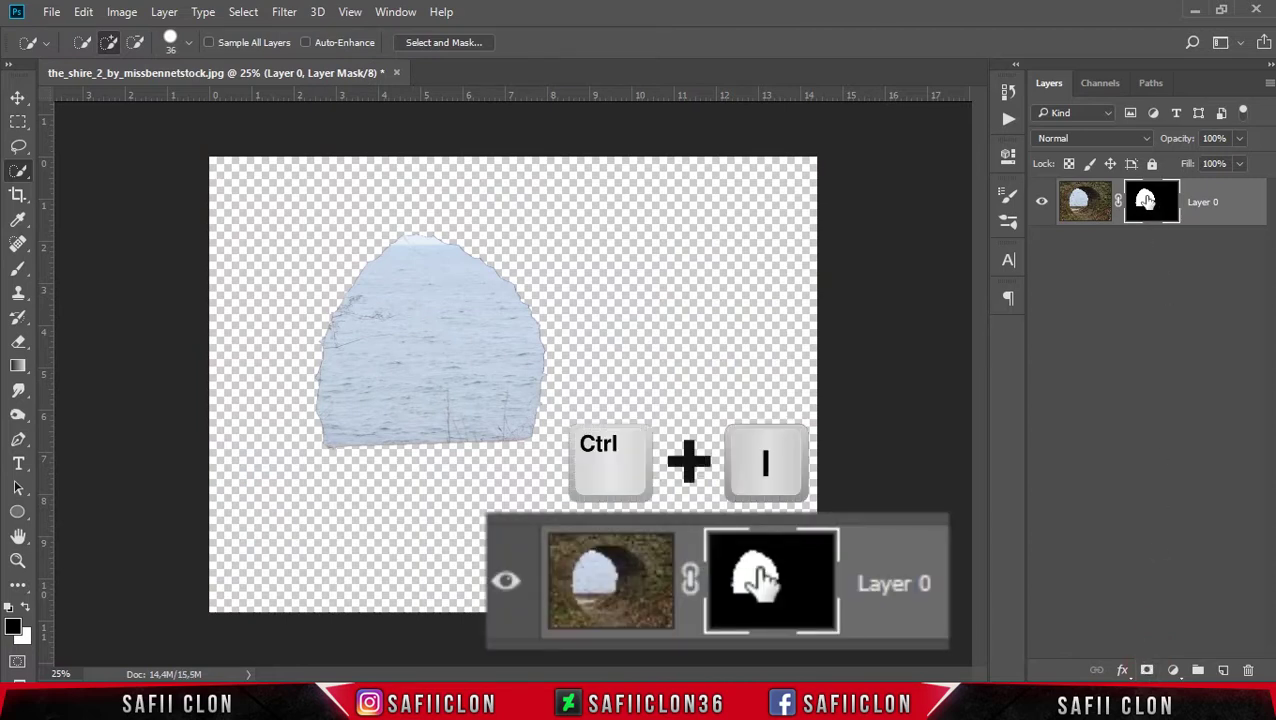
key(ctrl+i)
right_click(1147, 201)
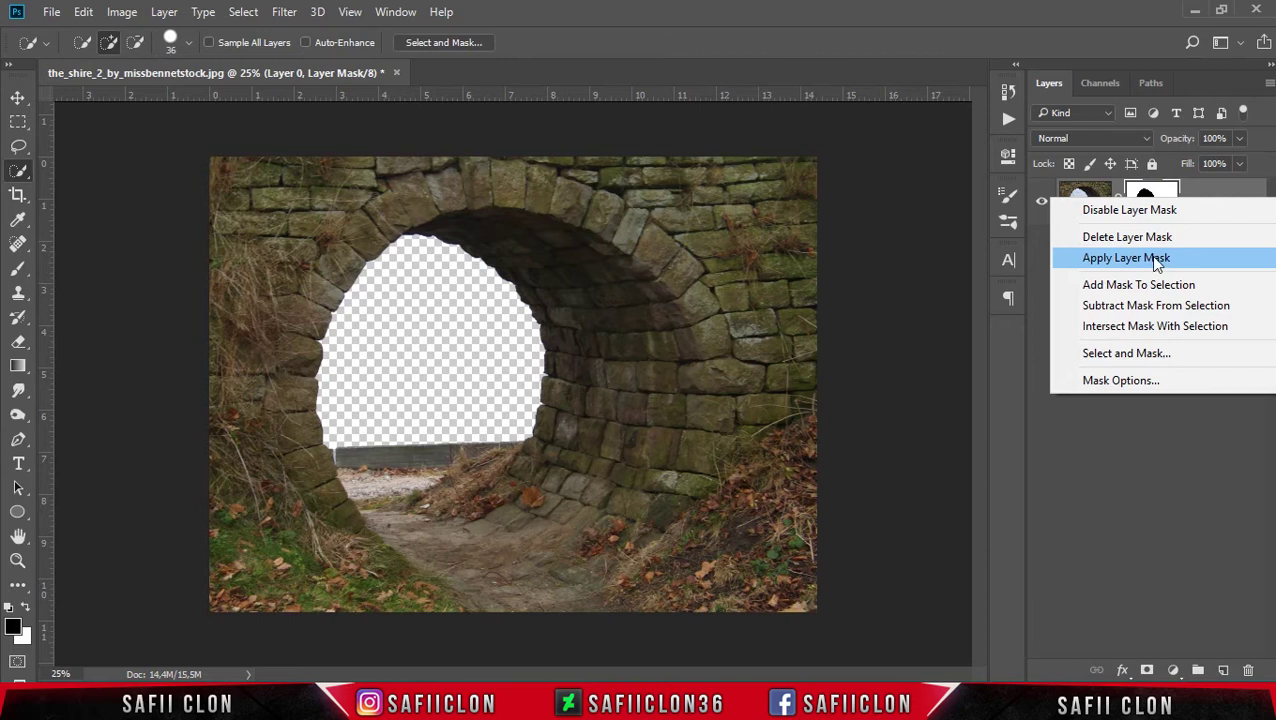
click(1152, 259)
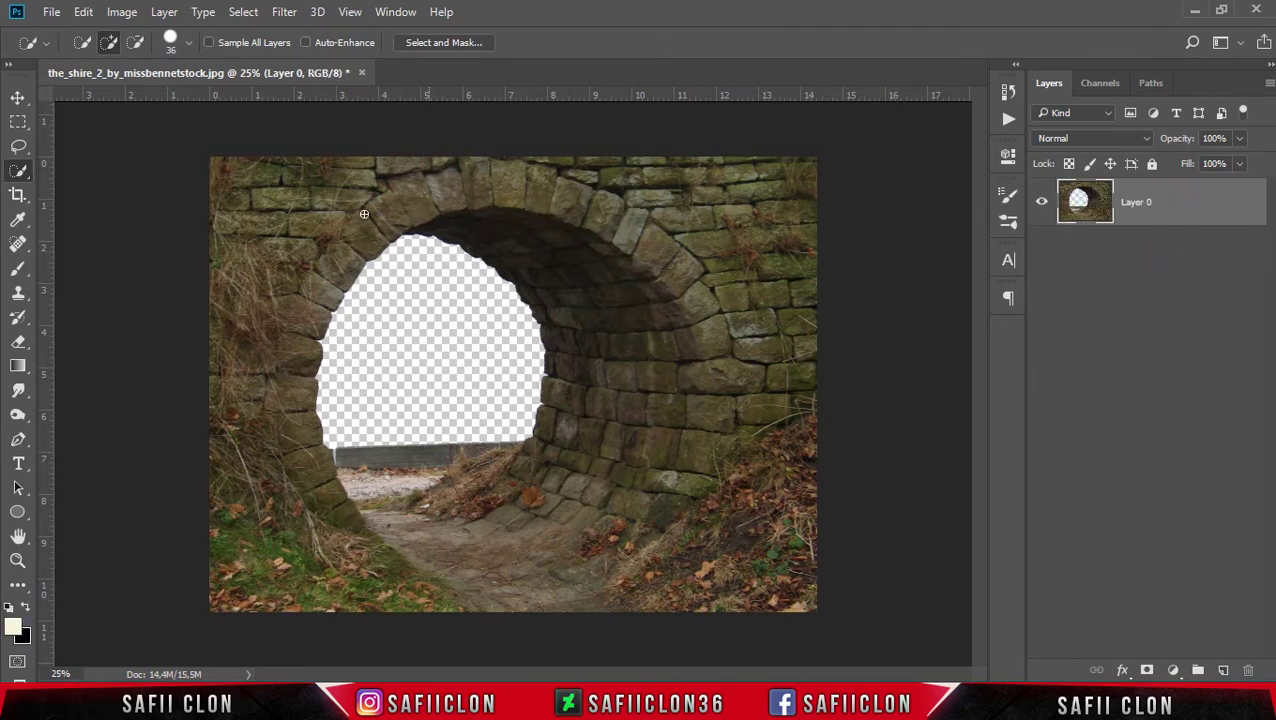
Crop the canvas tighter by pulling all four edges in around the arch.
click(22, 199)
click(94, 196)
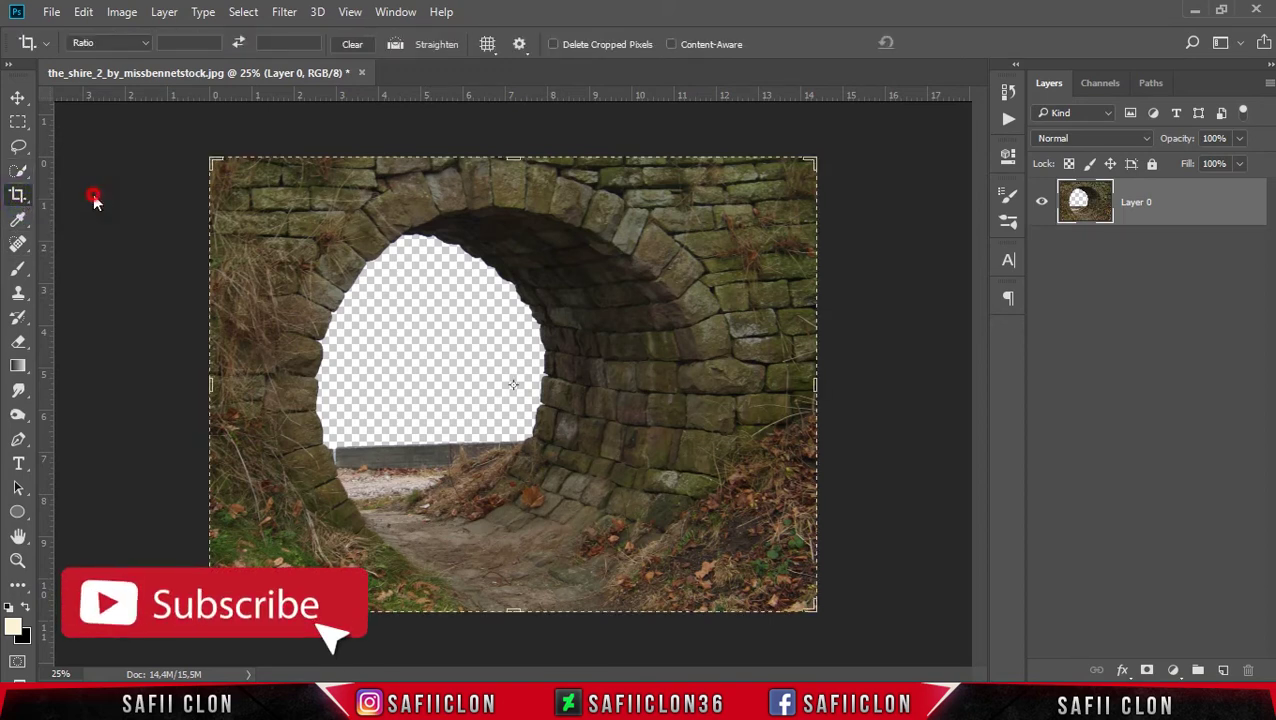
drag(815, 388, 782, 392)
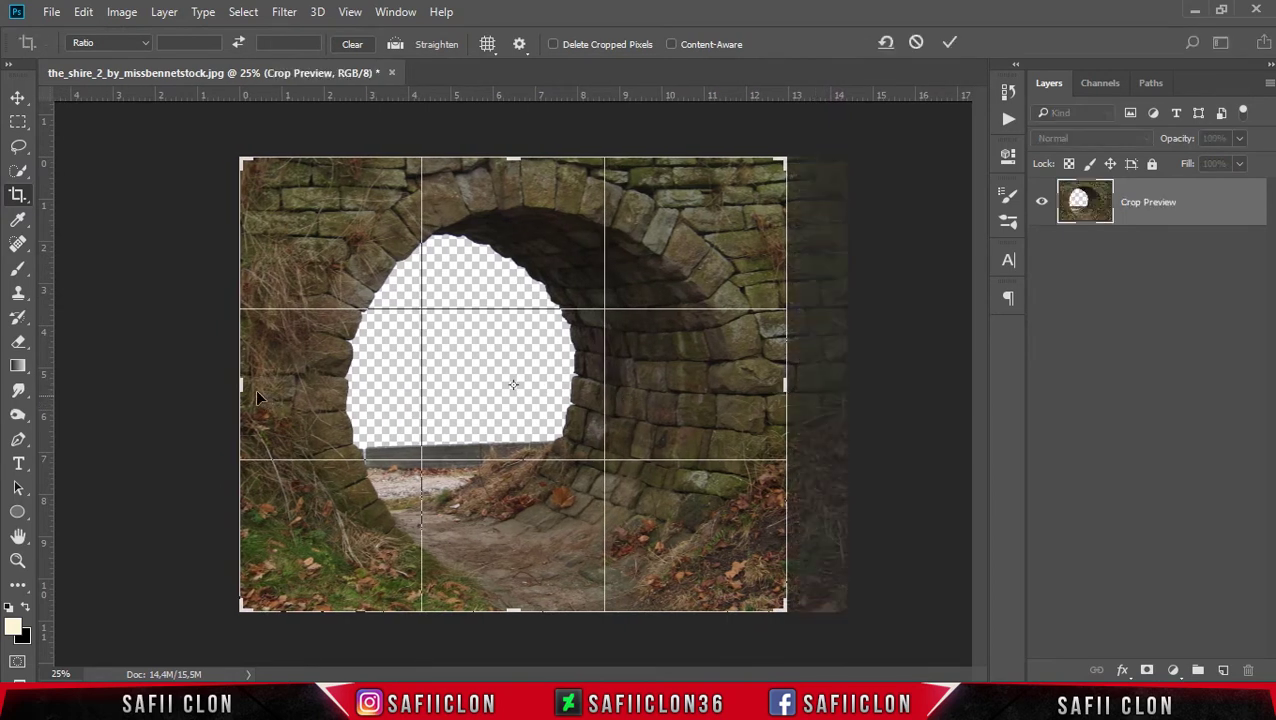
drag(242, 386, 265, 386)
drag(516, 160, 516, 167)
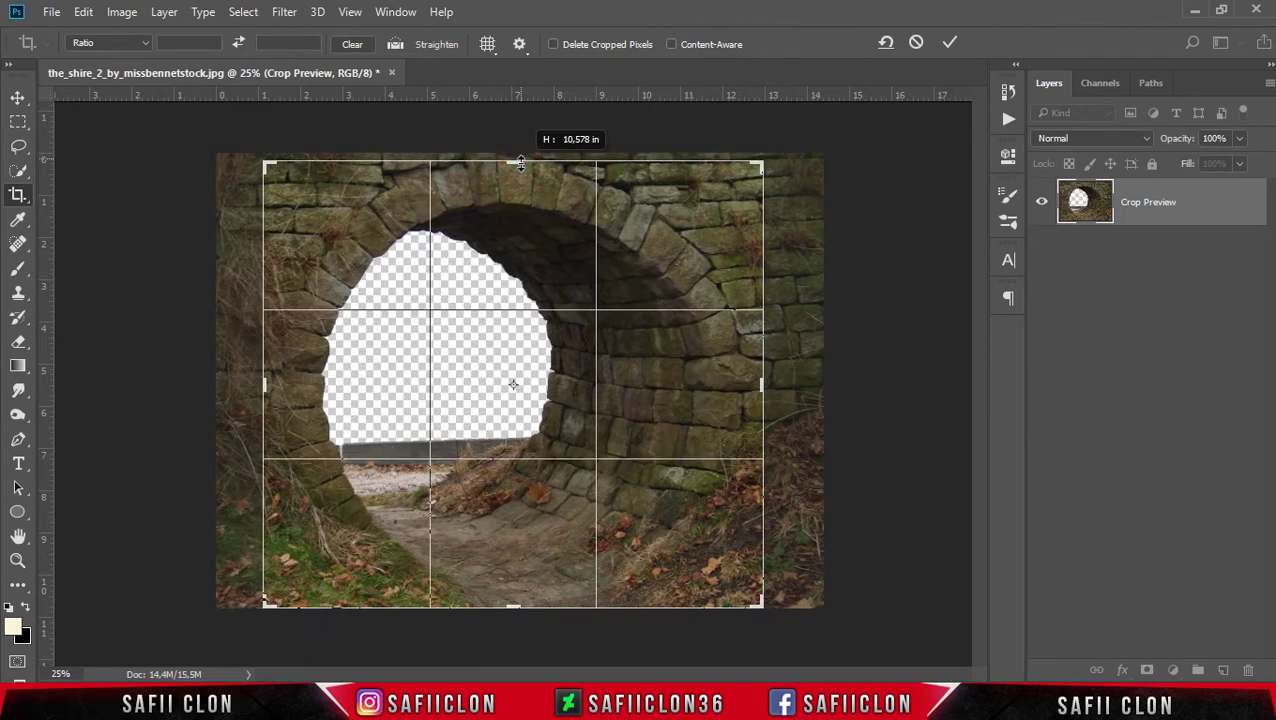
drag(516, 602, 513, 599)
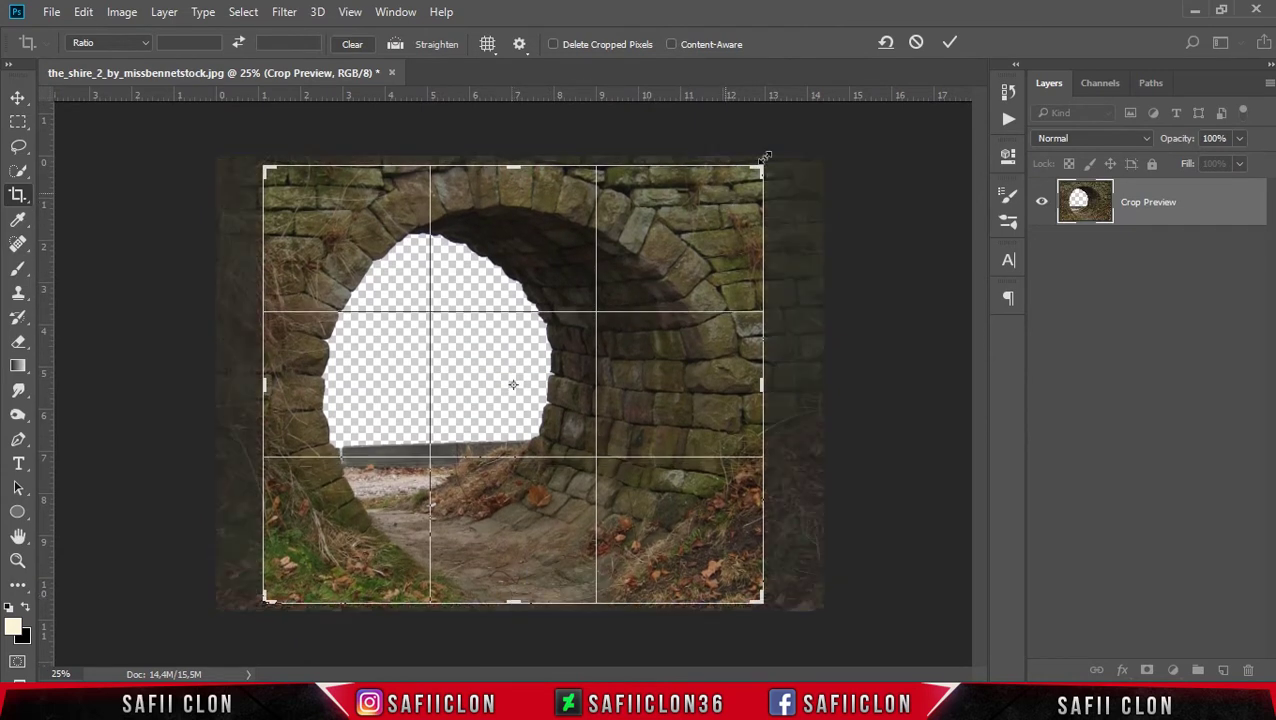
click(950, 42)
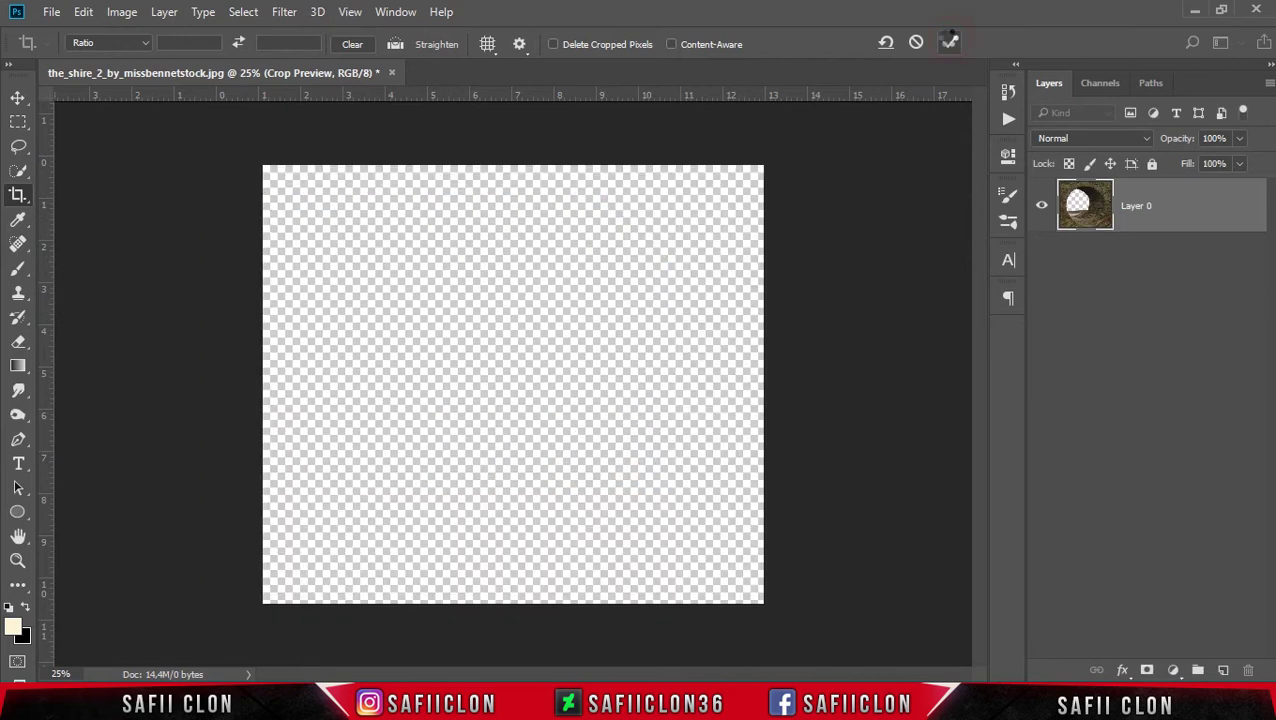
Enlarge Layer 0 slightly with Free Transform to about 103.86% width and 101.44% height.
click(1198, 211)
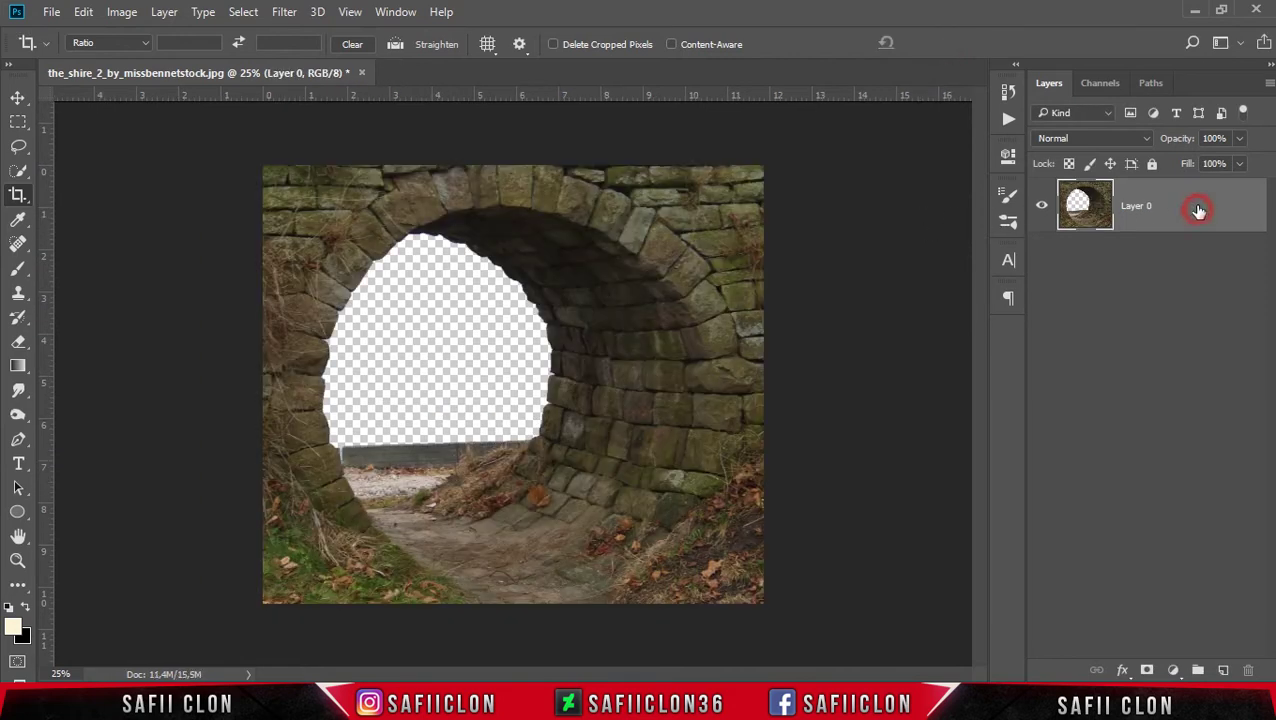
key(ctrl+t)
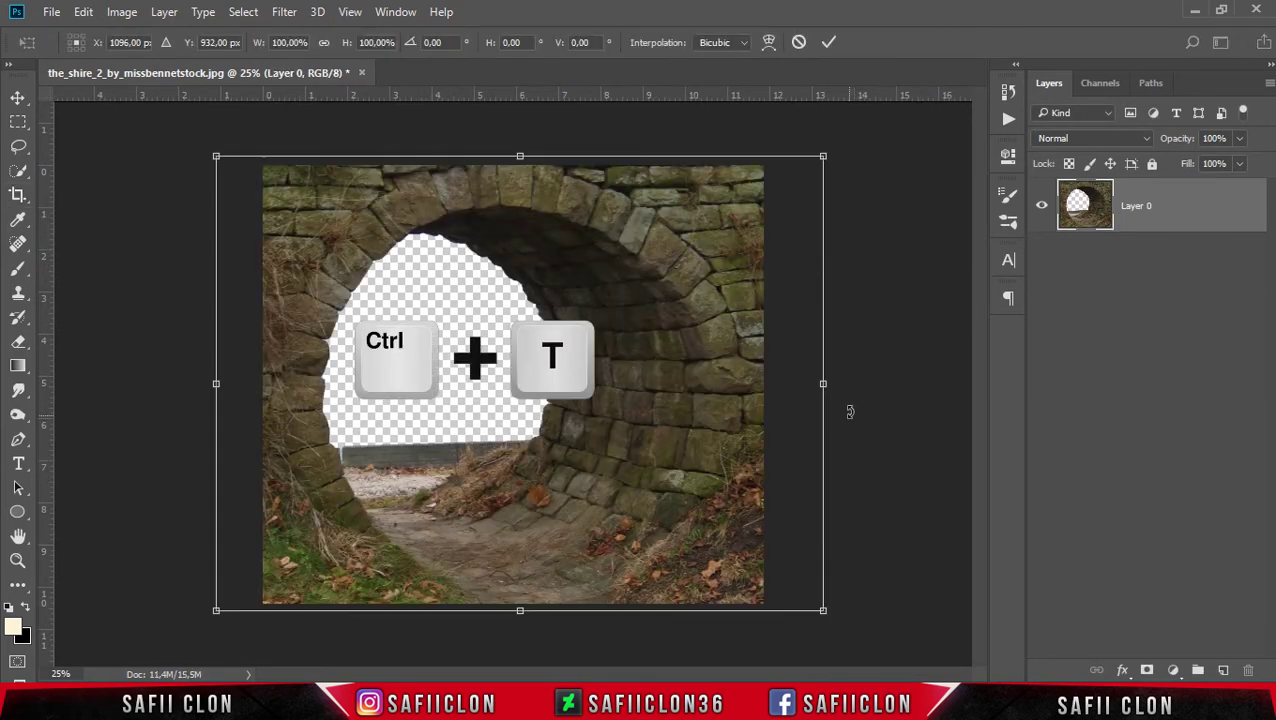
drag(827, 384, 834, 384)
drag(216, 384, 205, 384)
drag(523, 156, 521, 150)
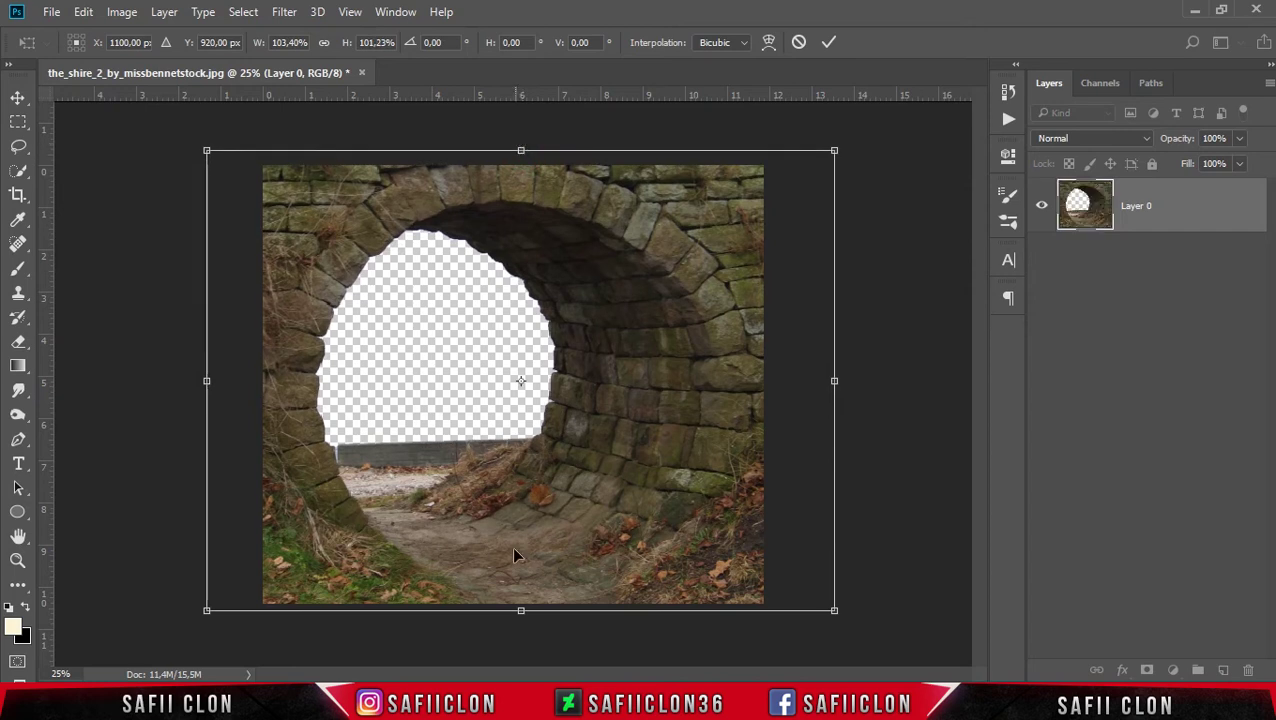
drag(834, 380, 836, 380)
drag(519, 617, 519, 618)
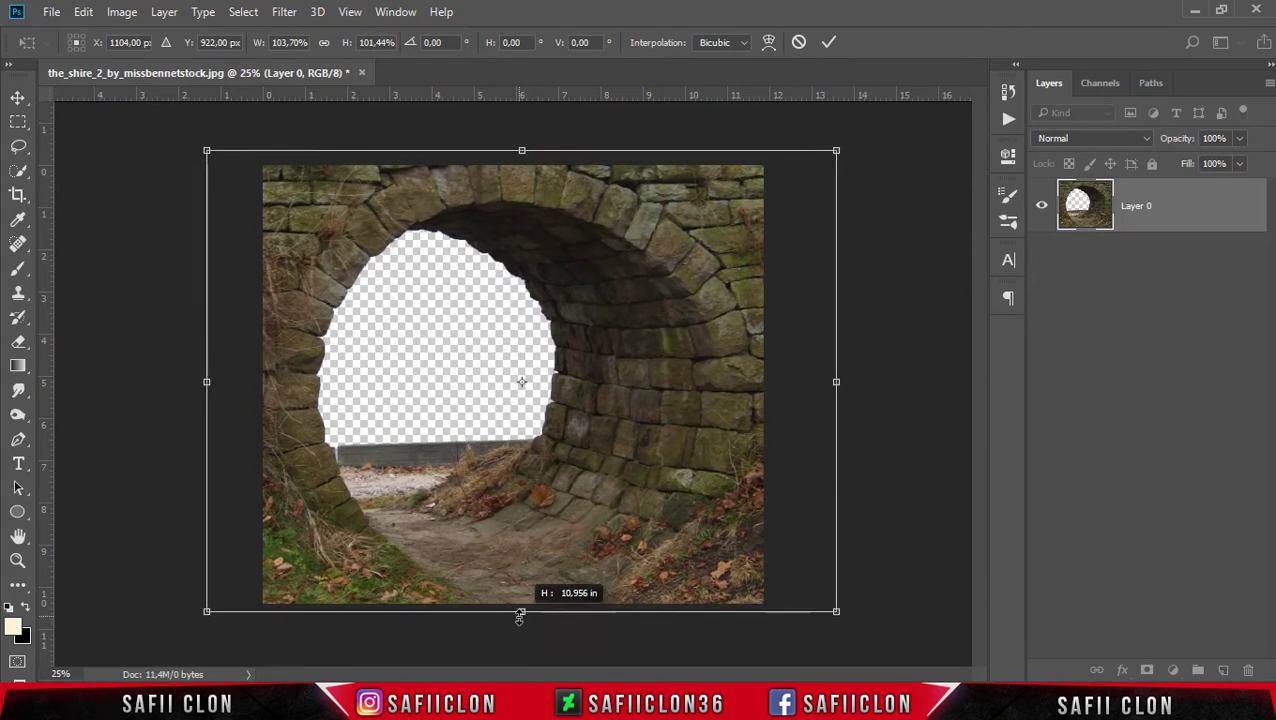
drag(205, 384, 205, 386)
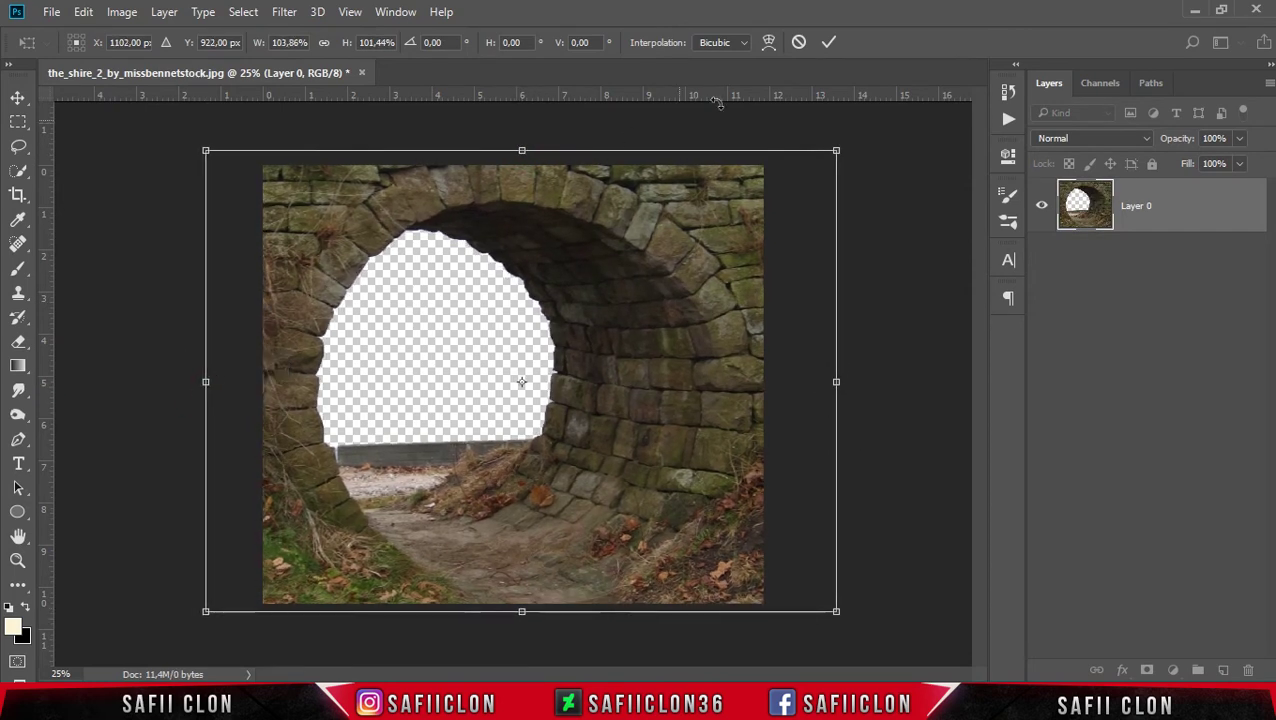
click(829, 42)
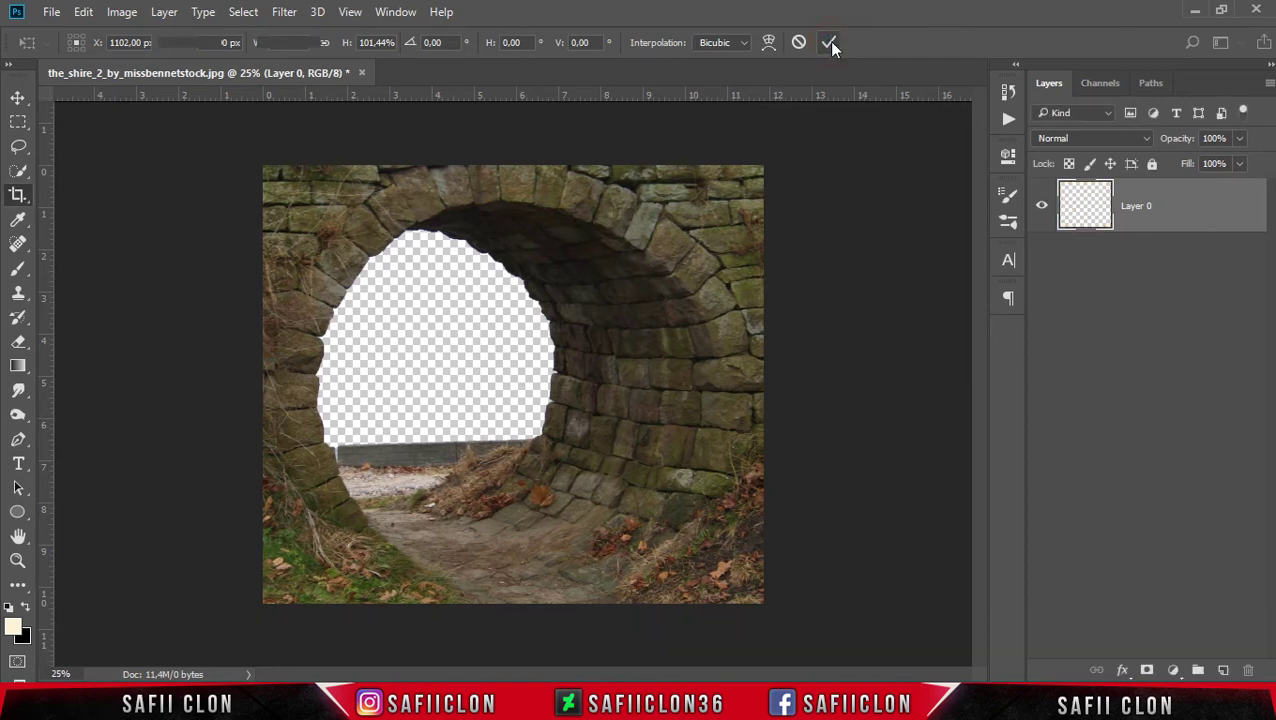
key(c)
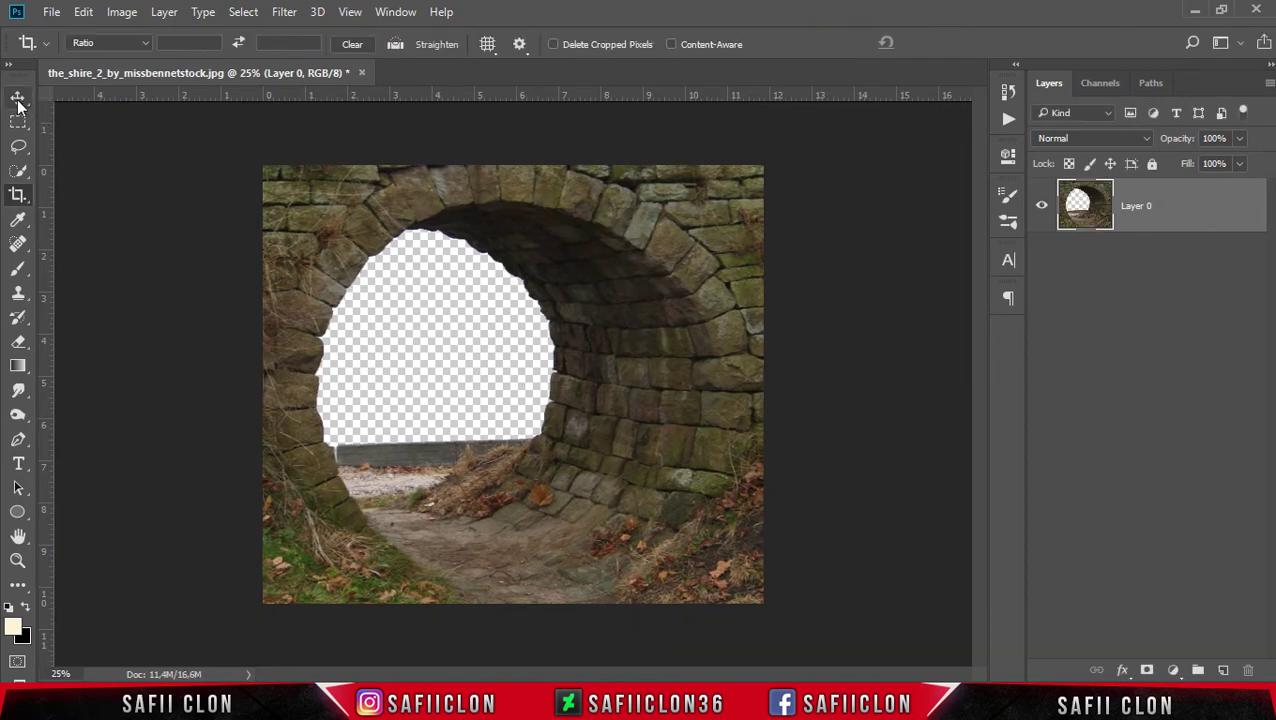
click(18, 99)
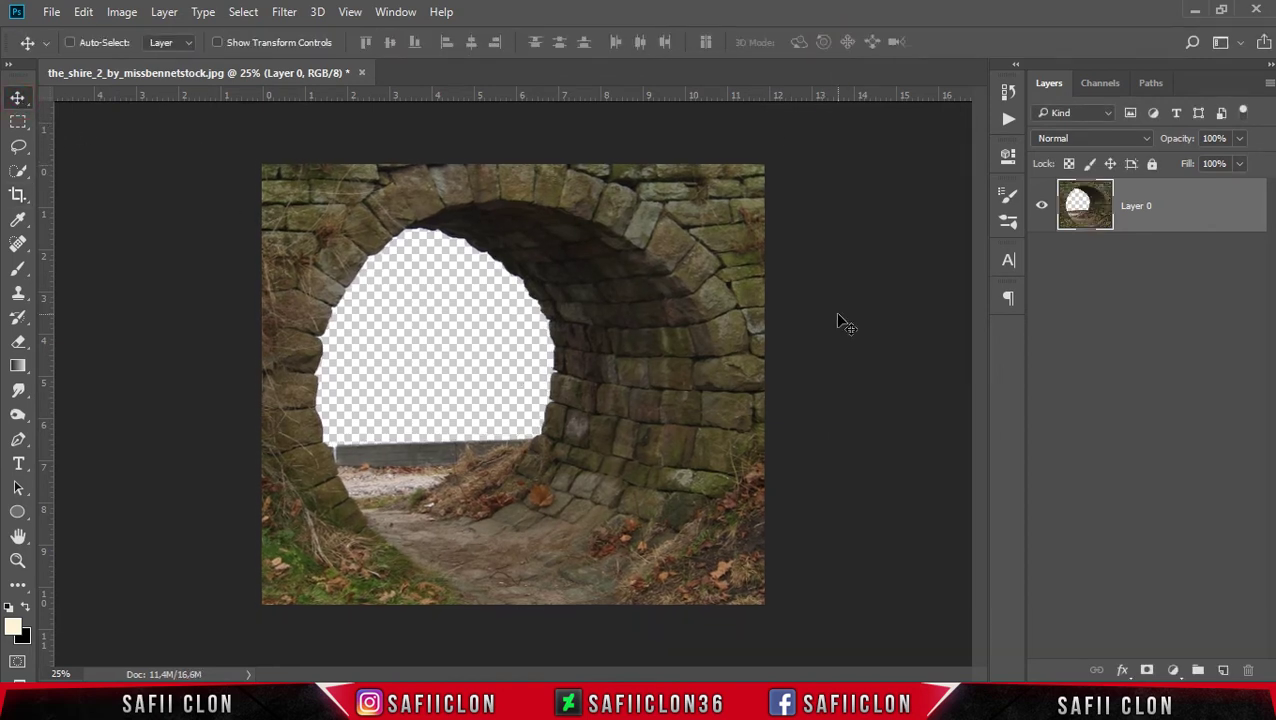
Convert Layer 0 into a smart object.
key(ctrl+plus)
click(1192, 210)
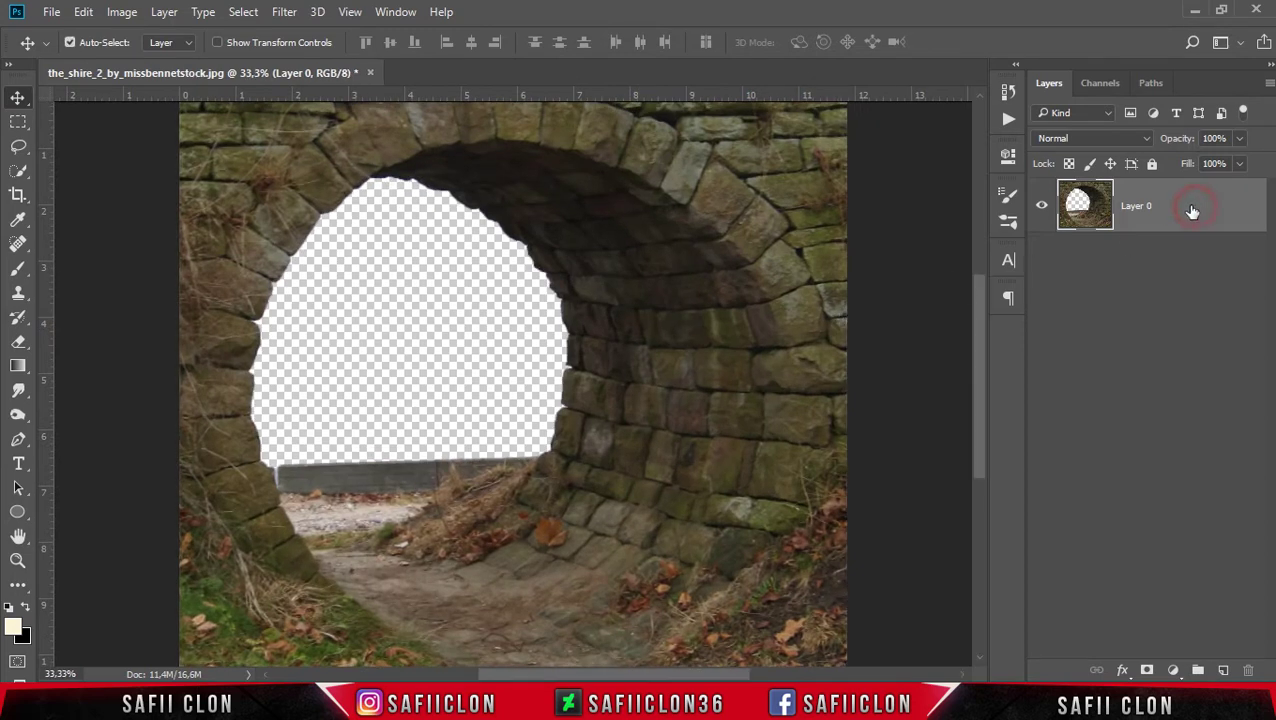
right_click(1190, 210)
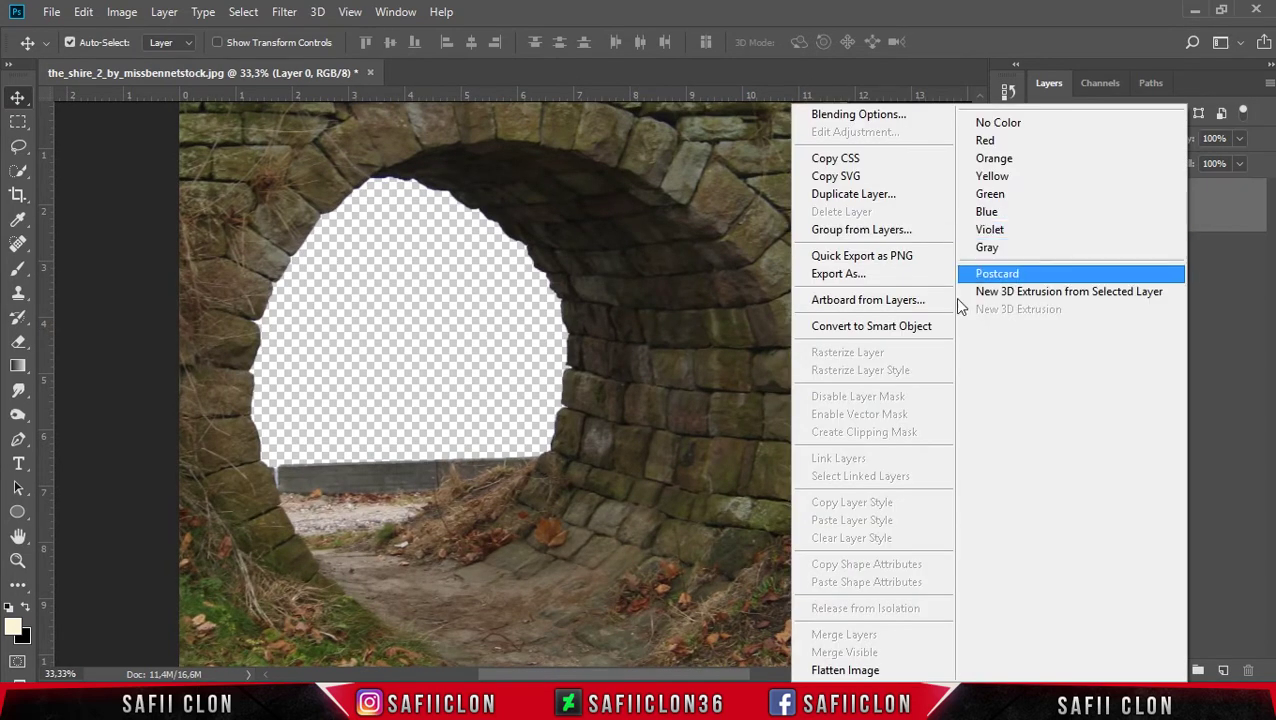
click(896, 328)
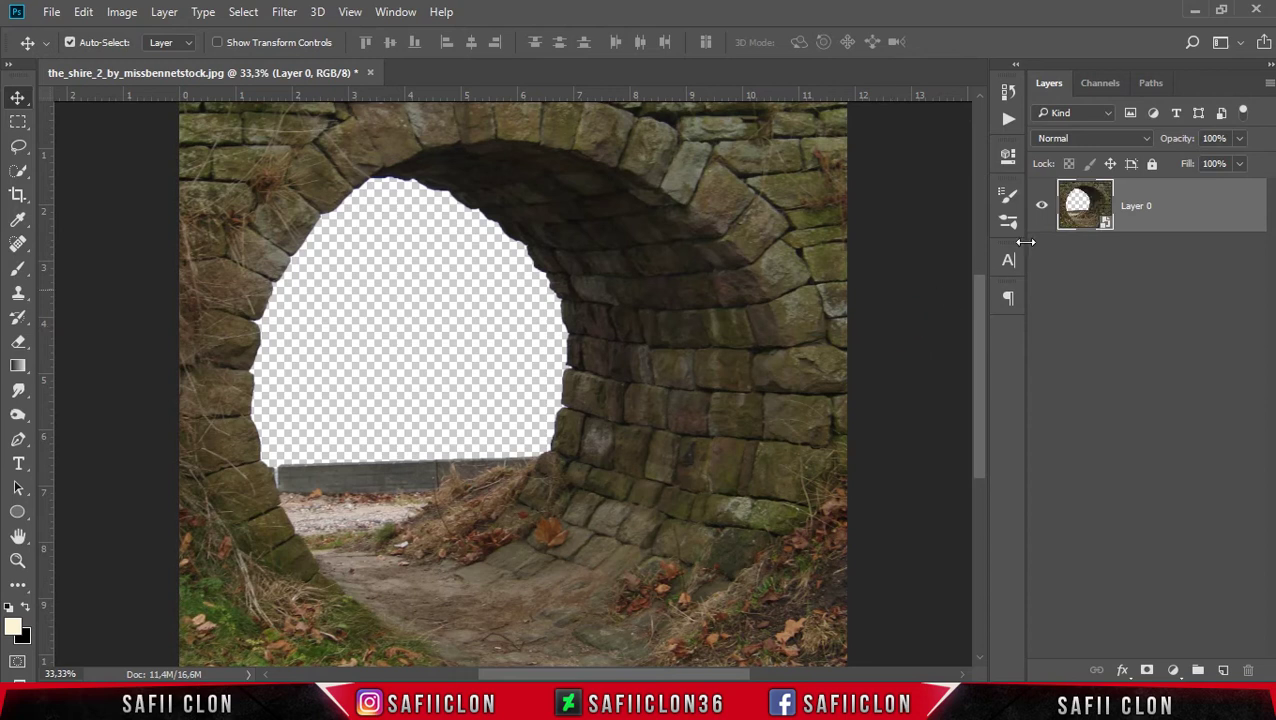
click(1185, 206)
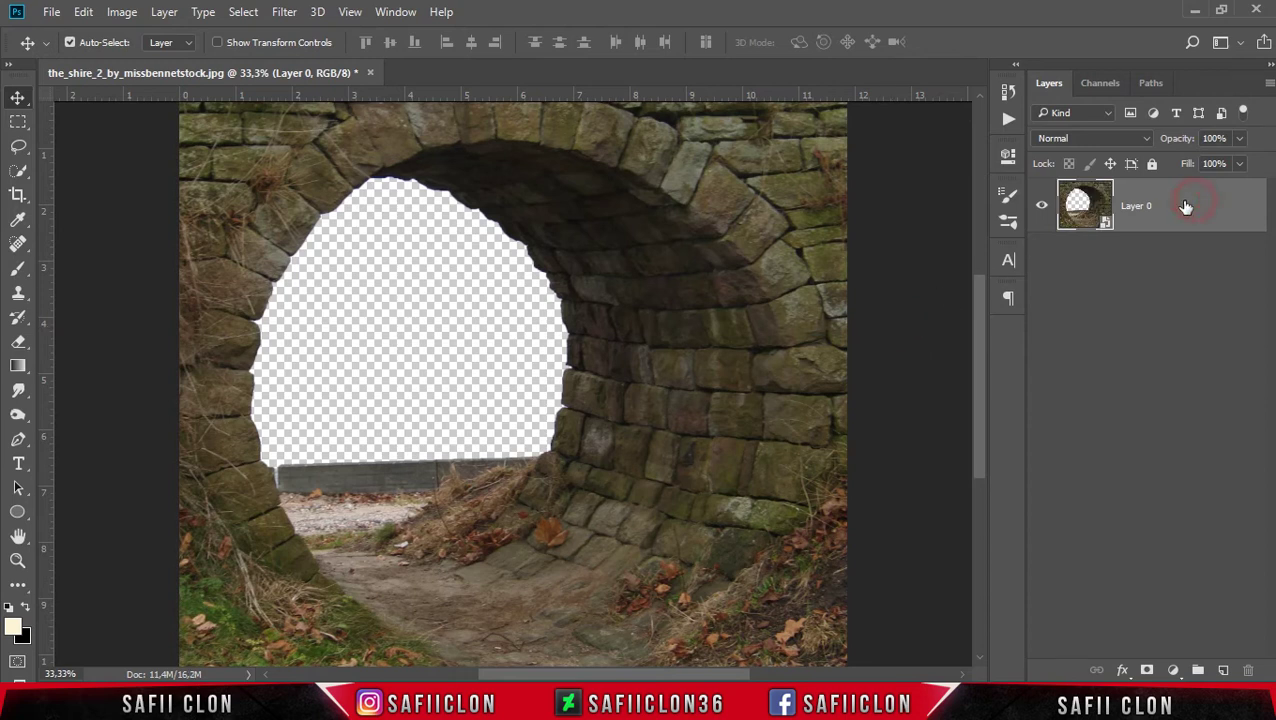
Apply Unsharp Mask at 120% amount, 2.8 px radius and 10 levels threshold.
click(284, 12)
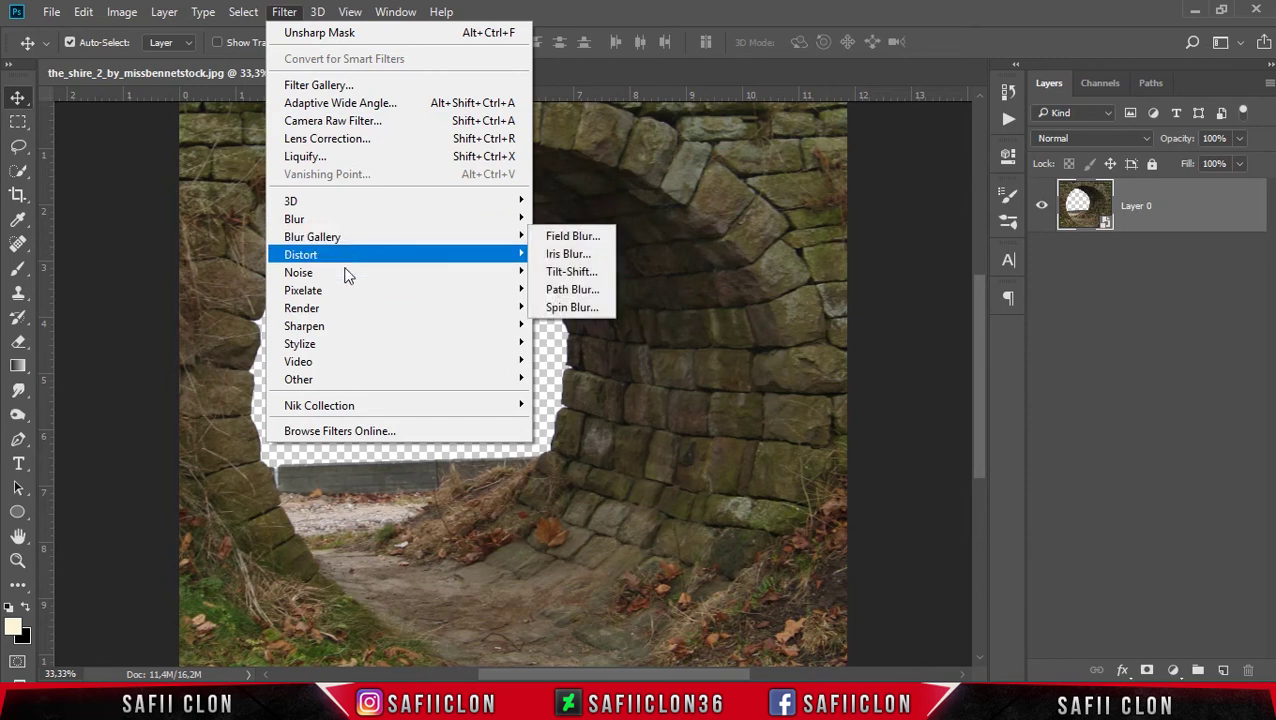
mouse_move(304, 326)
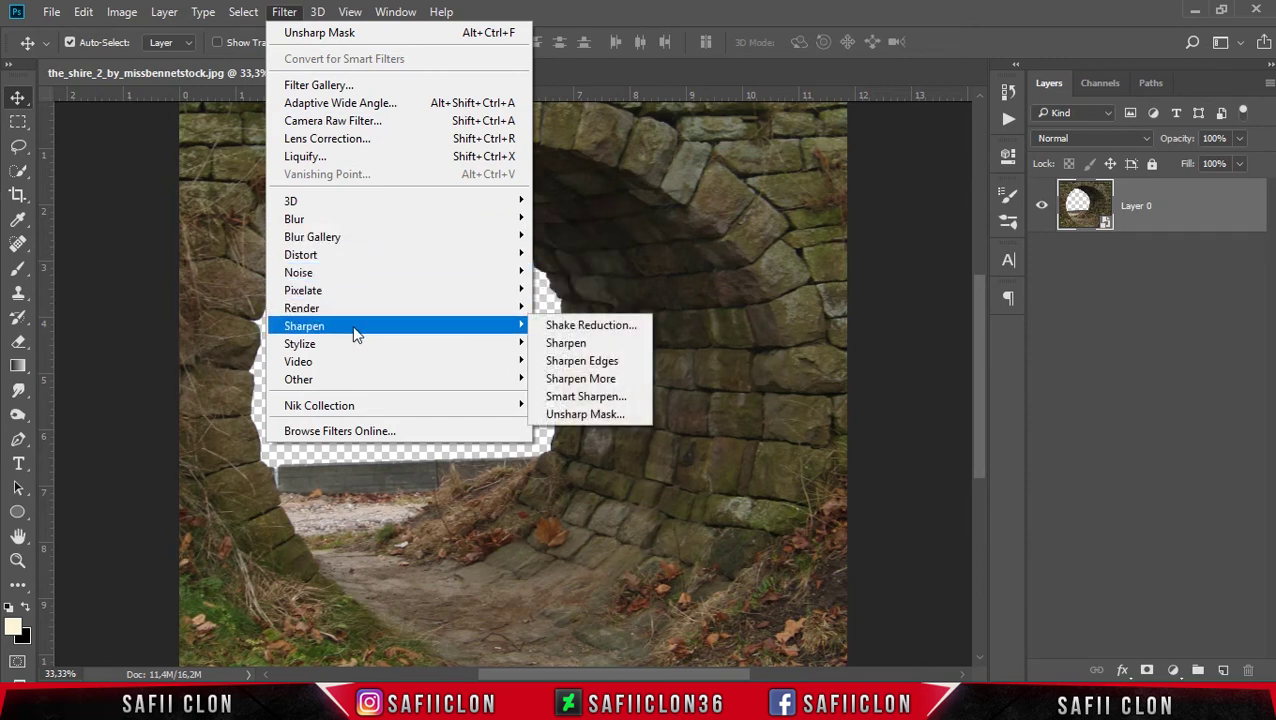
click(585, 414)
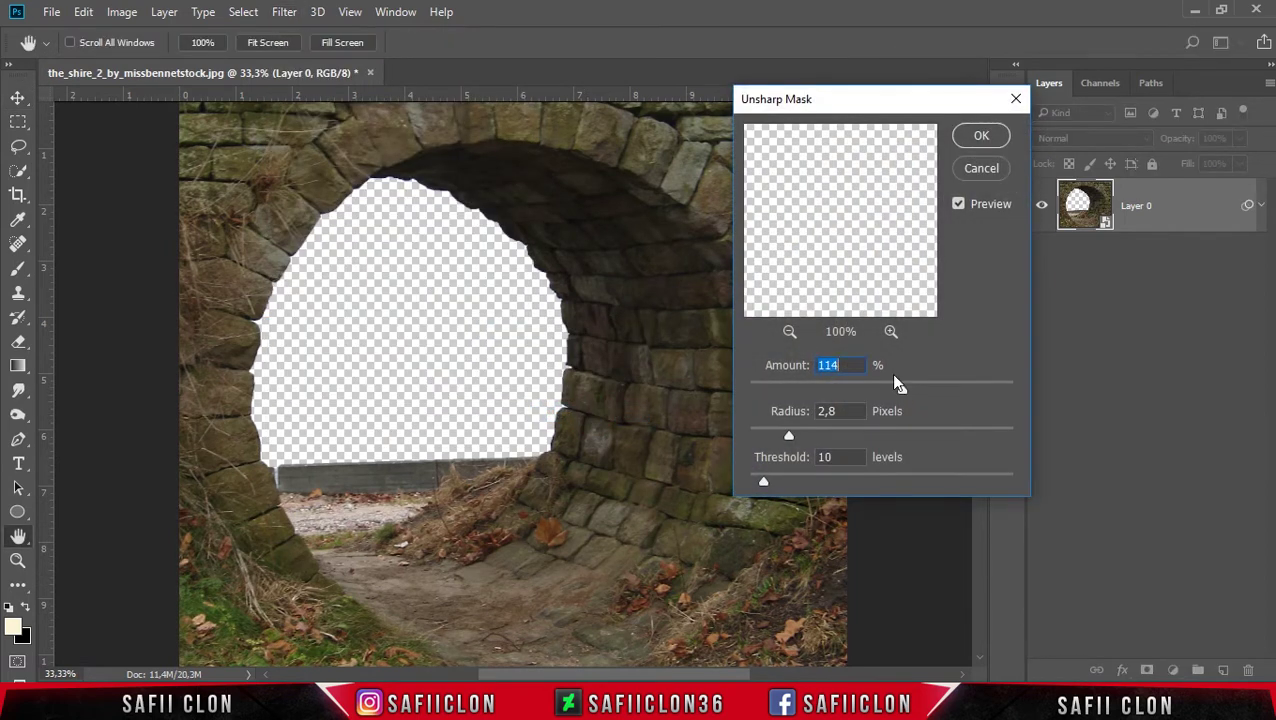
click(789, 331)
click(789, 331)
click(789, 331)
drag(903, 280, 835, 318)
mouse_move(854, 194)
mouse_down()
mouse_move(846, 276)
mouse_move(871, 251)
mouse_up()
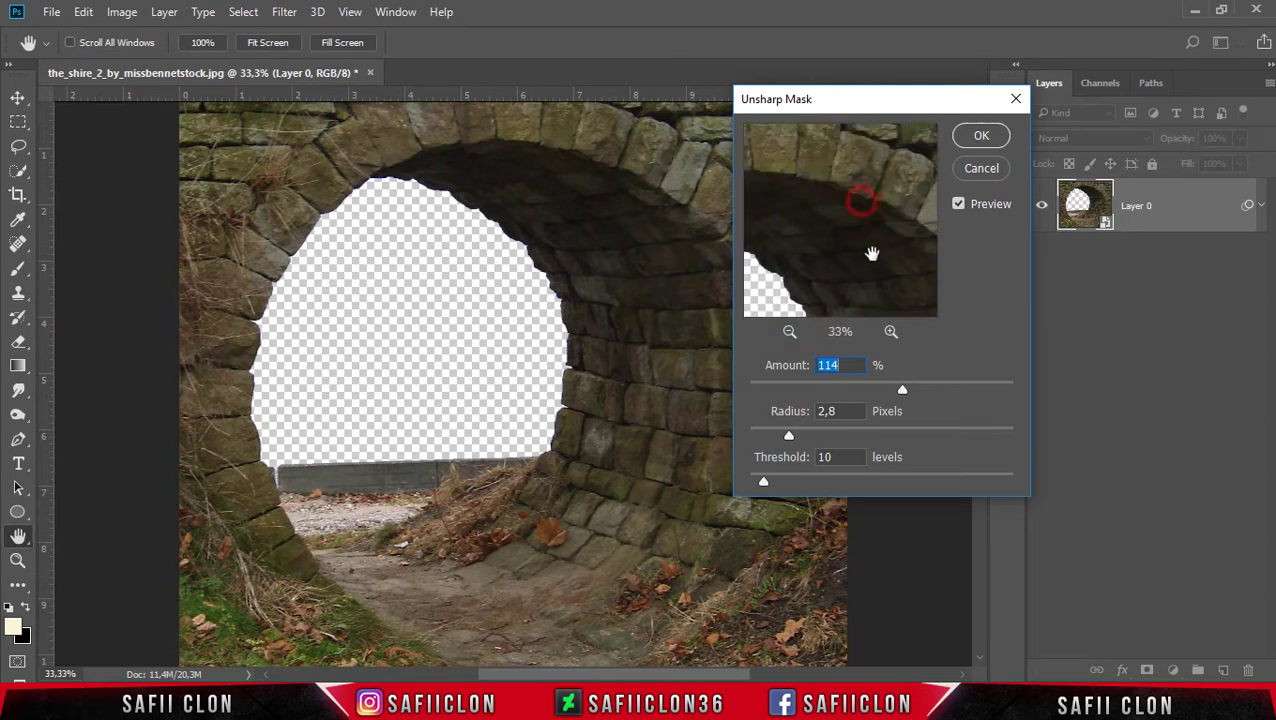
click(891, 331)
click(891, 331)
mouse_move(863, 128)
mouse_down()
mouse_move(826, 233)
mouse_move(871, 253)
mouse_move(914, 216)
mouse_up()
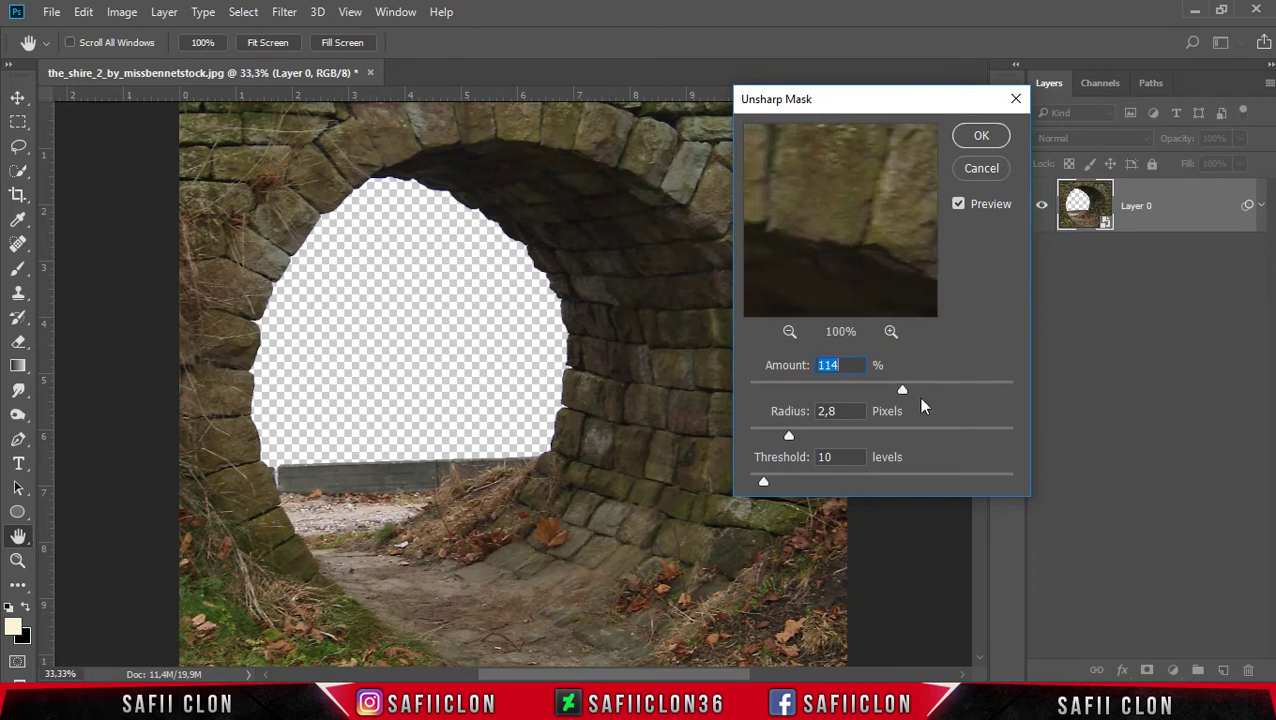
mouse_move(902, 388)
mouse_down()
mouse_move(787, 390)
mouse_move(997, 391)
mouse_up()
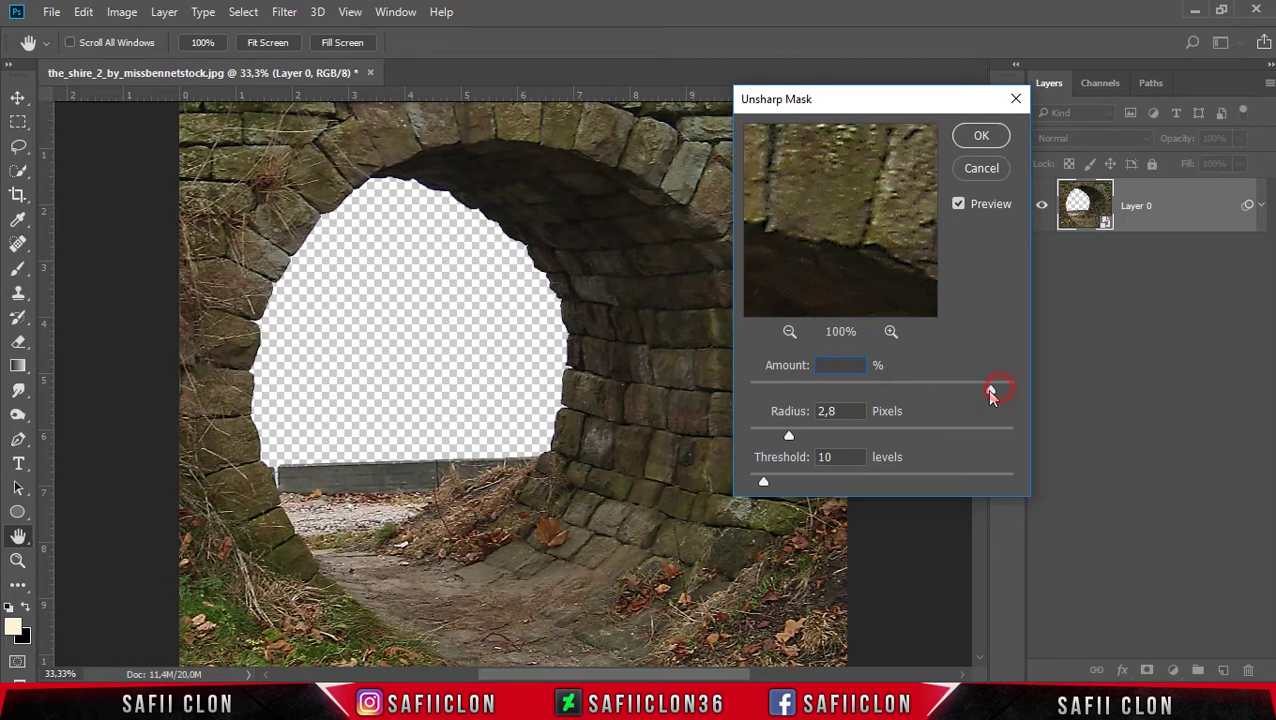
drag(1001, 392, 920, 399)
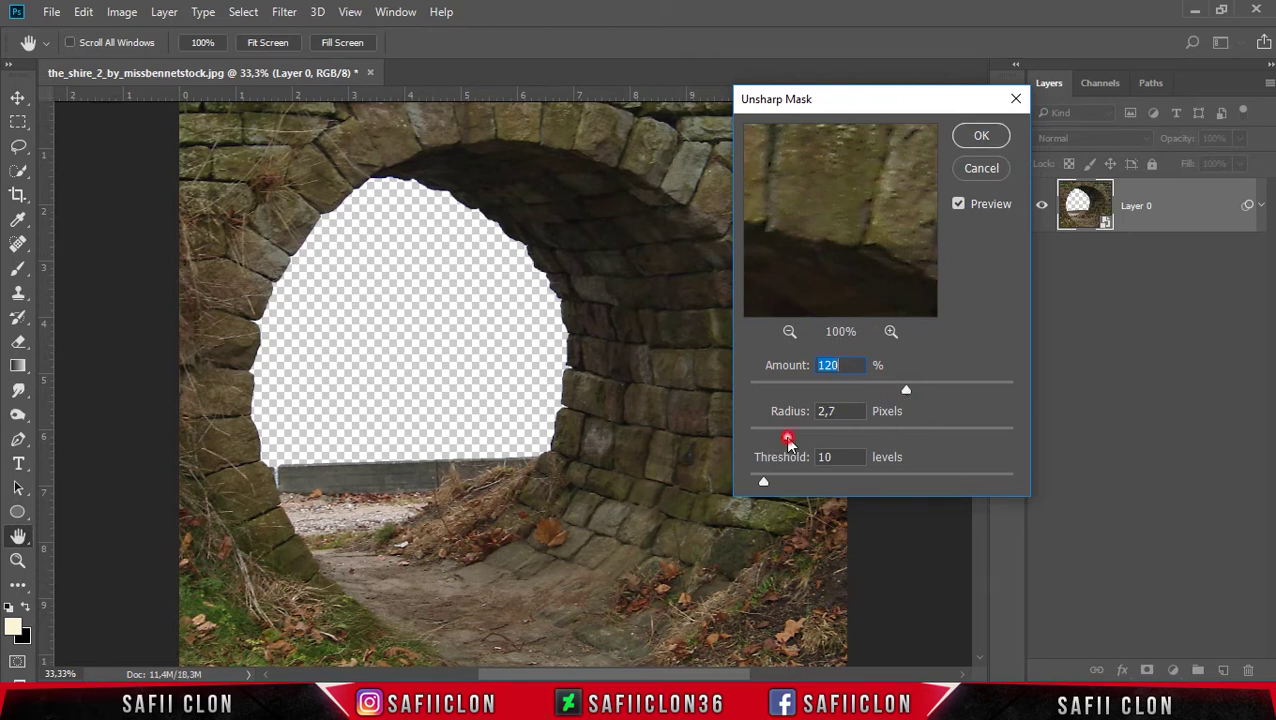
drag(788, 440, 789, 438)
click(764, 484)
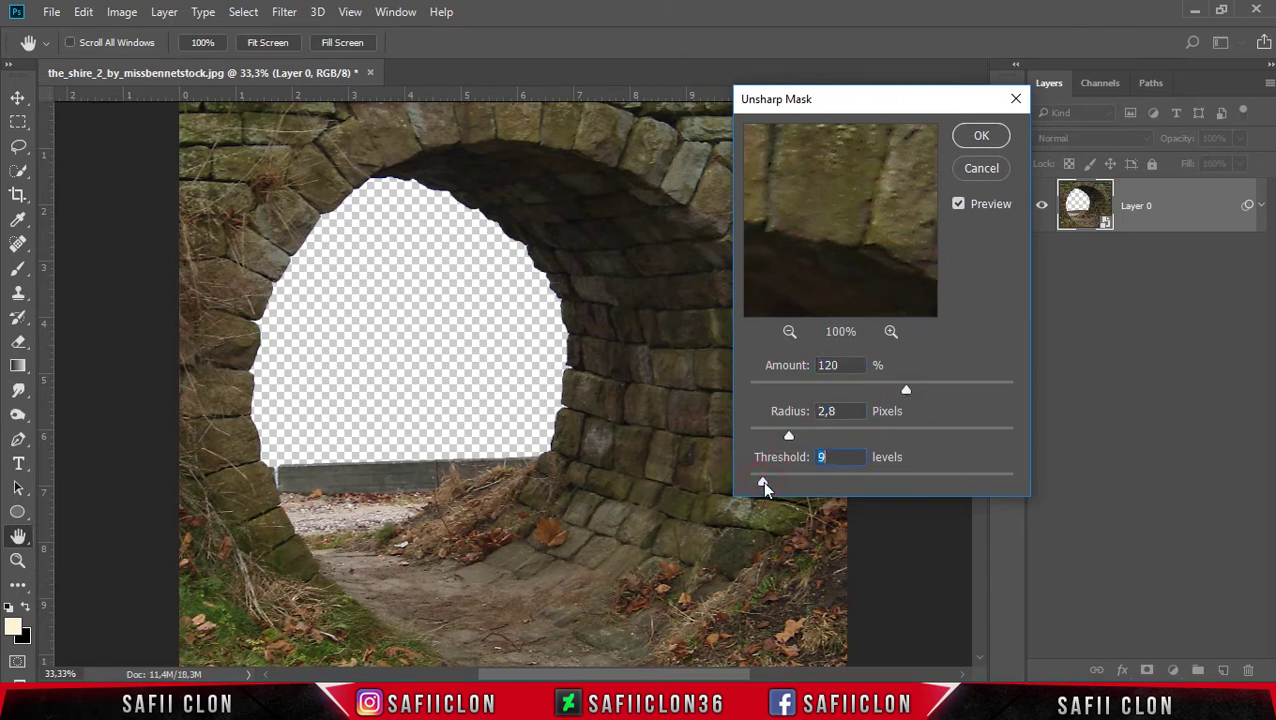
click(981, 138)
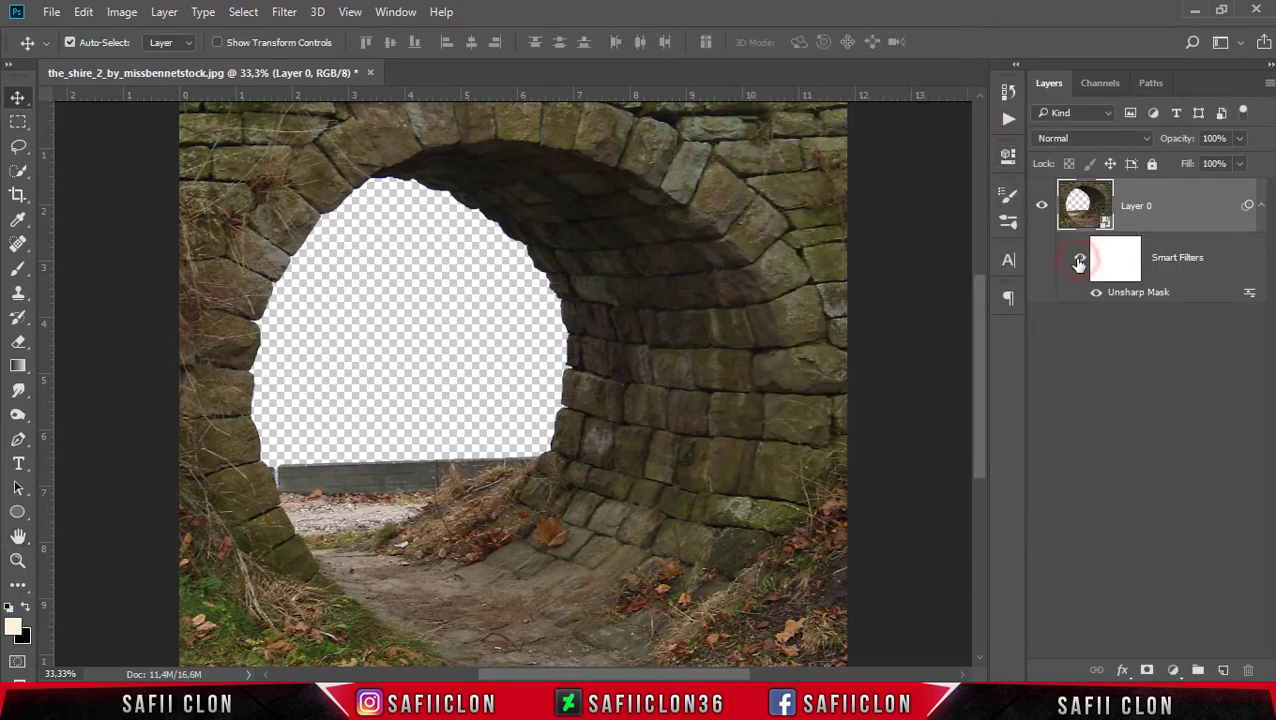
In Camera Raw Filter, set exposure -0.15, highlights -58, shadows +61 and brighten the whites.
click(285, 12)
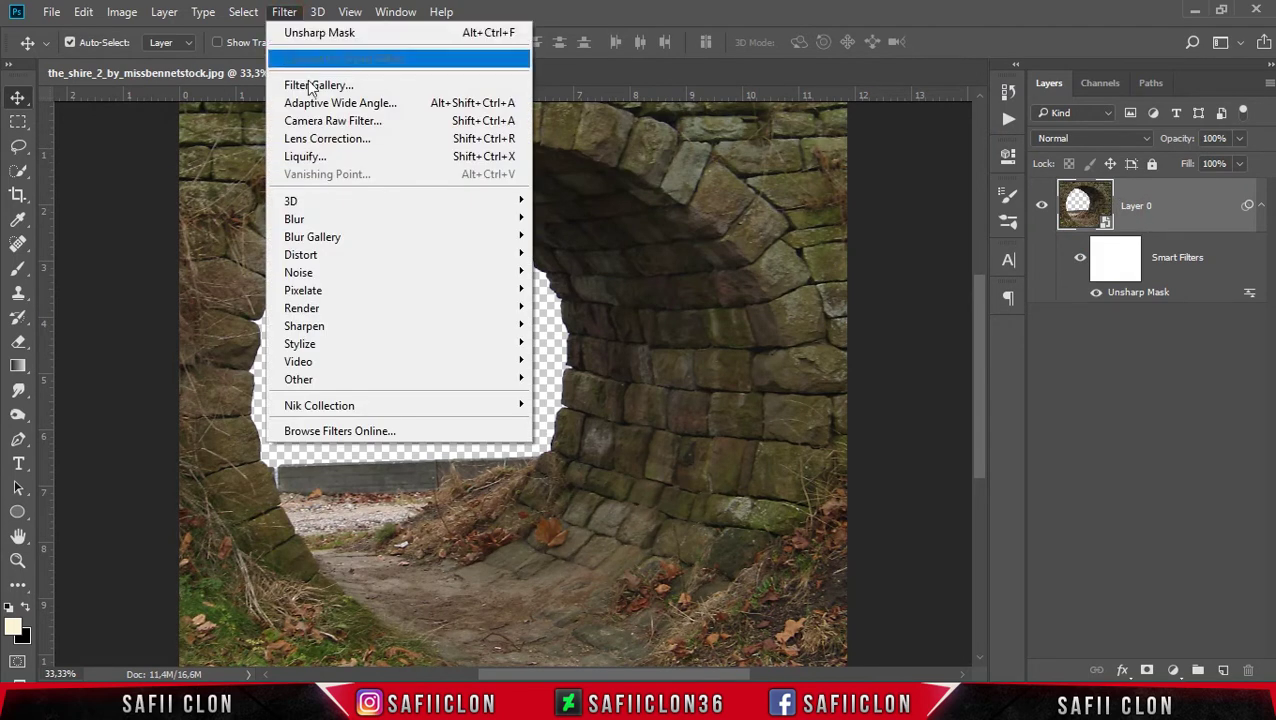
click(378, 125)
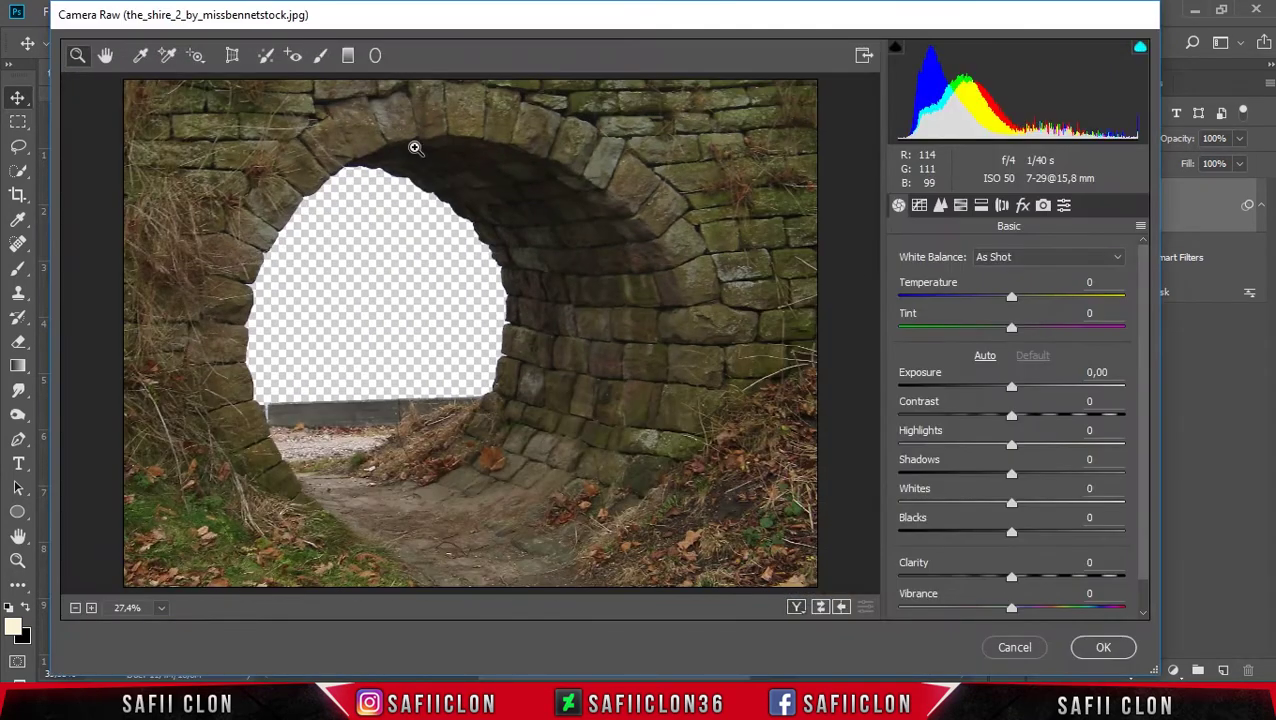
drag(1013, 391, 1008, 392)
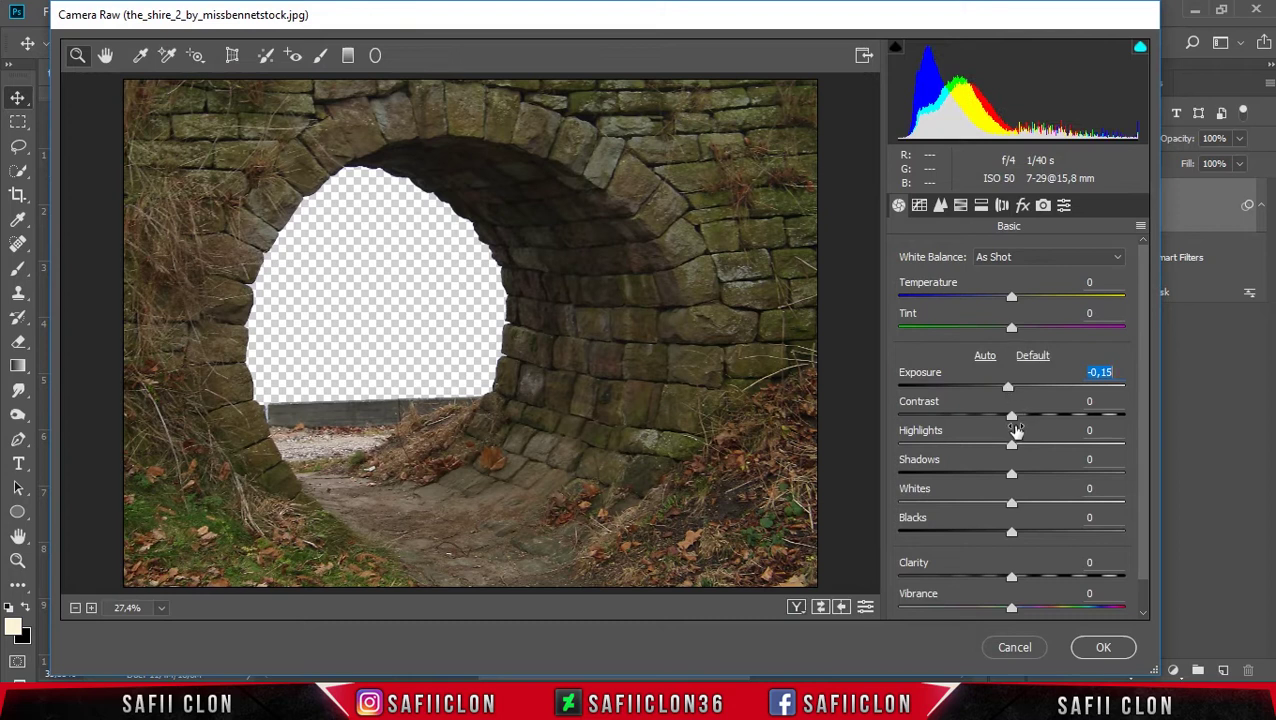
drag(1012, 444, 946, 450)
click(1011, 475)
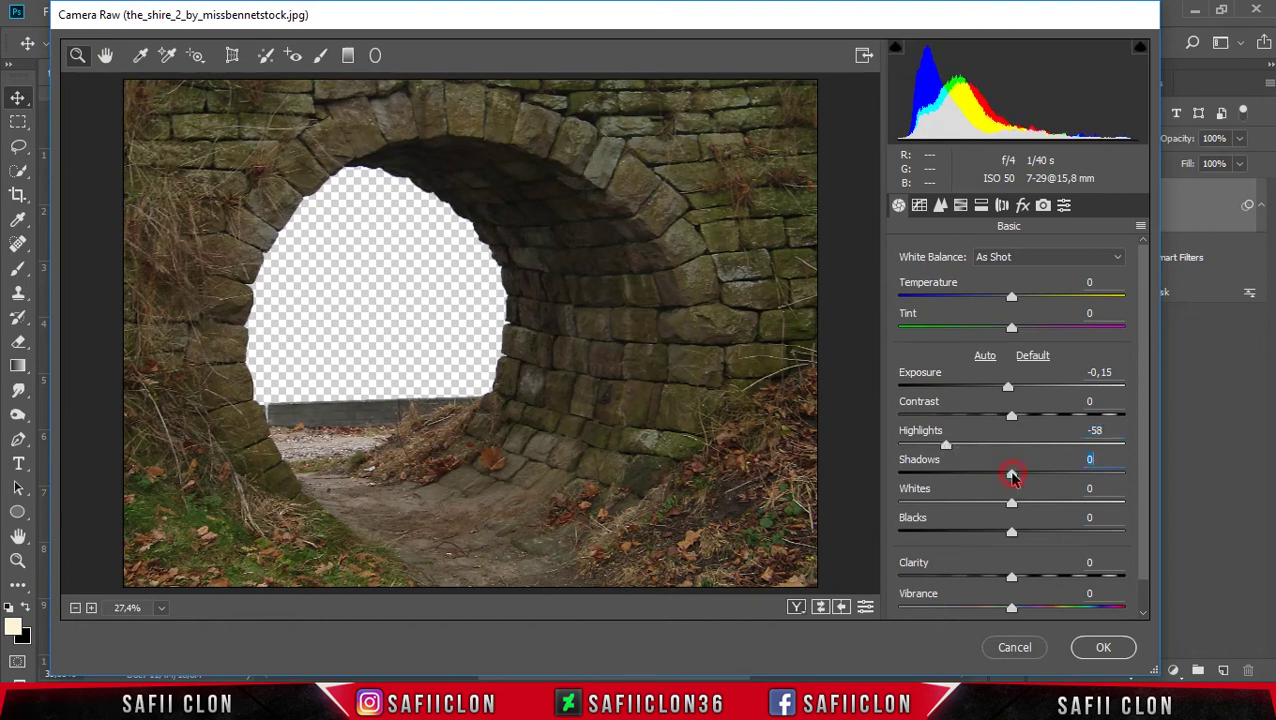
drag(1014, 474, 1051, 476)
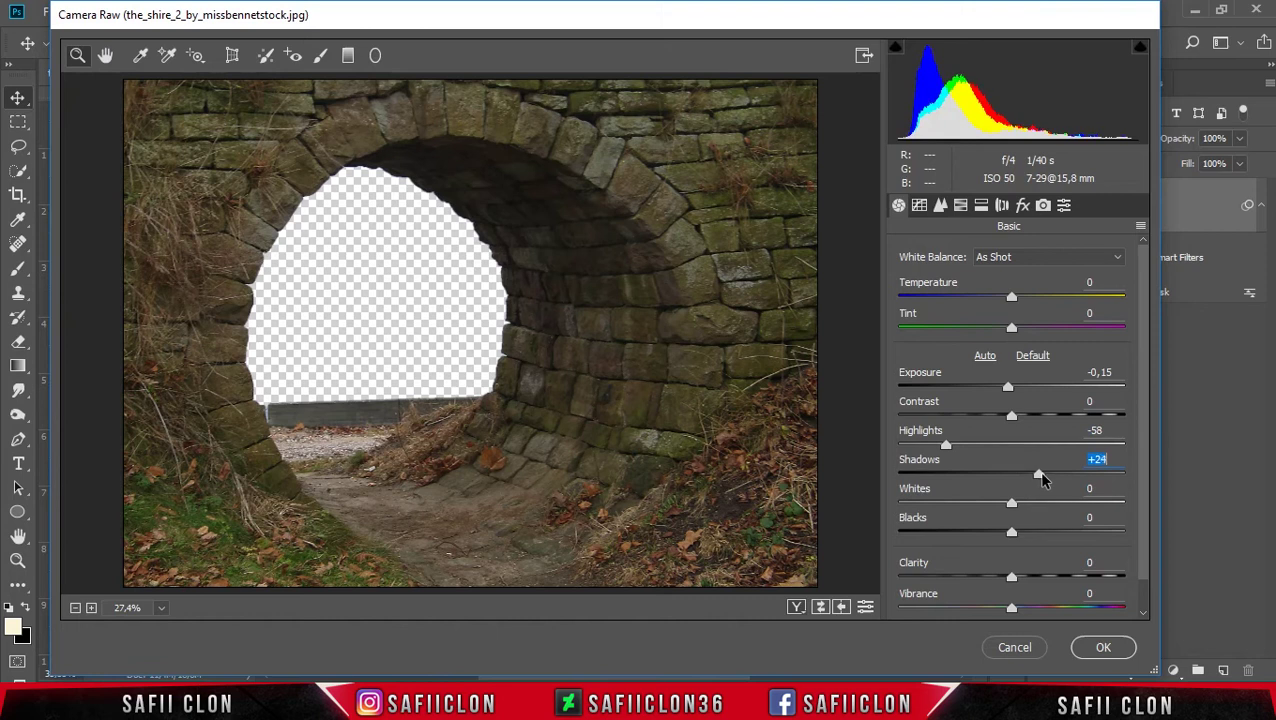
drag(1072, 478, 1082, 476)
click(1013, 504)
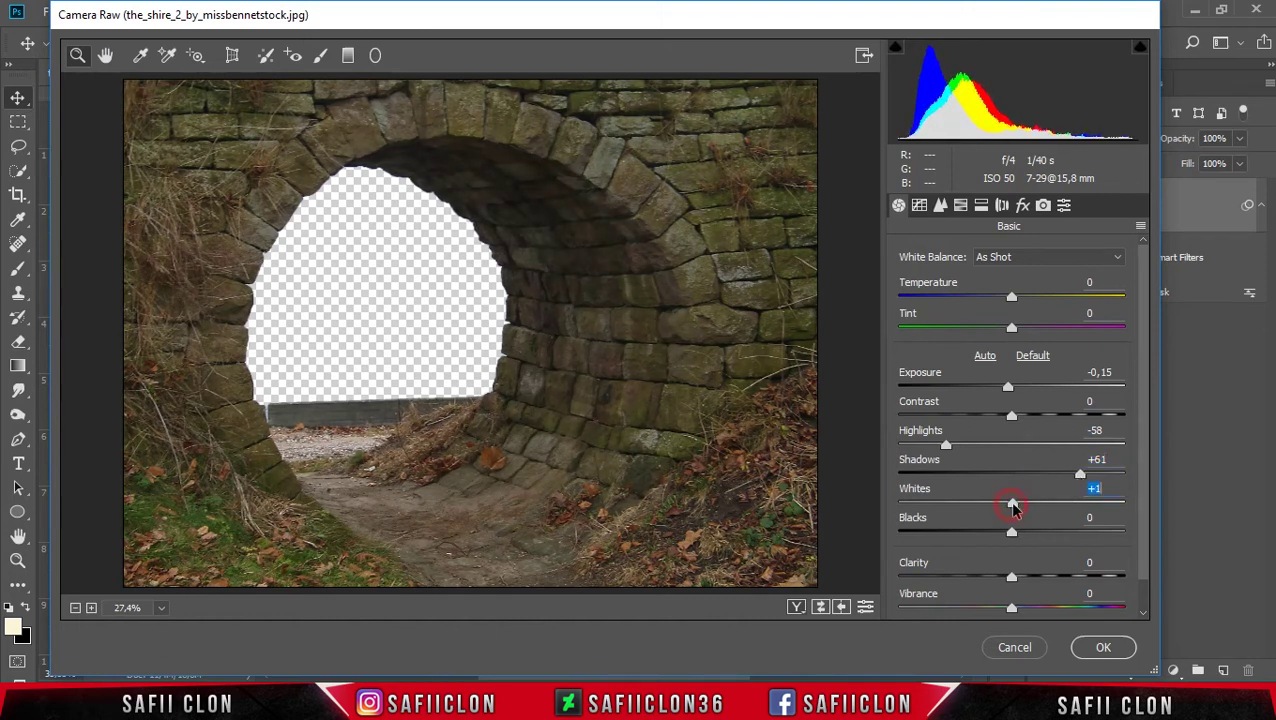
mouse_move(1023, 508)
mouse_down()
mouse_move(1046, 510)
mouse_move(980, 542)
mouse_up()
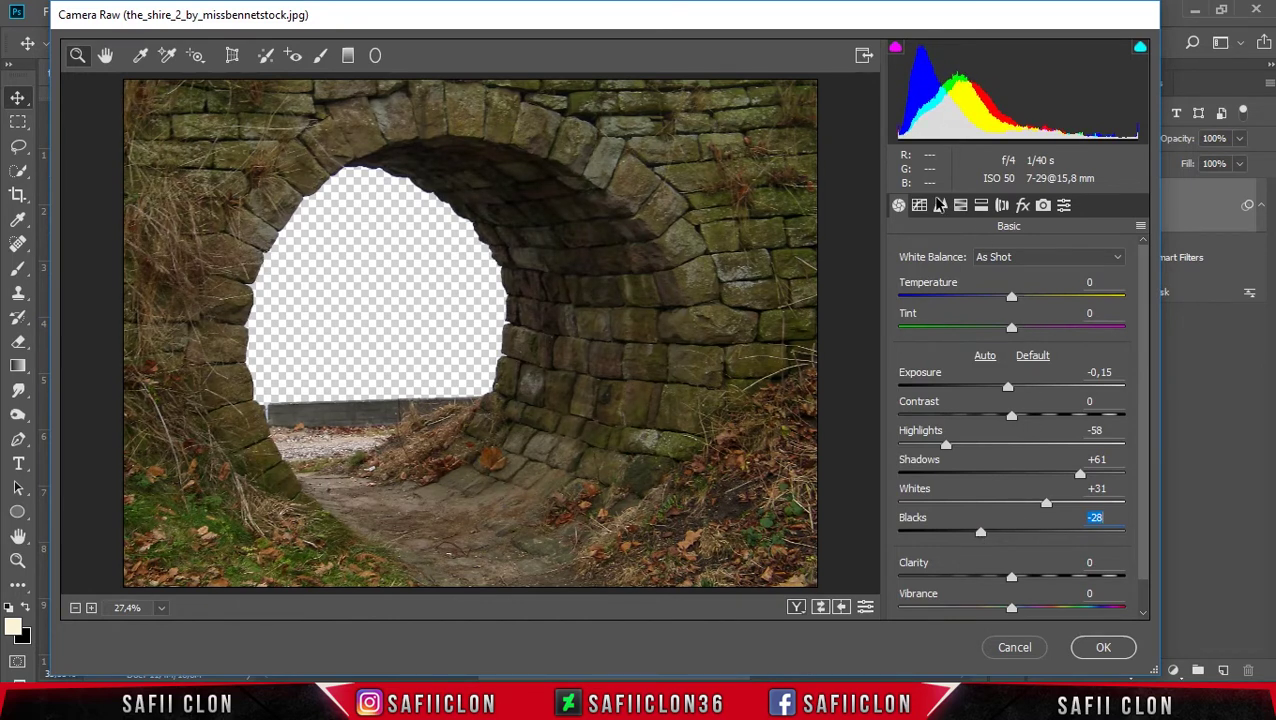
Set the Detail sharpening amount to 47 and apply the Camera Raw filter.
click(940, 204)
click(903, 283)
drag(908, 285, 949, 288)
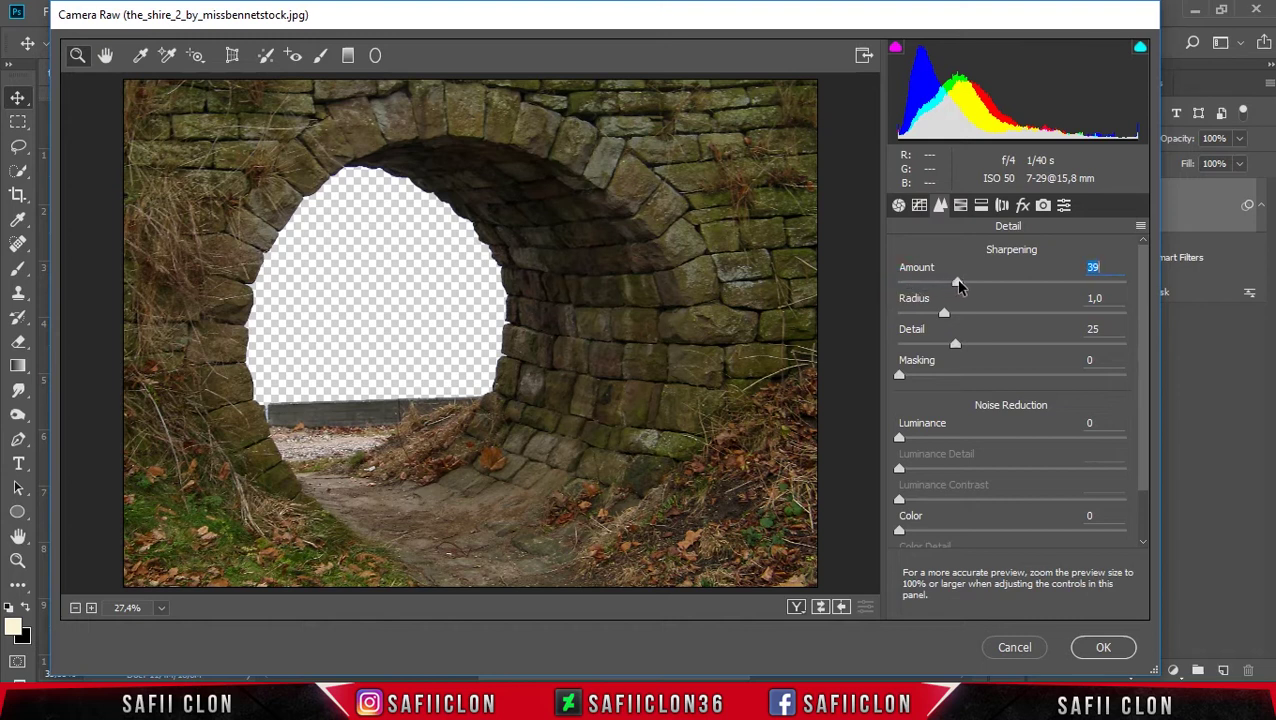
drag(968, 287, 970, 286)
click(1106, 647)
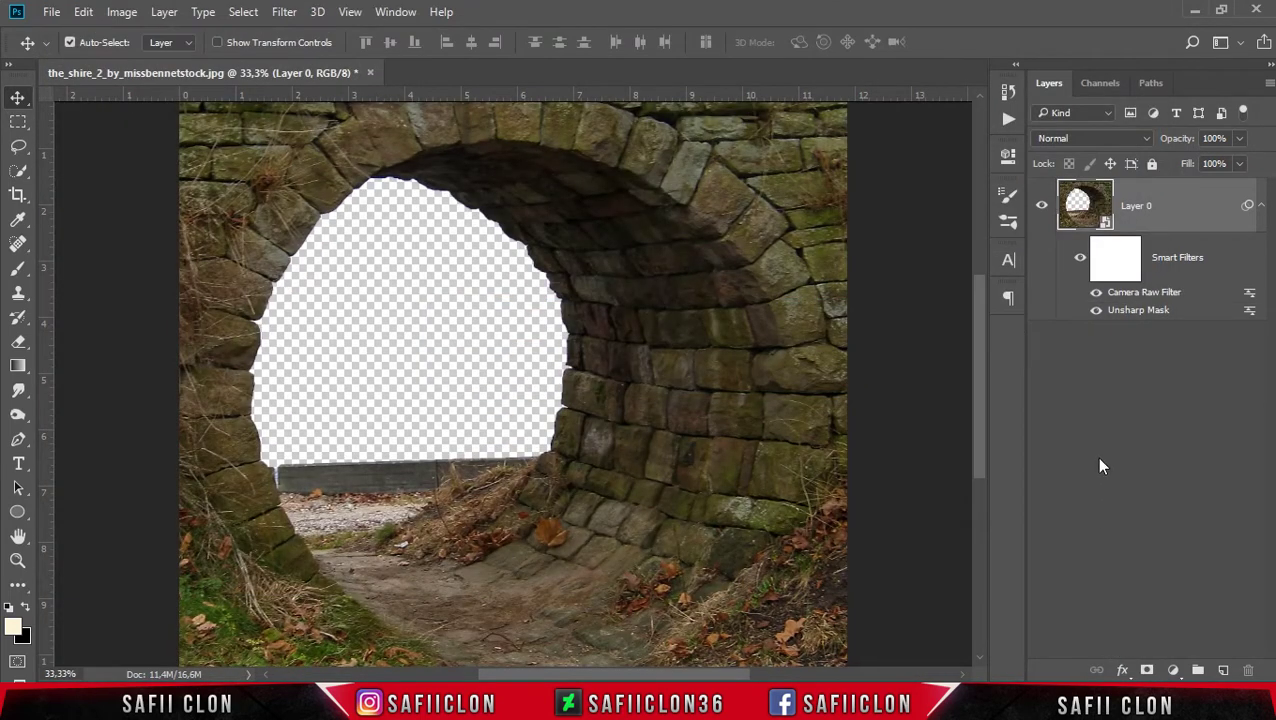
Toggle the smart filters off and on to compare the arch before and after.
click(1080, 260)
click(1080, 260)
click(1080, 260)
click(1080, 260)
Duplicate Layer 0 as Layer 0 copy and rasterize the copy.
right_click(1182, 210)
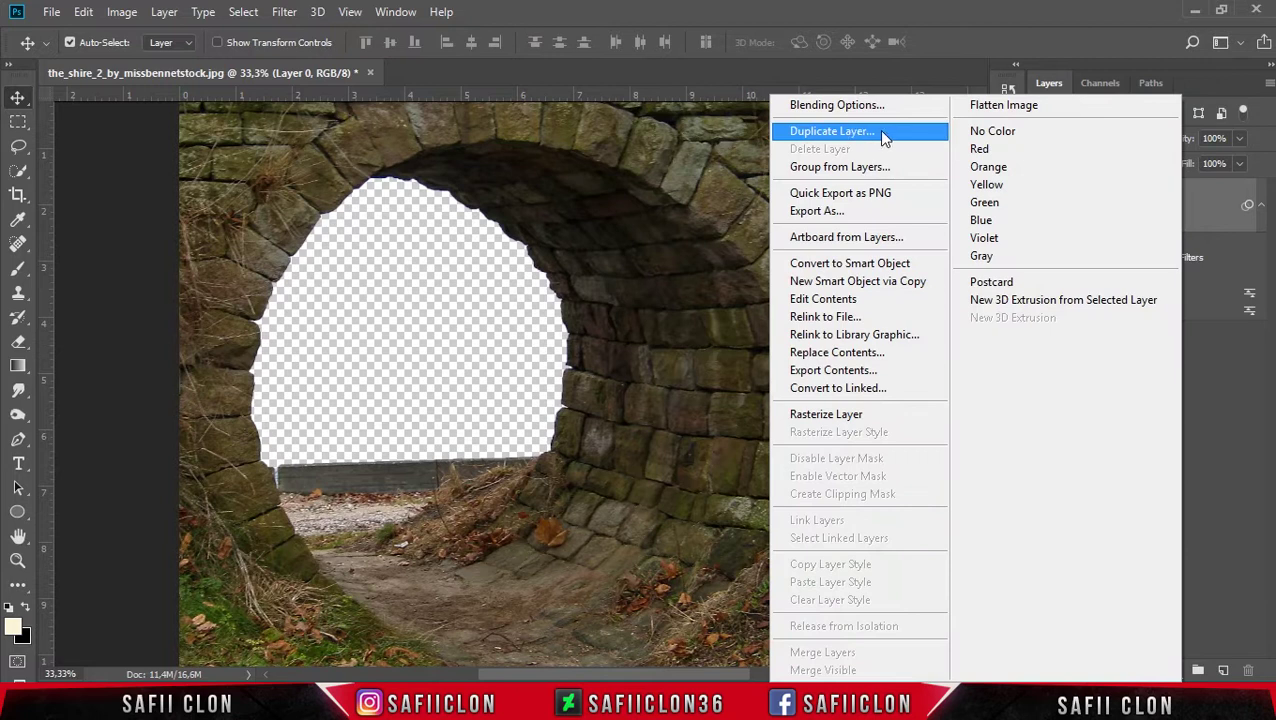
click(870, 131)
click(803, 205)
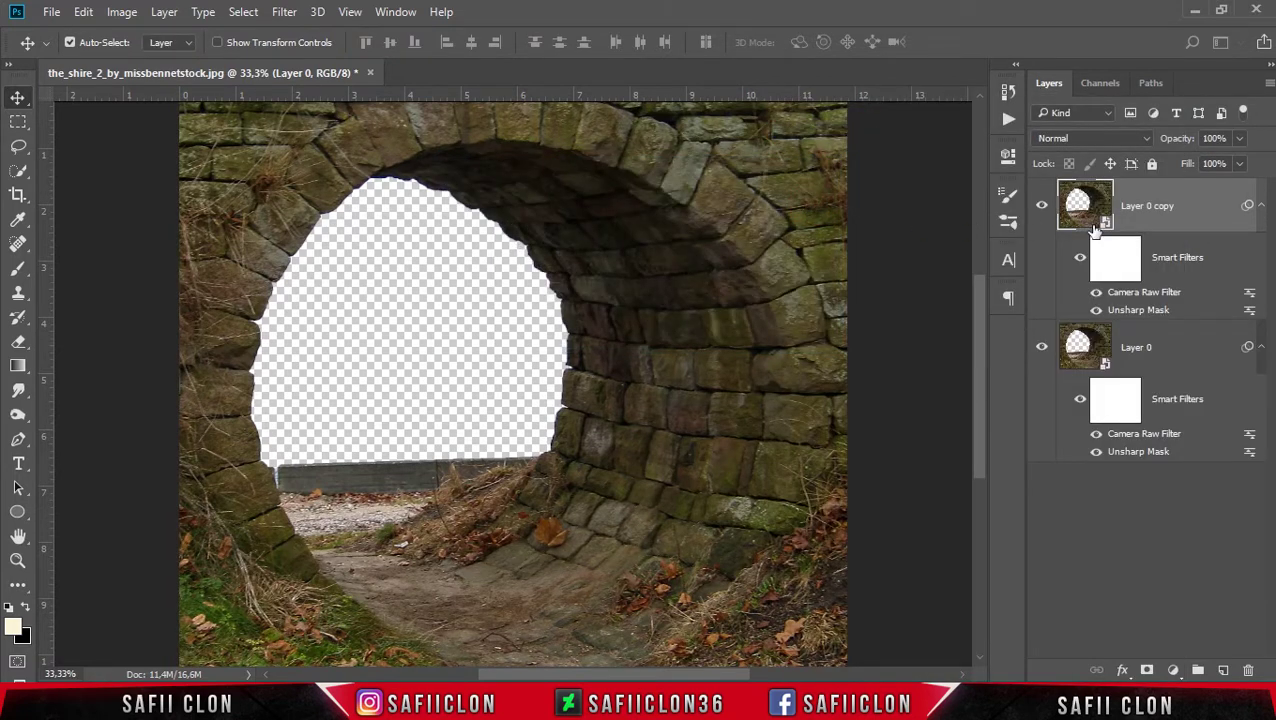
right_click(1195, 204)
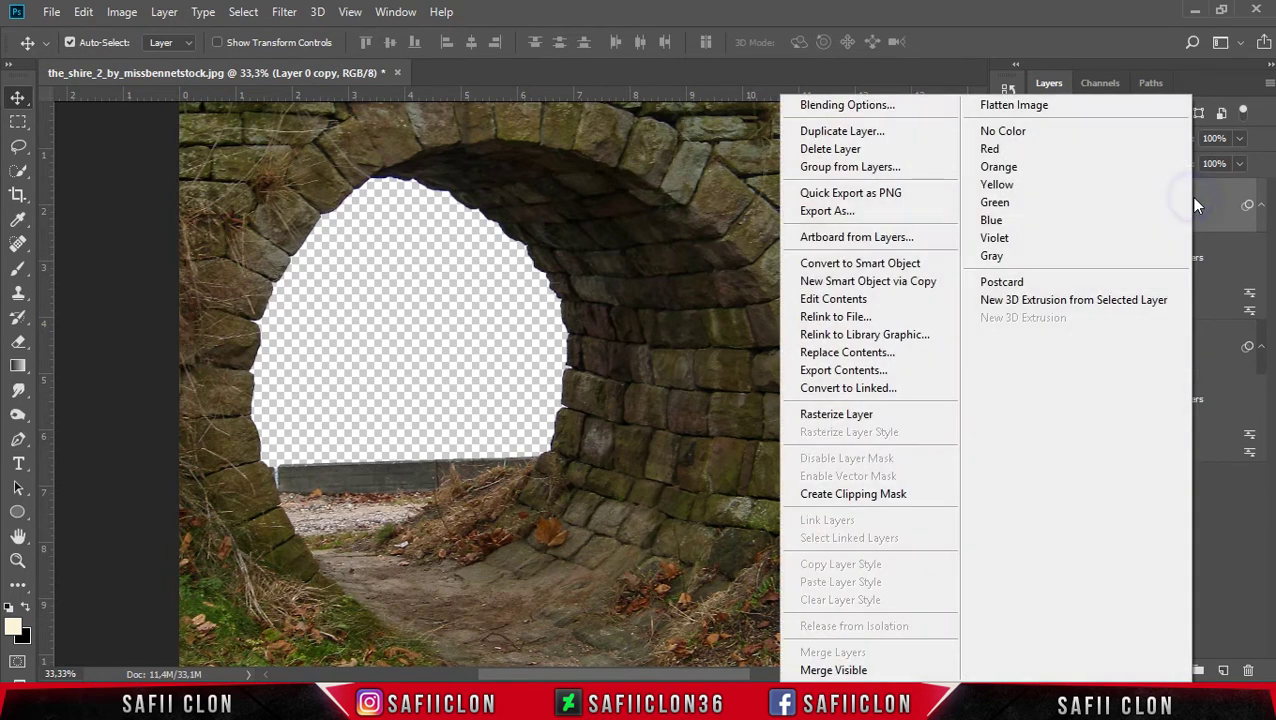
click(846, 414)
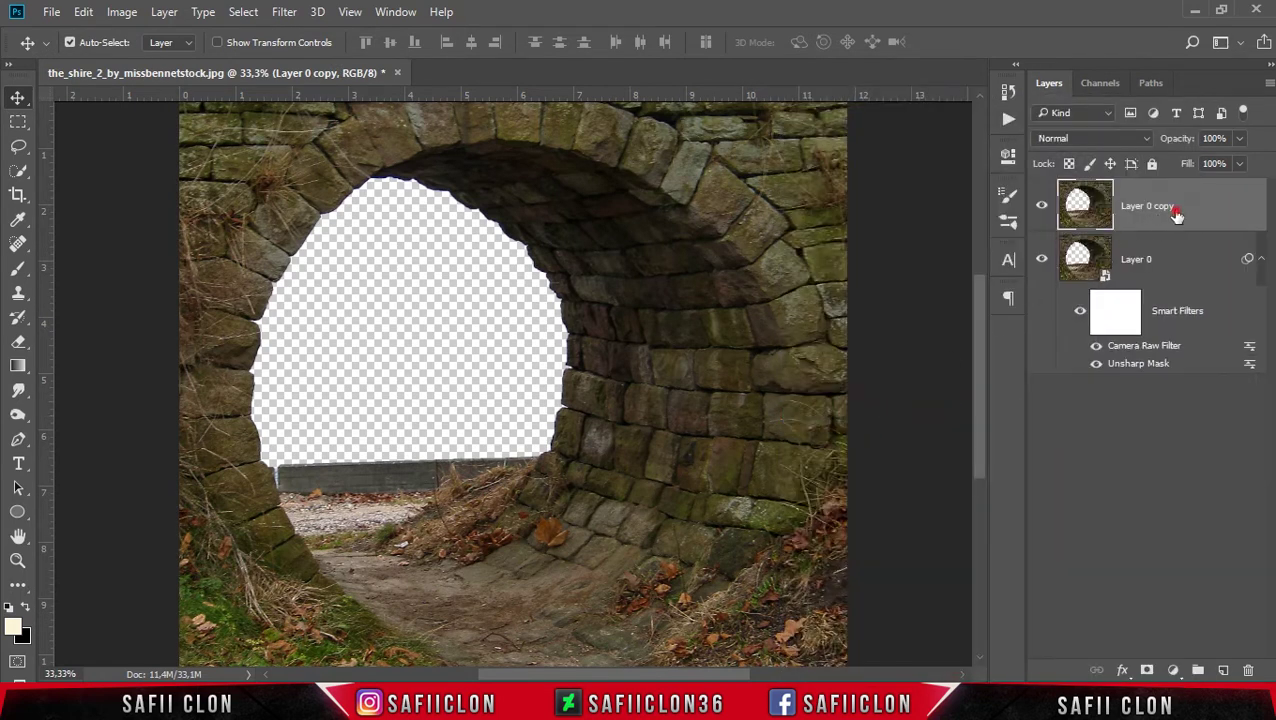
Apply a High Pass filter with a 7.6-pixel radius to Layer 0 copy.
click(287, 14)
mouse_move(298, 379)
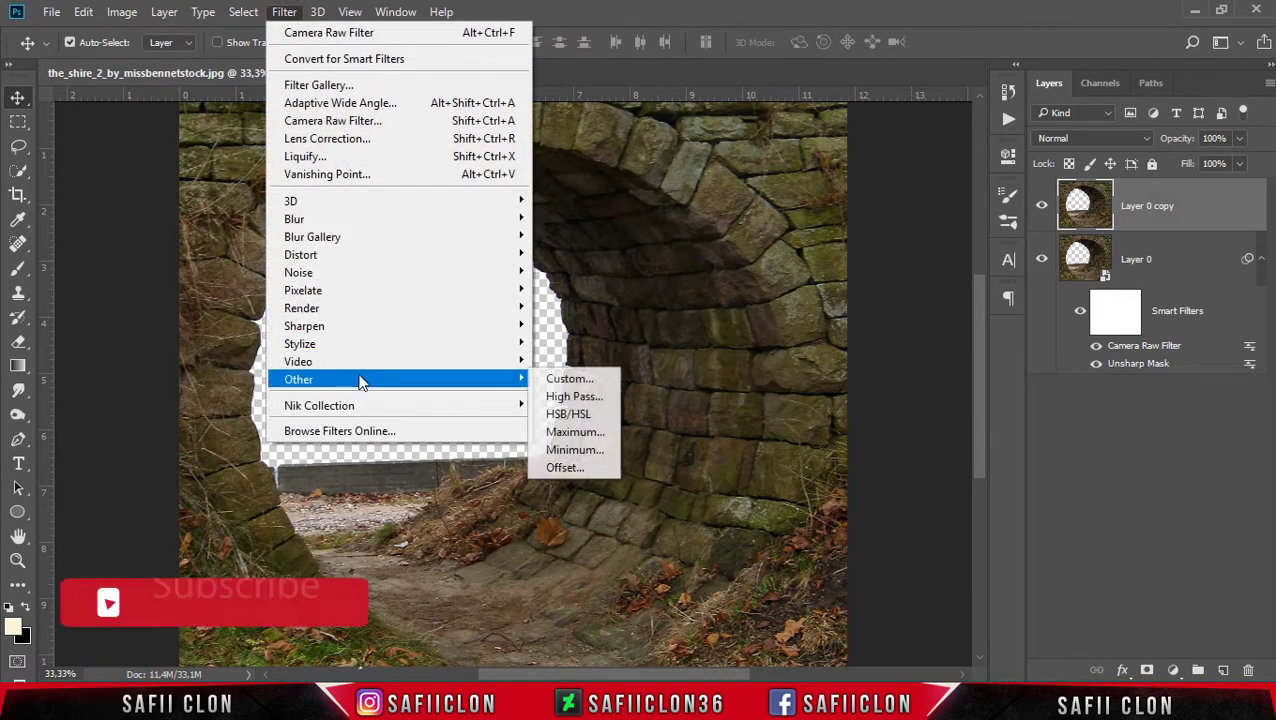
click(592, 398)
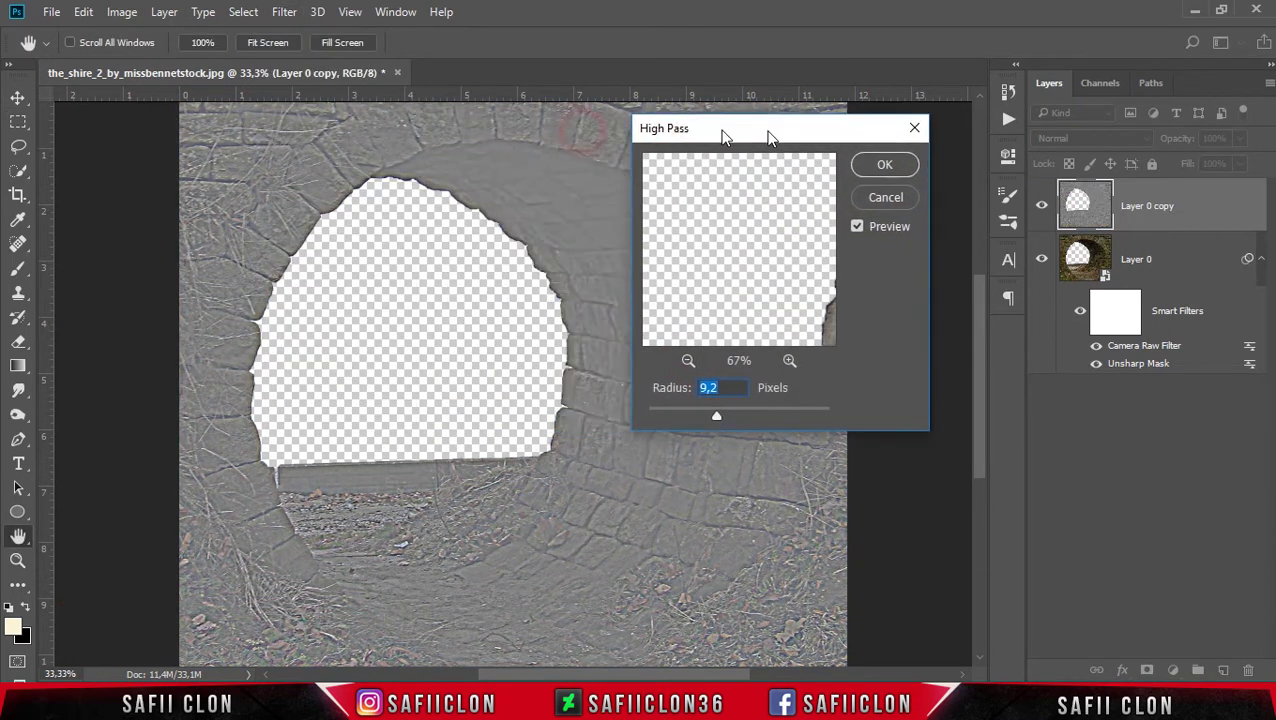
drag(584, 129, 842, 131)
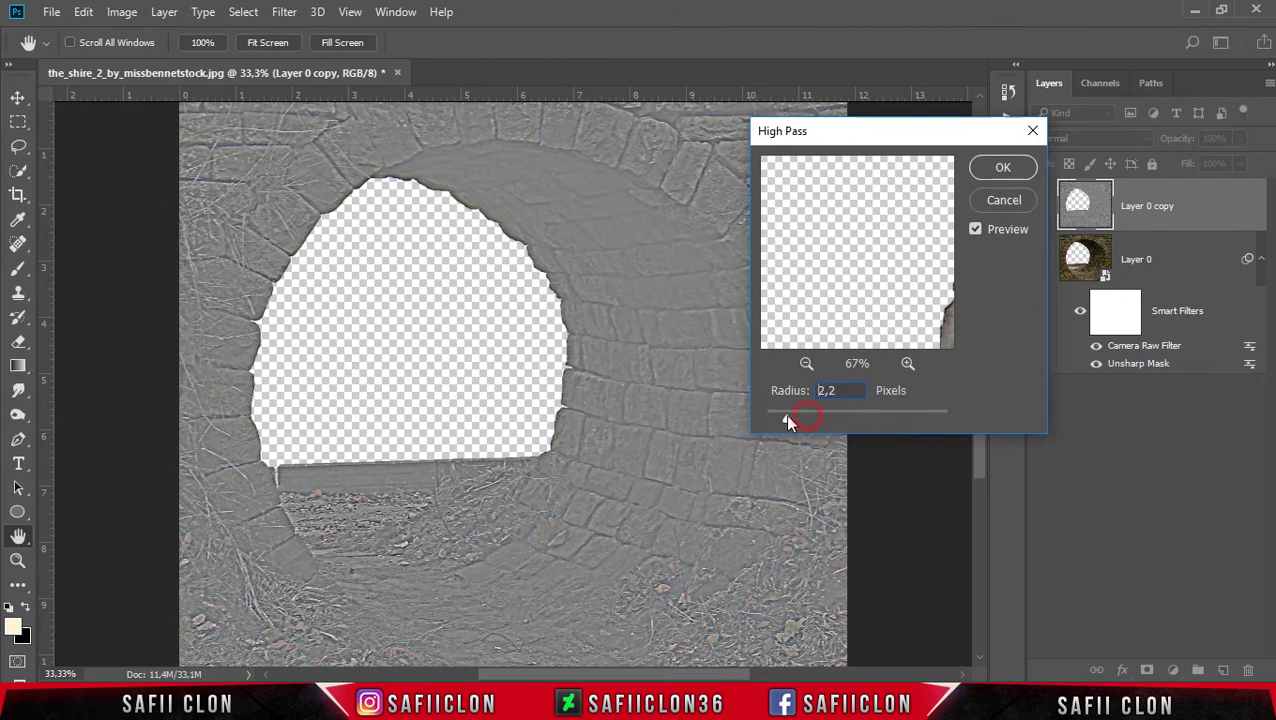
drag(765, 420, 925, 422)
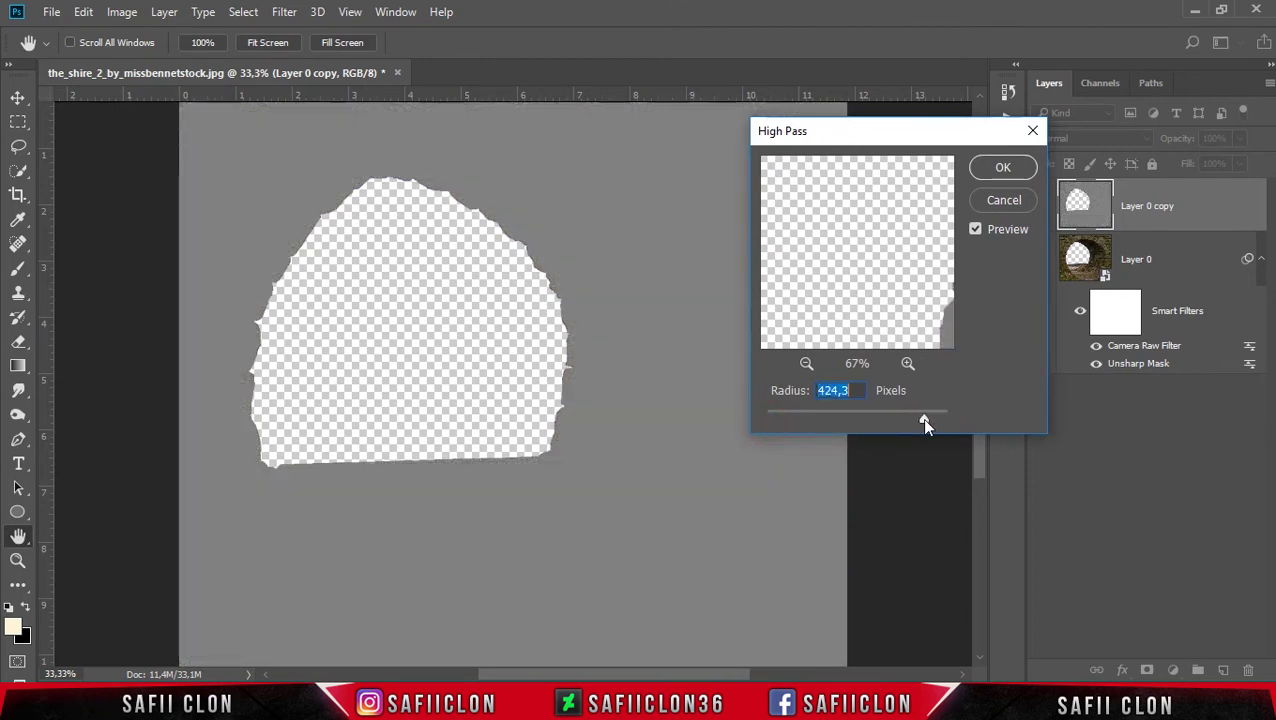
drag(921, 418, 828, 419)
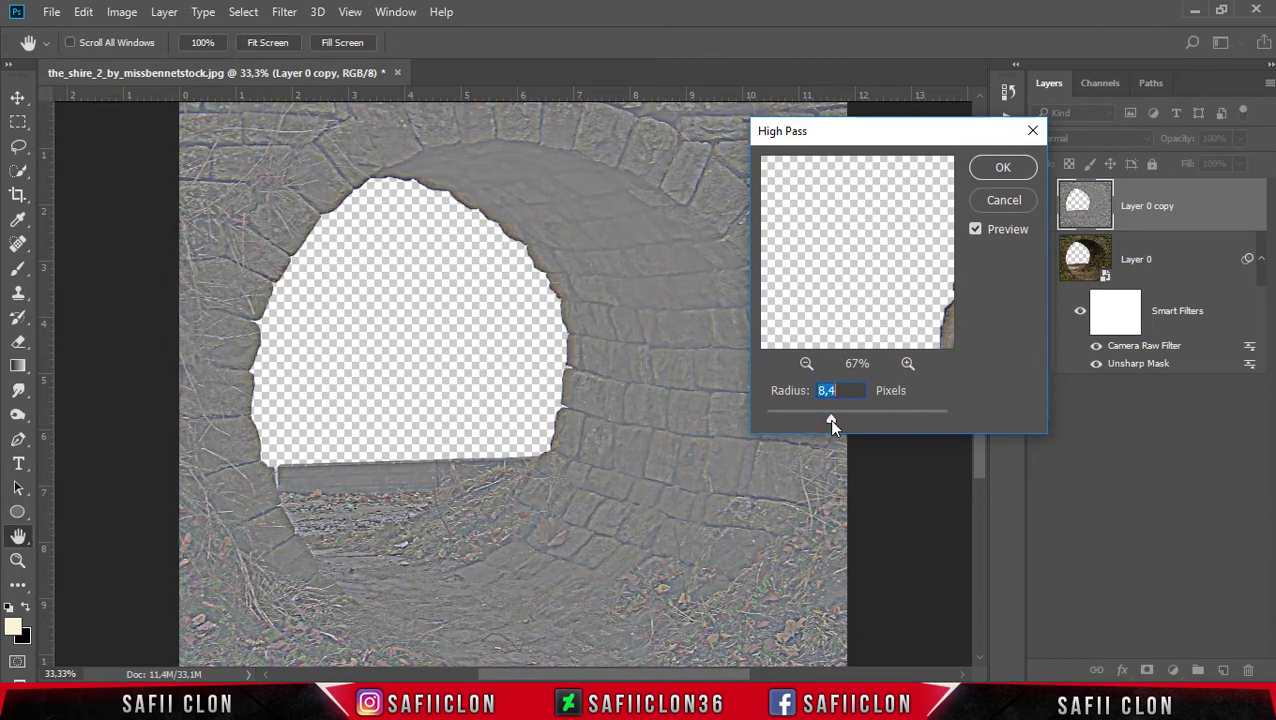
click(827, 420)
click(1000, 170)
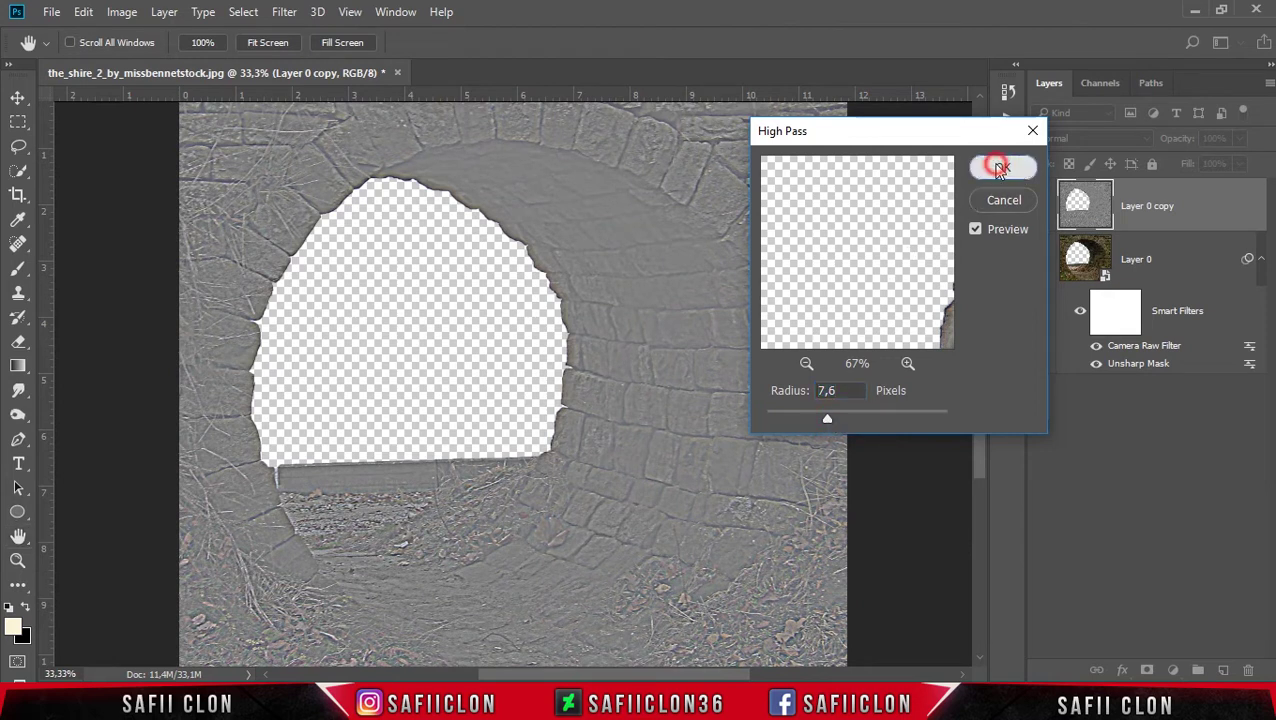
Set Layer 0 copy to Soft Light and toggle its visibility to compare.
click(1191, 198)
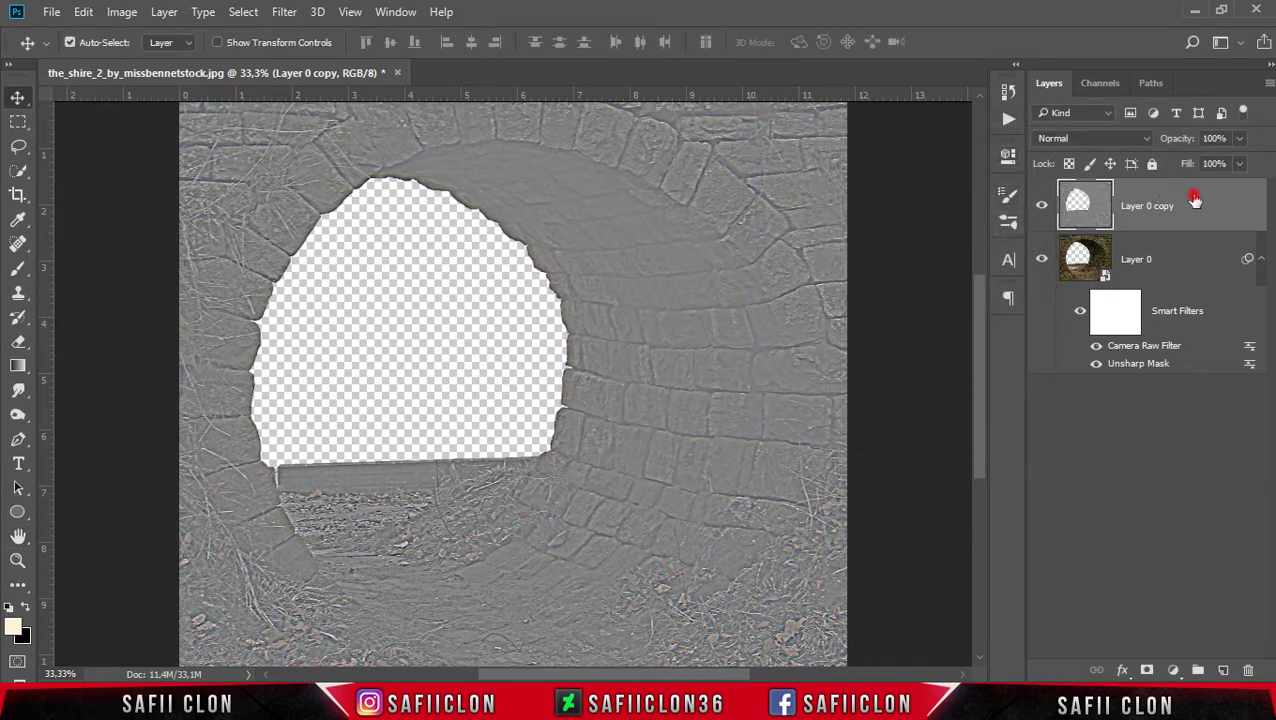
click(1142, 139)
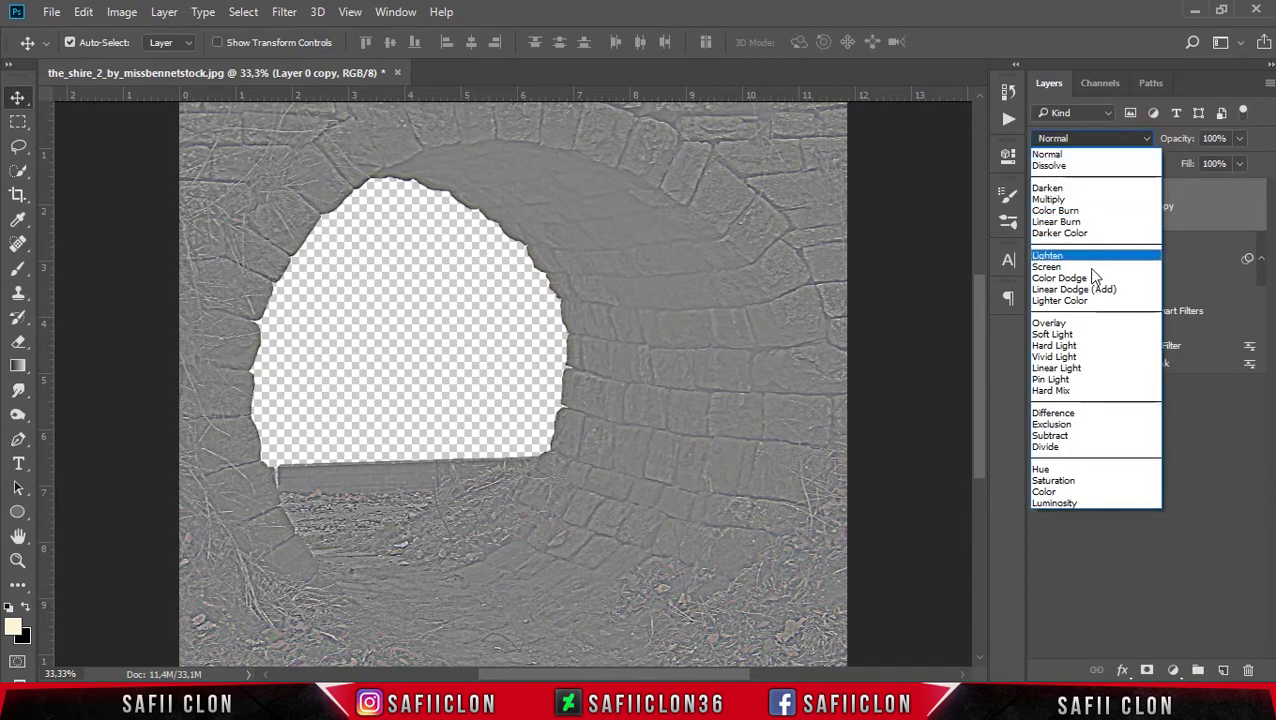
click(1073, 334)
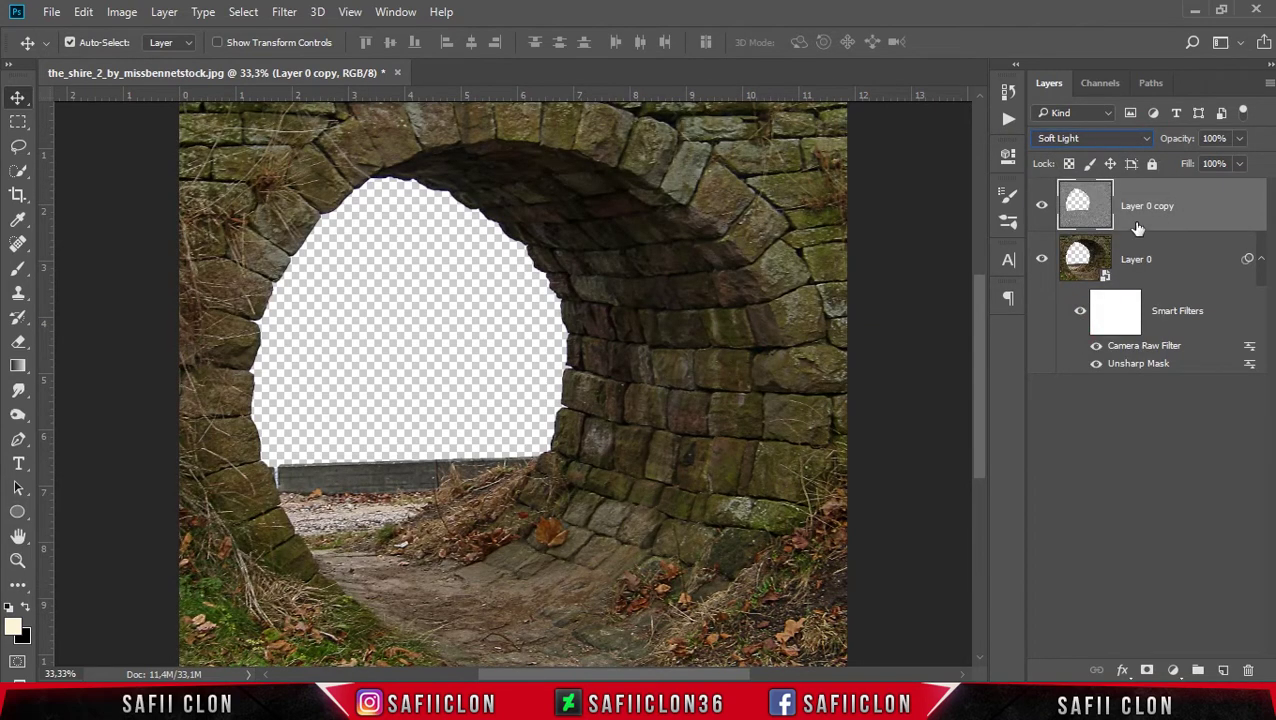
click(1041, 206)
click(1041, 206)
click(1041, 206)
Add a Color Balance adjustment layer and shift its shadows toward cyan.
click(1041, 206)
click(1174, 671)
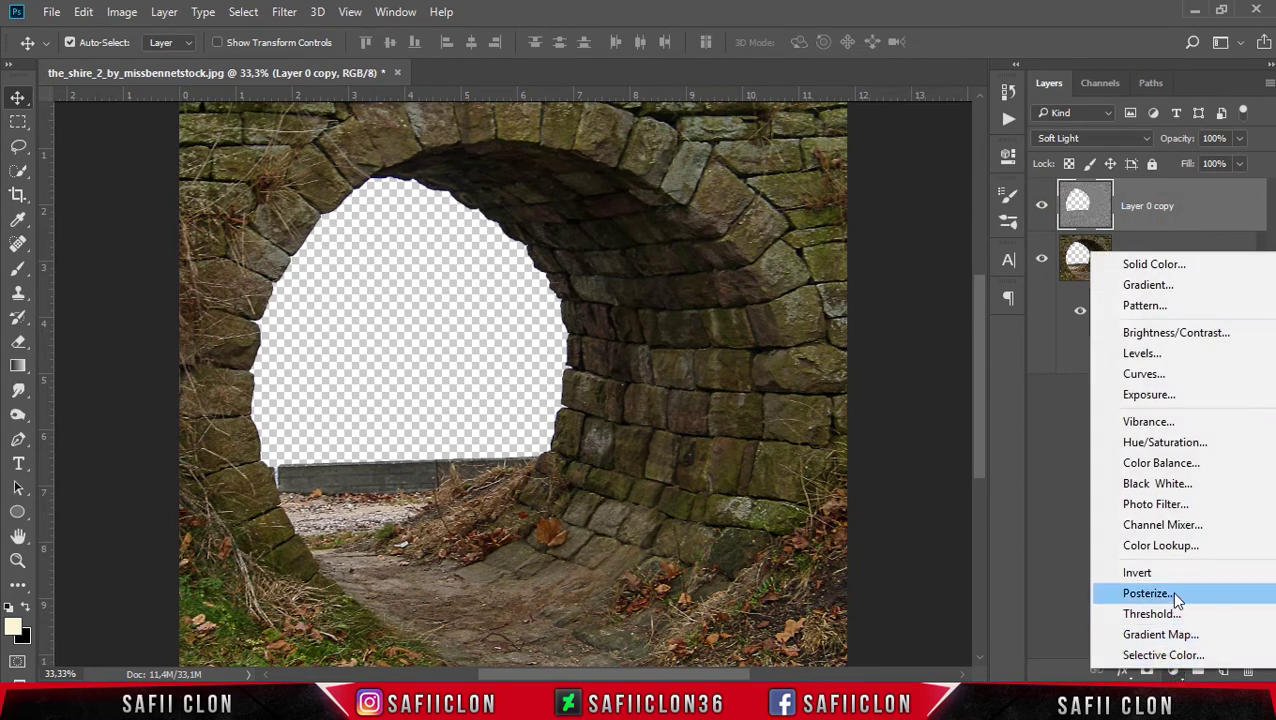
click(1162, 463)
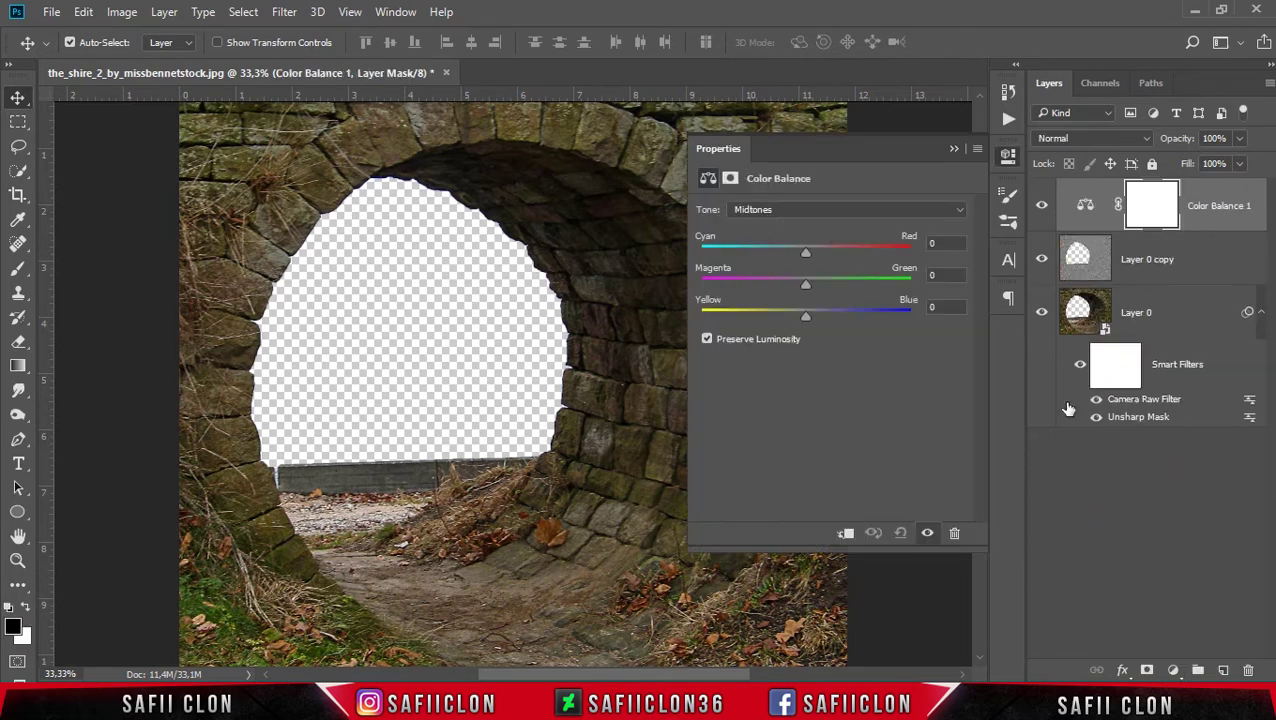
click(823, 207)
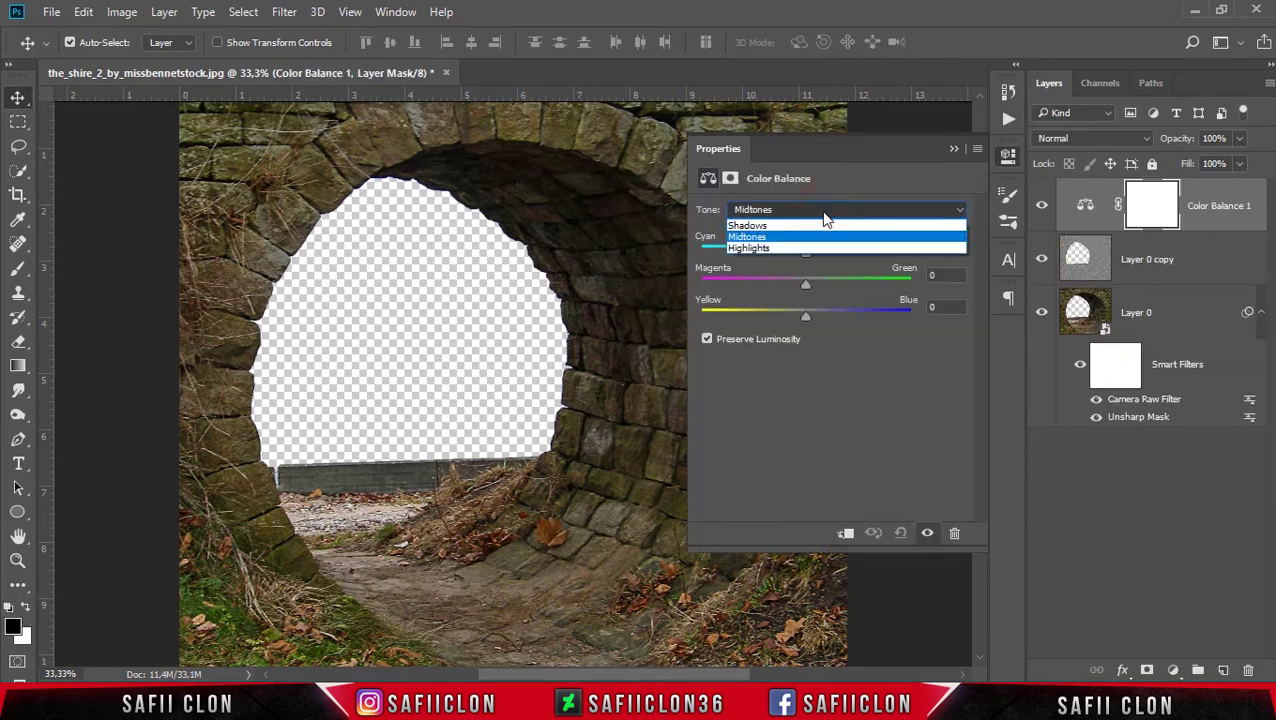
click(795, 227)
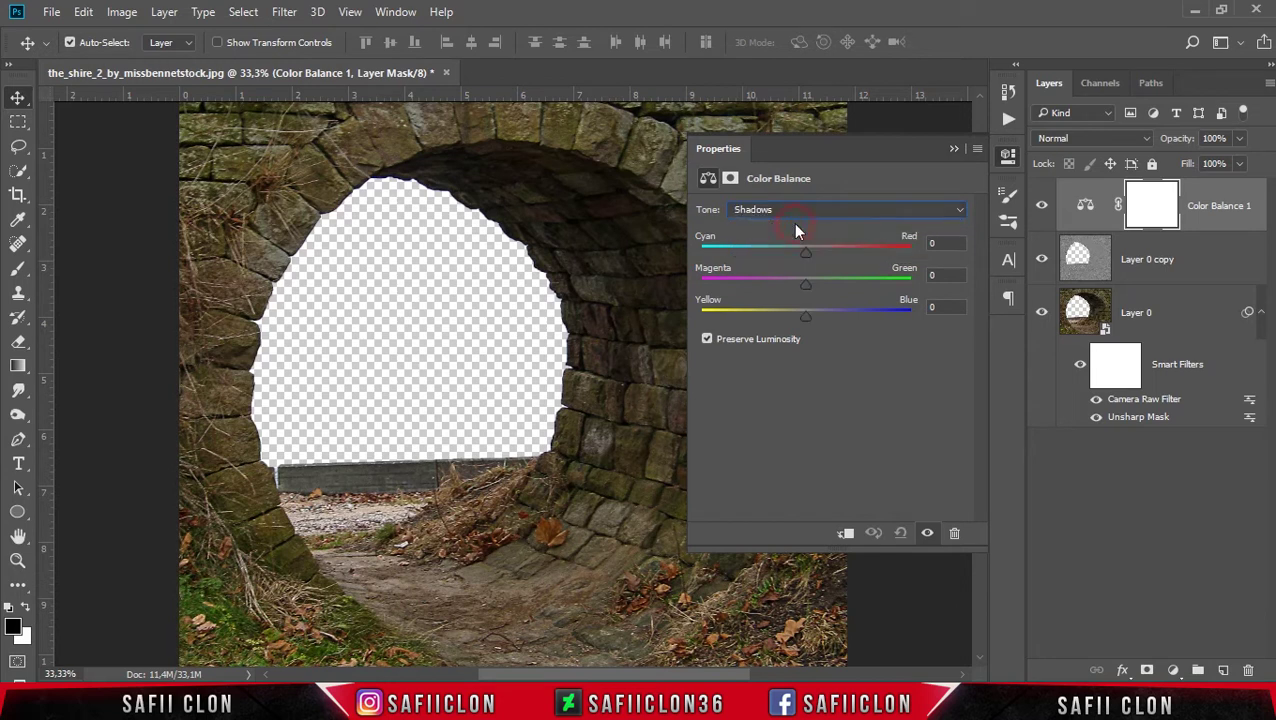
mouse_move(805, 253)
mouse_down()
mouse_move(794, 258)
mouse_move(811, 321)
mouse_up()
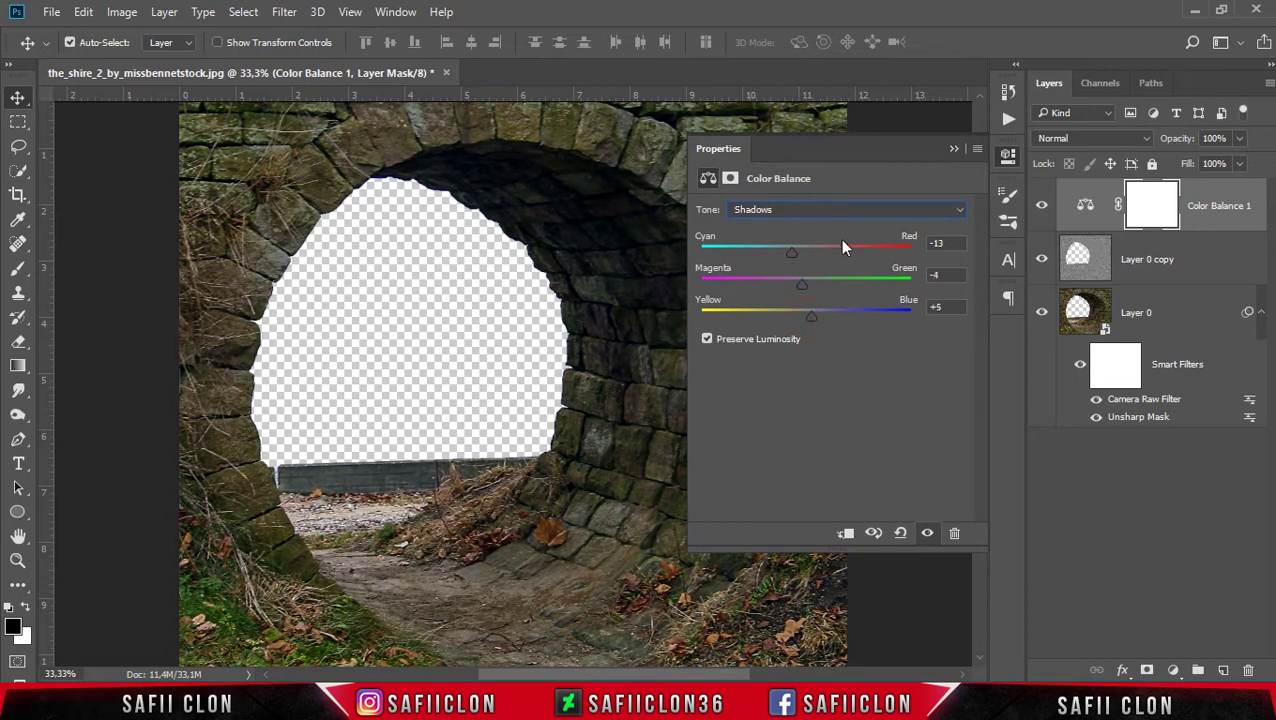
Warm the midtones to -9, +4, +21 in the Color Balance.
click(830, 207)
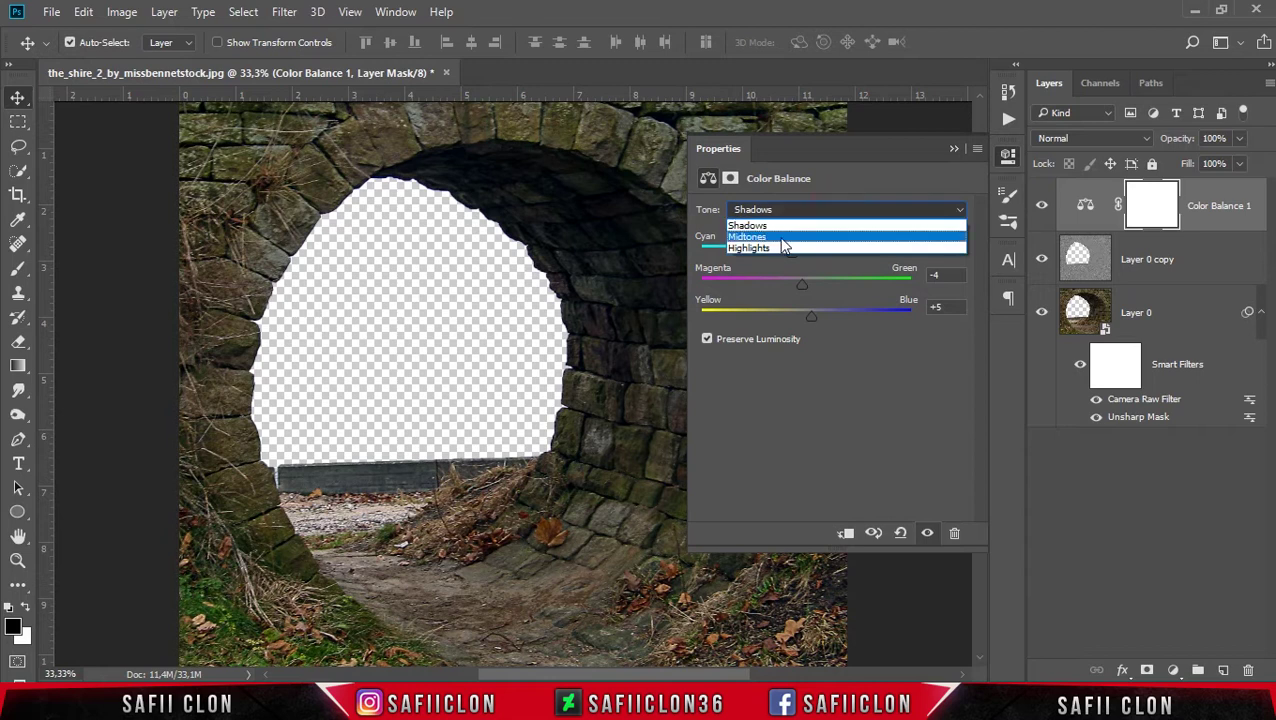
click(766, 238)
click(806, 251)
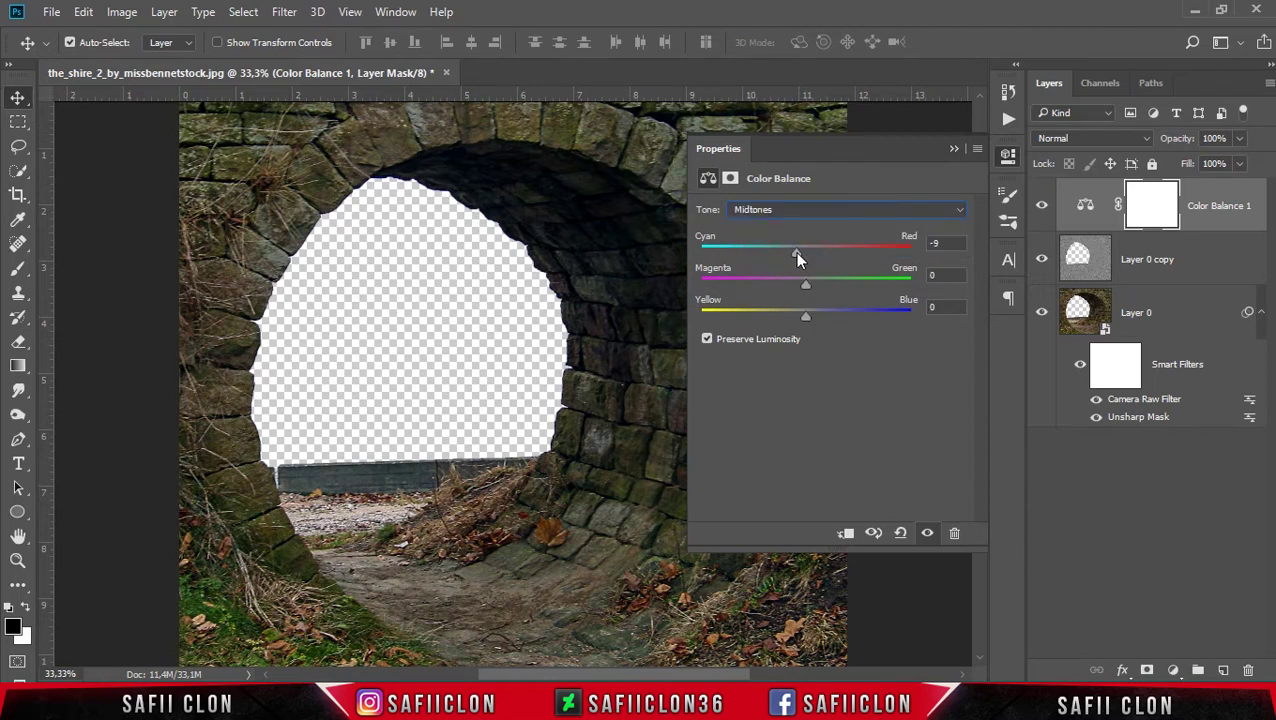
mouse_move(806, 285)
mouse_down()
mouse_move(810, 318)
mouse_move(828, 321)
mouse_up()
Shift the Color Balance highlights slightly toward red and toward blue.
click(823, 215)
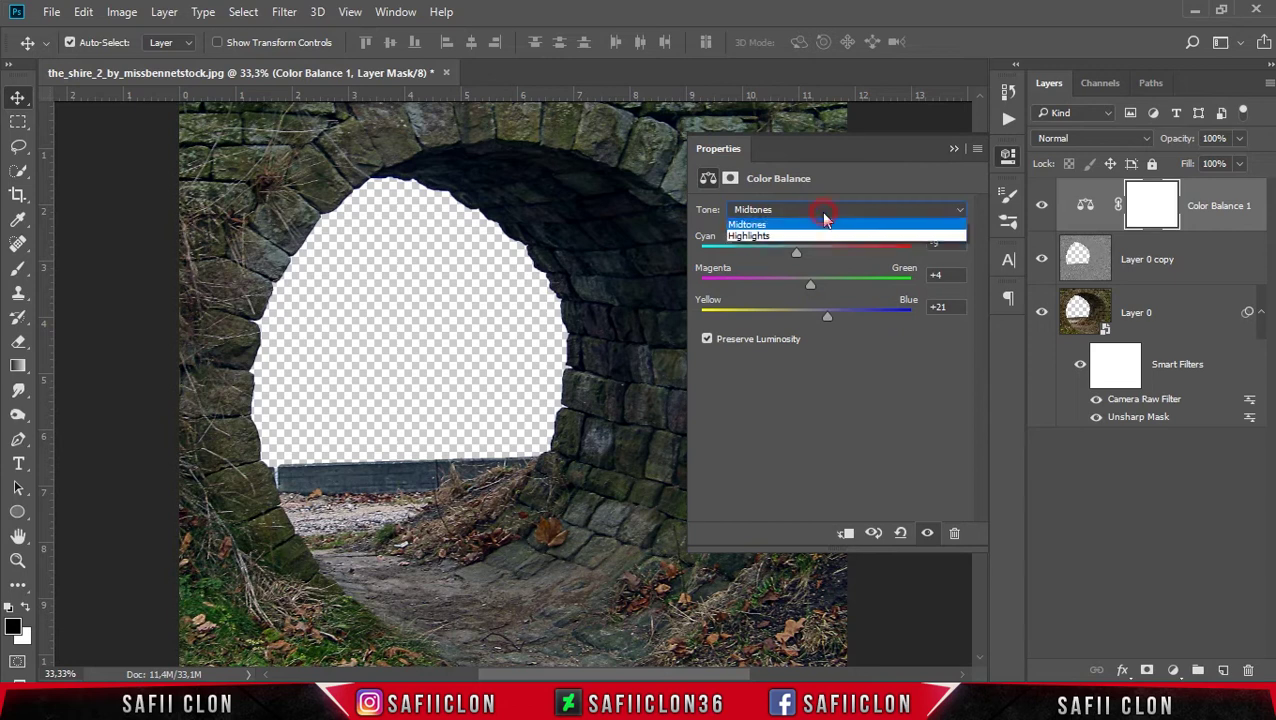
click(768, 248)
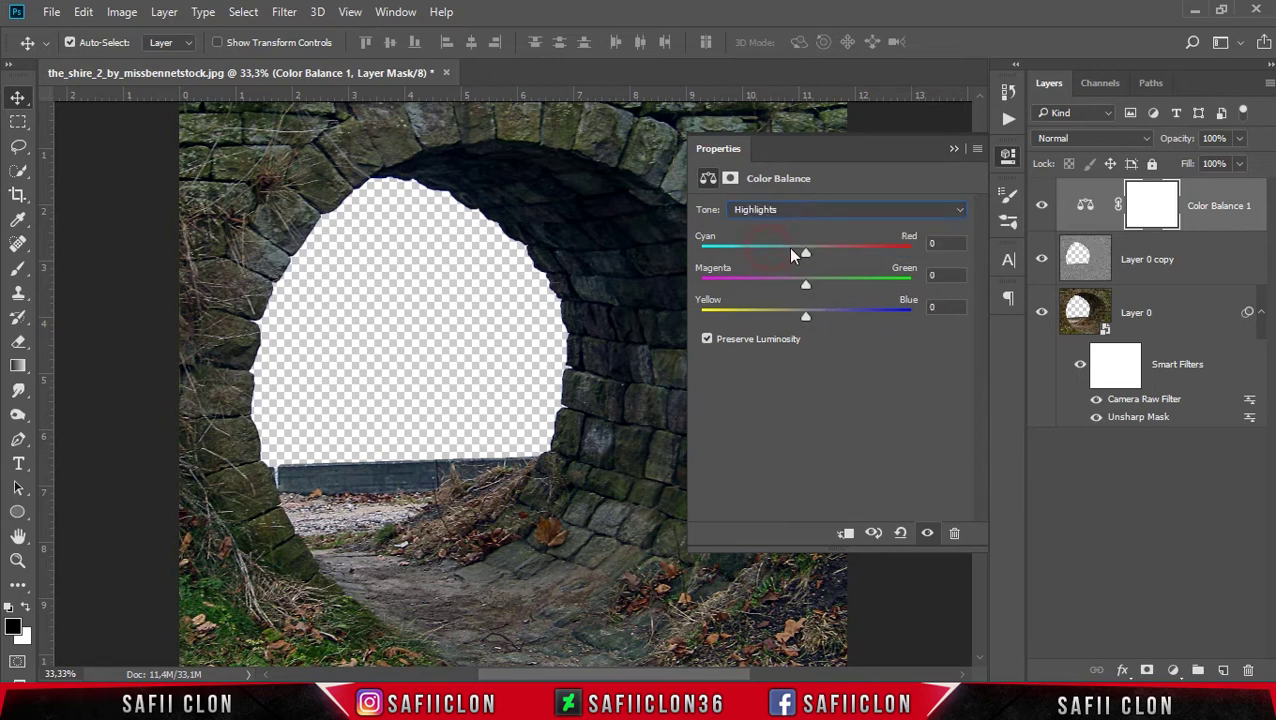
drag(802, 250, 808, 252)
drag(810, 322, 820, 322)
click(953, 149)
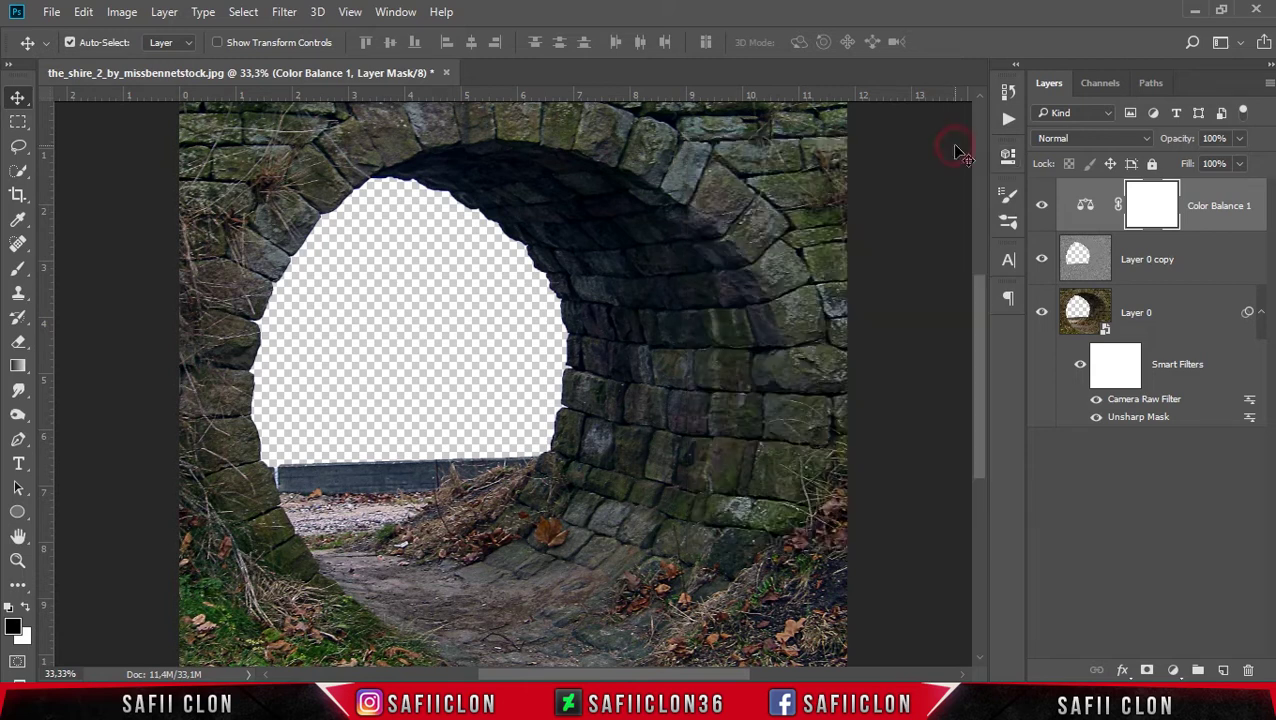
Move Color Balance 1 below Layer 0 copy and clip it to Layer 0.
click(1042, 207)
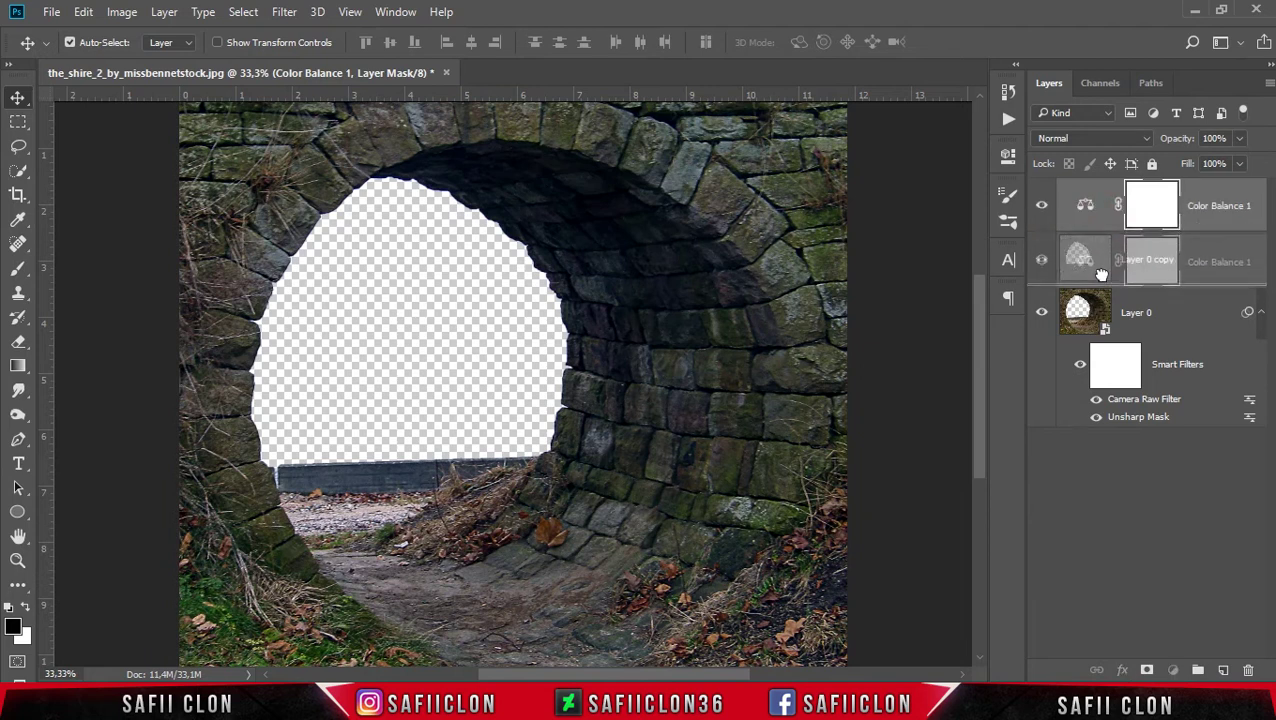
drag(1105, 216, 1103, 287)
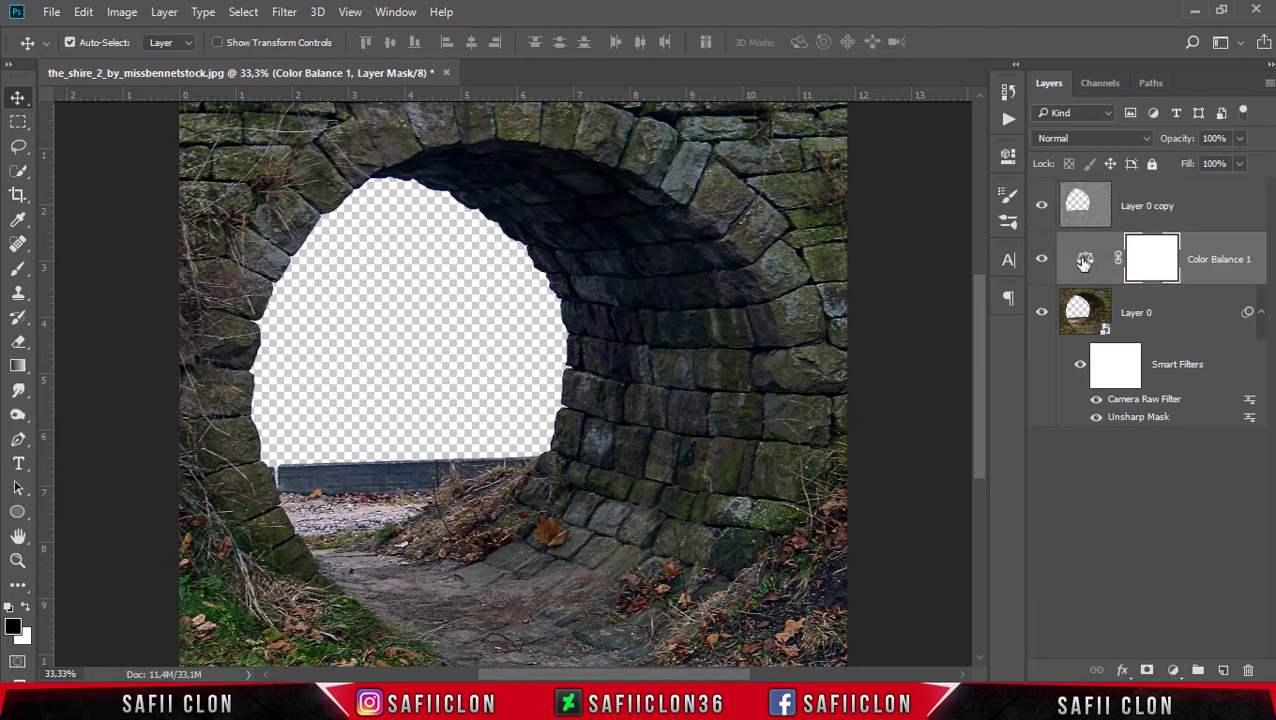
double_click(1087, 259)
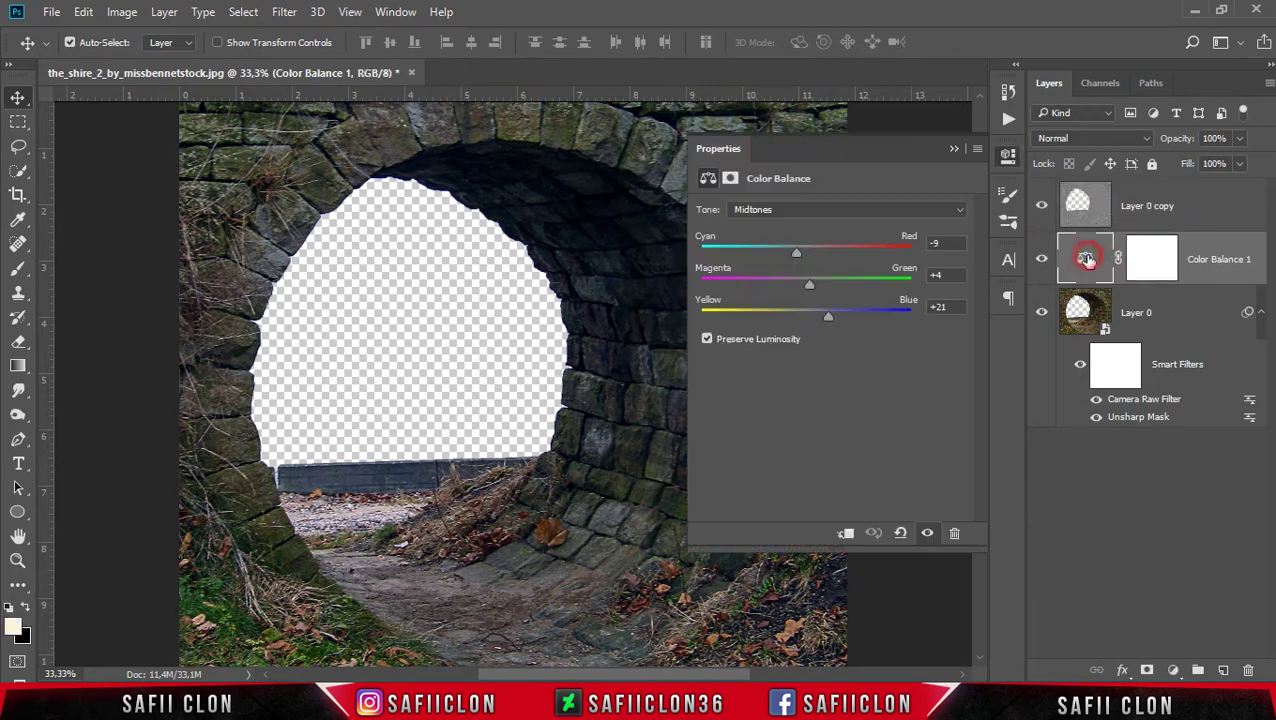
click(845, 533)
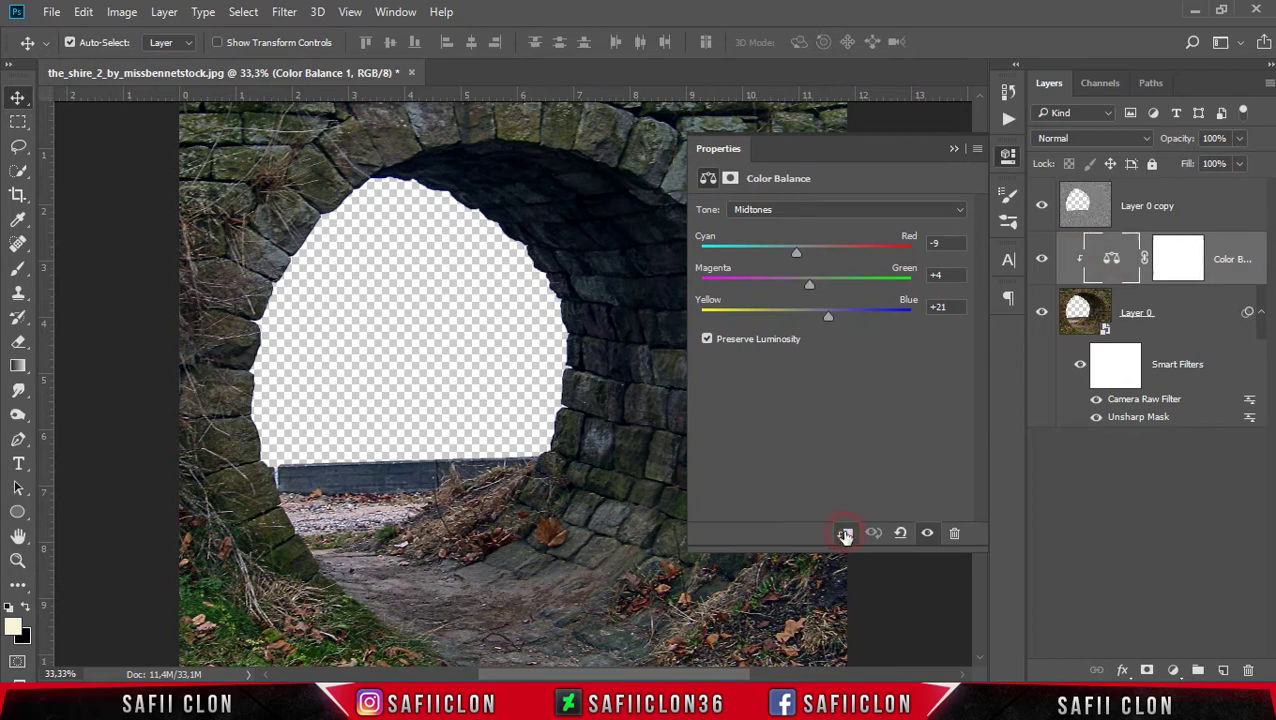
click(958, 149)
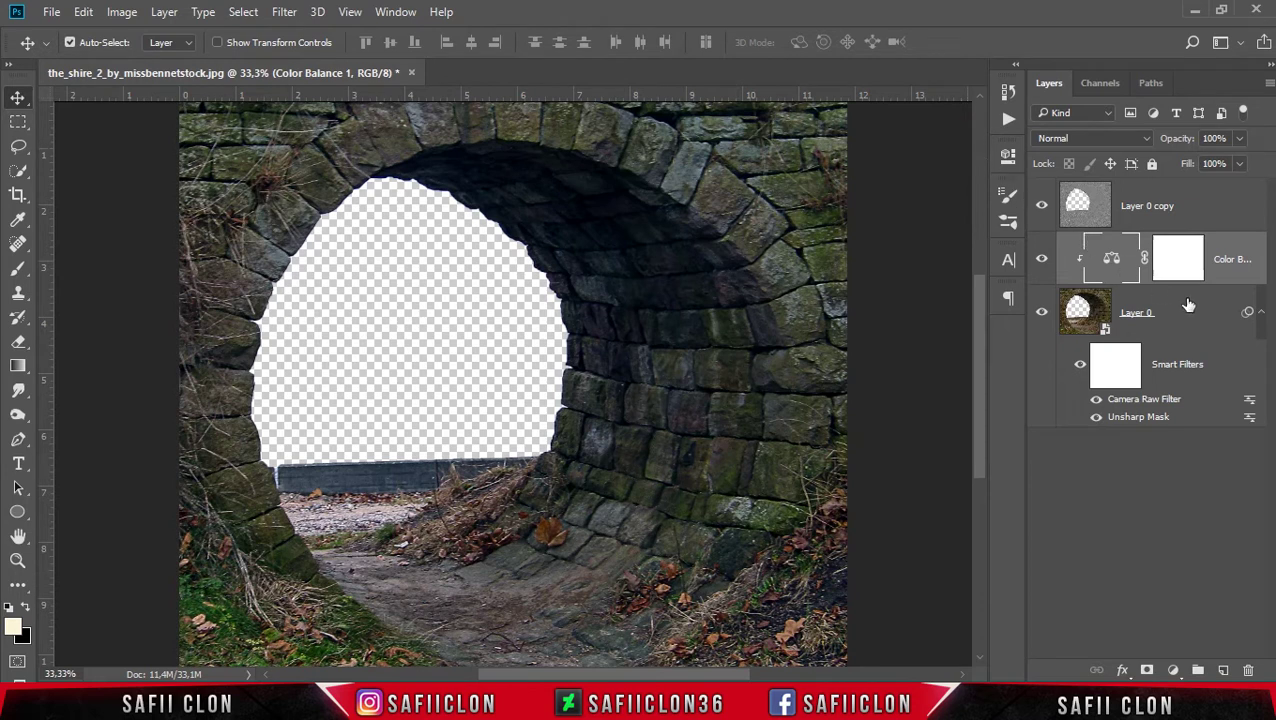
click(1199, 321)
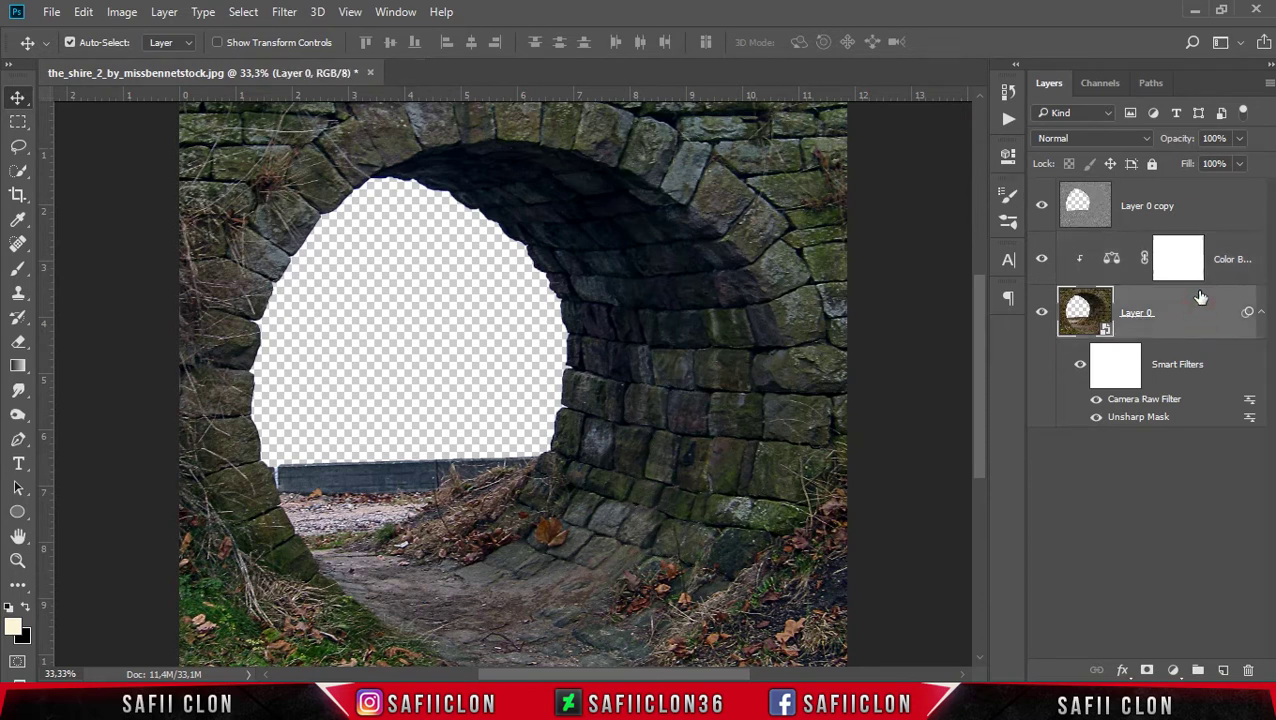
click(1211, 205)
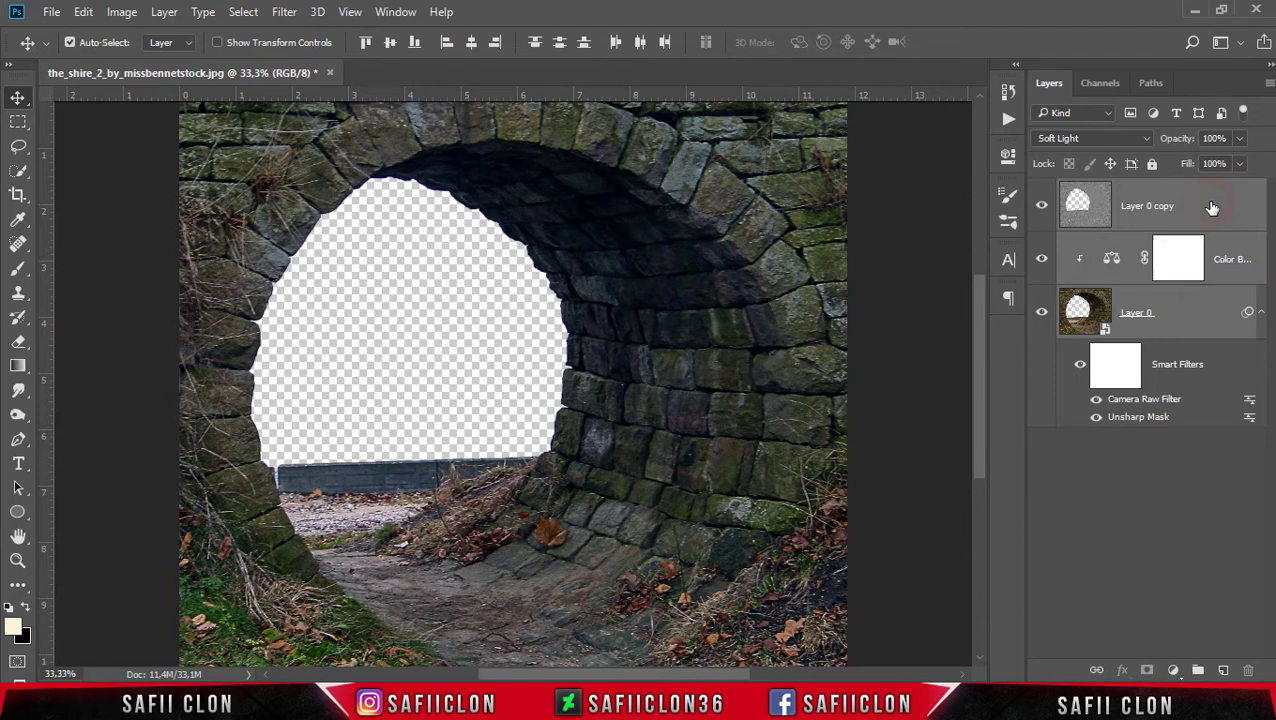
Group Layer 0, Color Balance 1 and Layer 0 copy into a group named TUNNEL.
right_click(1208, 203)
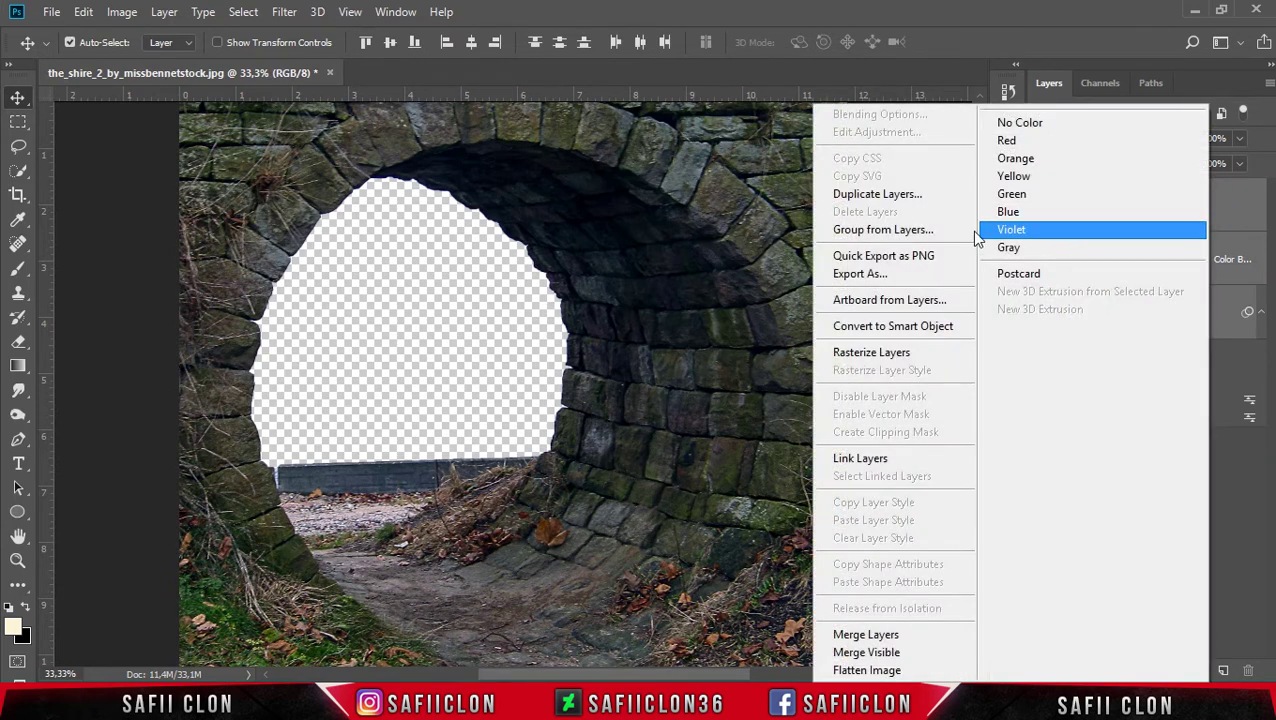
click(912, 231)
text(TUNNEL)
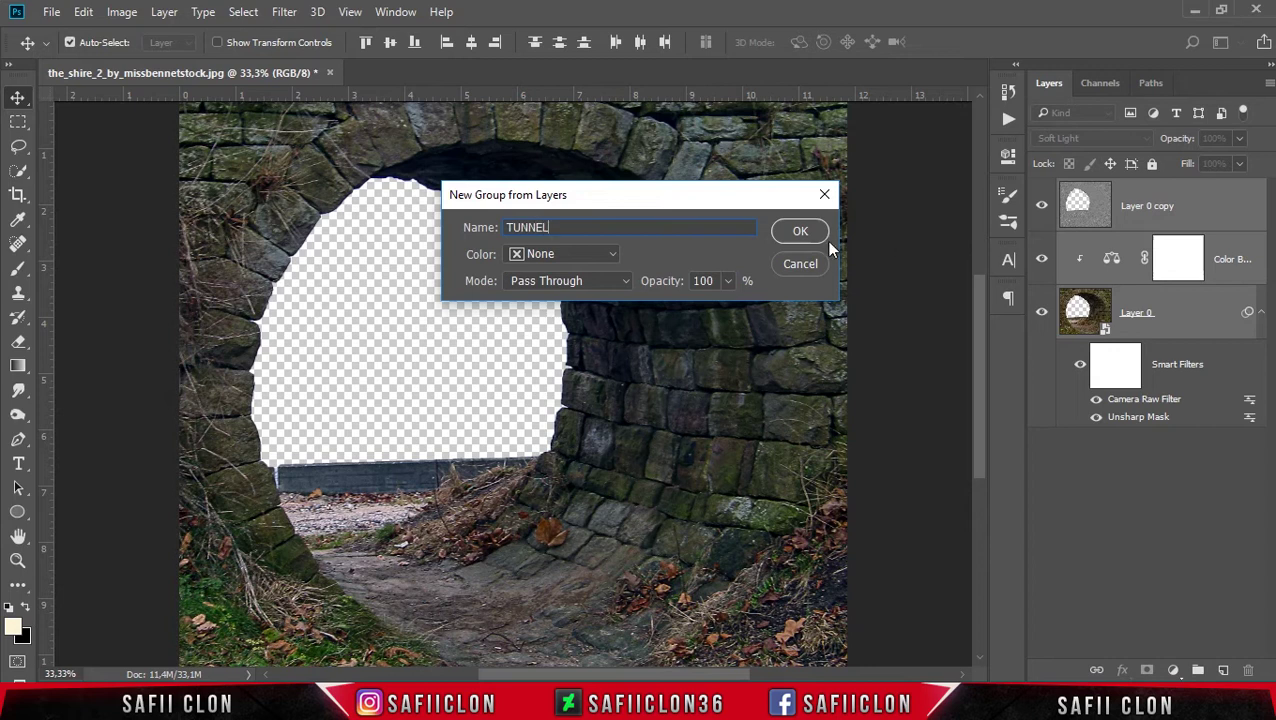
click(816, 236)
click(1232, 201)
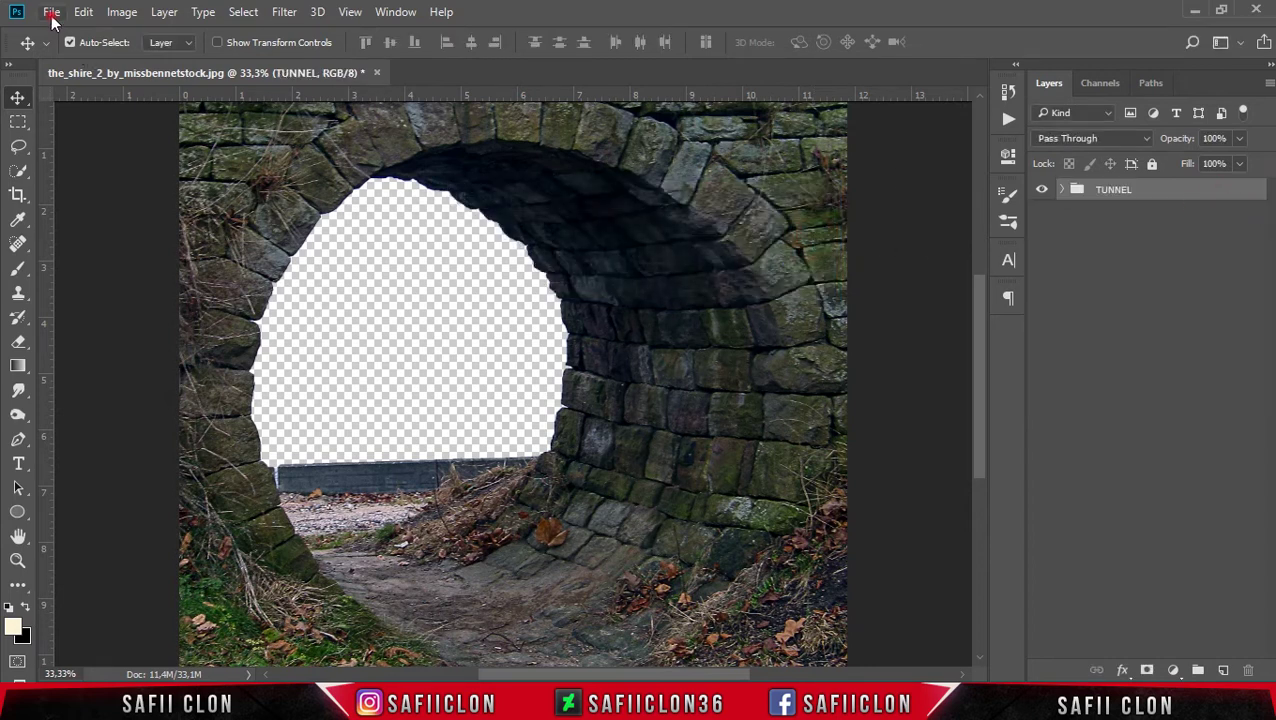
click(51, 12)
Open the castle photo rachel-davis-50329.
click(88, 49)
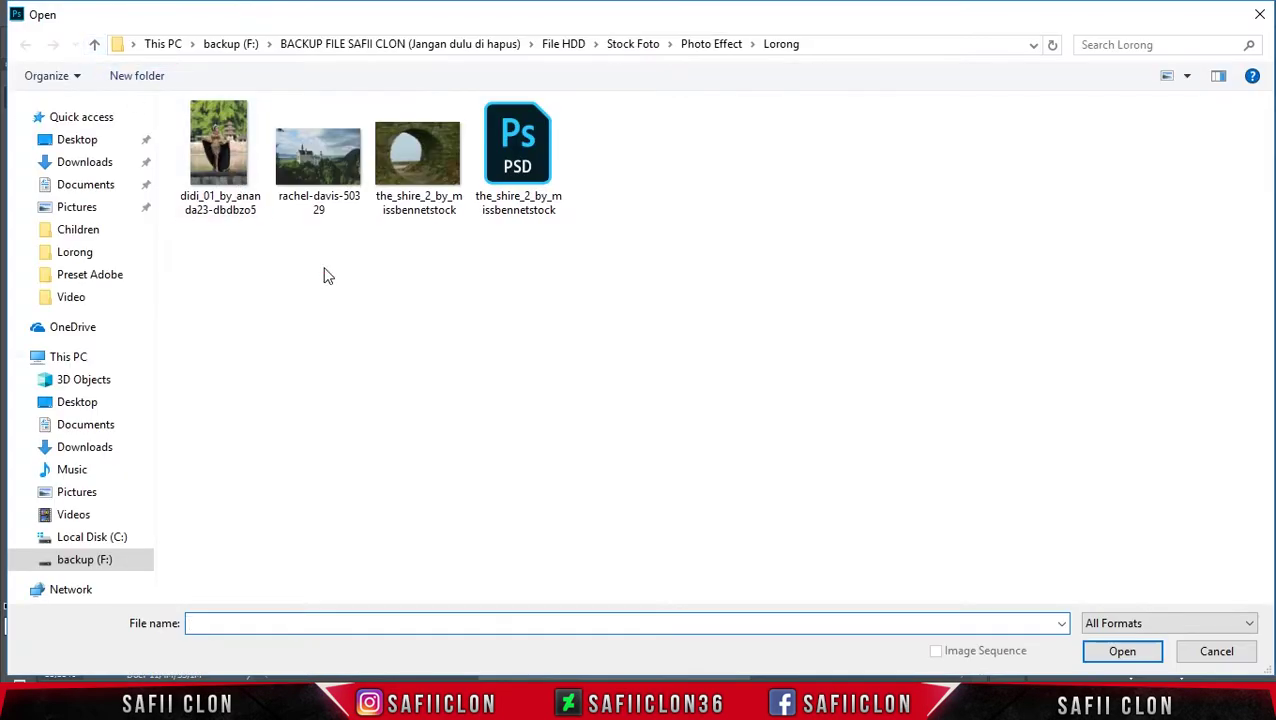
click(325, 272)
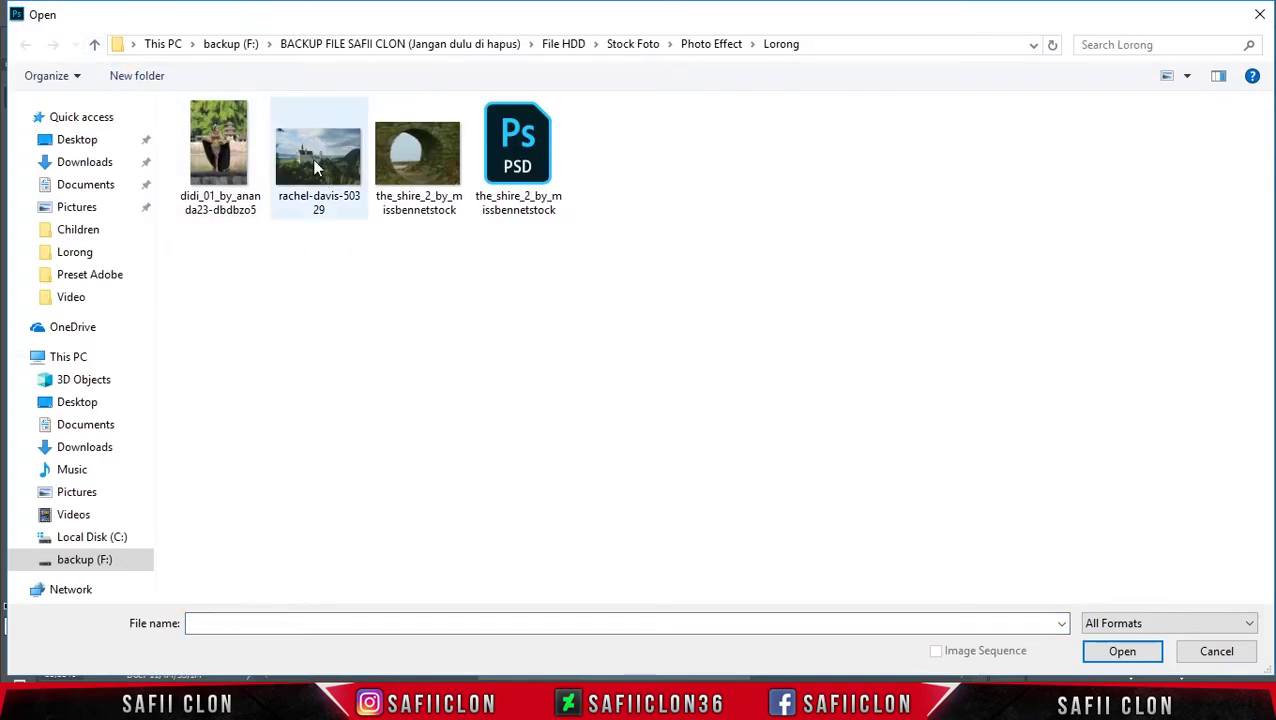
click(320, 180)
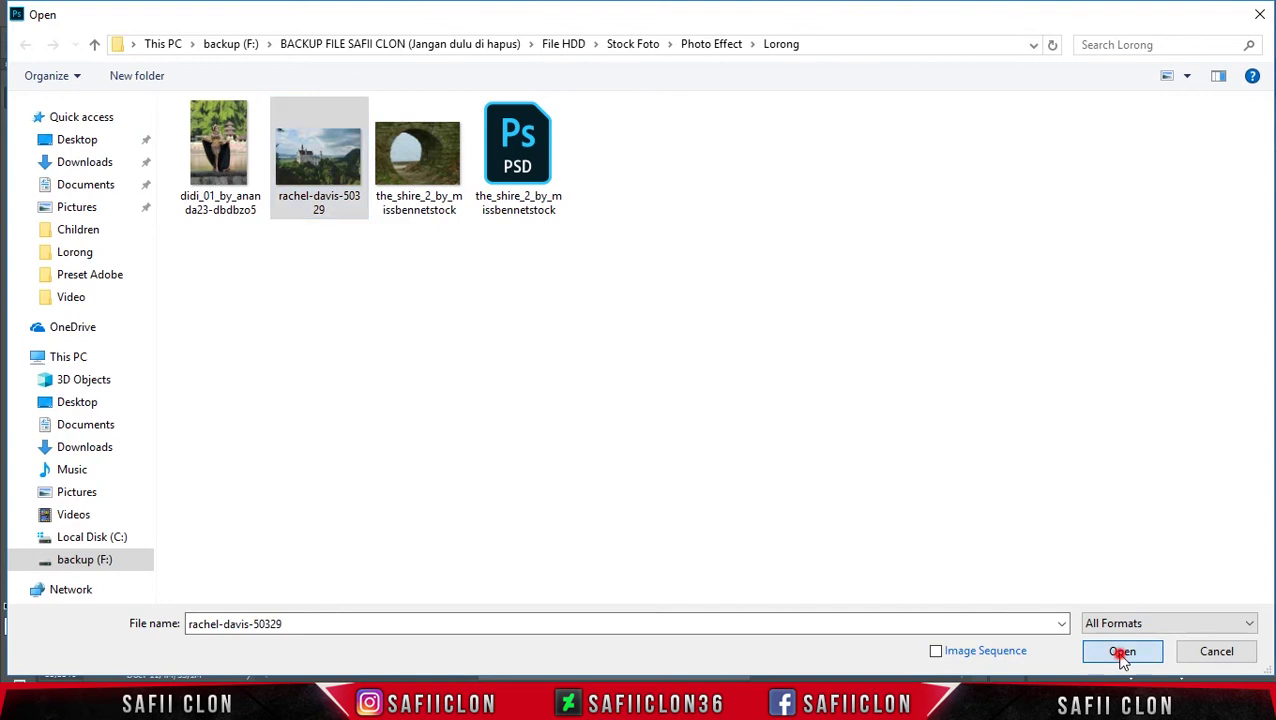
click(1120, 655)
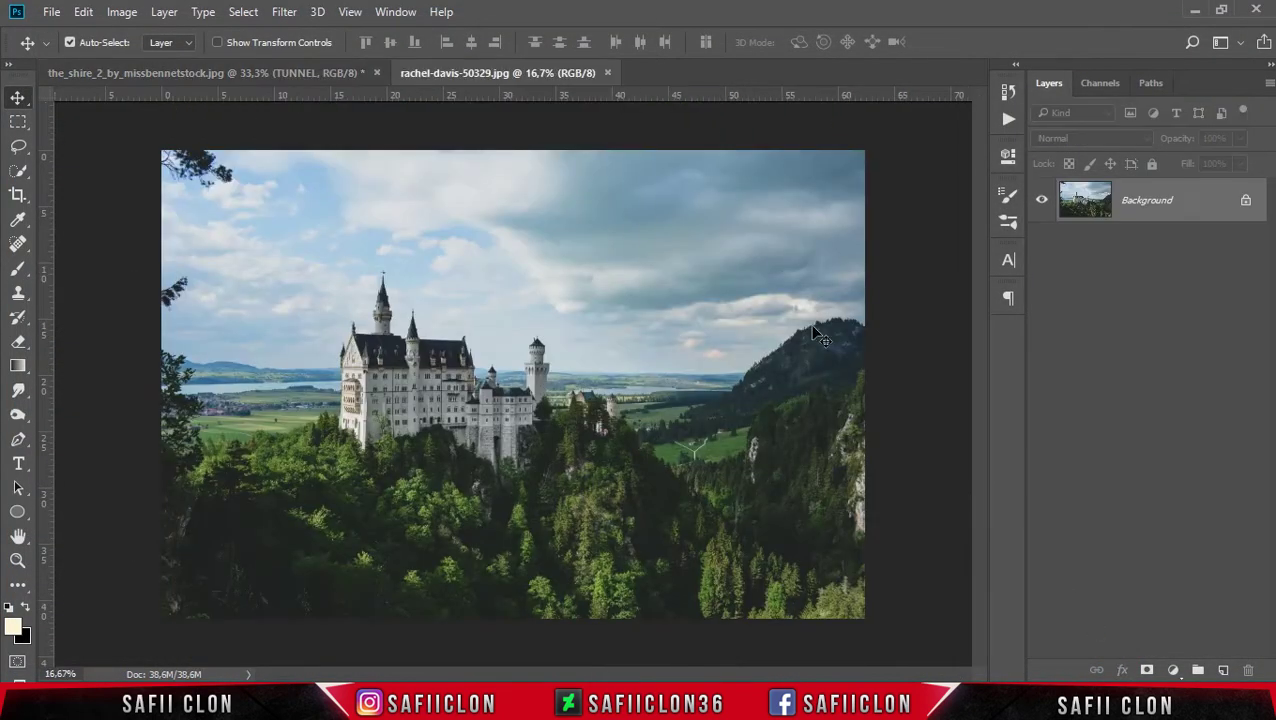
Unlock the castle layer, drag it into the arch document, and place it beneath TUNNEL.
click(1245, 200)
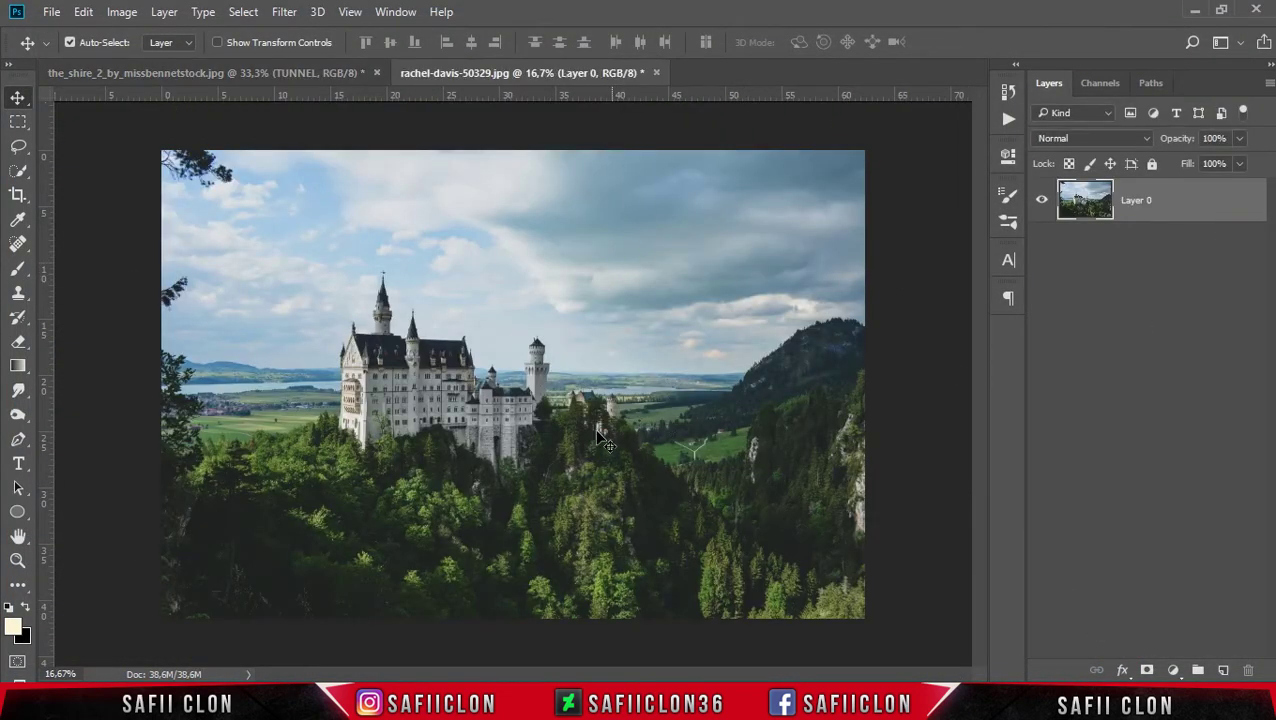
mouse_move(577, 445)
mouse_down()
mouse_move(340, 229)
mouse_move(467, 362)
mouse_up()
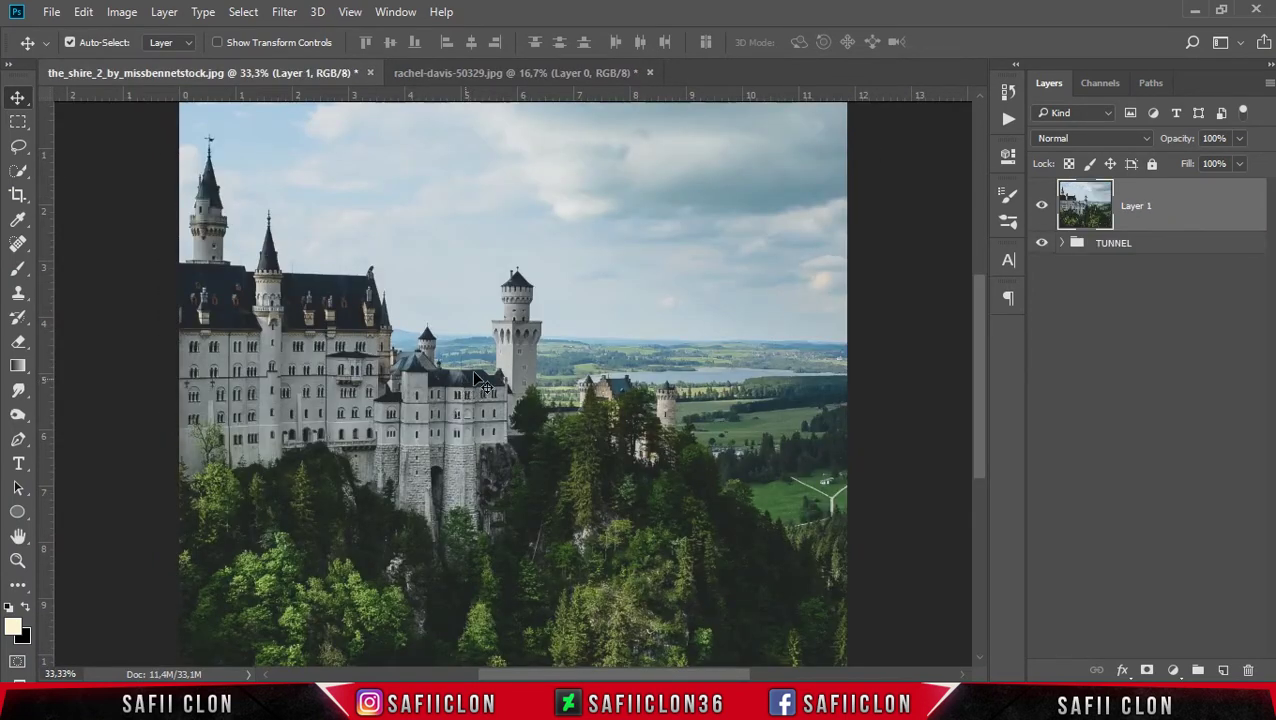
drag(1201, 210, 1206, 263)
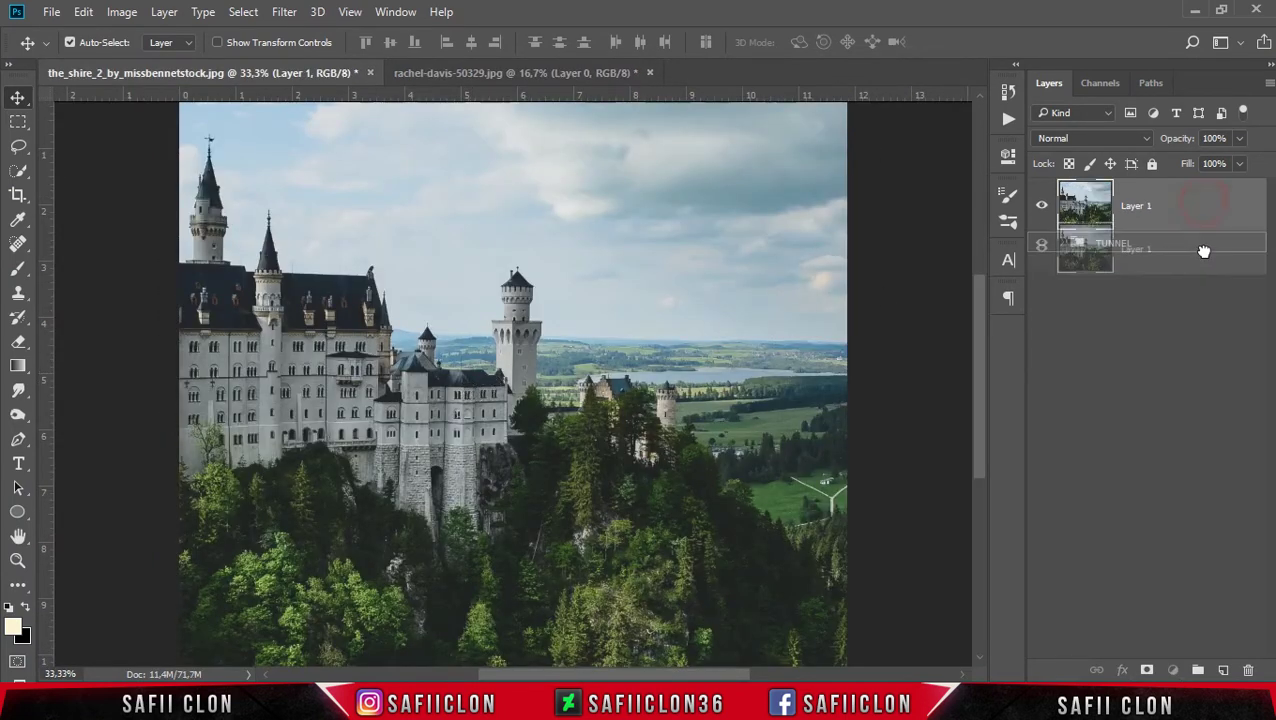
key(ctrl+minus)
key(ctrl+minus)
key(ctrl+minus)
key(ctrl+minus)
Free-transform the castle layer, shrinking it and dragging it down-left into the arch opening.
key(ctrl+t)
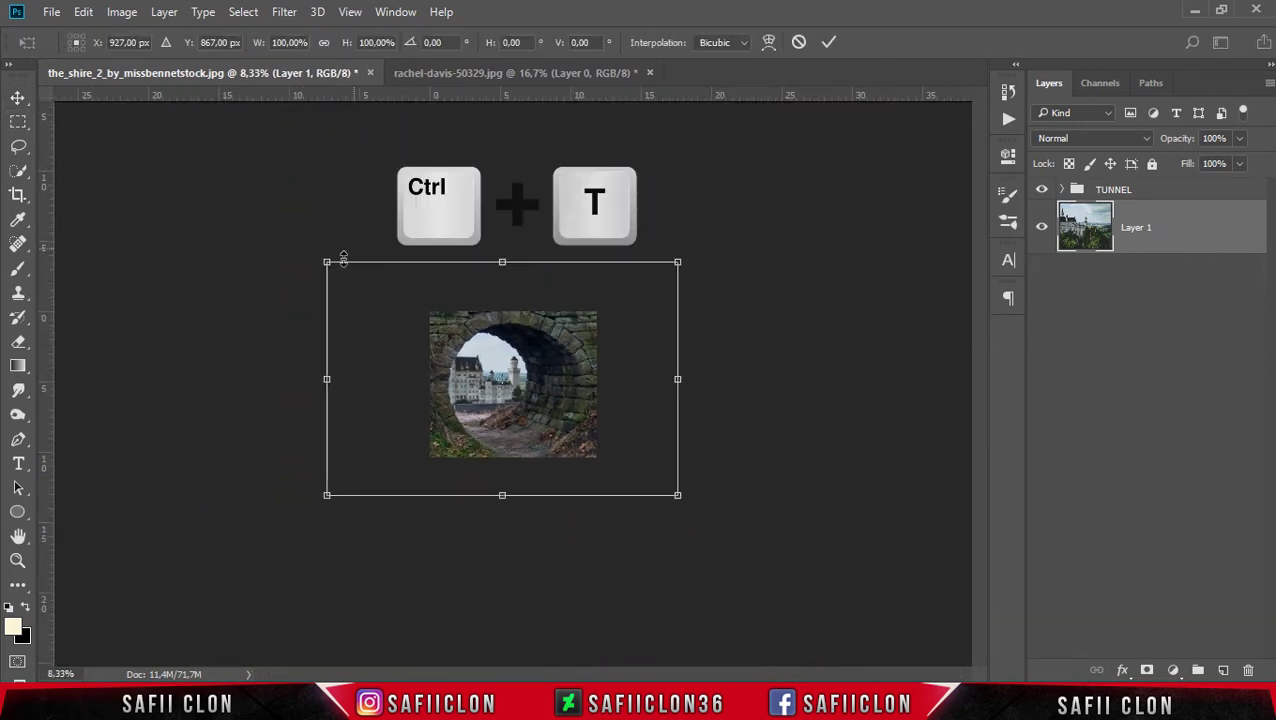
drag(329, 262, 463, 321)
key(ctrl+plus)
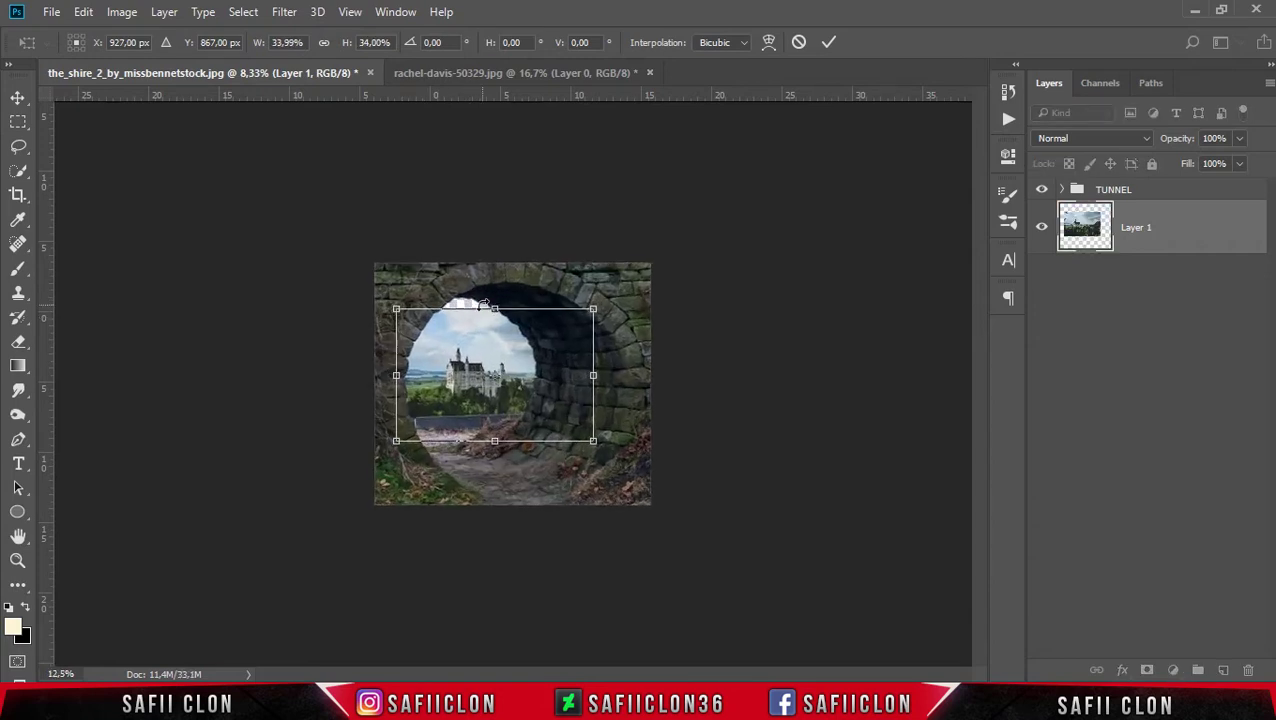
key(ctrl+plus)
drag(576, 357, 530, 380)
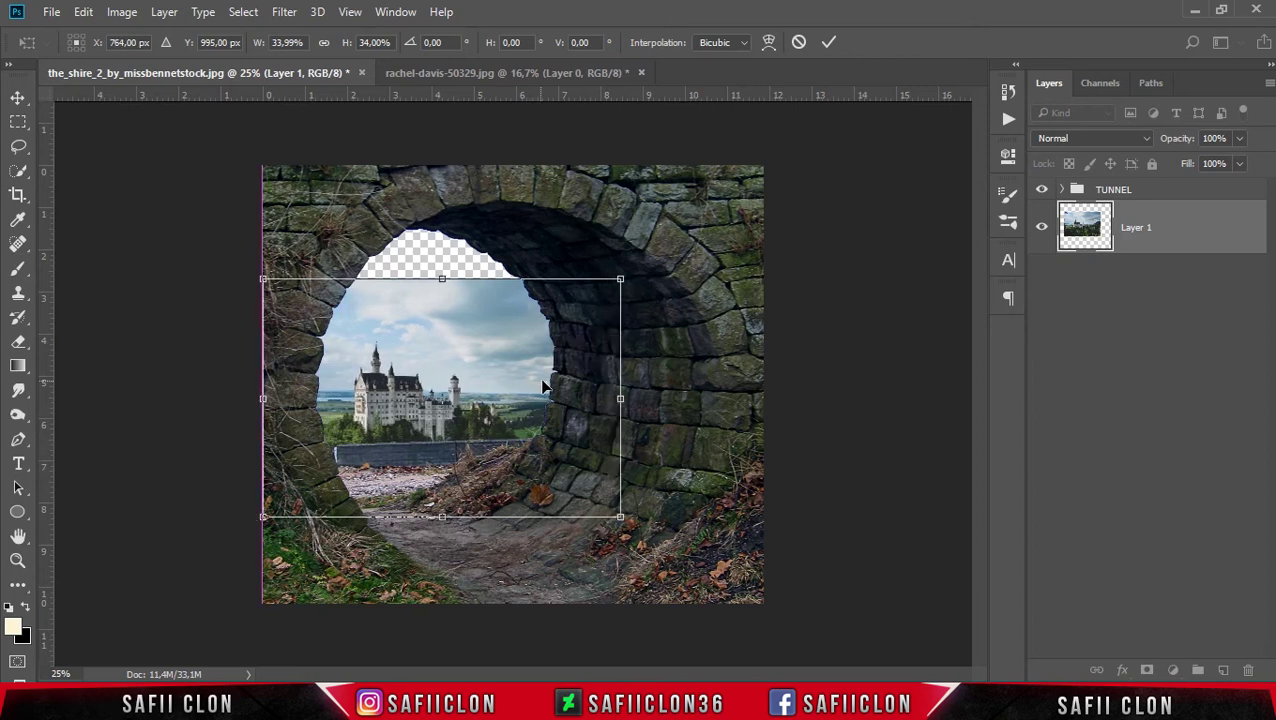
drag(663, 502, 671, 508)
drag(478, 474, 467, 484)
Fine-tune the castle to about 28% scale, nudge it left, and commit the transform.
key(ctrl+plus)
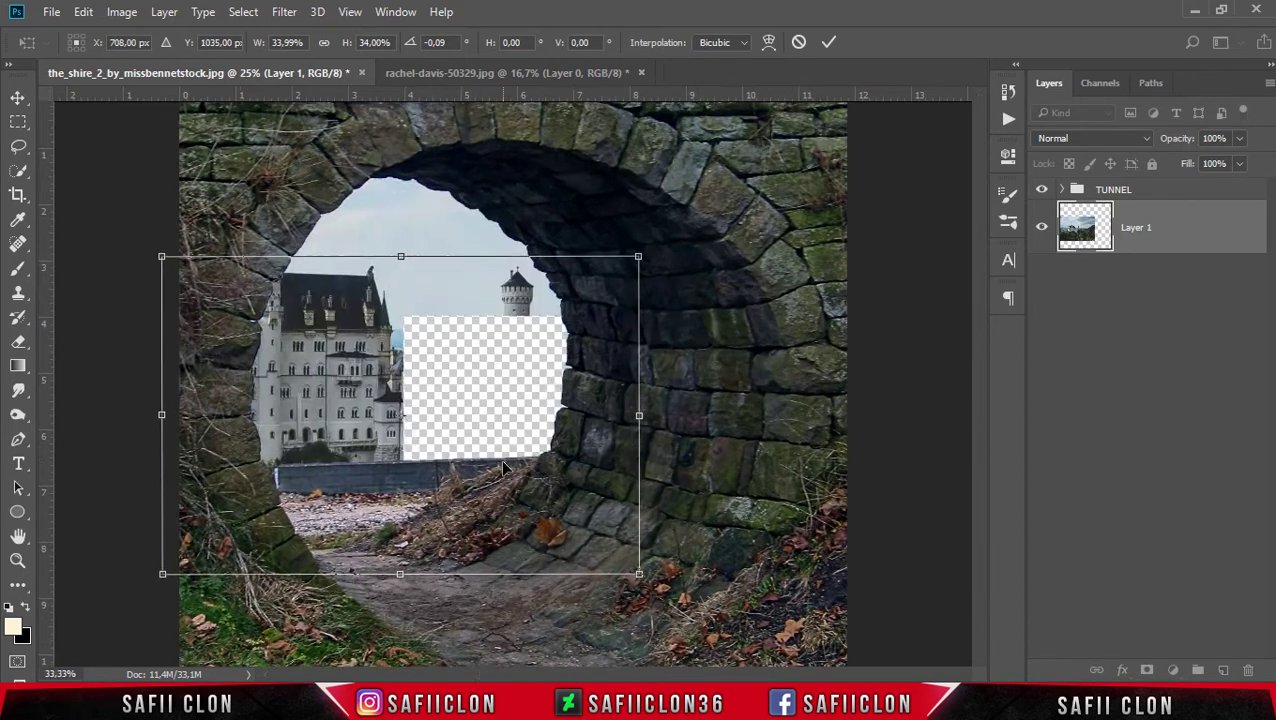
drag(633, 260, 587, 281)
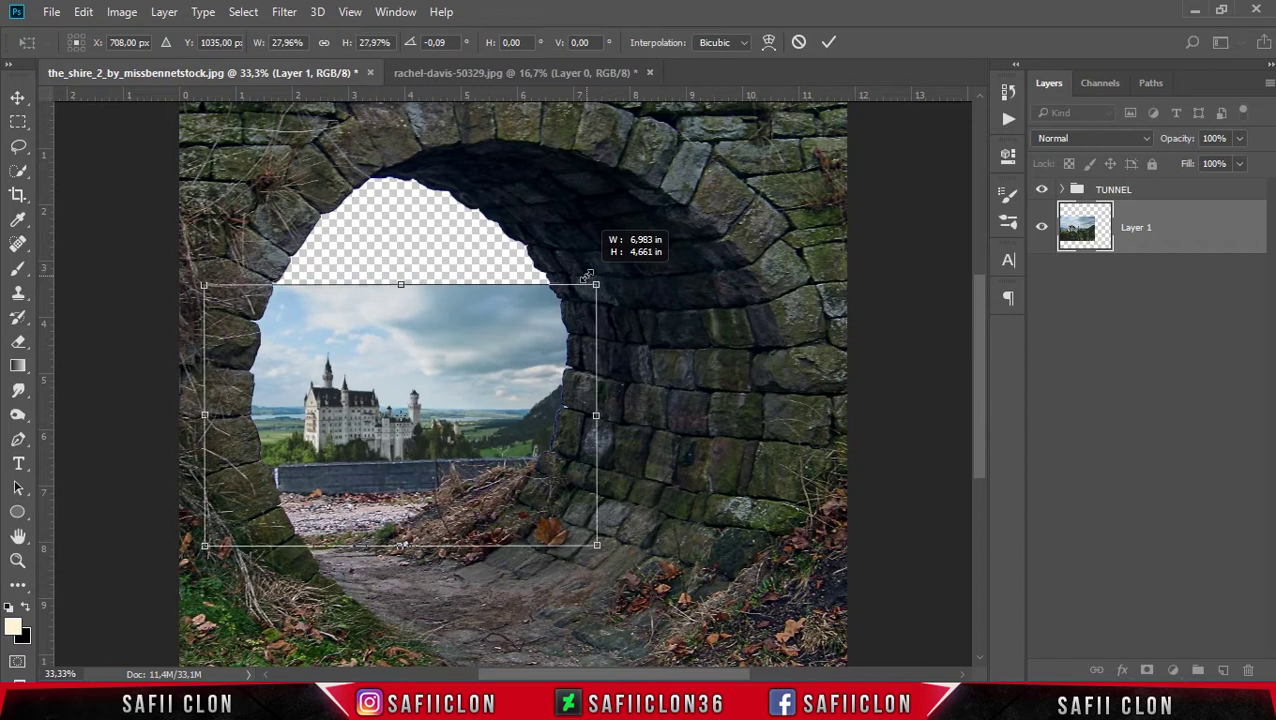
mouse_move(518, 394)
mouse_down()
mouse_move(502, 403)
mouse_move(492, 391)
mouse_up()
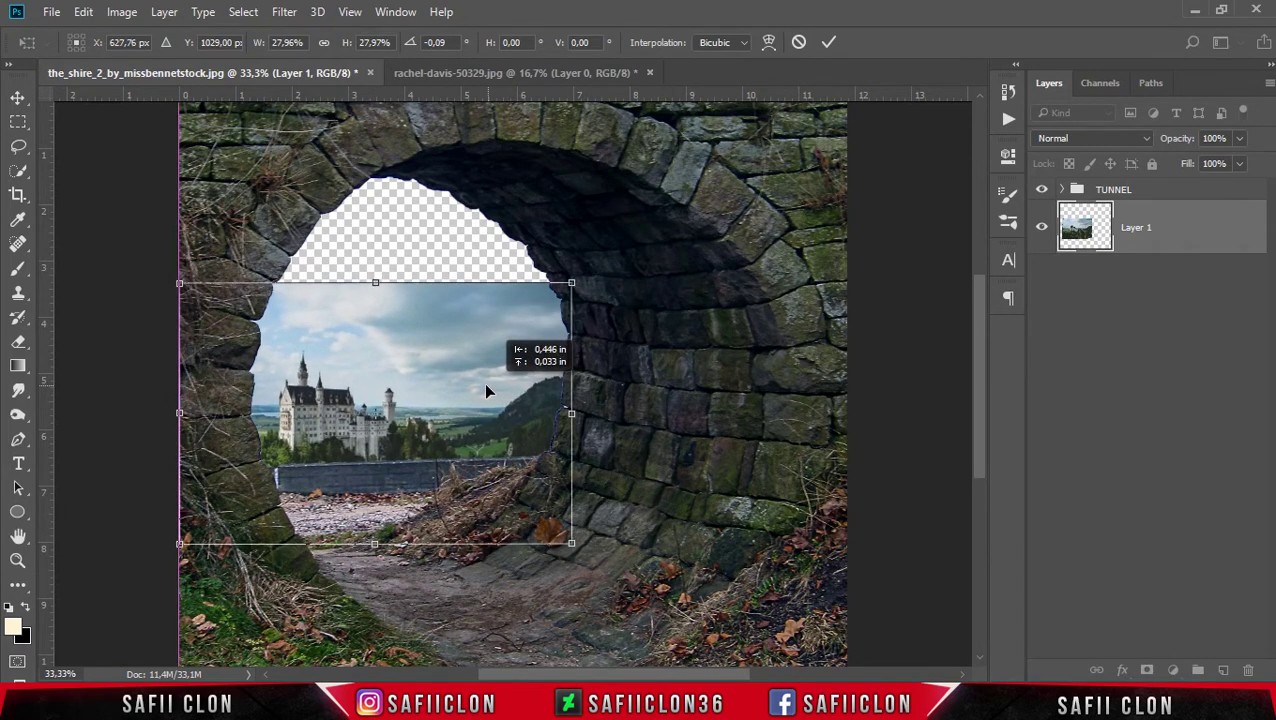
drag(492, 391, 487, 390)
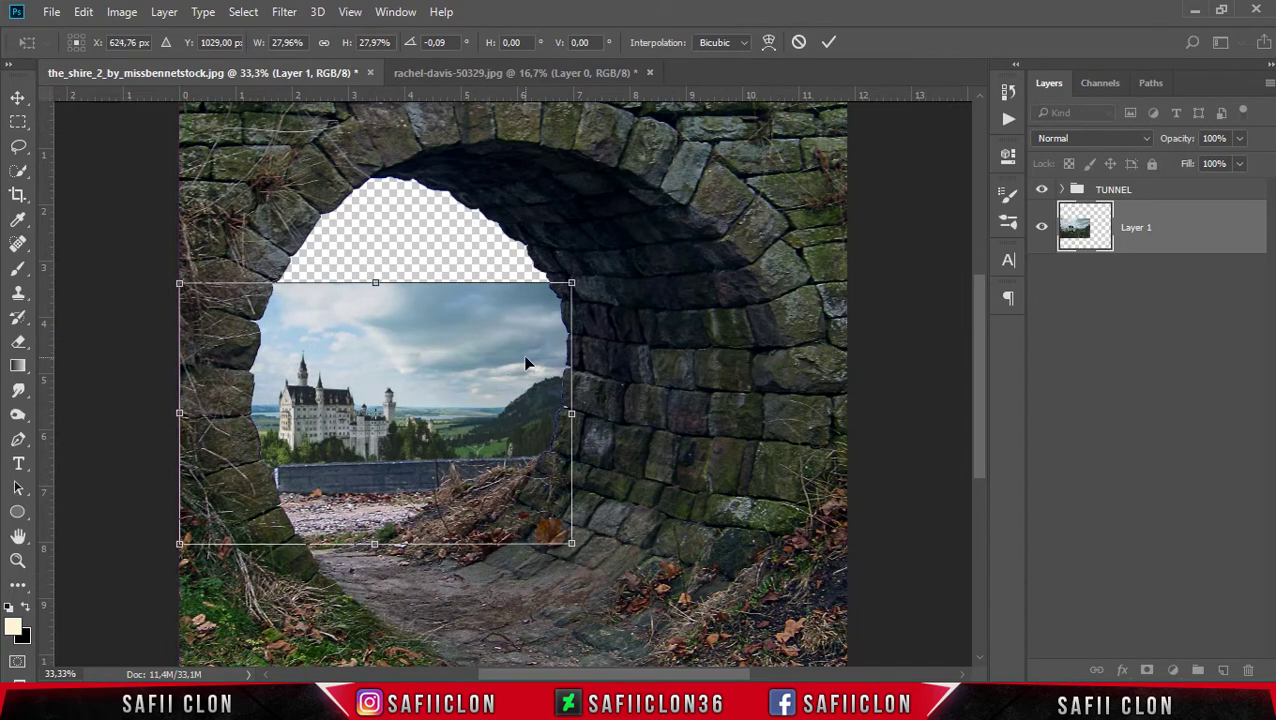
key(Left)
key(Left)
key(Left)
click(830, 43)
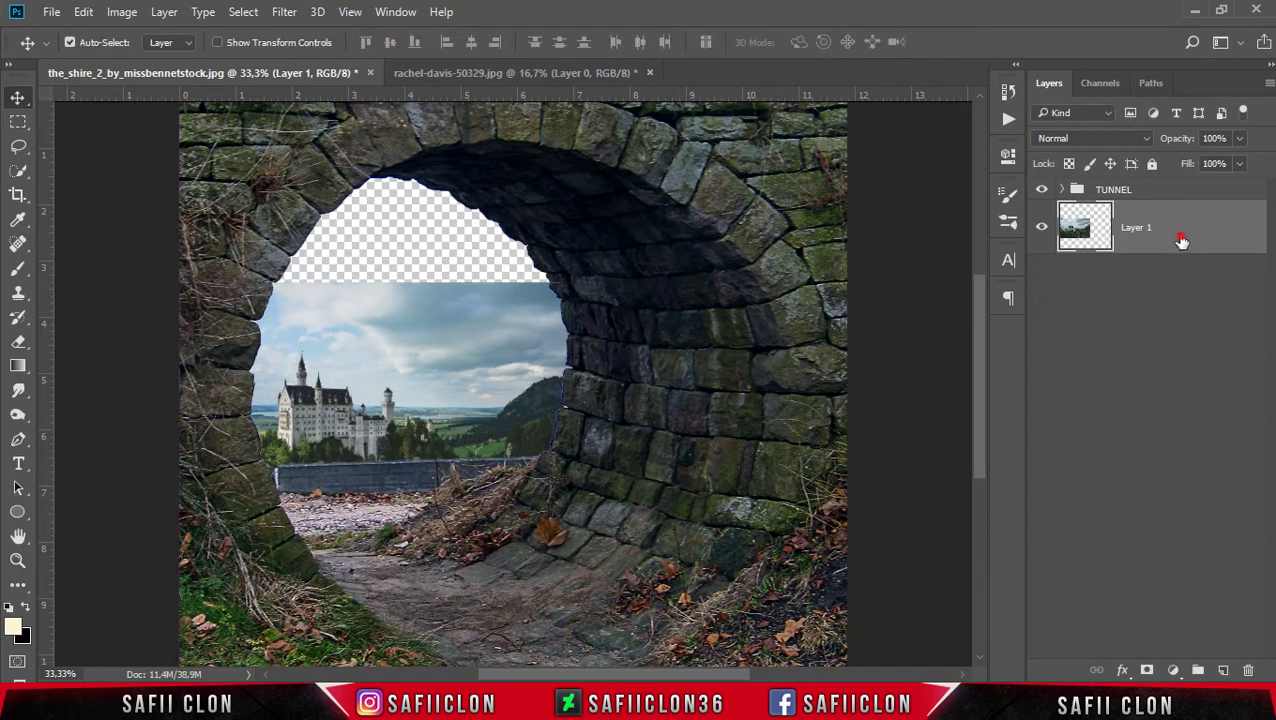
click(17, 293)
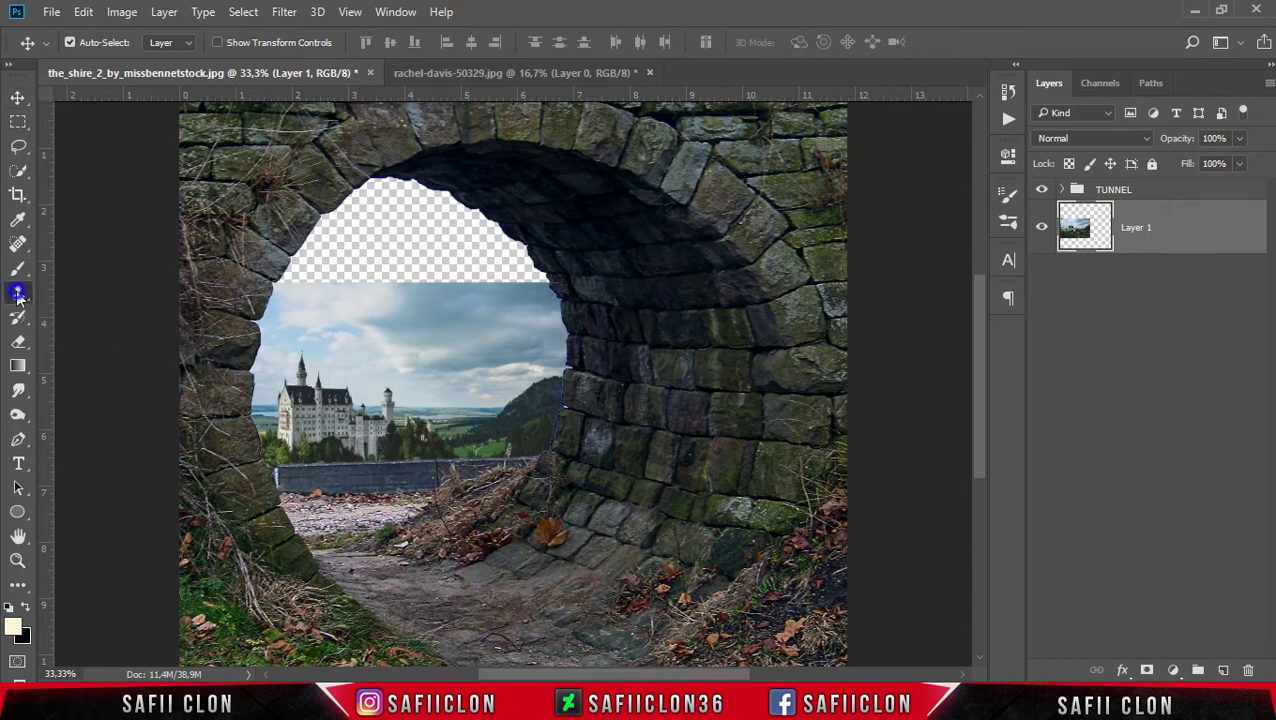
Switch to the Clone Stamp tool and set its brush size to 111 px.
drag(17, 293, 100, 297)
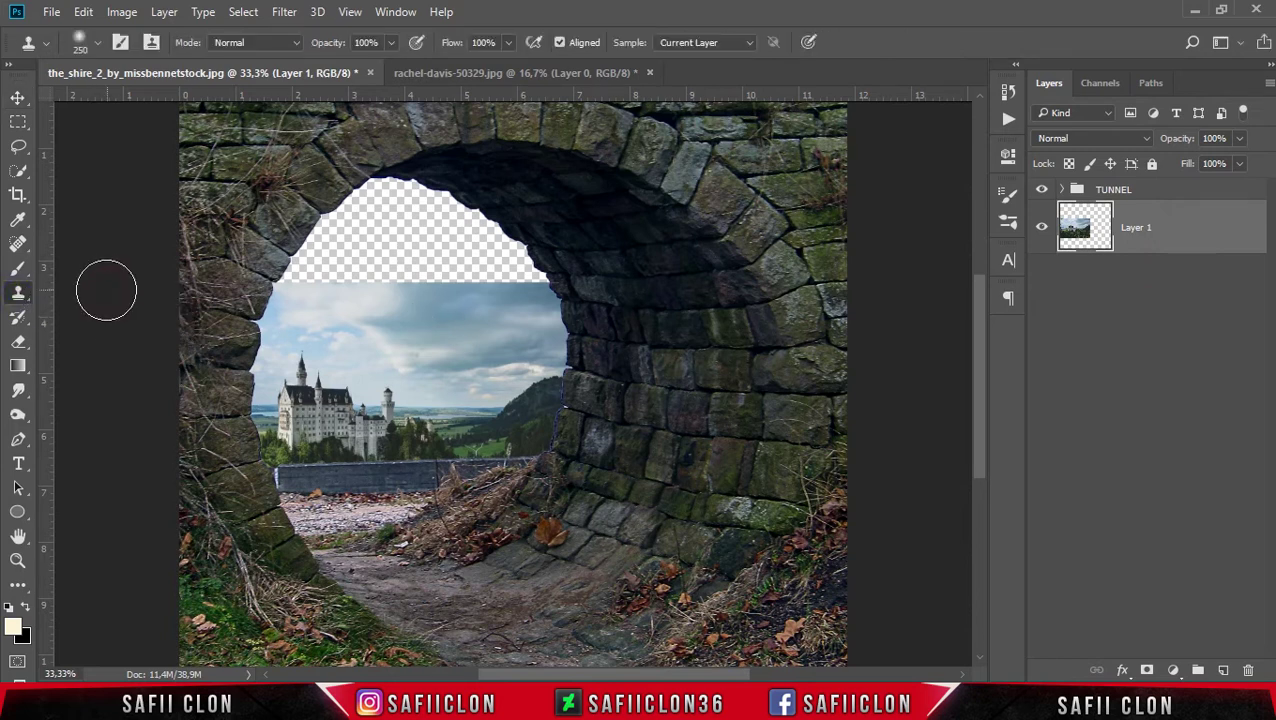
key(bracketleft)
key(bracketleft)
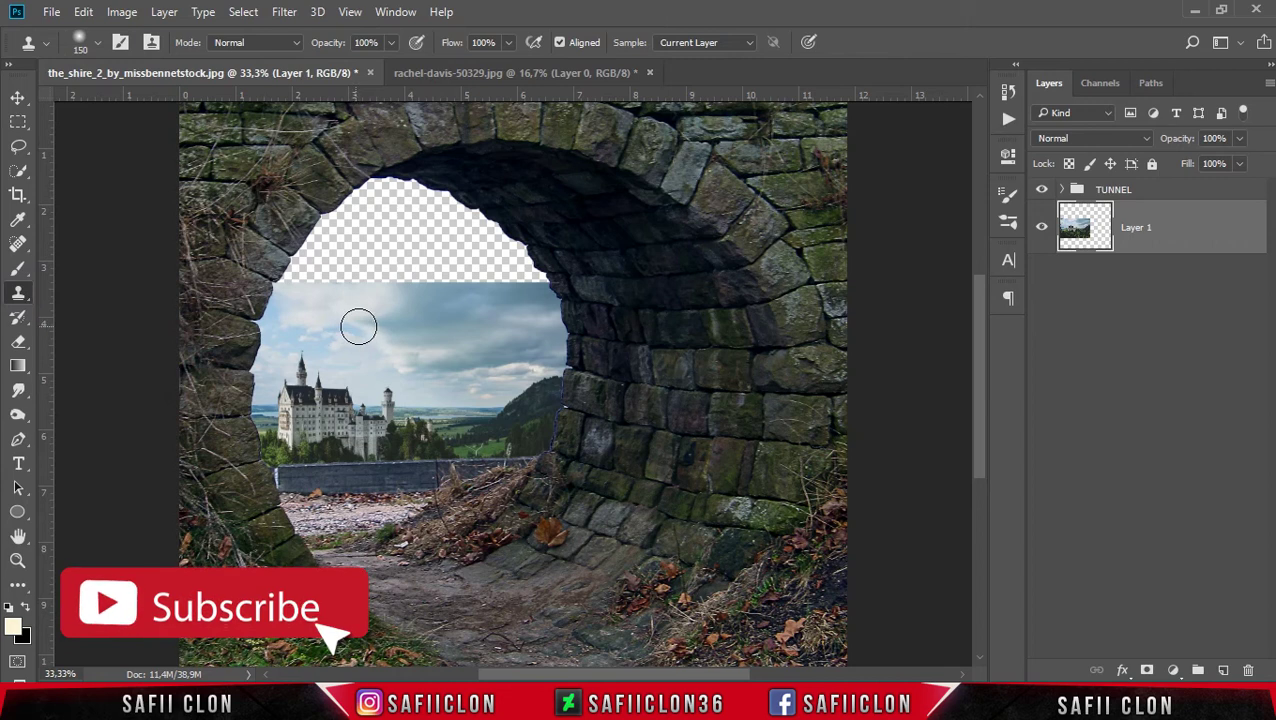
key(bracketleft)
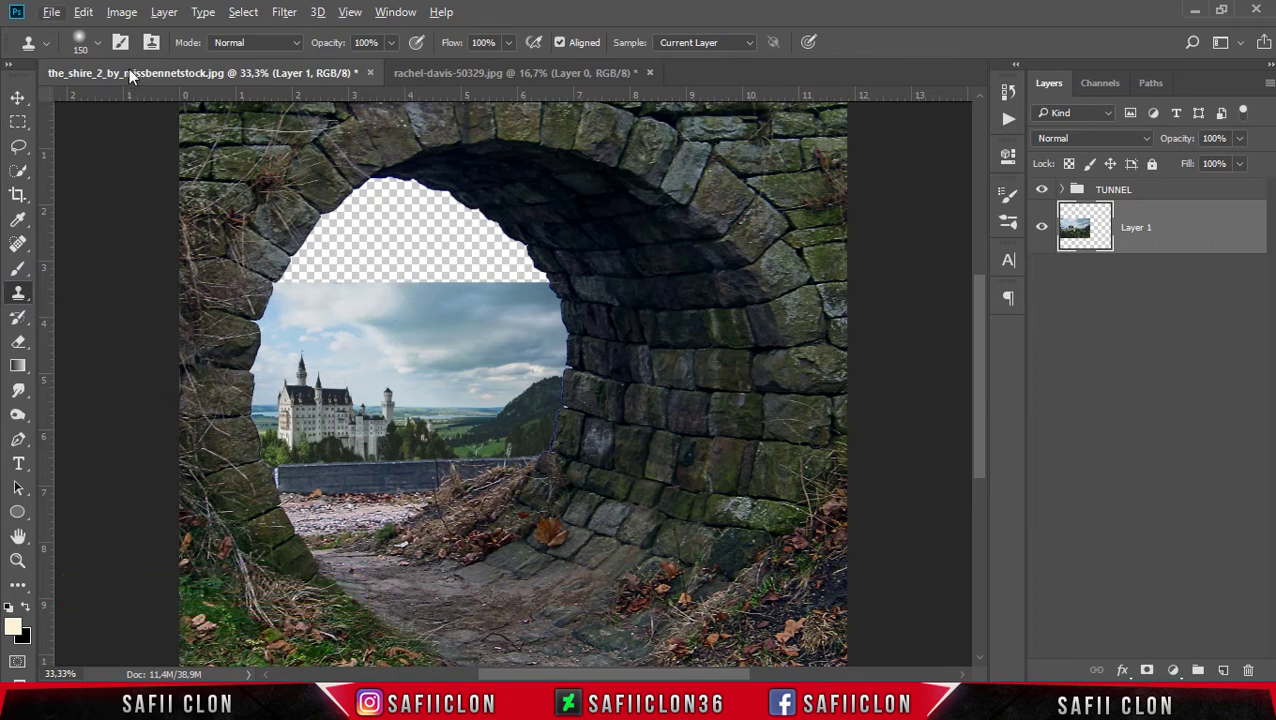
click(100, 45)
drag(181, 108, 168, 106)
key(Return)
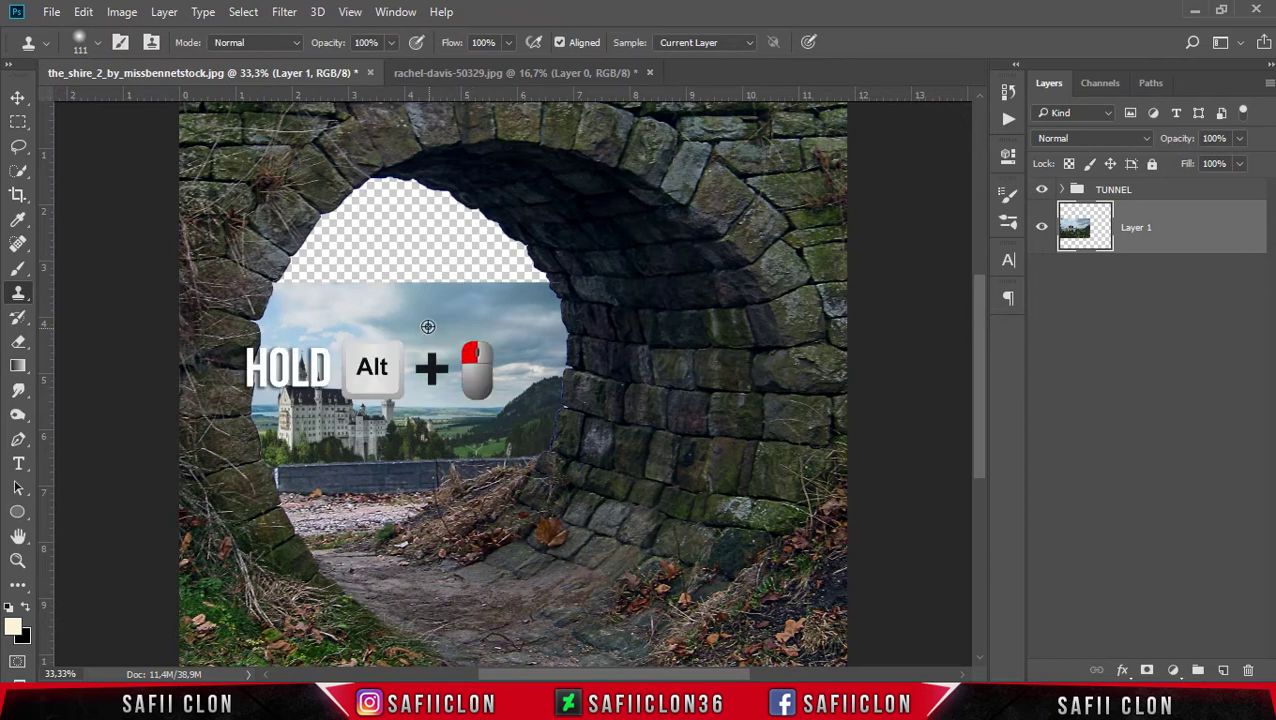
Sample the sky and clone clouds into the transparent gap above the castle.
alt+click(416, 317)
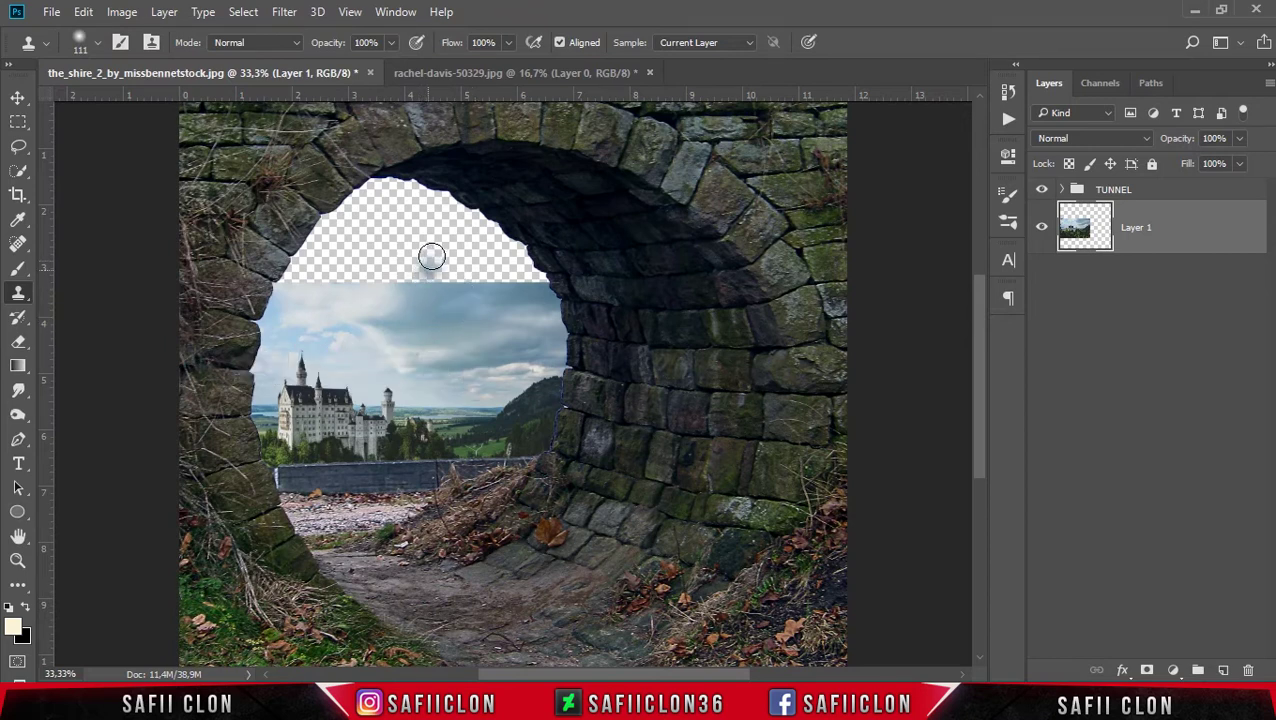
drag(438, 249, 358, 247)
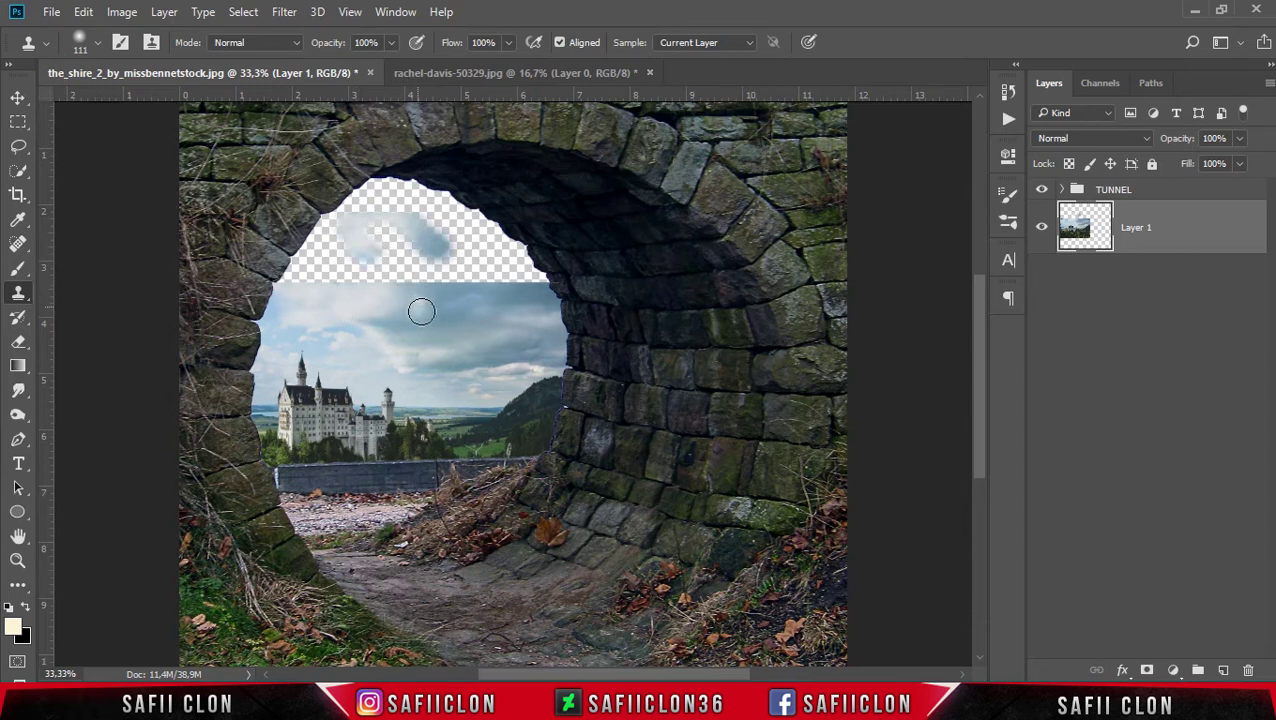
drag(441, 199, 428, 203)
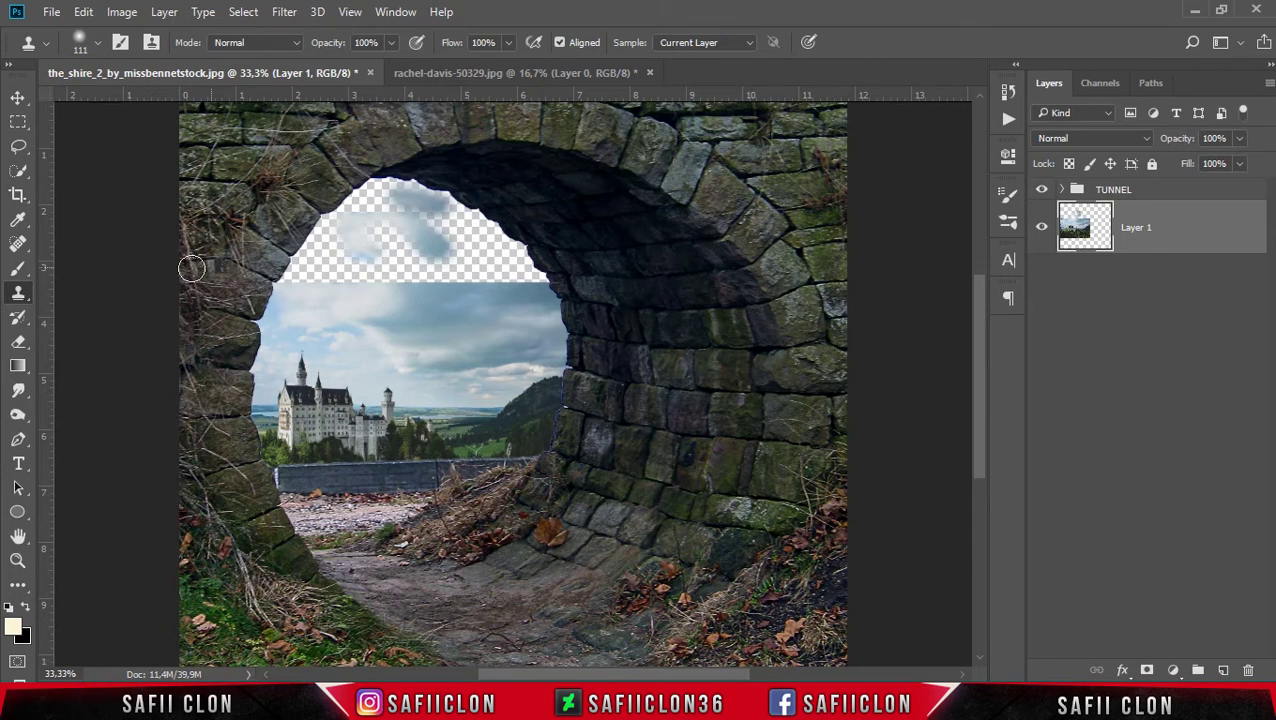
Set up the Spot Healing Brush at 97 px in Content-Aware mode.
click(17, 243)
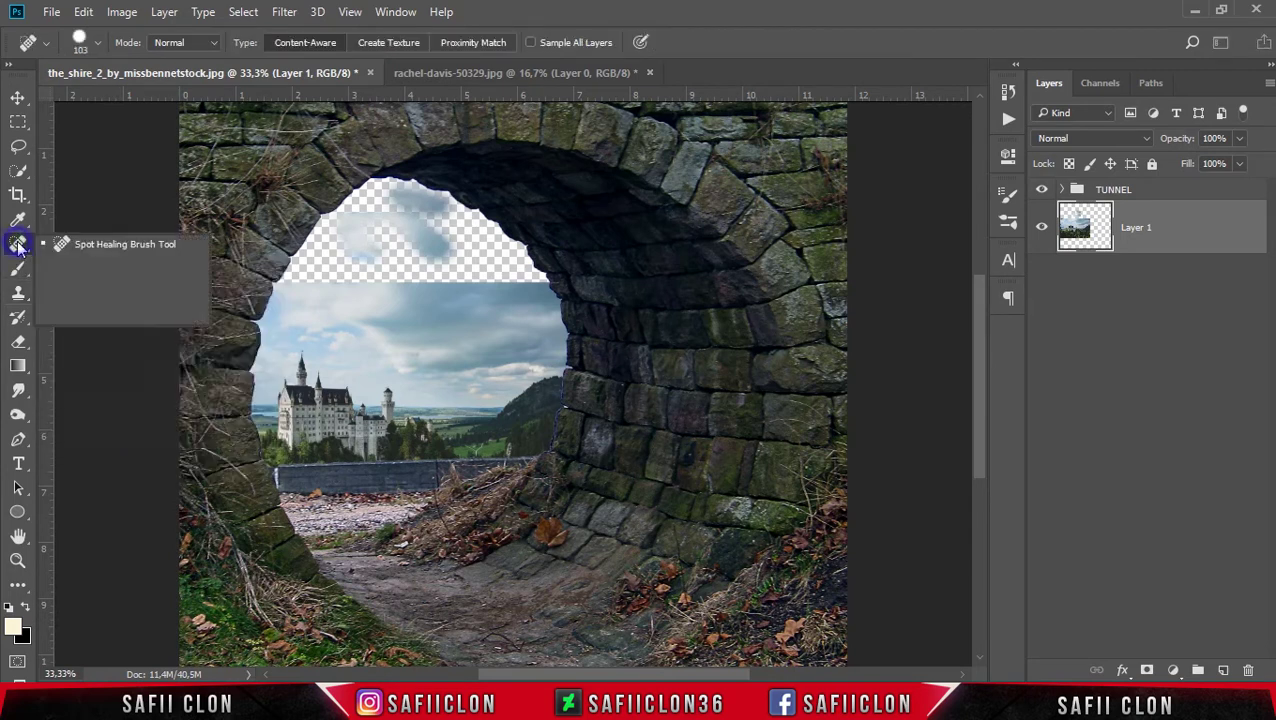
click(100, 243)
click(99, 43)
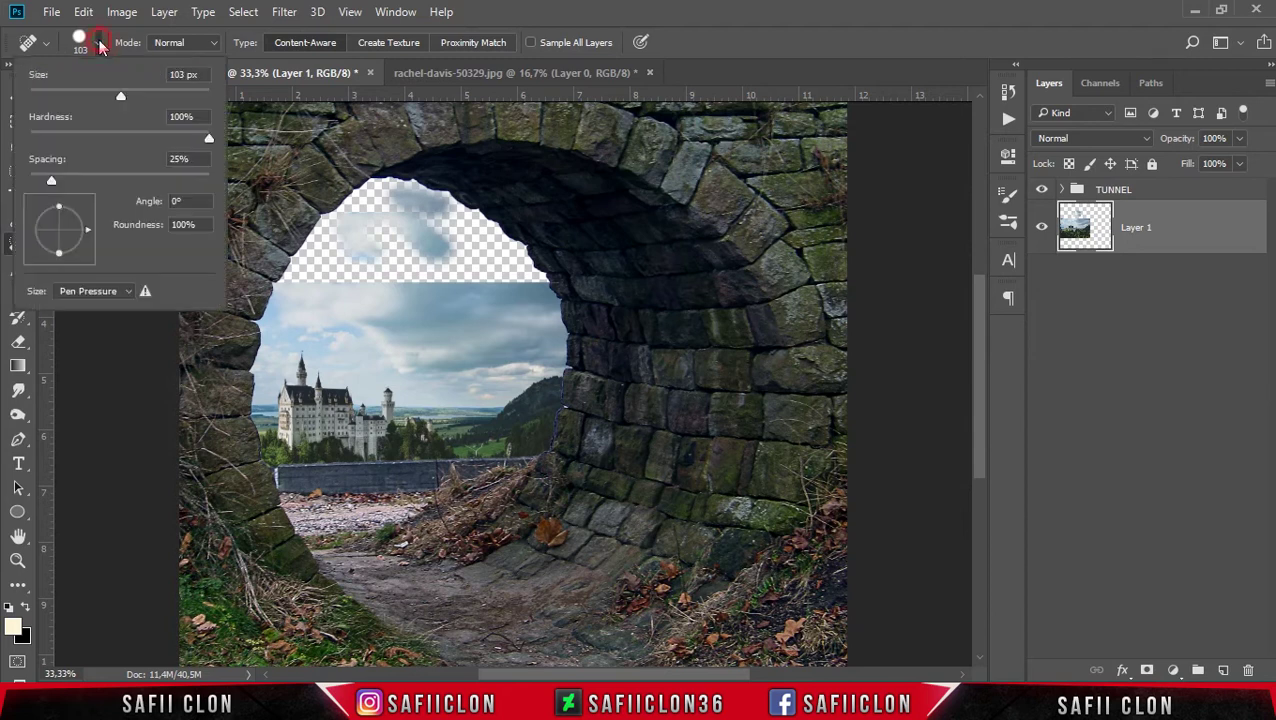
drag(121, 98, 116, 96)
click(518, 20)
click(313, 42)
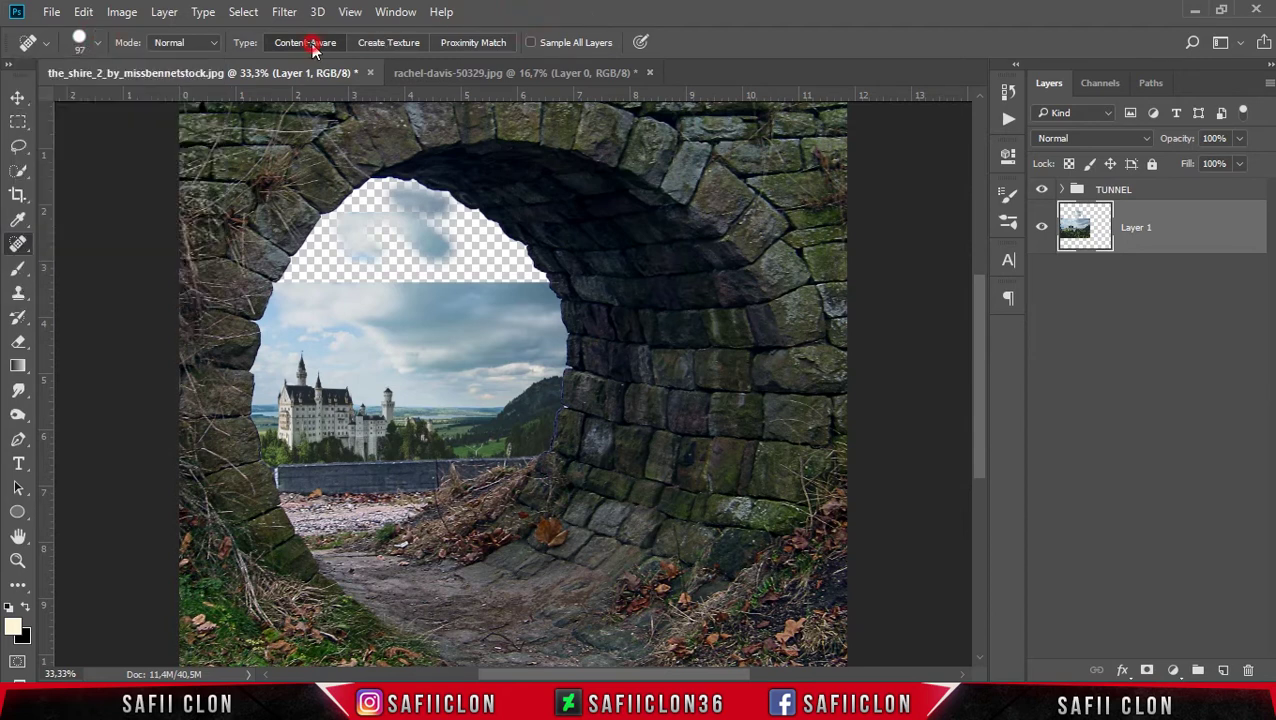
Heal the transparent sky band inside the arch and smooth an upper sky patch.
mouse_move(290, 272)
mouse_down()
mouse_move(508, 248)
mouse_move(347, 232)
mouse_up()
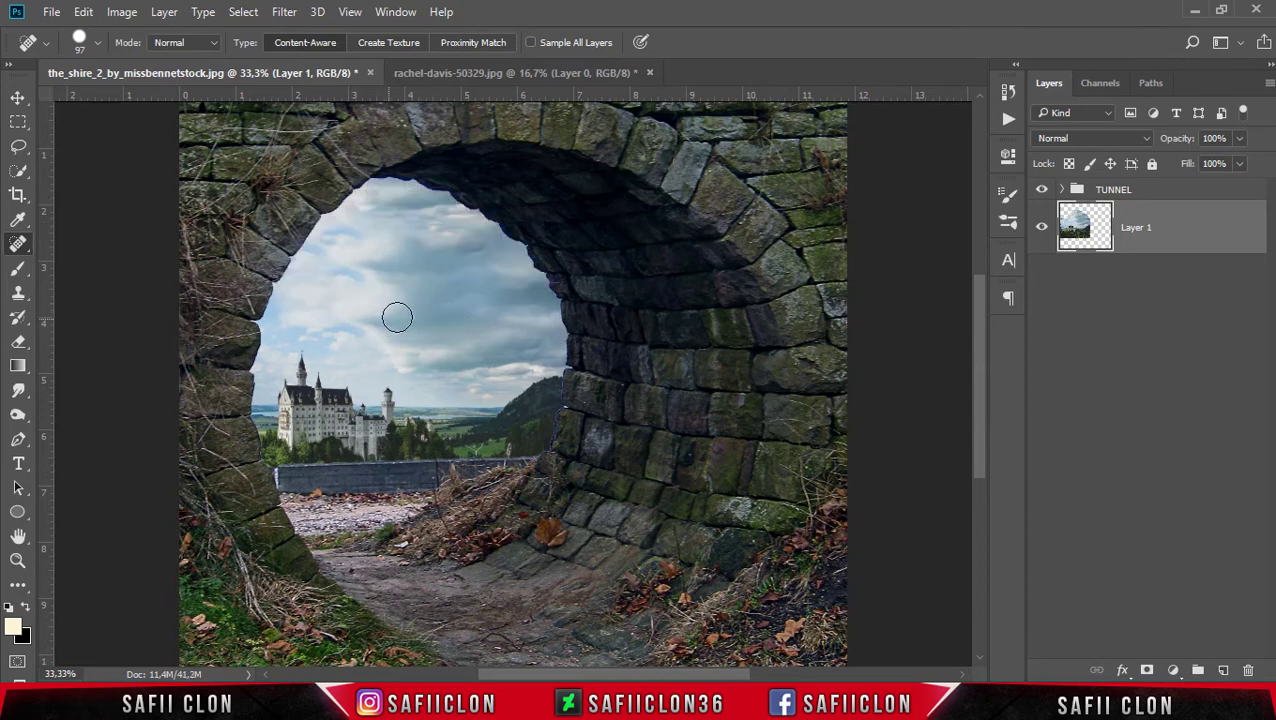
click(489, 276)
drag(489, 276, 489, 289)
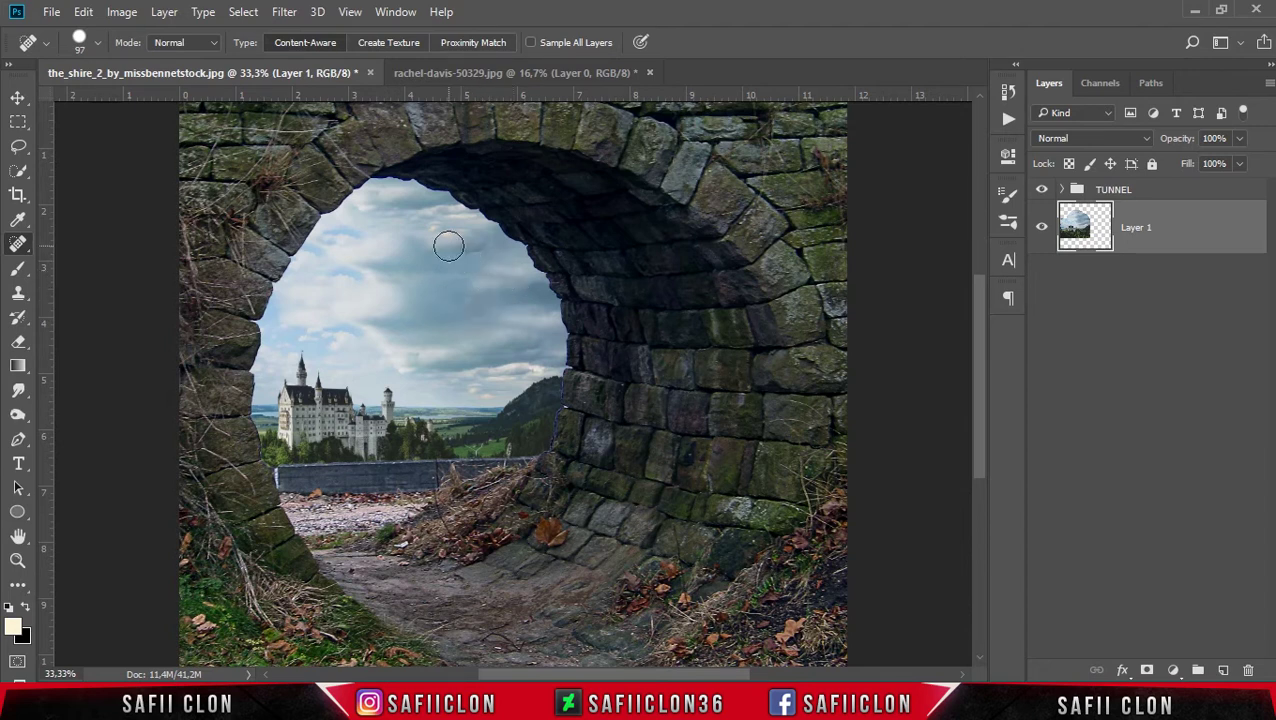
click(18, 97)
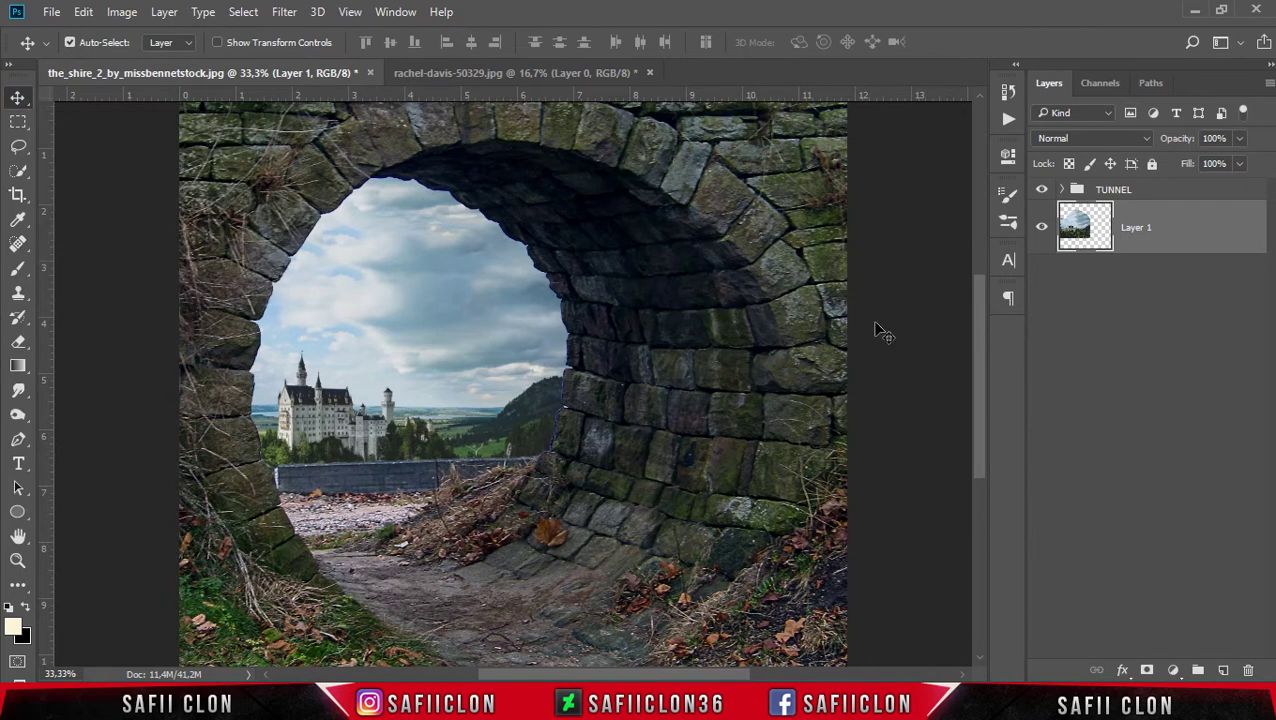
Use Group from Layers on Layer 1 to create a group named BACKGROUND, then reselect Layer 1.
click(1036, 232)
click(1040, 230)
right_click(1204, 220)
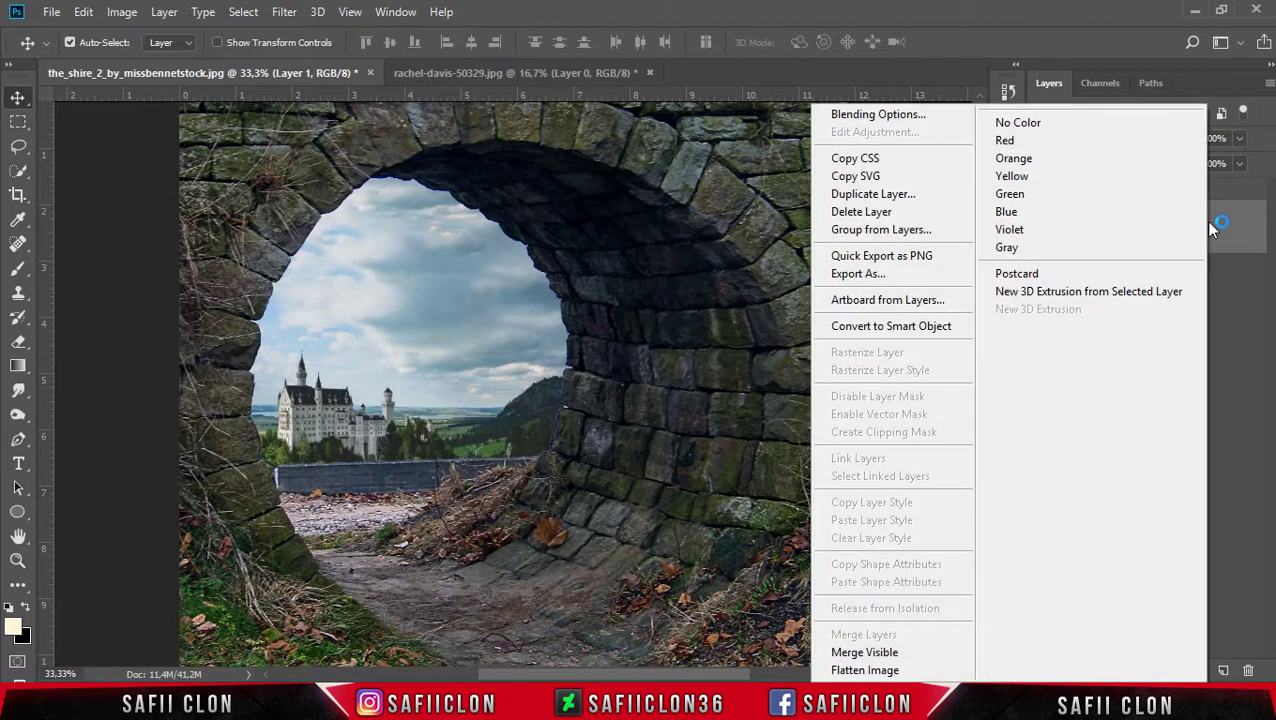
click(911, 229)
text(BACKGROUND)
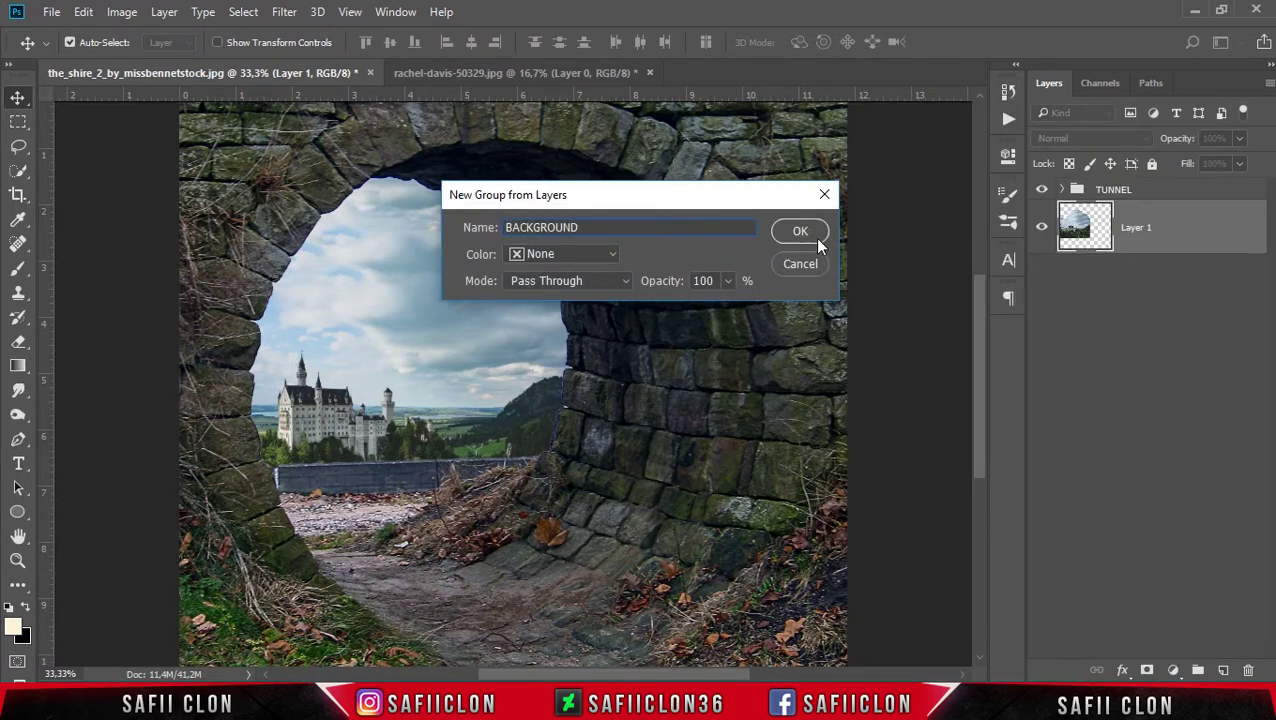
click(814, 237)
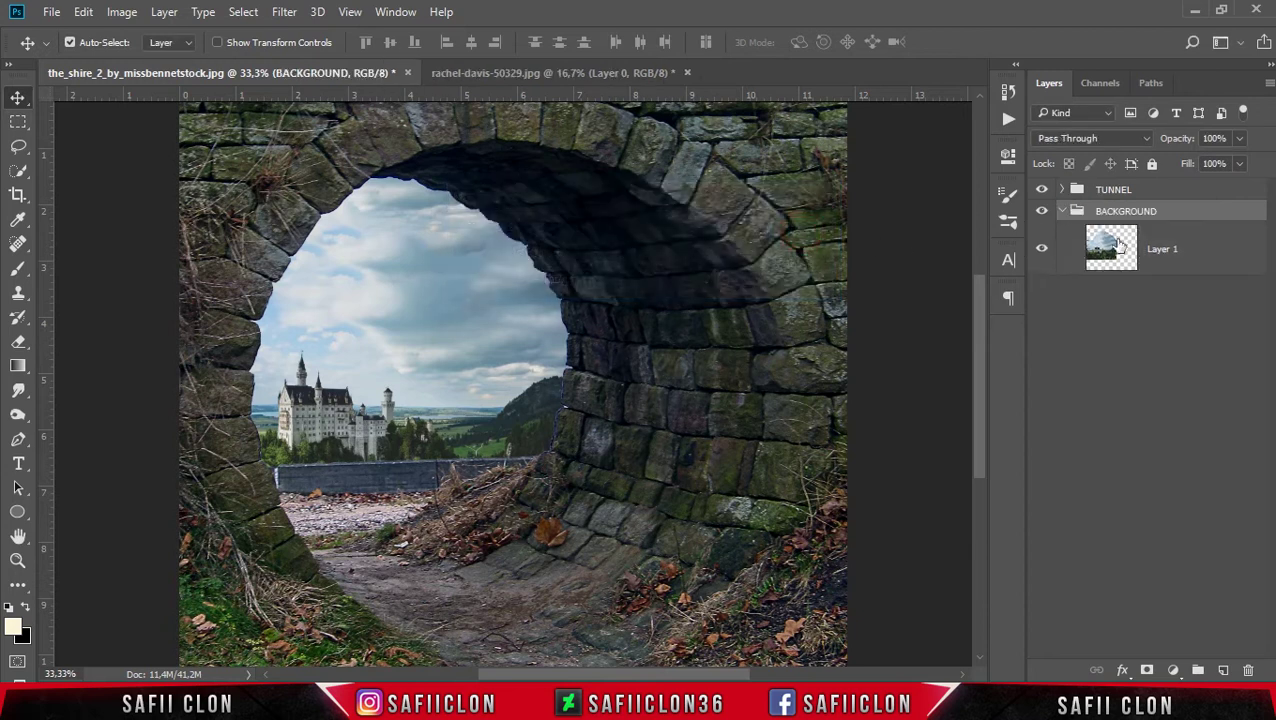
click(1174, 247)
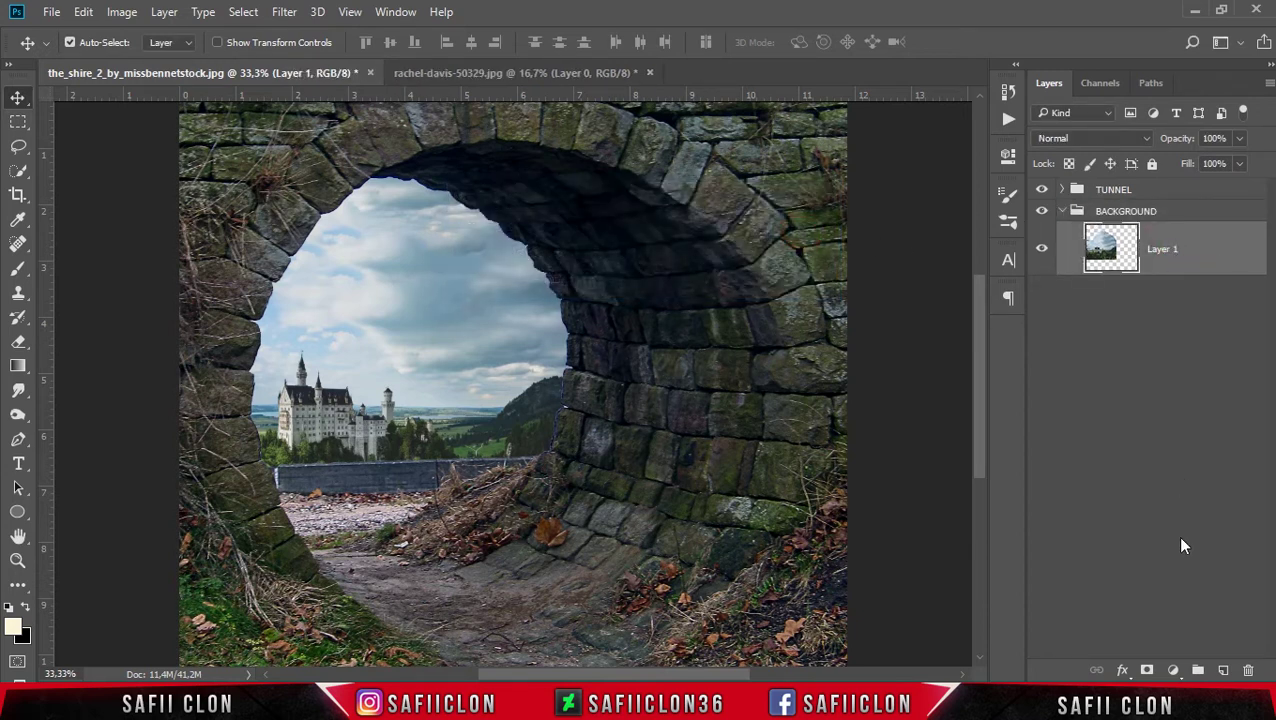
Add a Brightness/Contrast layer clipped to Layer 1 with brightness 74 and contrast 25.
click(1176, 672)
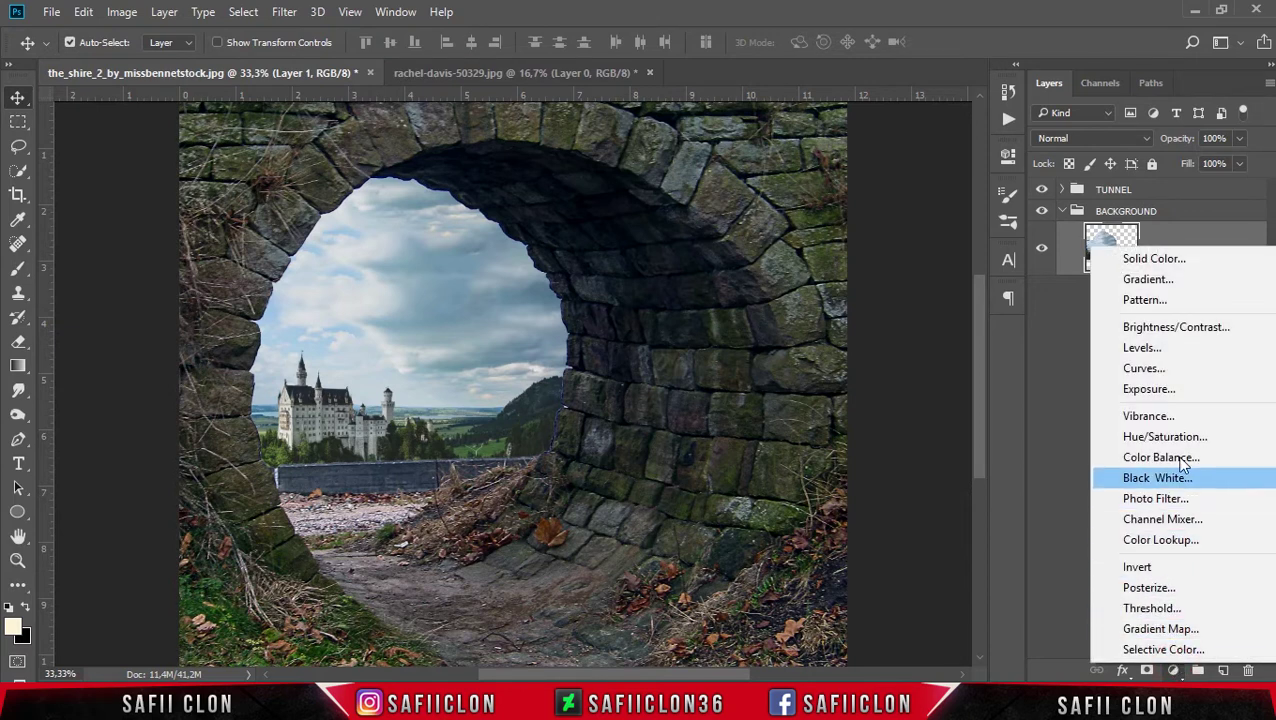
click(1197, 330)
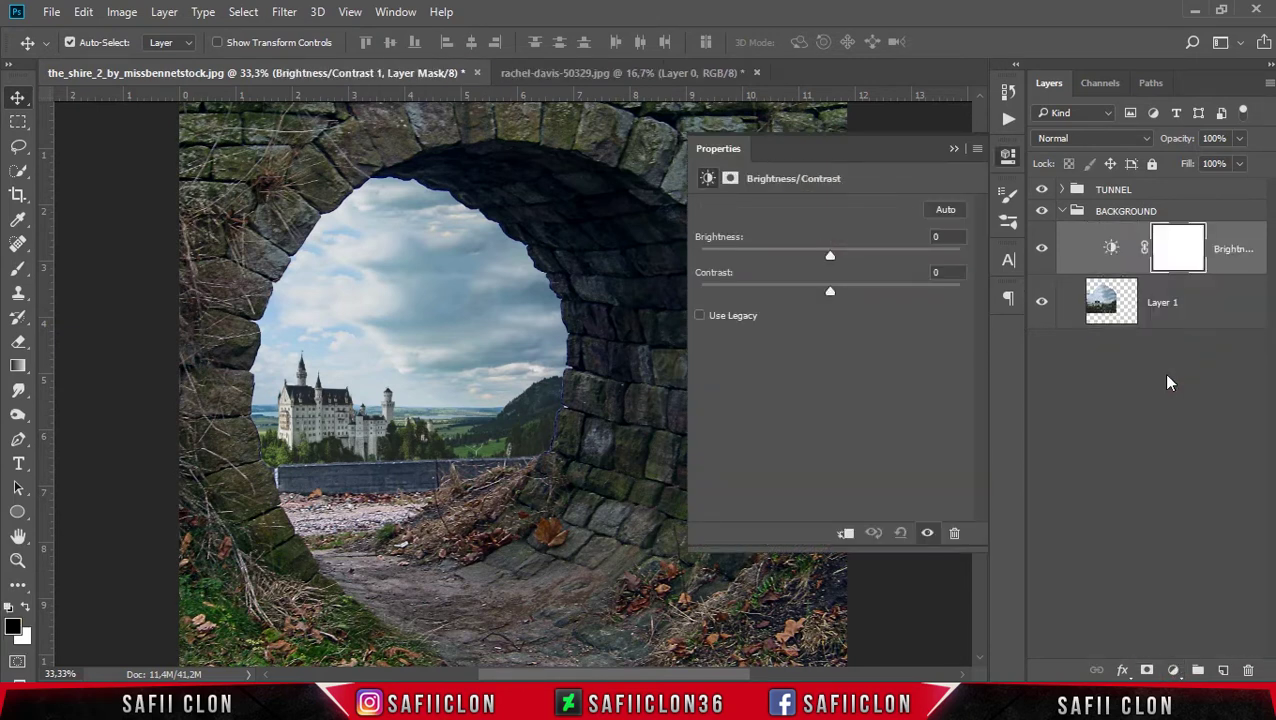
click(846, 534)
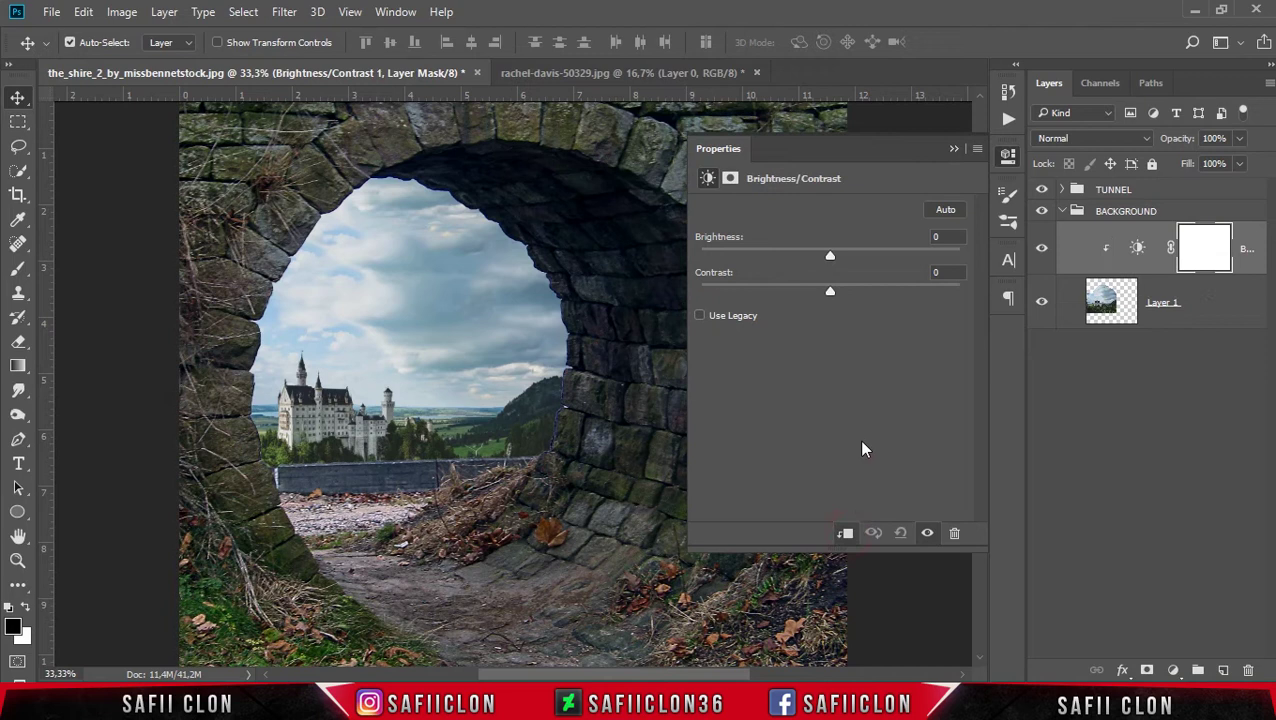
mouse_move(805, 256)
mouse_down()
mouse_move(893, 260)
mouse_move(878, 257)
mouse_up()
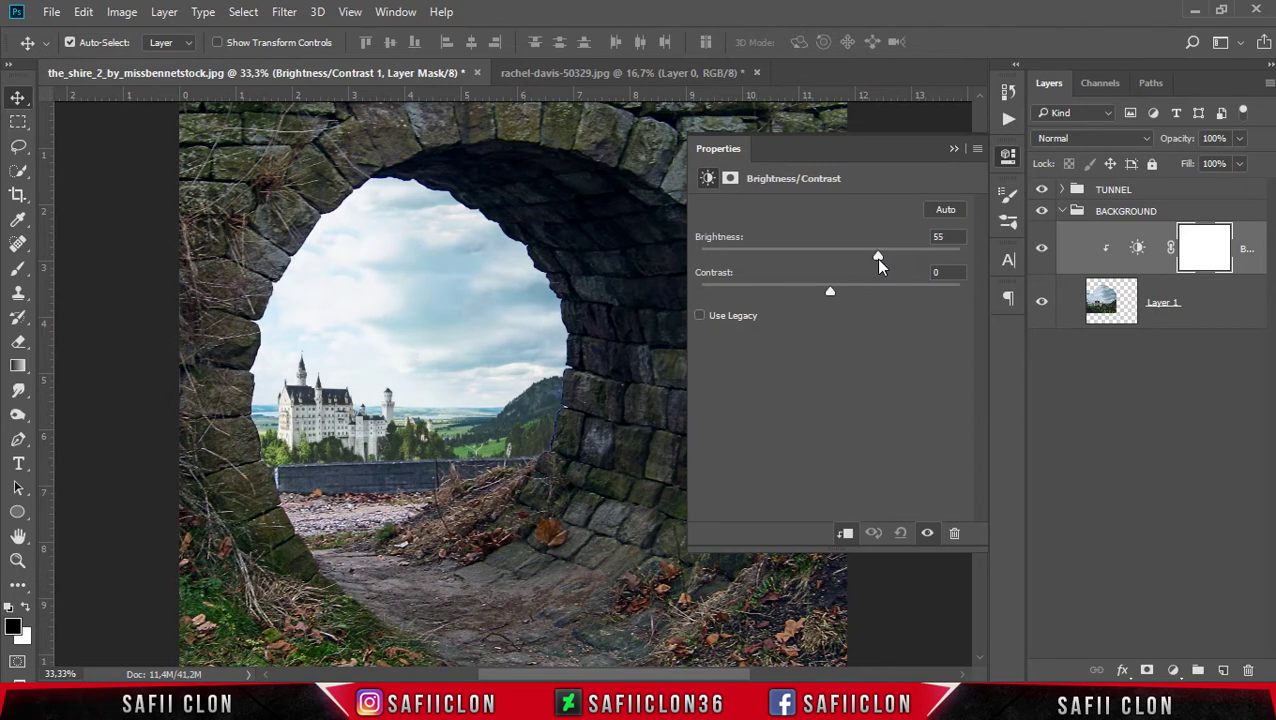
drag(853, 292, 869, 292)
drag(887, 258, 890, 260)
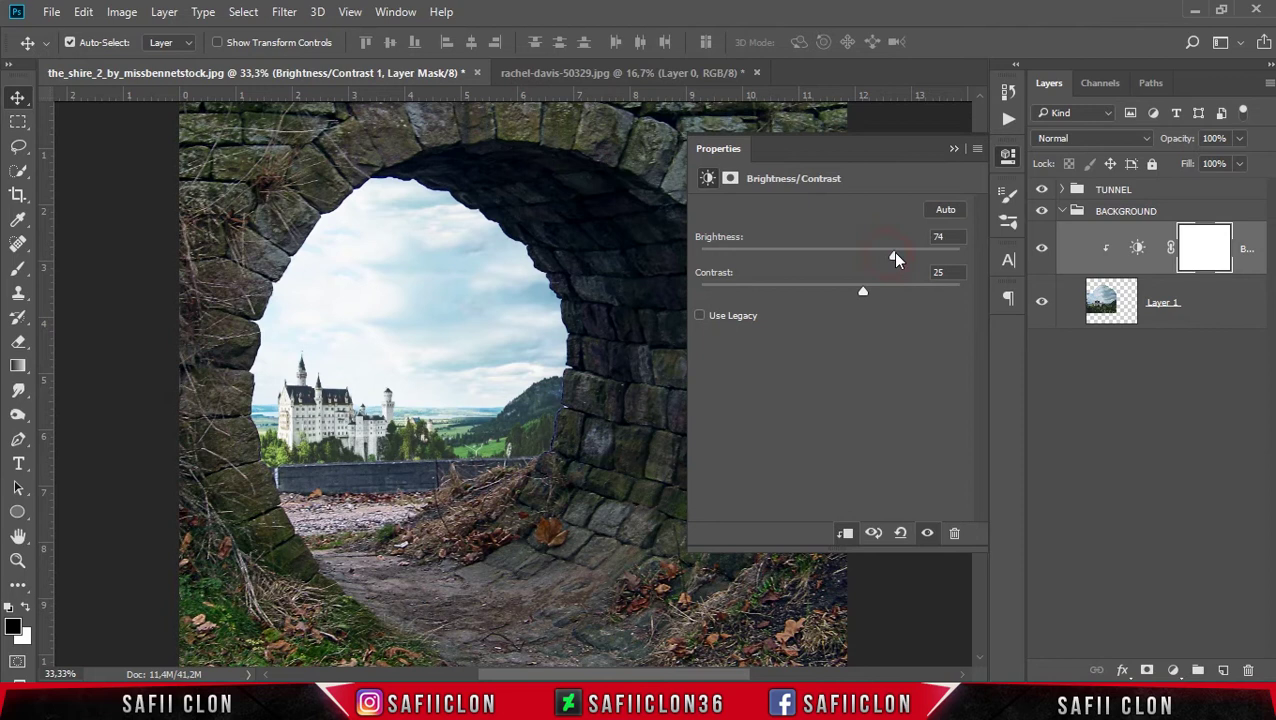
click(954, 148)
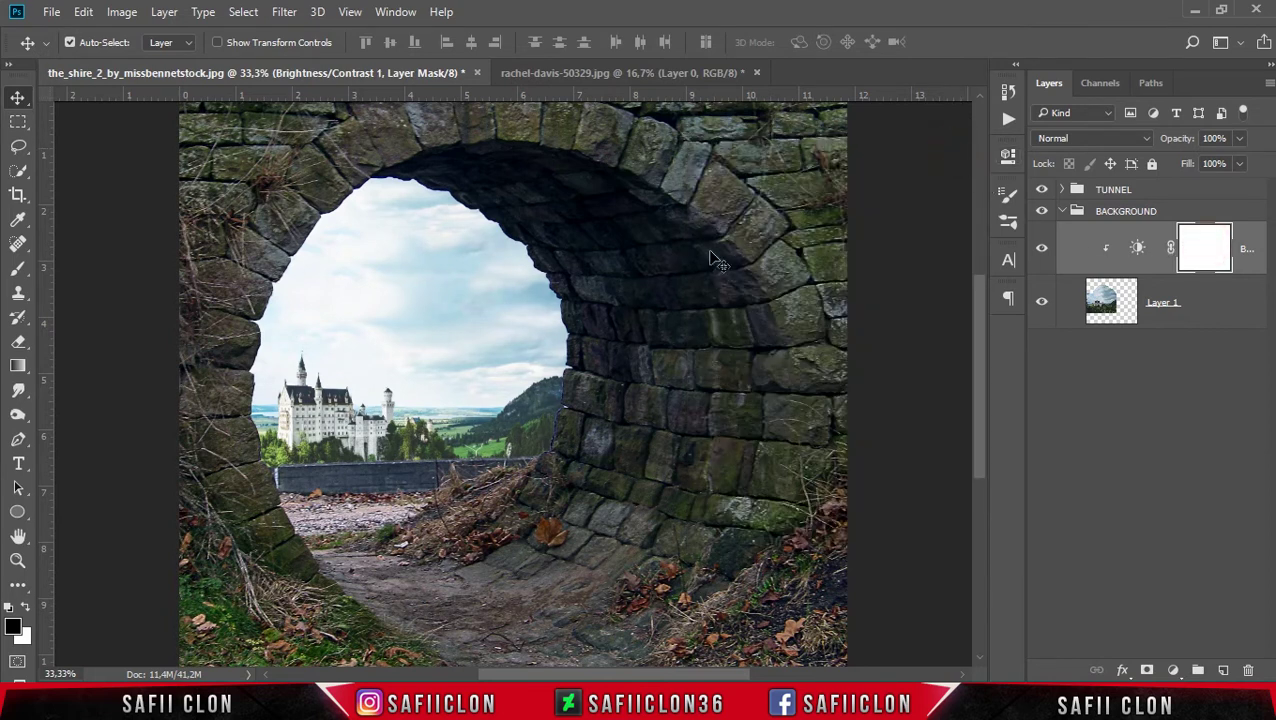
Set up a 171 px Brush at 18% opacity with black as the painting colour.
click(20, 268)
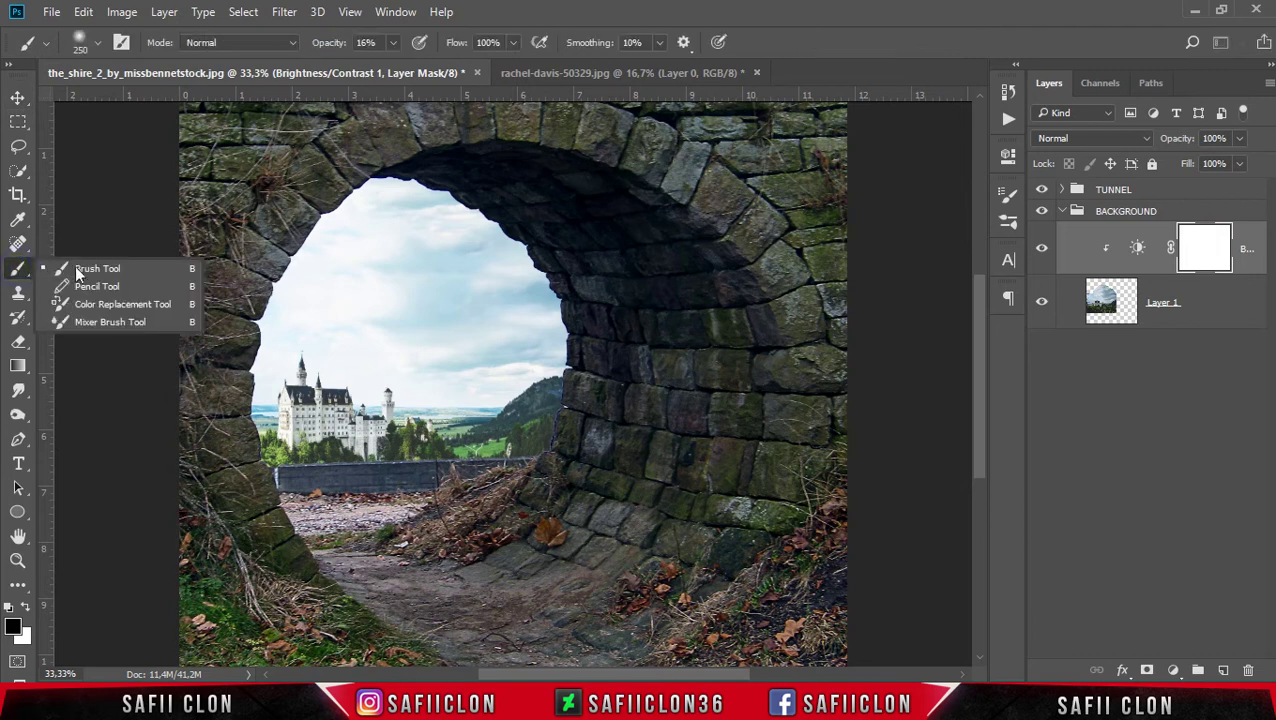
click(110, 268)
click(89, 45)
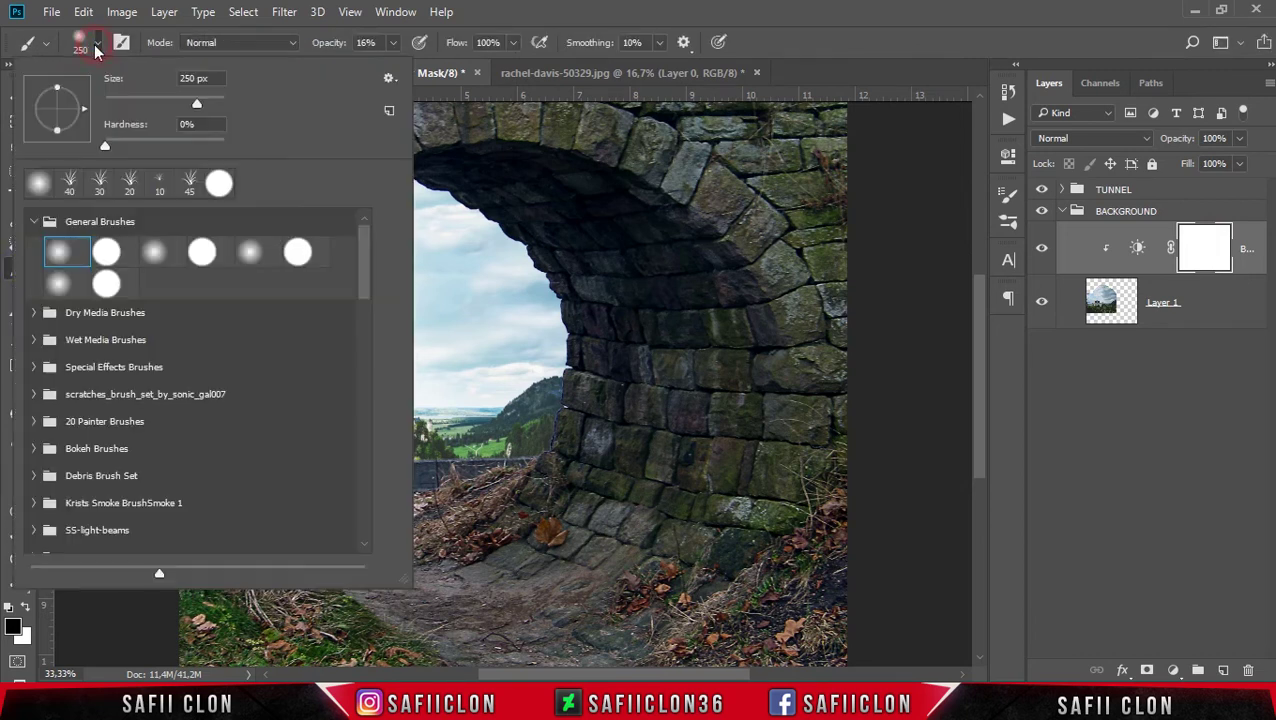
drag(195, 106, 185, 106)
click(395, 44)
click(395, 44)
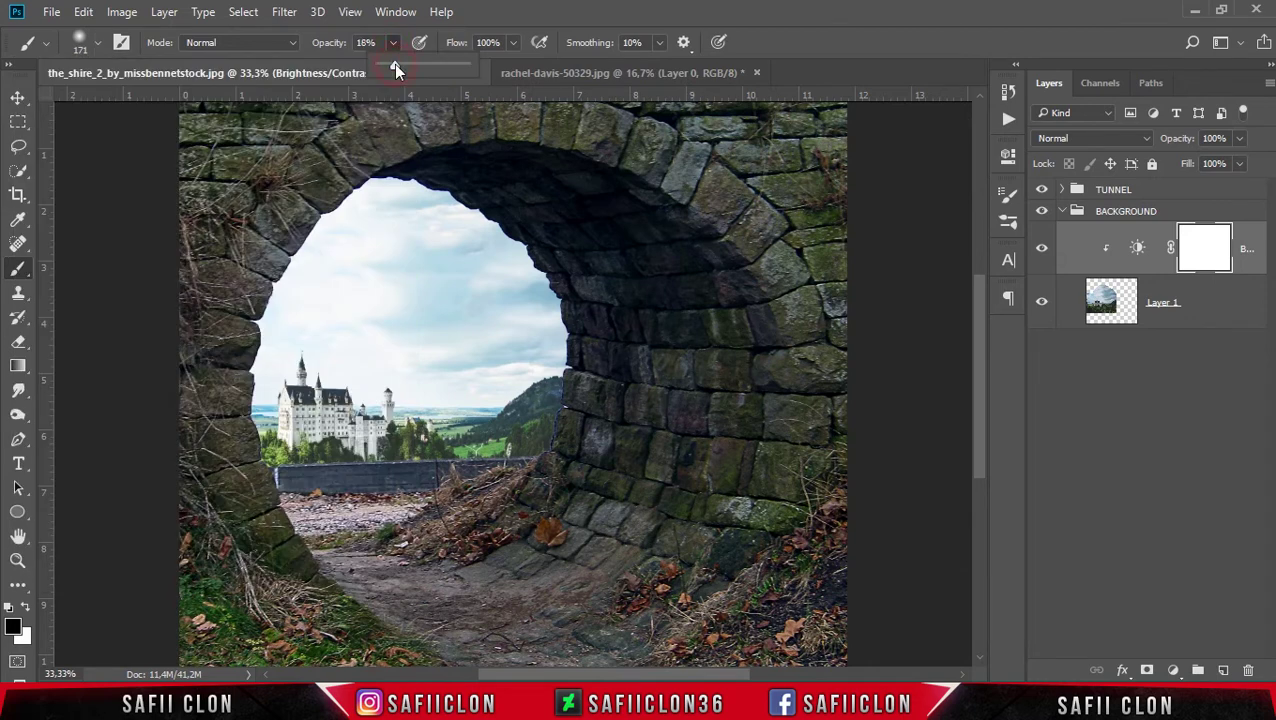
click(606, 10)
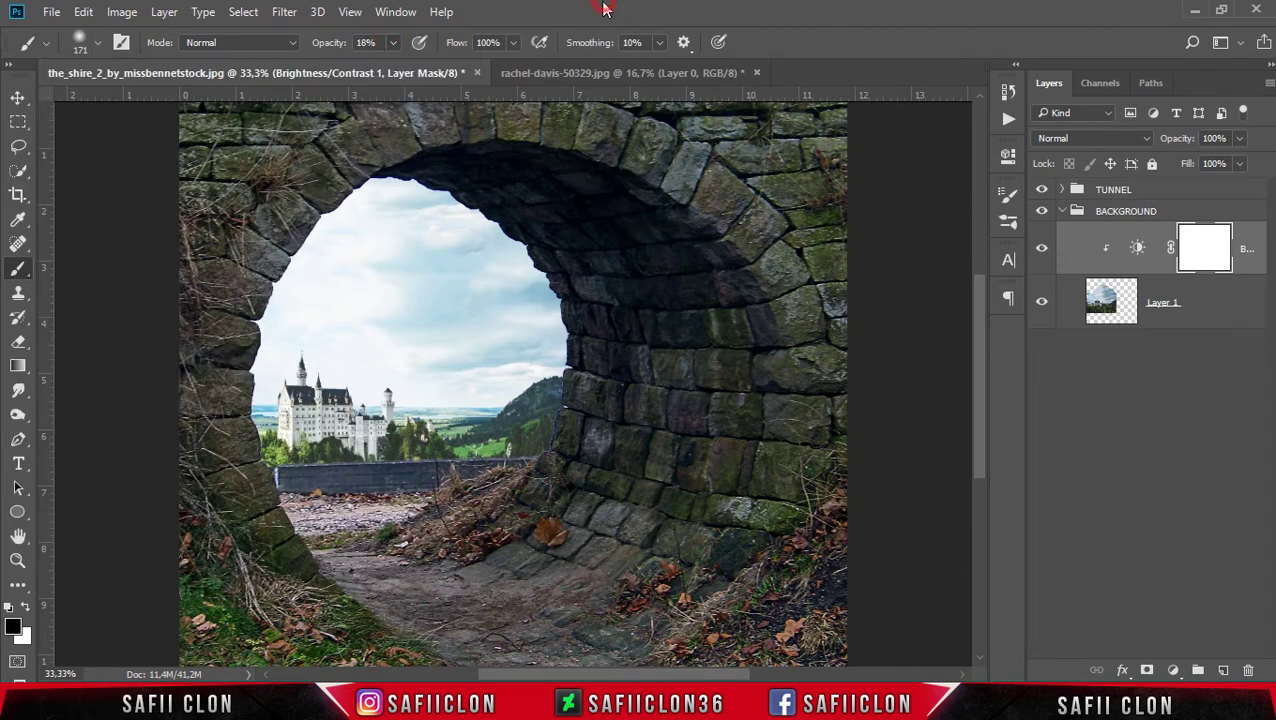
click(14, 630)
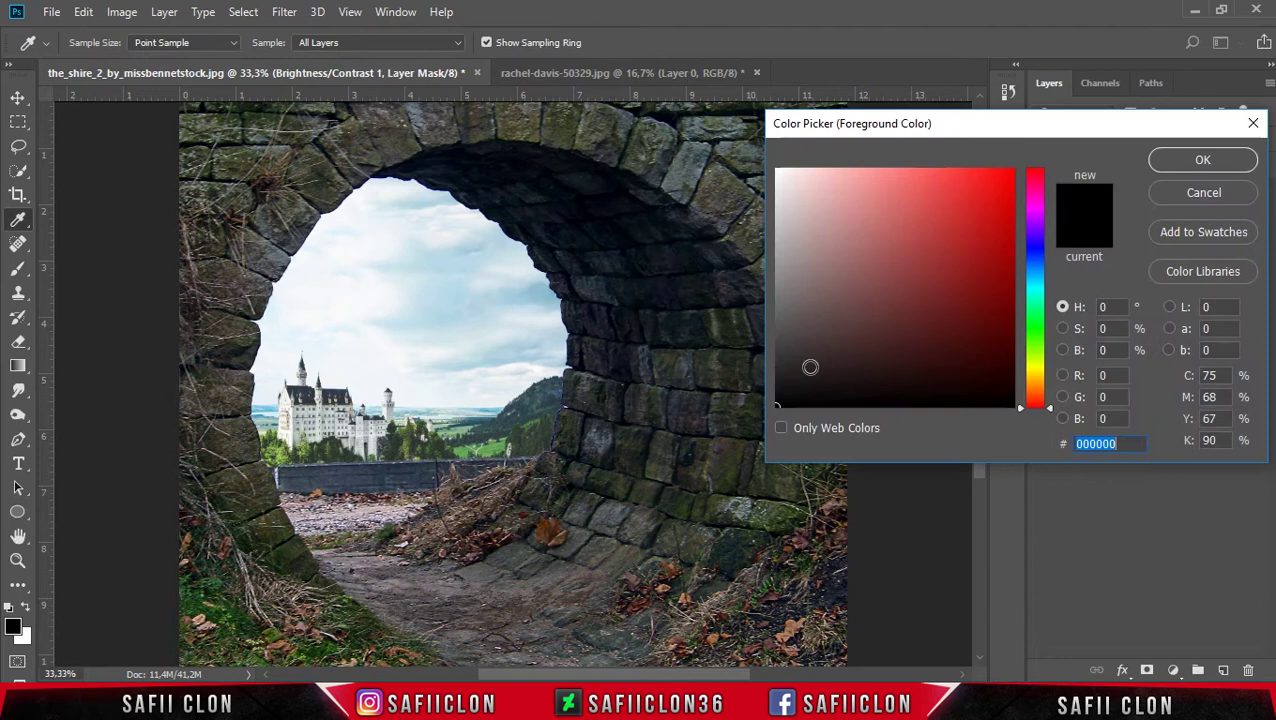
click(1222, 160)
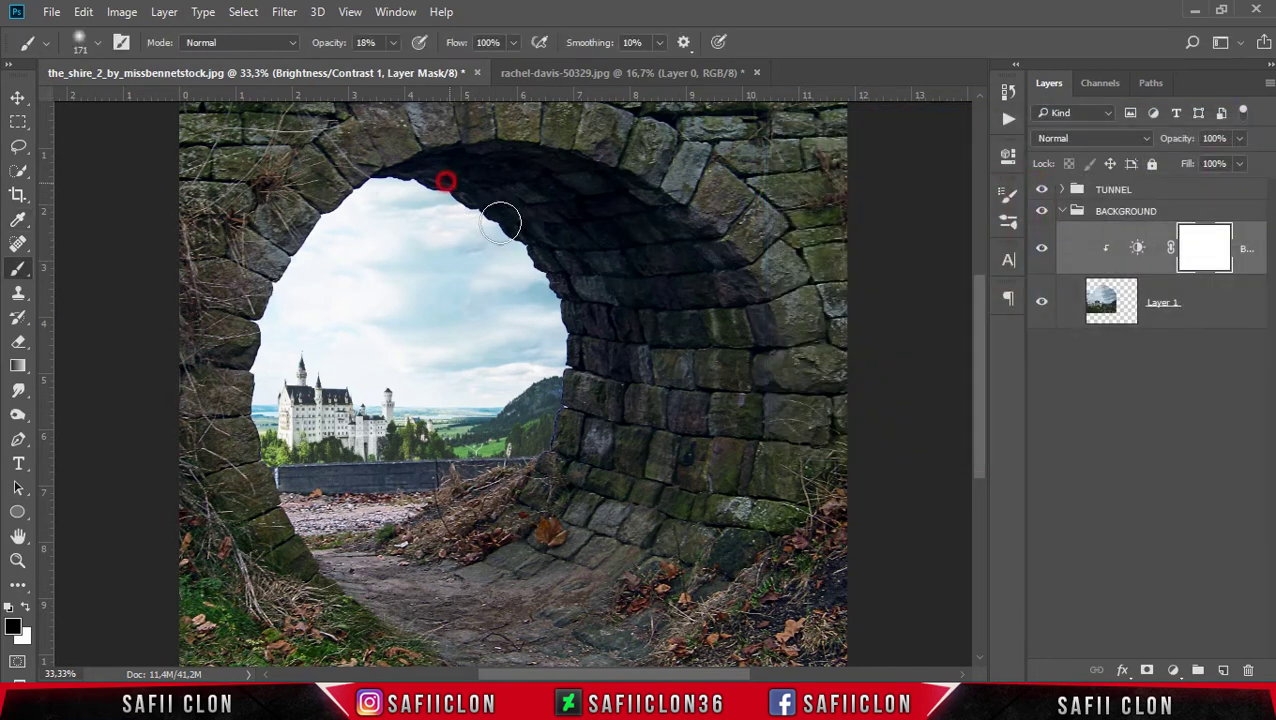
Paint the adjustment mask black along the arch's inner edge and near the lower tunnel.
drag(447, 182, 591, 281)
key(bracketright)
key(bracketright)
key(bracketright)
key(bracketright)
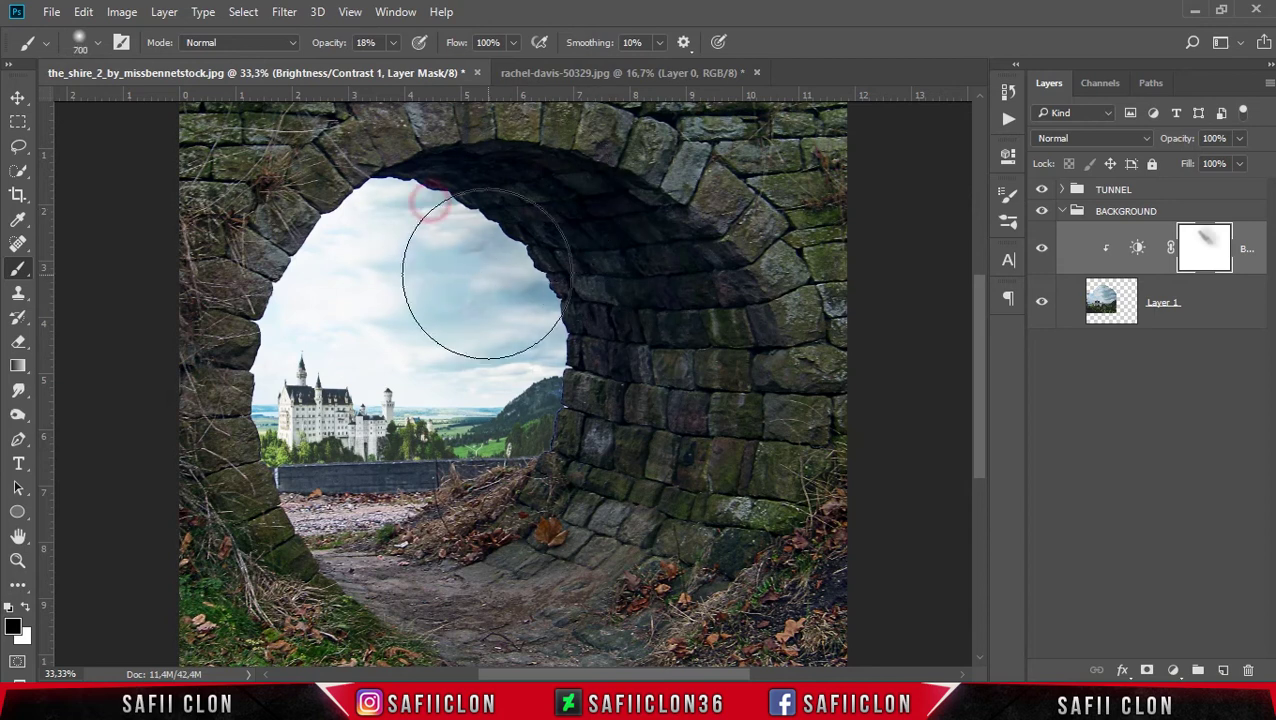
drag(484, 270, 769, 370)
mouse_move(570, 228)
mouse_down()
mouse_move(571, 290)
mouse_move(541, 251)
mouse_up()
key(bracketleft)
key(bracketleft)
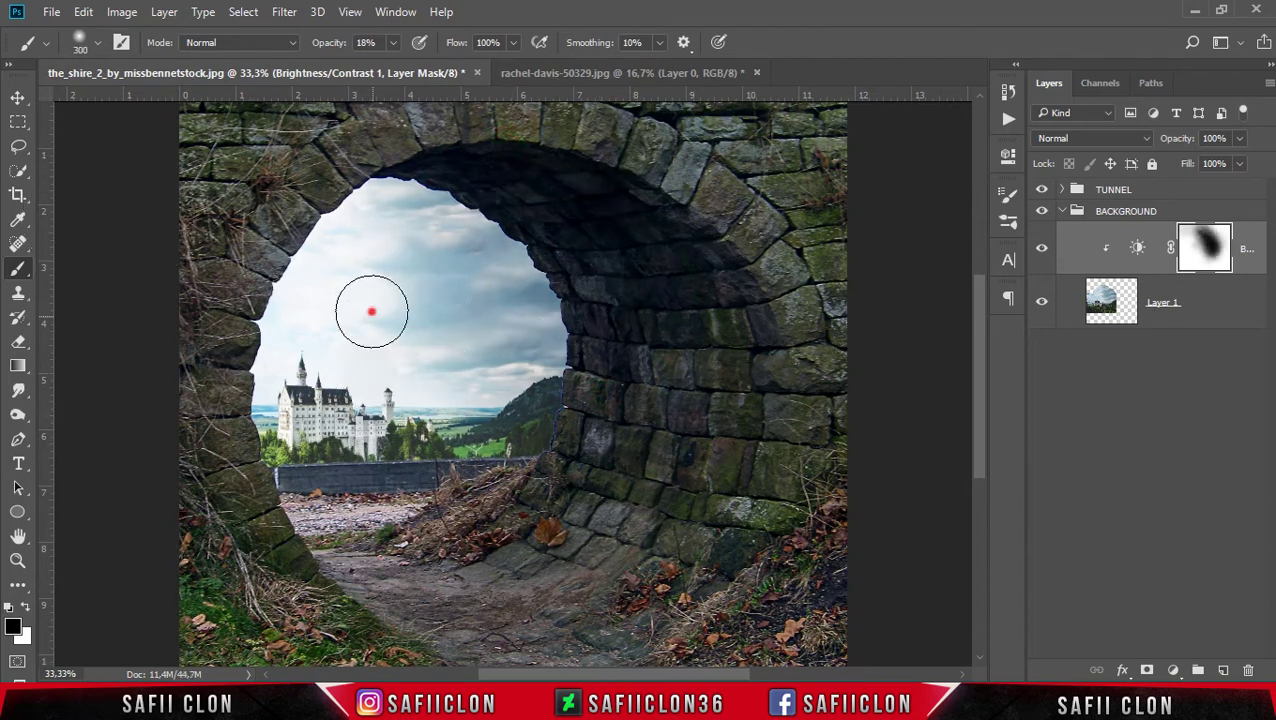
key(bracketright)
drag(532, 531, 508, 546)
key(bracketright)
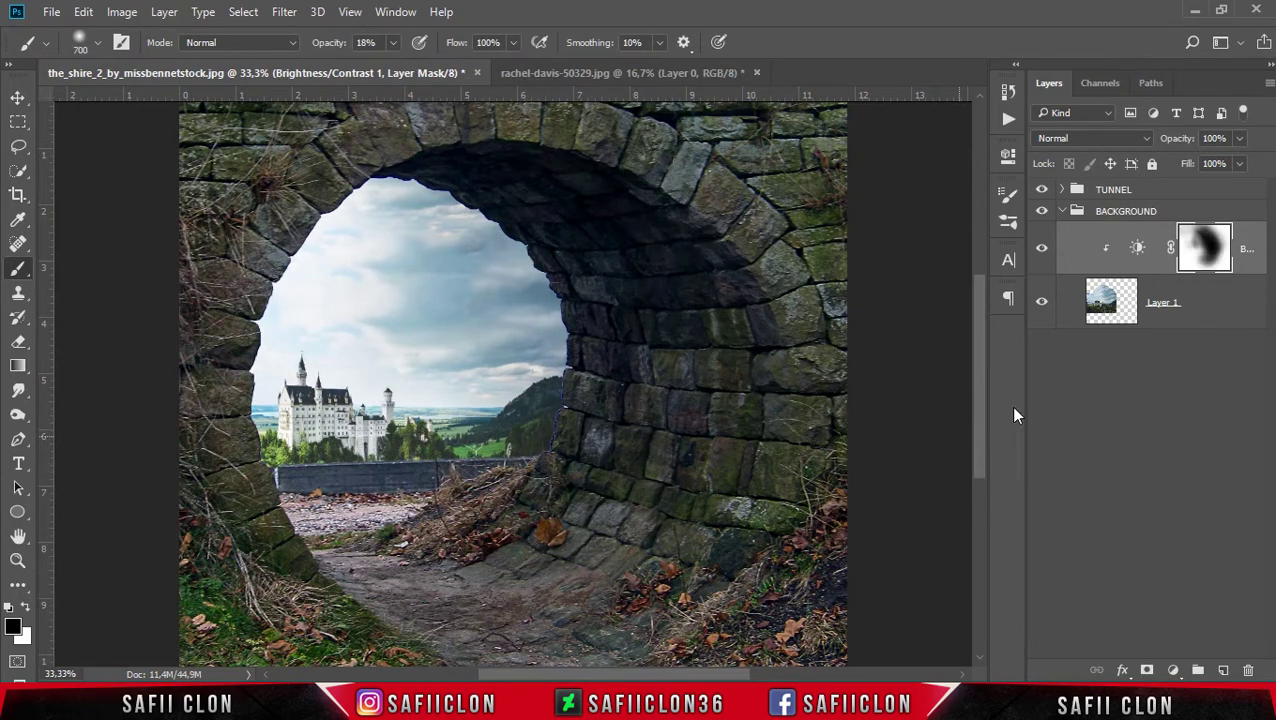
Mask the brightening over the upper sky and right arch wall, comparing with it on and off.
click(1041, 256)
click(1041, 256)
click(1041, 256)
click(1041, 256)
mouse_move(325, 290)
mouse_down()
mouse_move(315, 307)
mouse_move(370, 336)
mouse_up()
mouse_move(441, 228)
mouse_down()
mouse_move(629, 330)
mouse_move(618, 484)
mouse_up()
drag(288, 345, 358, 478)
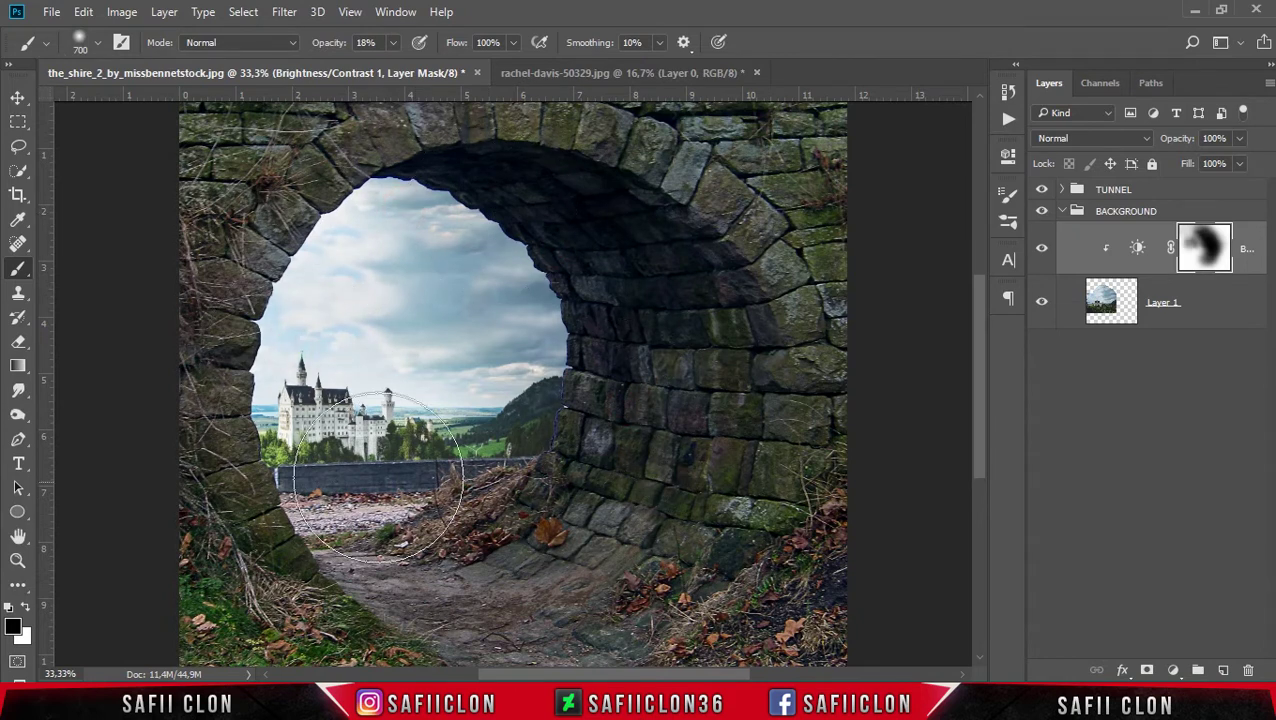
click(603, 323)
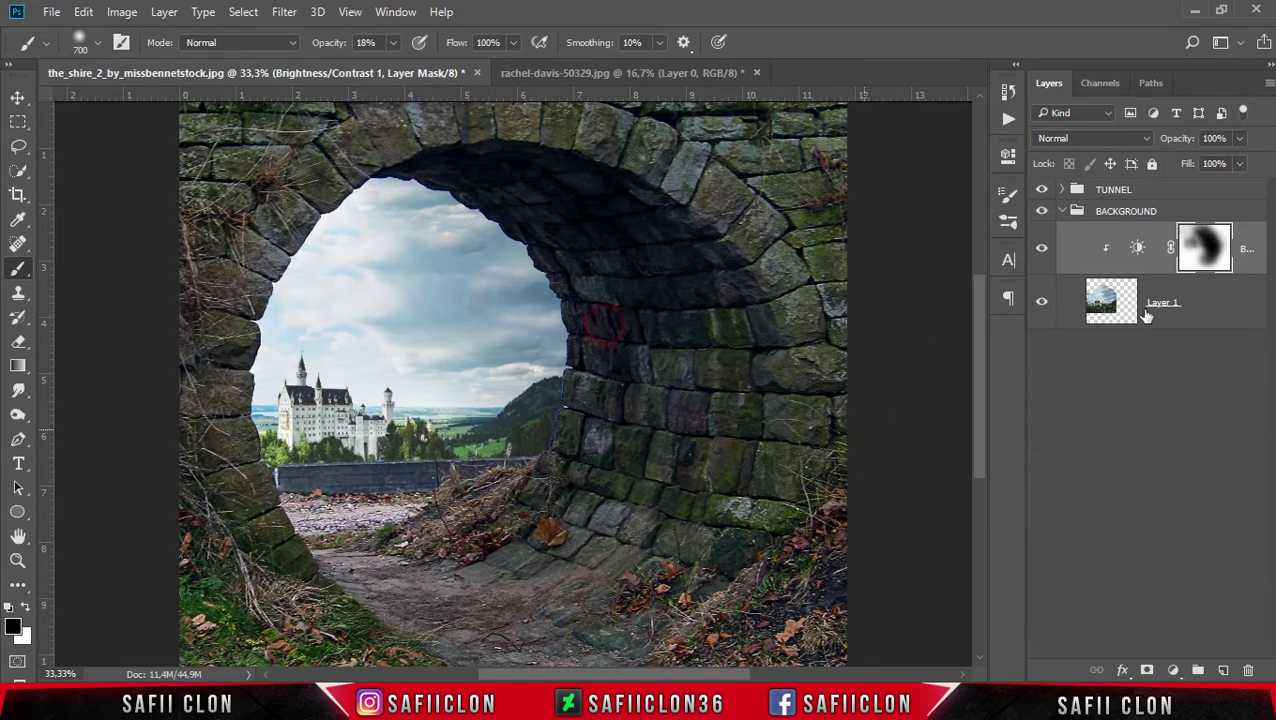
click(1041, 254)
click(1041, 254)
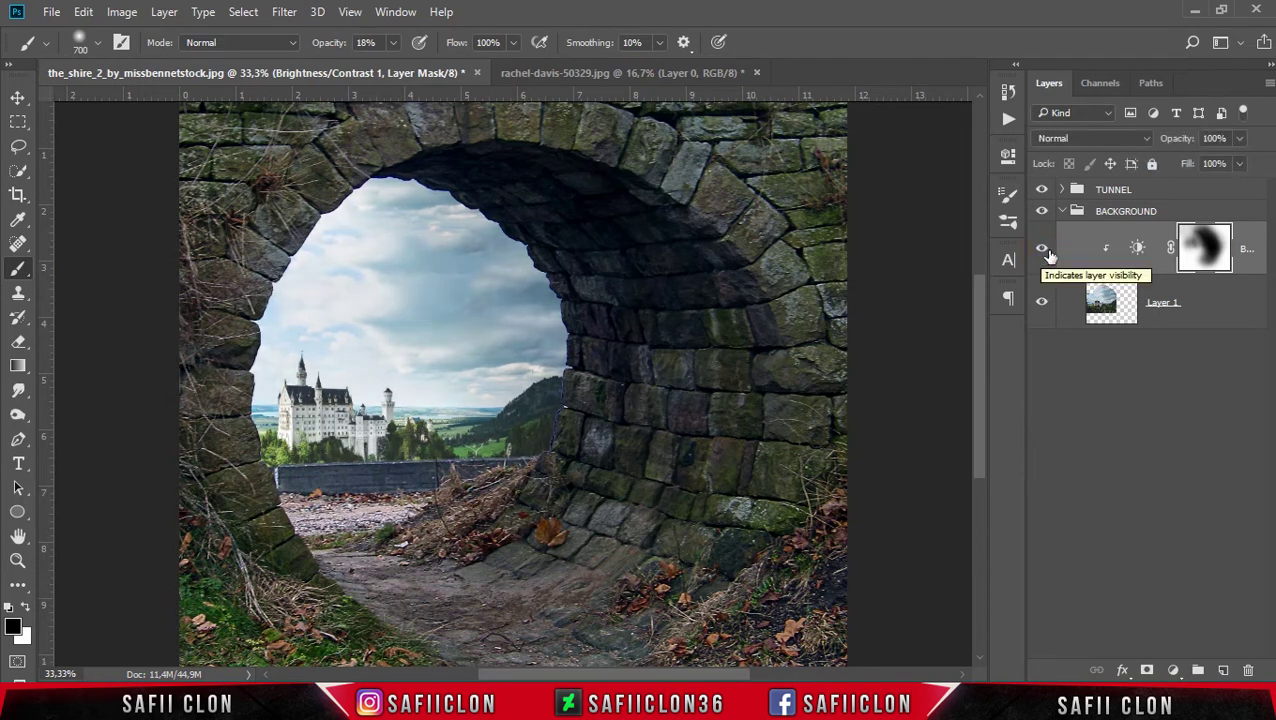
Target the Brightness/Contrast layer itself and collapse the BACKGROUND group.
click(1245, 247)
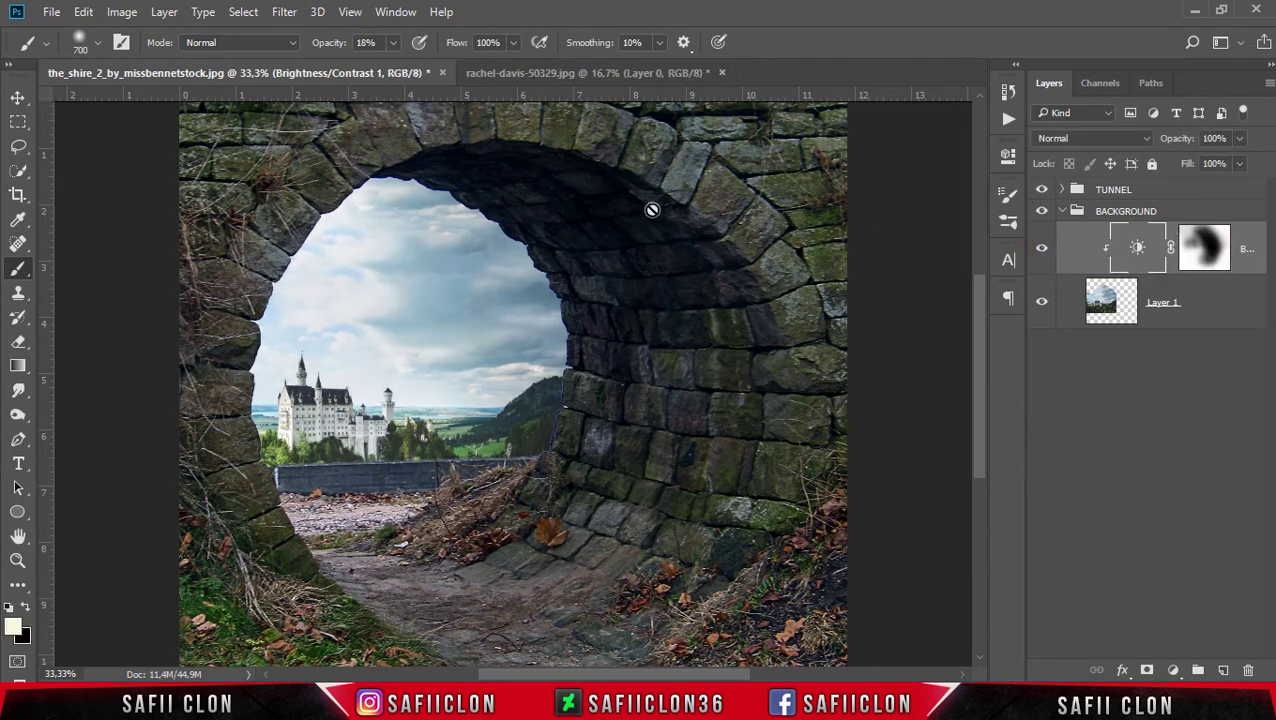
click(19, 99)
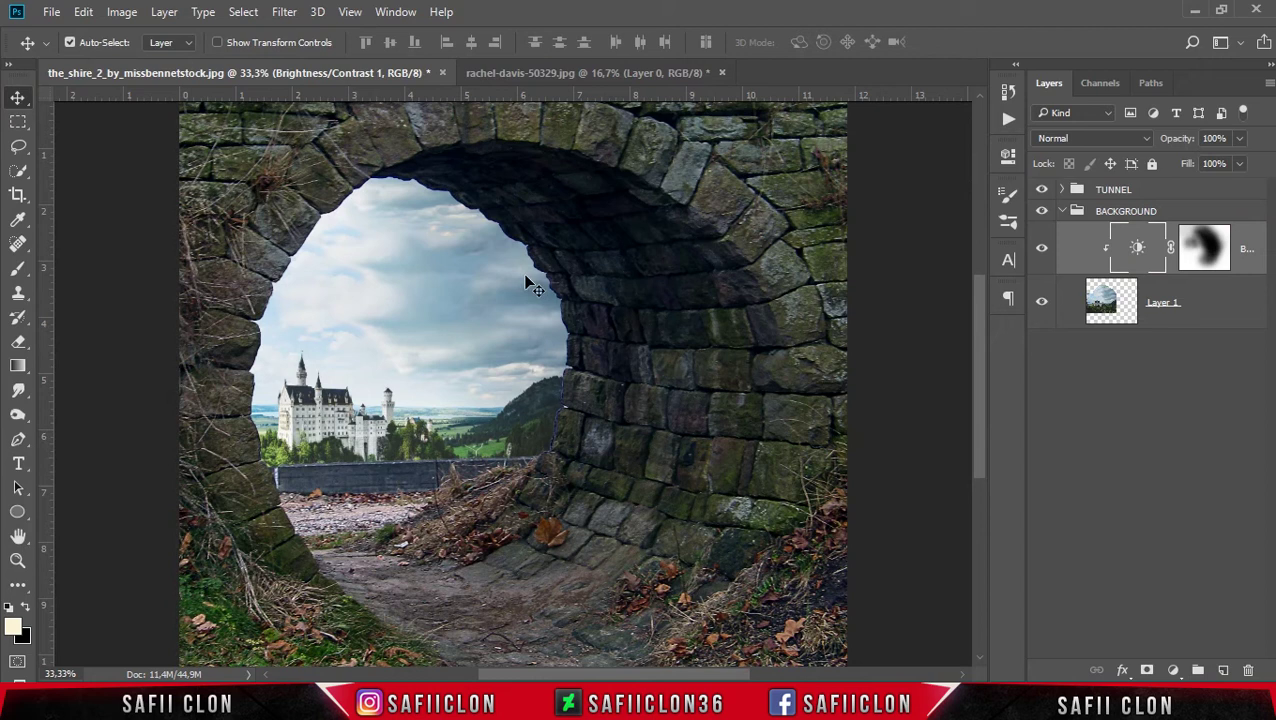
click(1066, 212)
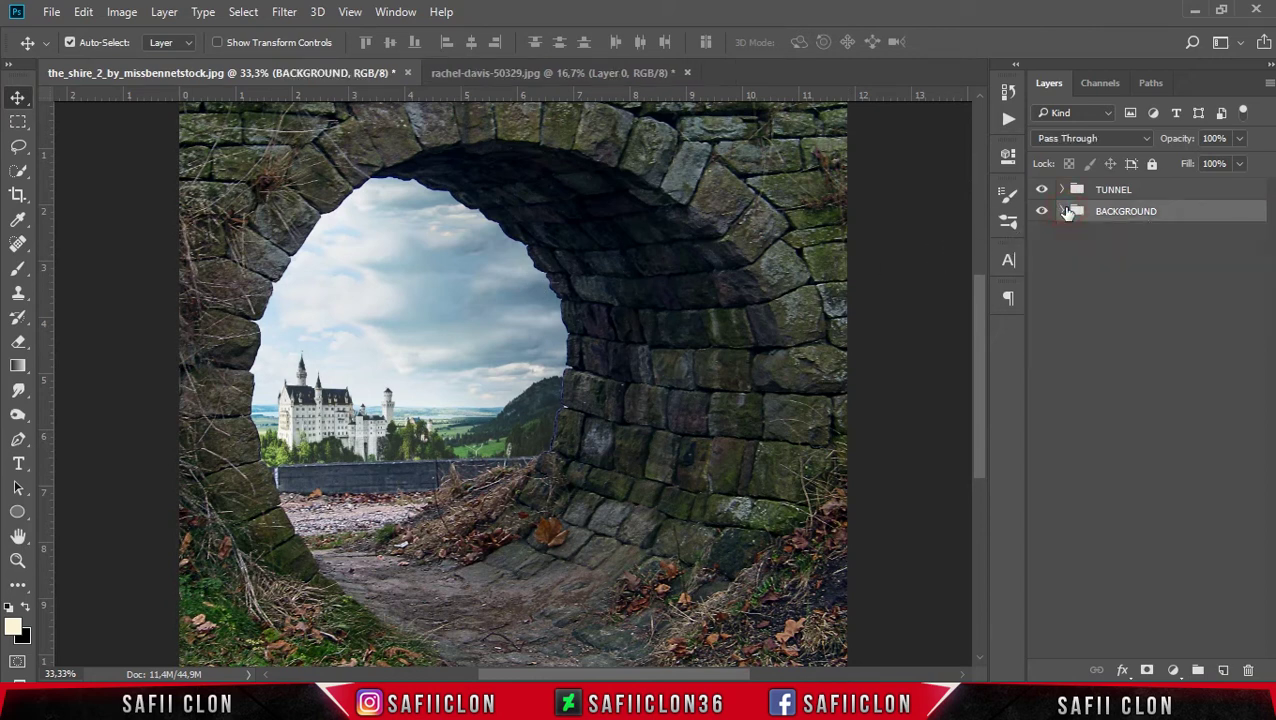
Add a layer mask to the TUNNEL group and set a smaller soft round brush at 100% opacity.
click(1157, 194)
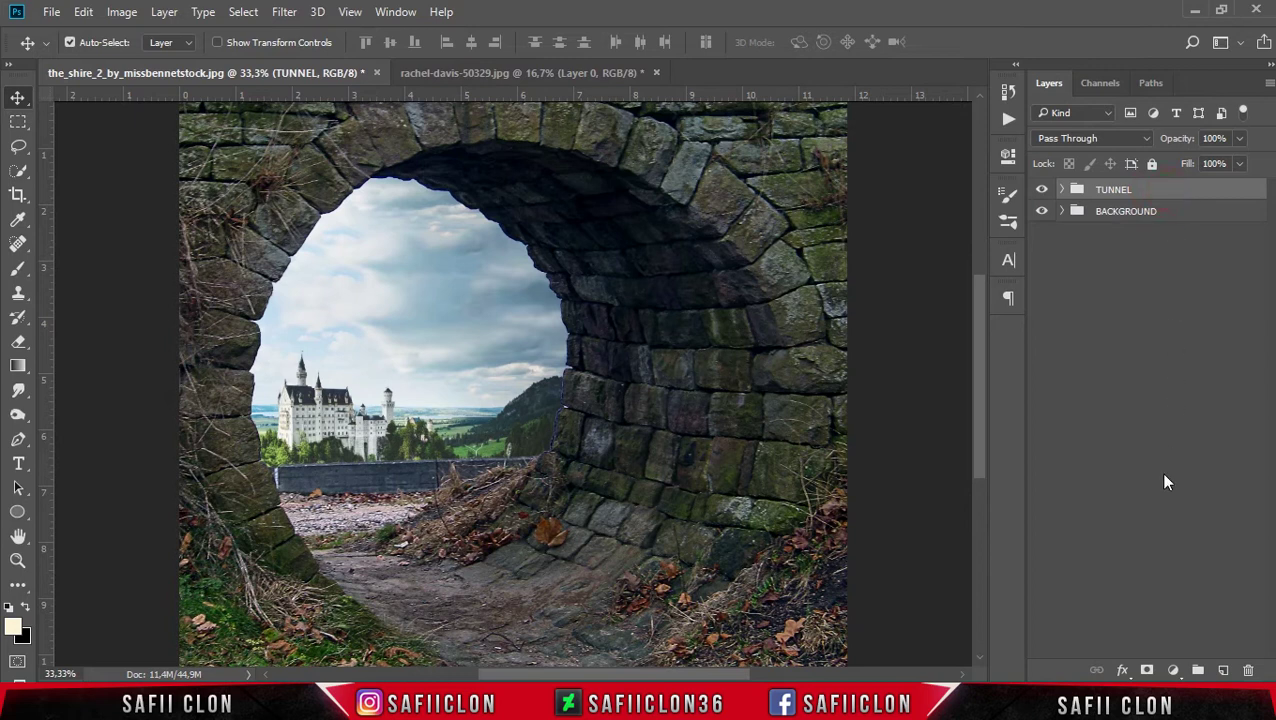
click(1147, 671)
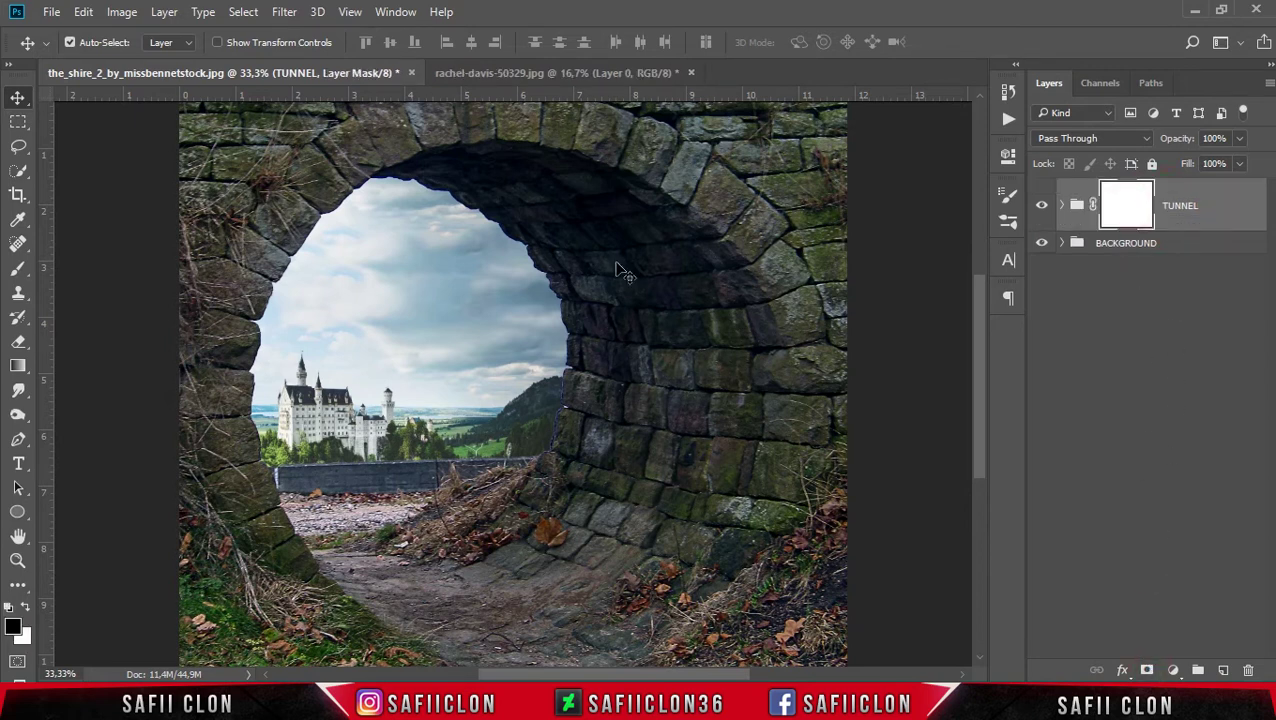
click(18, 268)
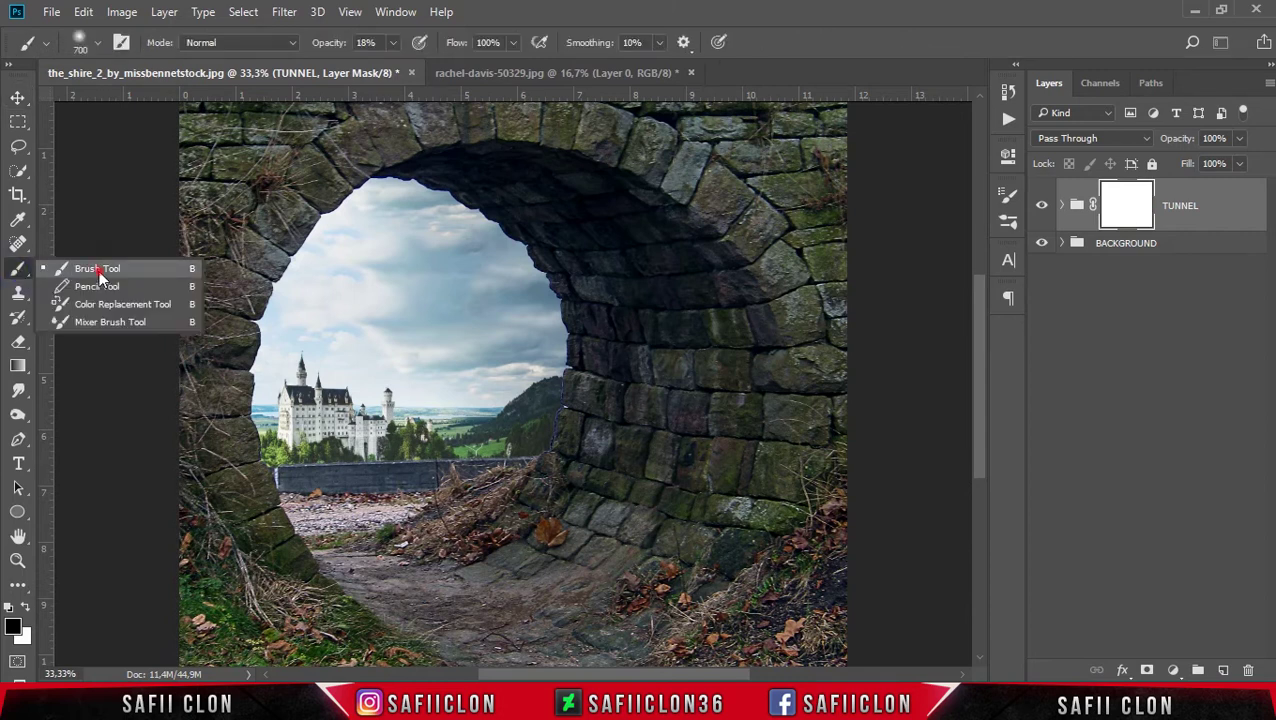
click(99, 270)
click(99, 46)
drag(196, 104, 149, 104)
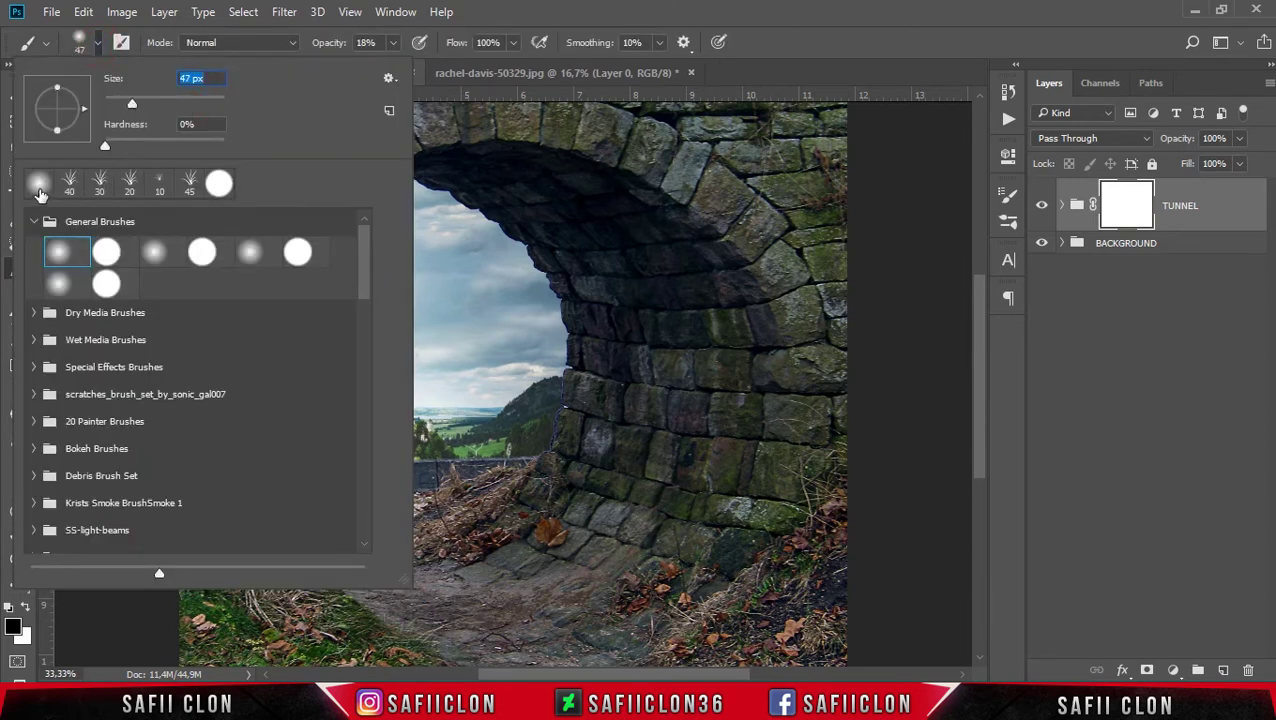
click(57, 257)
click(394, 43)
click(490, 16)
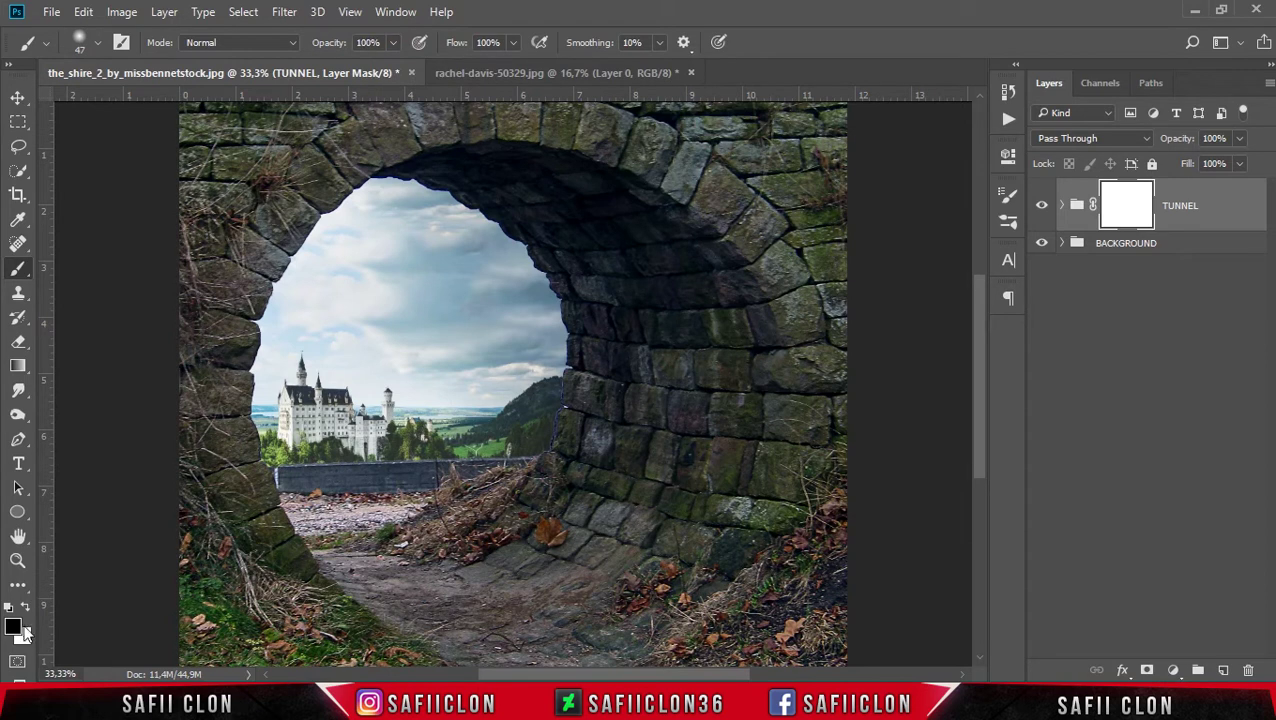
Zoom in to 200% and paint the first black mask strokes along the arch's inner edge.
key(ctrl+plus)
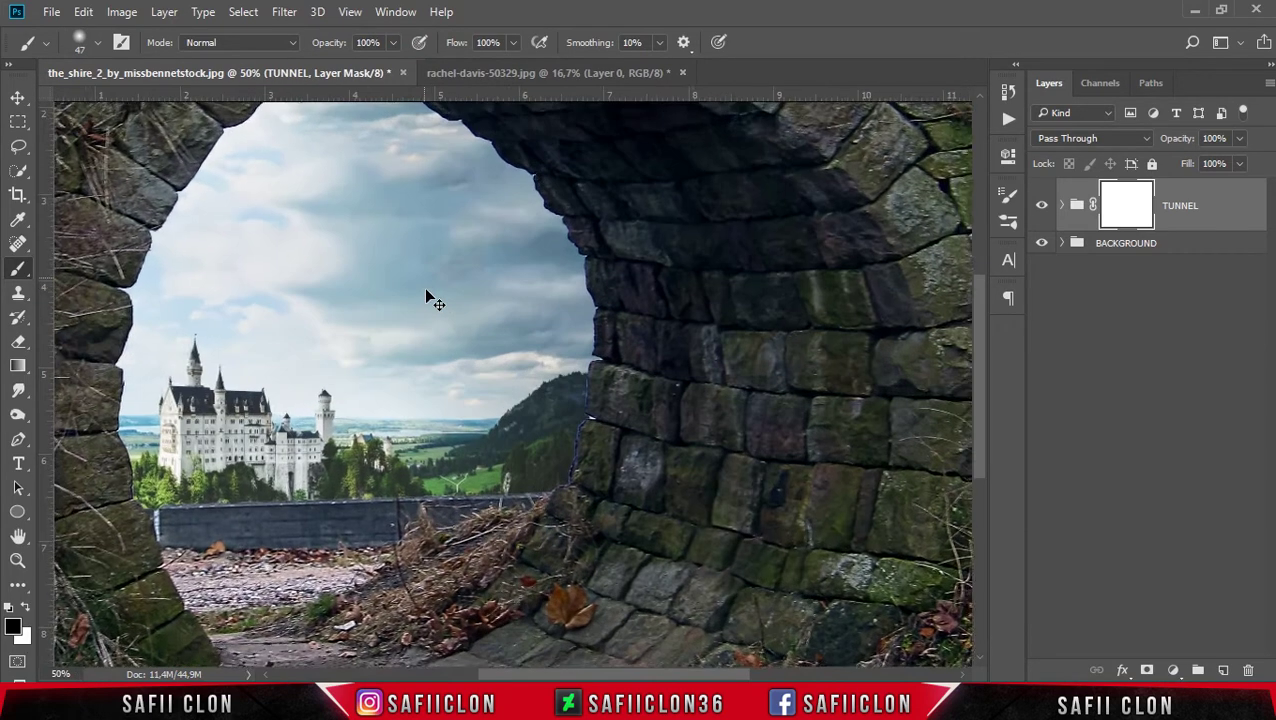
key(ctrl+plus)
key(ctrl+plus)
key(ctrl+plus)
scroll(853, 270, down, 3)
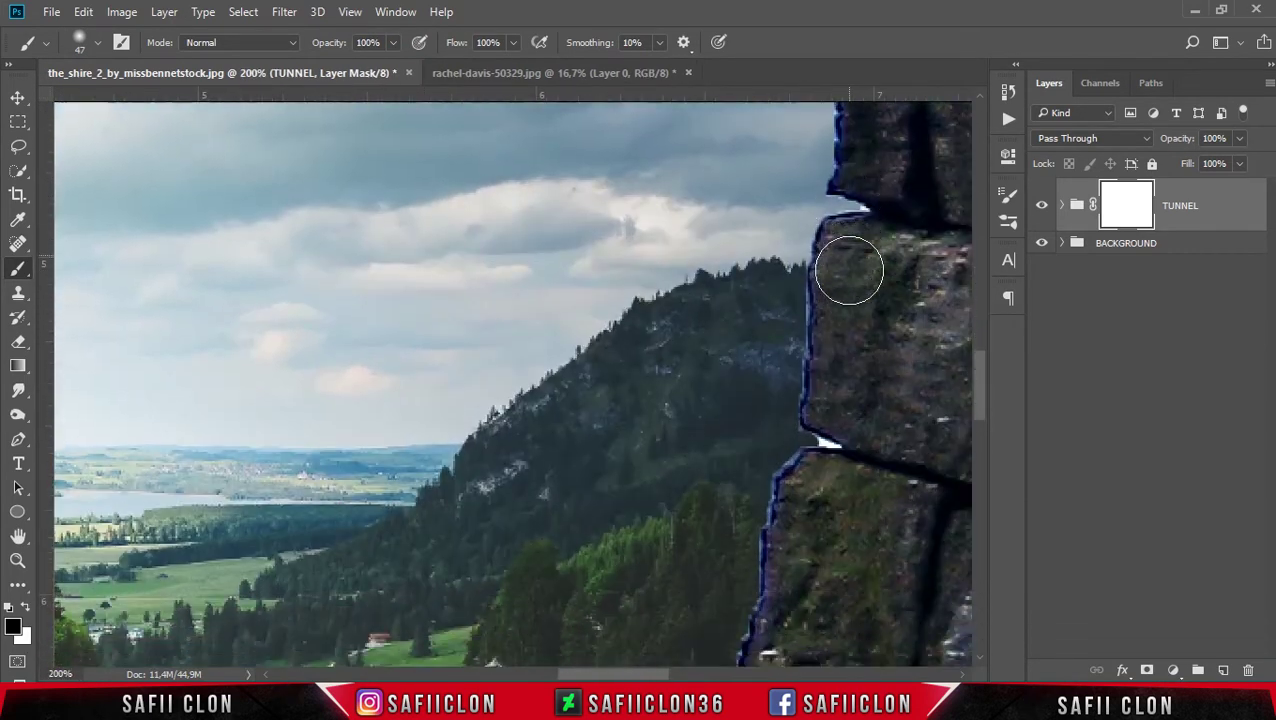
scroll(849, 276, down, 3)
scroll(846, 276, down, 3)
key(bracketleft)
key(bracketleft)
key(bracketleft)
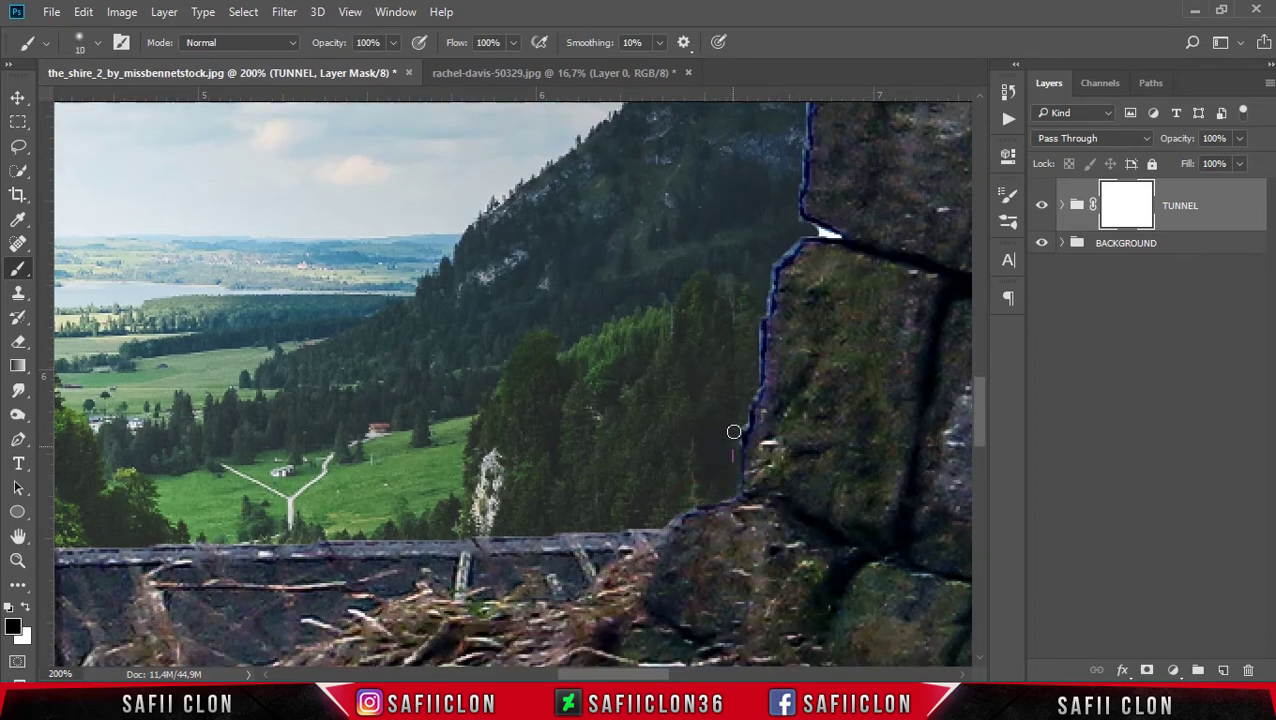
drag(739, 436, 804, 198)
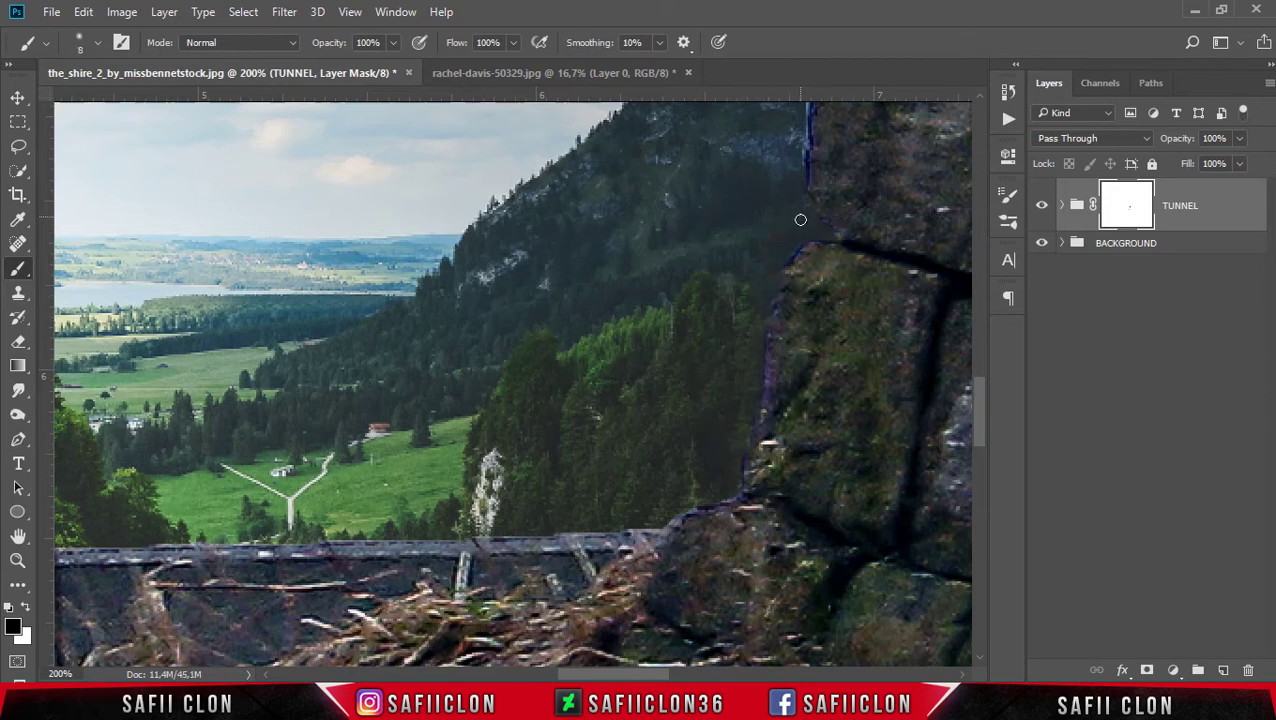
scroll(799, 373, up, 7)
mouse_move(799, 373)
mouse_down()
mouse_move(815, 245)
mouse_move(806, 336)
mouse_up()
scroll(806, 330, up, 5)
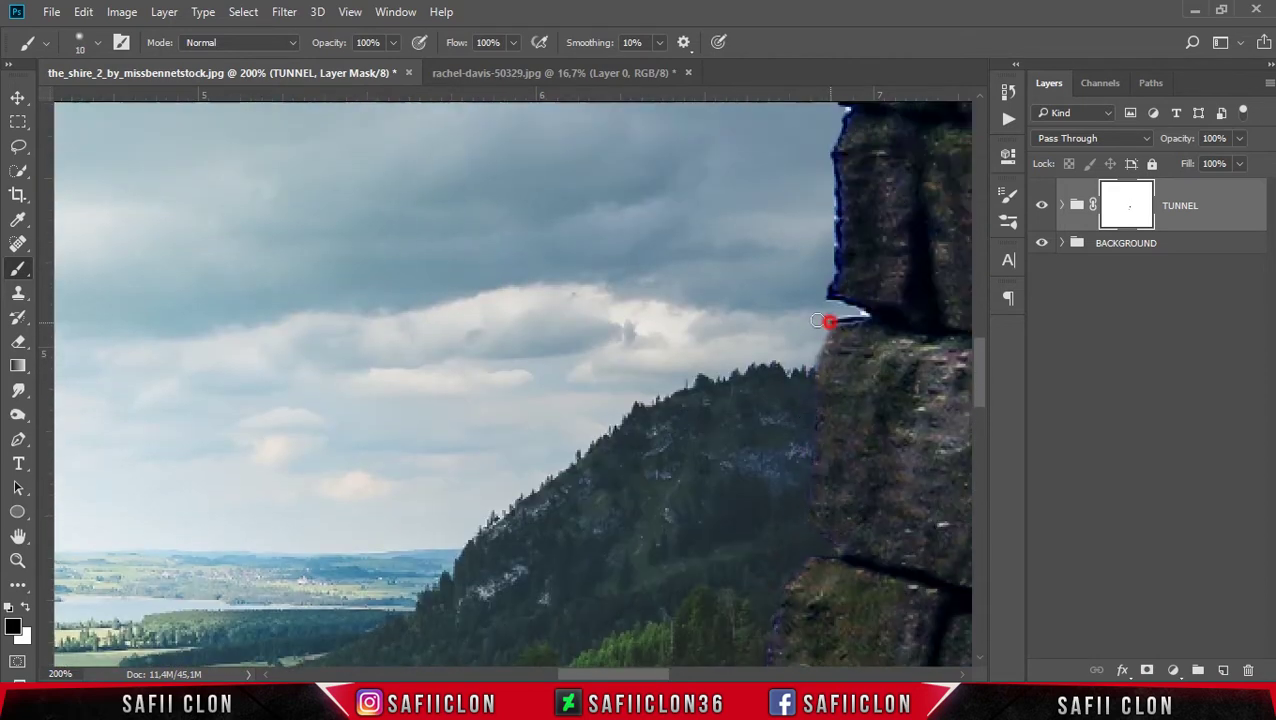
scroll(809, 600, up, 5)
scroll(800, 450, up, 3)
scroll(797, 455, up, 1)
drag(797, 455, 790, 335)
scroll(739, 434, up, 3)
scroll(783, 447, down, 2)
scroll(700, 400, up, 3)
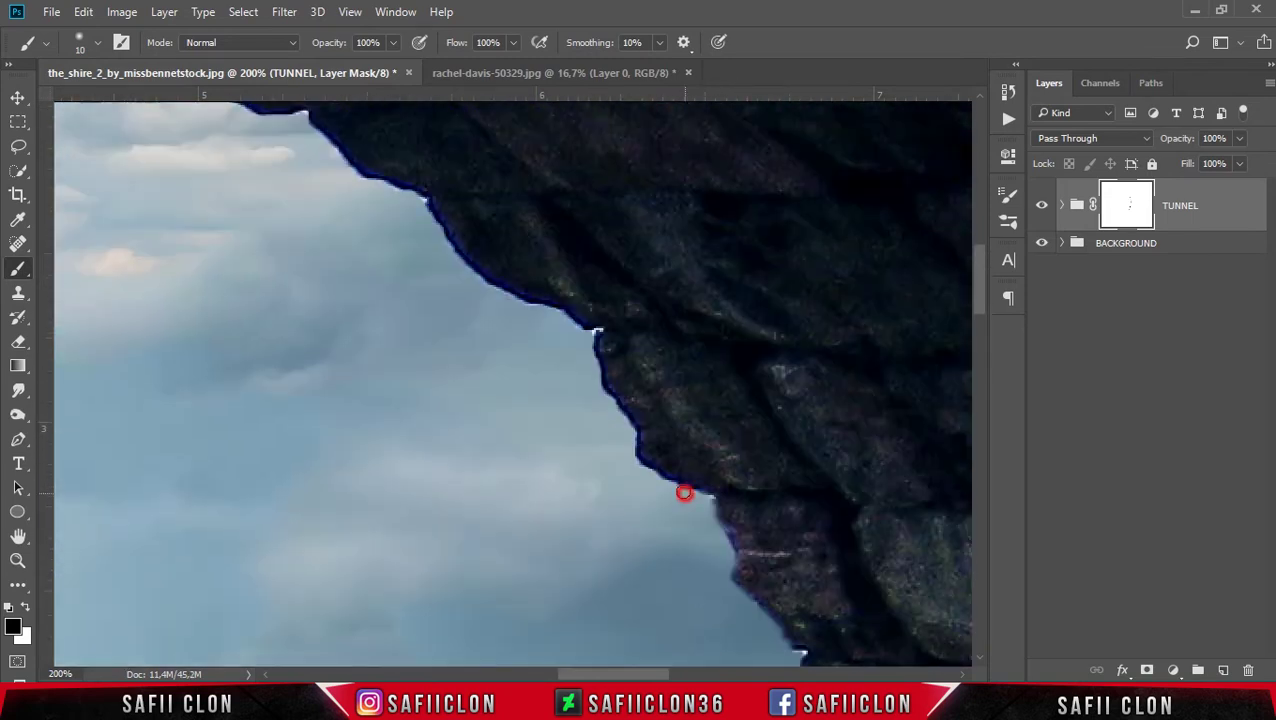
scroll(579, 343, up, 3)
scroll(527, 490, left, 5)
scroll(600, 488, up, 2)
scroll(650, 475, up, 1)
scroll(430, 455, up, 1)
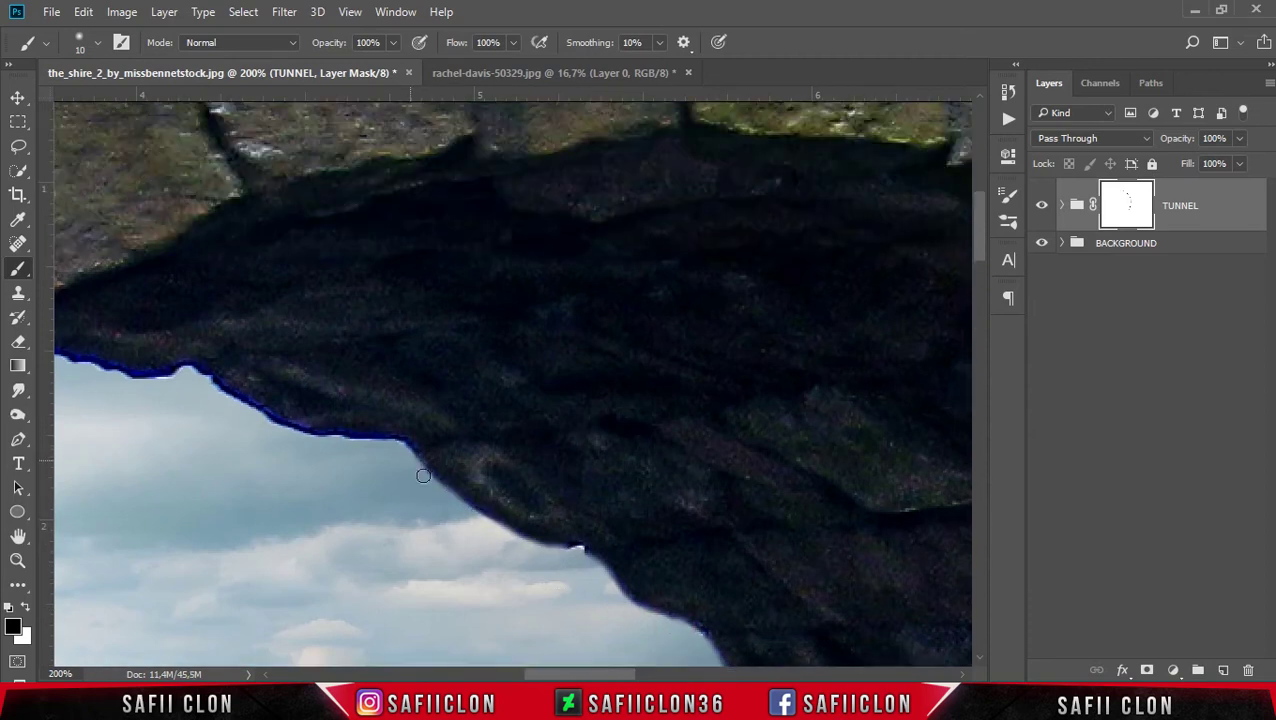
scroll(312, 443, left, 7)
Mask out the fringe where the arch edge meets the sky and rock.
mouse_move(540, 372)
mouse_down()
mouse_move(376, 370)
mouse_move(498, 370)
mouse_up()
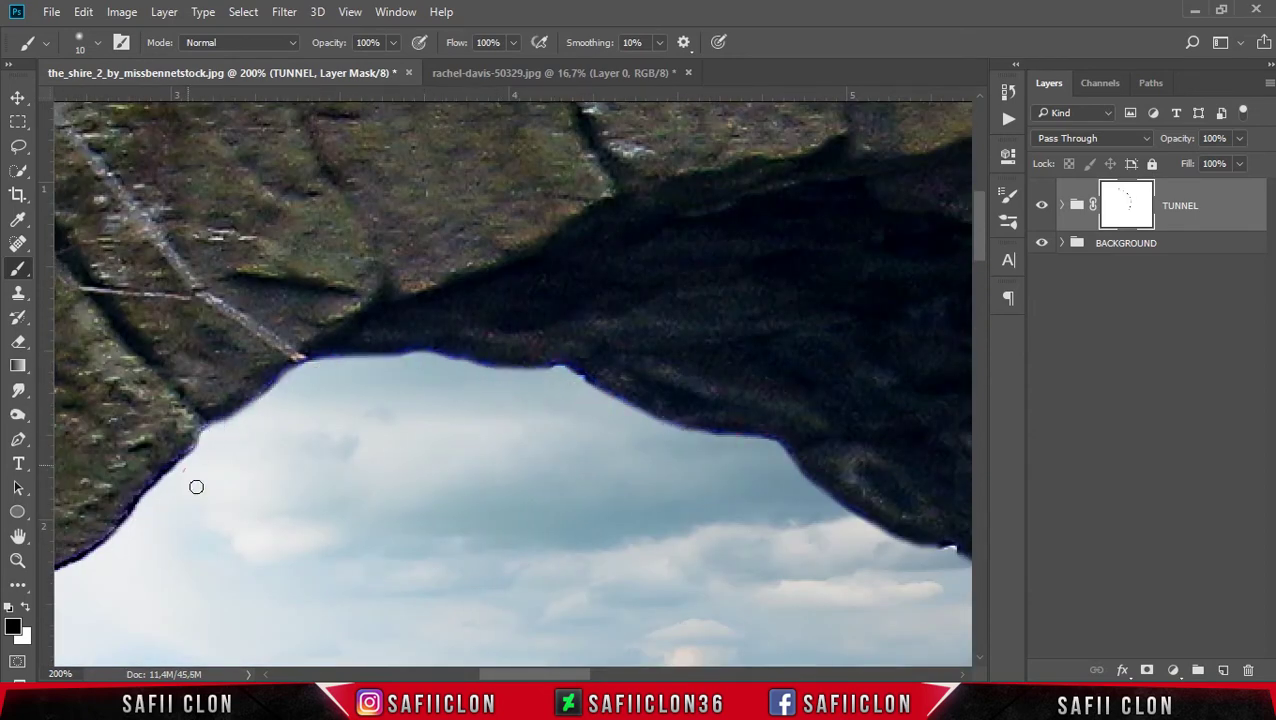
scroll(350, 400, left, 6)
scroll(450, 350, down, 2)
click(490, 323)
drag(490, 323, 319, 455)
scroll(319, 455, down, 4)
scroll(500, 300, left, 4)
mouse_move(550, 268)
mouse_down()
mouse_move(442, 378)
mouse_move(476, 313)
mouse_up()
scroll(476, 313, right, 3)
drag(440, 240, 282, 461)
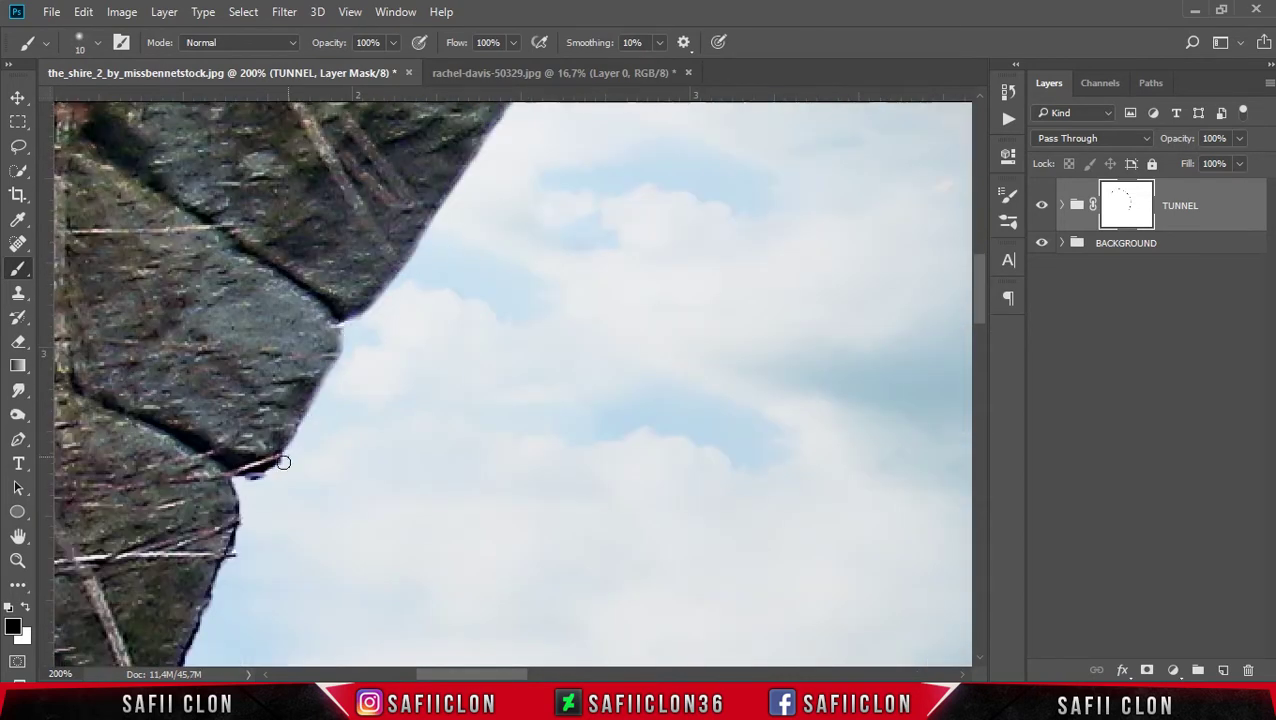
scroll(260, 350, right, 2)
scroll(240, 244, down, 2)
scroll(219, 199, down, 2)
scroll(142, 213, down, 1)
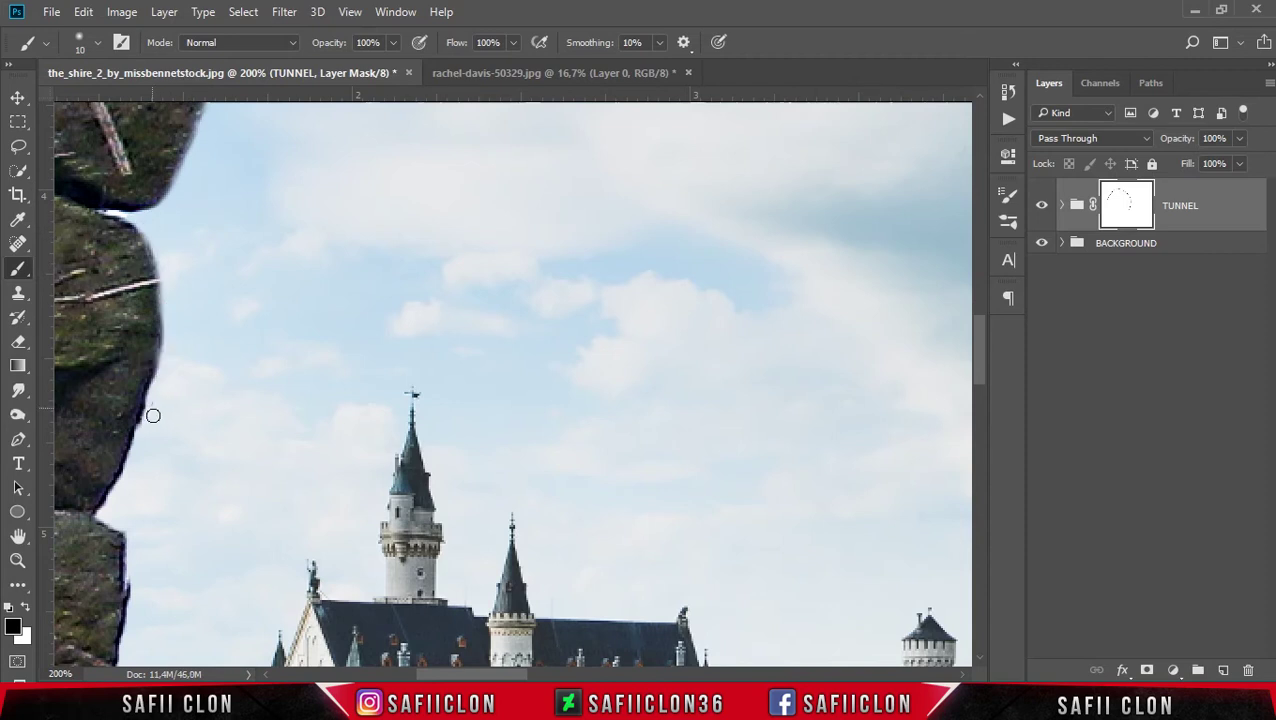
scroll(140, 330, down, 2)
scroll(136, 305, down, 2)
scroll(136, 310, down, 3)
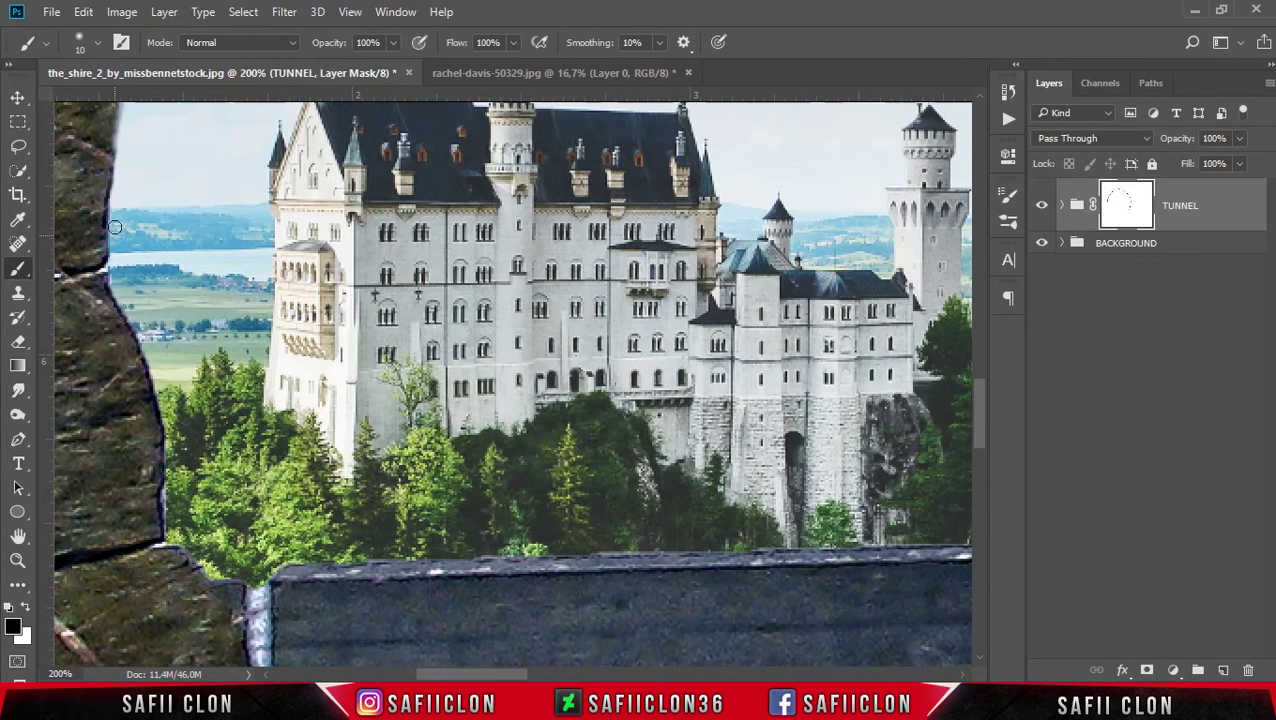
scroll(140, 333, down, 2)
With a 5 px brush, mask the fringe along the wall's left edge.
key(bracketleft)
key(bracketleft)
key(bracketleft)
mouse_move(248, 436)
mouse_down()
mouse_move(264, 452)
mouse_move(268, 545)
mouse_up()
scroll(545, 472, down, 4)
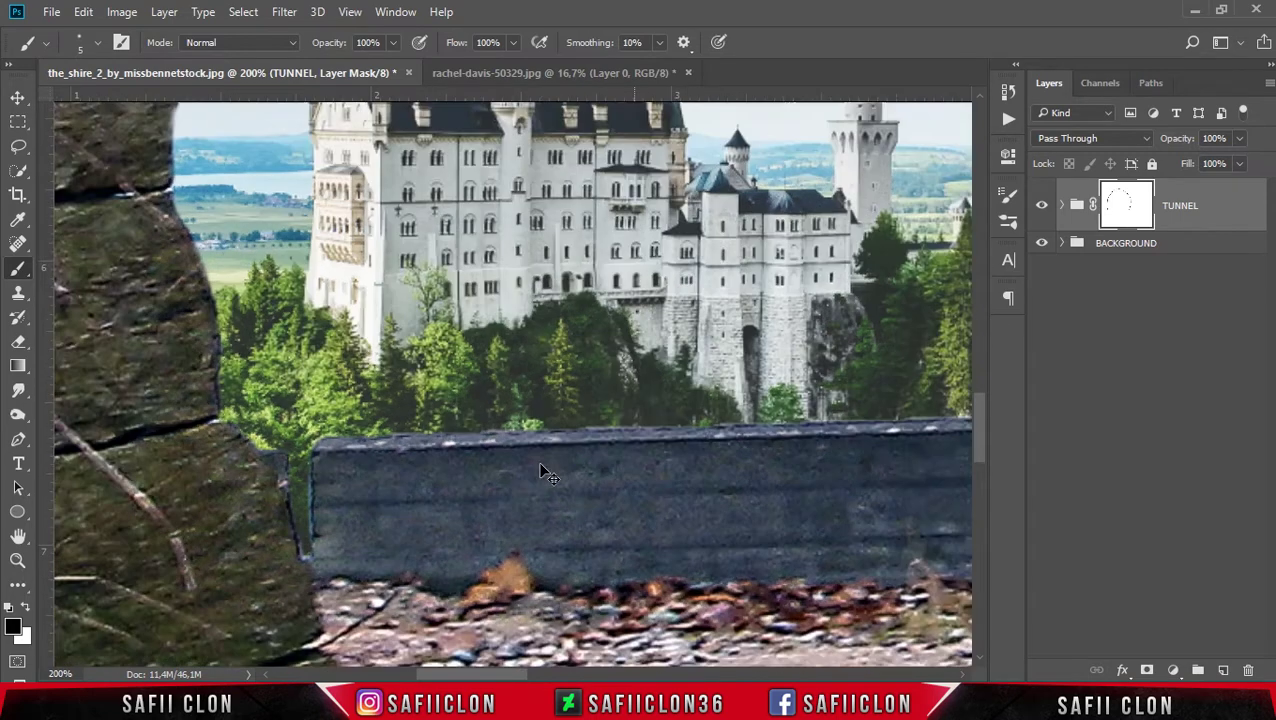
scroll(541, 467, down, 1)
scroll(541, 467, down, 1)
scroll(541, 467, down, 1)
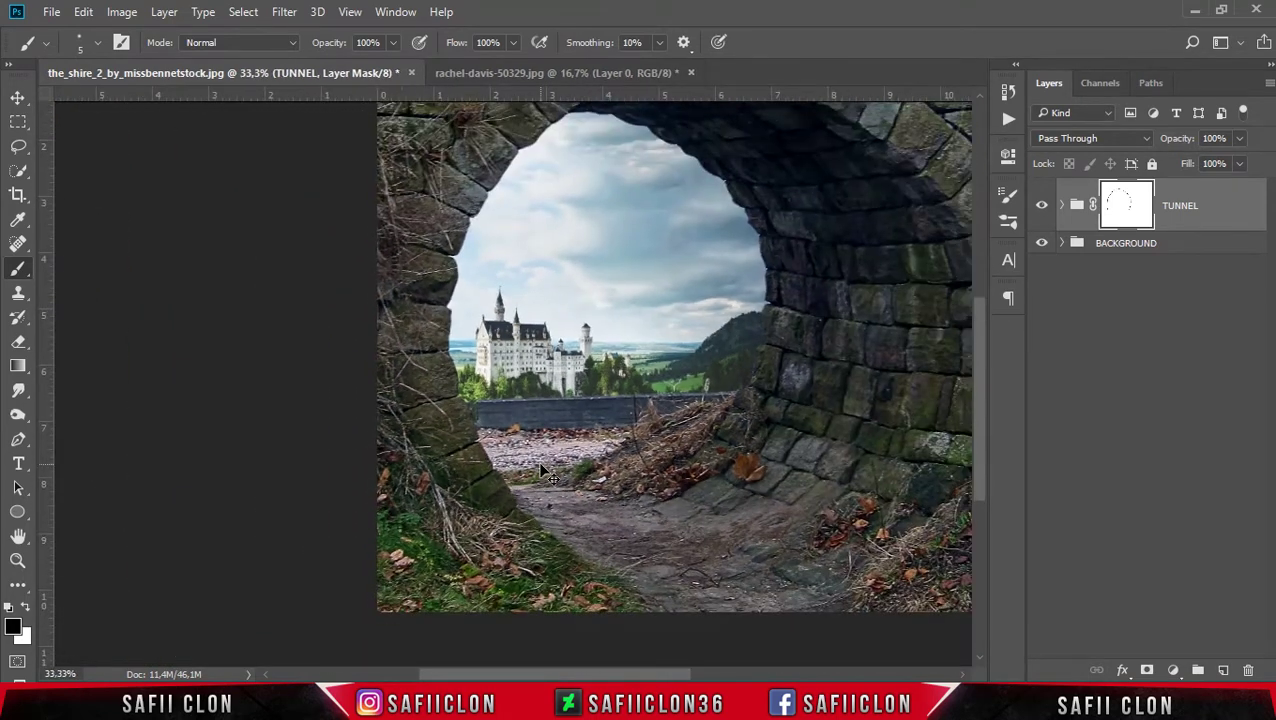
scroll(541, 467, down, 1)
scroll(541, 467, down, 1)
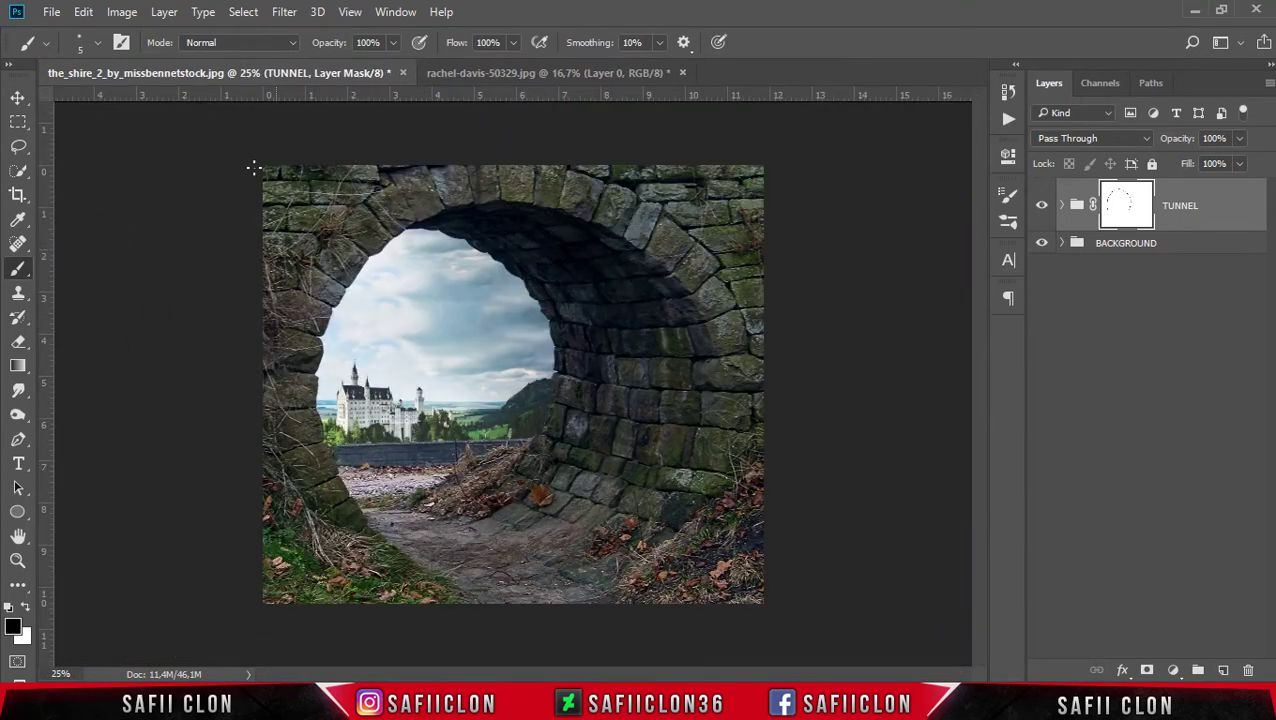
Add a Brightness/Contrast layer clipped to the TUNNEL group with brightness -72 and contrast 36.
click(17, 97)
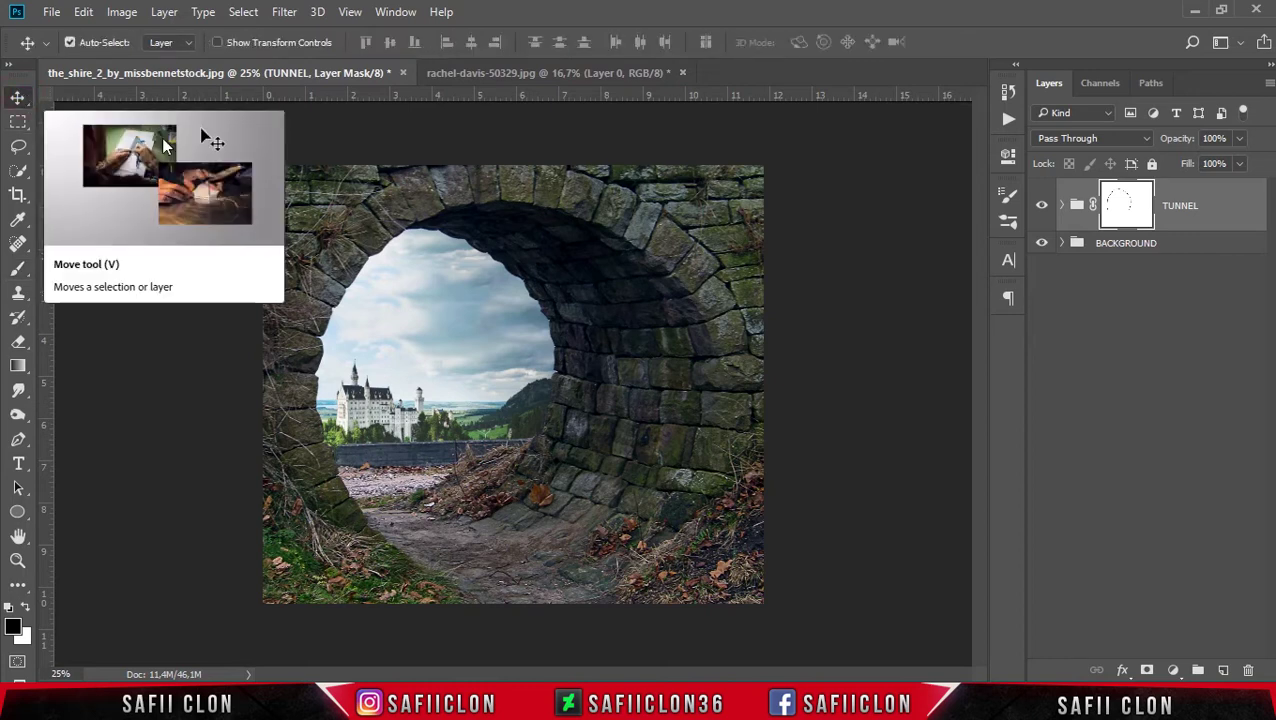
click(1220, 216)
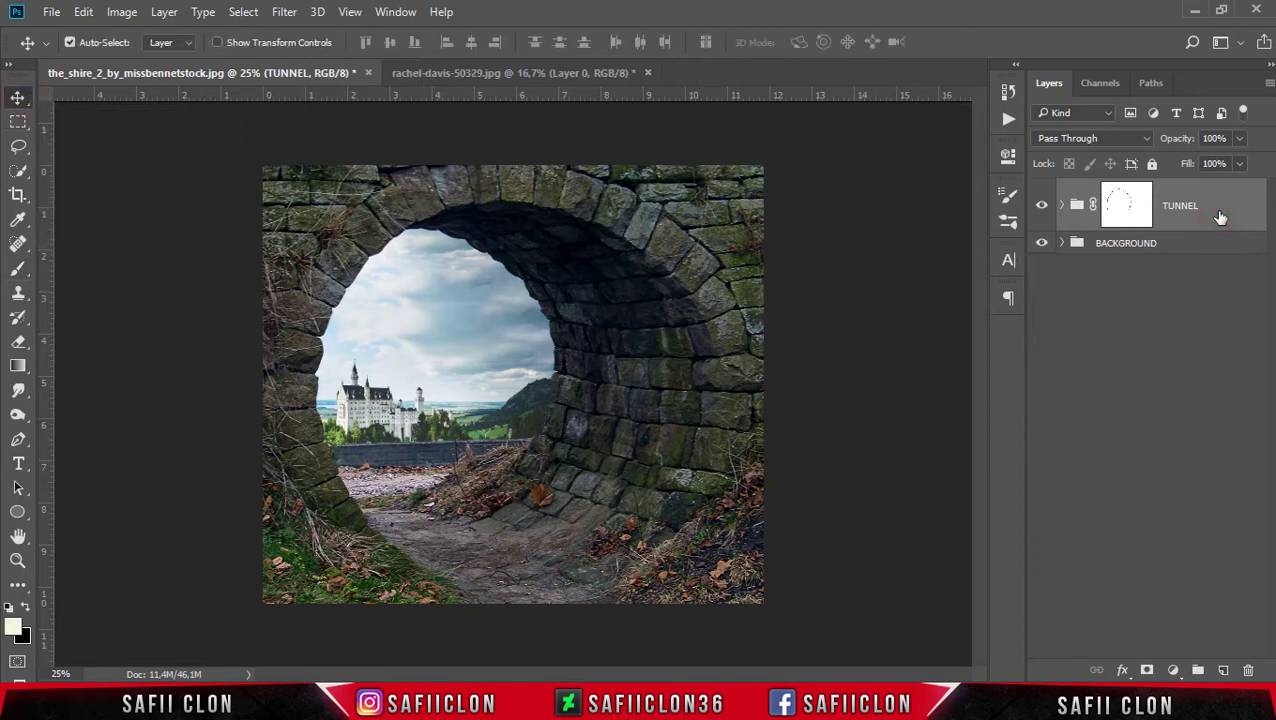
click(1166, 670)
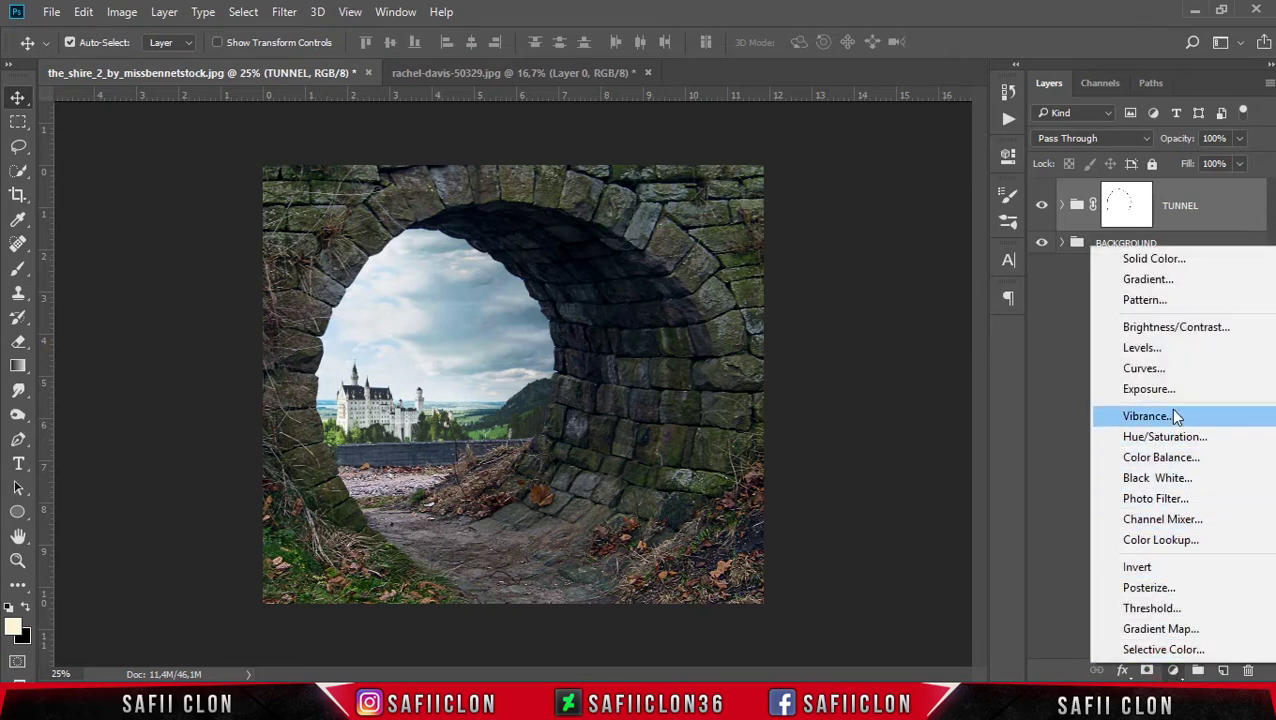
click(1185, 327)
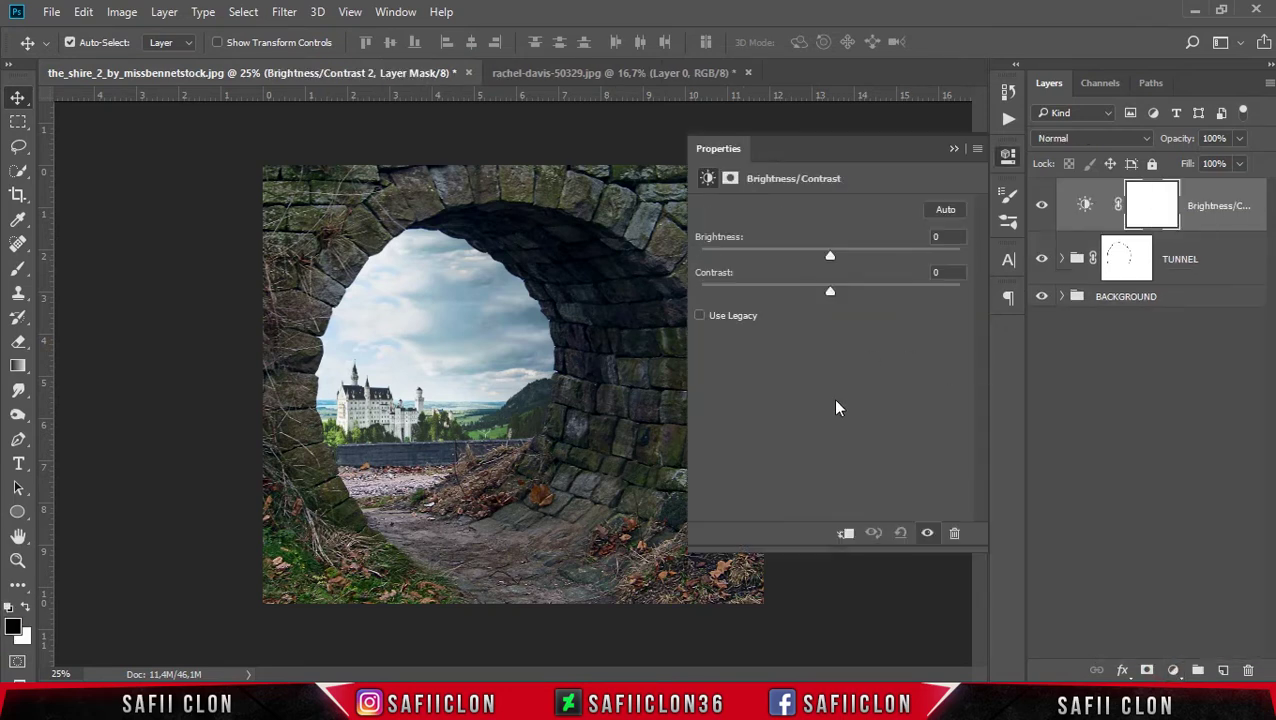
click(845, 534)
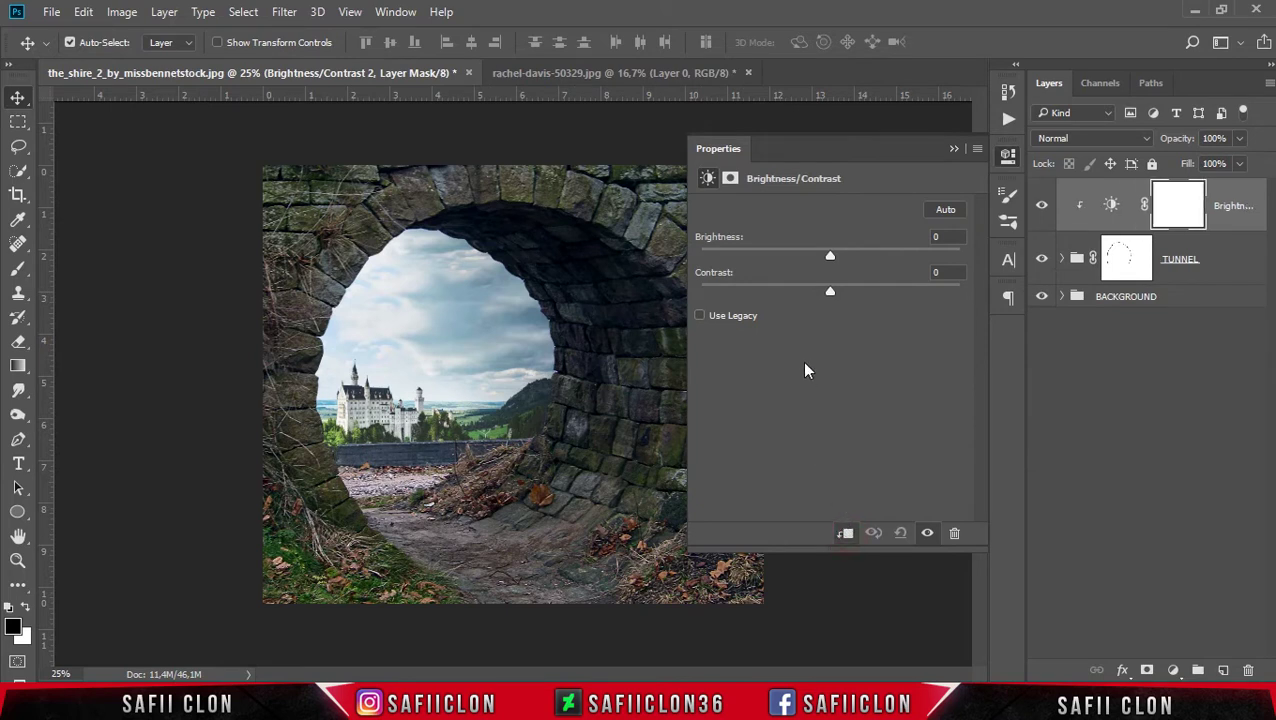
drag(816, 260, 768, 258)
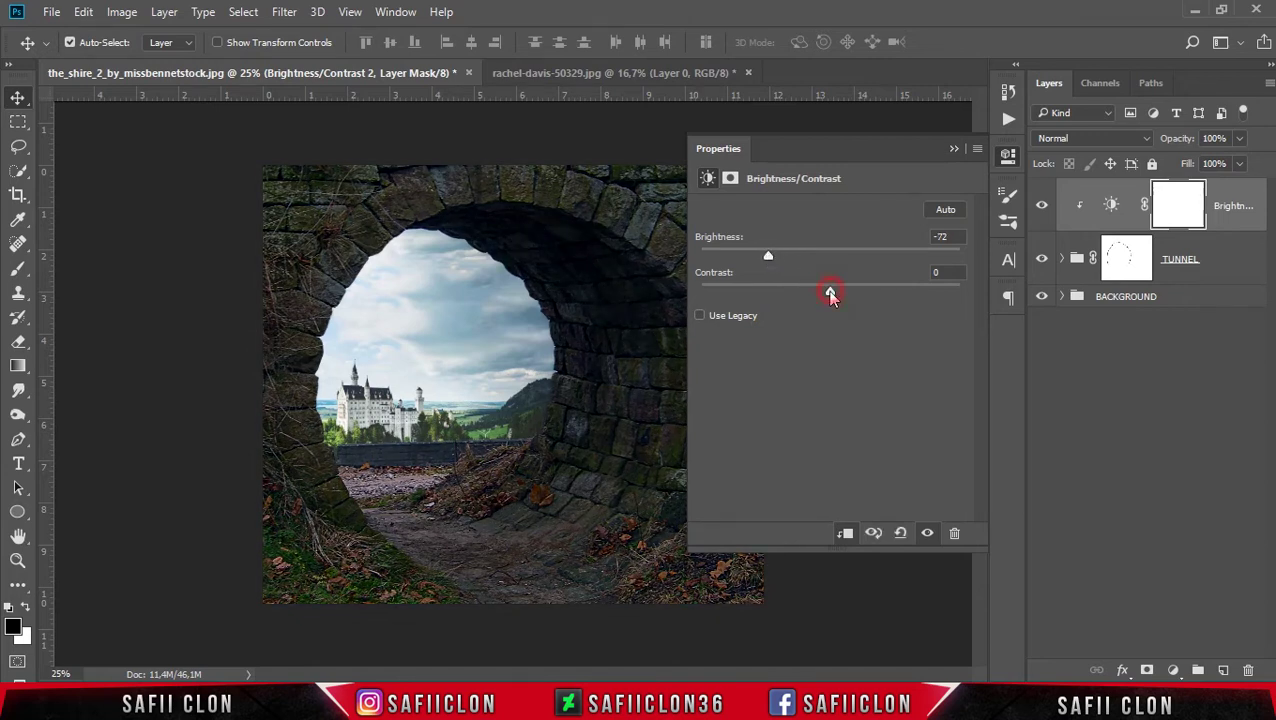
drag(822, 296, 858, 296)
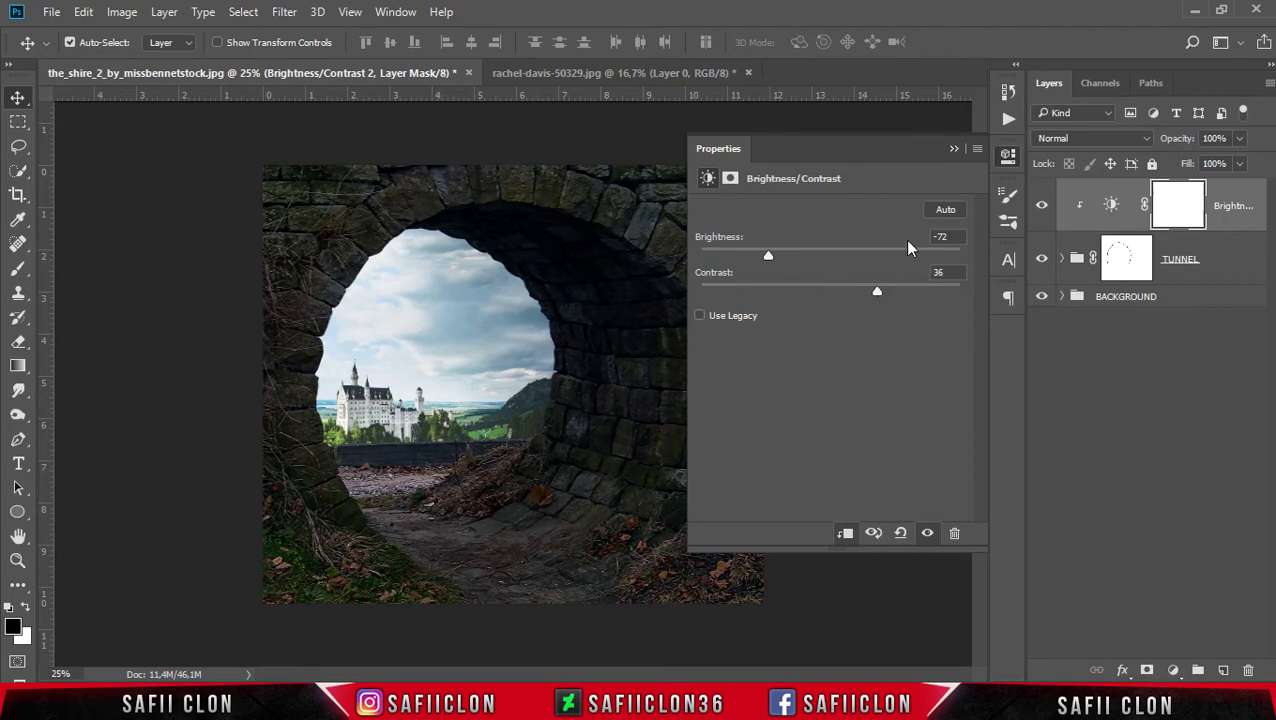
click(953, 148)
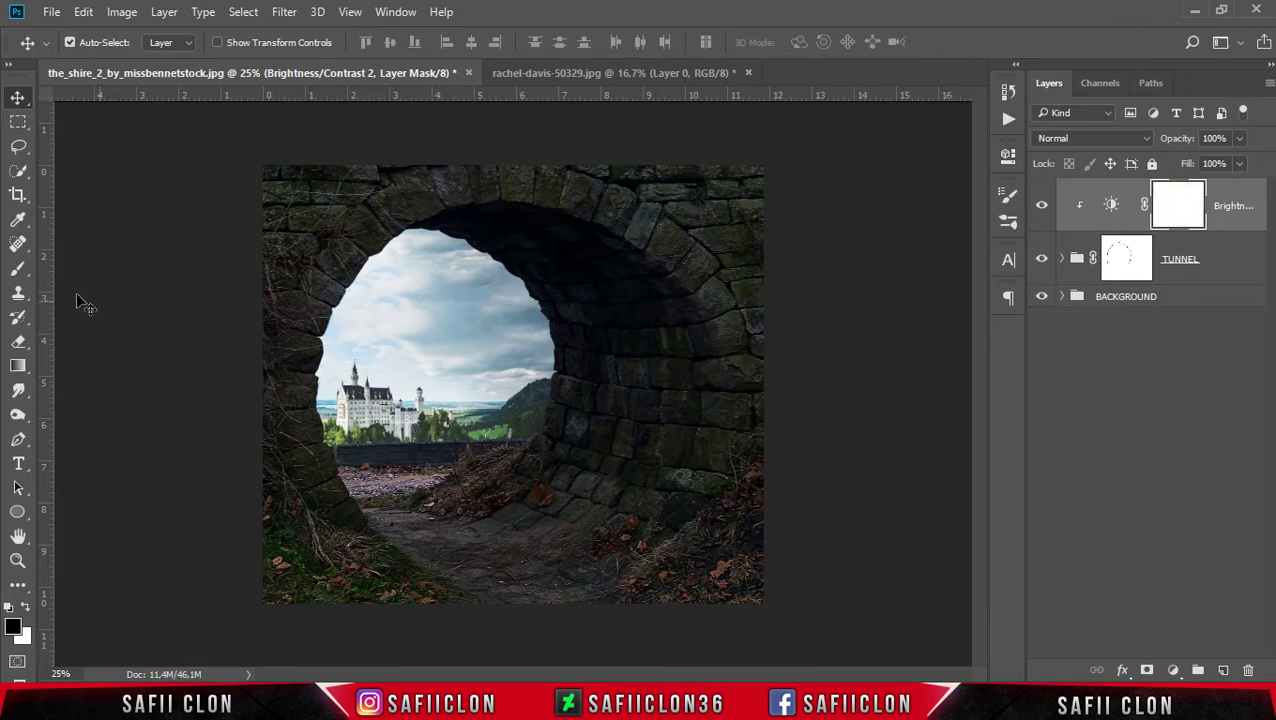
right_click(21, 276)
Set up a soft round brush at 600 px with 35% opacity.
click(105, 266)
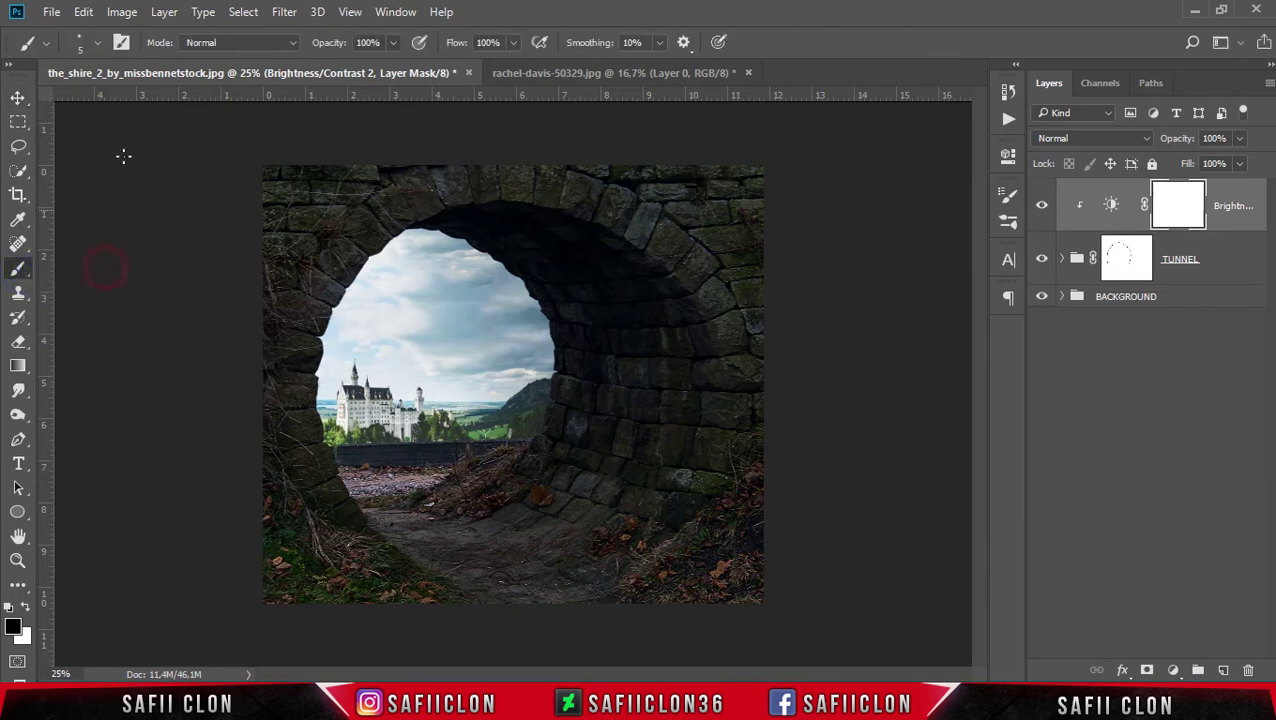
click(98, 46)
click(69, 252)
drag(139, 107, 163, 107)
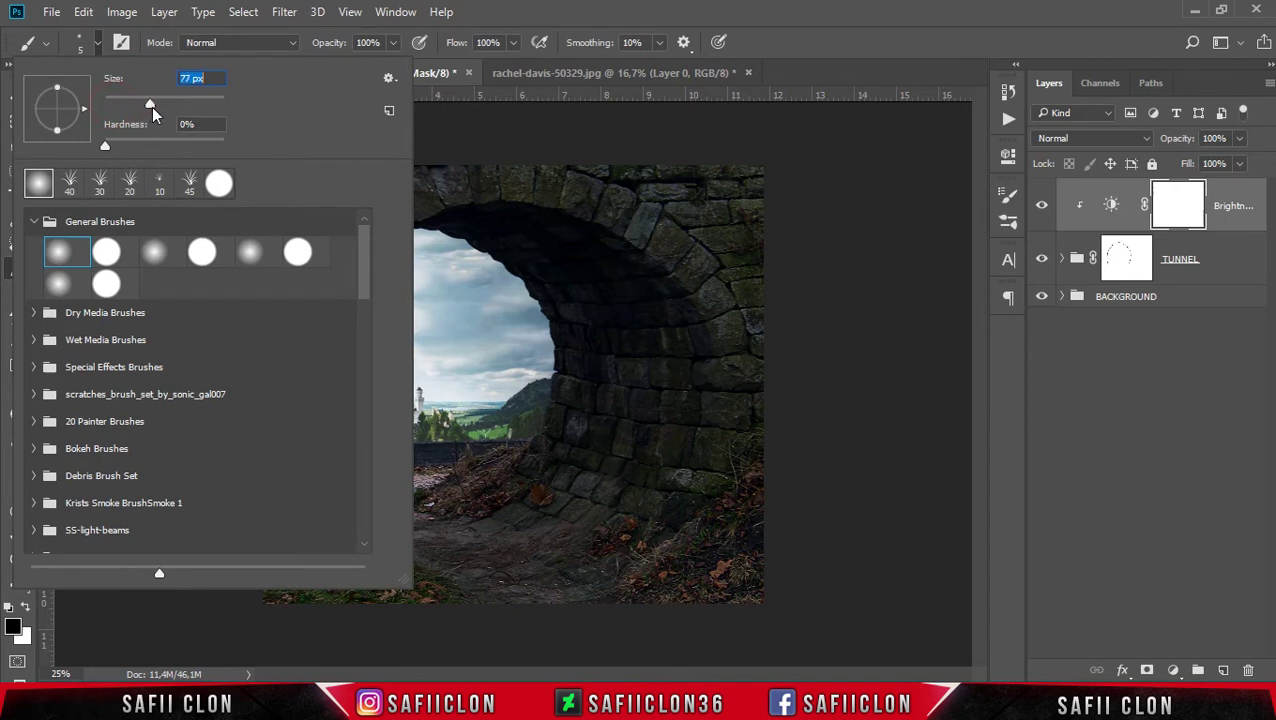
key(Return)
click(393, 42)
drag(341, 69, 331, 69)
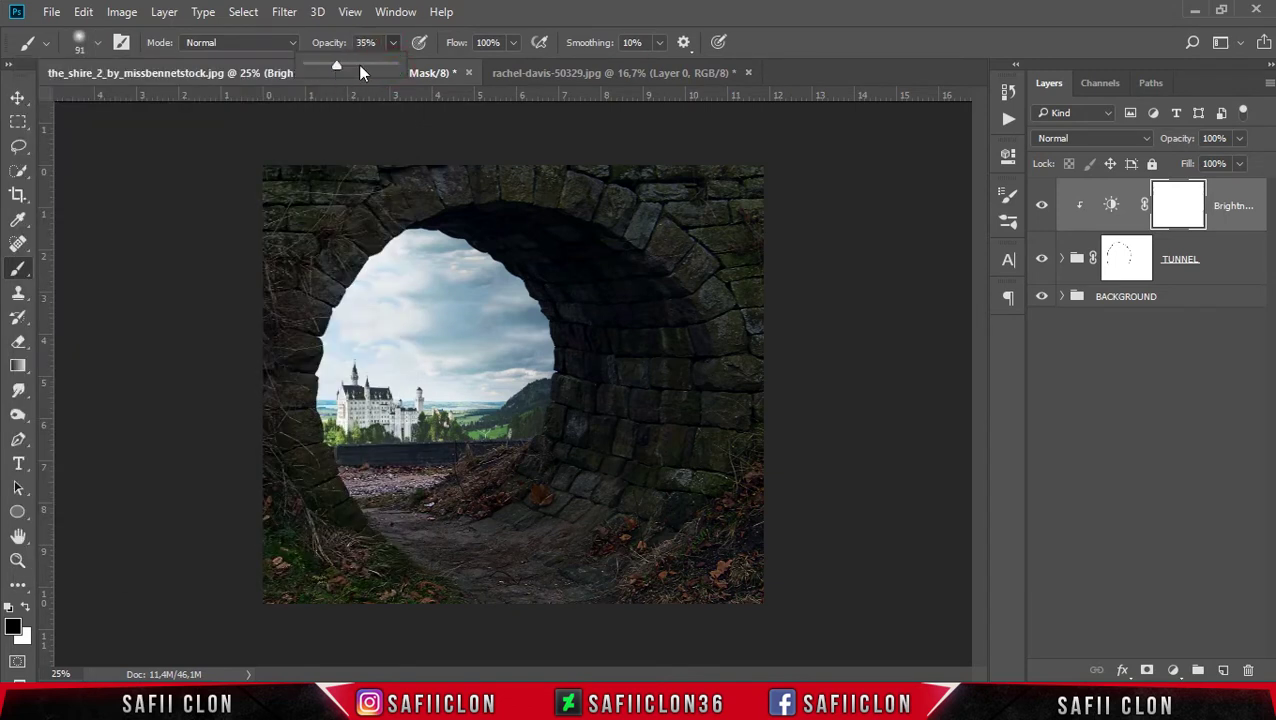
click(508, 18)
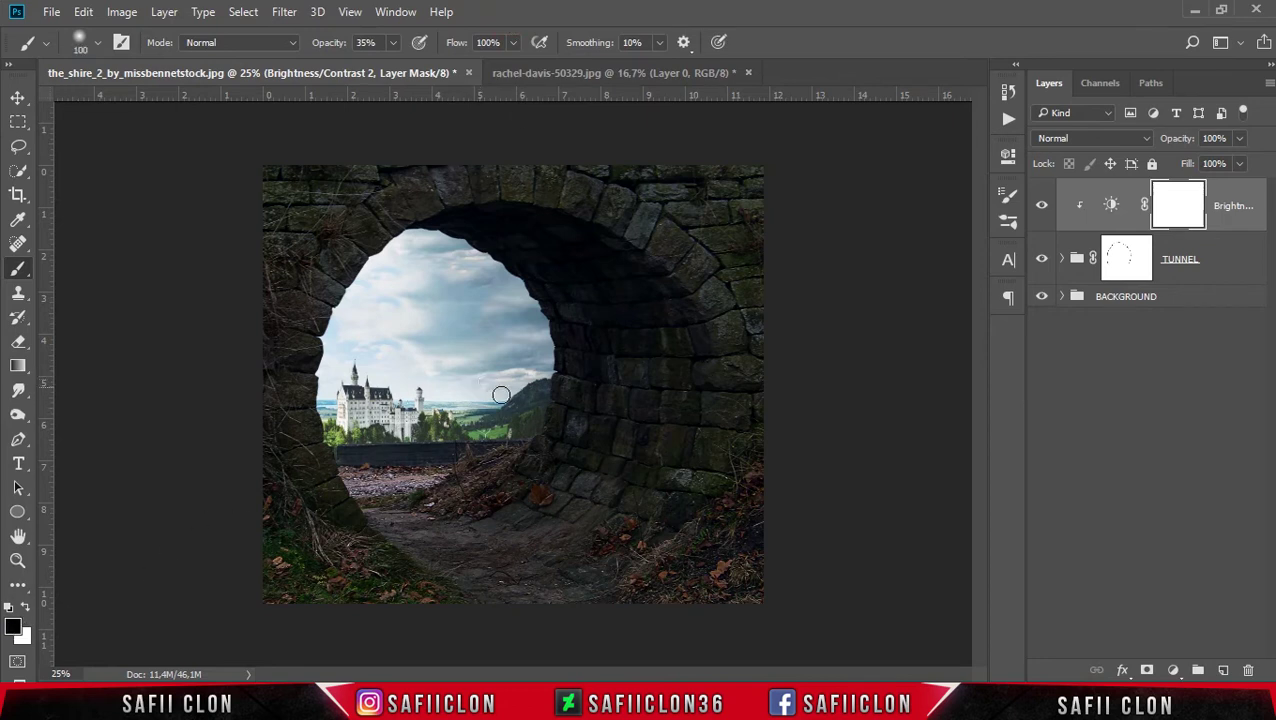
key(bracketright)
key(bracketright)
key(bracketright)
Paint black on the adjustment mask over the tunnel's inner walls, upper arch and lower sides.
click(476, 284)
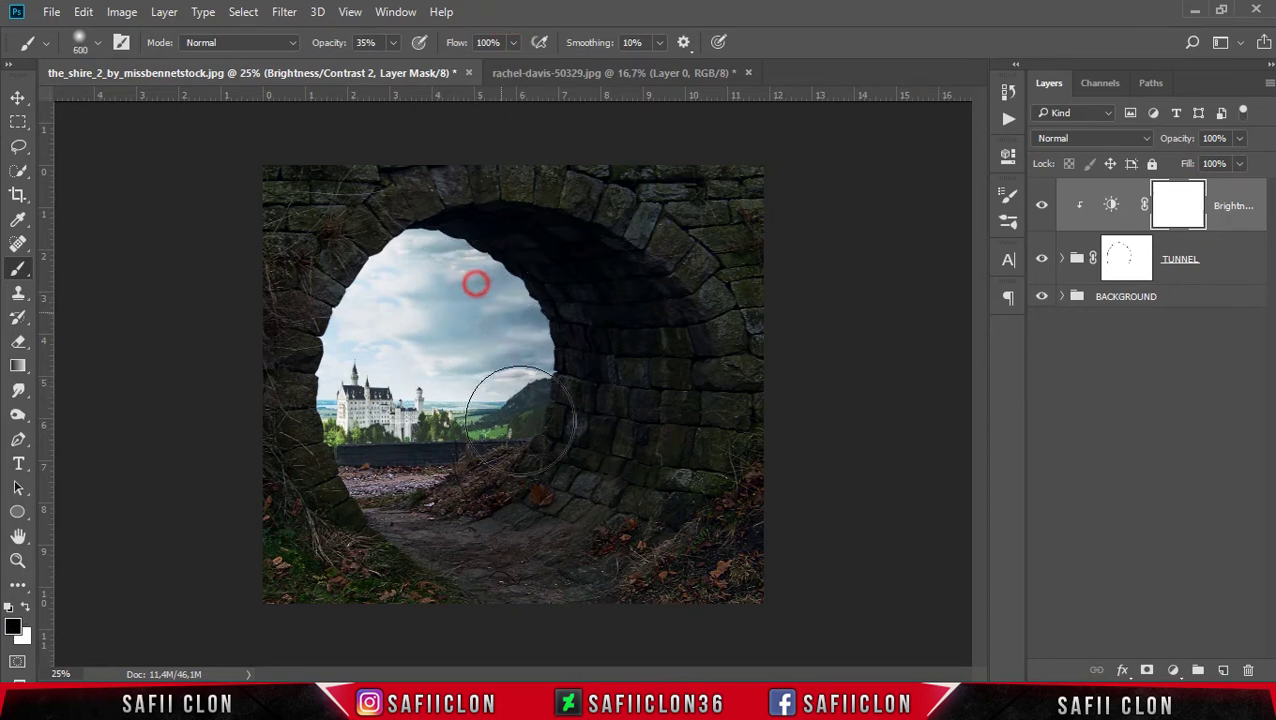
drag(520, 415, 513, 242)
drag(390, 372, 472, 505)
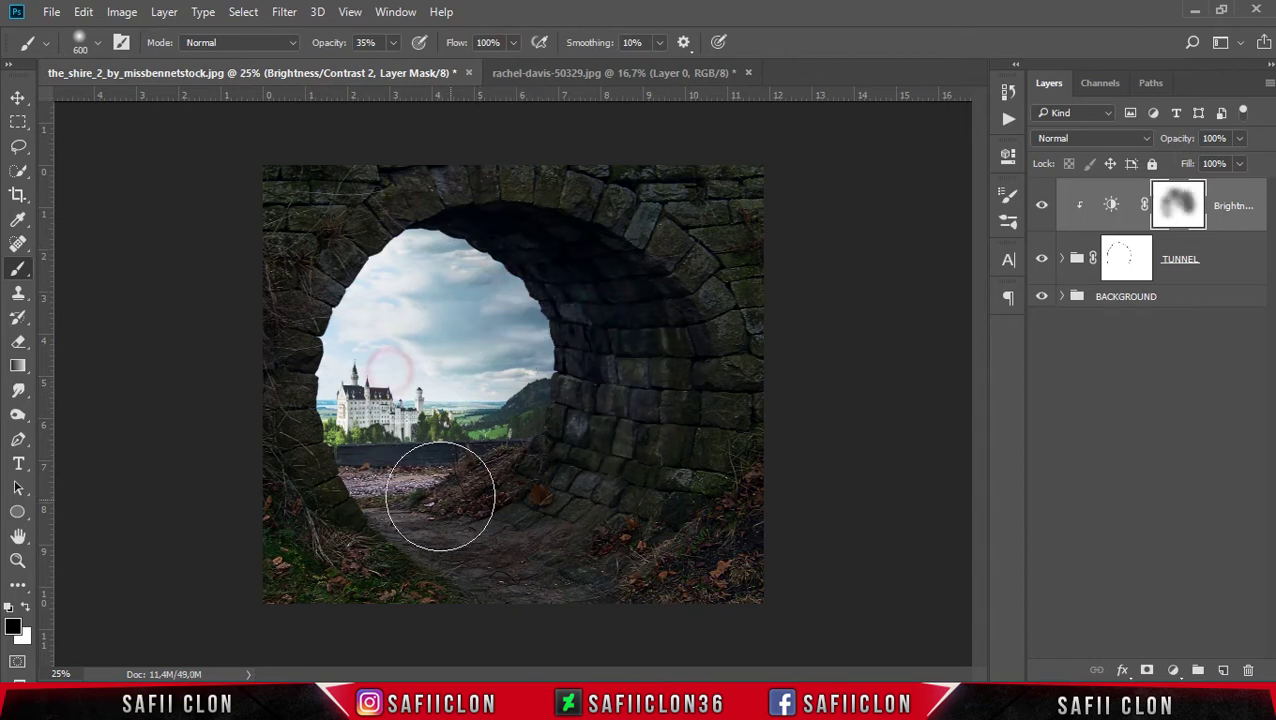
drag(584, 498, 433, 532)
key(bracketleft)
mouse_move(661, 342)
mouse_down()
mouse_move(607, 352)
mouse_move(509, 264)
mouse_move(545, 278)
mouse_up()
drag(630, 412, 545, 450)
drag(347, 373, 581, 563)
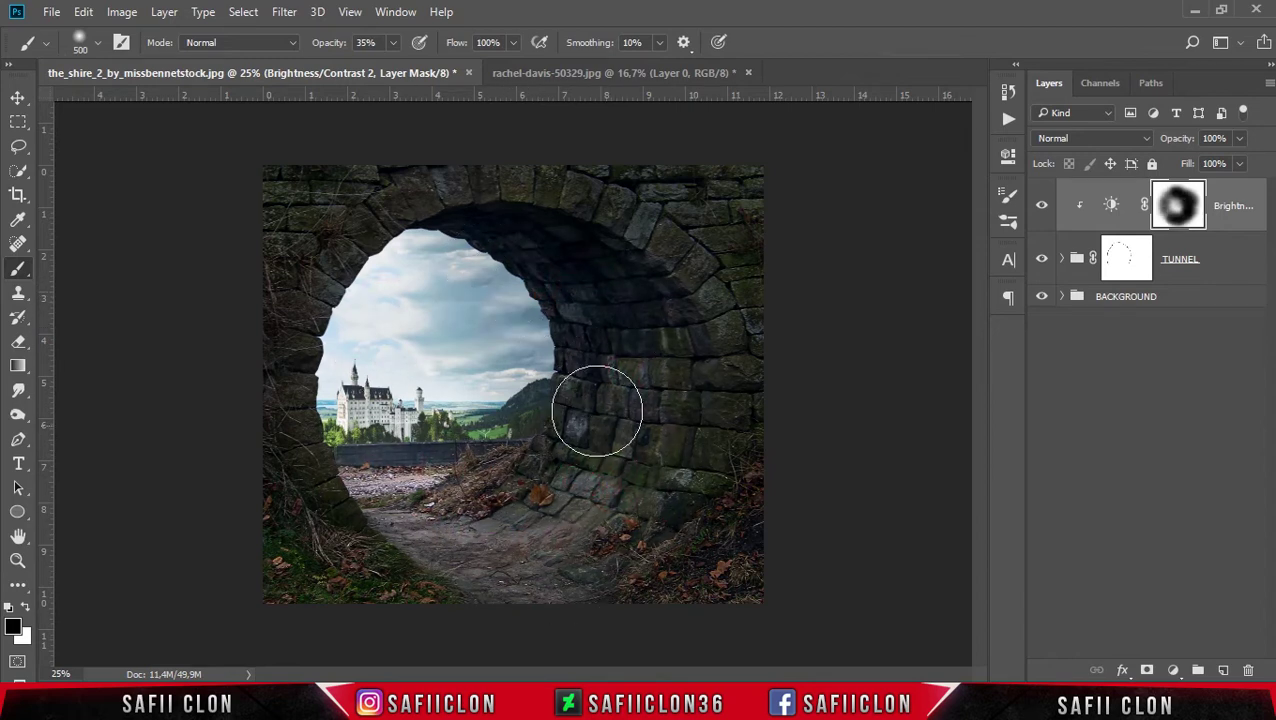
drag(621, 347, 620, 481)
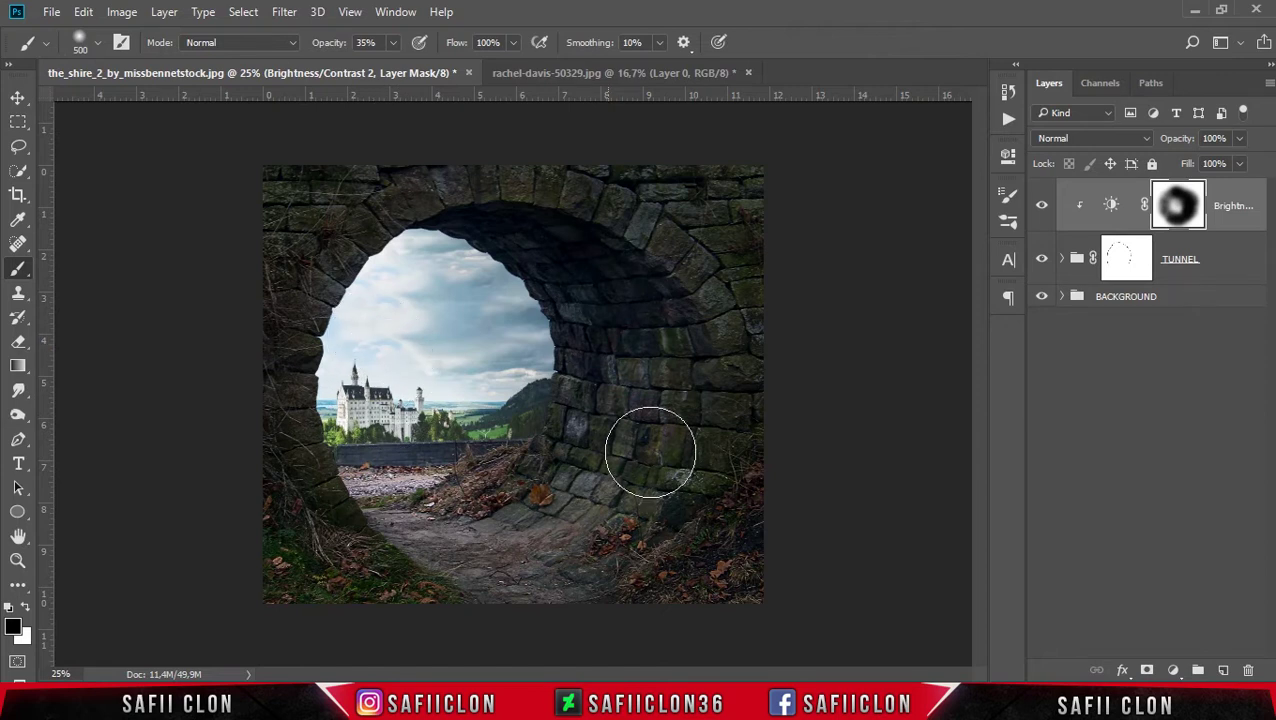
Compare the adjustment on and off, then mask it off the tunnel floor.
click(1042, 206)
click(1042, 206)
click(1042, 206)
click(1042, 206)
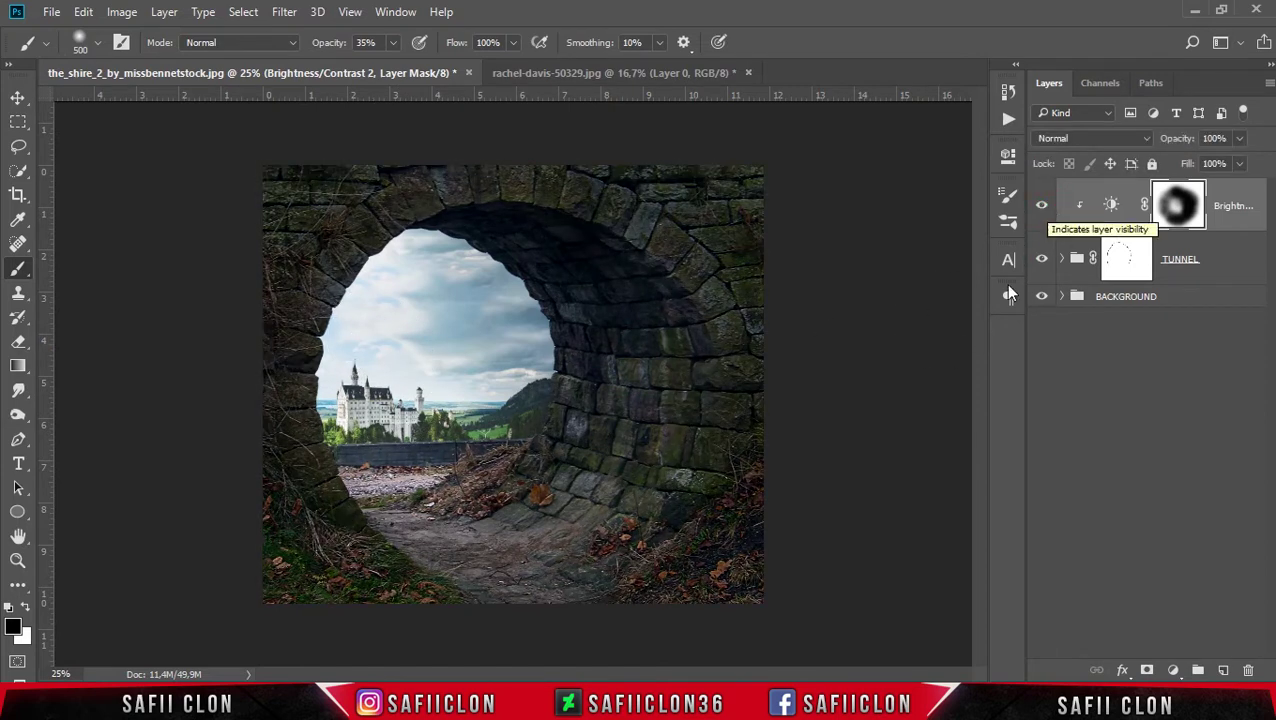
drag(555, 555, 603, 555)
click(521, 598)
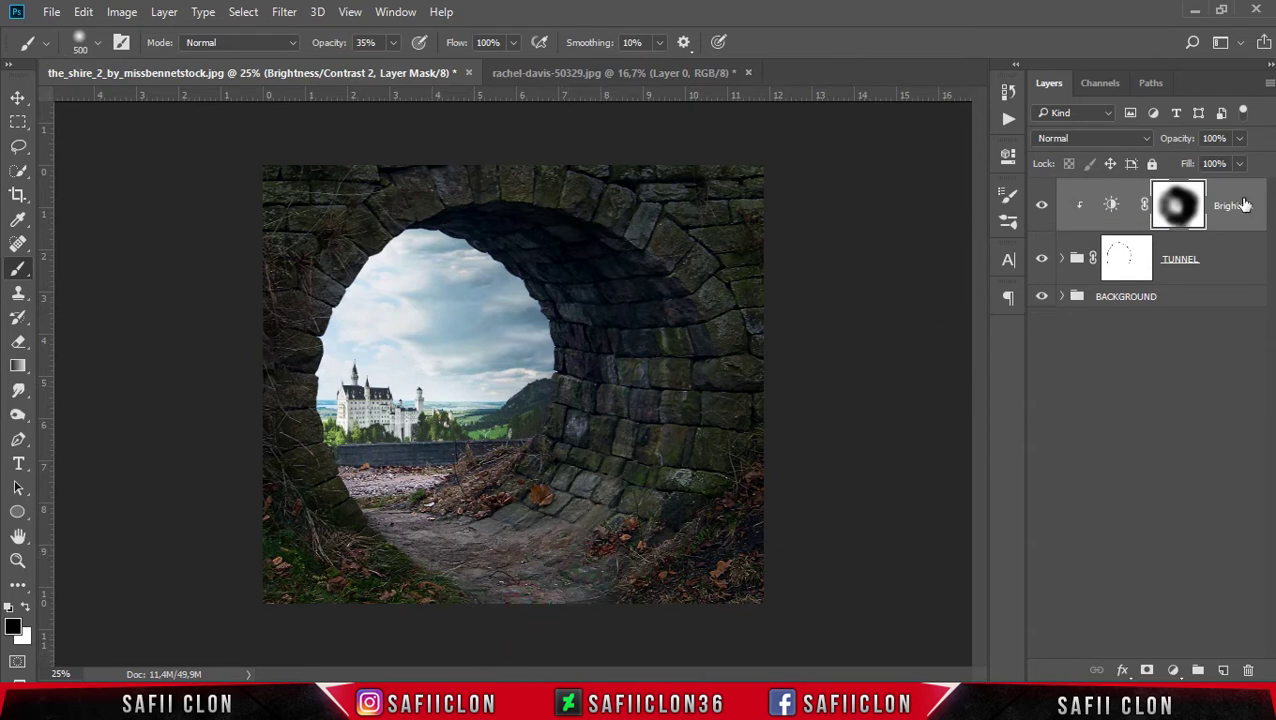
key(ctrl+2)
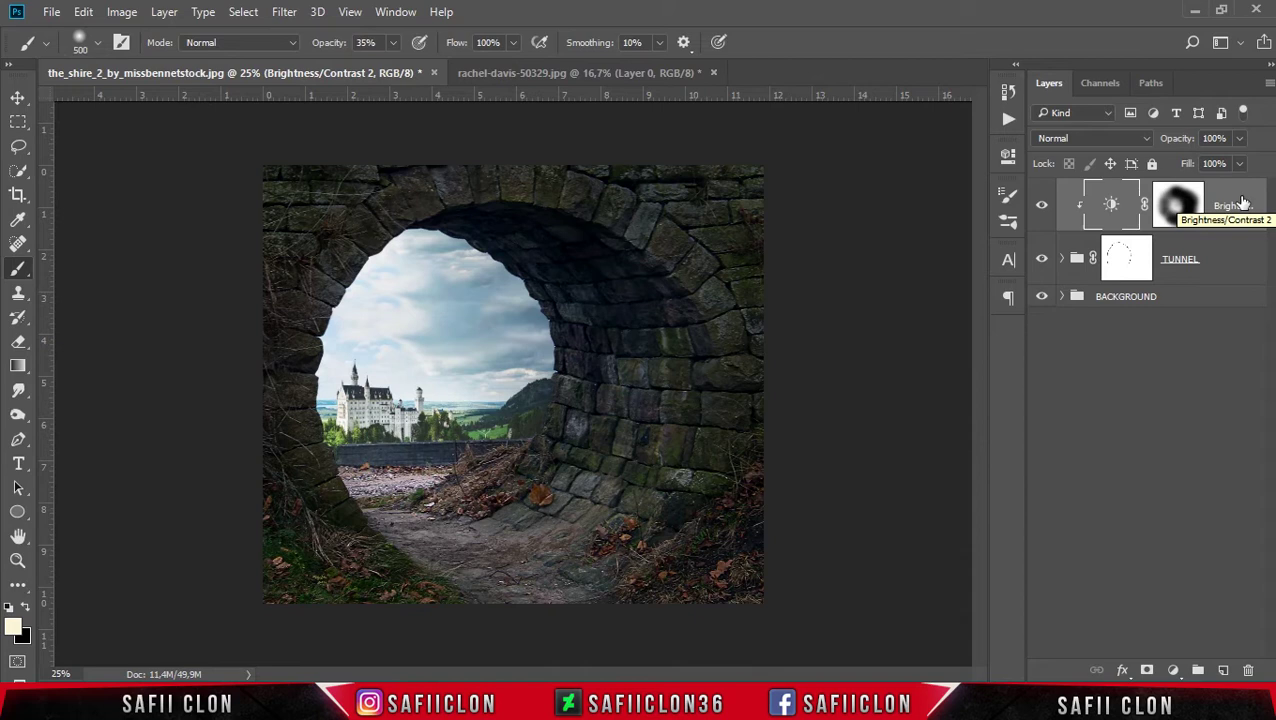
Create Layer 2 and clip it to Brightness/Contrast 2.
click(1224, 671)
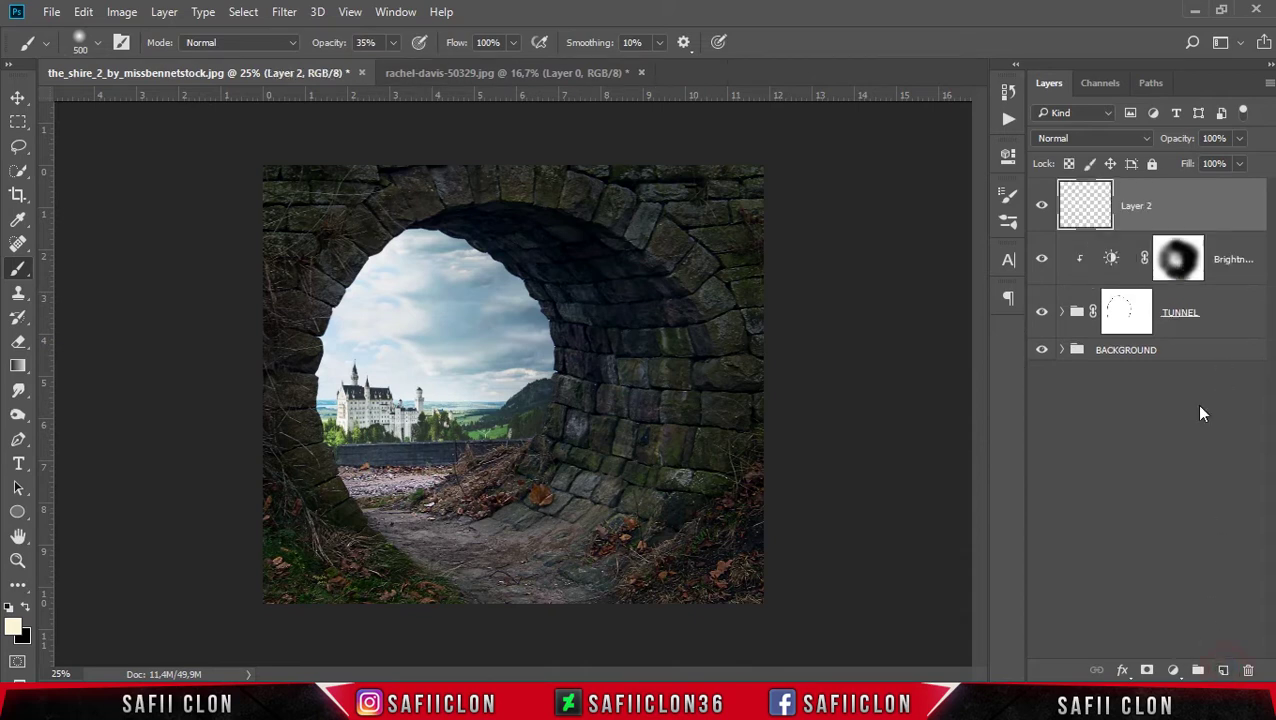
right_click(1183, 213)
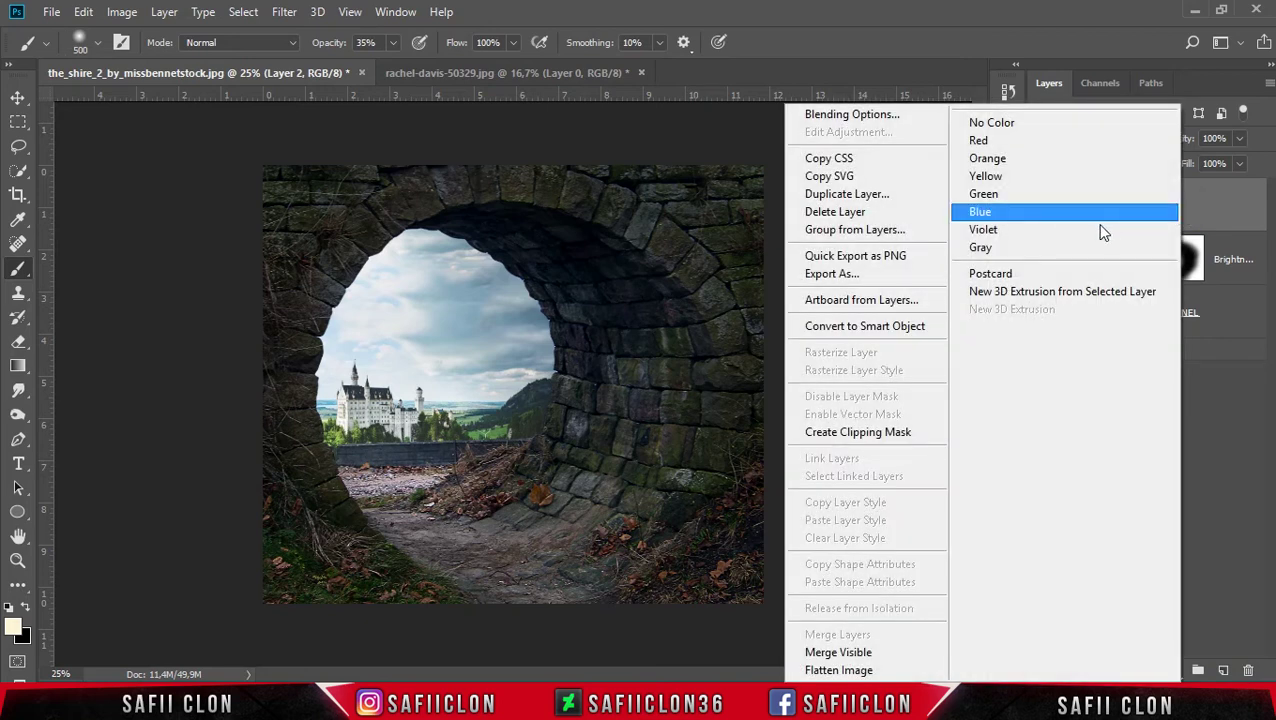
click(897, 431)
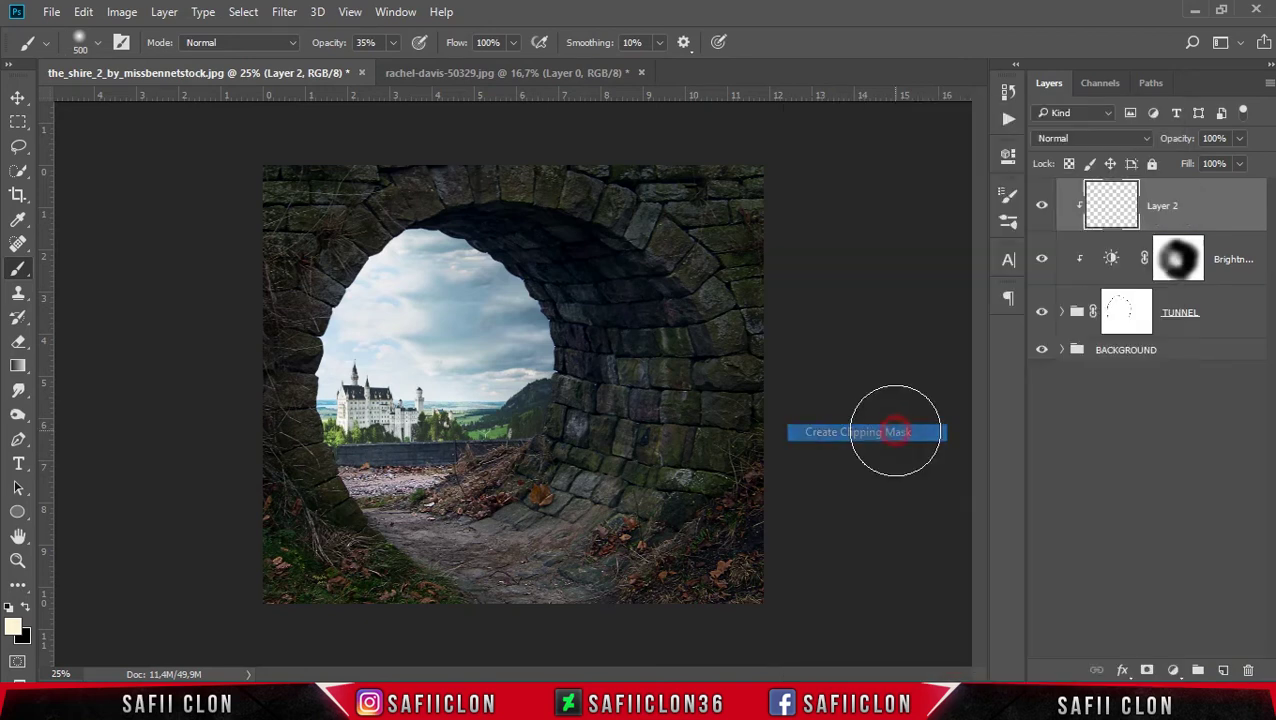
Fill Layer 2 with 50% gray and set its blend mode to Overlay.
click(83, 11)
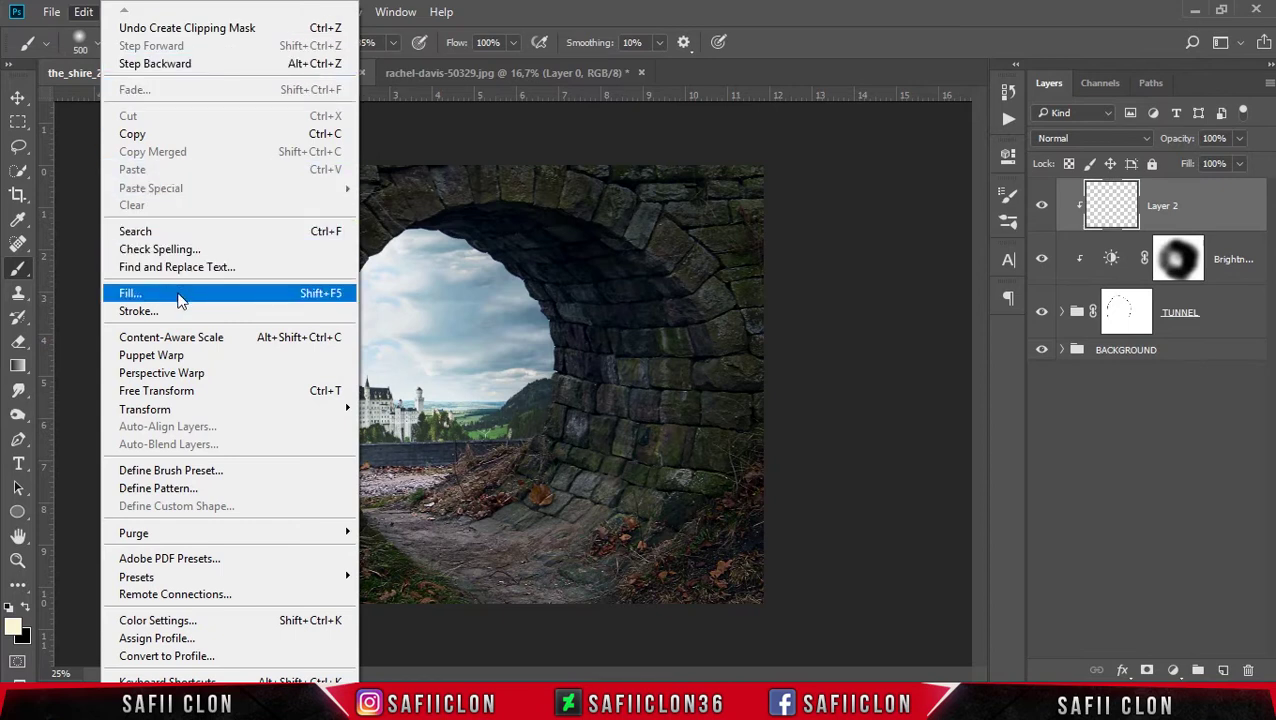
click(177, 296)
click(667, 190)
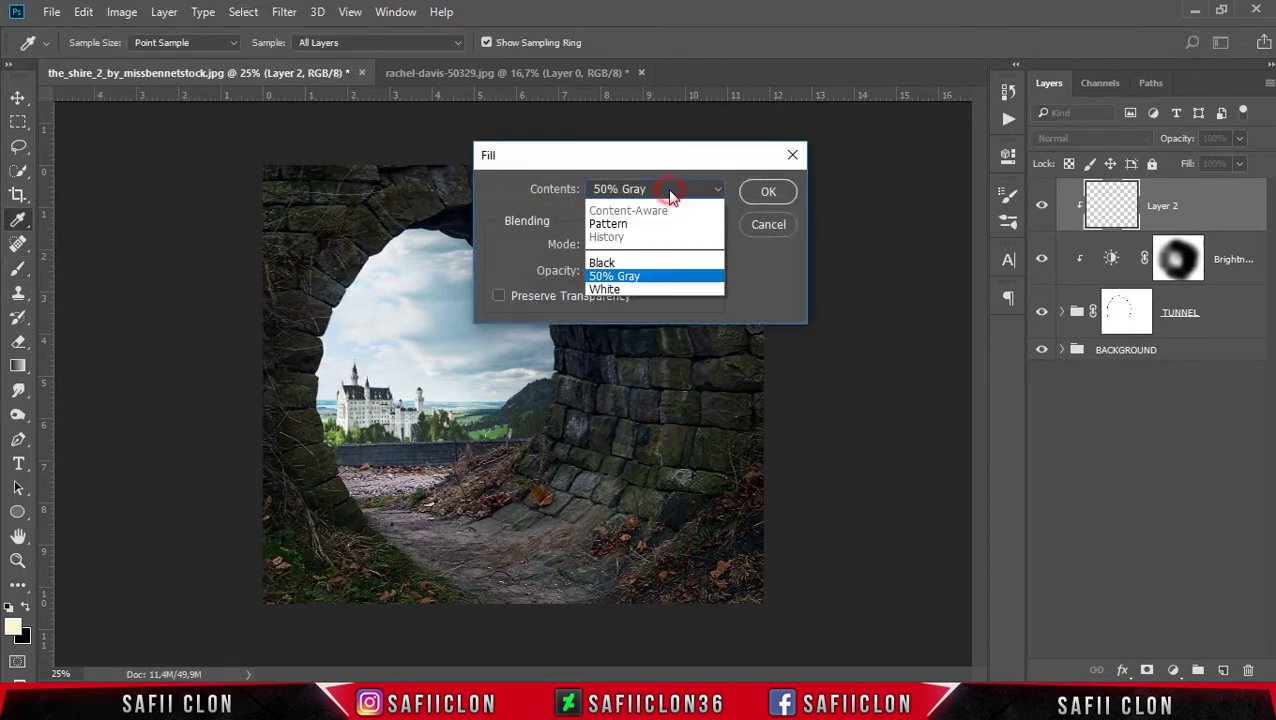
click(637, 328)
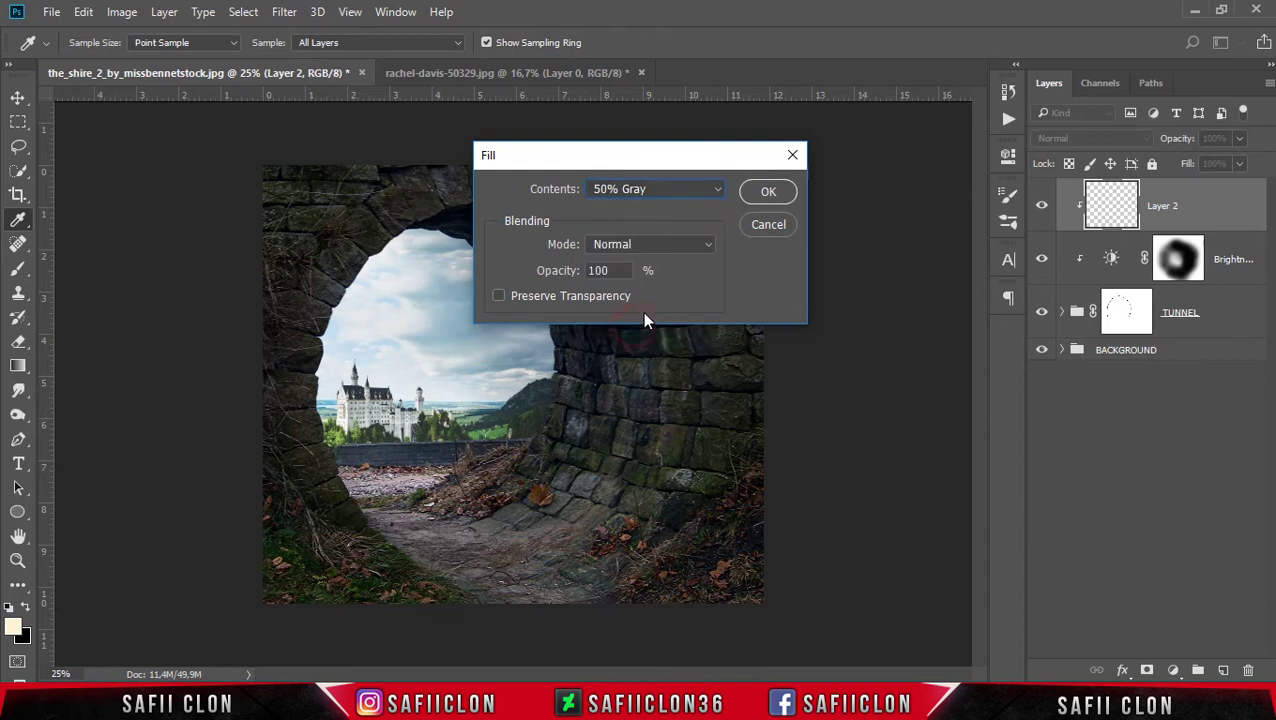
click(770, 192)
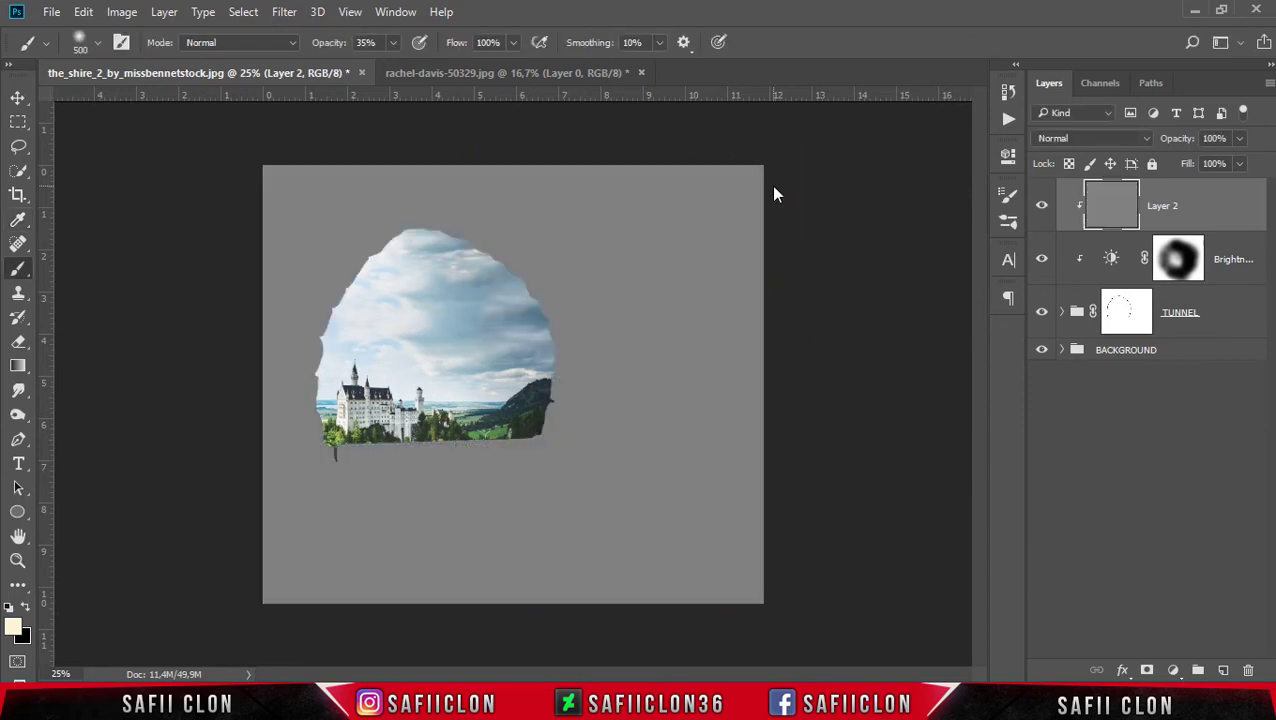
click(1118, 141)
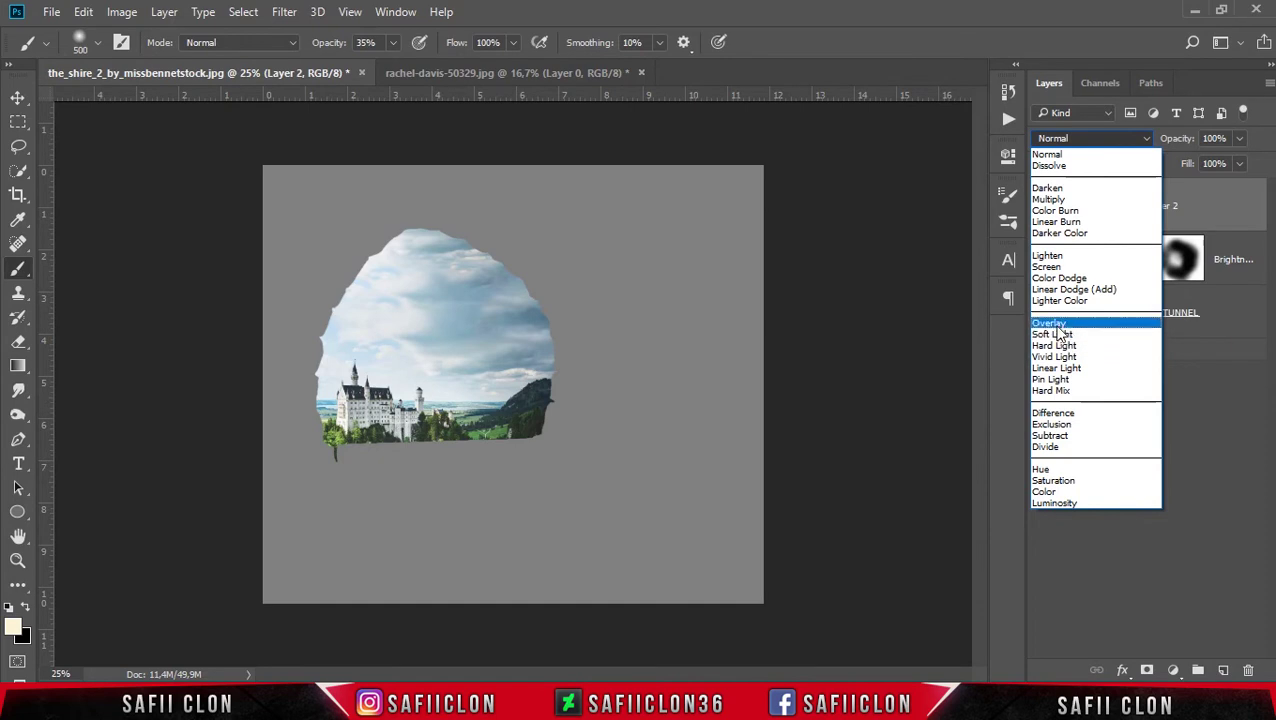
click(1091, 325)
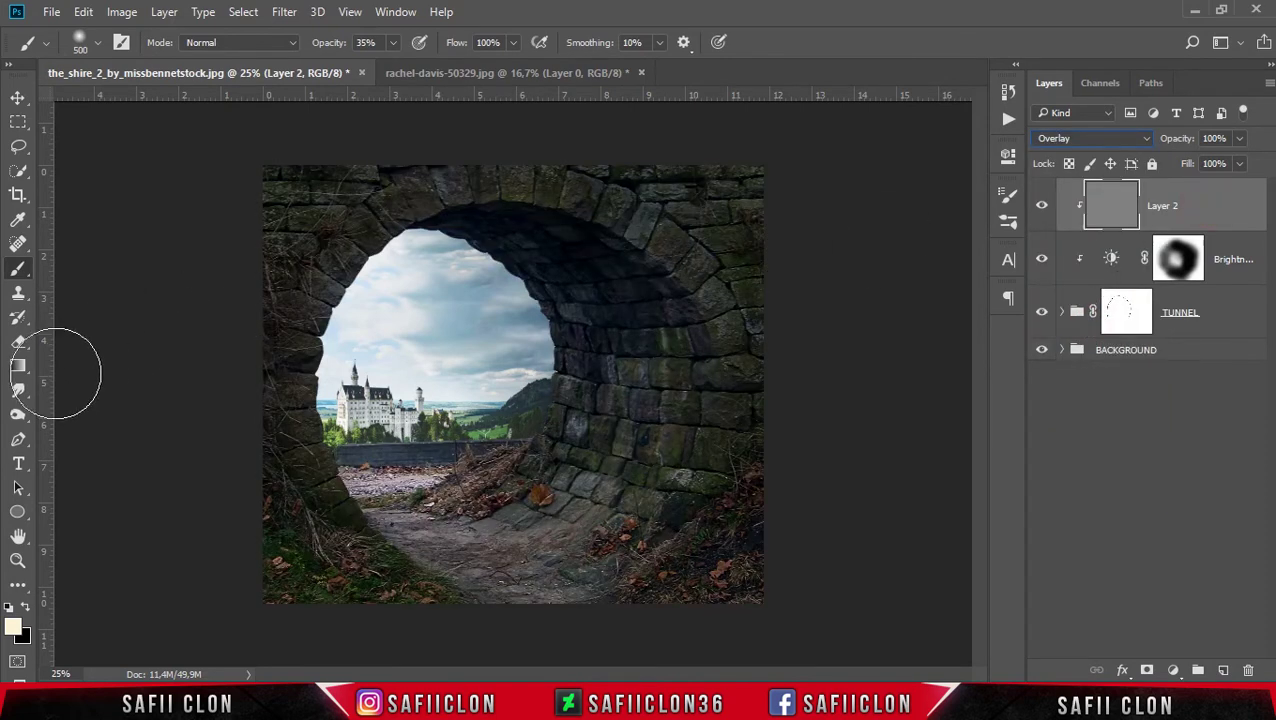
Select the Dodge tool with Midtones range and about 23% exposure.
click(18, 413)
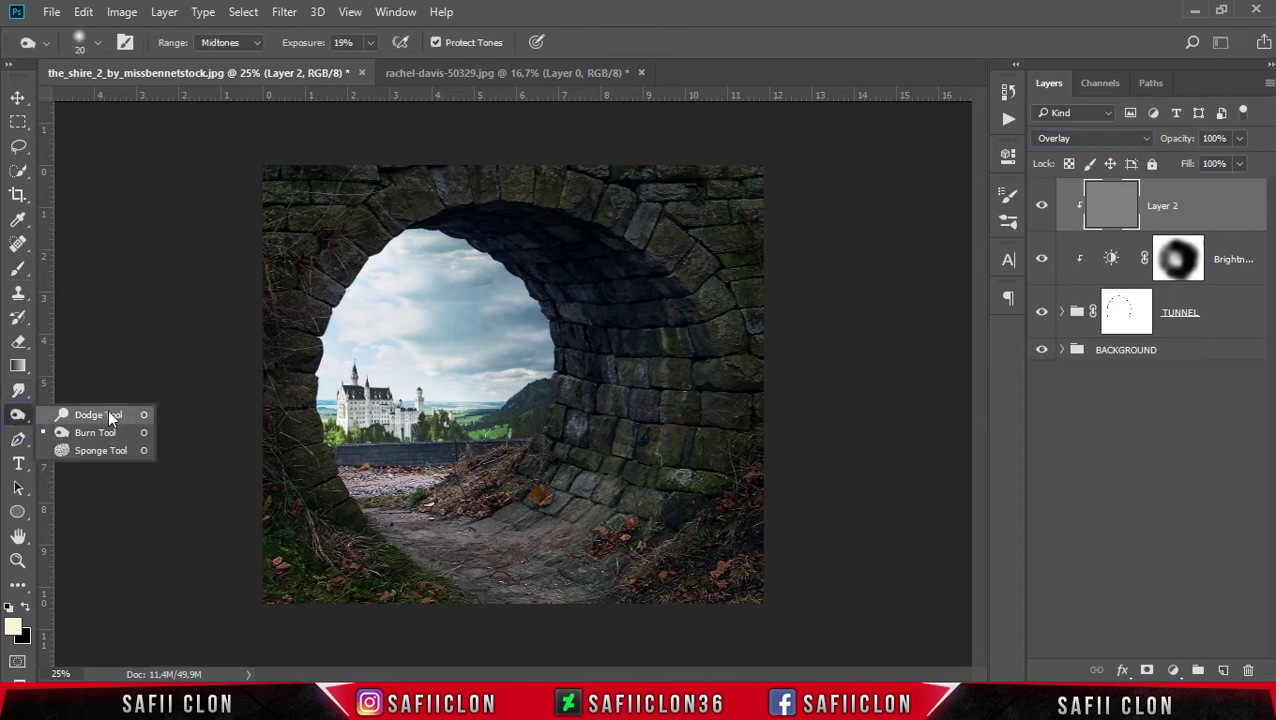
click(100, 415)
scroll(465, 342, up, 1)
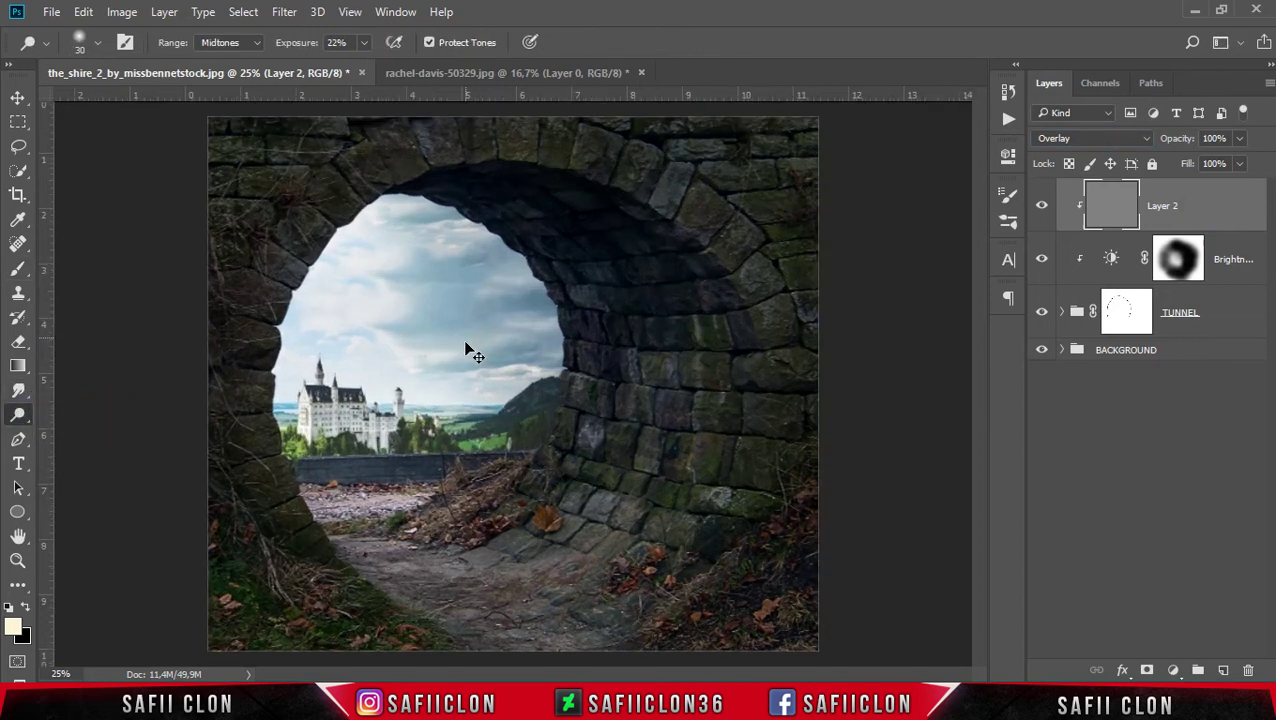
scroll(465, 342, up, 1)
scroll(462, 340, up, 1)
scroll(458, 320, up, 1)
scroll(456, 314, up, 1)
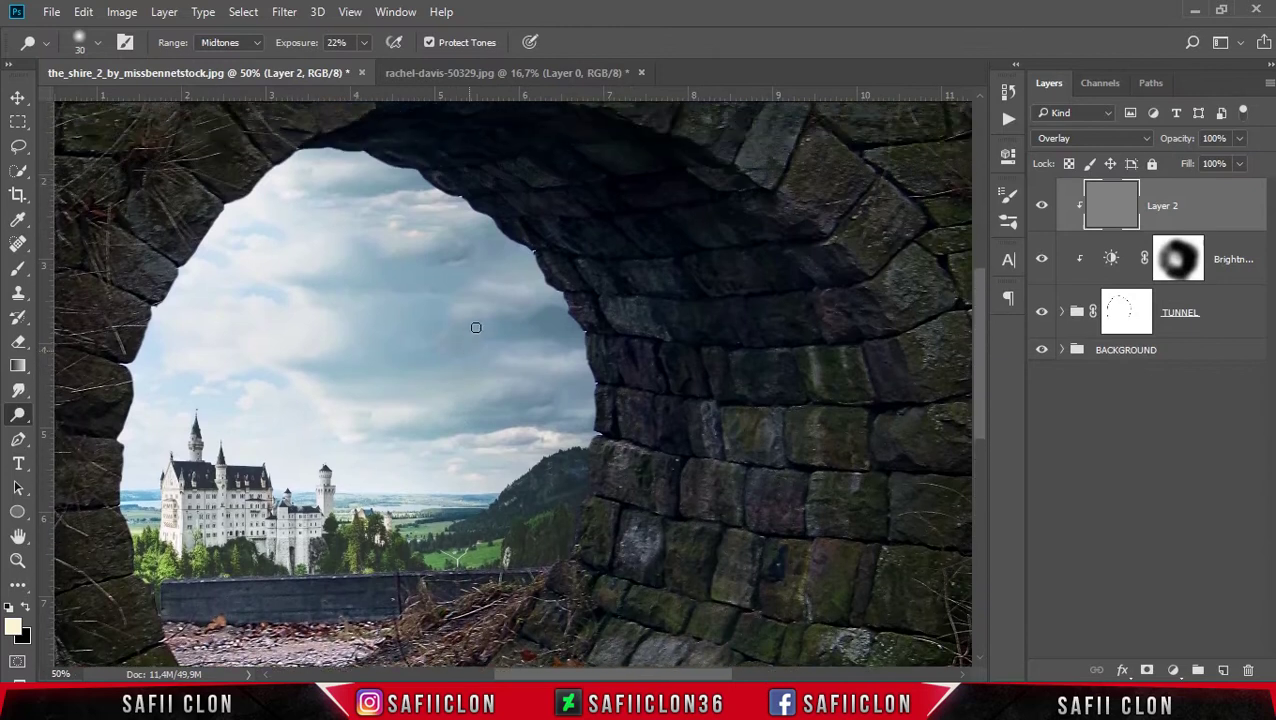
scroll(456, 314, up, 1)
scroll(456, 314, up, 1)
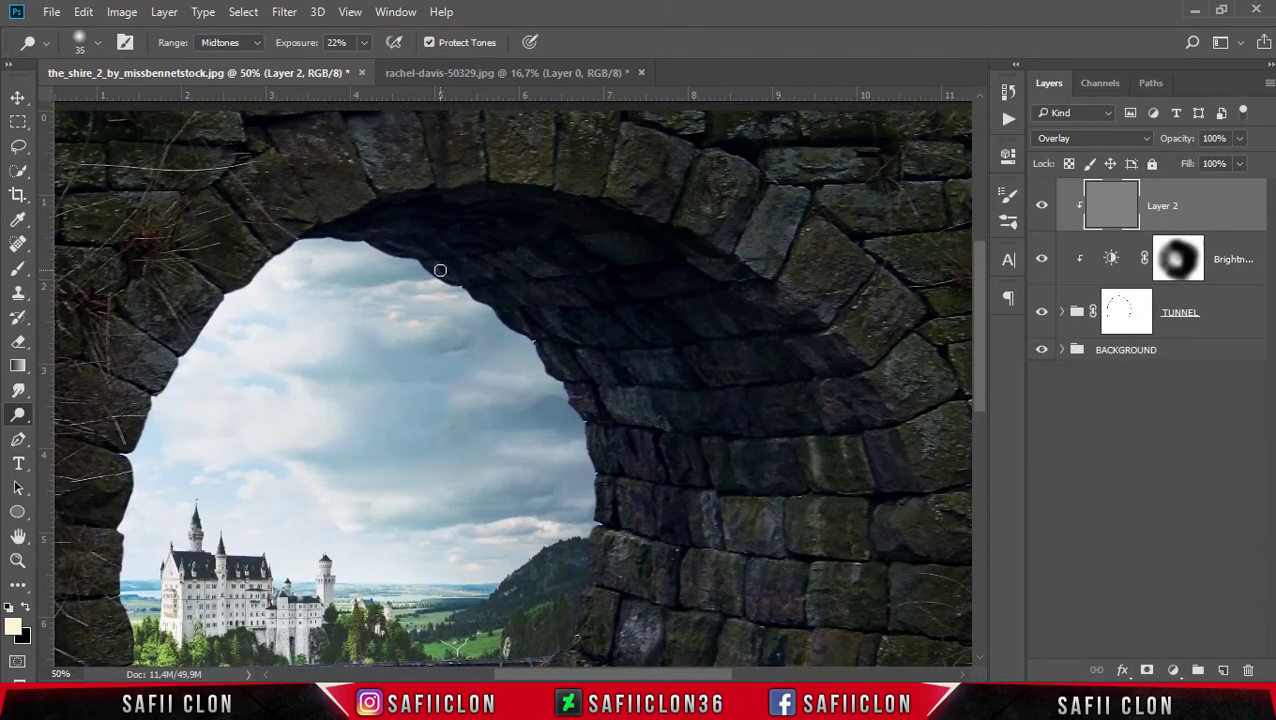
click(98, 44)
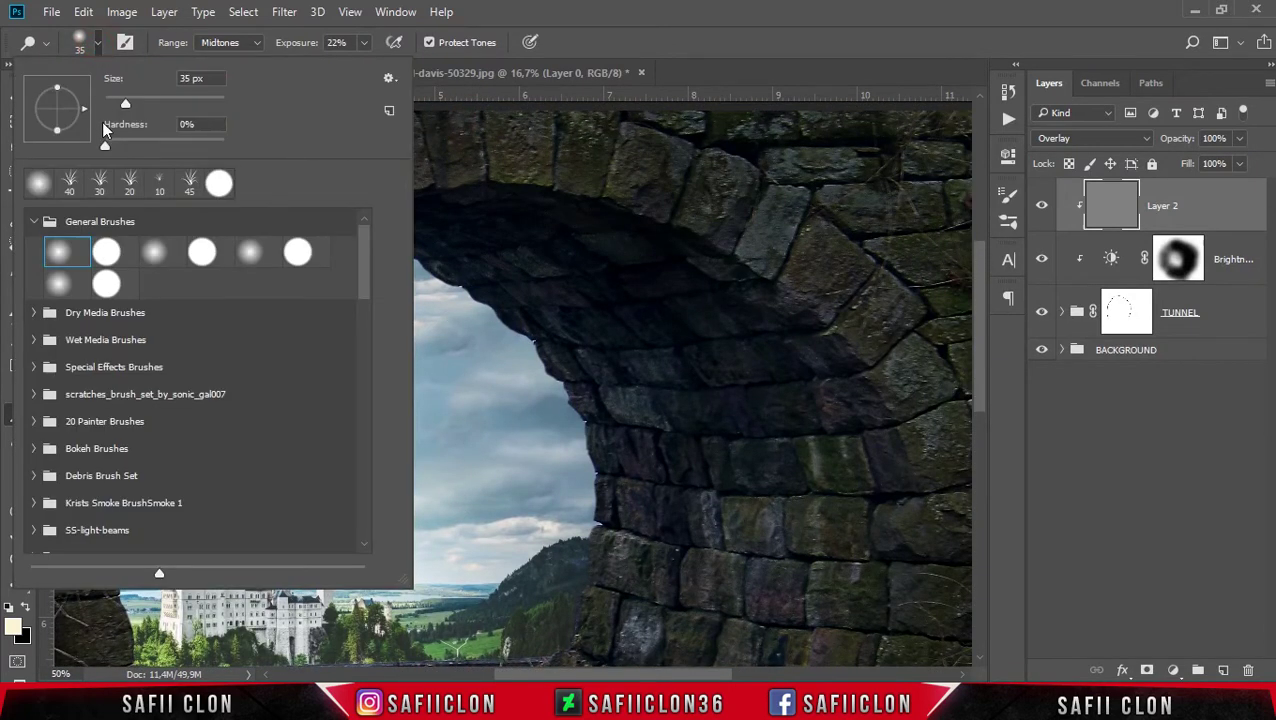
click(364, 44)
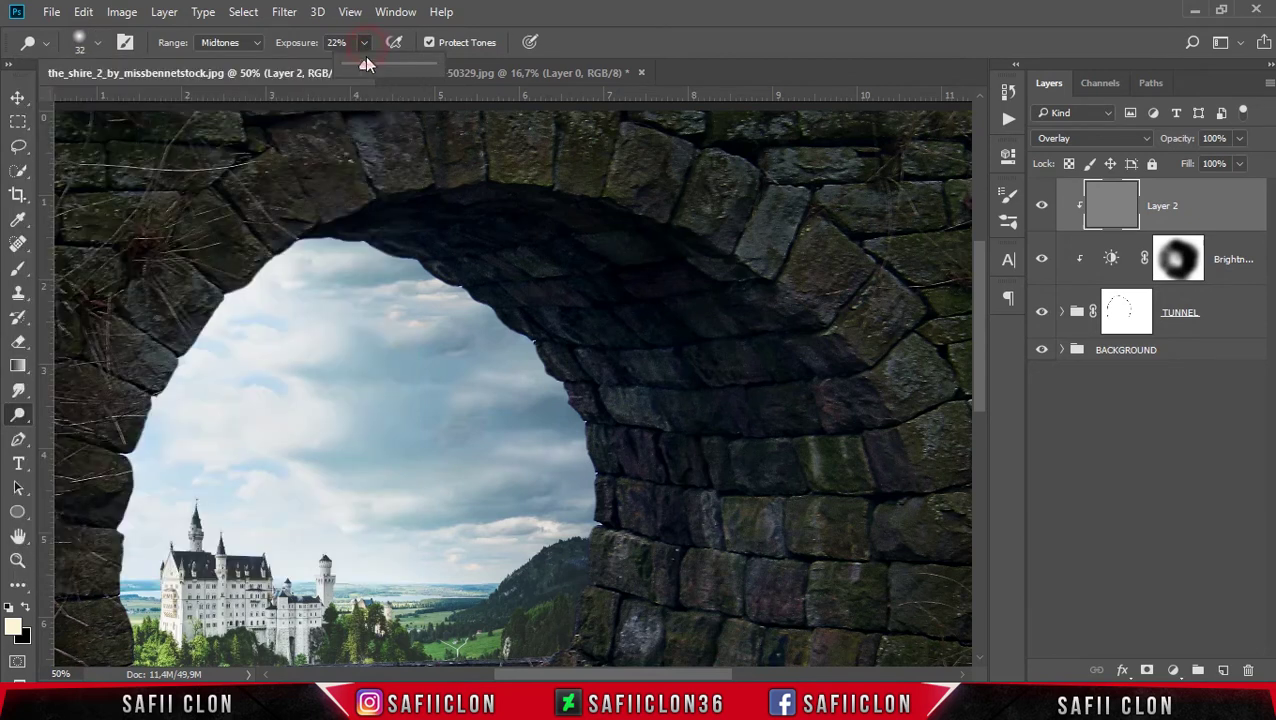
Dodge highlights along the arch's inner and underside edges and nearby stones.
click(416, 255)
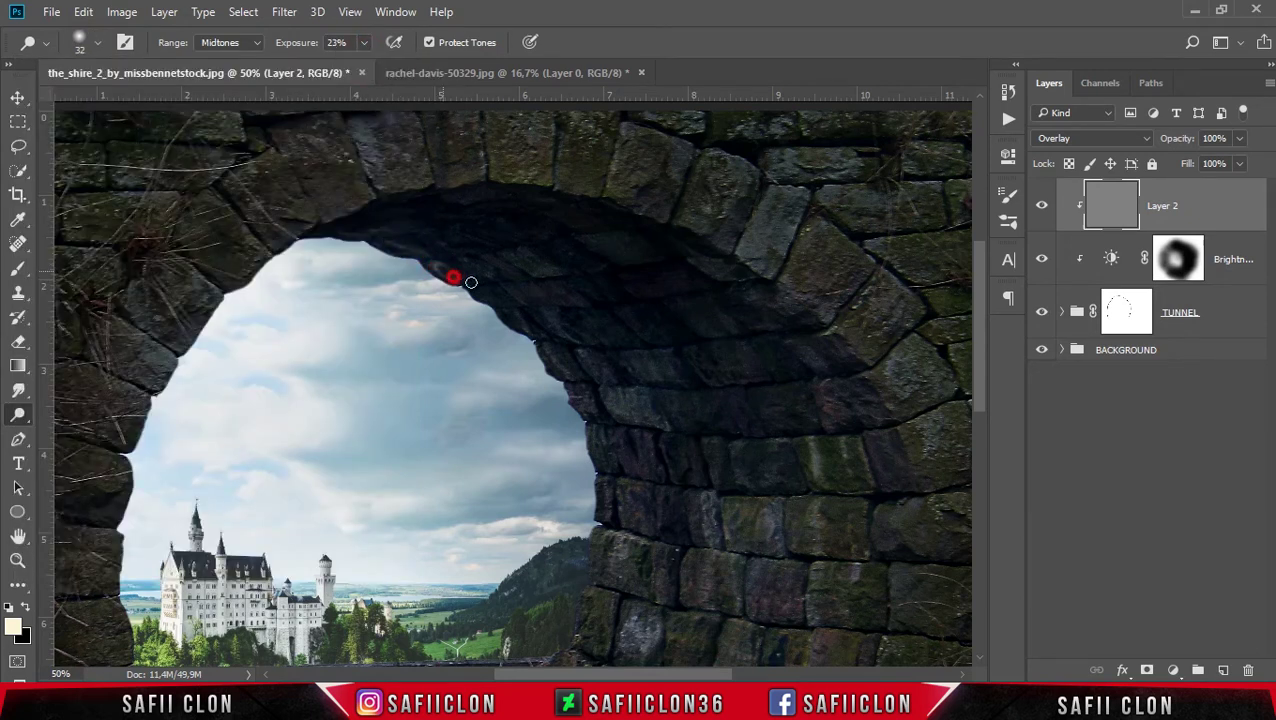
key([)
click(604, 236)
click(561, 322)
click(525, 330)
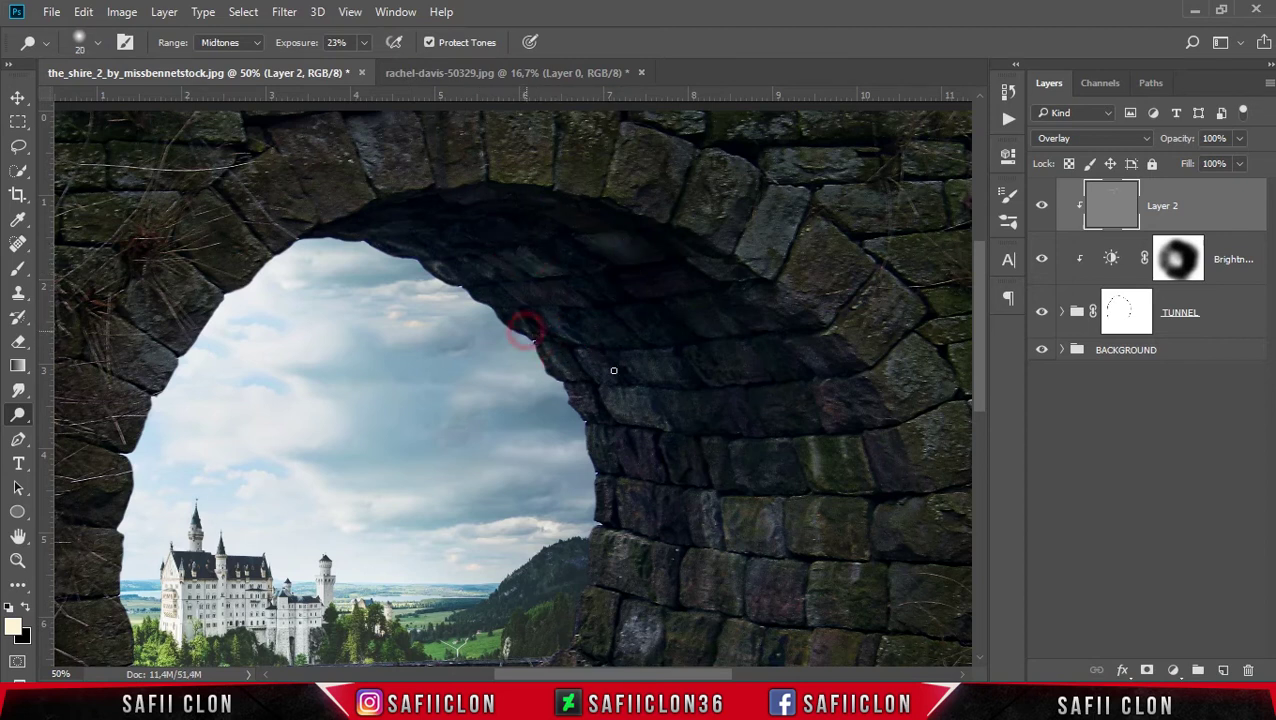
click(644, 413)
key(])
click(330, 270)
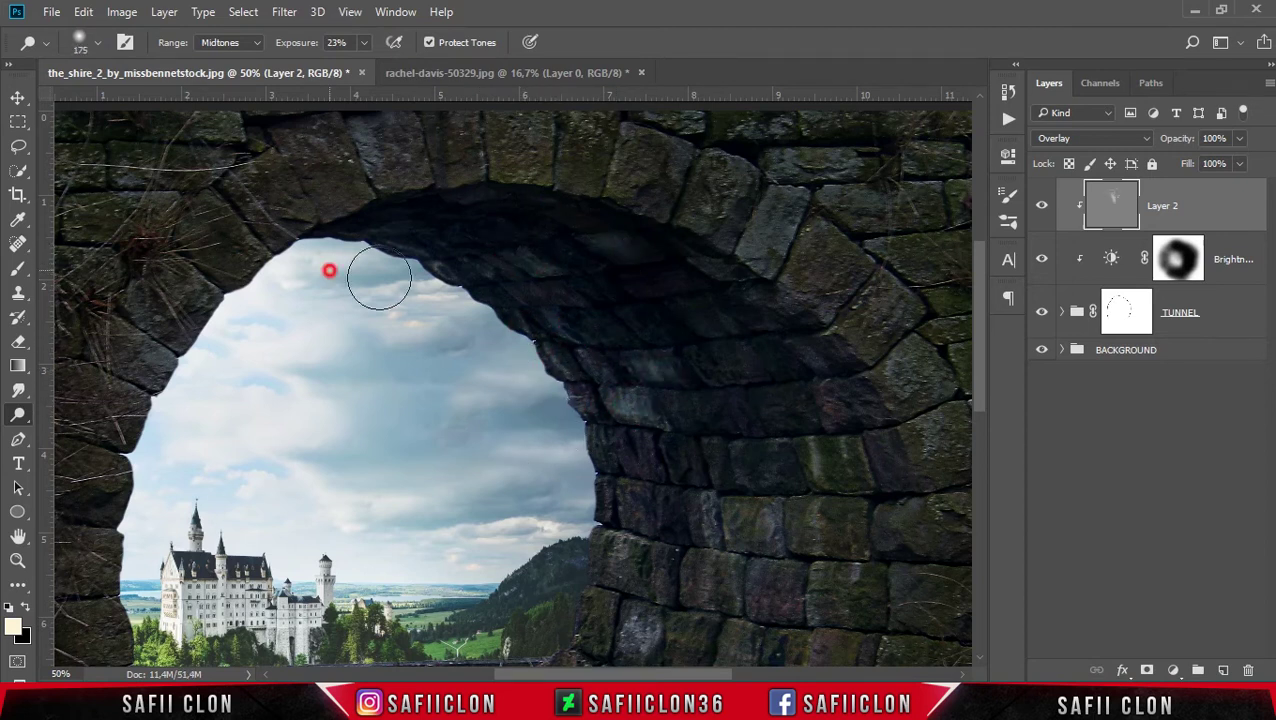
click(735, 361)
key([)
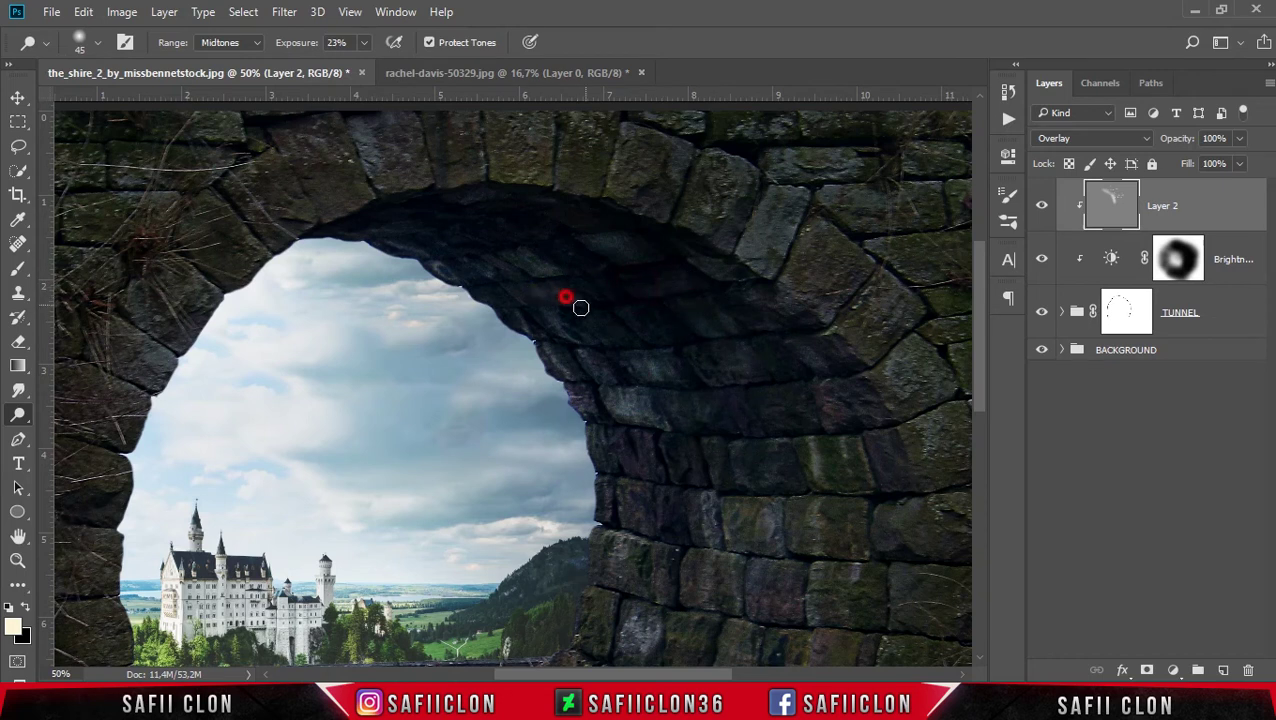
scroll(580, 307, down, 2)
click(648, 398)
click(777, 381)
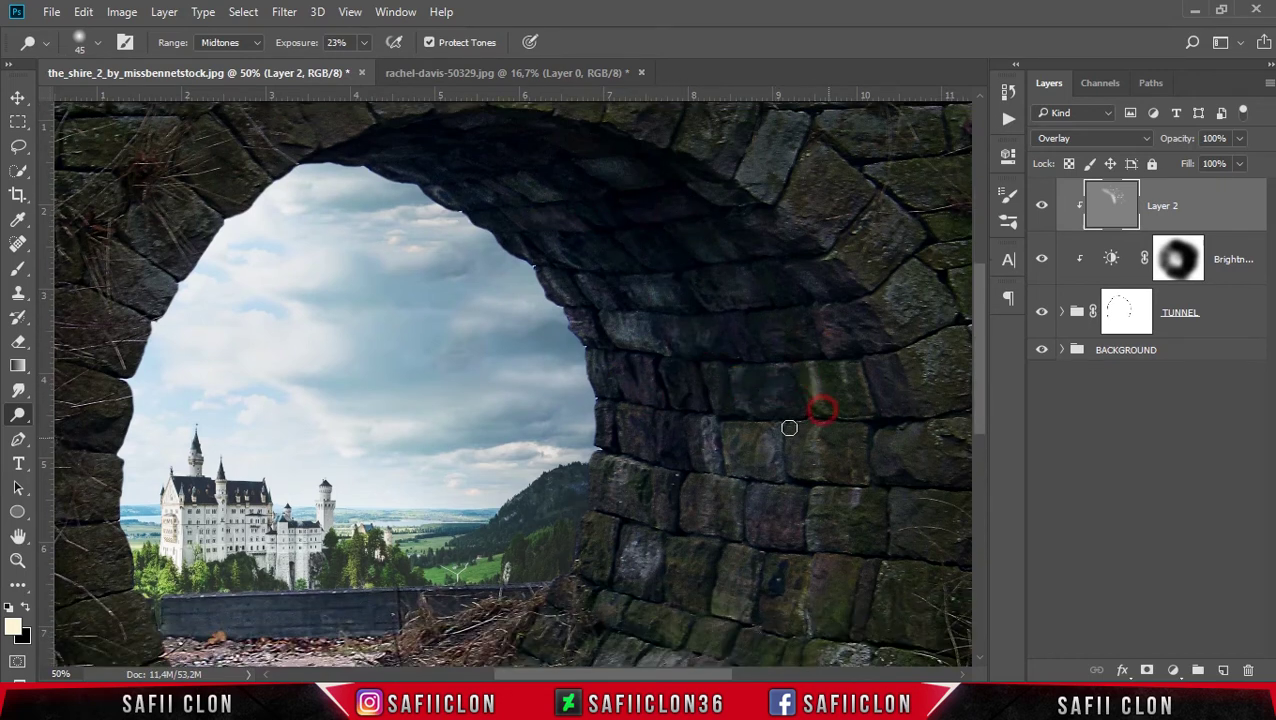
scroll(789, 428, down, 5)
key(])
key(])
key(])
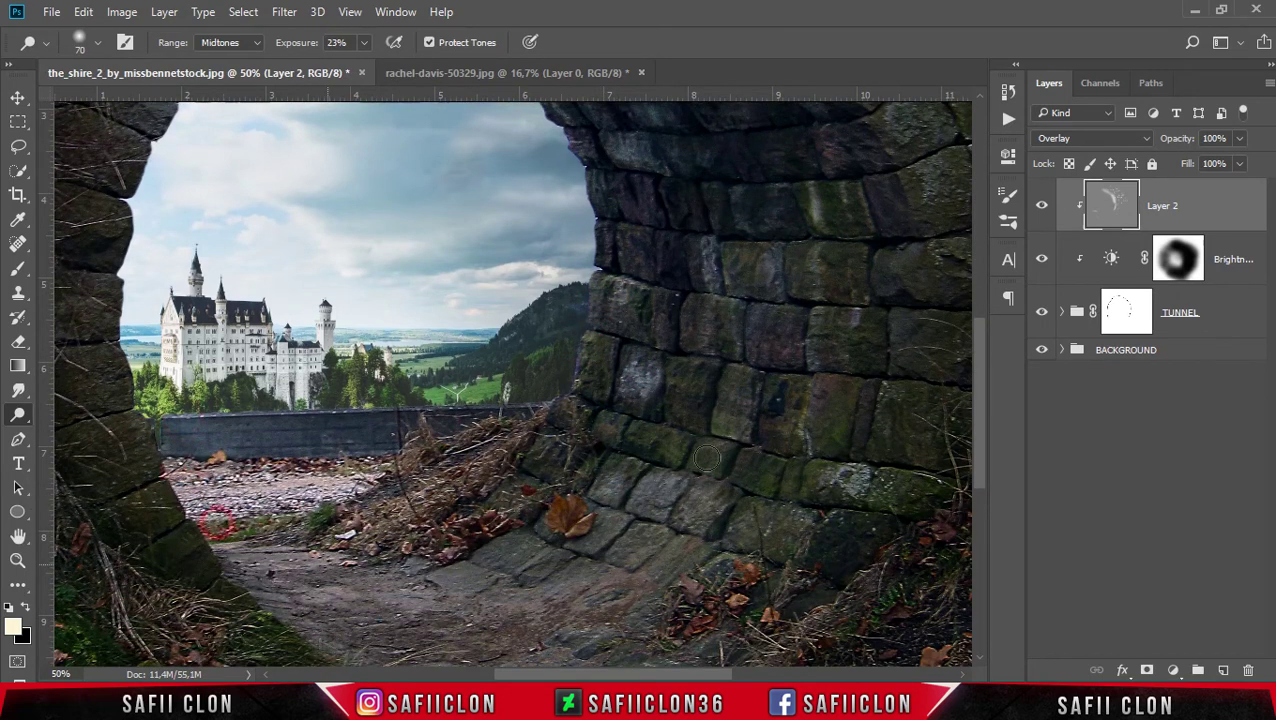
scroll(706, 458, up, 6)
key([)
key([)
key([)
Dodge the top edge of the arch and its upper stones.
click(698, 237)
scroll(899, 429, down, 4)
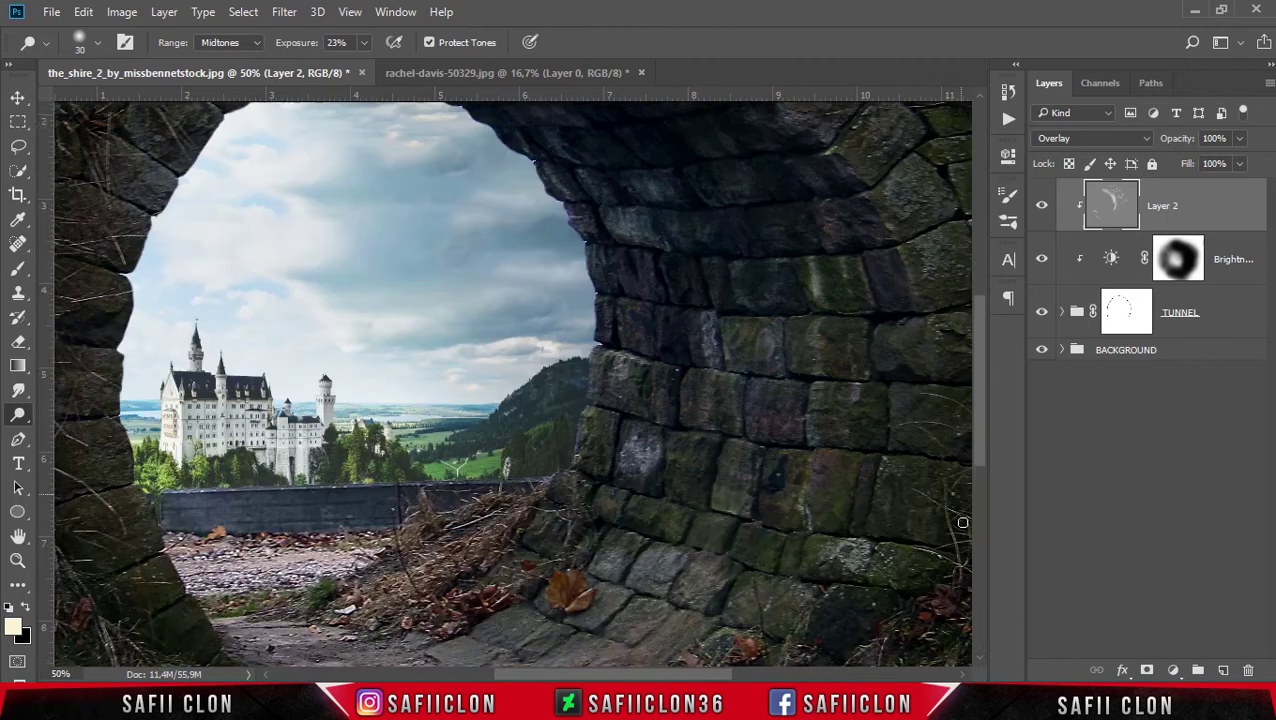
scroll(760, 340, up, 4)
scroll(680, 280, up, 2)
key(])
key(])
key(])
click(636, 207)
key([)
key([)
key([)
click(729, 294)
click(793, 239)
click(527, 185)
click(325, 188)
click(120, 236)
Check the dodging by toggling Layer 2, then lighten the right wall stones and upper-right arch.
scroll(500, 350, down, 2)
click(1040, 205)
scroll(880, 300, down, 4)
click(877, 216)
click(920, 134)
click(538, 330)
key(ctrl+minus)
key(ctrl+minus)
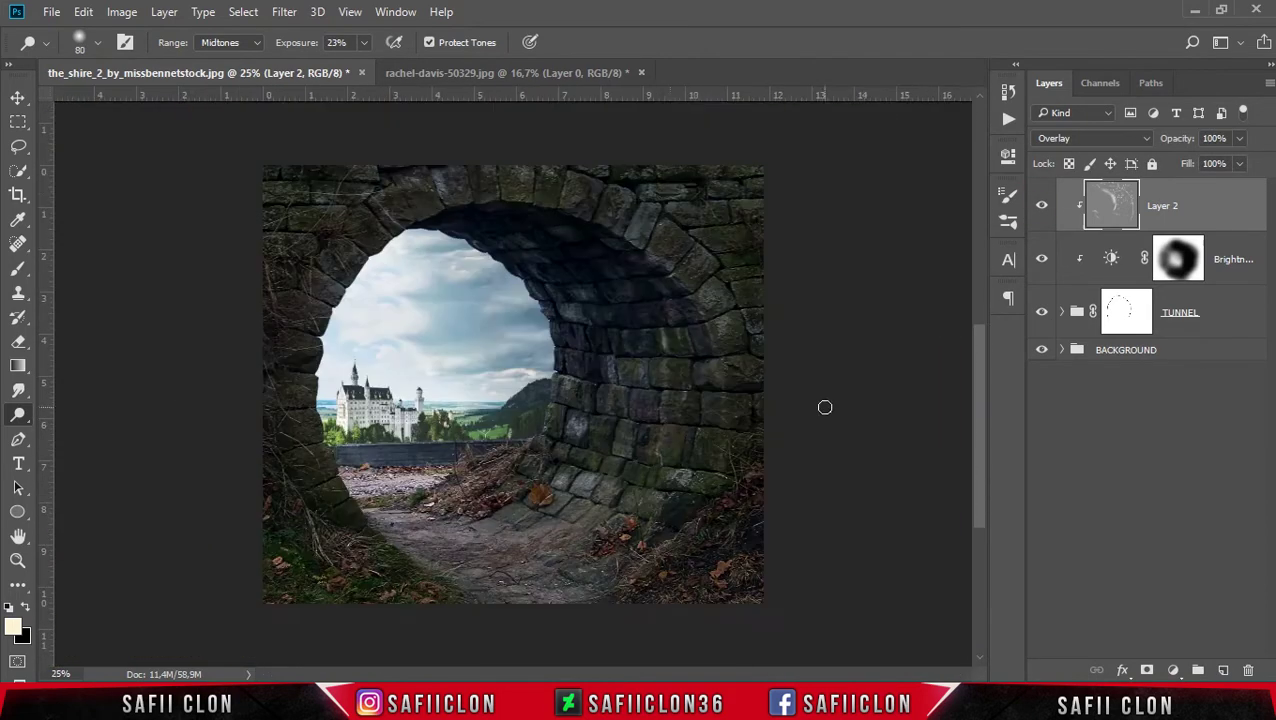
click(667, 193)
click(700, 215)
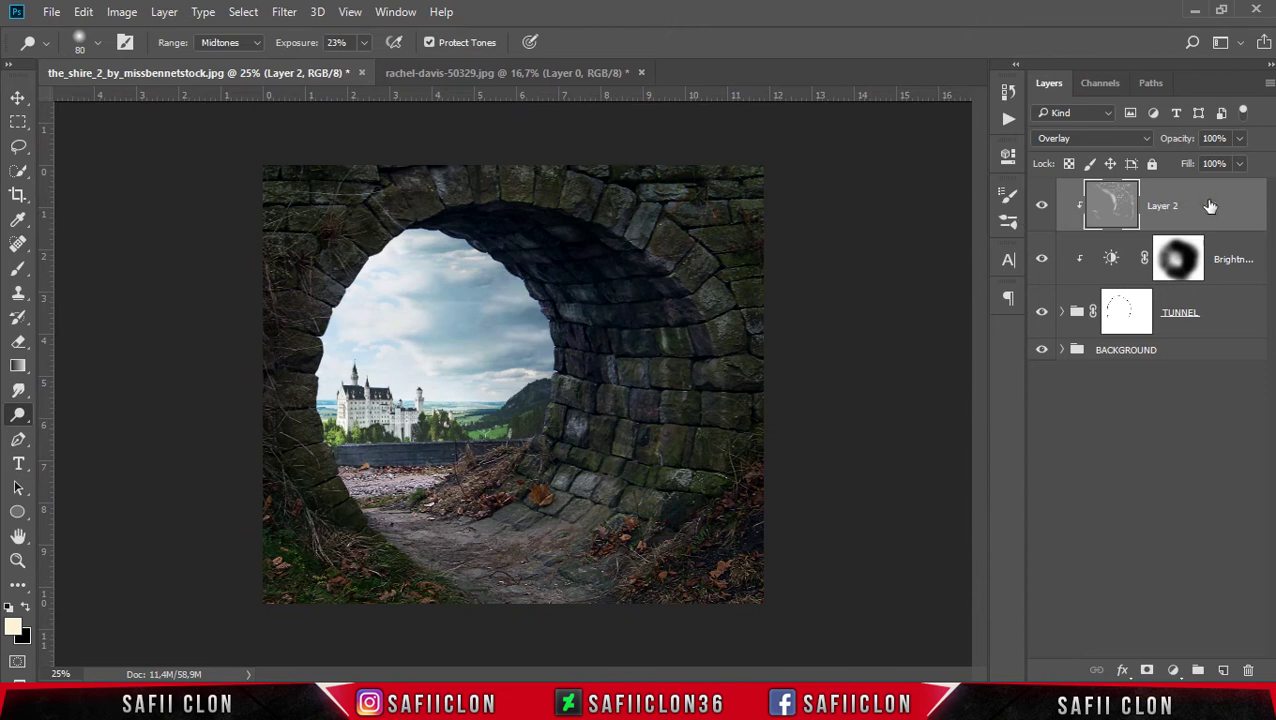
right_click(22, 418)
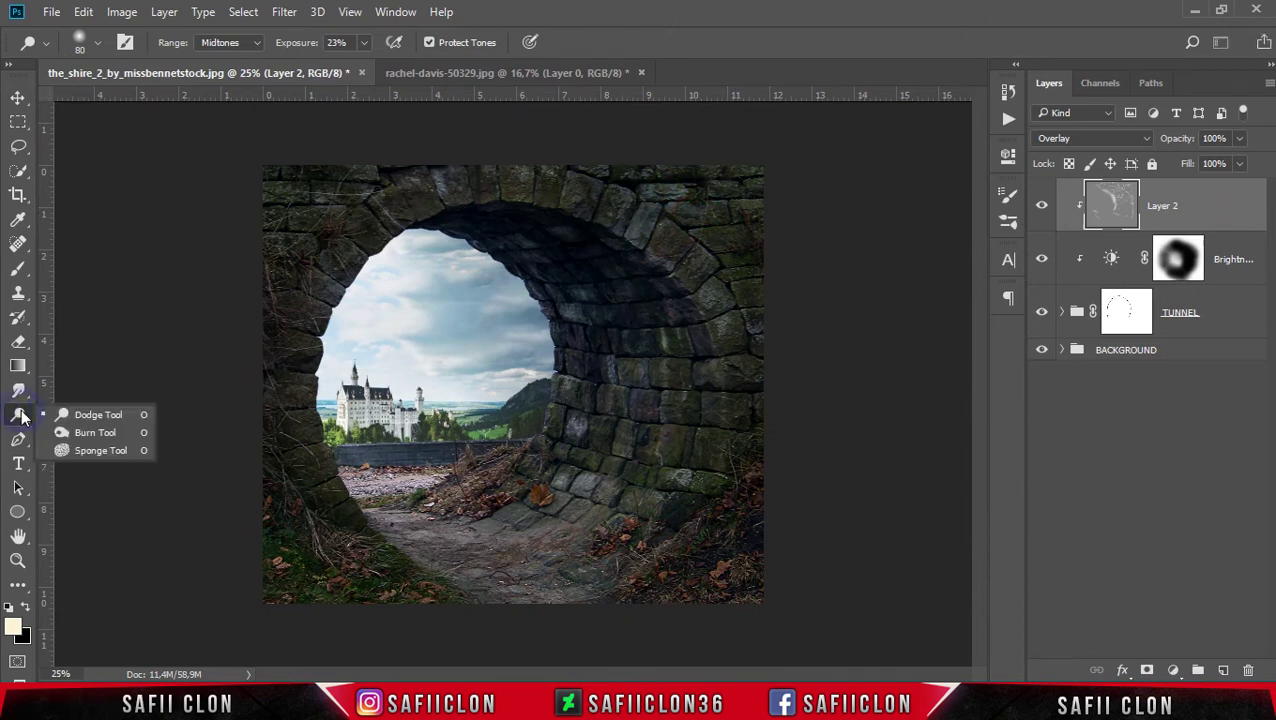
Switch to the Burn tool at 24% exposure and darken the upper arch with a 300 px brush.
click(98, 434)
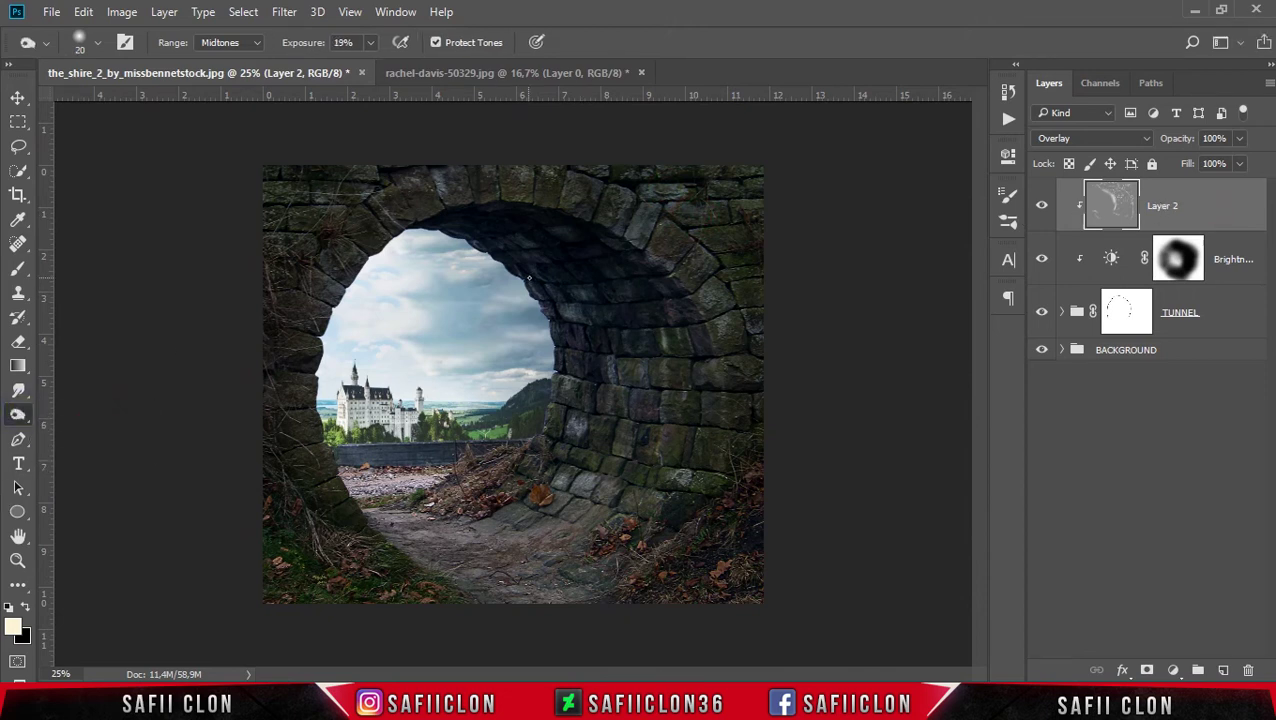
click(372, 43)
click(650, 42)
key(bracketright)
key(bracketright)
key(bracketright)
click(535, 225)
drag(558, 244, 440, 229)
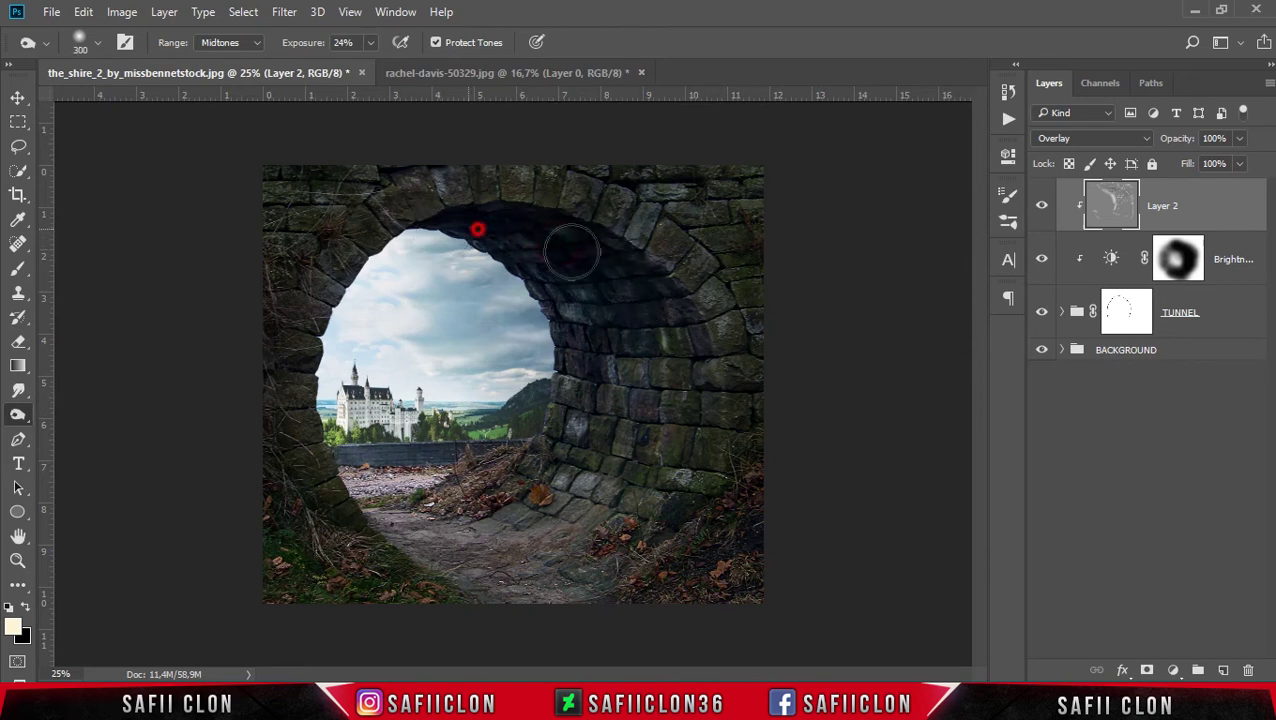
Burn the arch top and all image borders and corners with a 700 px brush.
key(bracketright)
key(bracketright)
key(bracketright)
key(bracketright)
click(722, 162)
click(815, 303)
click(549, 139)
click(282, 196)
click(224, 436)
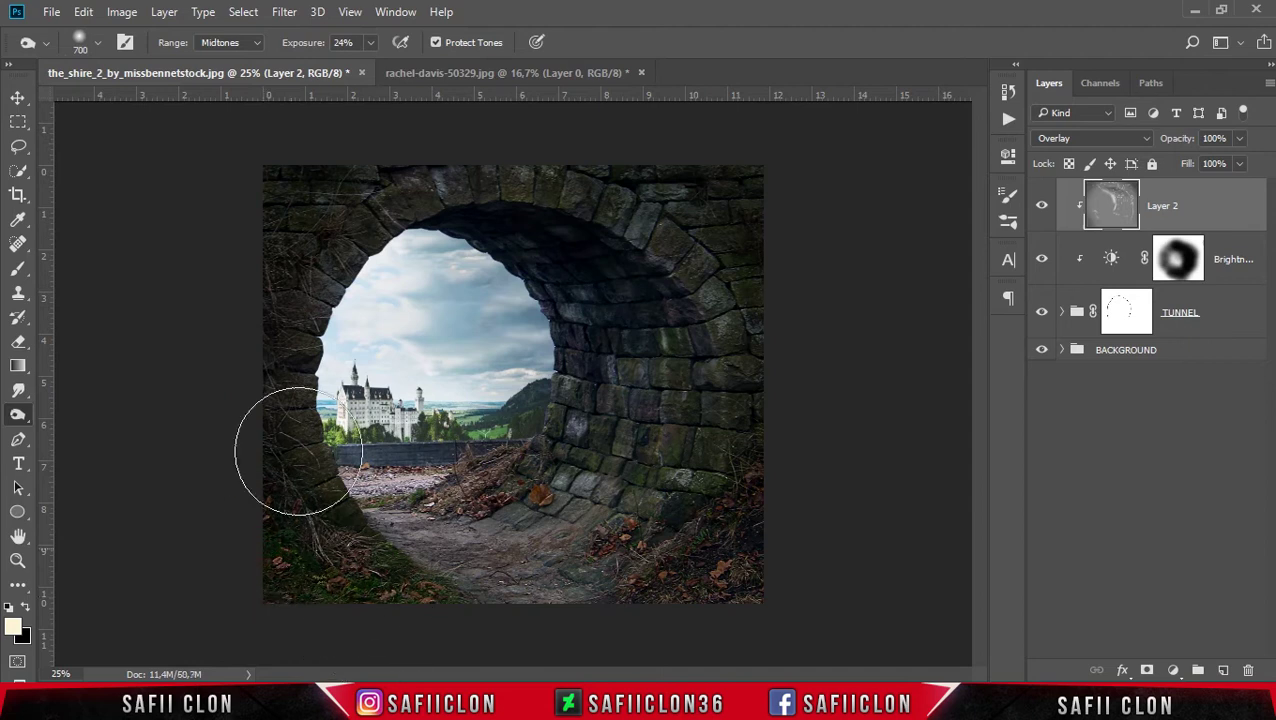
click(769, 290)
click(807, 521)
click(649, 632)
Burn shading over the arch's lower-left stonework and path with a 300 px brush.
key(bracketleft)
key(bracketleft)
key(bracketleft)
key(bracketleft)
click(526, 430)
drag(526, 430, 391, 427)
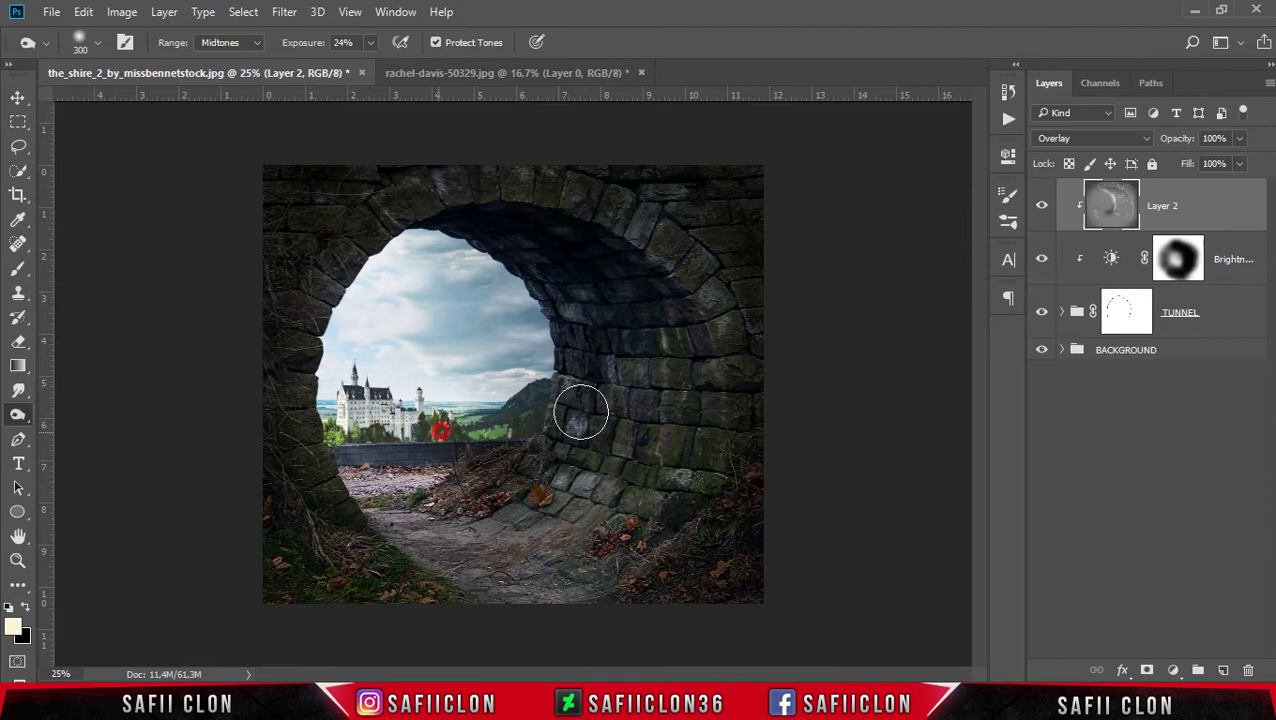
Open didi_01_by_ananda23-dbdbzo5 and unlock its Background into Layer 0.
click(18, 97)
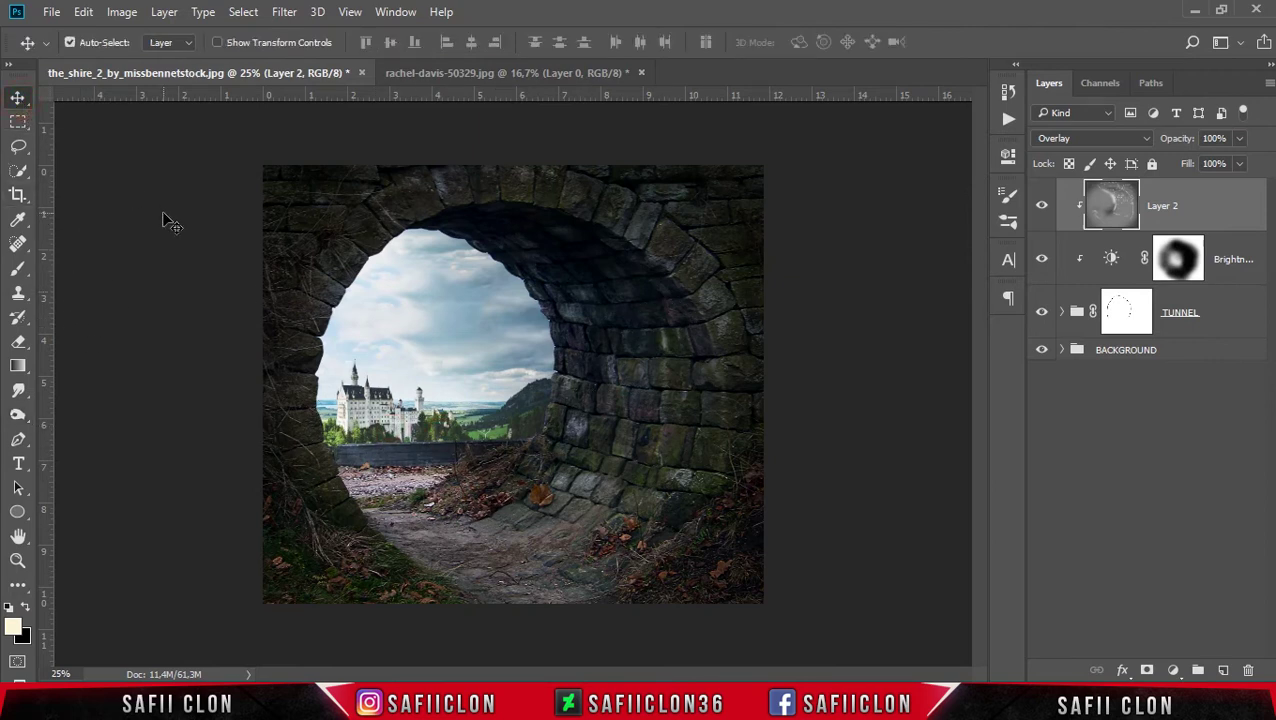
click(52, 12)
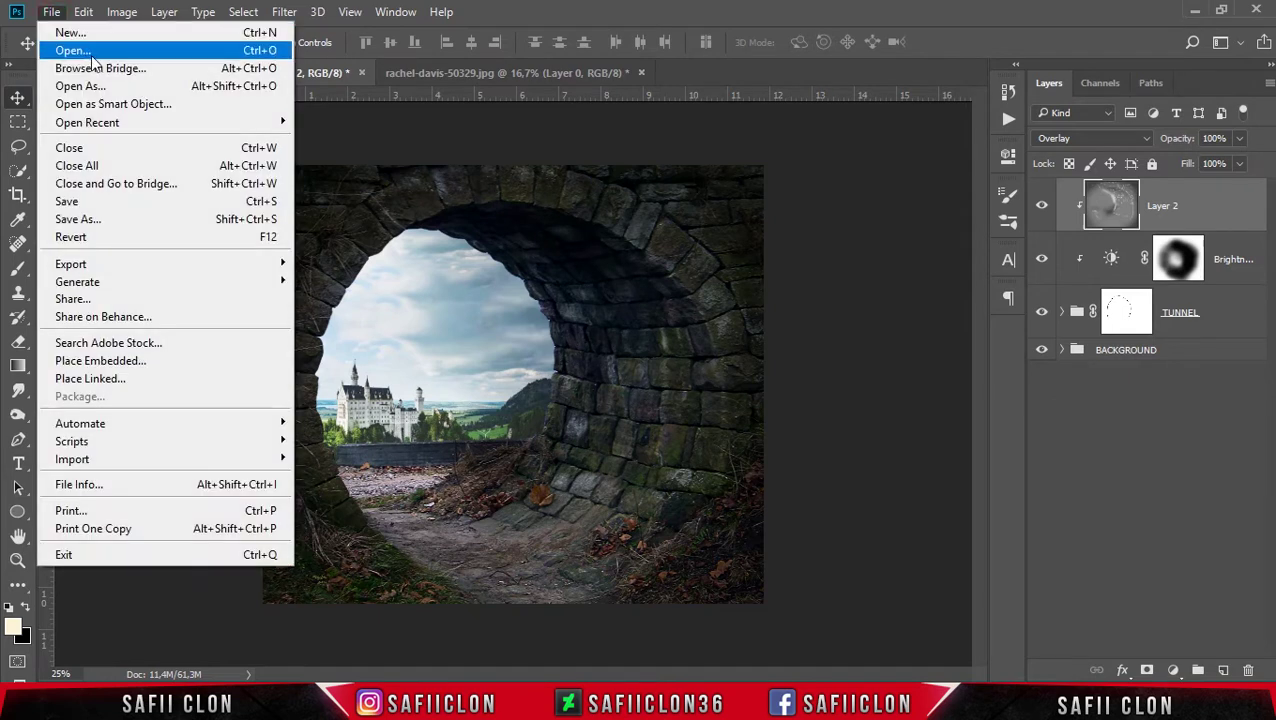
click(72, 51)
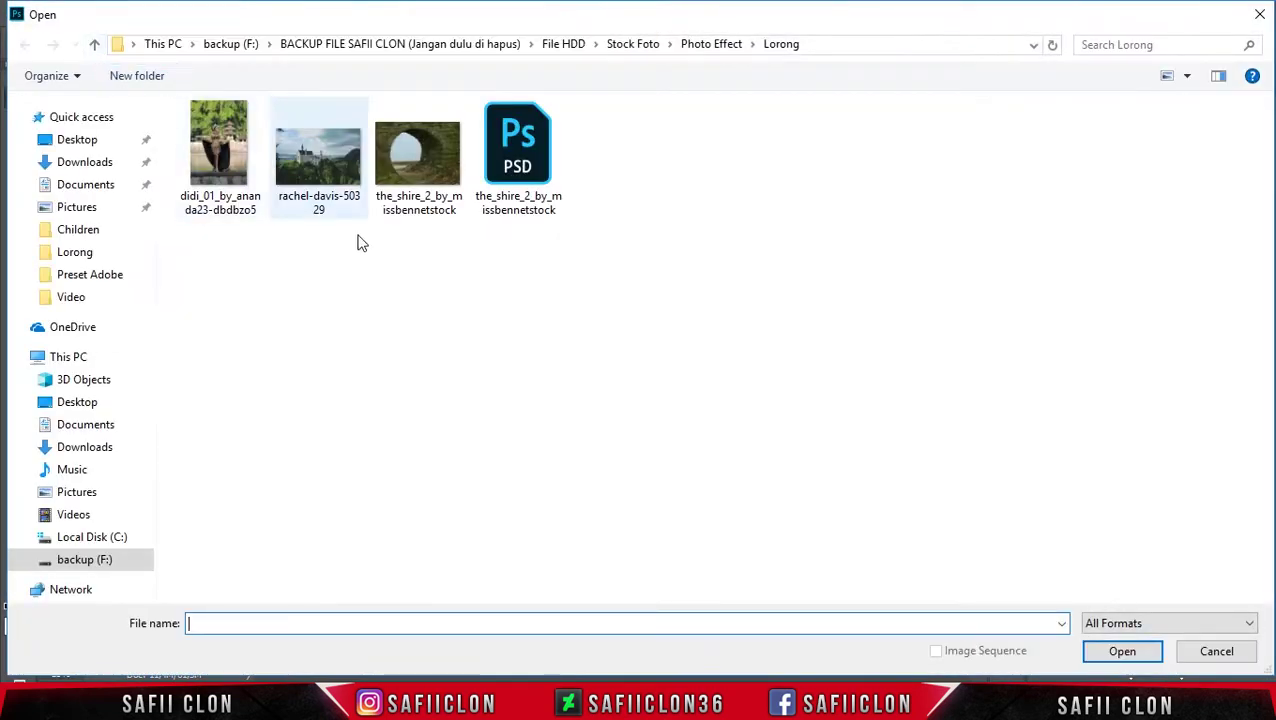
click(236, 172)
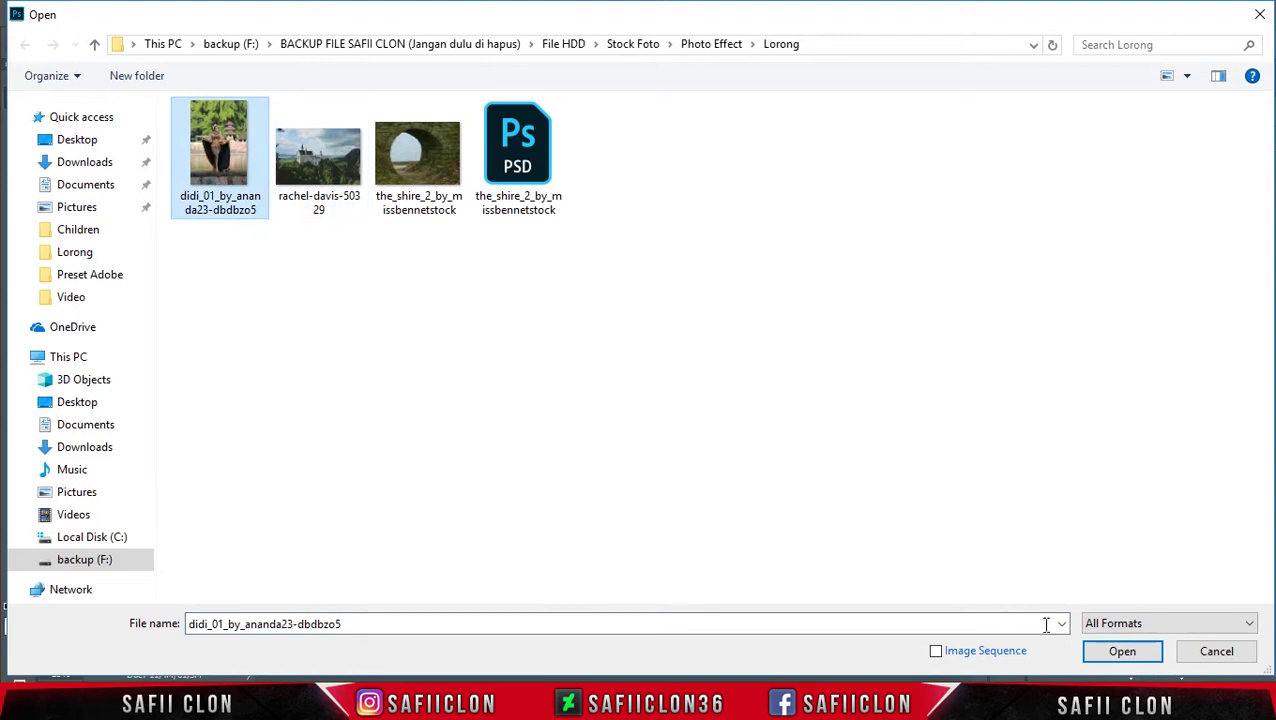
click(1126, 654)
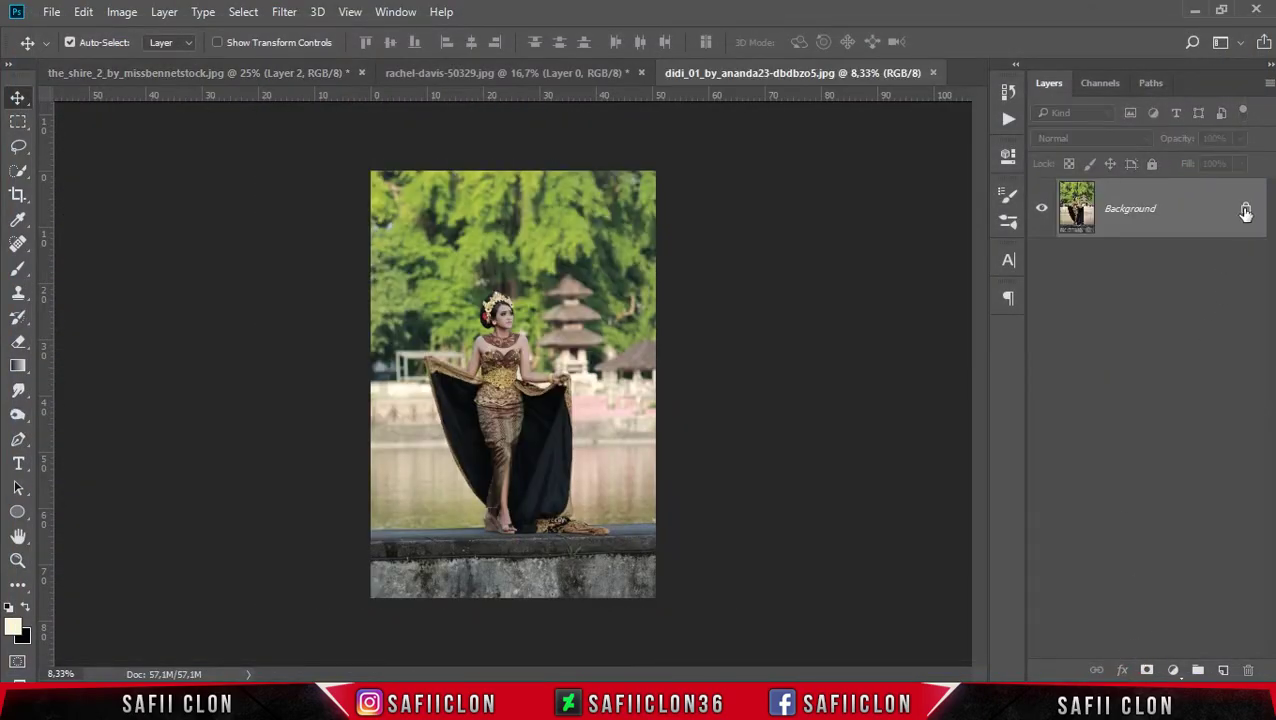
click(1246, 212)
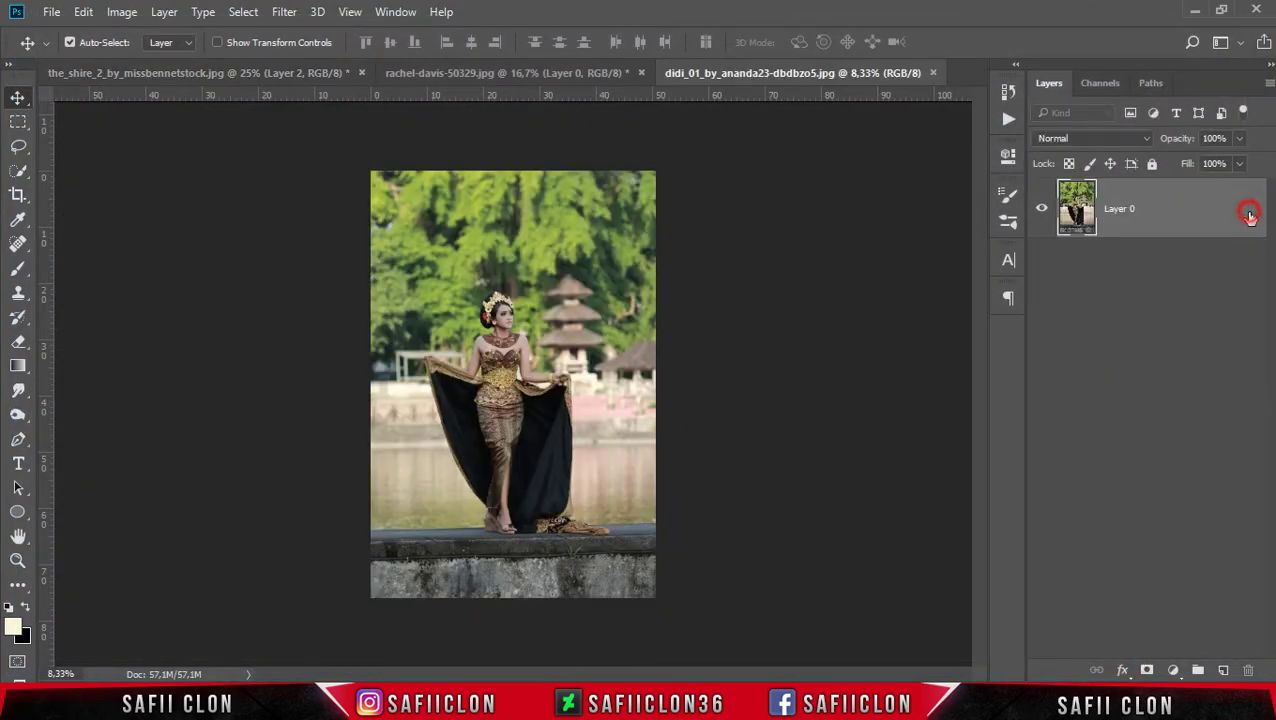
click(22, 171)
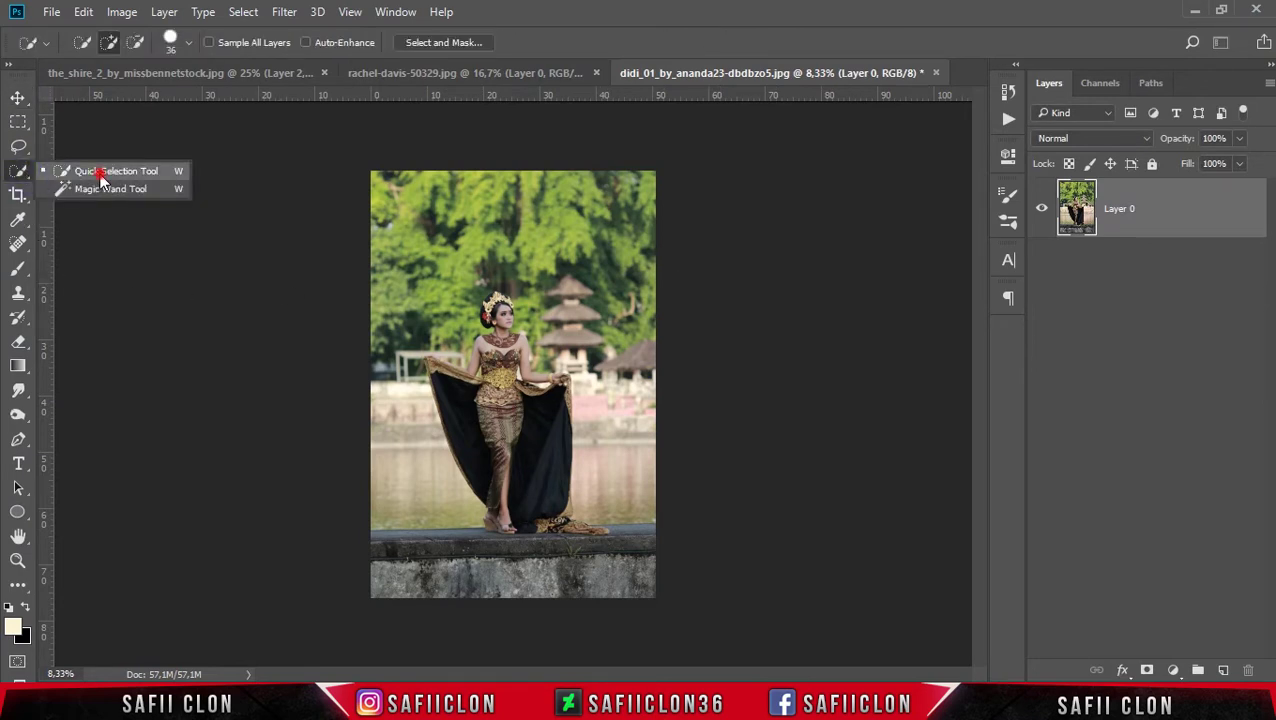
Pick the Quick Selection Tool and zoom to 16.67% on the dancer.
click(101, 173)
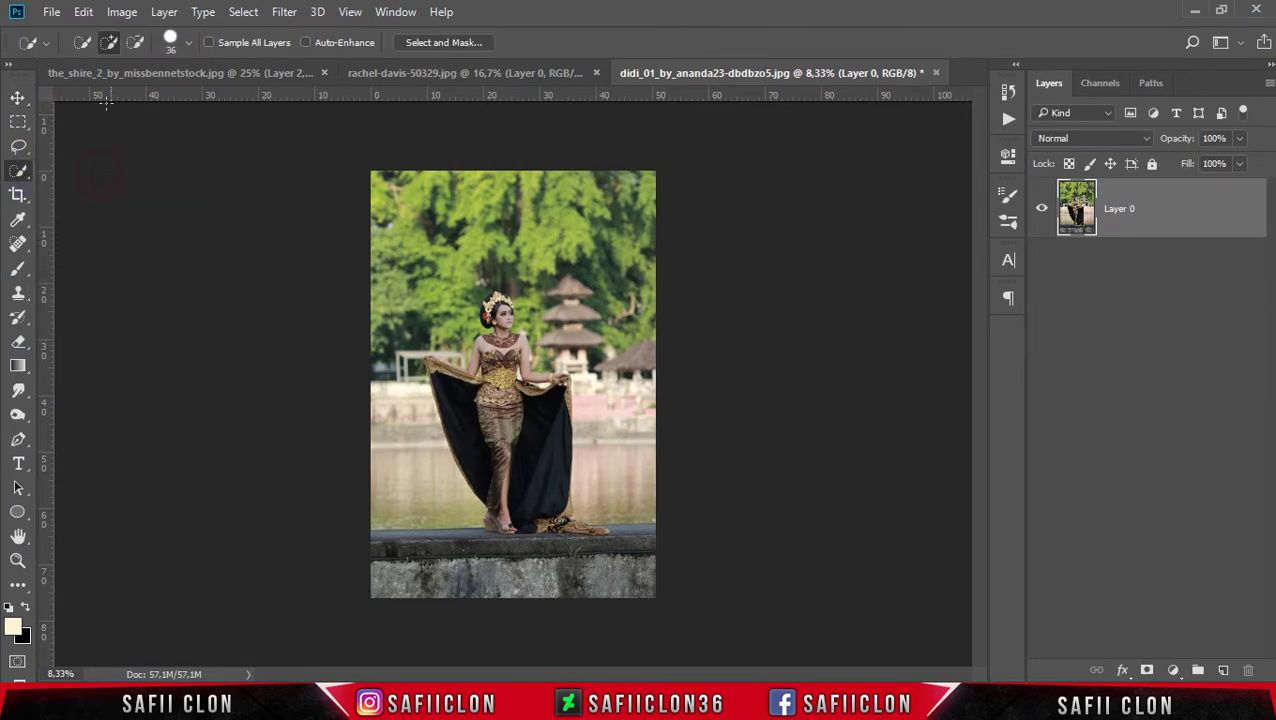
click(188, 43)
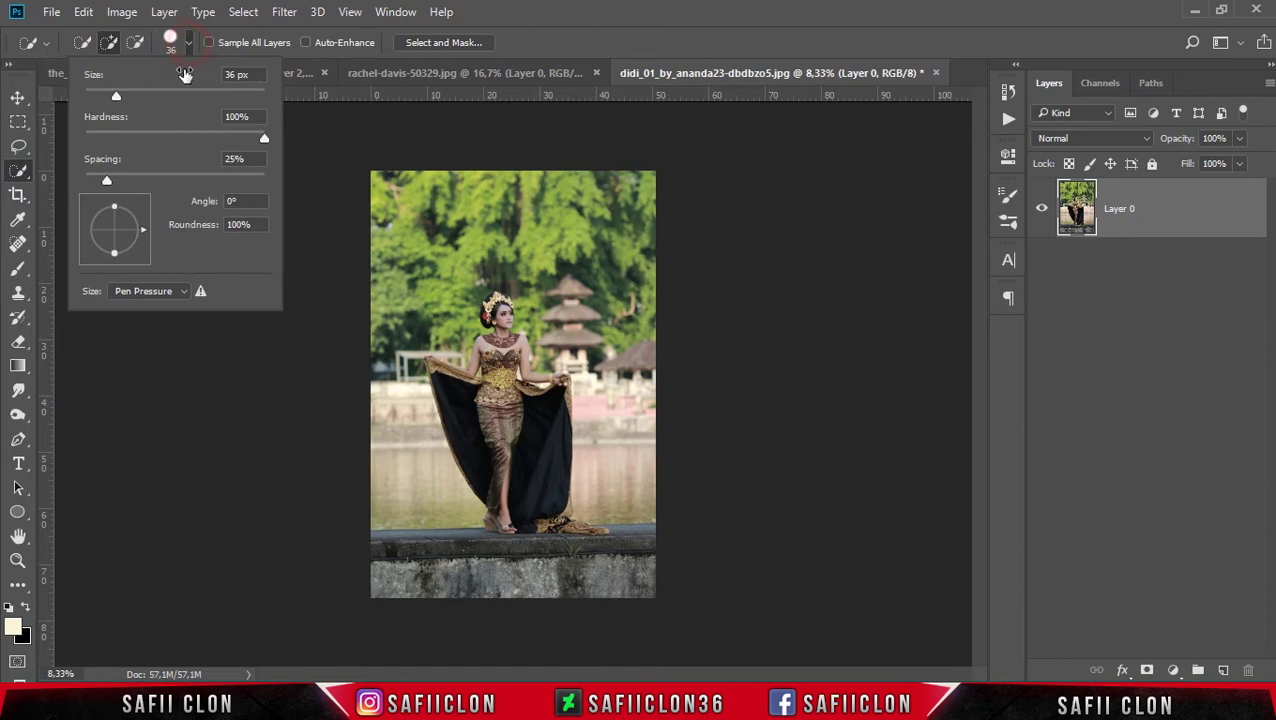
click(598, 16)
key(ctrl+plus)
scroll(517, 498, down, 2)
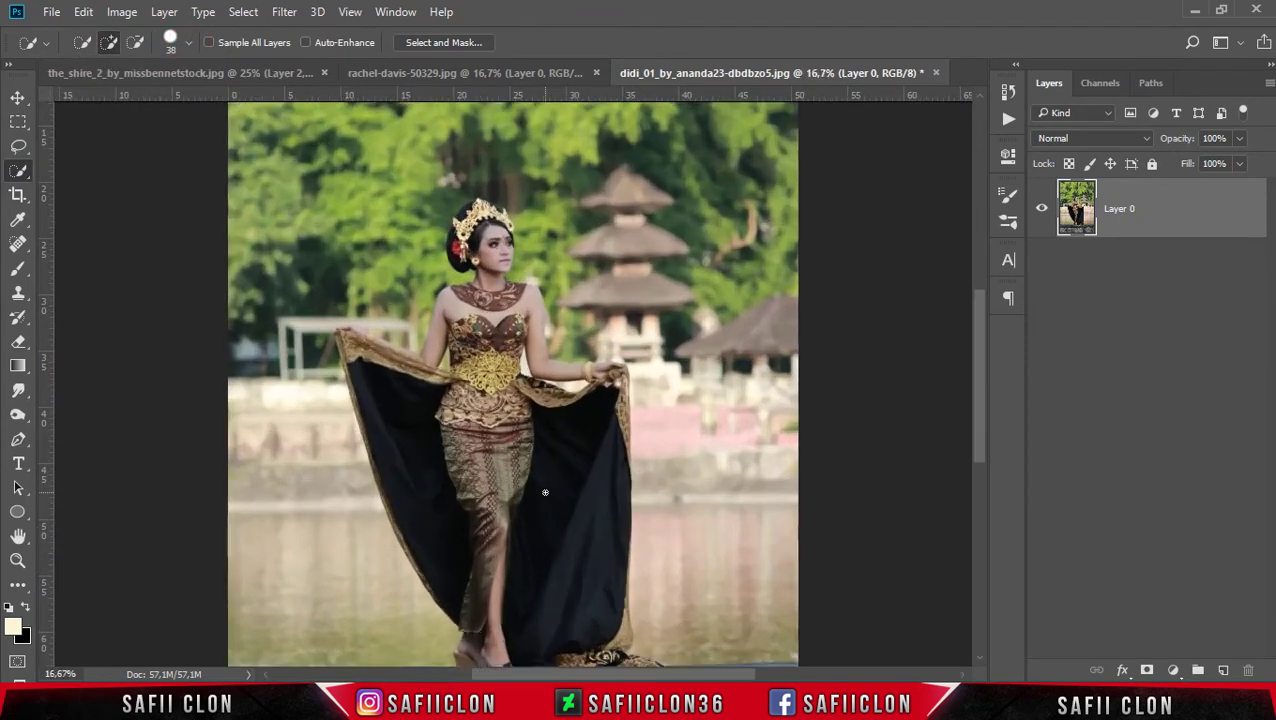
scroll(517, 498, down, 2)
scroll(517, 498, down, 2)
scroll(510, 530, down, 1)
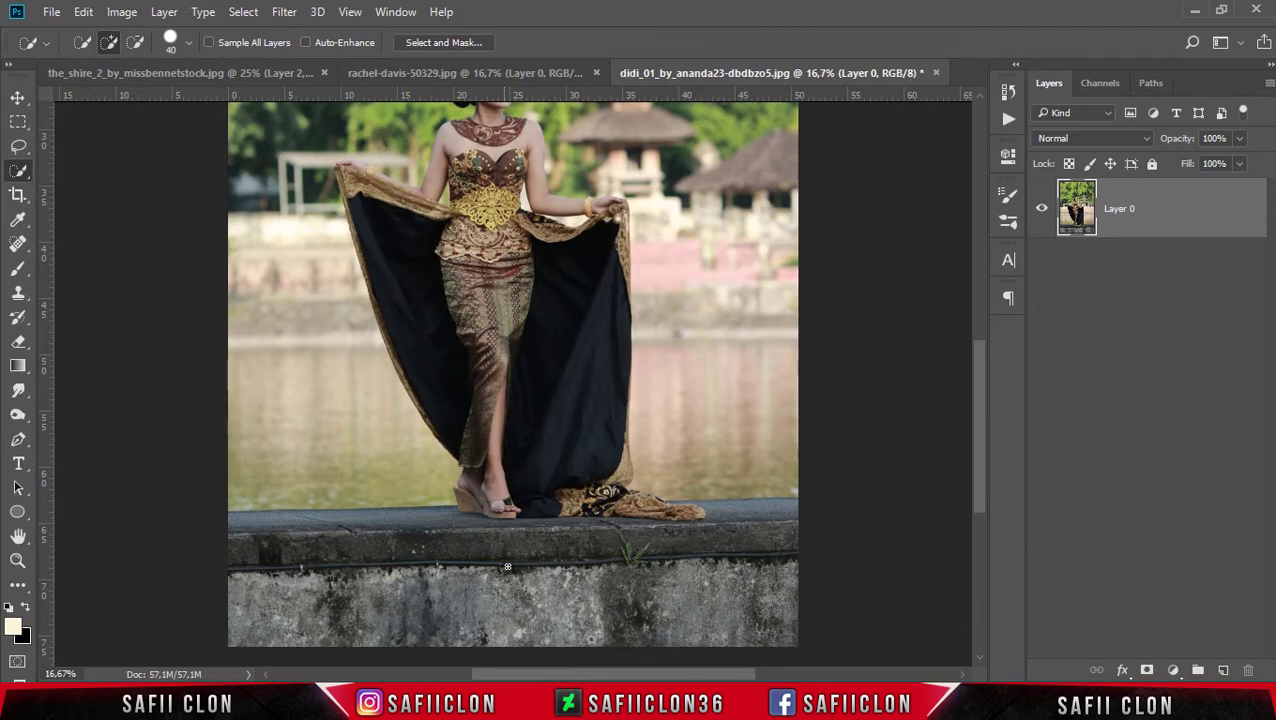
Paint the skirt, torso, cape panels and trailing fabric at the feet into the selection.
drag(489, 326, 494, 270)
key(bracketright)
drag(479, 160, 484, 193)
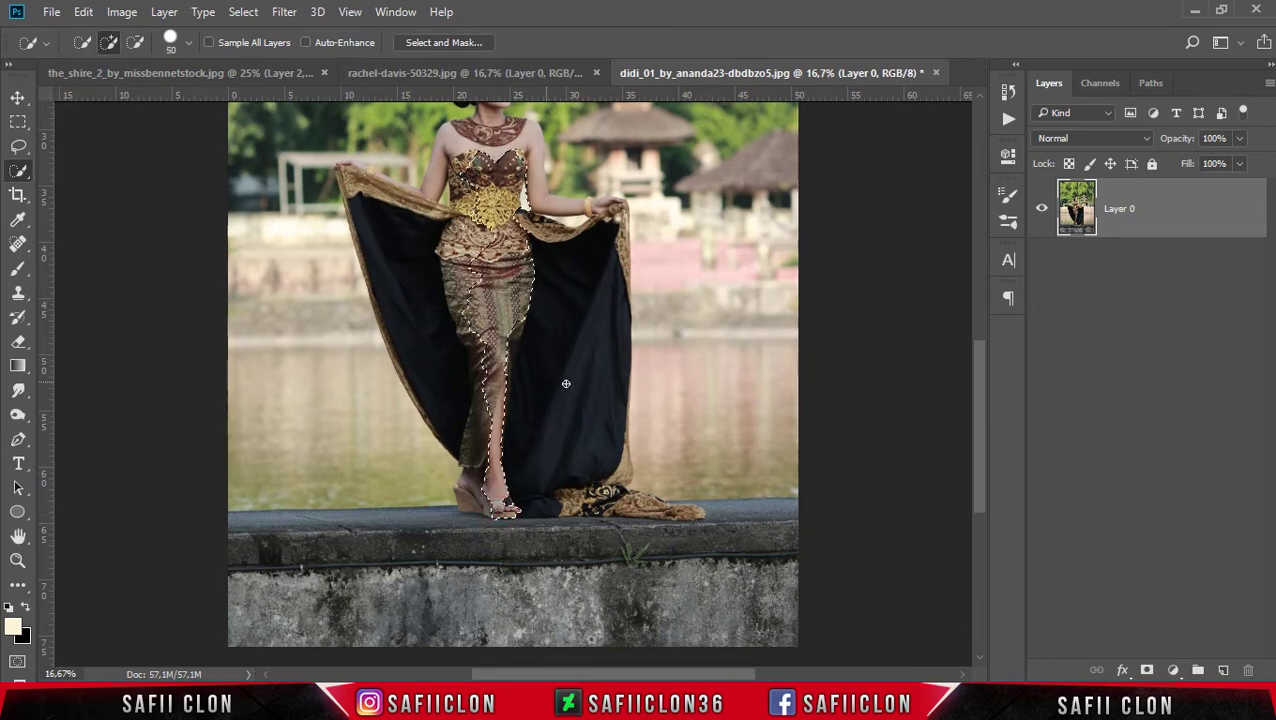
click(594, 492)
drag(594, 492, 536, 471)
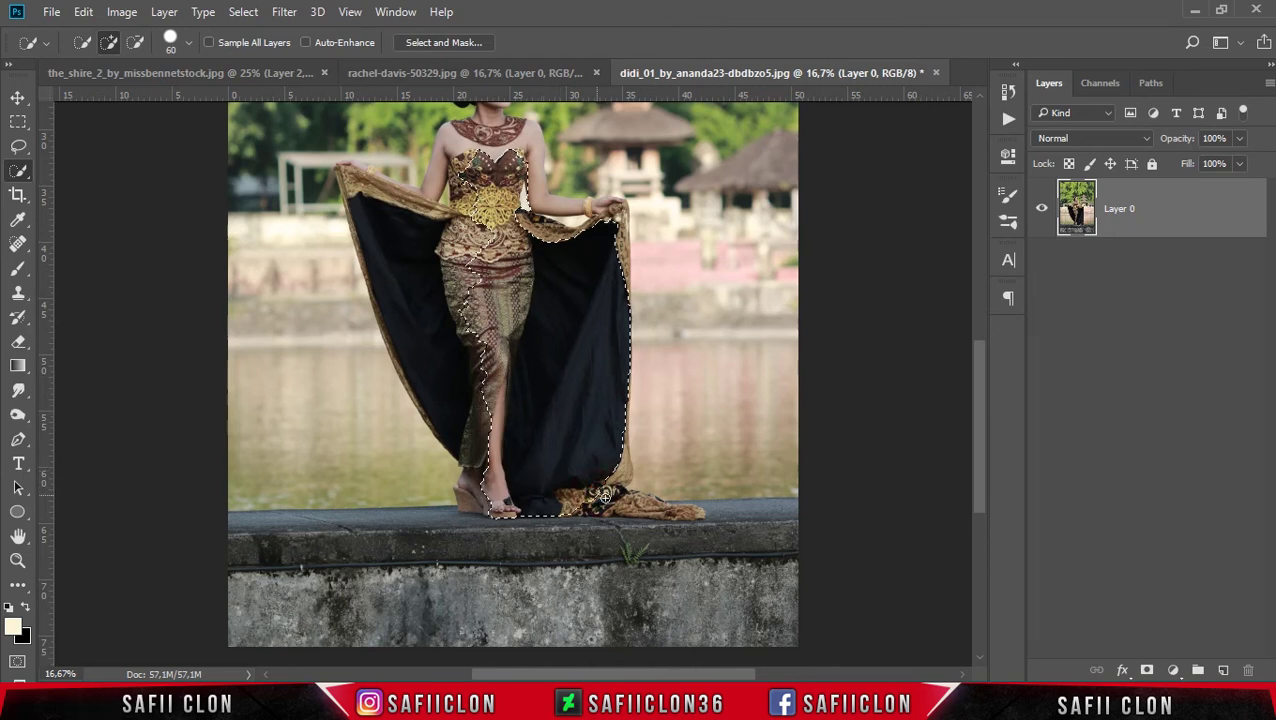
drag(625, 503, 690, 508)
key(bracketleft)
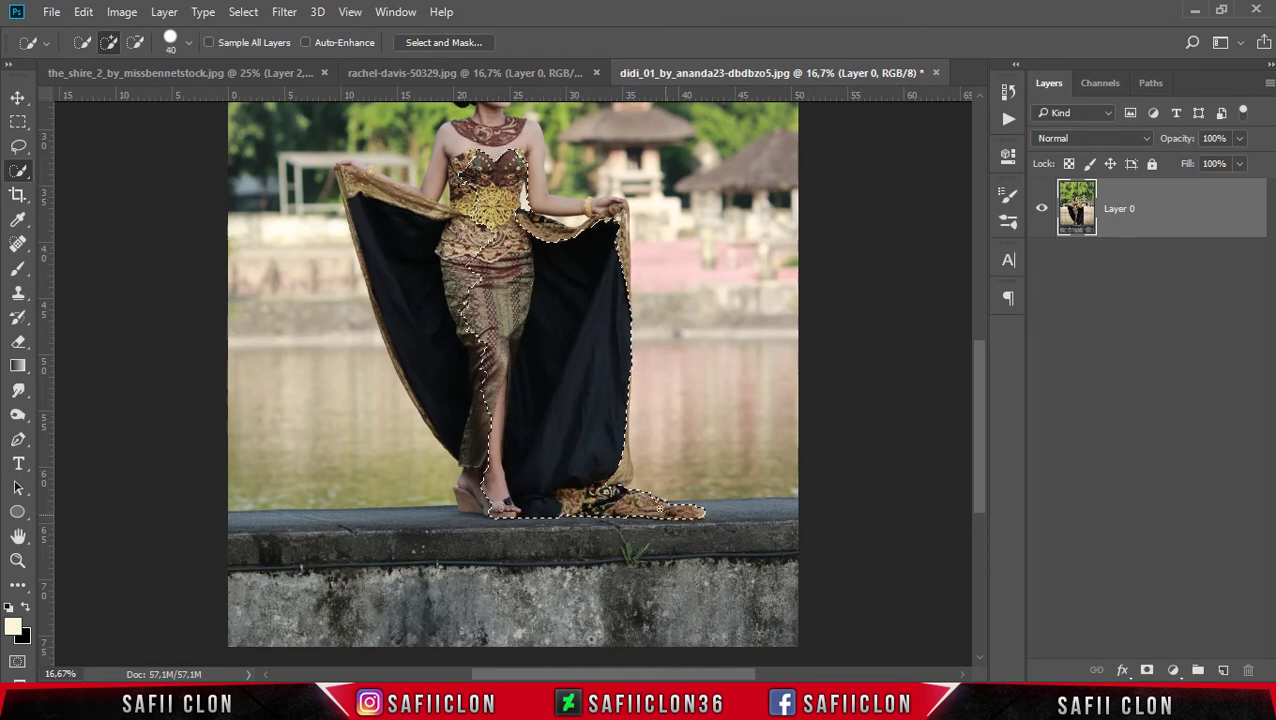
scroll(487, 565, up, 2)
scroll(517, 434, up, 3)
drag(627, 495, 470, 374)
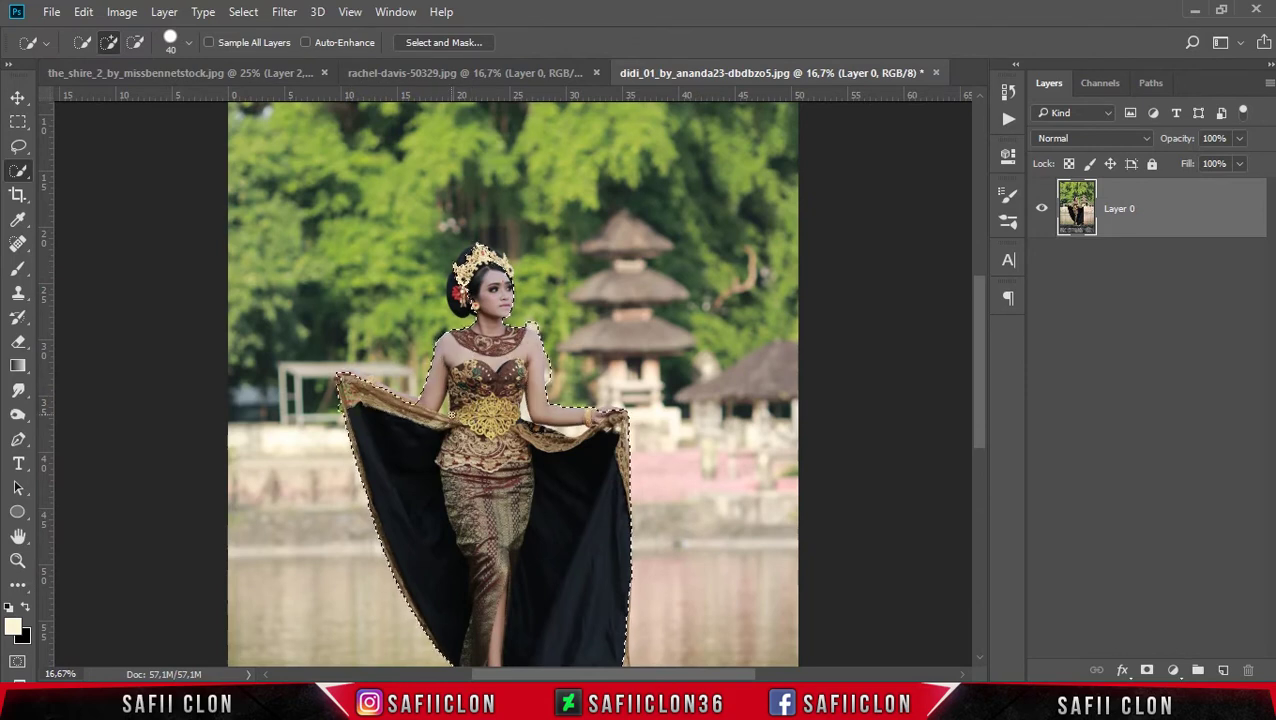
At 33.3% zoom, add the left hand, arm fabric, head and crown.
key(ctrl+plus)
drag(369, 385, 188, 383)
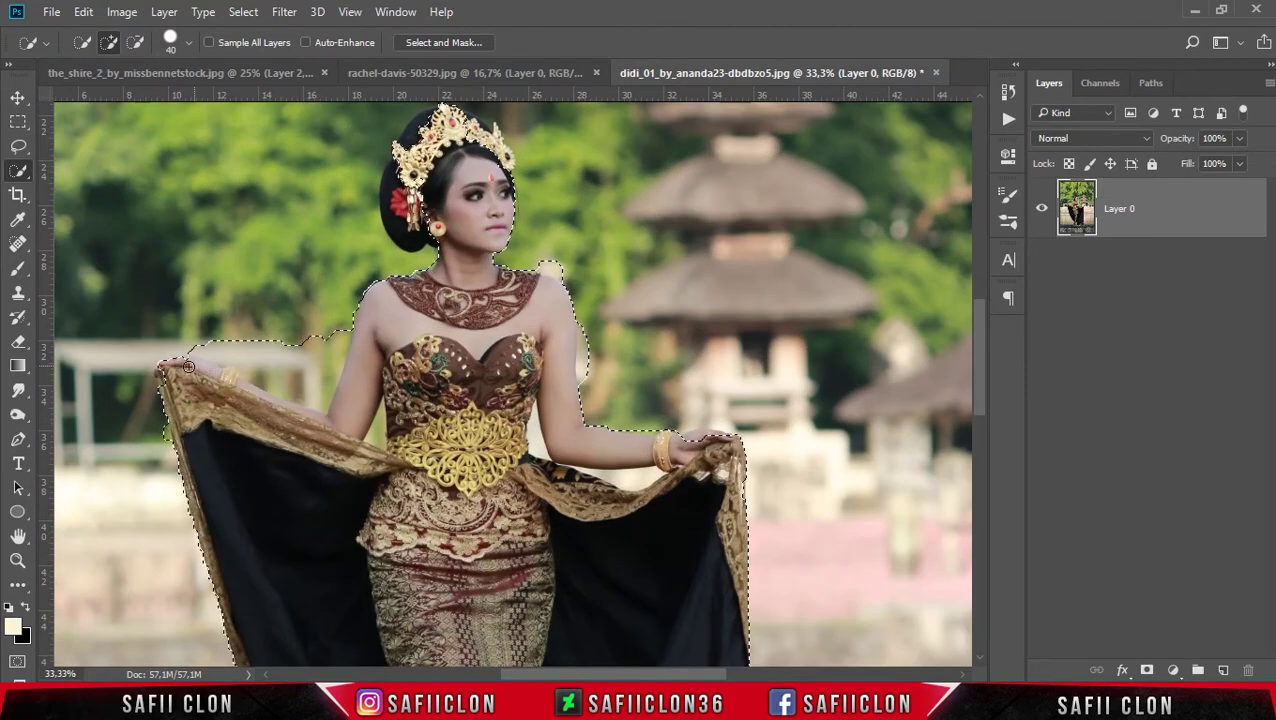
scroll(188, 383, up, 2)
drag(395, 270, 450, 199)
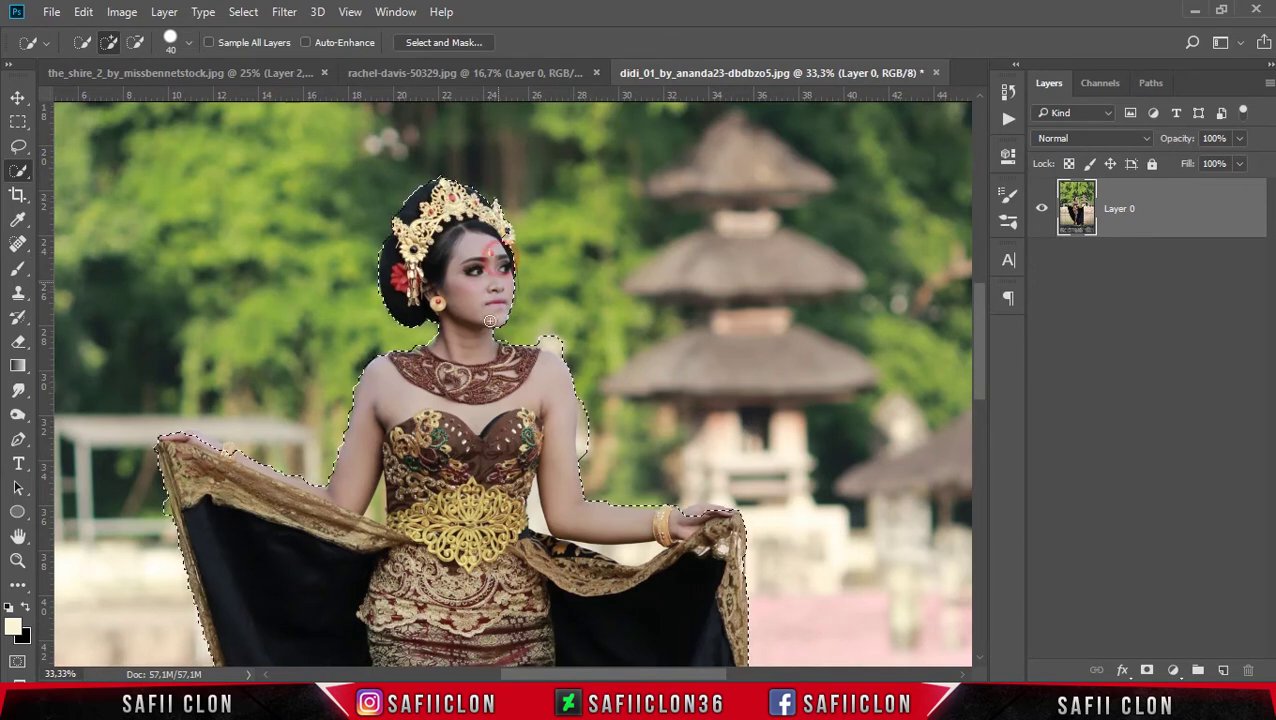
scroll(505, 326, down, 3)
scroll(505, 326, down, 4)
key(bracketleft)
key(bracketleft)
key(bracketleft)
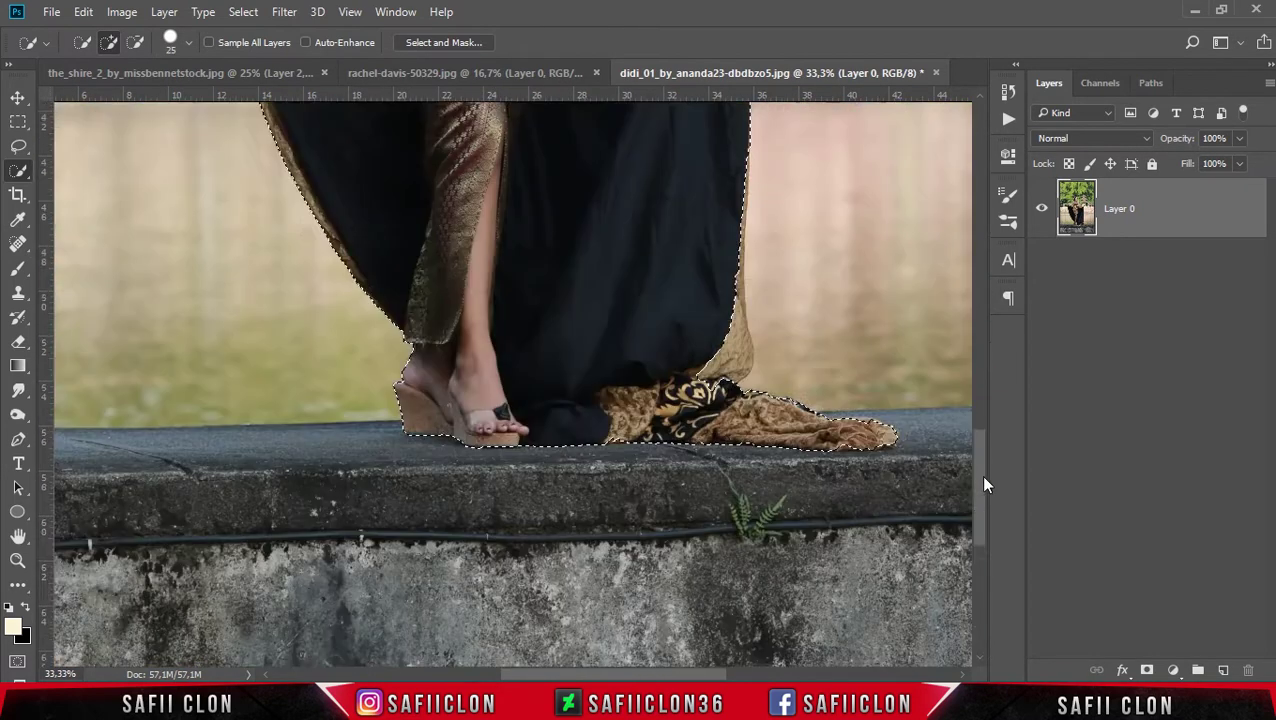
scroll(738, 538, down, 5)
scroll(738, 538, up, 10)
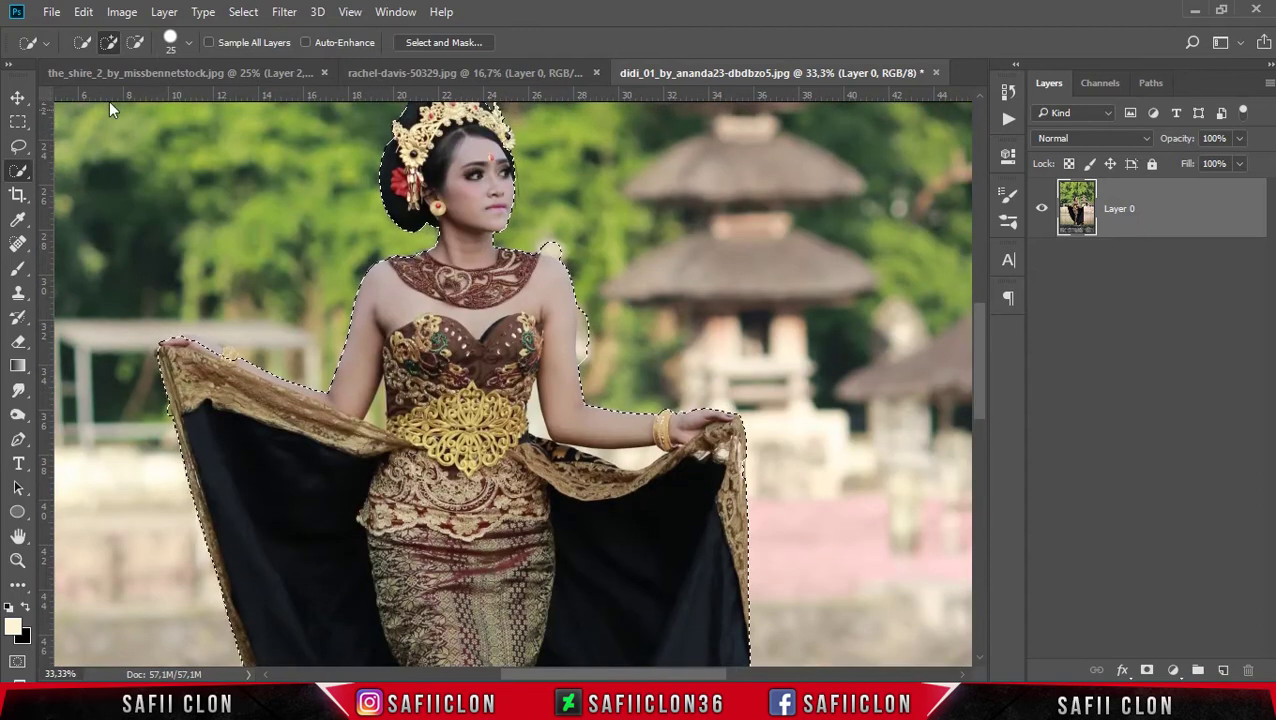
Subtract stray background at the left arm, waist, under the right hand, arm and shoulder.
click(132, 43)
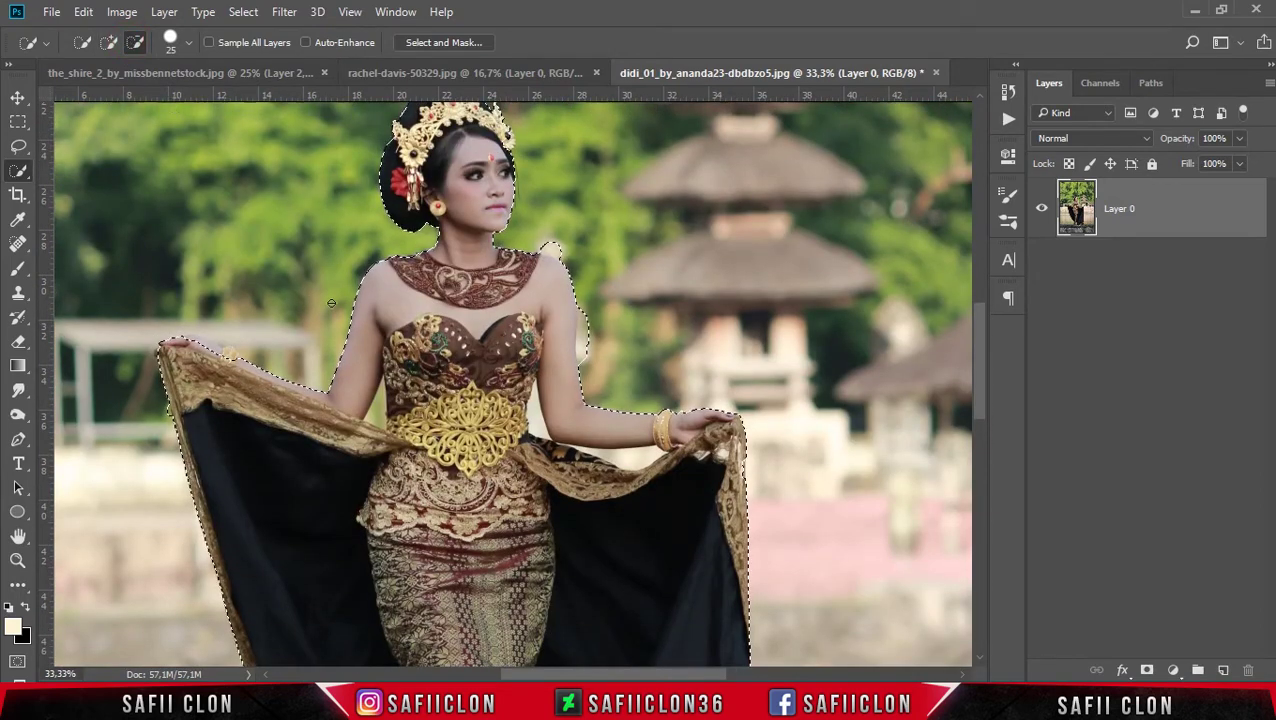
drag(378, 421, 383, 406)
click(537, 427)
drag(538, 425, 586, 440)
click(632, 460)
click(629, 459)
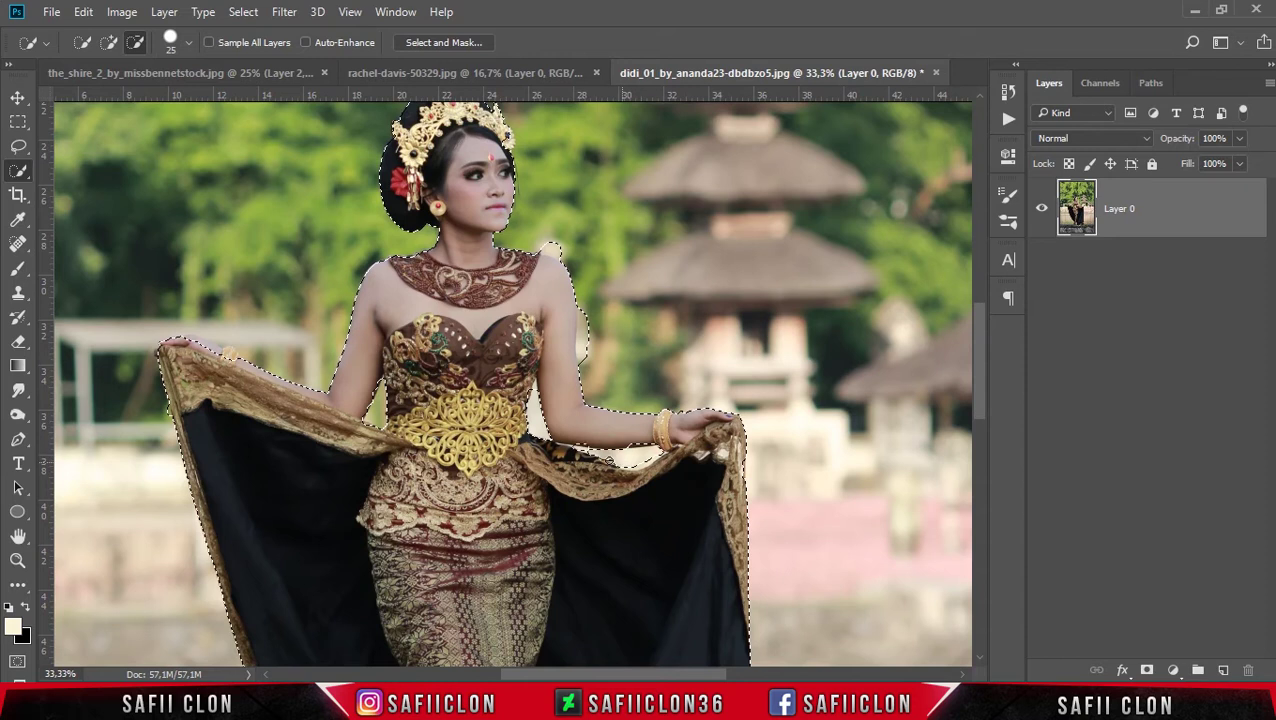
click(637, 464)
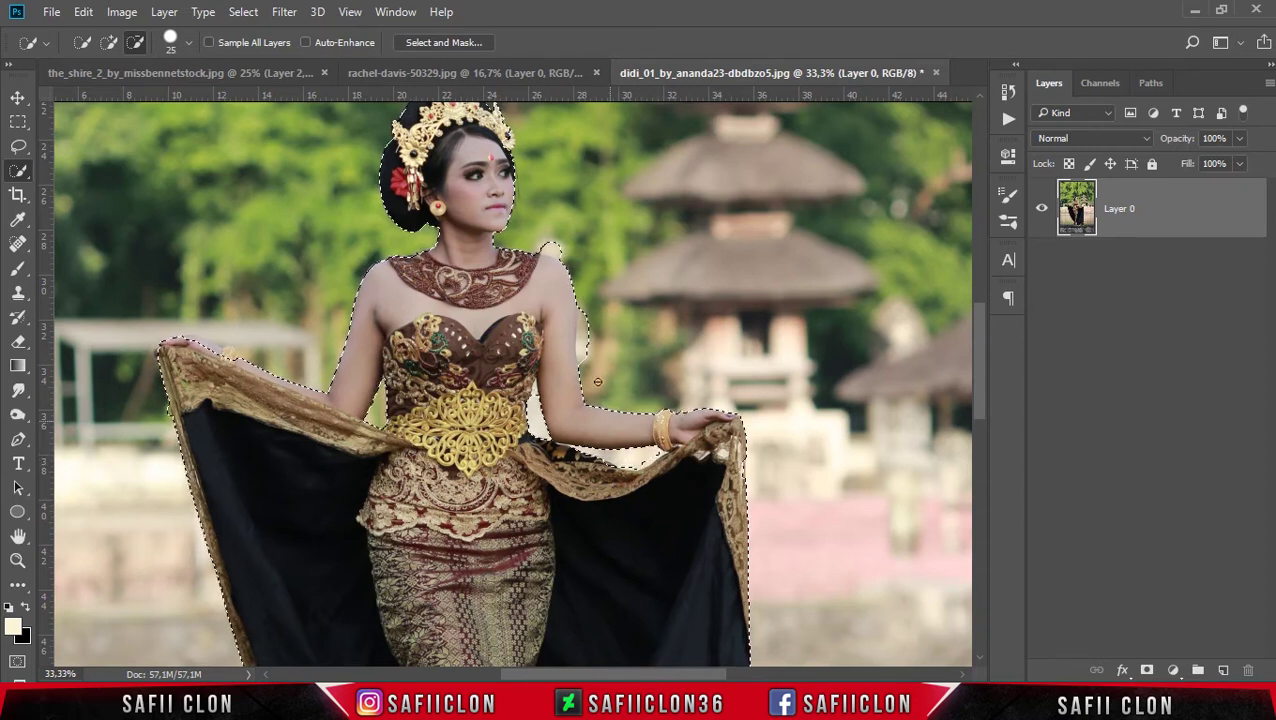
click(590, 350)
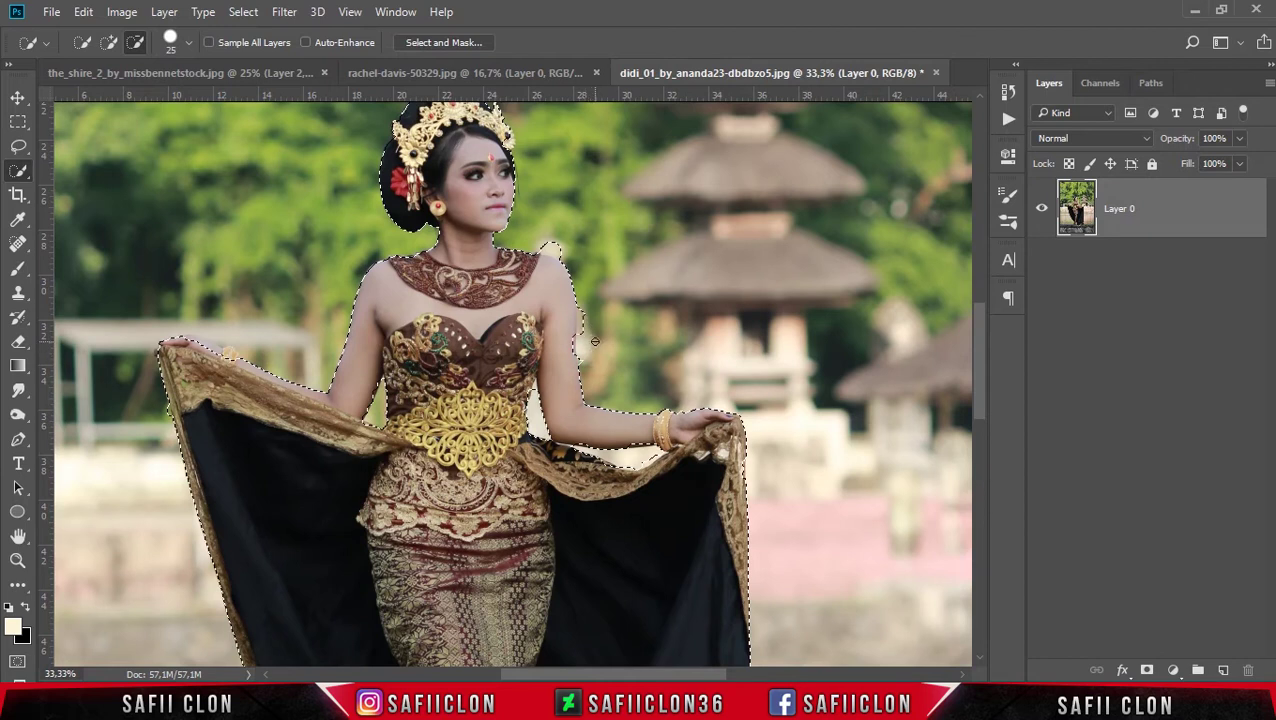
click(584, 344)
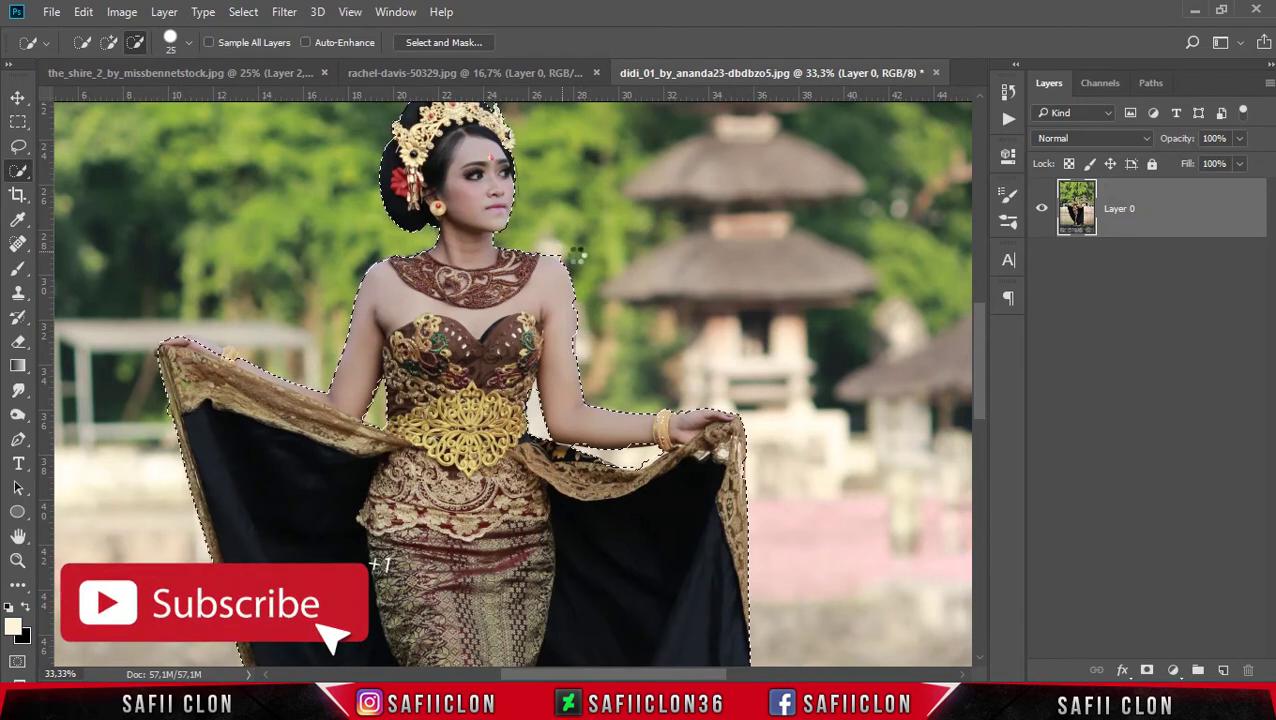
click(540, 243)
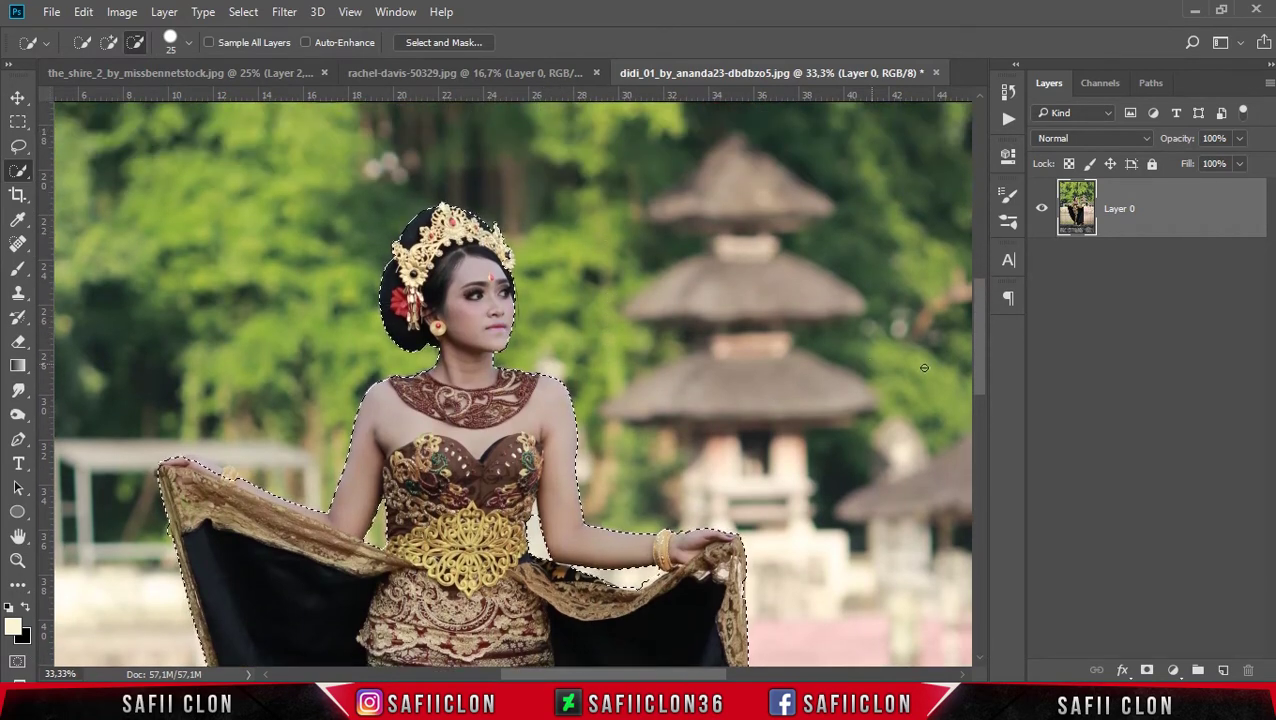
mouse_move(980, 395)
mouse_down()
mouse_move(982, 436)
mouse_move(975, 273)
mouse_up()
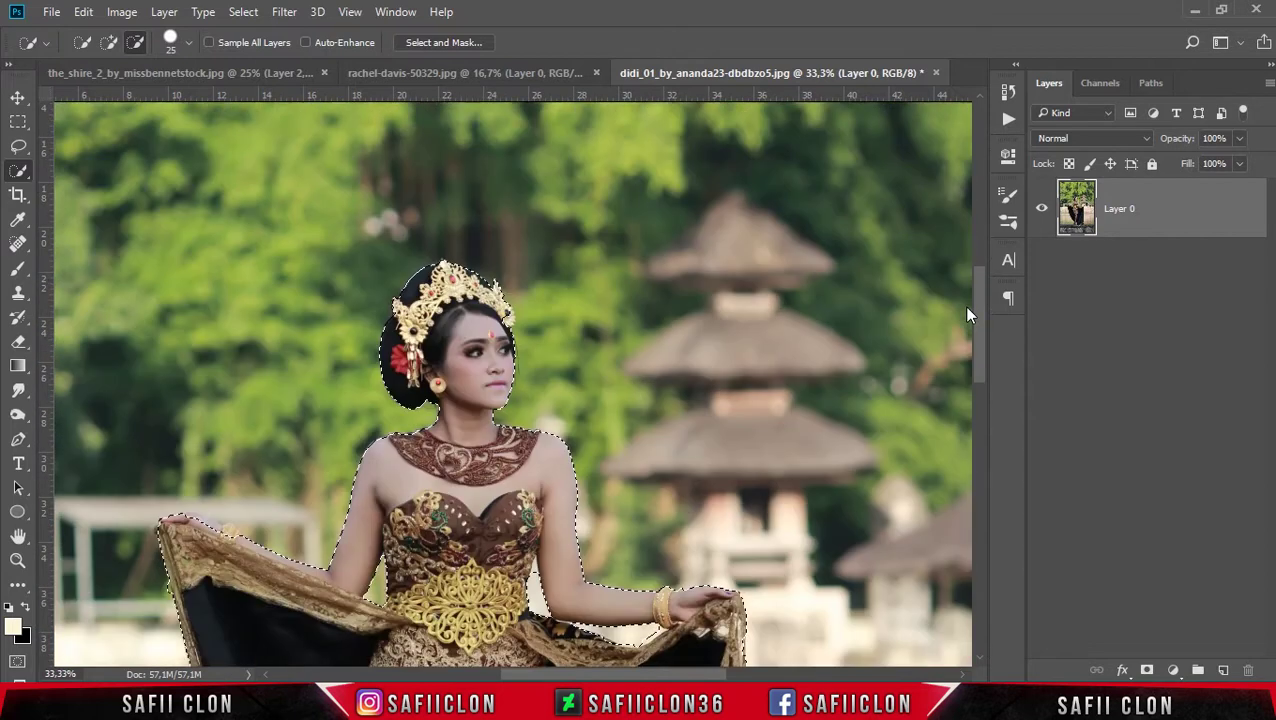
Switch to the Lasso Tool and zoom to 100% on the dancer's head.
right_click(18, 148)
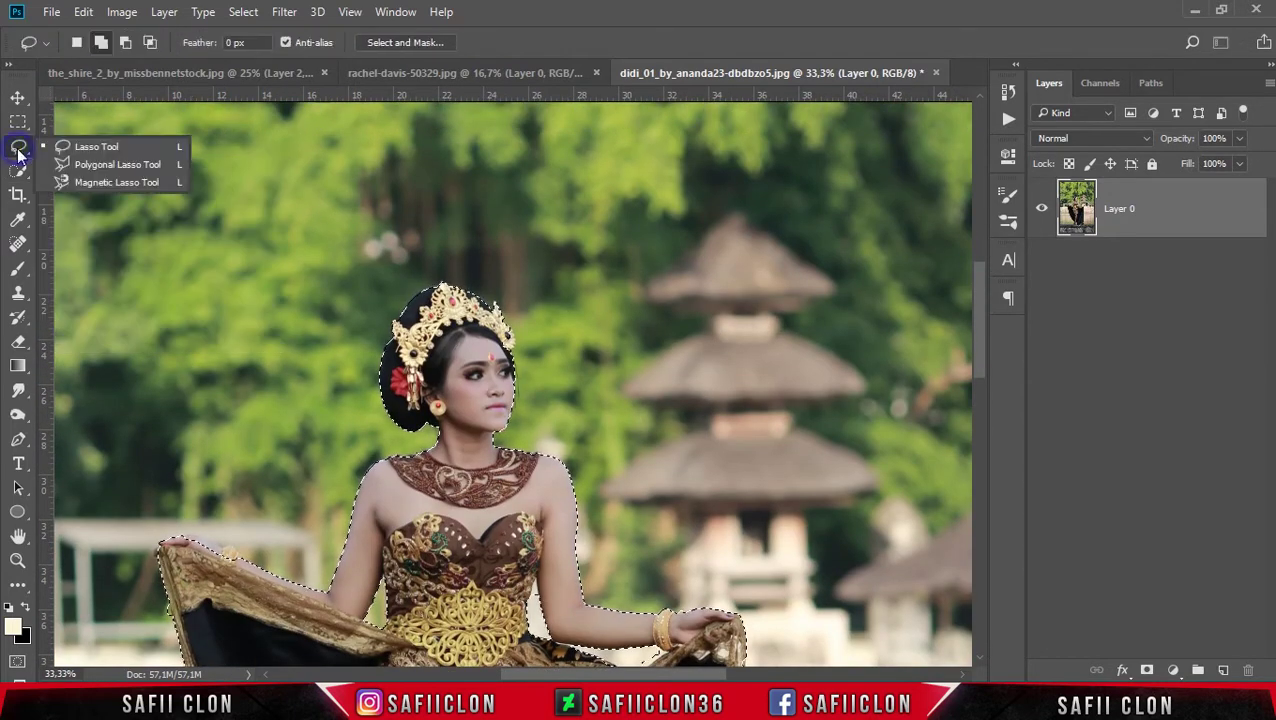
click(100, 146)
key(ctrl+plus)
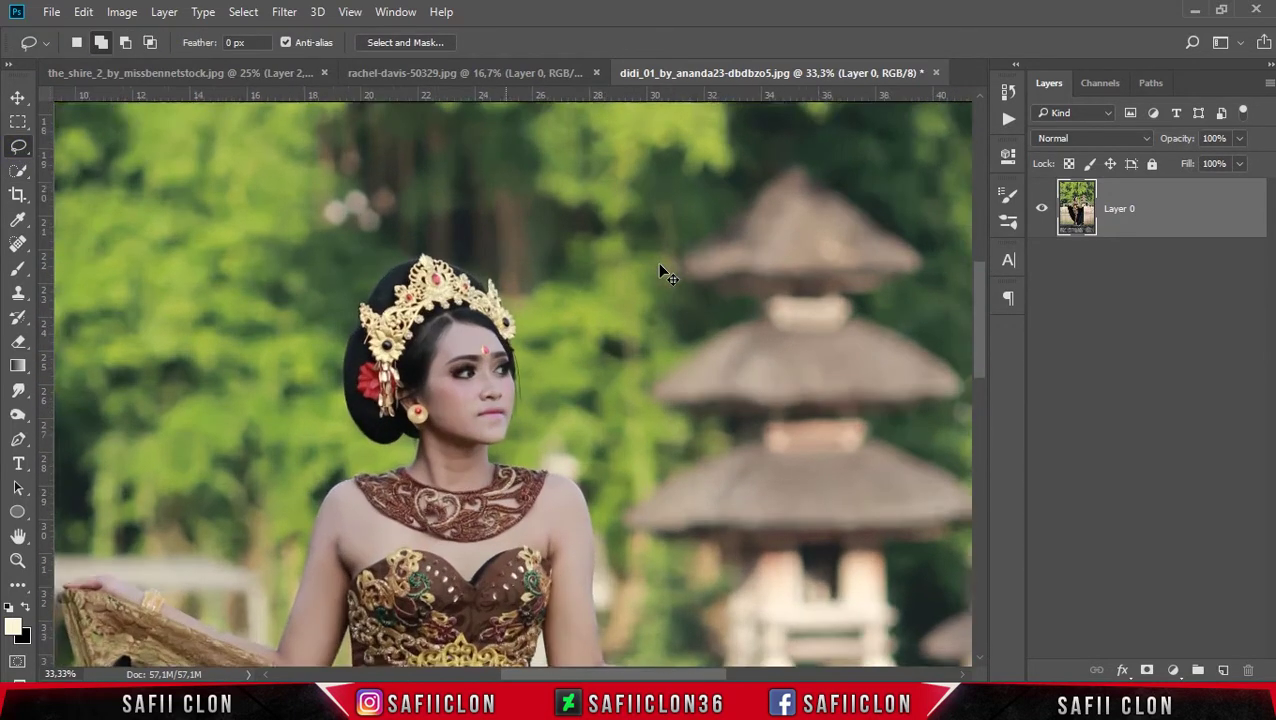
key(ctrl+plus)
key(ctrl+plus)
scroll(680, 295, up, 2)
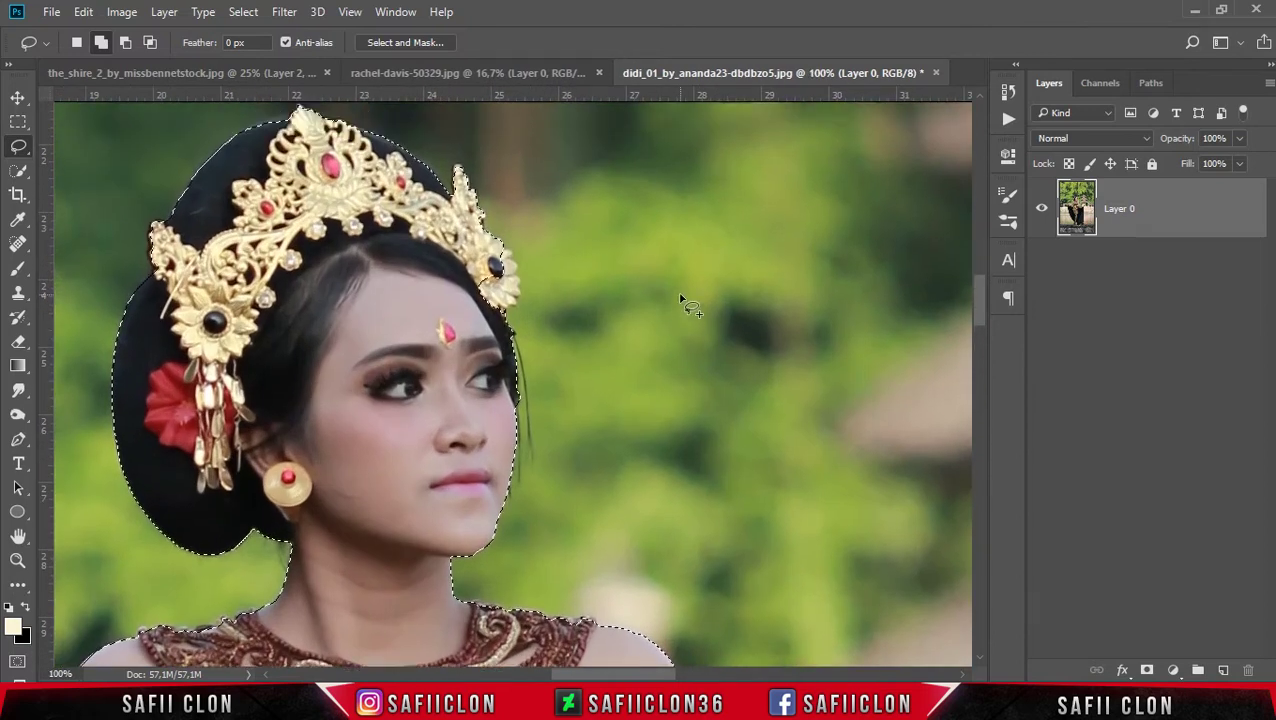
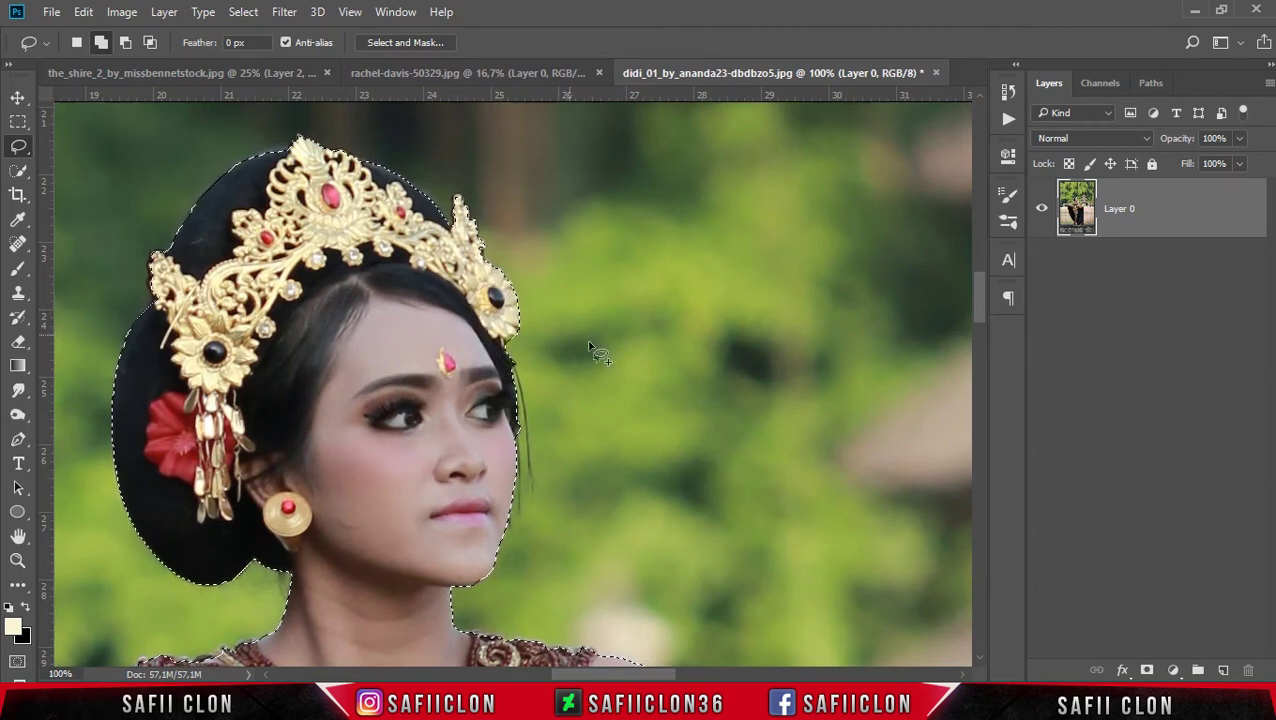
Extend the Lasso selection along the top of the woman's hand.
scroll(592, 347, down, 2)
scroll(612, 368, down, 1)
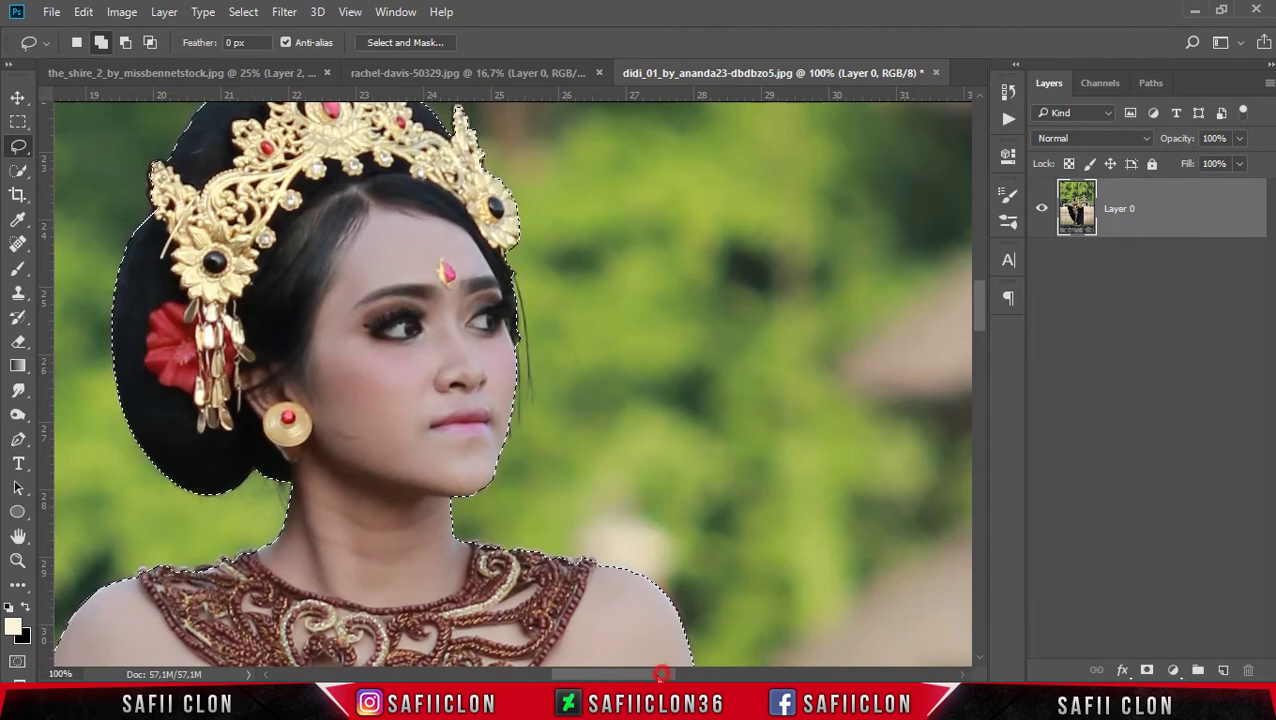
scroll(680, 590, left, 10)
scroll(640, 620, left, 2)
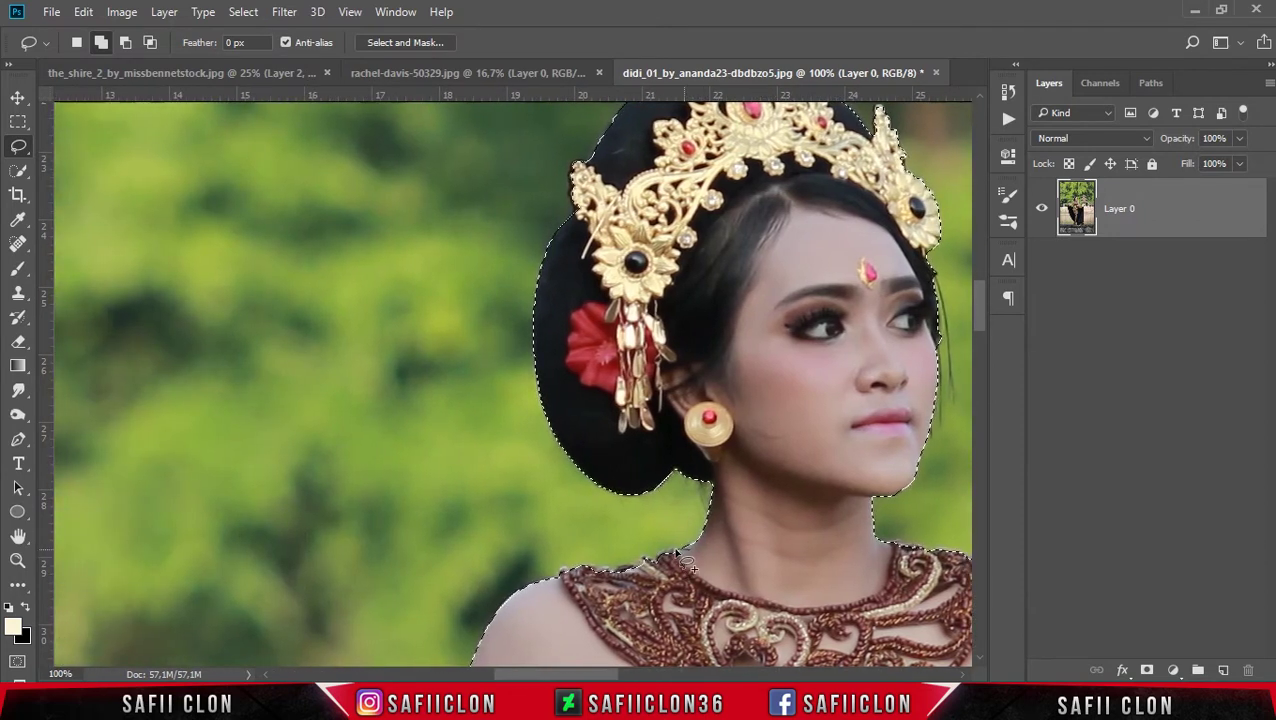
scroll(689, 573, down, 12)
scroll(700, 450, up, 7)
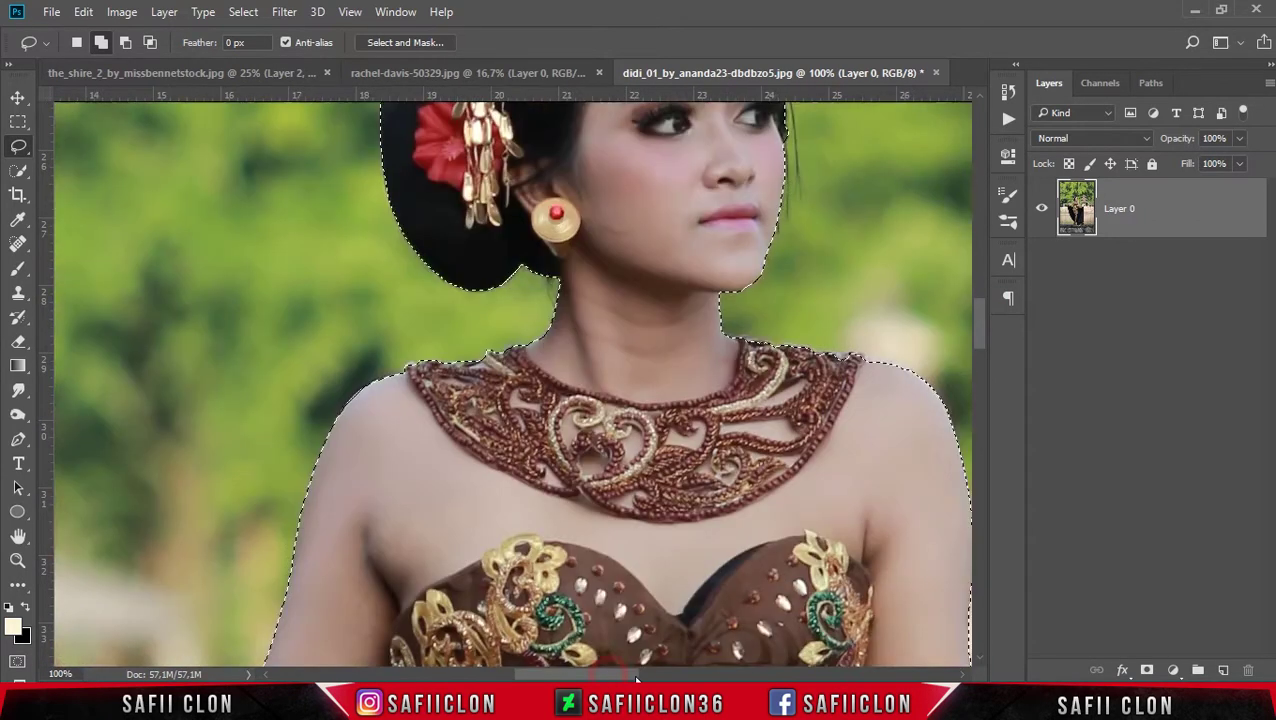
scroll(730, 400, right, 2)
scroll(785, 385, down, 9)
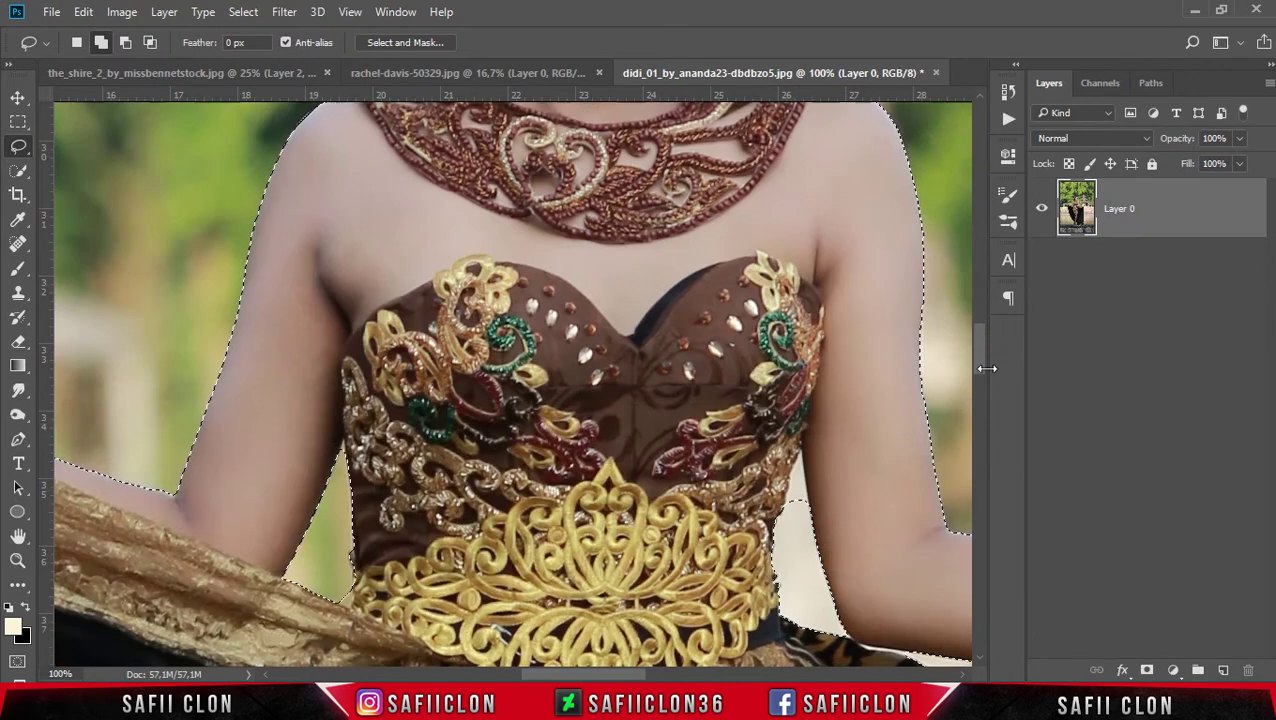
scroll(655, 655, left, 11)
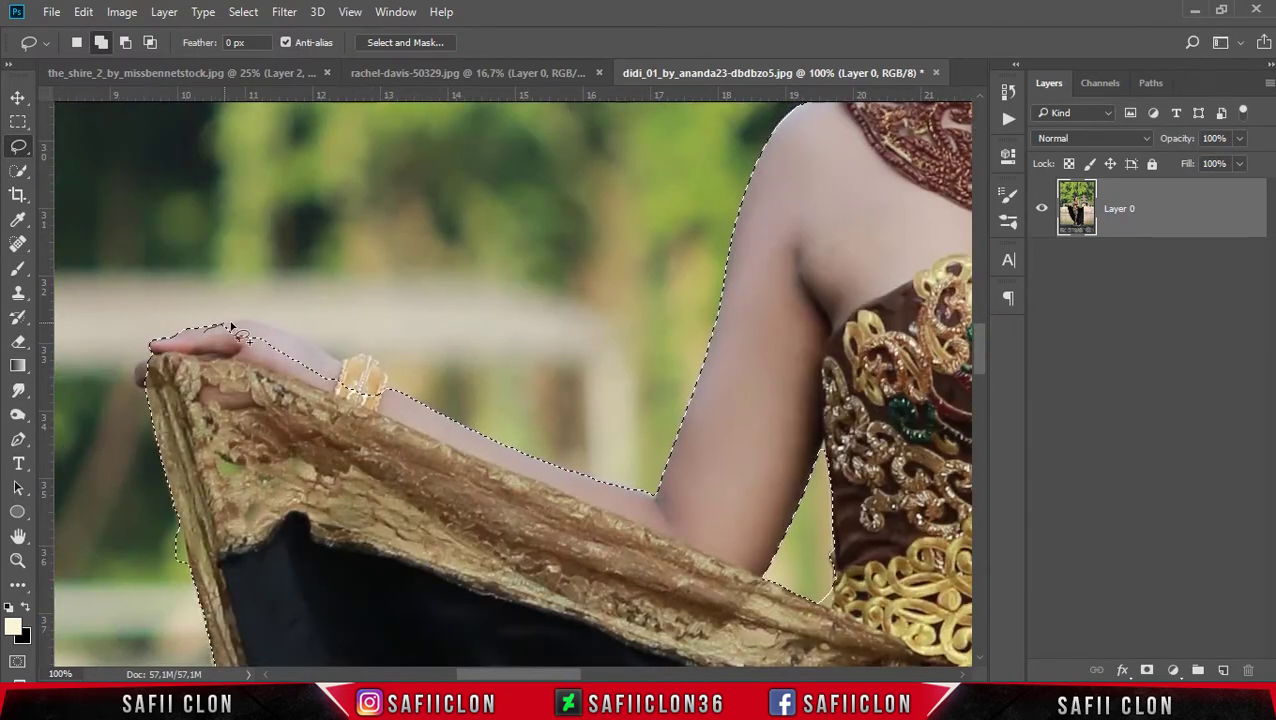
mouse_move(232, 367)
mouse_down()
mouse_move(356, 367)
mouse_move(345, 392)
mouse_up()
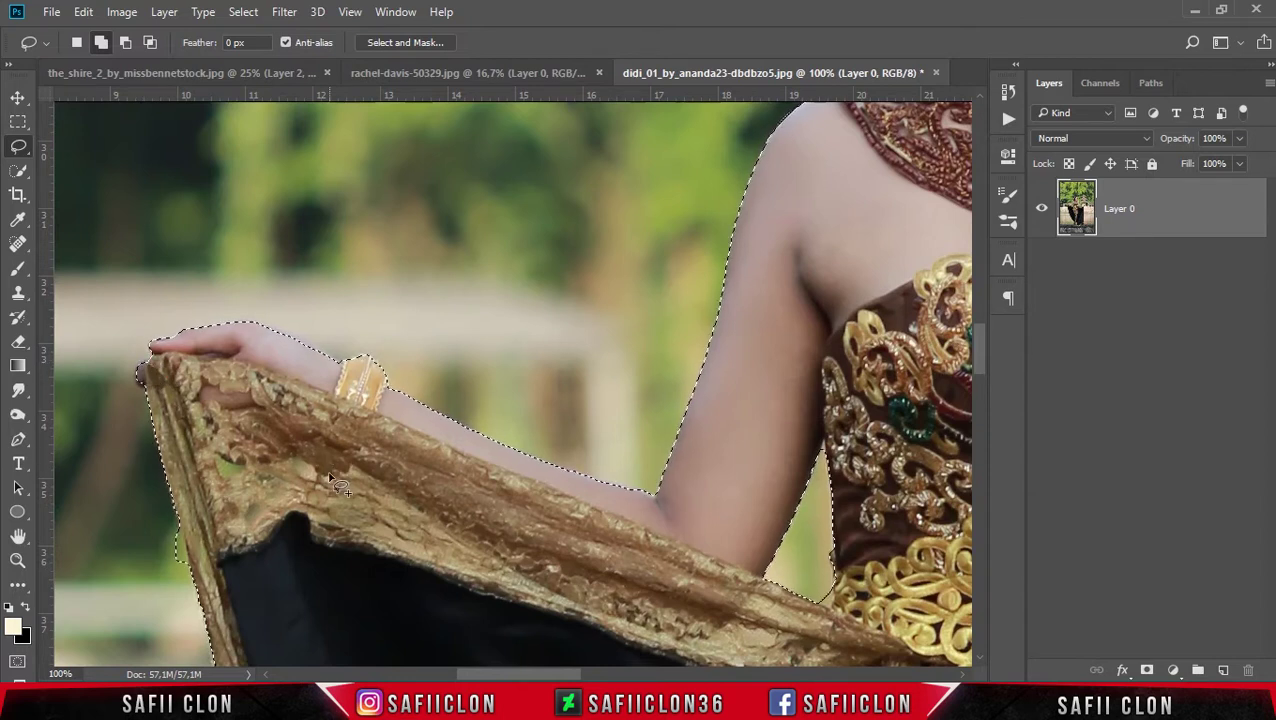
Subtract background from the selection along the left and right fabric edges.
scroll(335, 480, down, 2)
scroll(340, 483, down, 3)
scroll(340, 483, down, 2)
scroll(340, 483, down, 1)
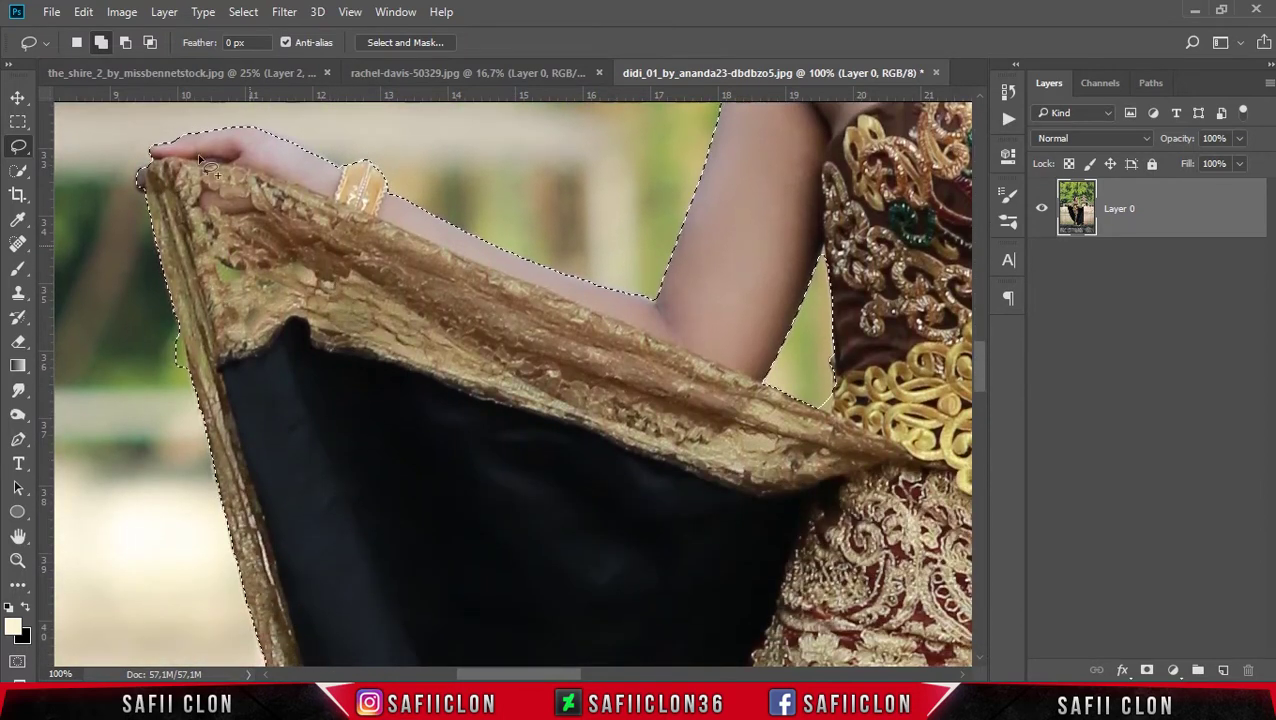
key(alt)
drag(176, 318, 183, 343)
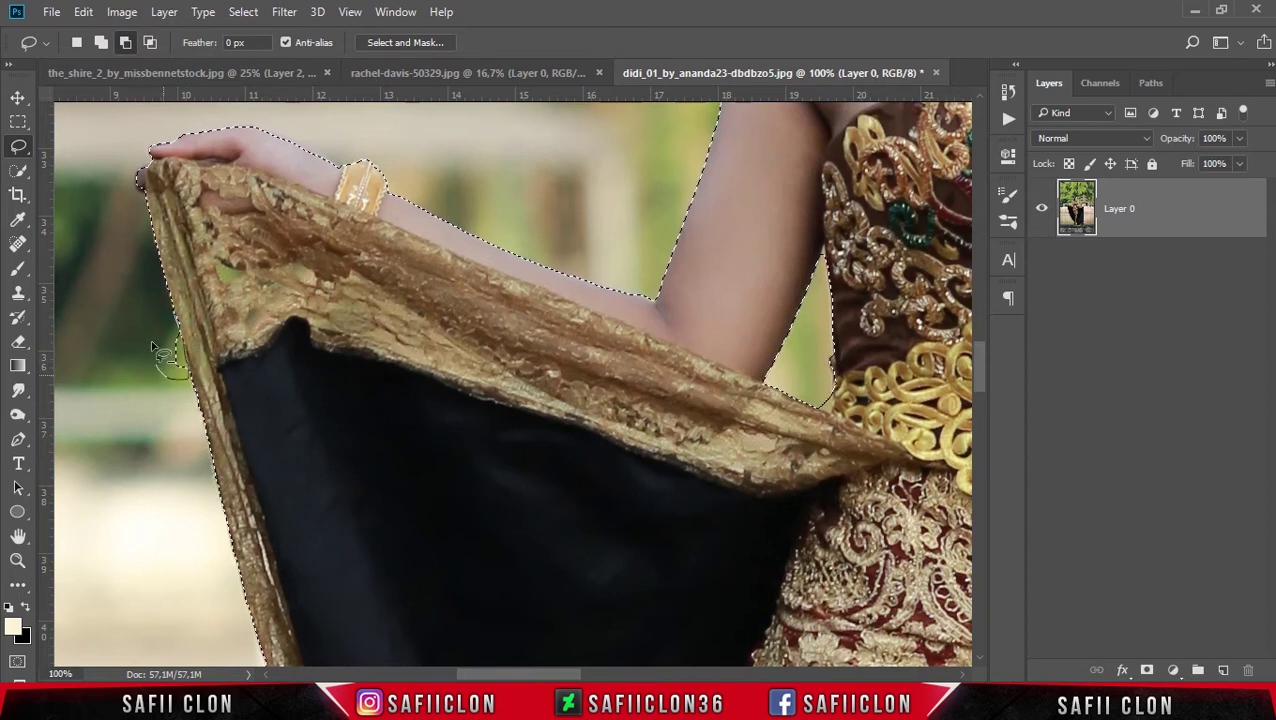
mouse_move(829, 384)
mouse_down()
mouse_move(845, 398)
mouse_move(688, 520)
mouse_move(740, 535)
mouse_up()
drag(820, 483, 648, 515)
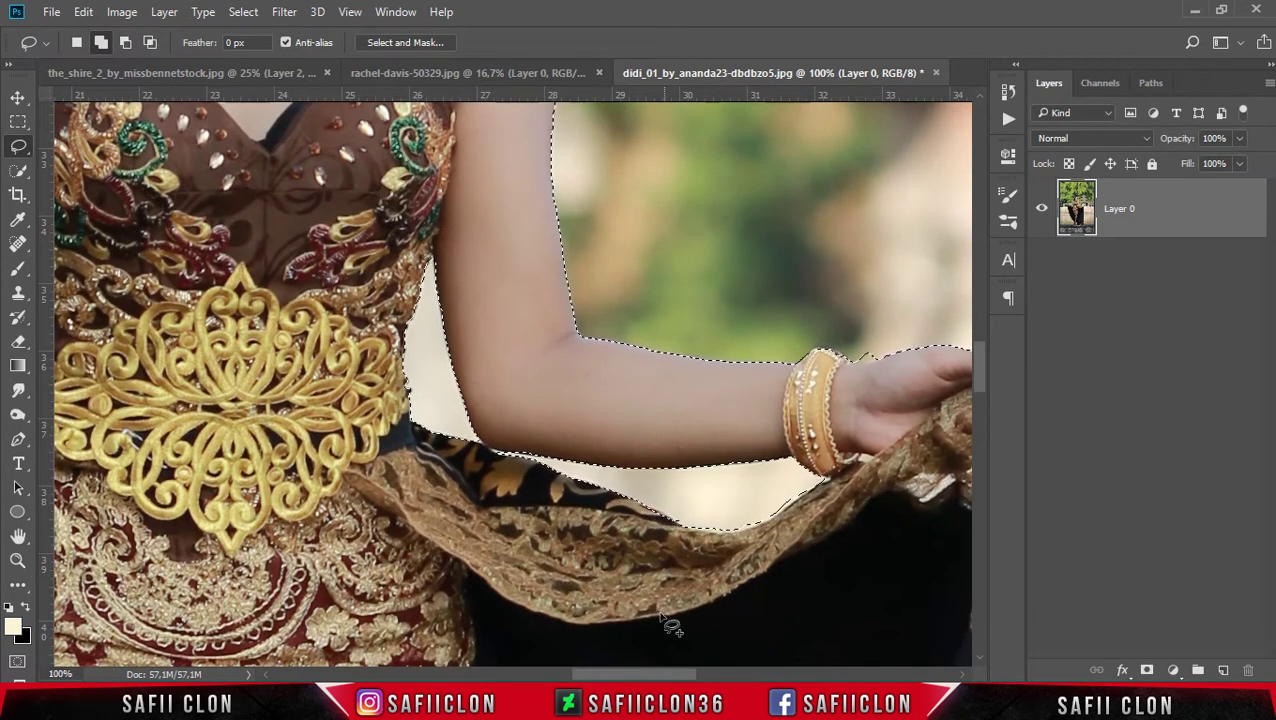
Tighten the selection along the trailing fabric's edge.
scroll(700, 530, right, 10)
scroll(741, 547, down, 3)
scroll(683, 351, down, 5)
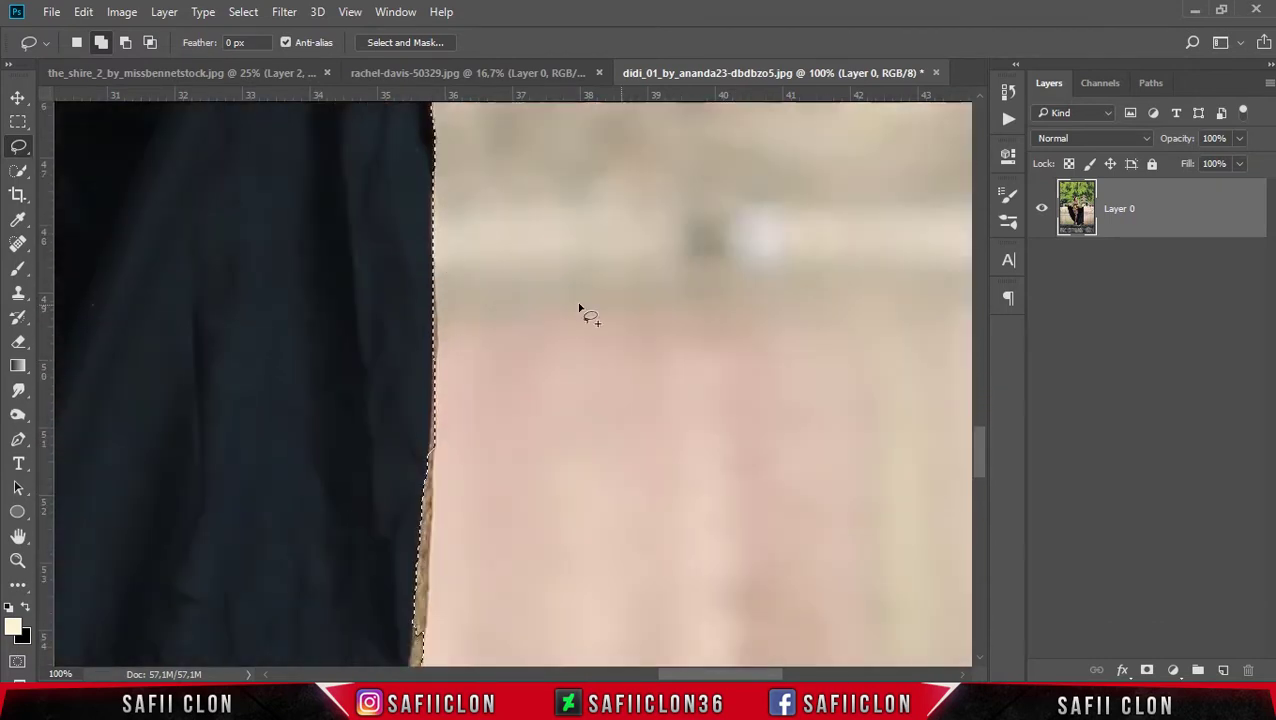
scroll(750, 300, down, 3)
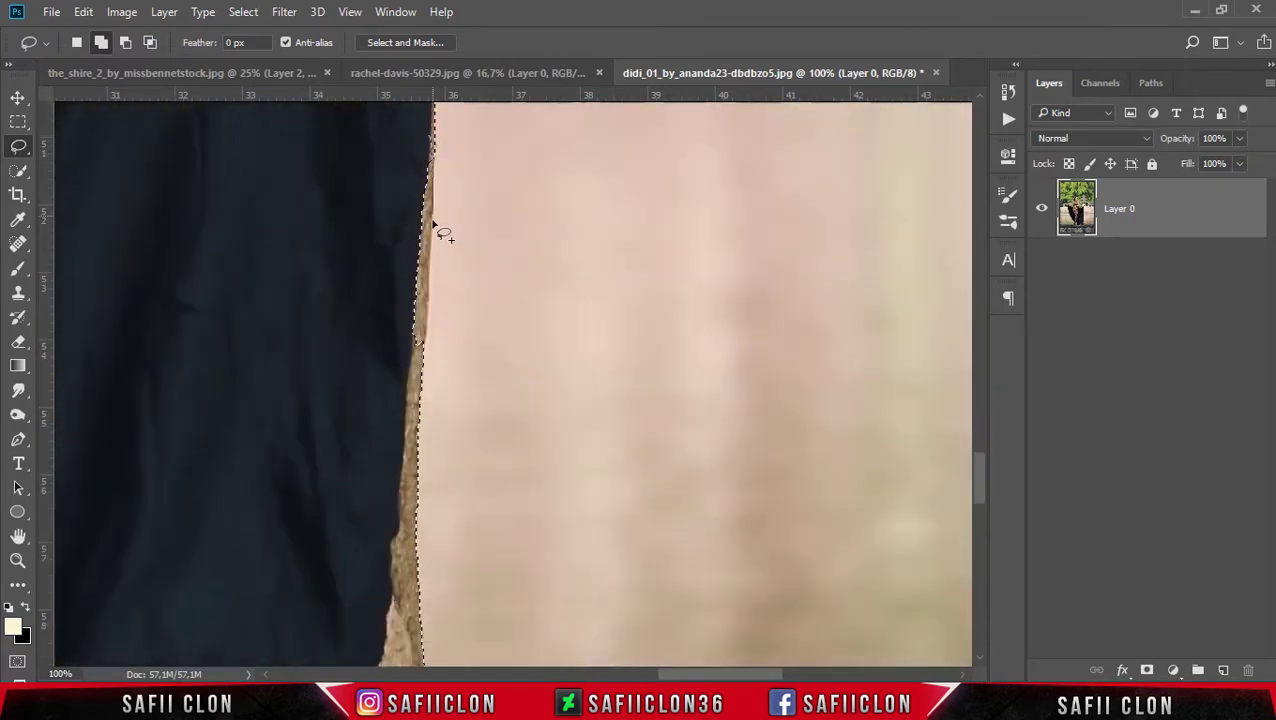
scroll(428, 340, down, 5)
scroll(640, 350, down, 3)
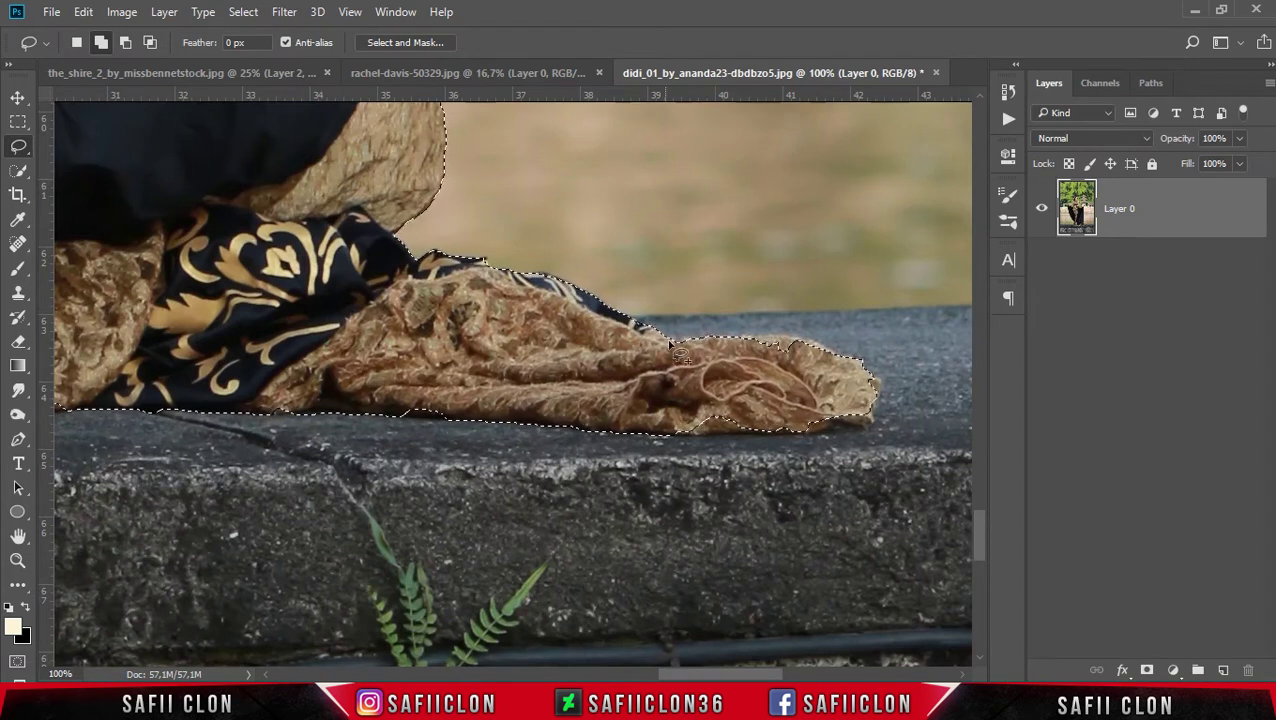
drag(836, 360, 888, 406)
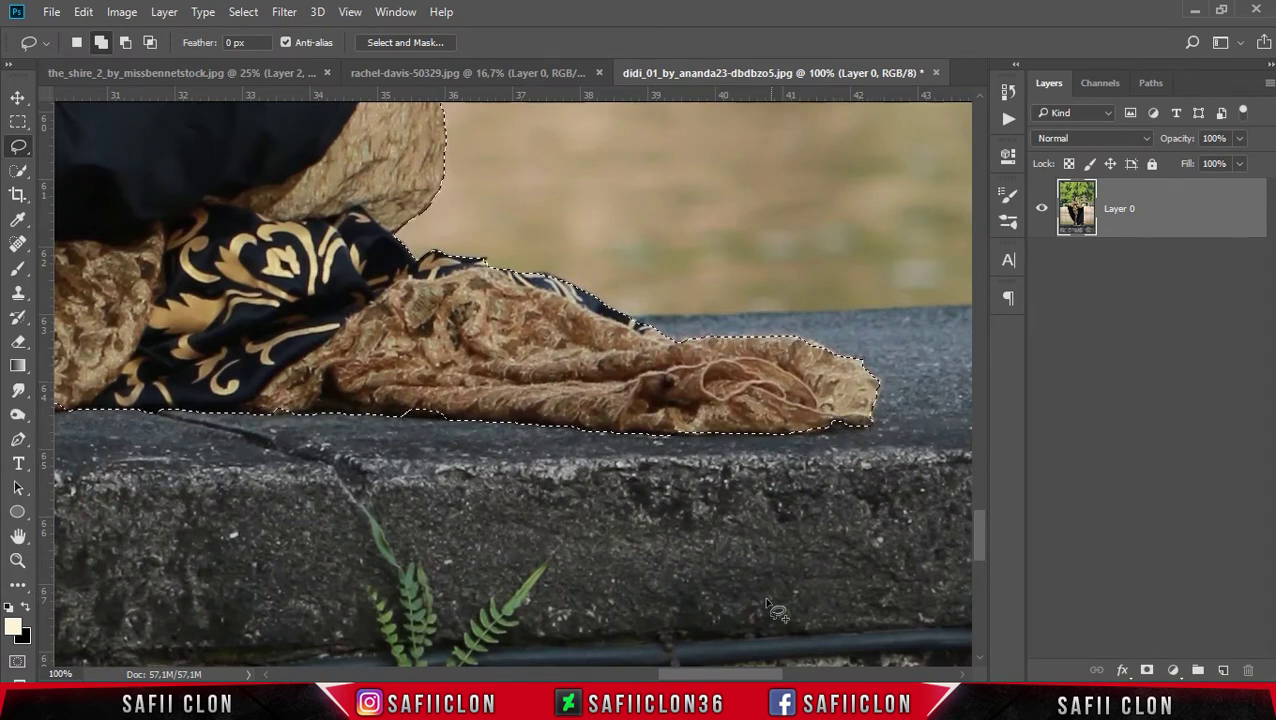
Zoom out to view the whole lower figure.
scroll(768, 447, left, 5)
scroll(869, 353, up, 3)
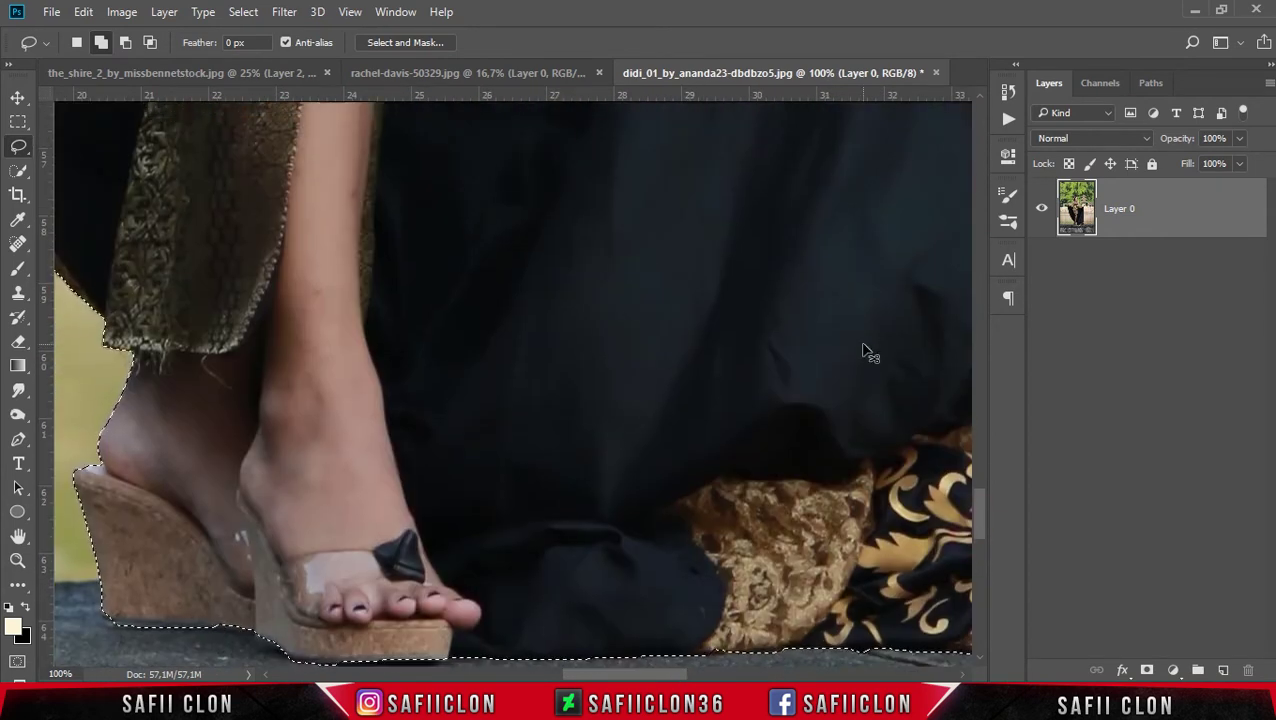
key(ctrl+minus)
key(ctrl+minus)
key(ctrl+minus)
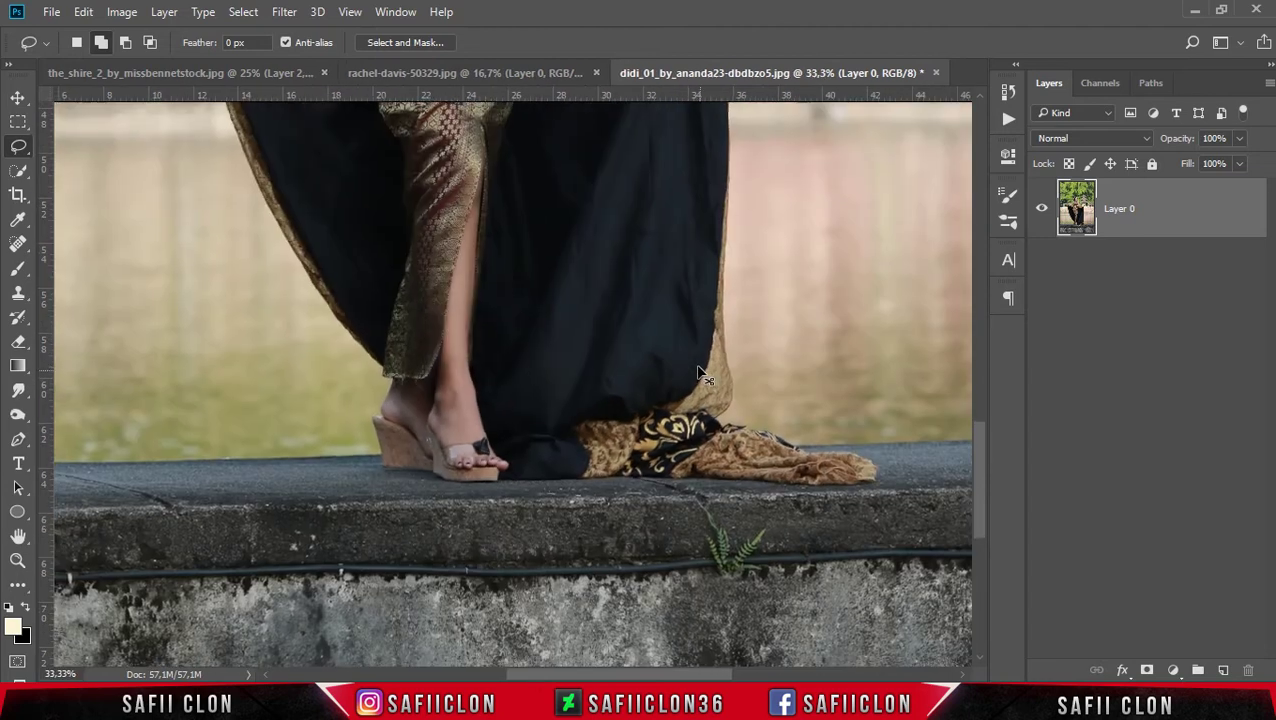
key(ctrl+minus)
key(ctrl+minus)
key(ctrl+minus)
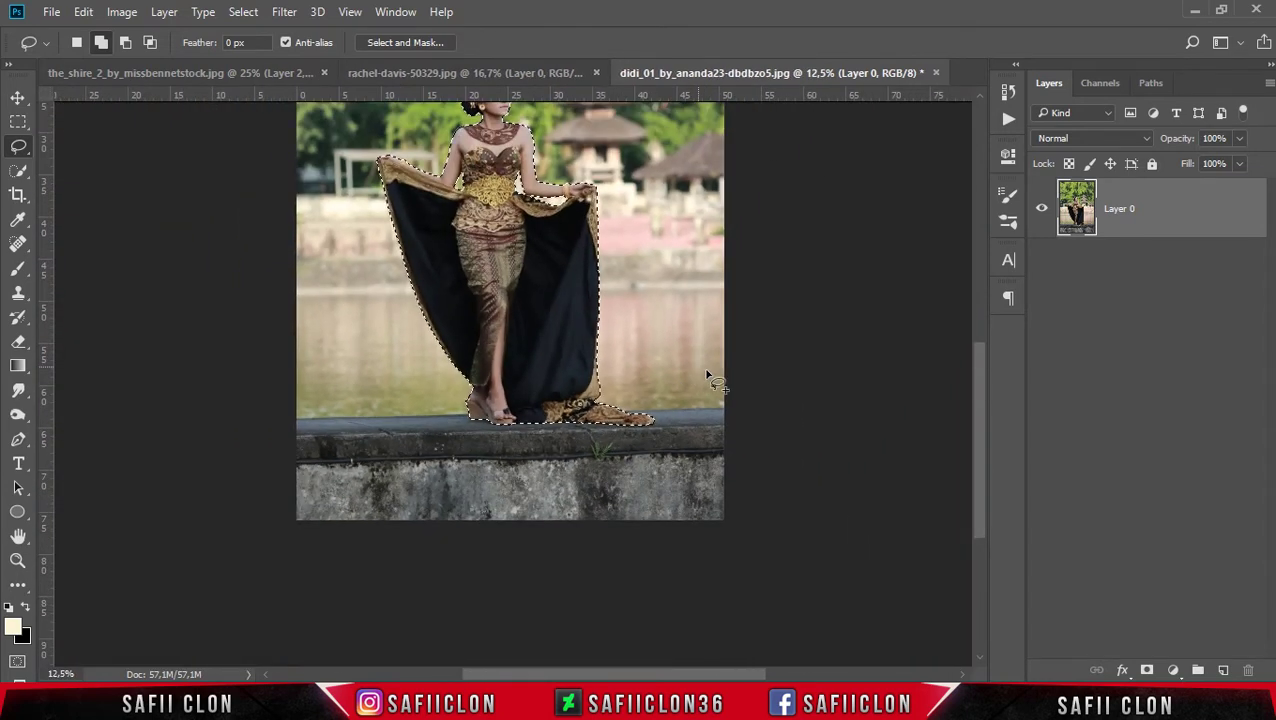
drag(976, 400, 981, 325)
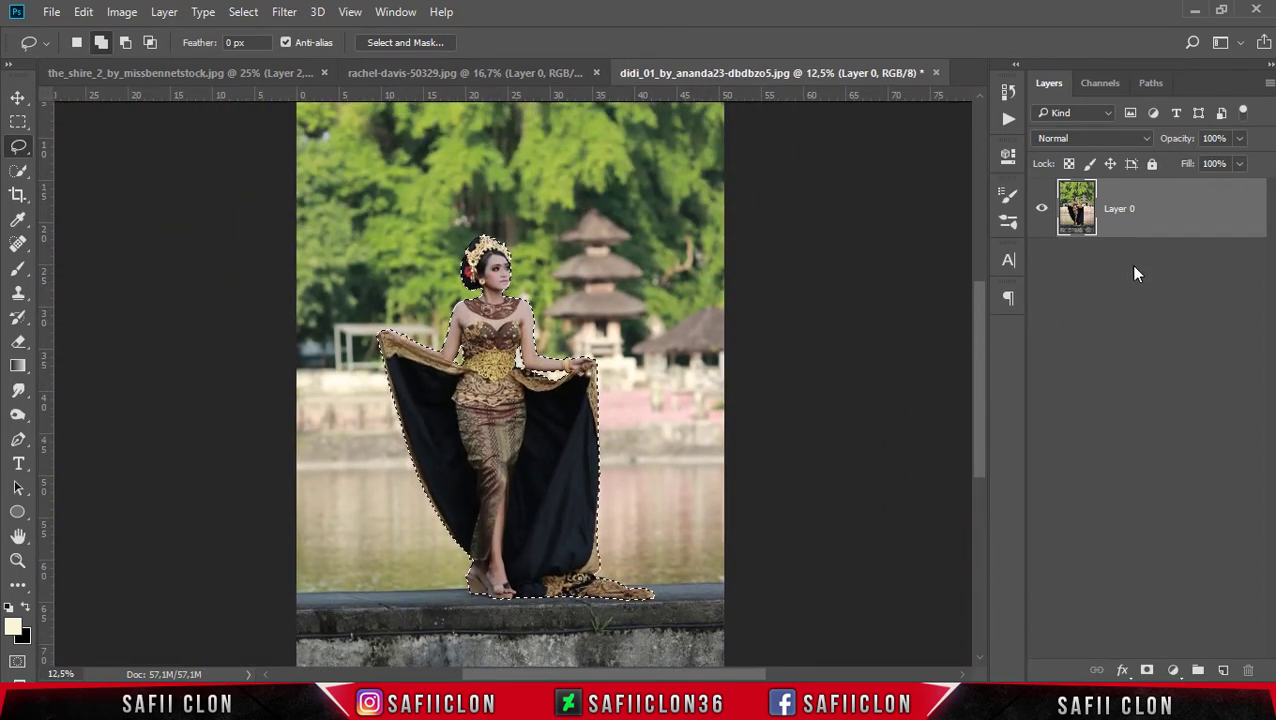
Mask the woman from her selection and drop Layer 0 onto the_shire tunnel canvas.
click(1147, 670)
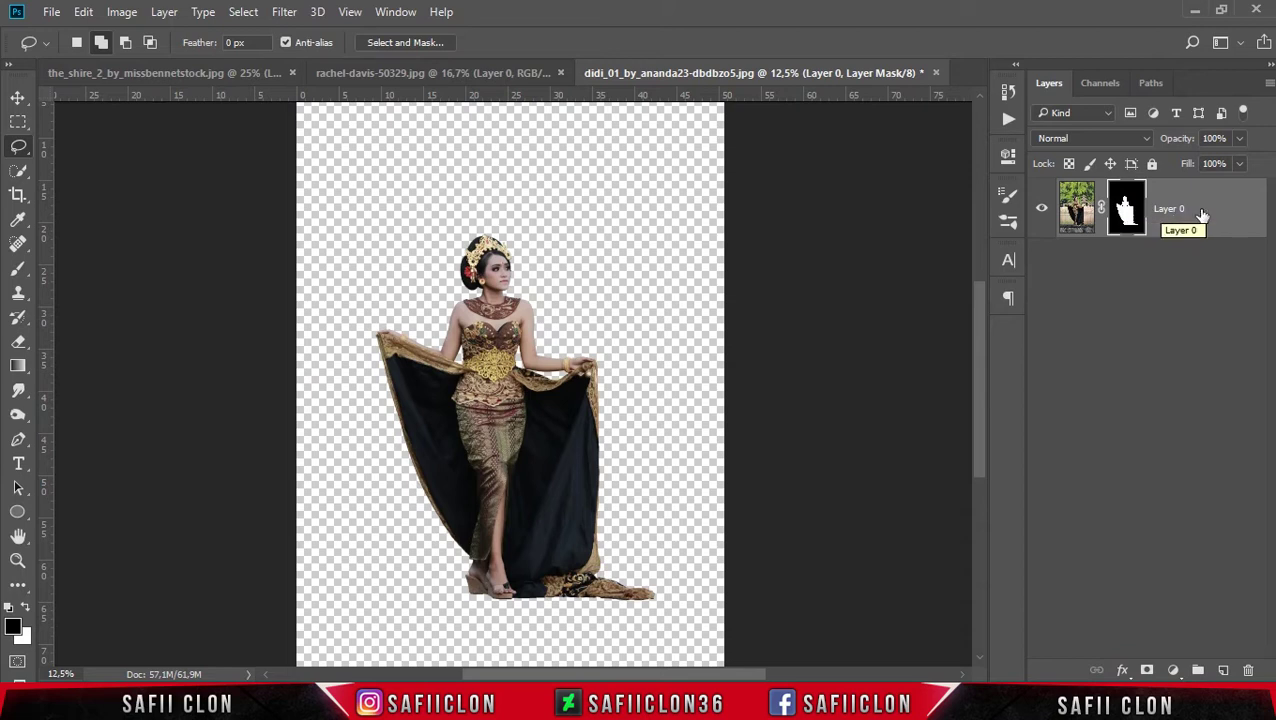
drag(1211, 208, 217, 73)
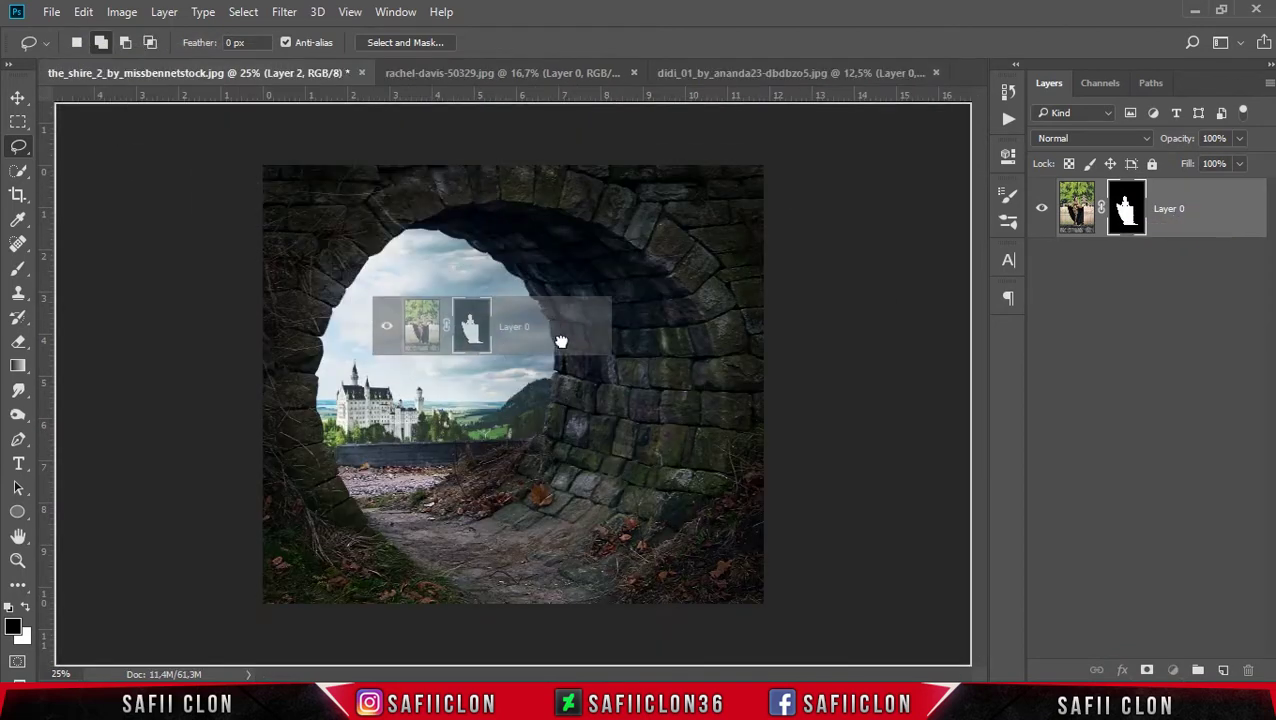
drag(217, 73, 571, 350)
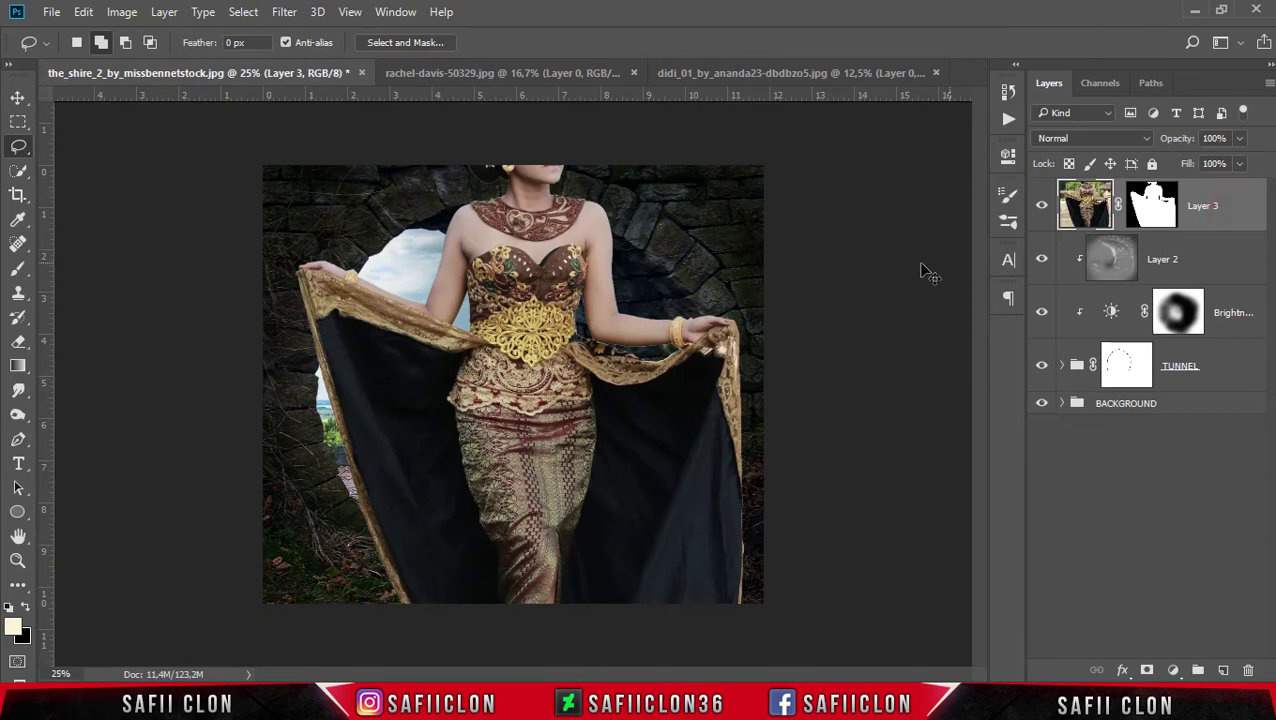
Scale the woman to about 40% and position her inside the tunnel archway.
key(ctrl+t)
drag(610, 255, 650, 660)
drag(203, 230, 417, 545)
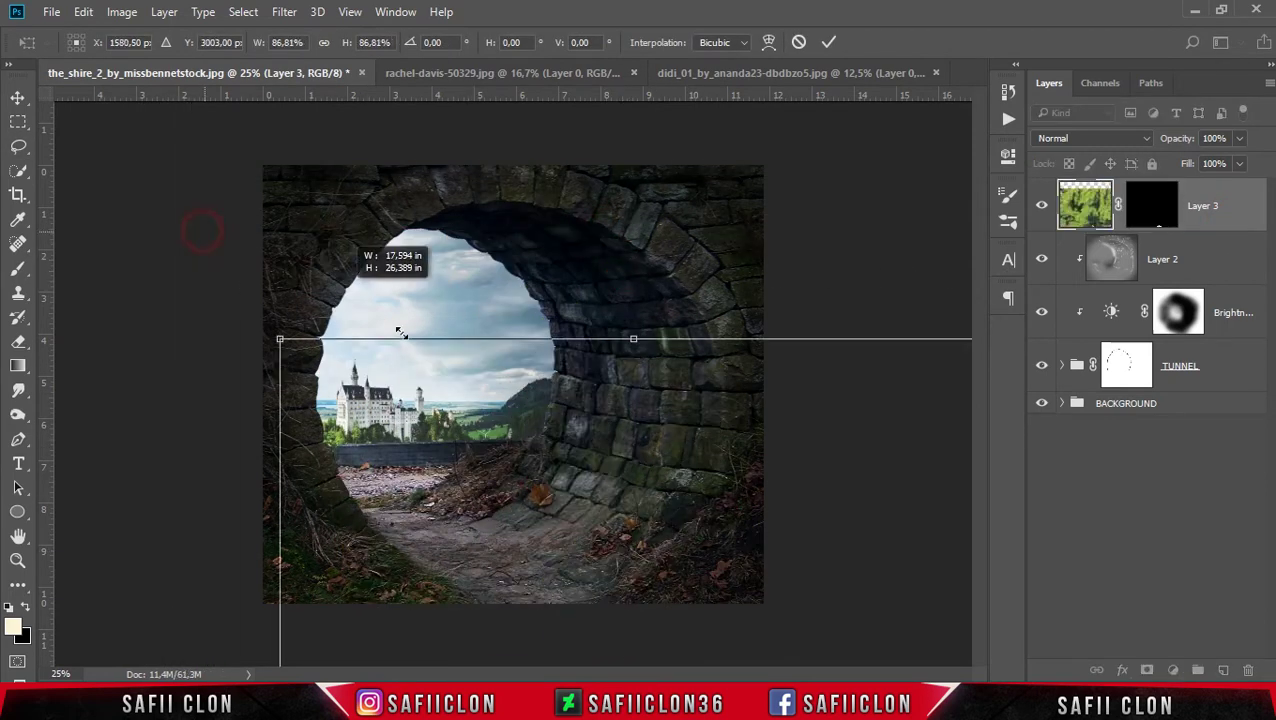
drag(633, 560, 477, 228)
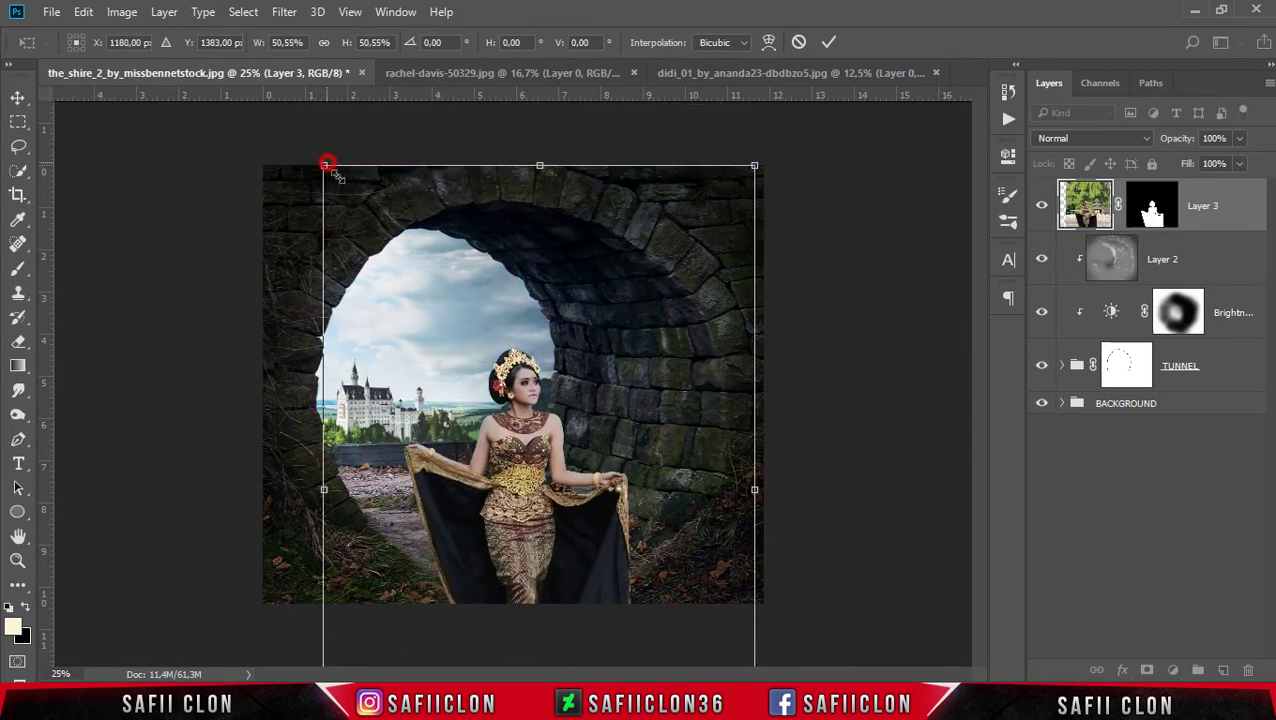
drag(324, 165, 430, 327)
drag(722, 479, 643, 302)
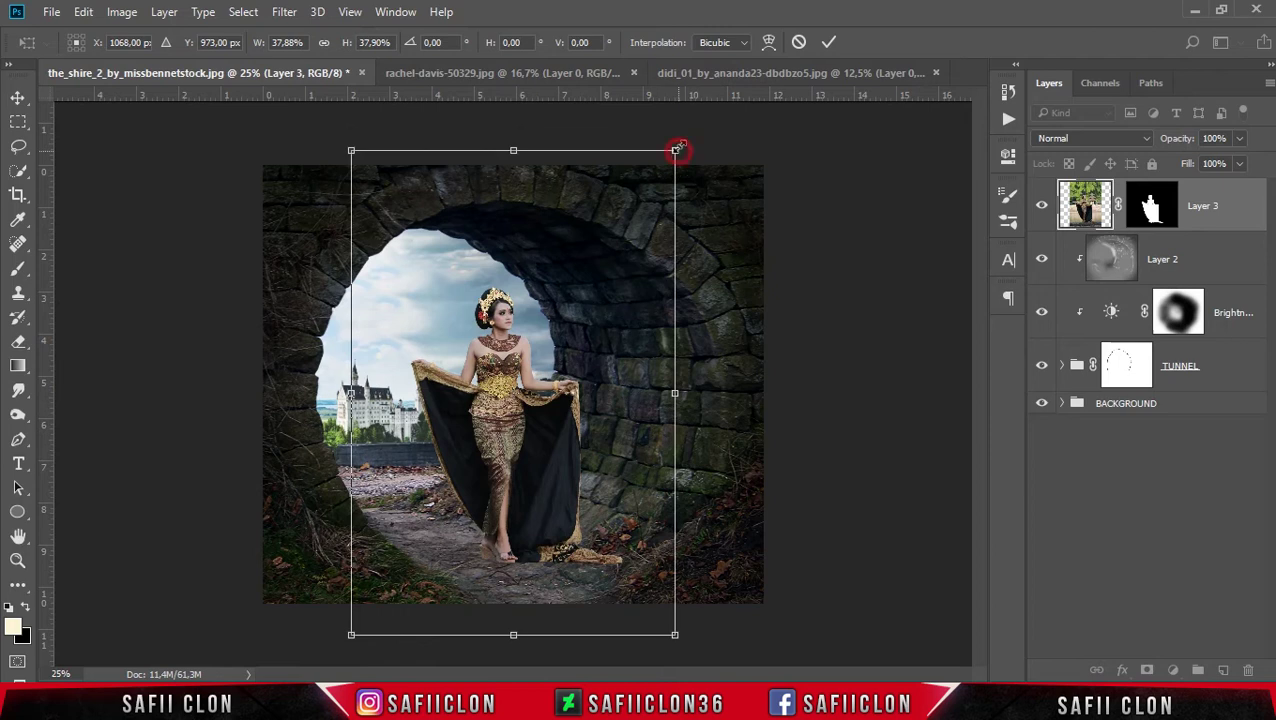
drag(678, 151, 694, 117)
drag(638, 347, 620, 347)
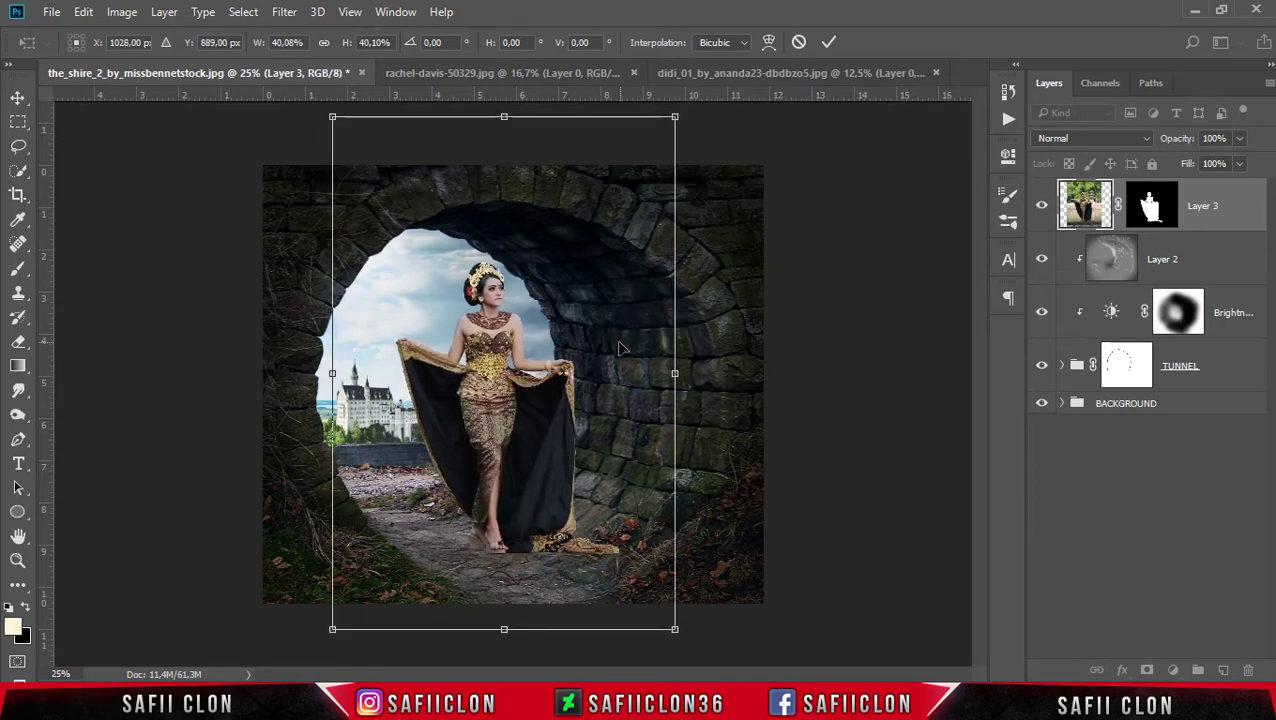
drag(338, 120, 341, 131)
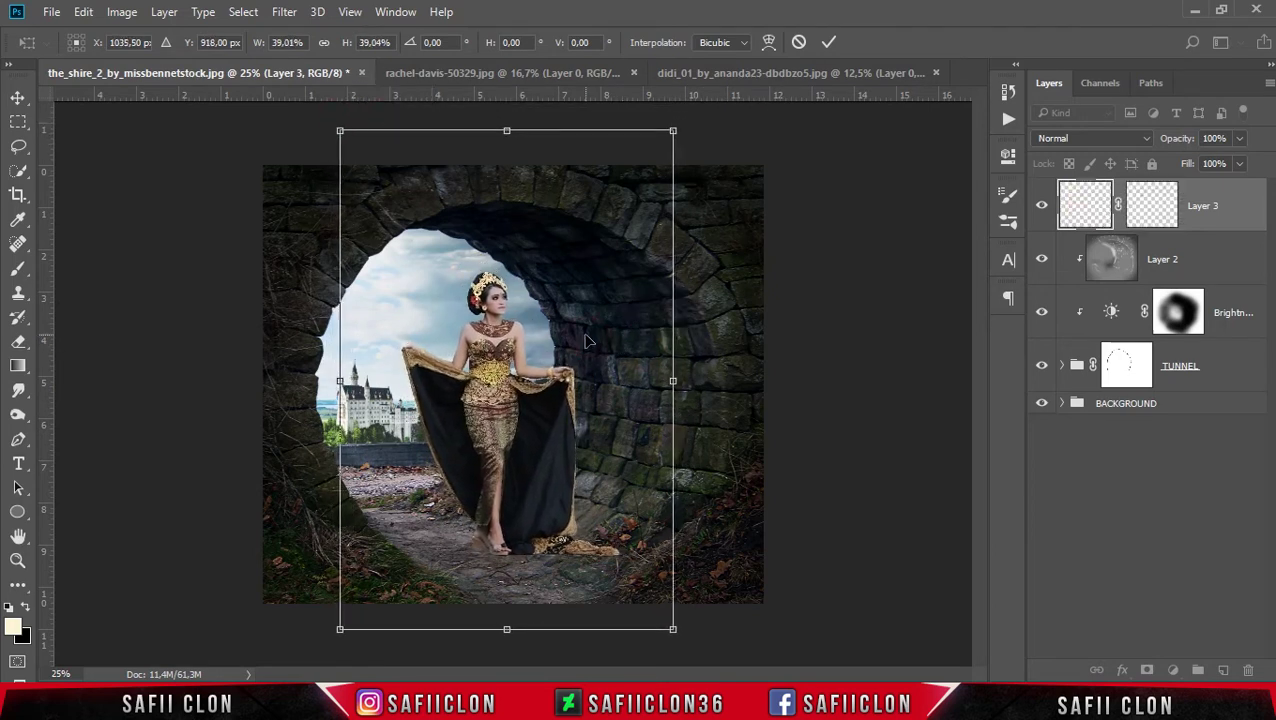
Distort the model's corners and right edge for perspective, then apply the transform.
drag(343, 386, 342, 382)
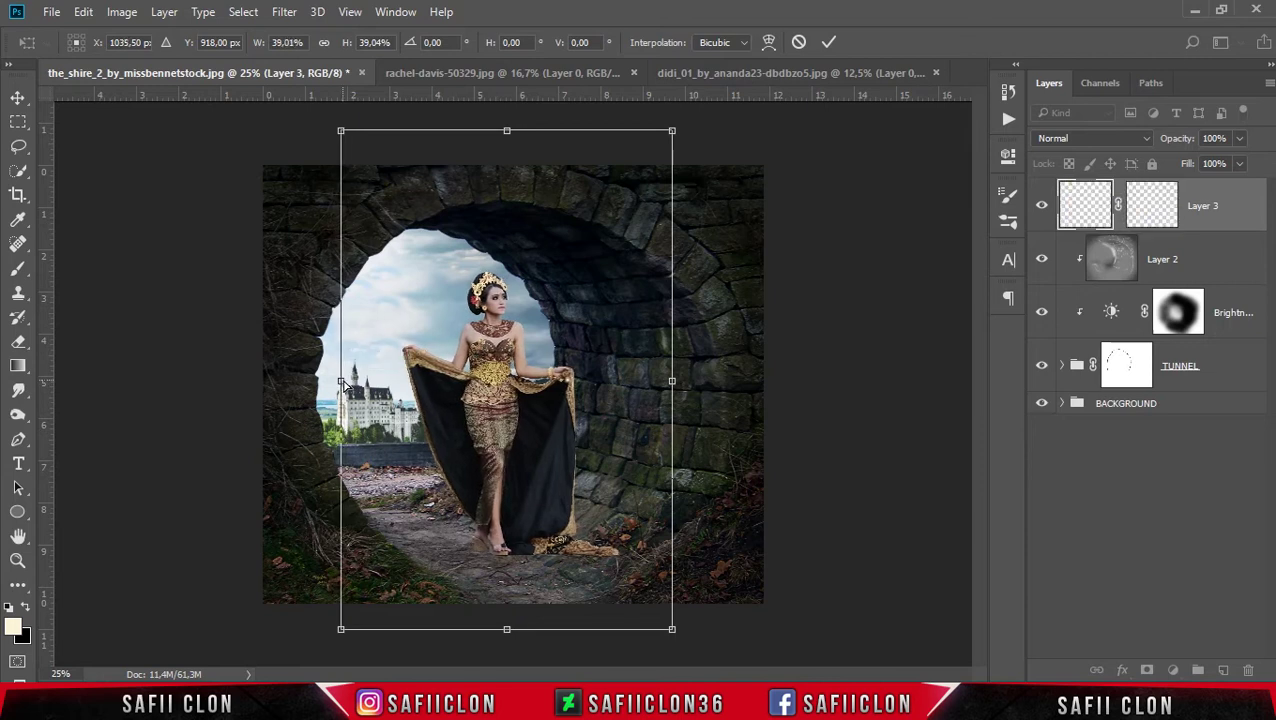
drag(673, 630, 673, 625)
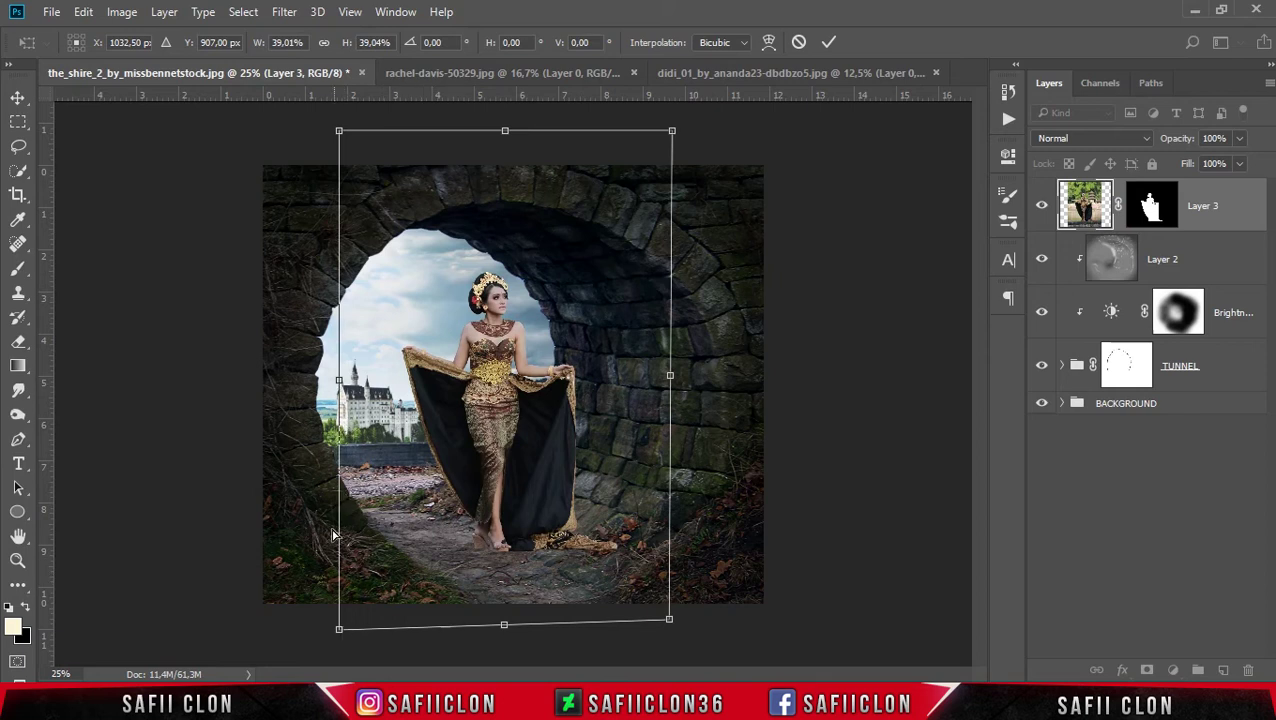
drag(339, 632, 343, 637)
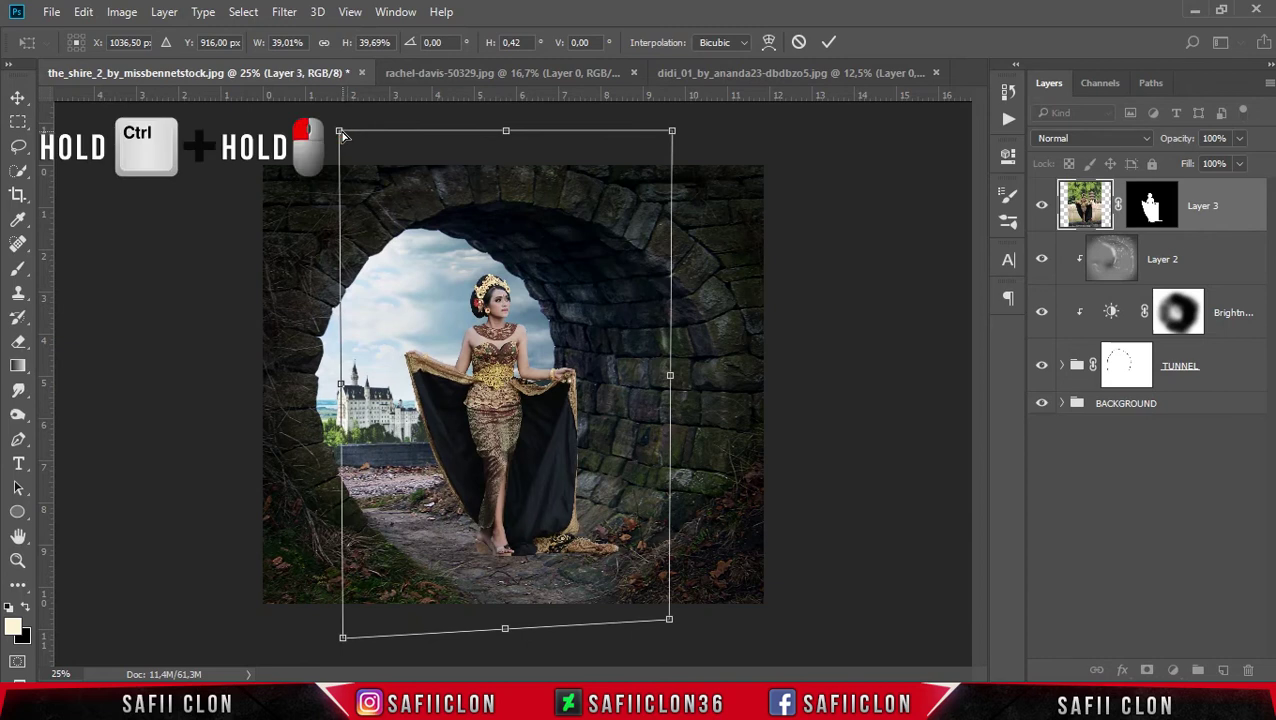
drag(346, 138, 334, 137)
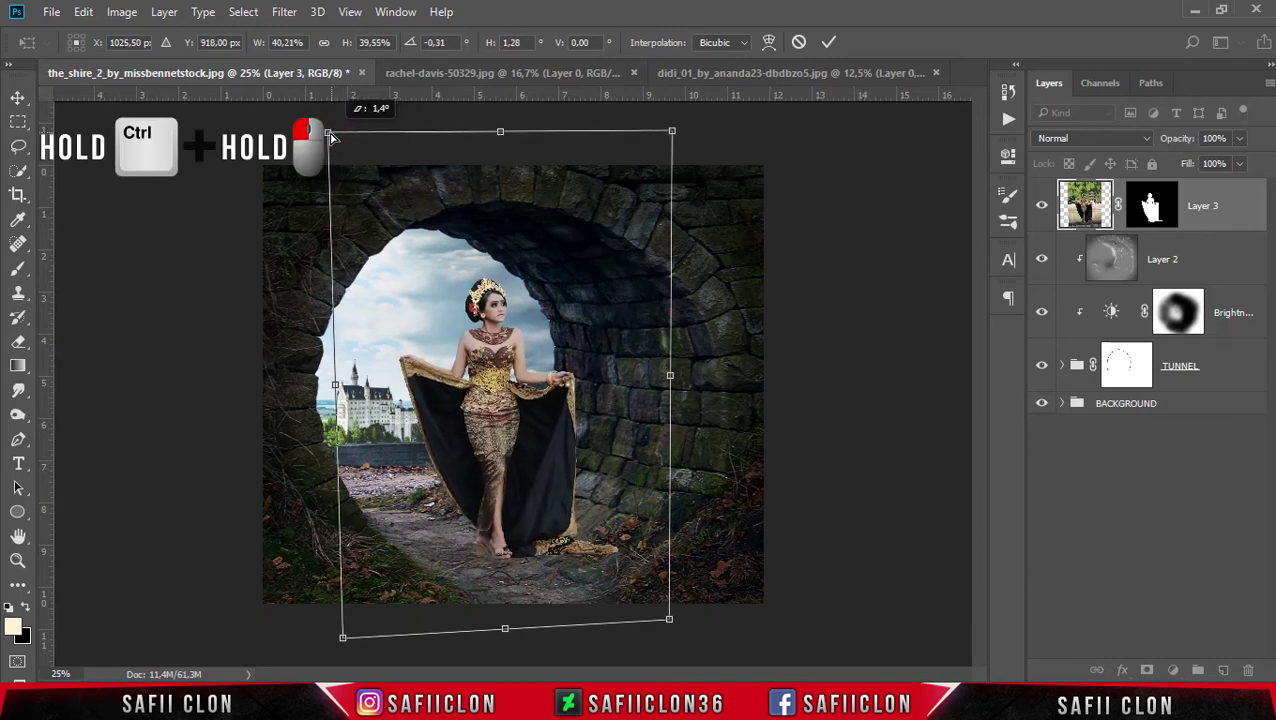
drag(333, 137, 341, 137)
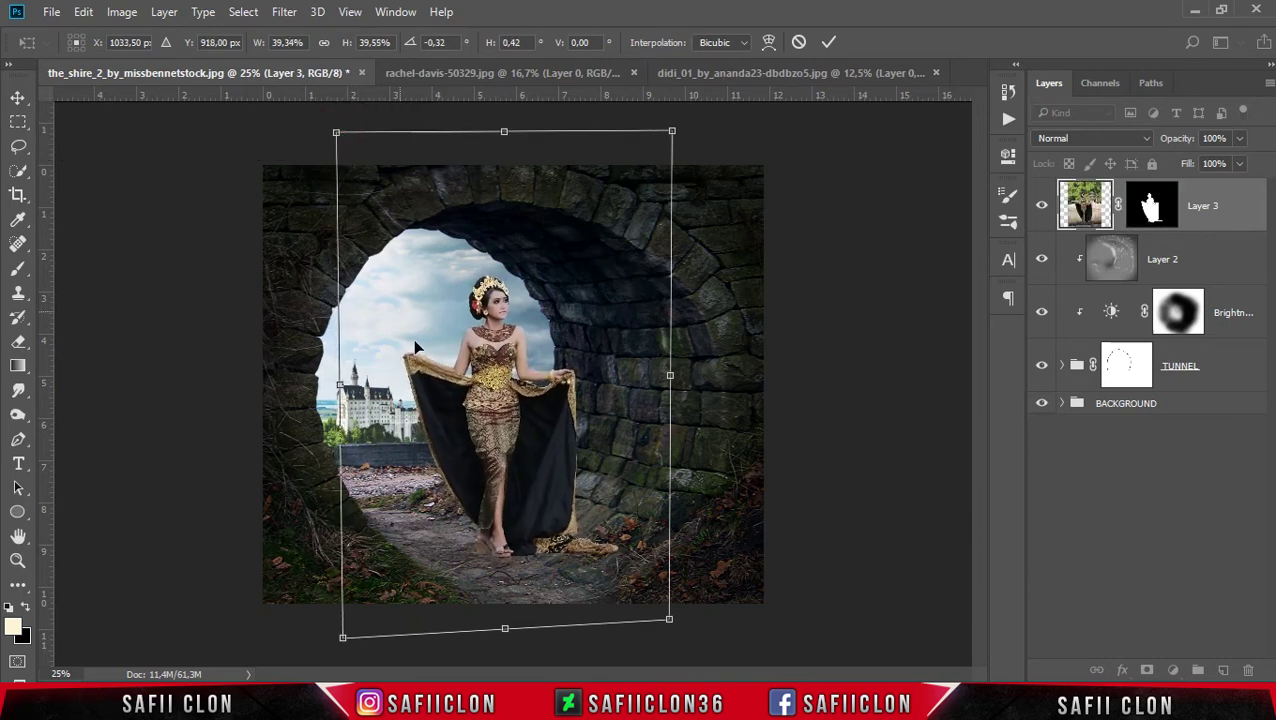
drag(676, 135, 674, 133)
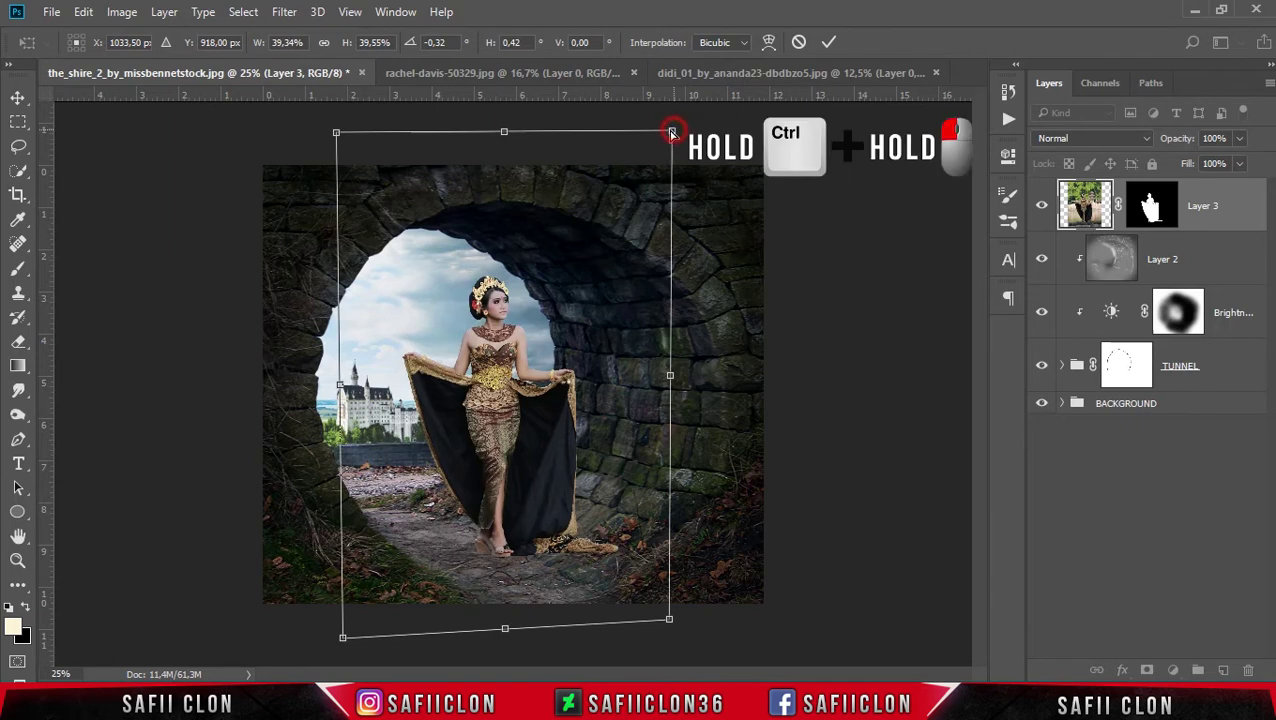
drag(677, 389, 674, 379)
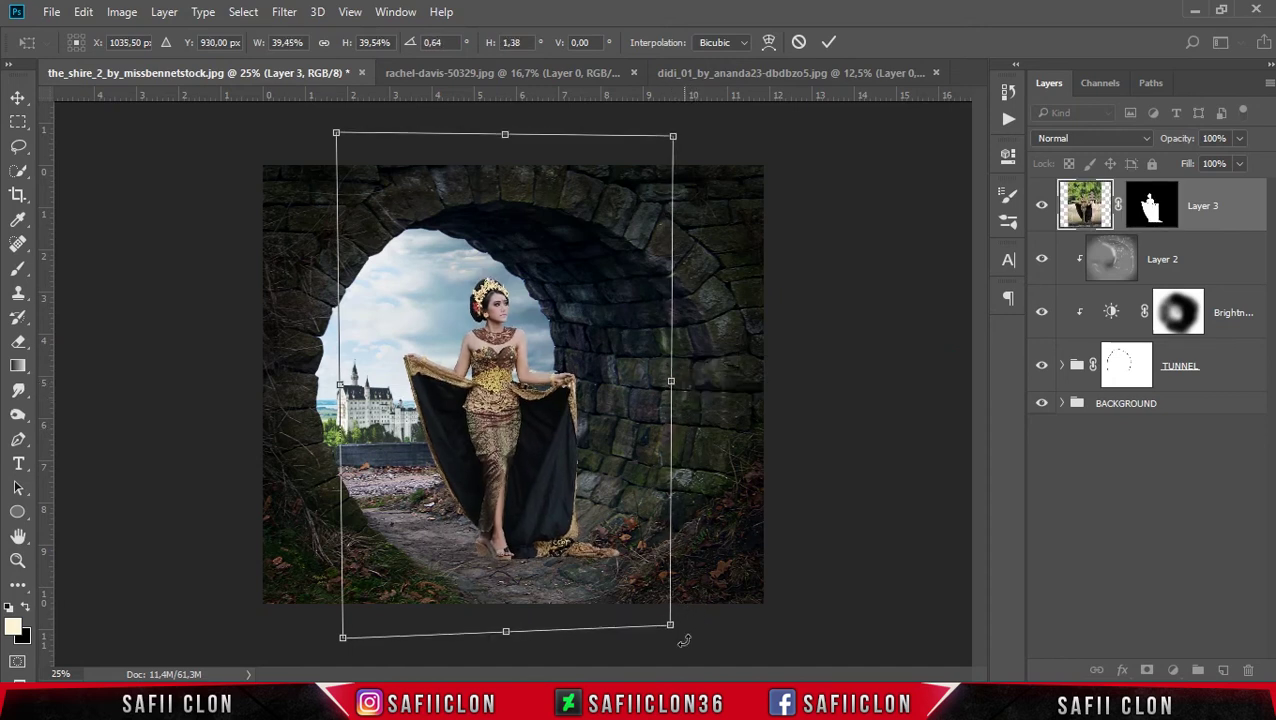
drag(669, 619, 672, 621)
drag(672, 131, 676, 131)
click(830, 44)
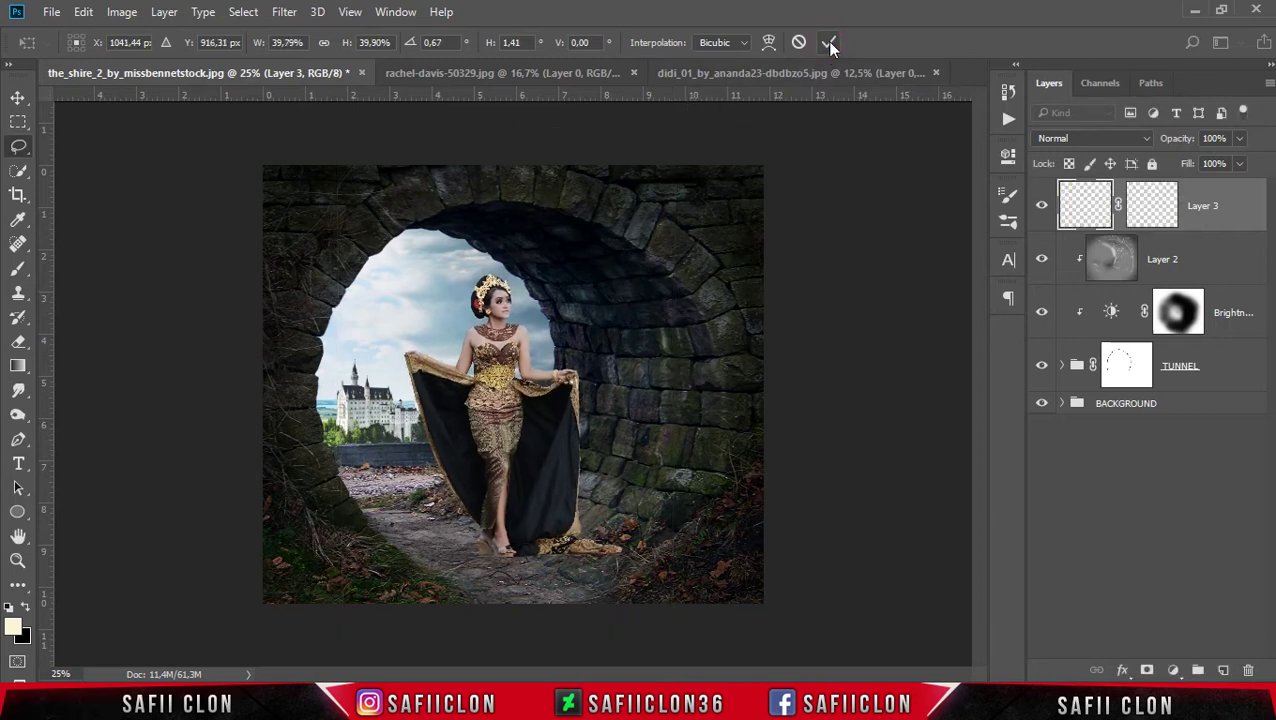
Group the model layers into a group named MODEL.
right_click(1245, 217)
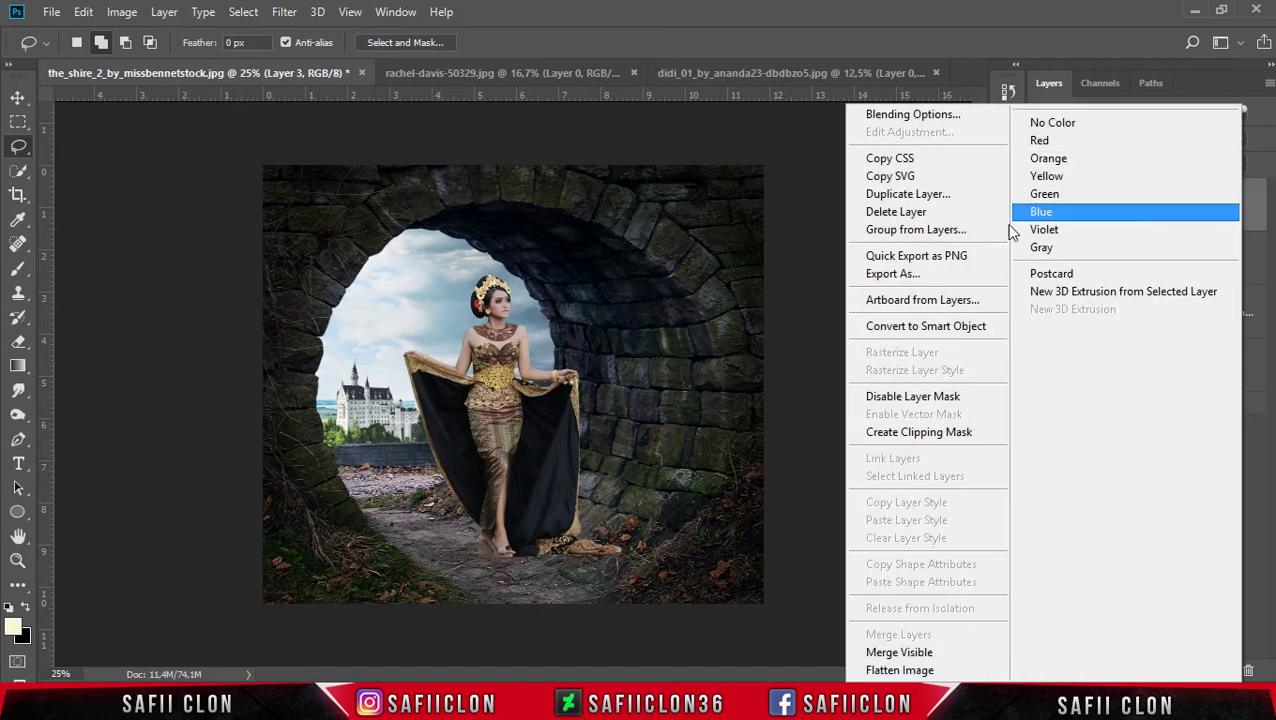
click(955, 231)
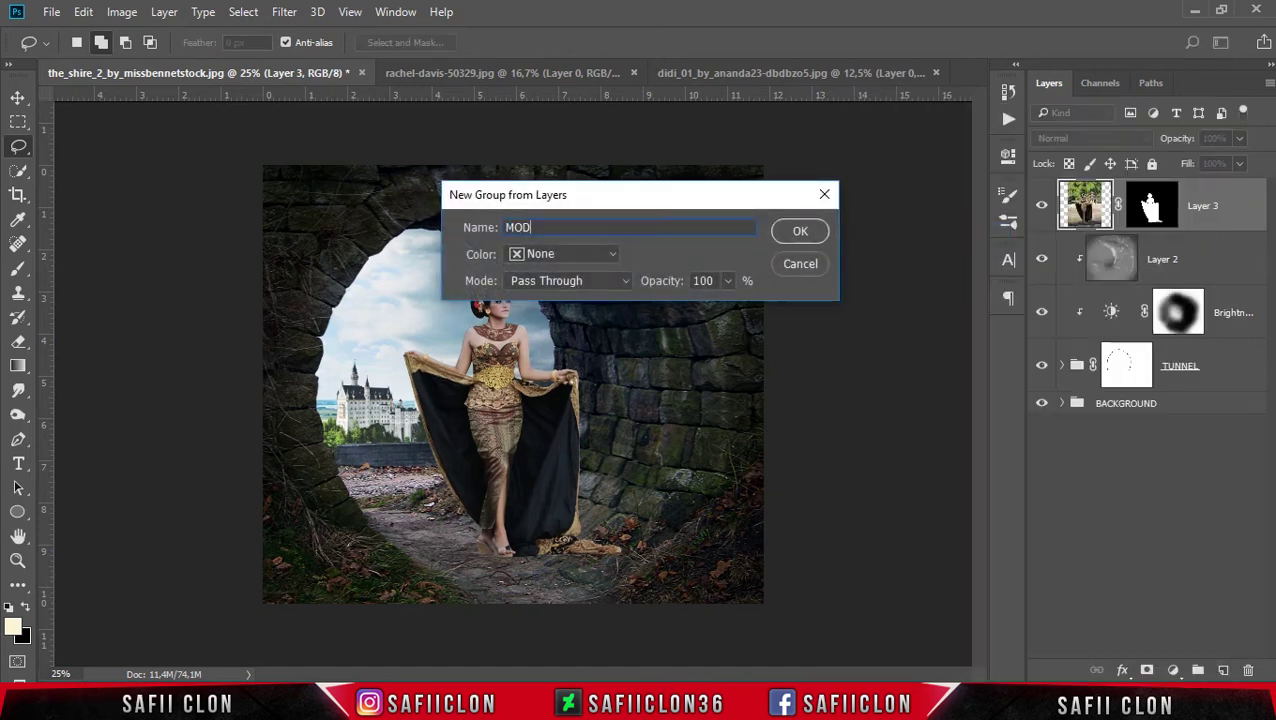
text(EL)
key(Return)
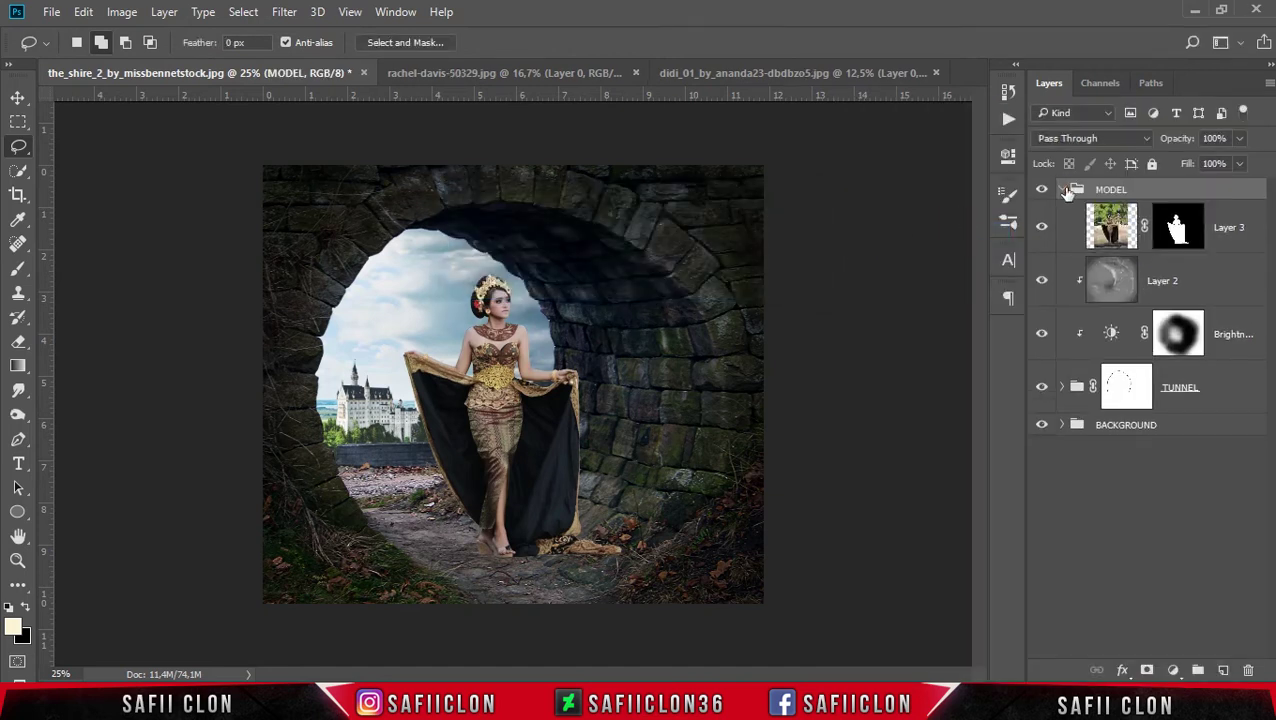
click(1068, 191)
click(1068, 190)
Collect Layer 2, Brightness and the tunnel layer into a group named TUNNEL.
click(1199, 281)
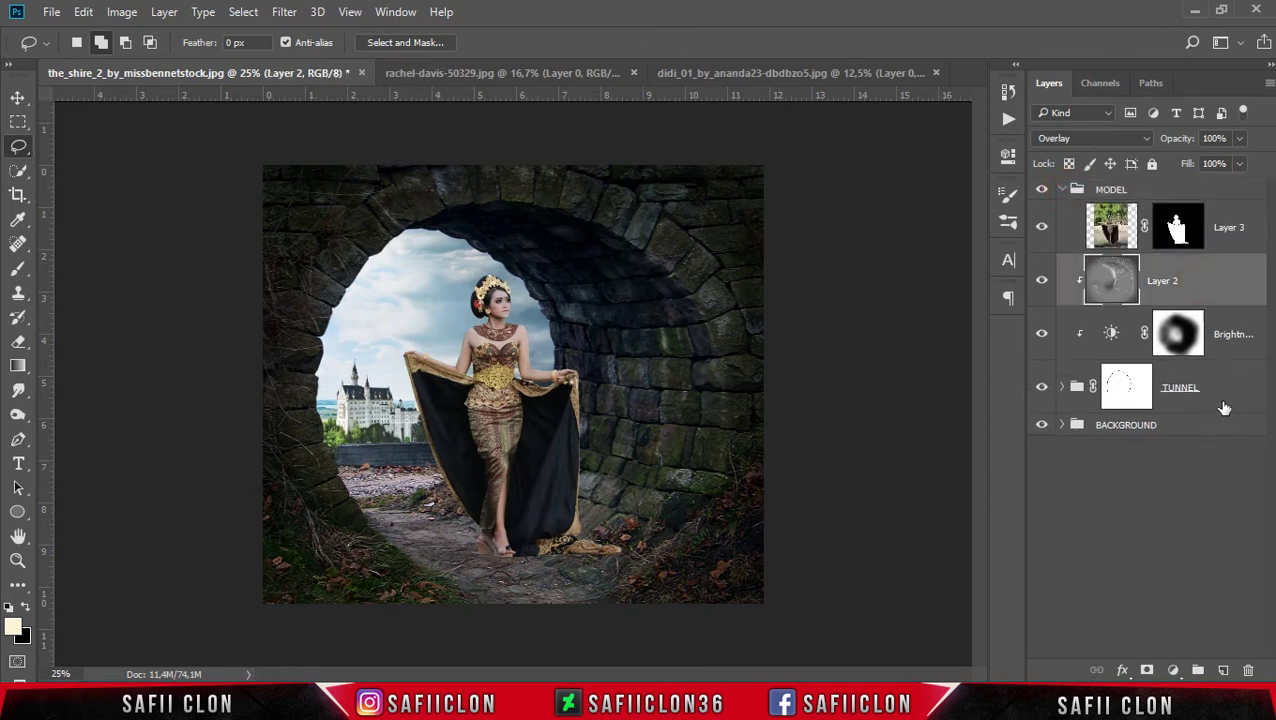
shift+click(1224, 405)
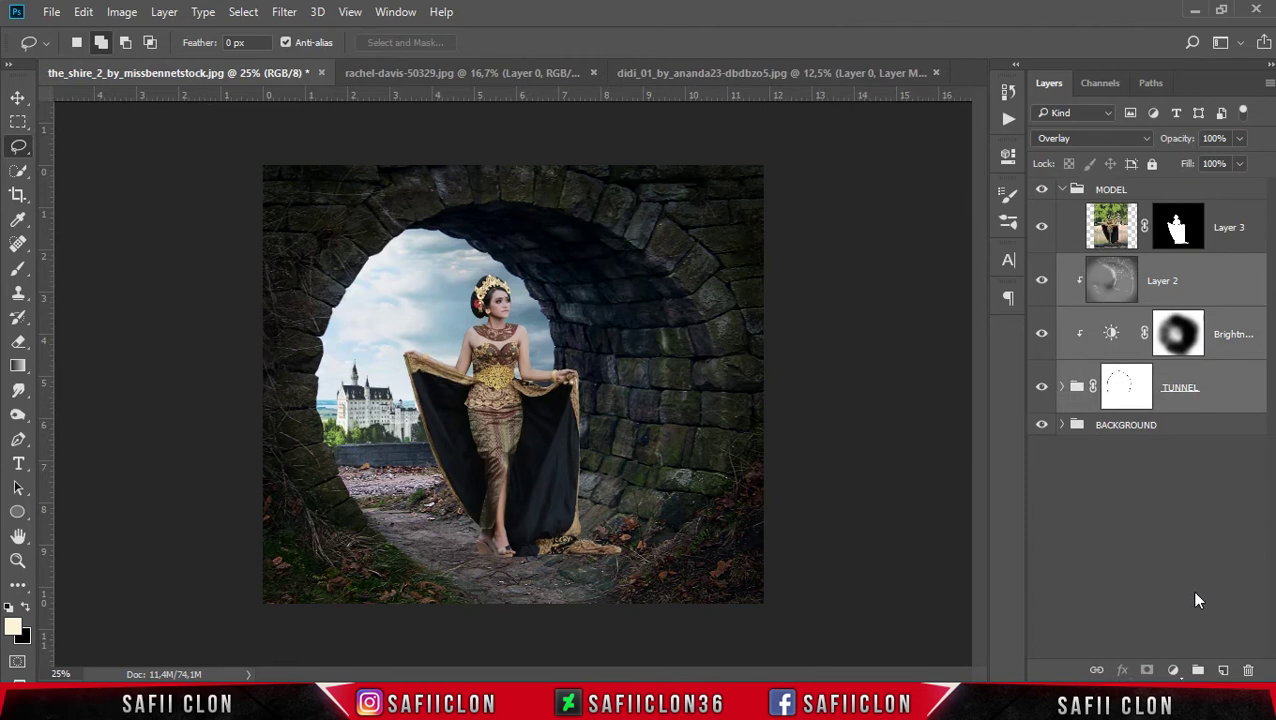
click(1197, 670)
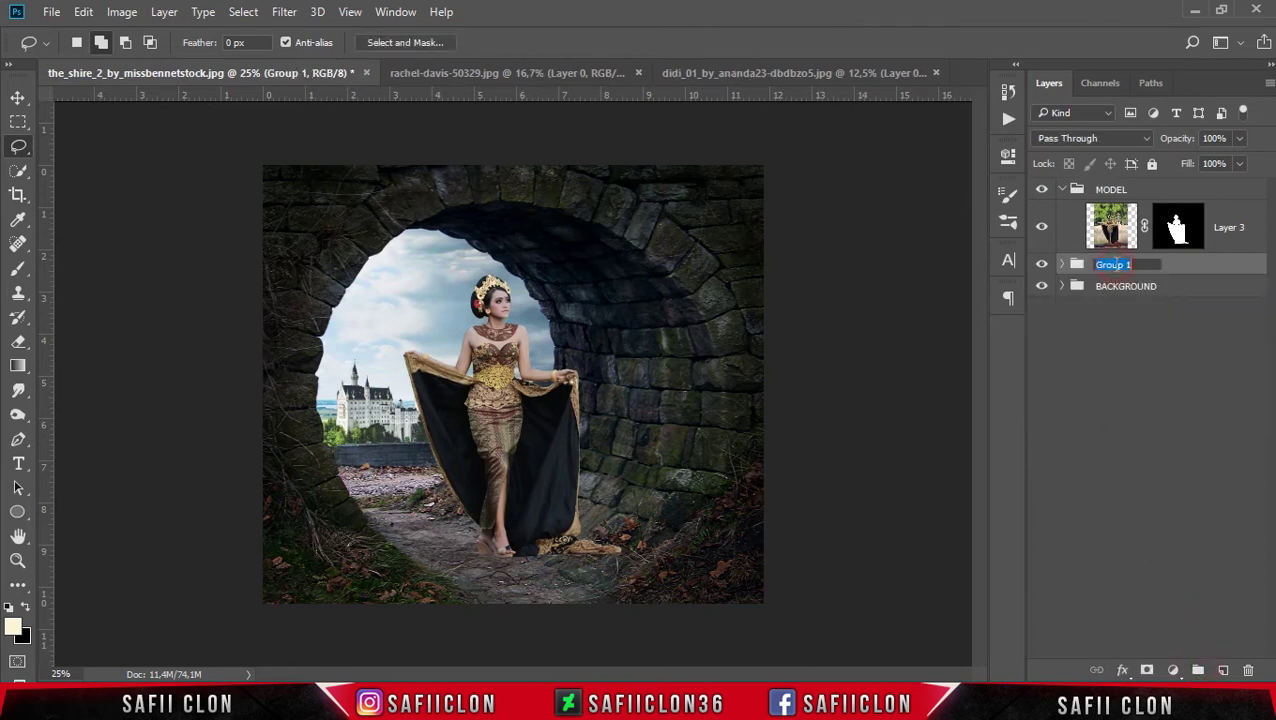
text(TUNNEL)
click(1180, 266)
click(1233, 226)
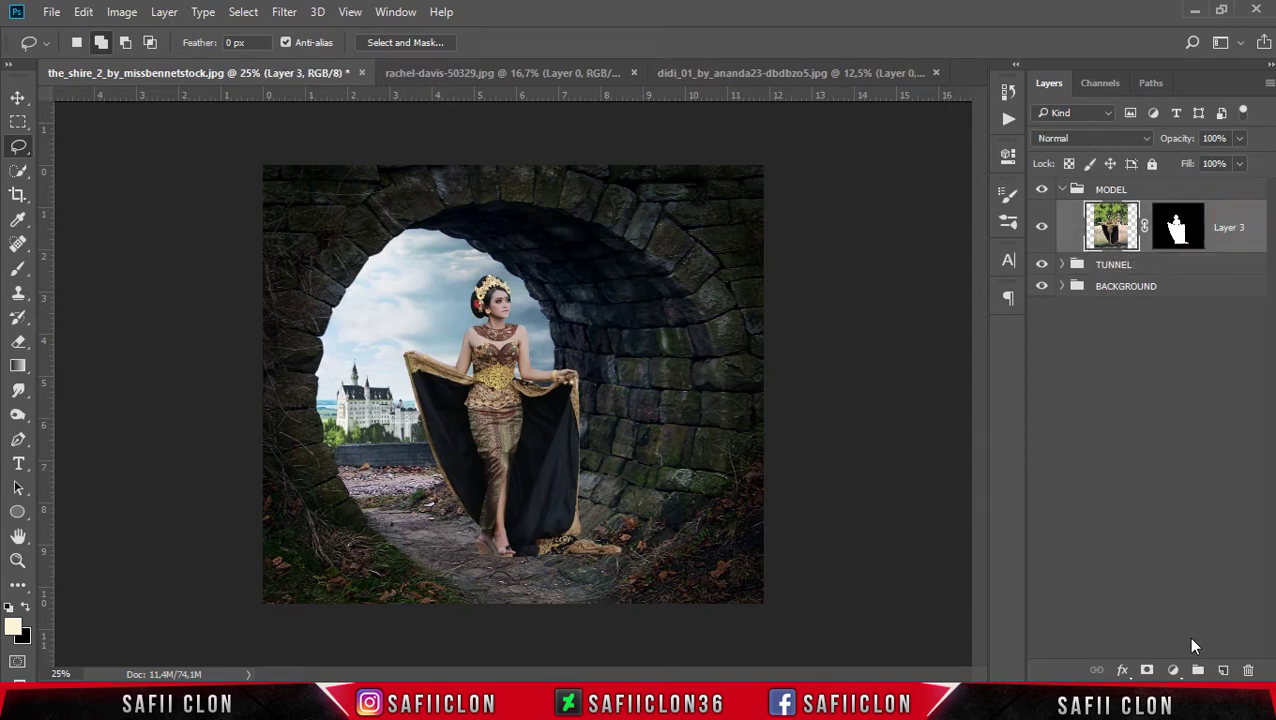
click(1174, 671)
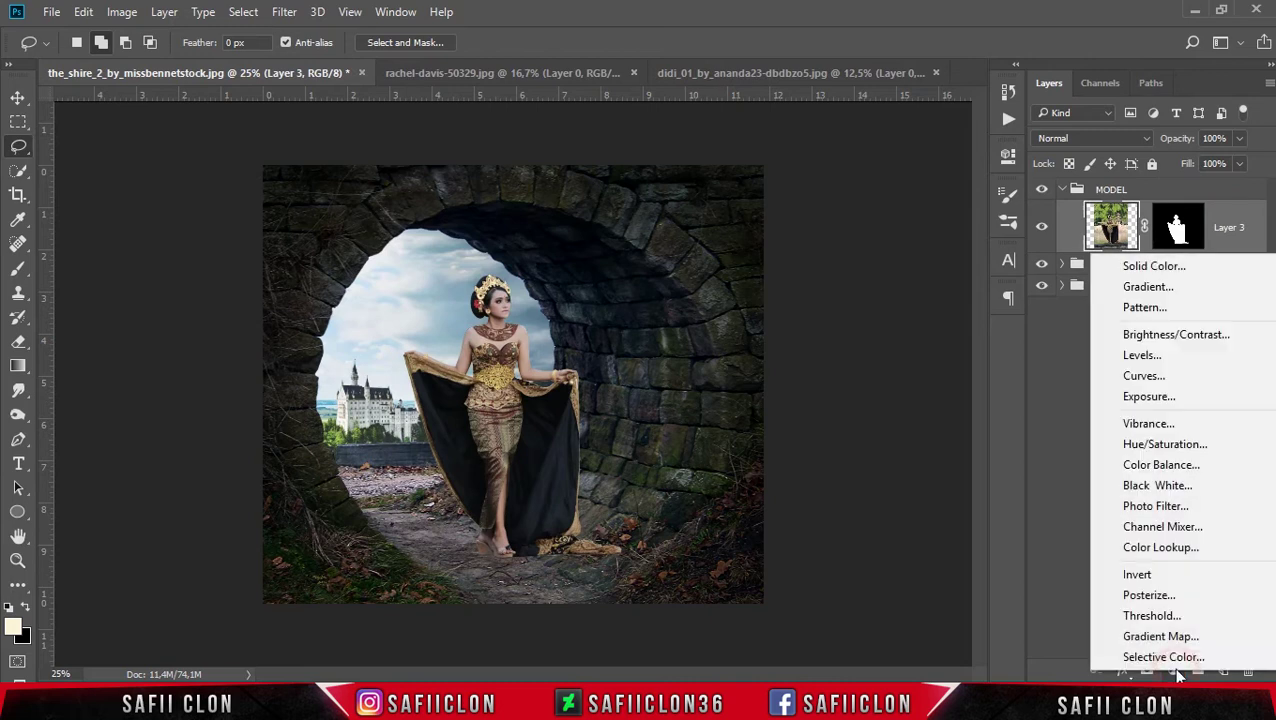
Add a Curves layer clipped to Layer 3, lowering the top endpoint and midpoint to darken her.
click(1150, 377)
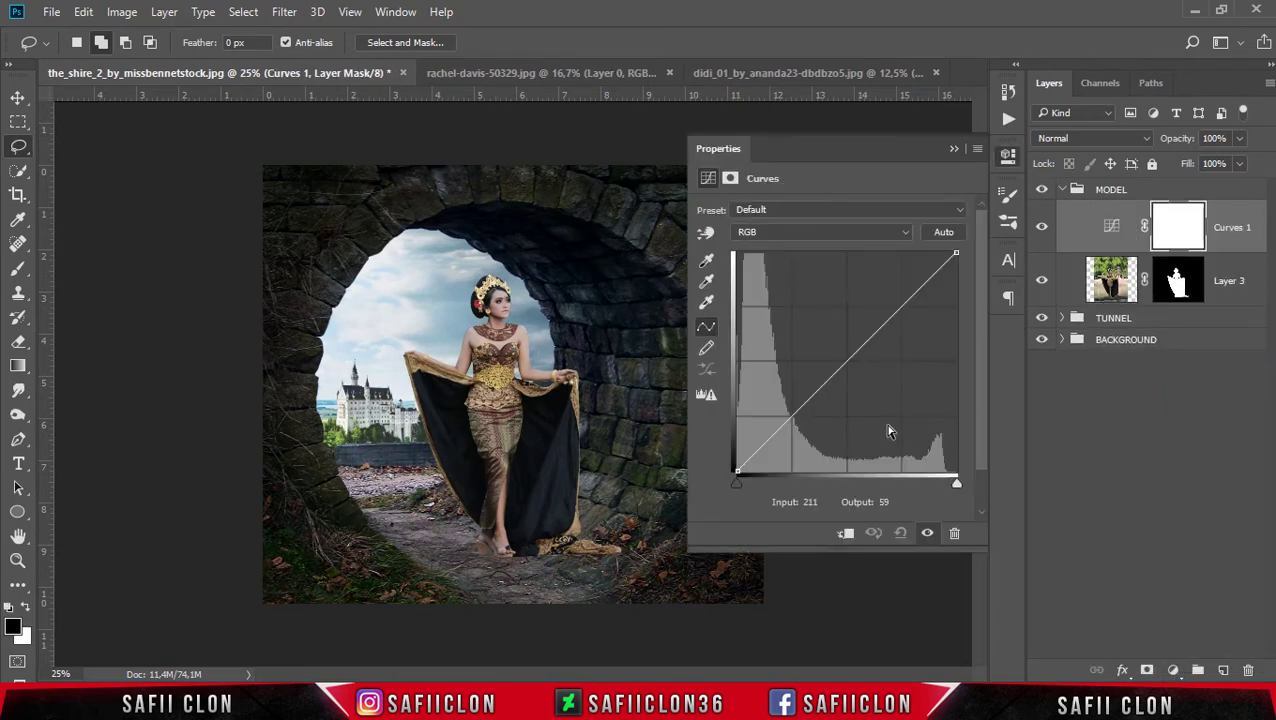
click(845, 535)
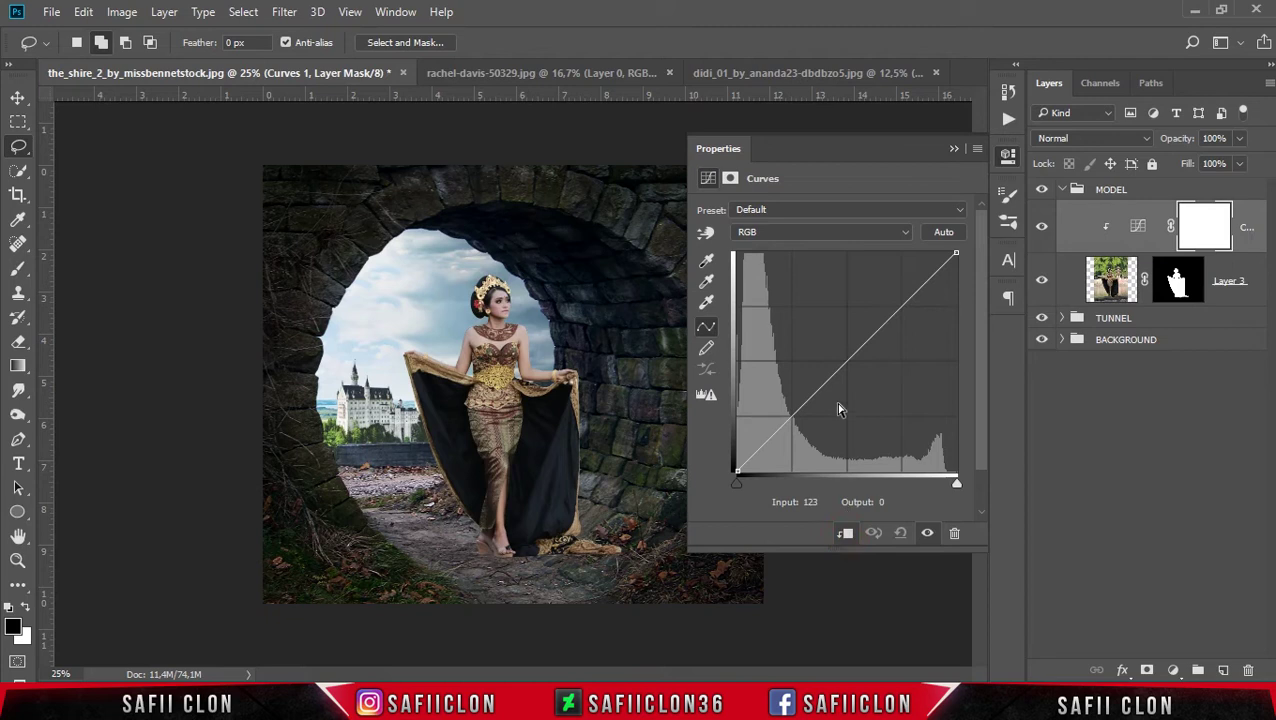
drag(845, 364, 858, 370)
drag(957, 254, 957, 277)
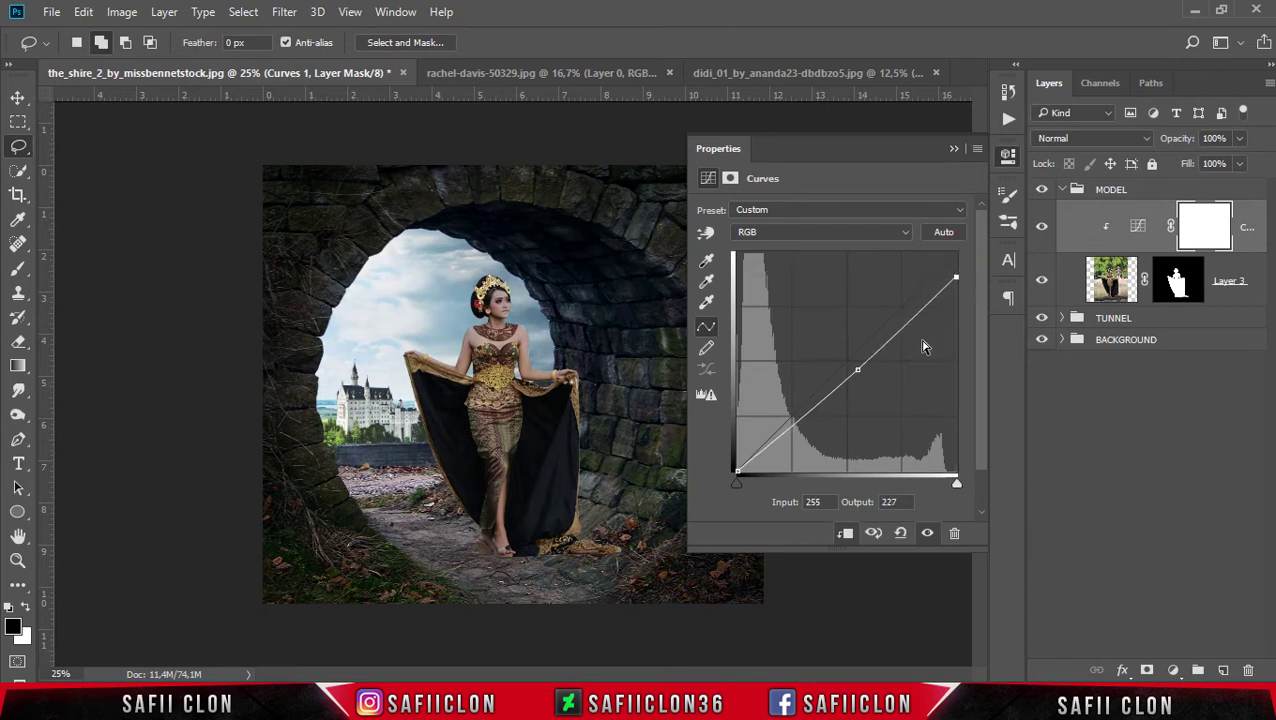
drag(861, 369, 859, 373)
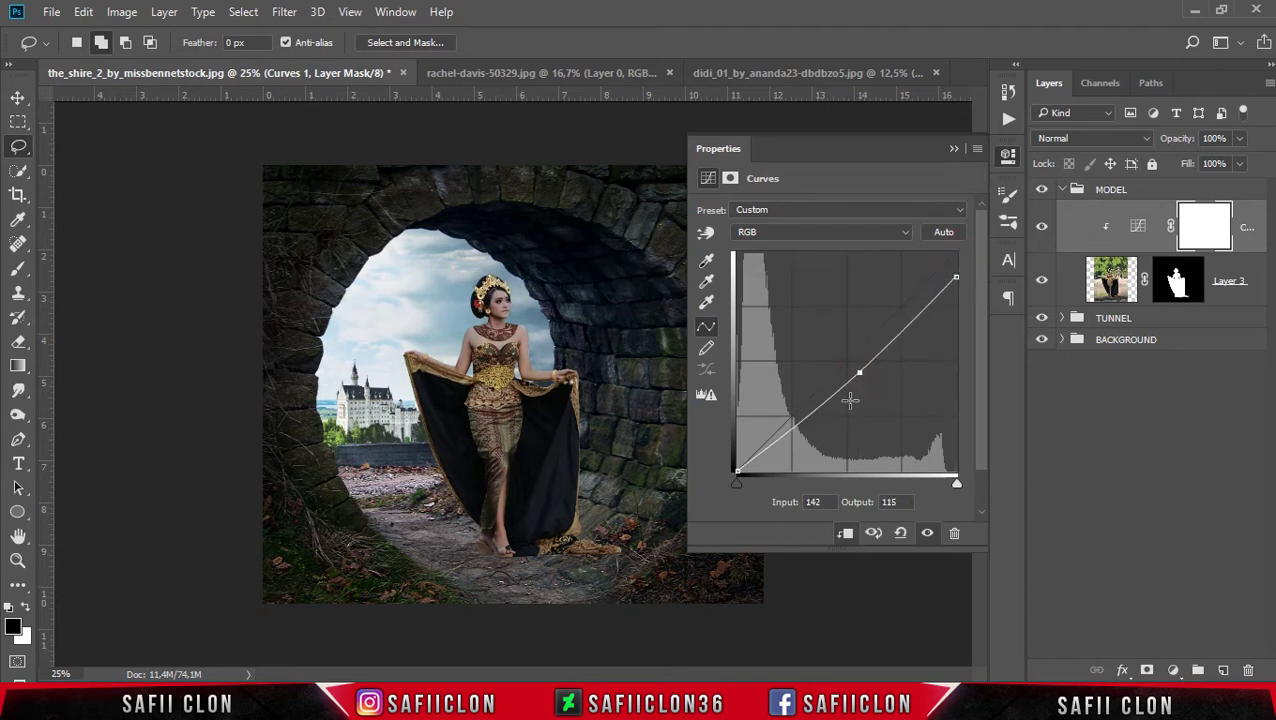
click(737, 472)
drag(859, 375, 866, 374)
click(955, 150)
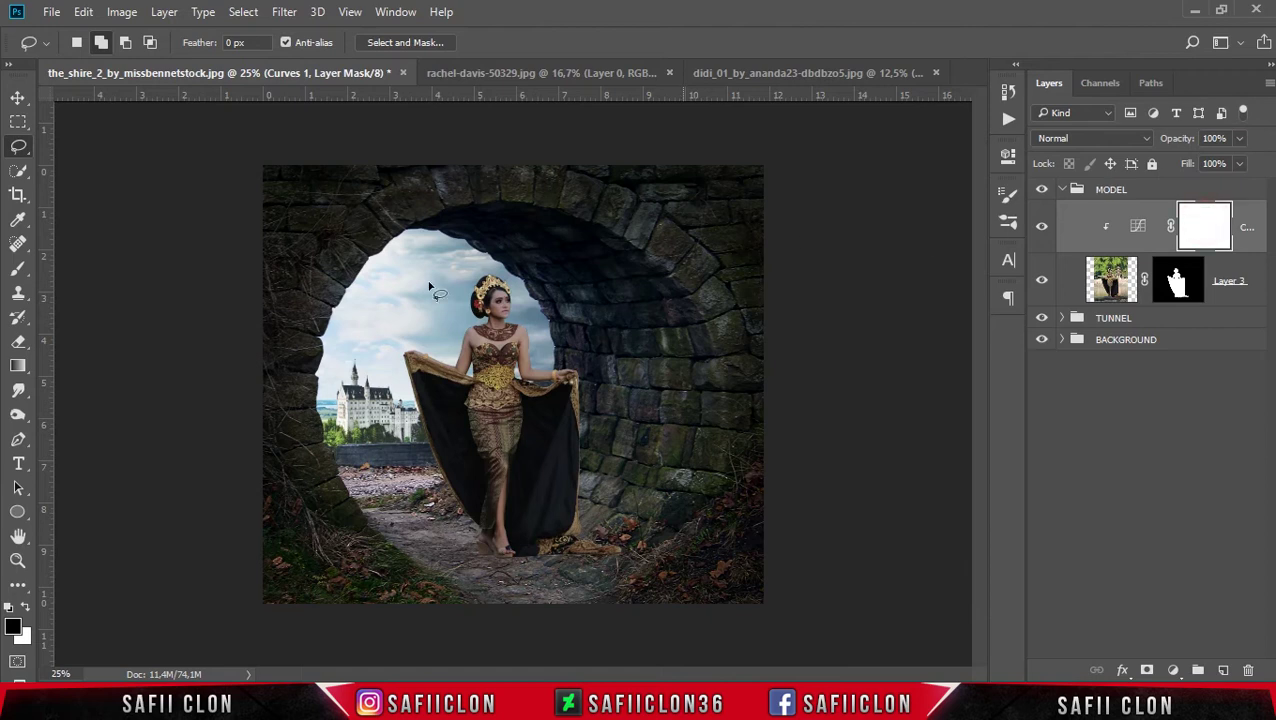
Switch to the Brush tool and set its opacity to 34%.
right_click(18, 268)
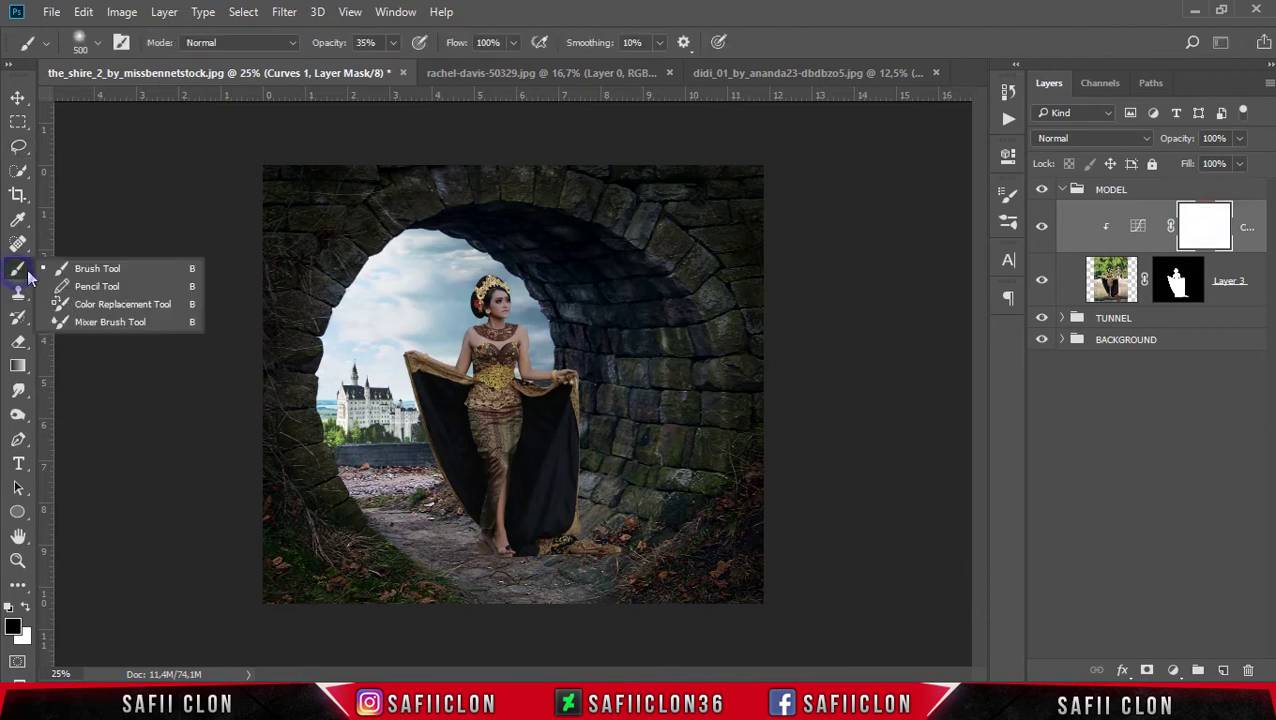
click(88, 270)
click(99, 42)
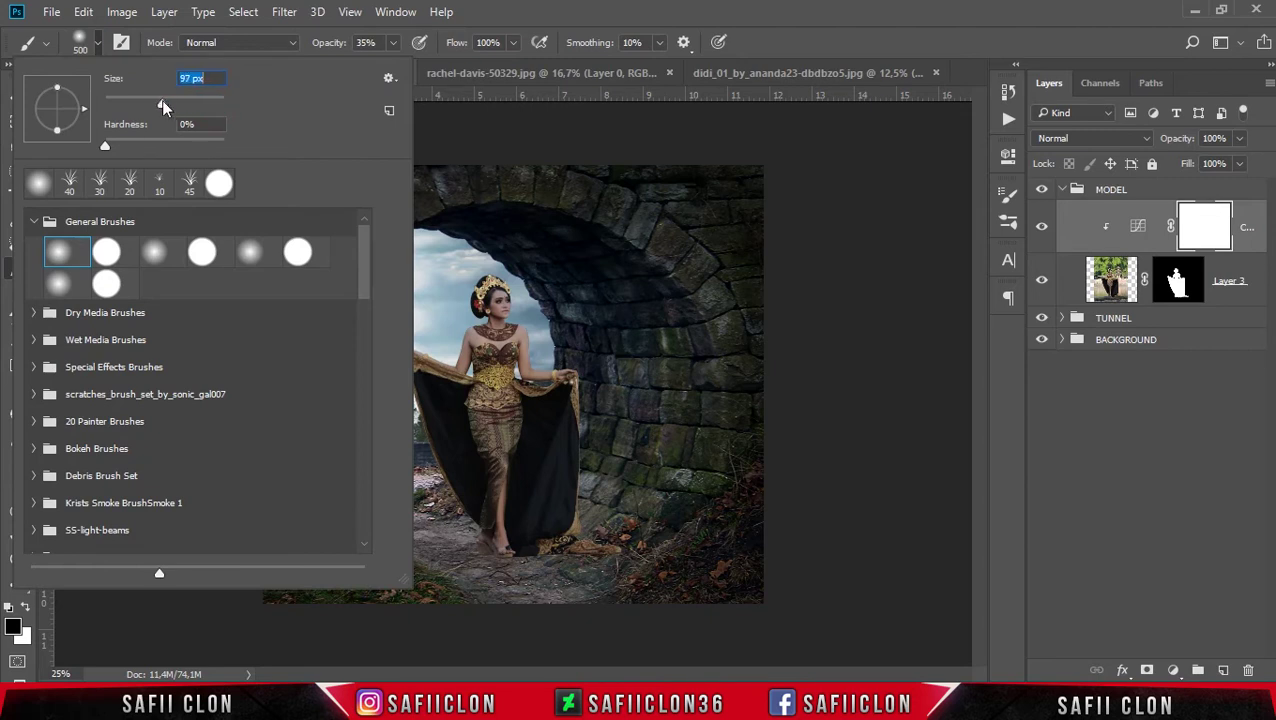
click(390, 46)
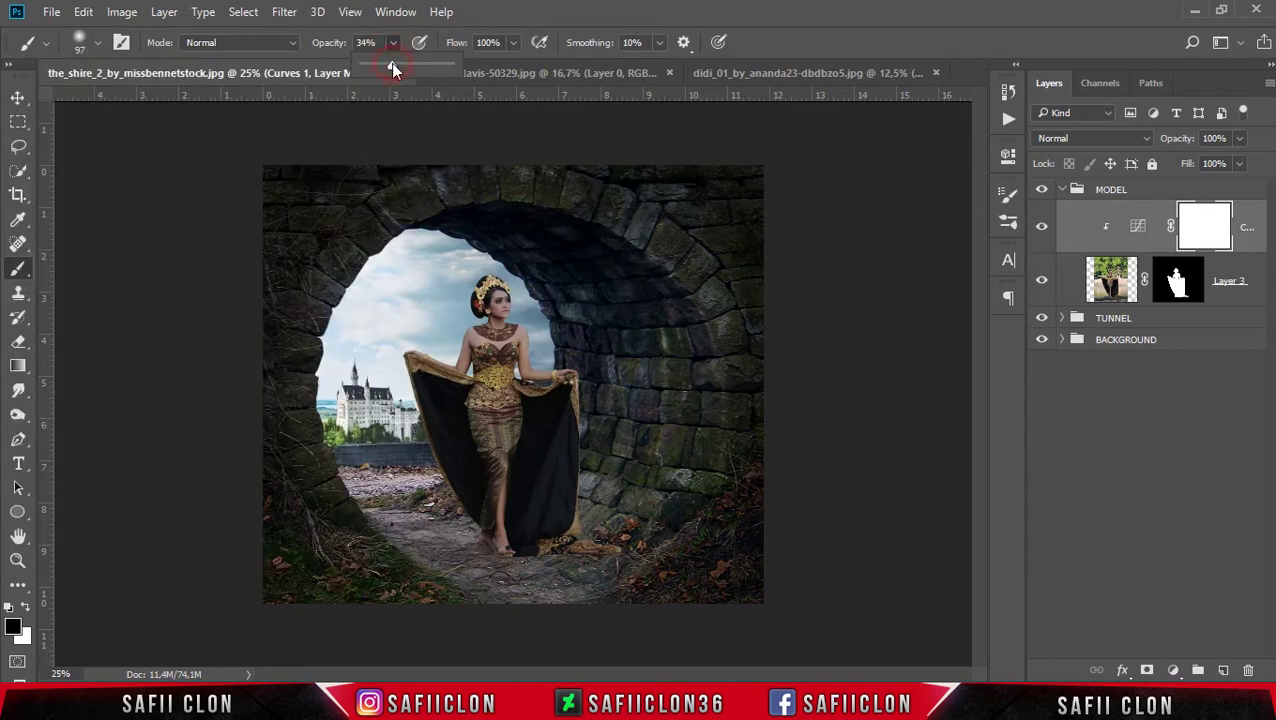
click(535, 10)
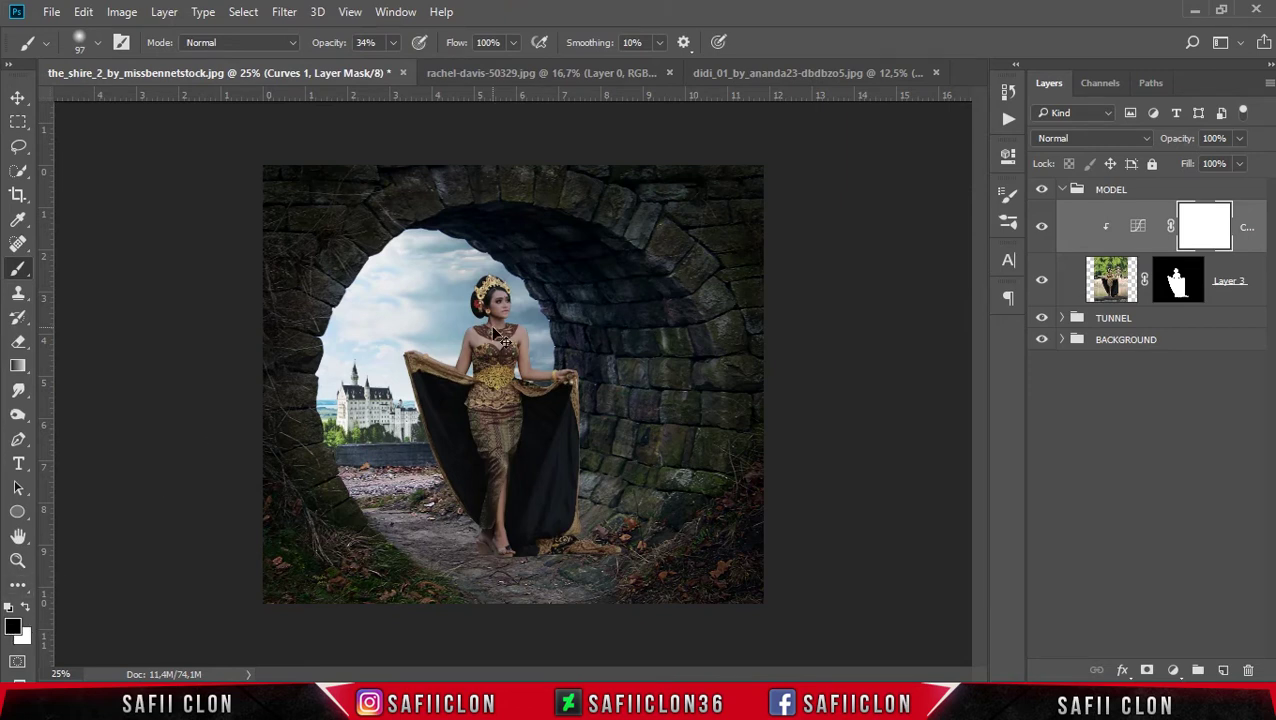
Paint the Curves mask to lift the darkening on the model's head, shoulder and arm.
scroll(497, 335, up, 1)
scroll(495, 330, up, 1)
scroll(408, 308, up, 1)
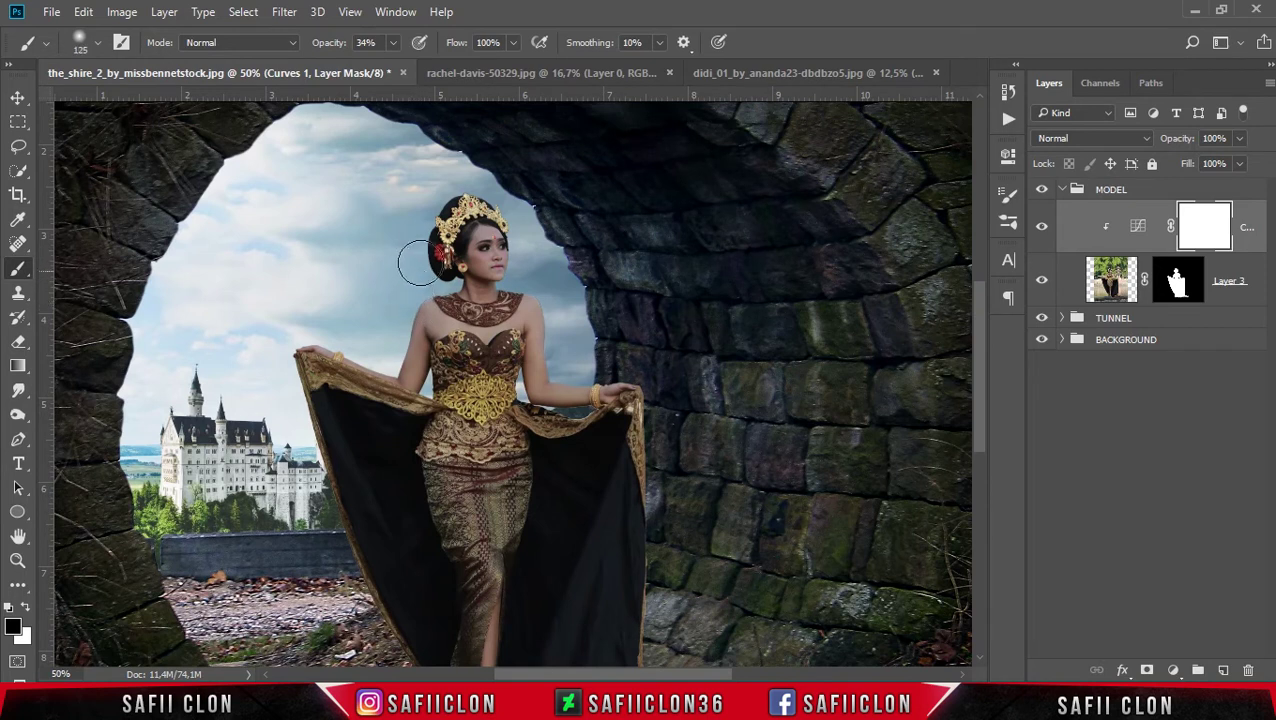
drag(411, 271, 405, 295)
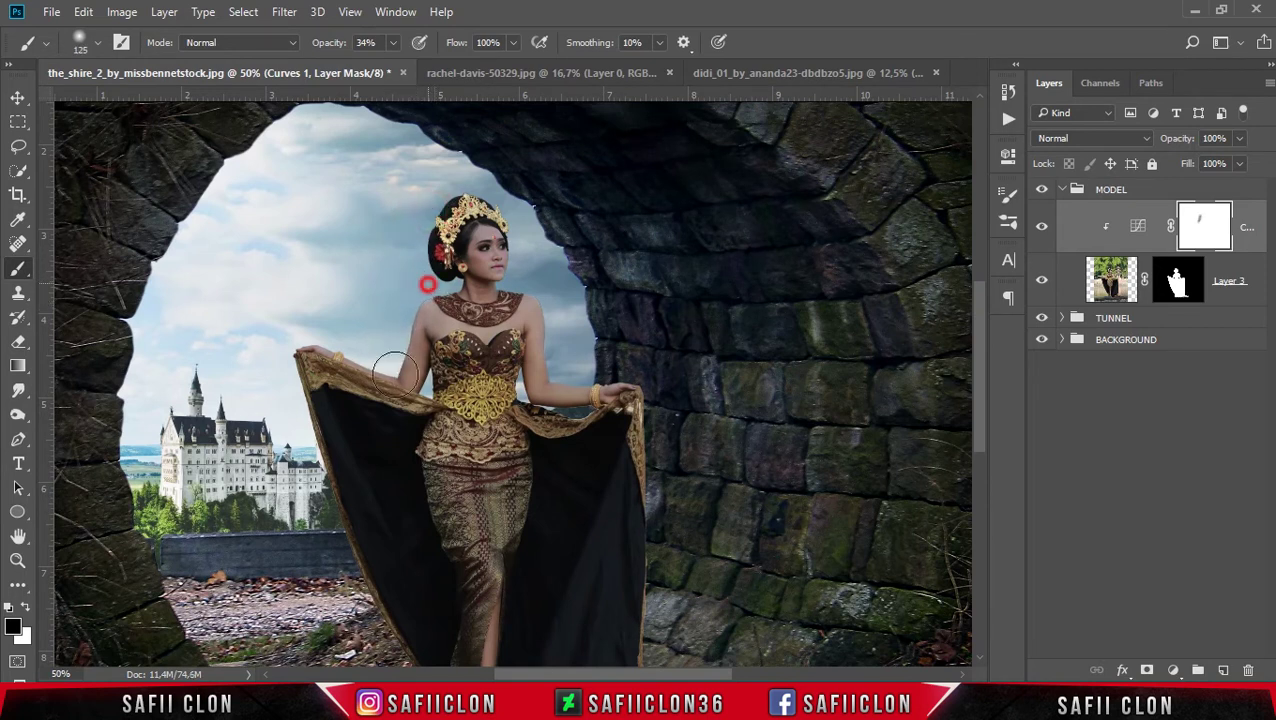
mouse_move(420, 295)
mouse_down()
mouse_move(415, 335)
mouse_move(305, 333)
mouse_up()
drag(383, 345, 406, 327)
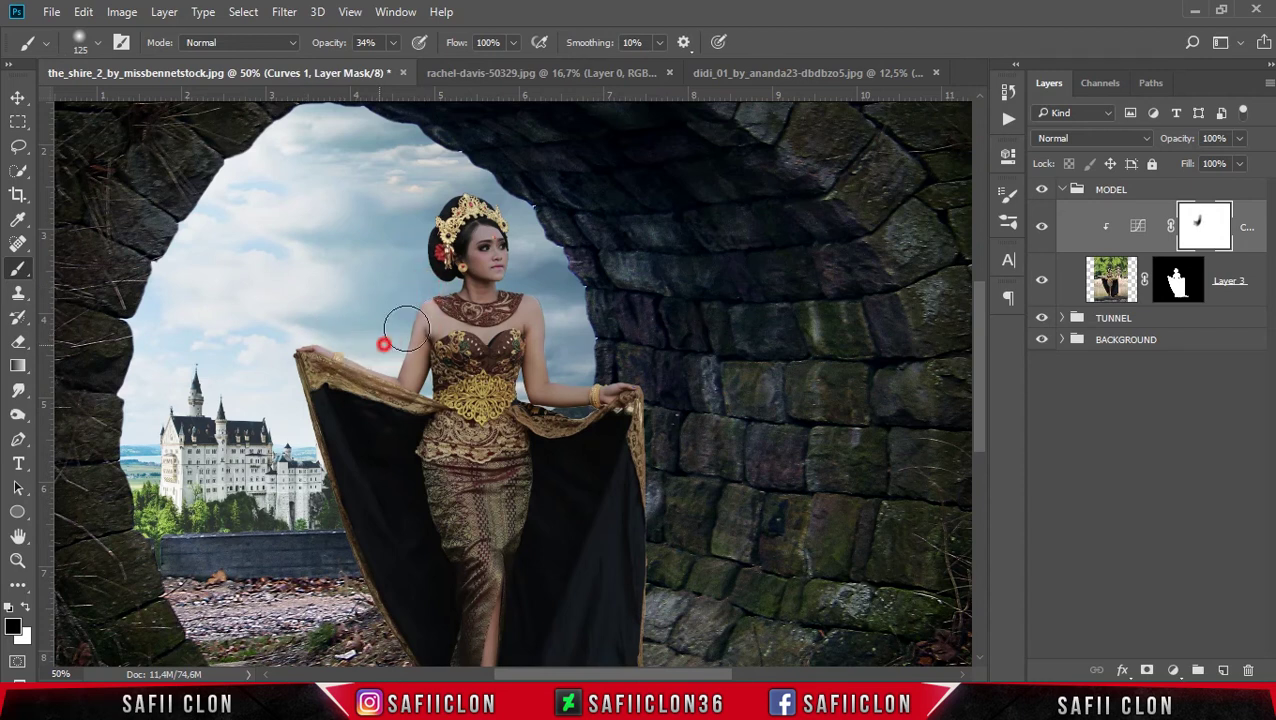
scroll(387, 327, down, 2)
Enlarge the brush to 200 and paint the mask over the lower area, headpiece and shoulder.
key(bracketright)
key(bracketright)
key(bracketright)
drag(436, 620, 512, 648)
scroll(715, 570, up, 3)
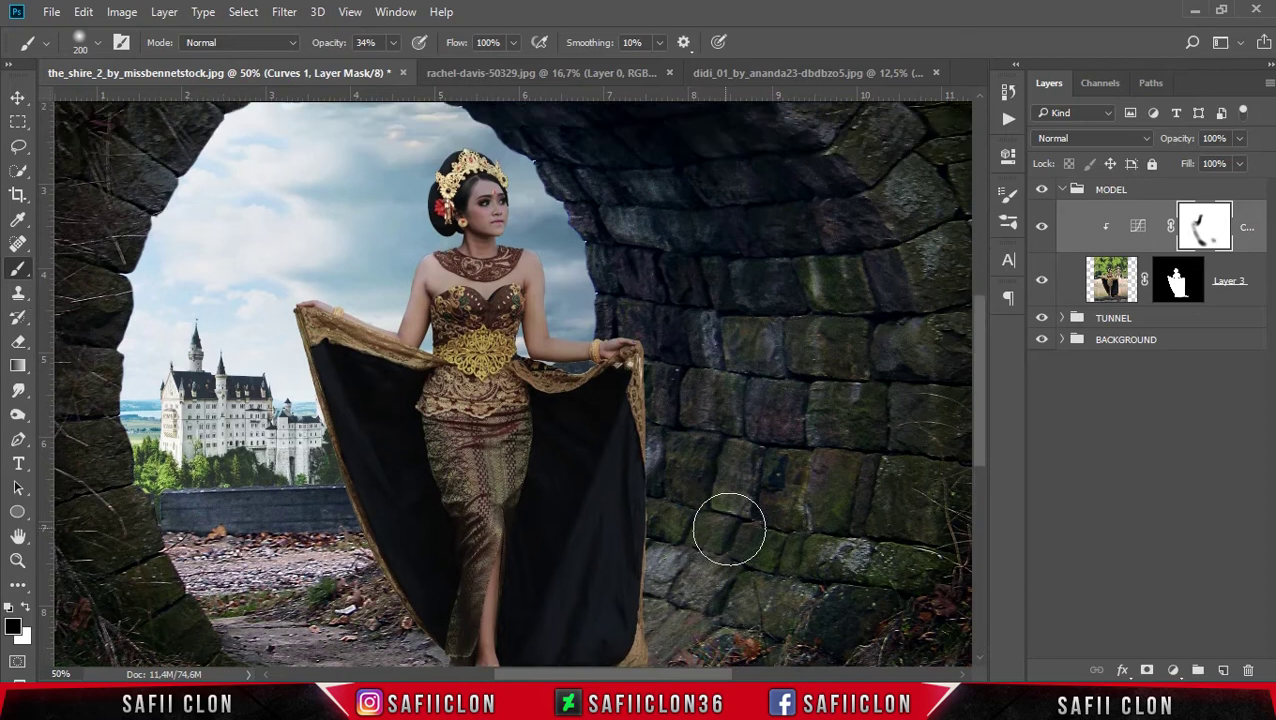
drag(563, 343, 580, 358)
drag(591, 302, 513, 242)
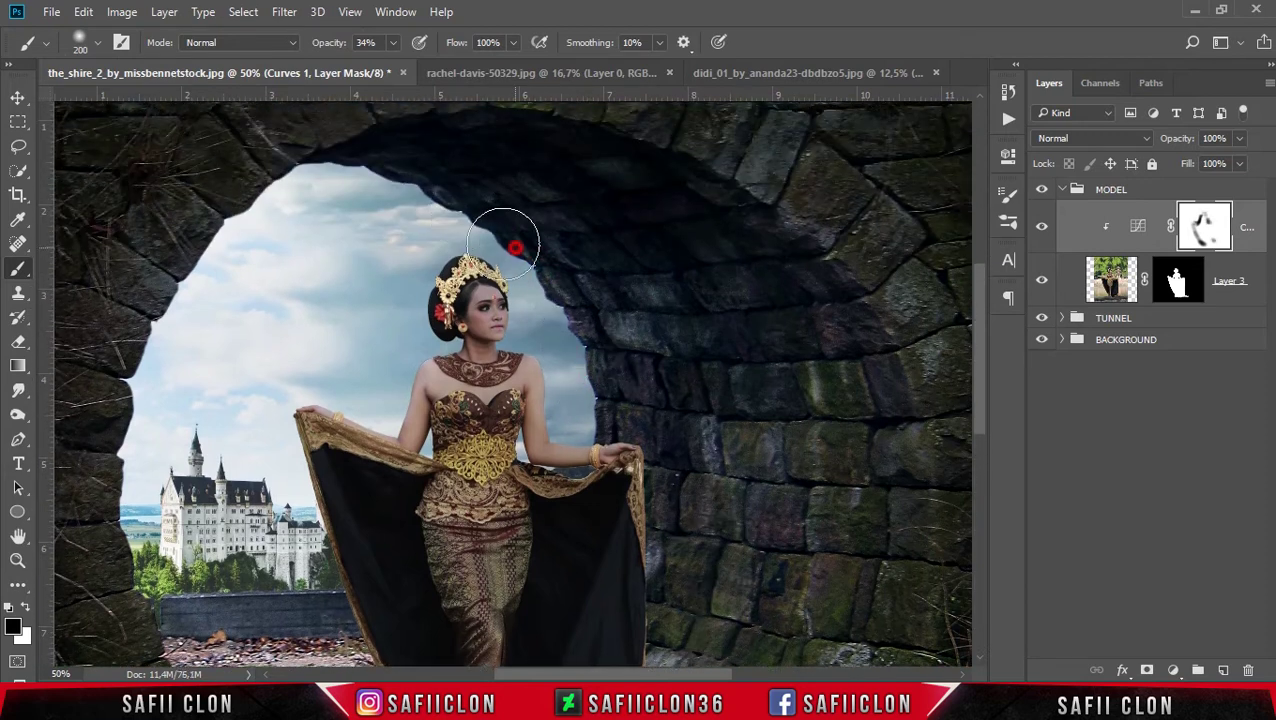
click(399, 349)
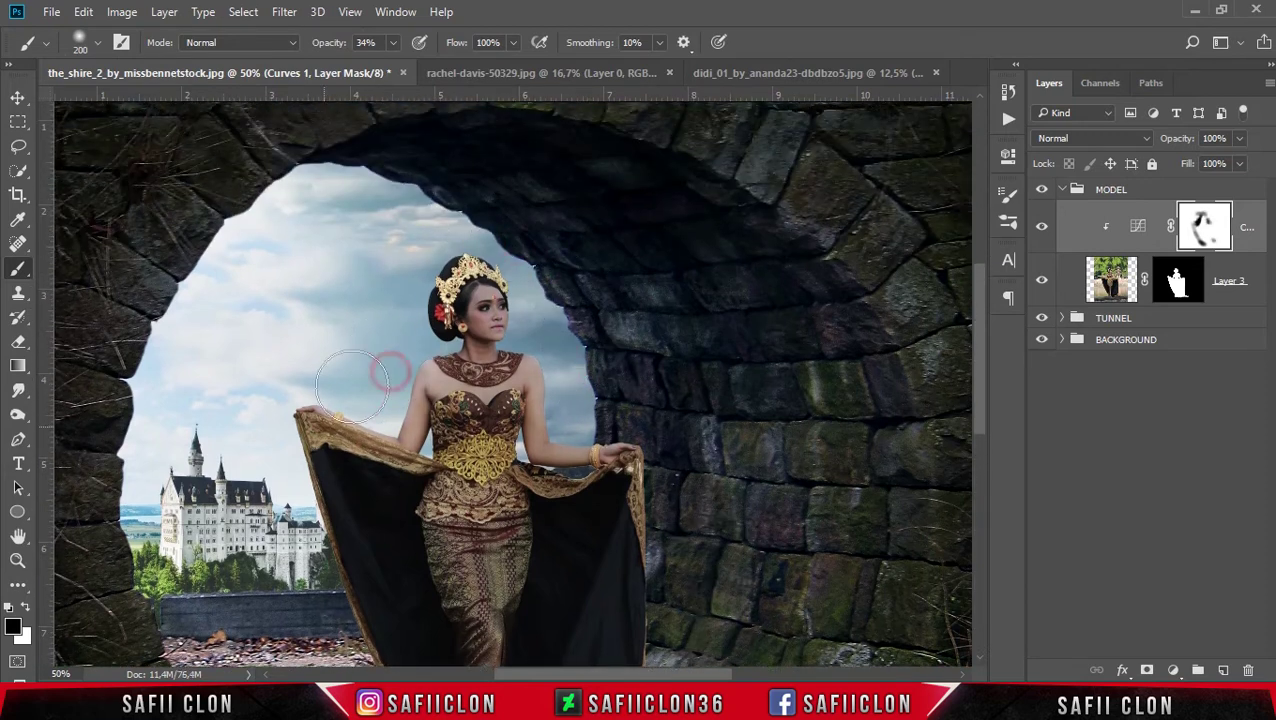
drag(421, 341, 414, 340)
scroll(414, 340, down, 3)
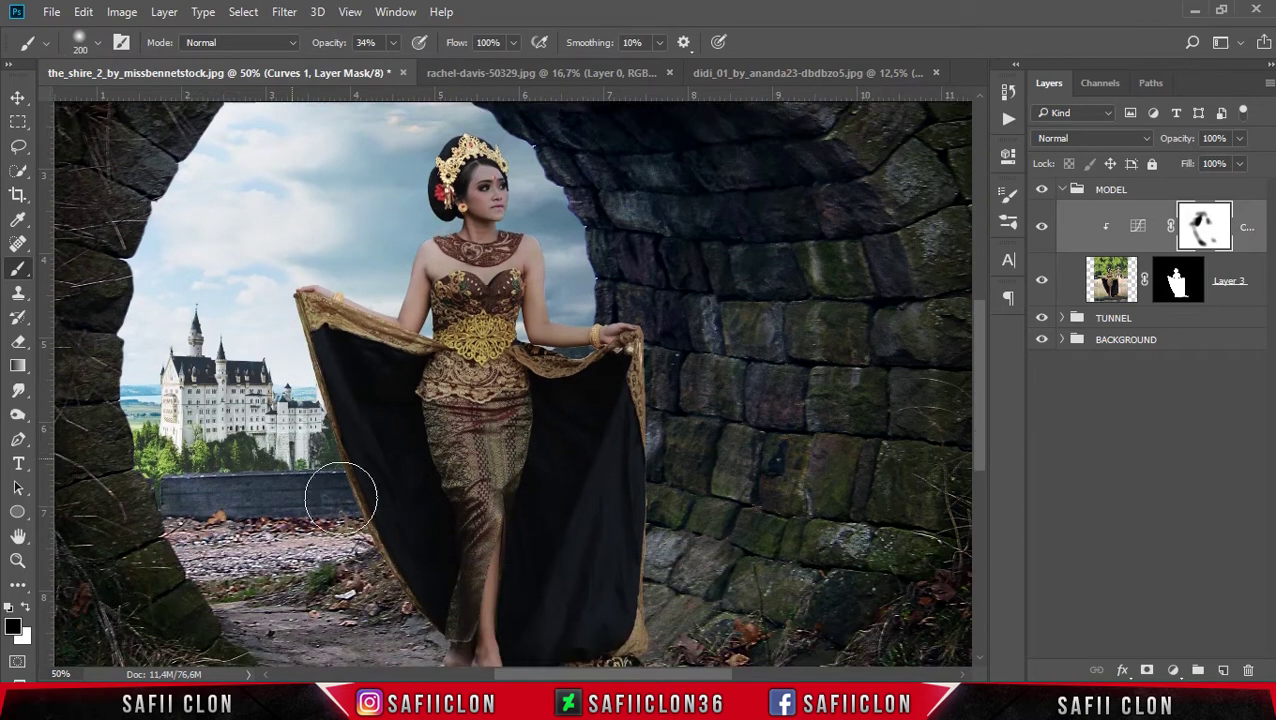
scroll(470, 598, down, 3)
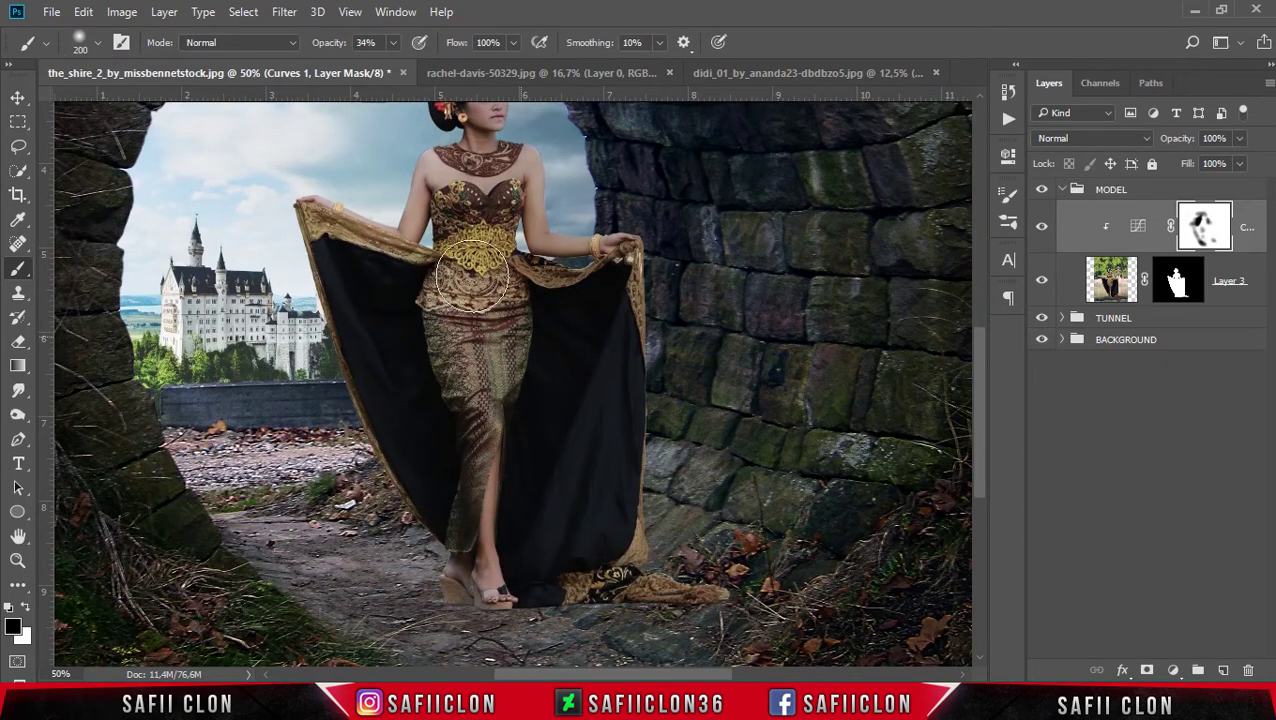
Compare the Curves on and off, then paint back the gold chest ornament and arm.
click(1043, 232)
click(1043, 232)
click(1043, 232)
click(1043, 230)
click(1043, 230)
click(1043, 230)
drag(480, 232, 385, 157)
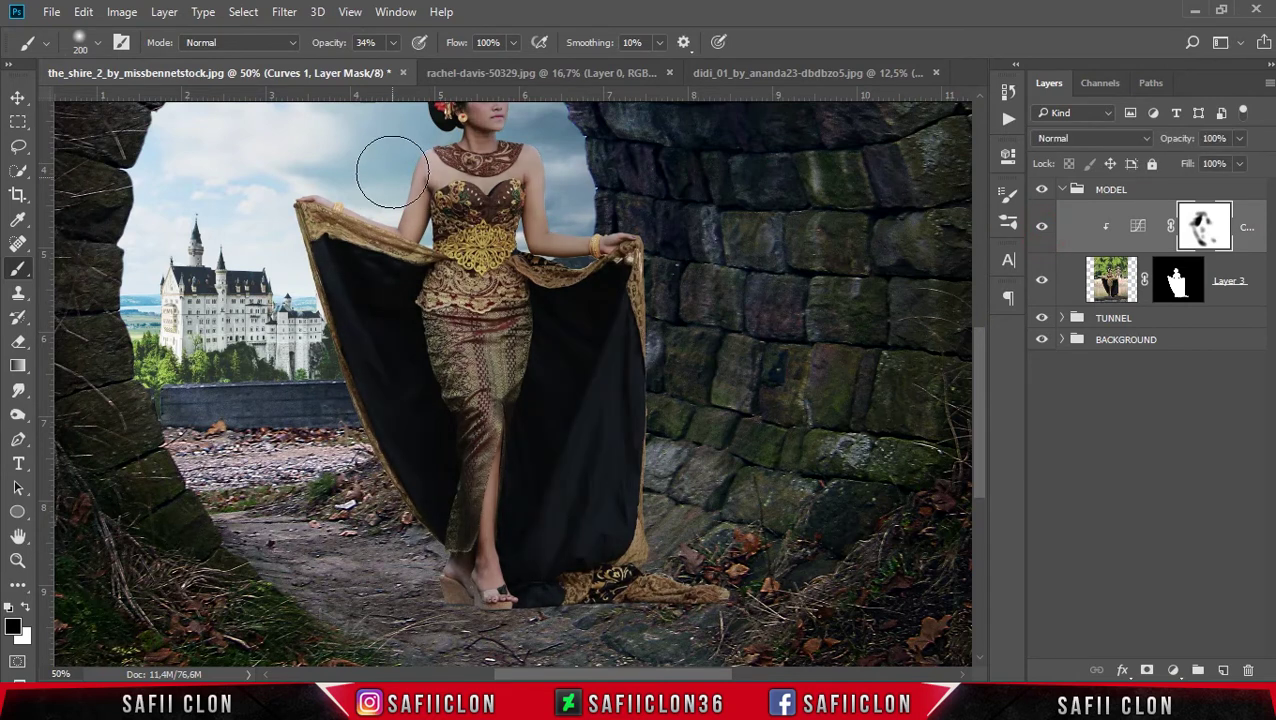
mouse_move(308, 199)
mouse_down()
mouse_move(420, 163)
mouse_move(276, 235)
mouse_up()
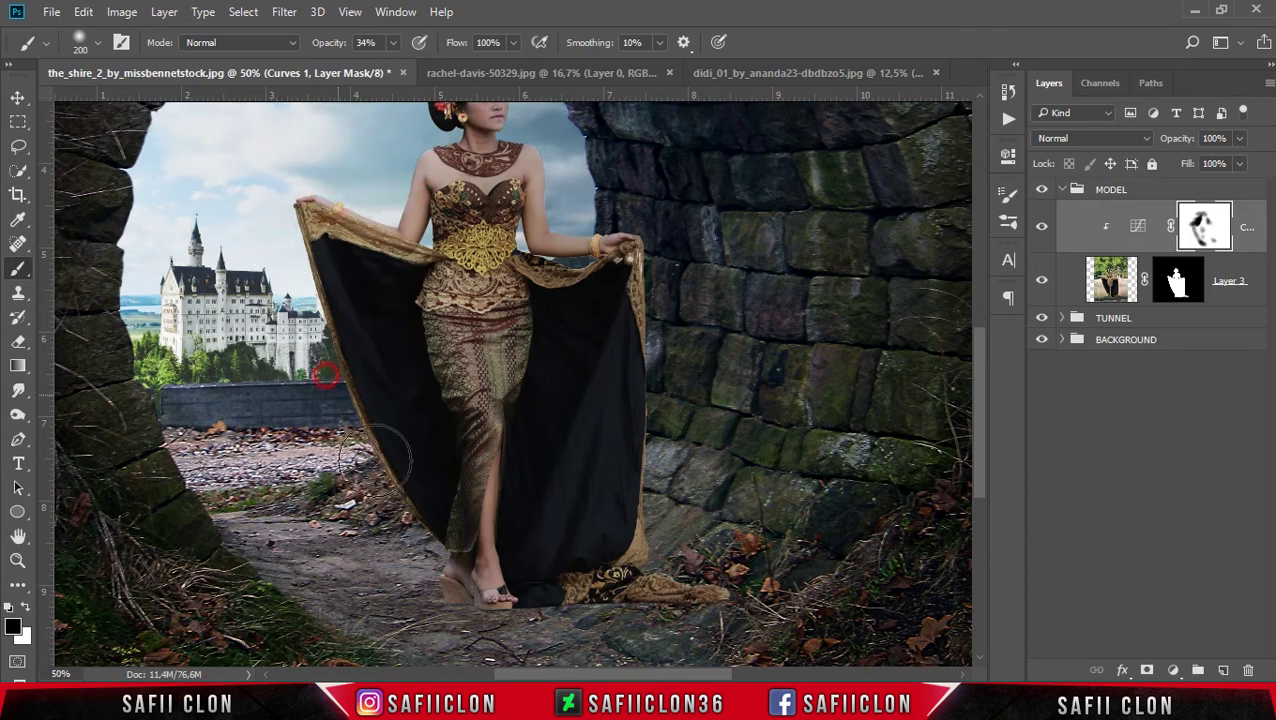
drag(380, 225, 312, 195)
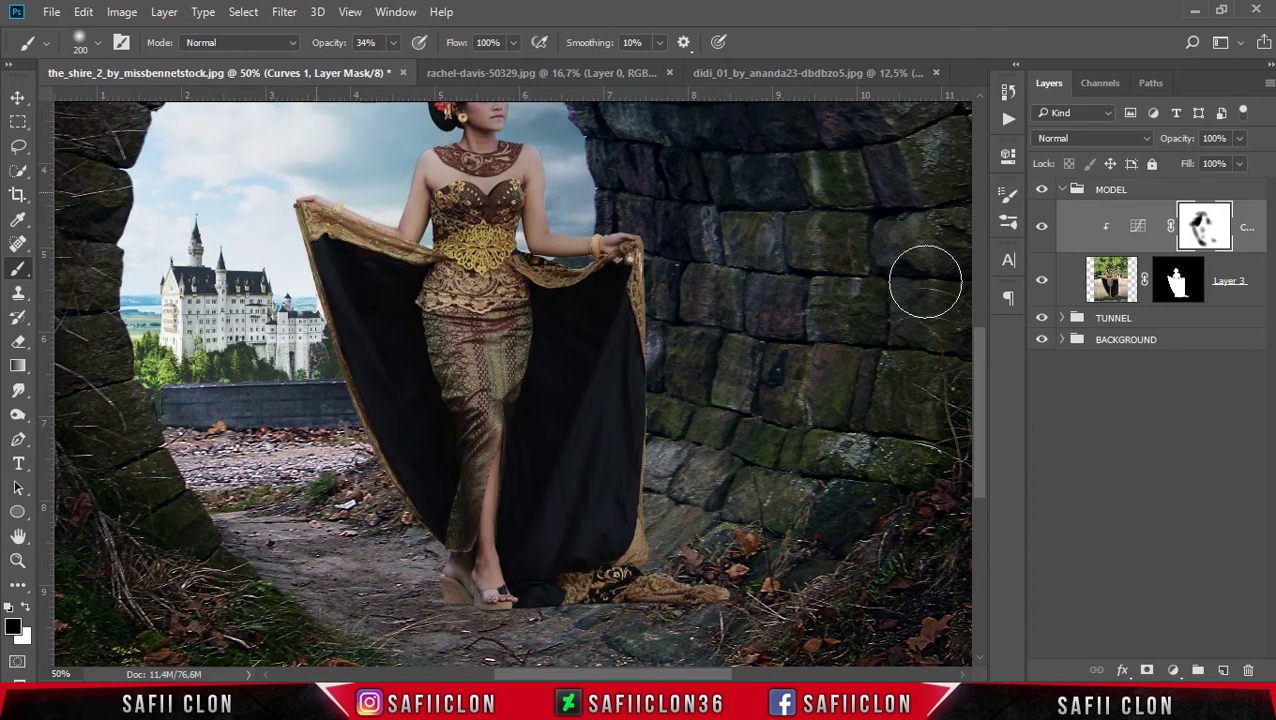
click(1255, 243)
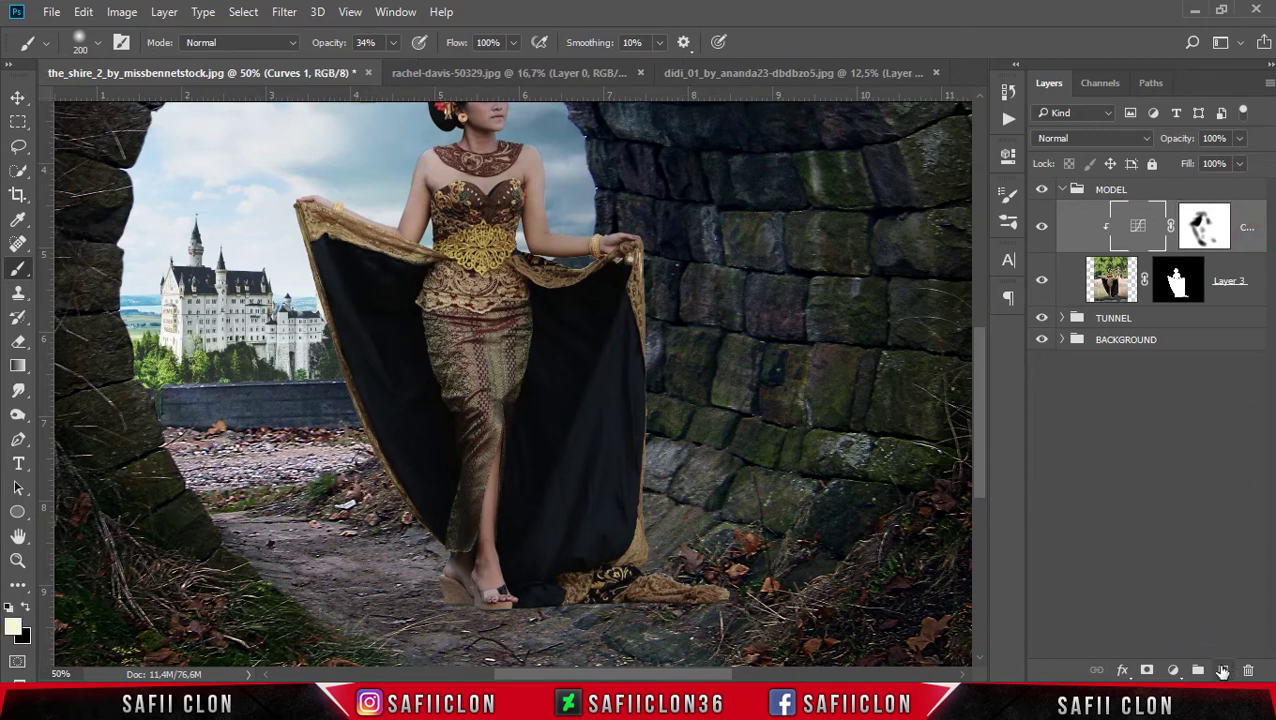
click(1224, 670)
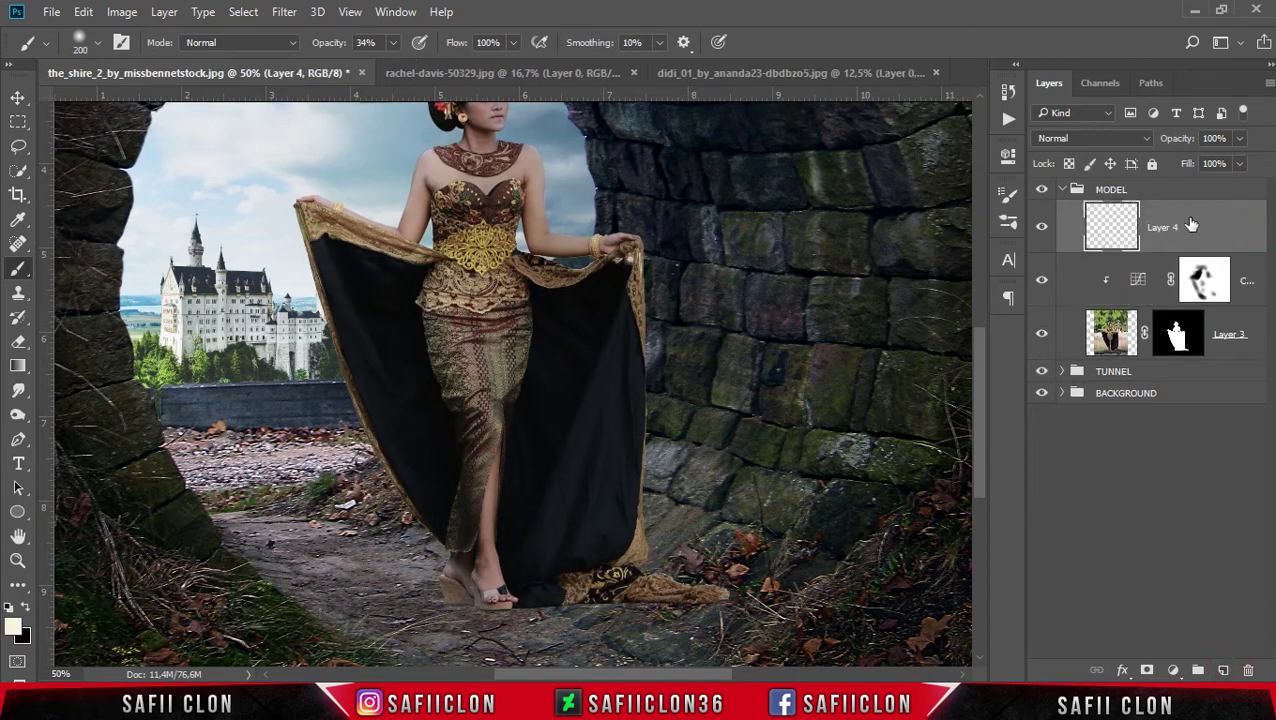
Clip Layer 4 to the model, fill it with 50% Gray and blend it as Soft Light.
right_click(1199, 224)
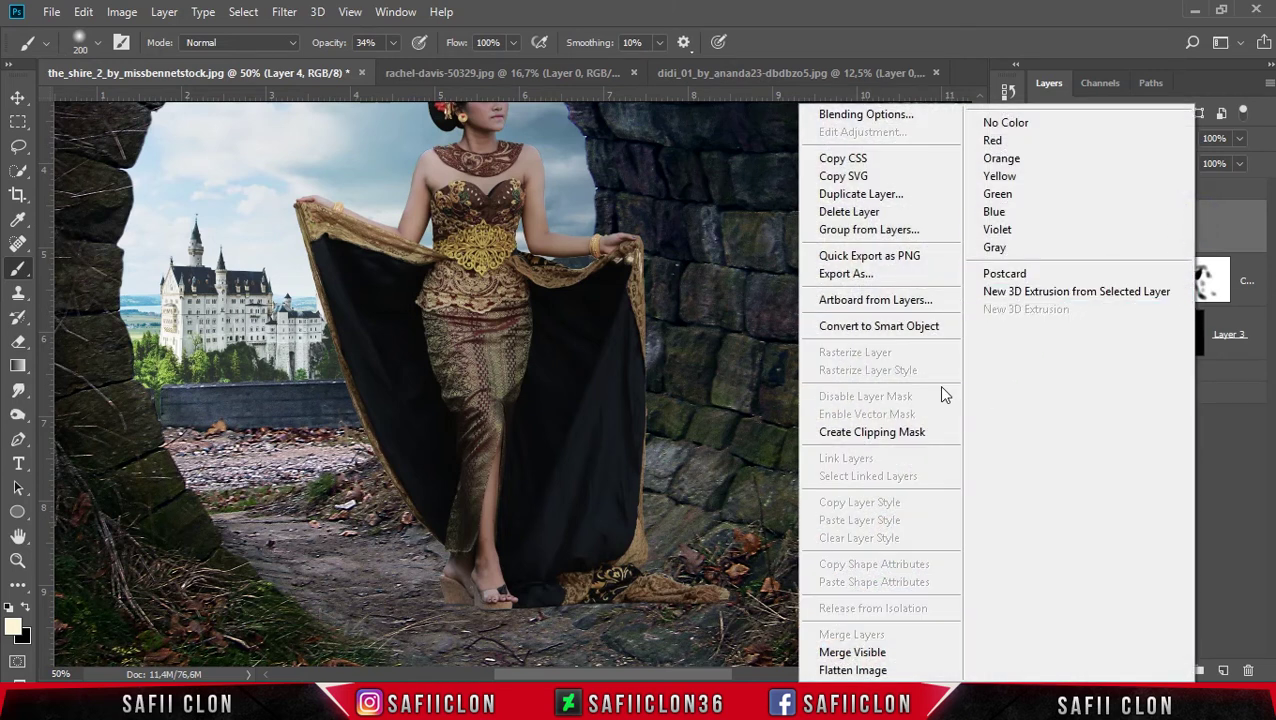
click(893, 432)
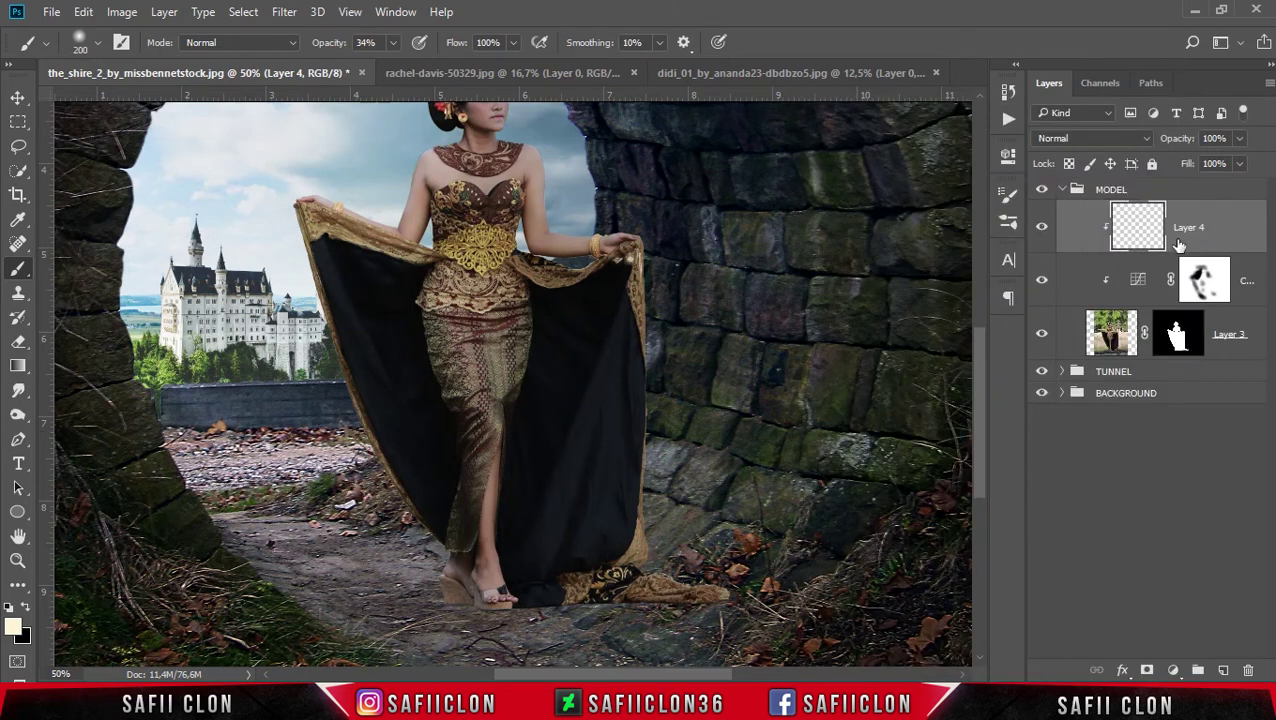
click(83, 12)
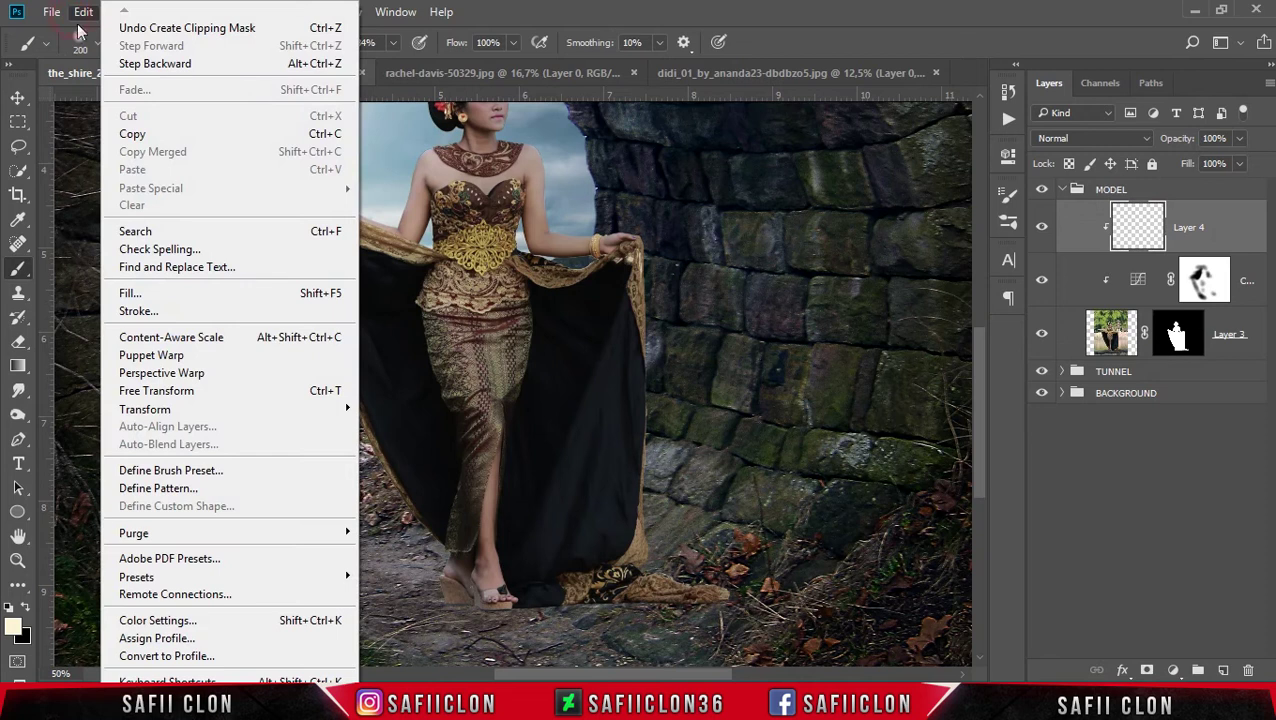
click(181, 298)
click(632, 196)
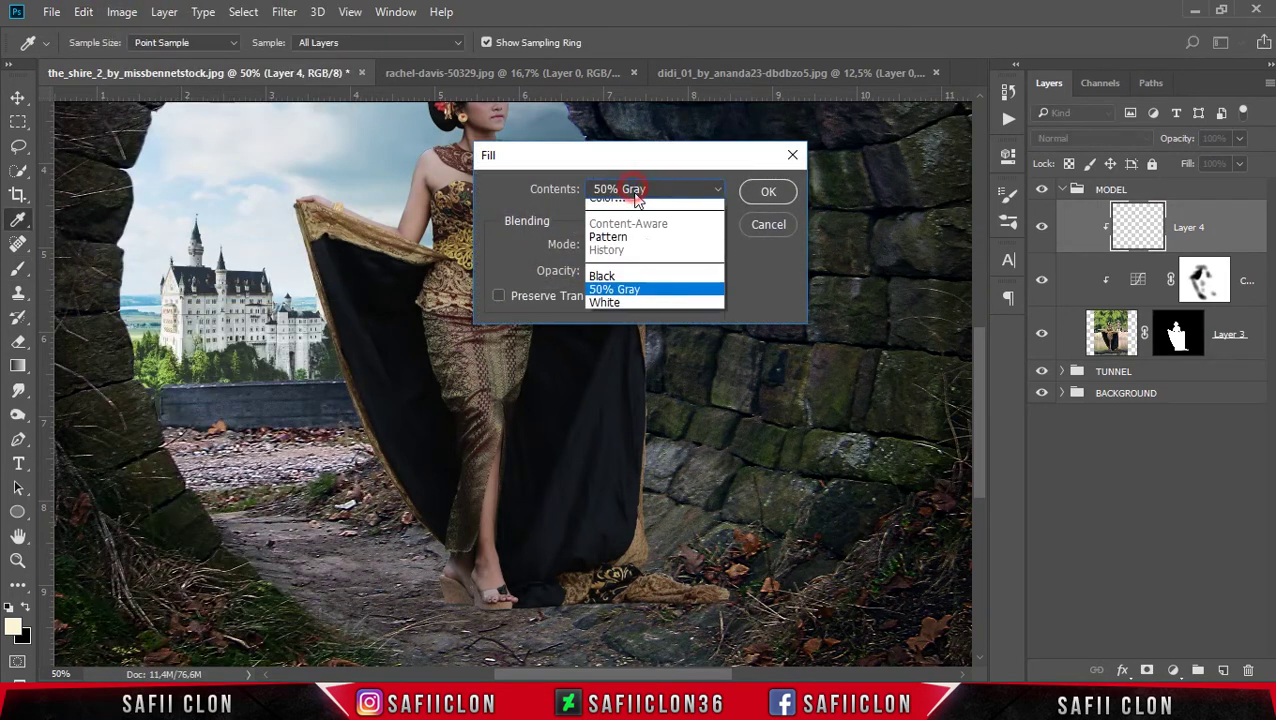
click(637, 330)
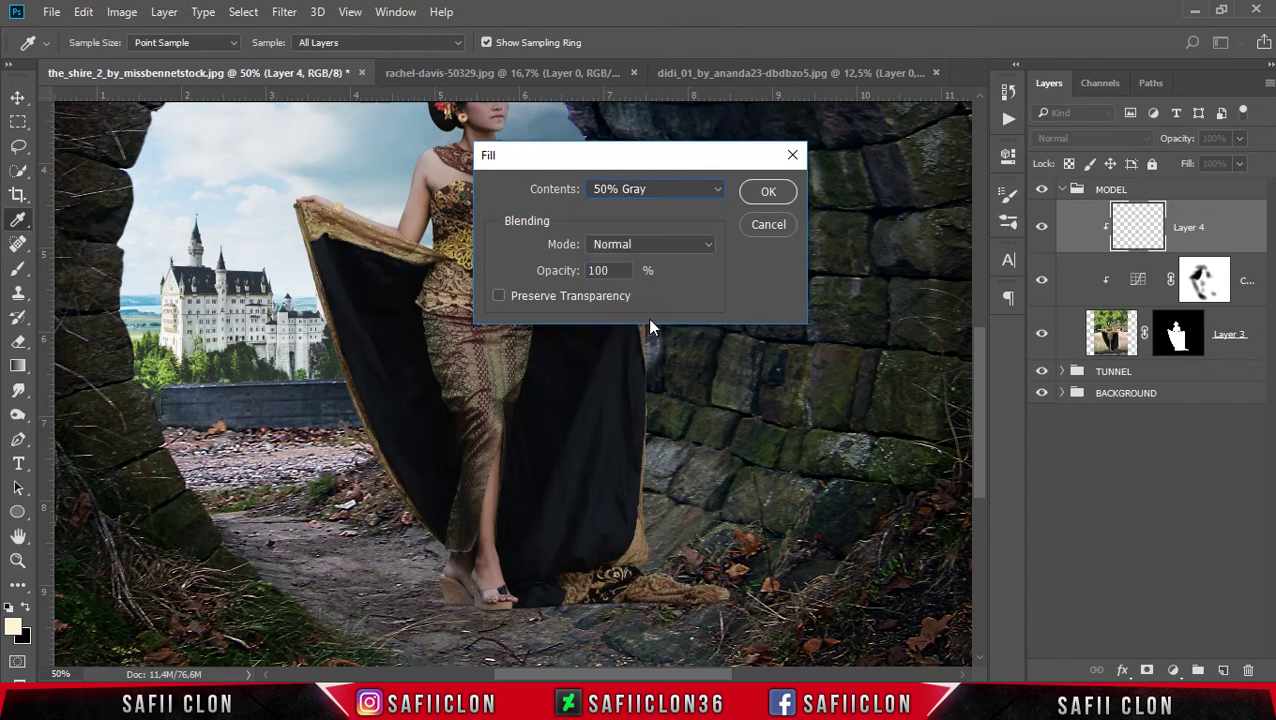
click(768, 192)
key(b)
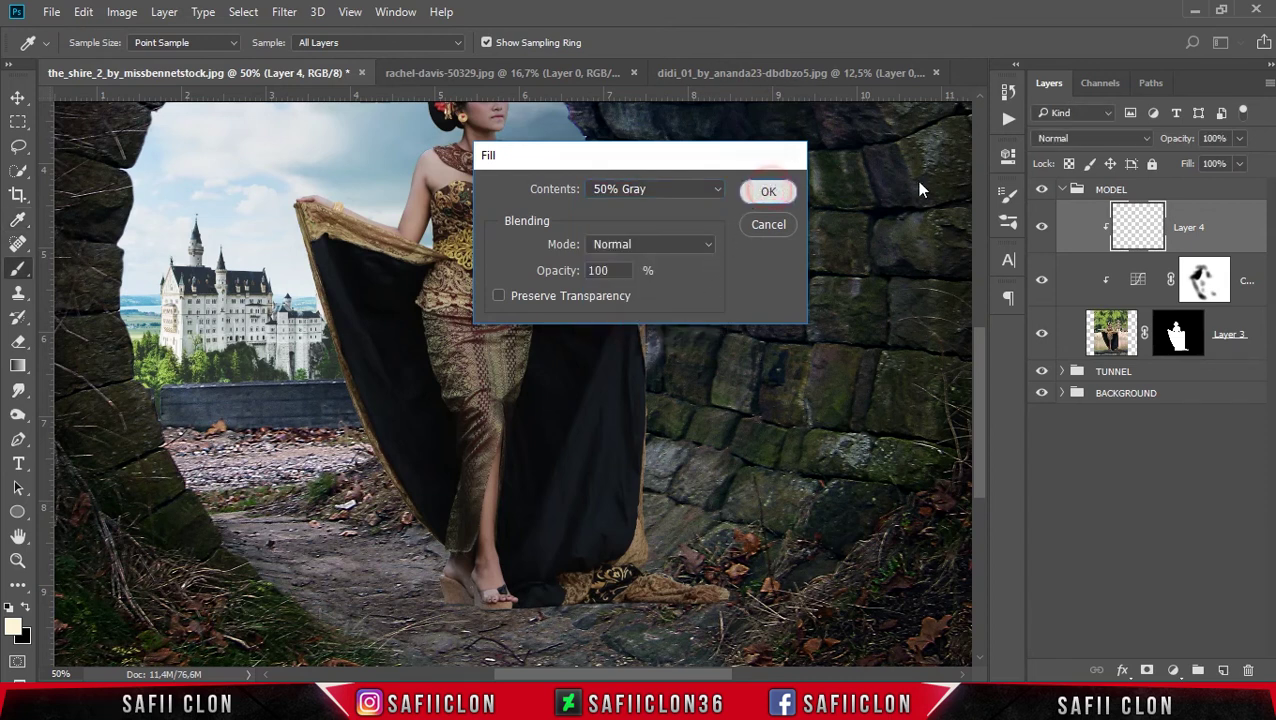
click(1077, 140)
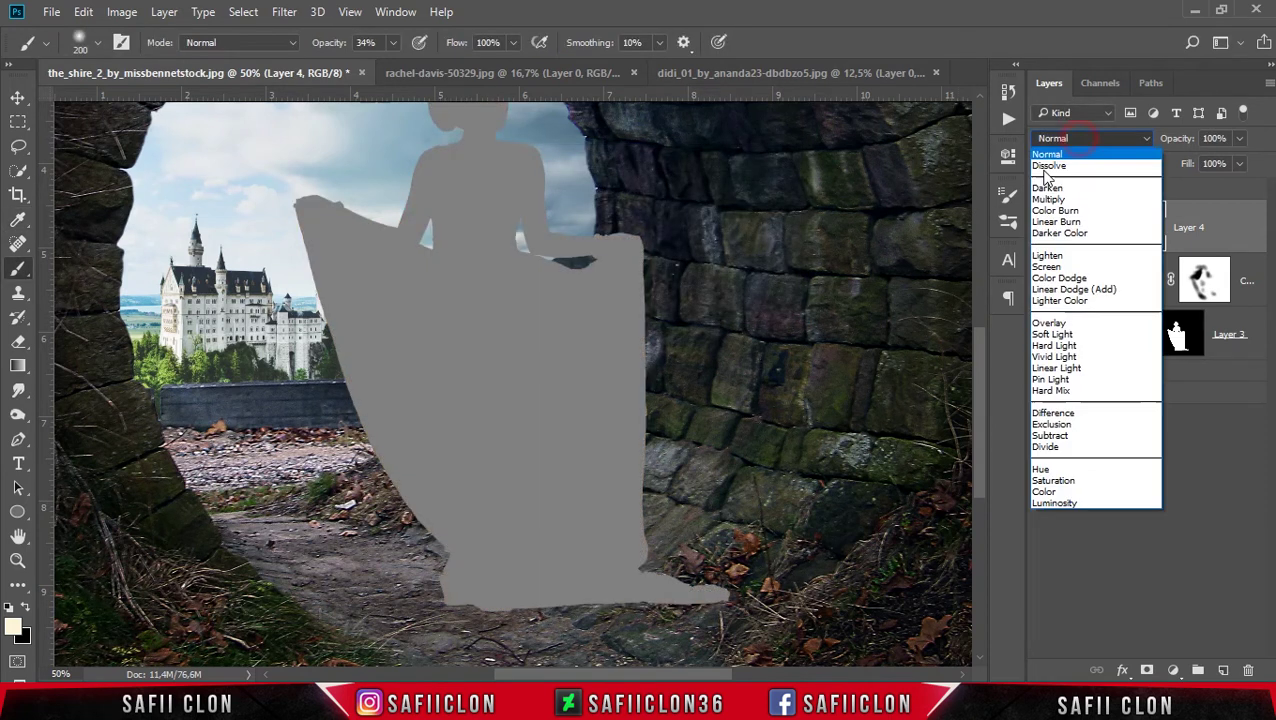
click(1083, 336)
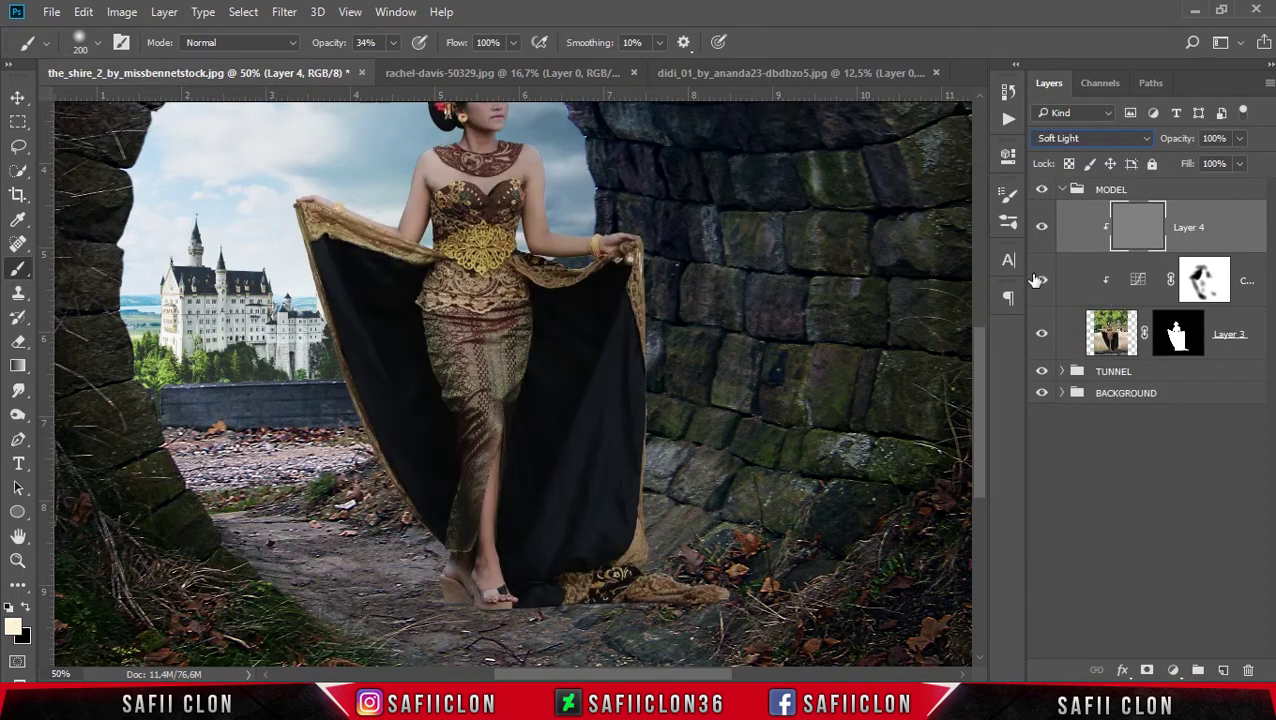
drag(978, 352, 978, 332)
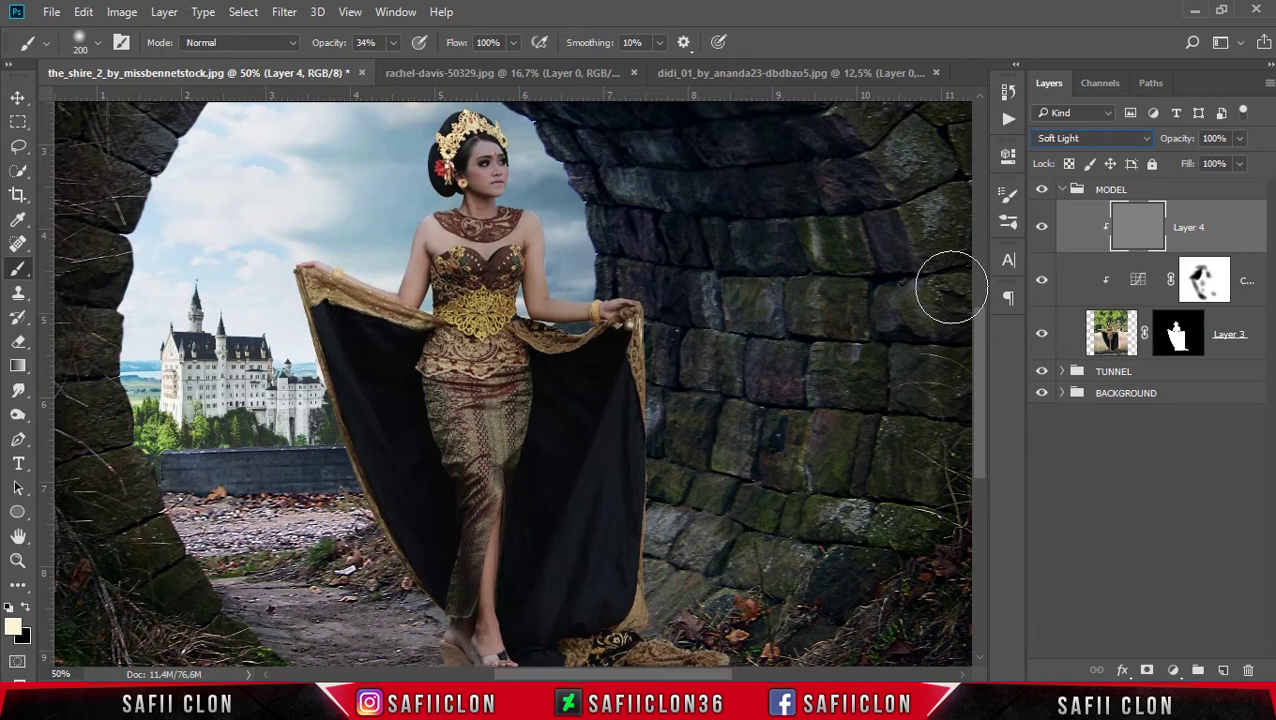
Select the Dodge tool with a smaller brush and 22% exposure.
click(18, 414)
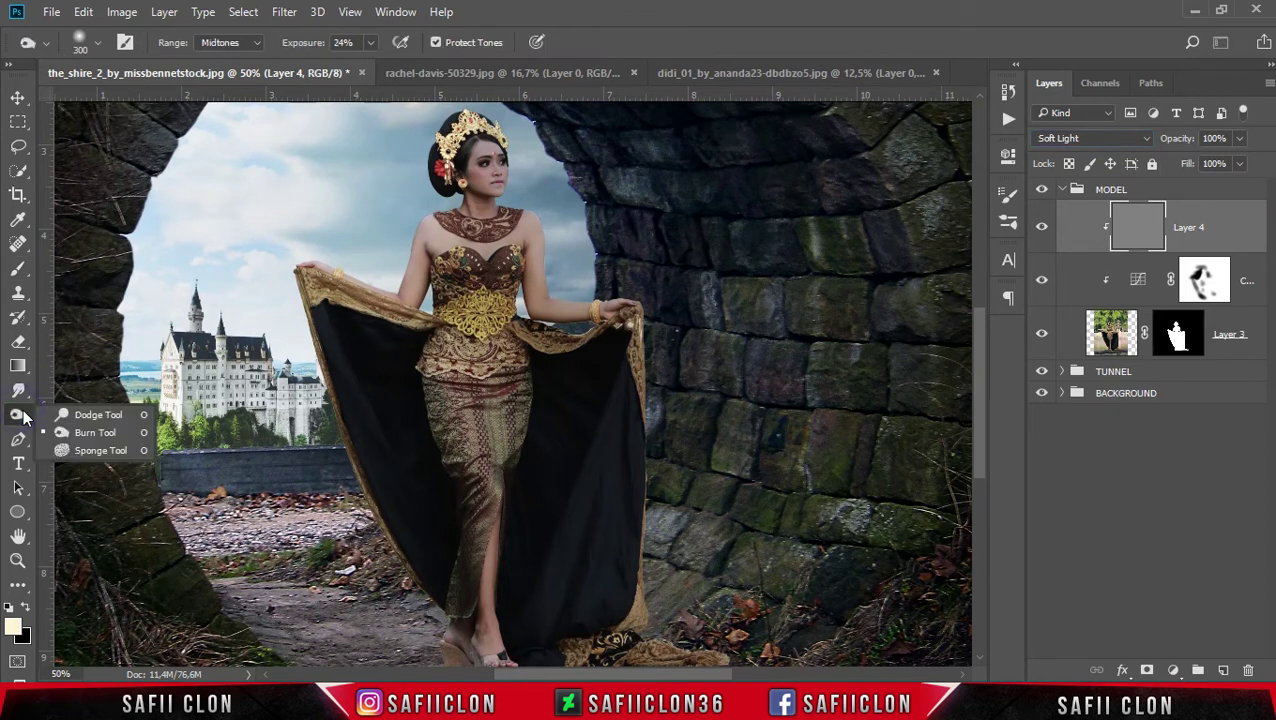
click(96, 431)
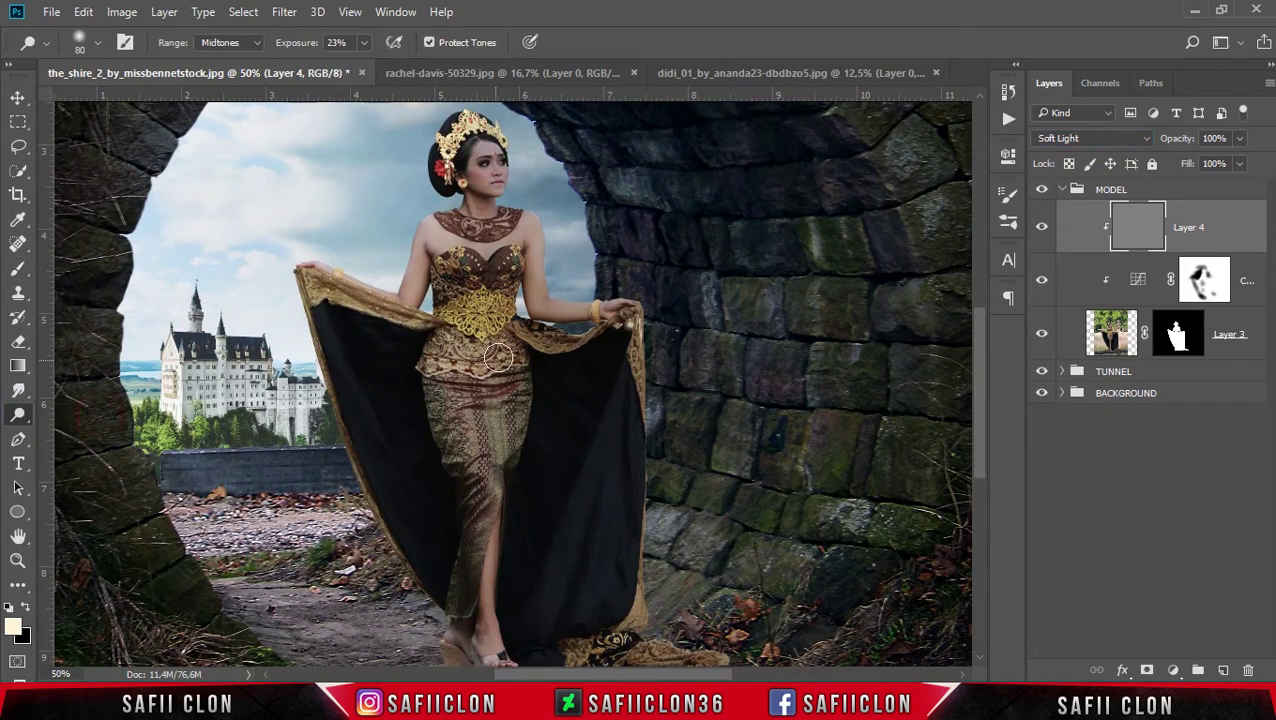
scroll(520, 345, up, 2)
scroll(530, 340, up, 2)
scroll(545, 332, up, 2)
scroll(549, 330, up, 2)
scroll(540, 325, up, 2)
key(bracketleft)
key(bracketleft)
key(bracketleft)
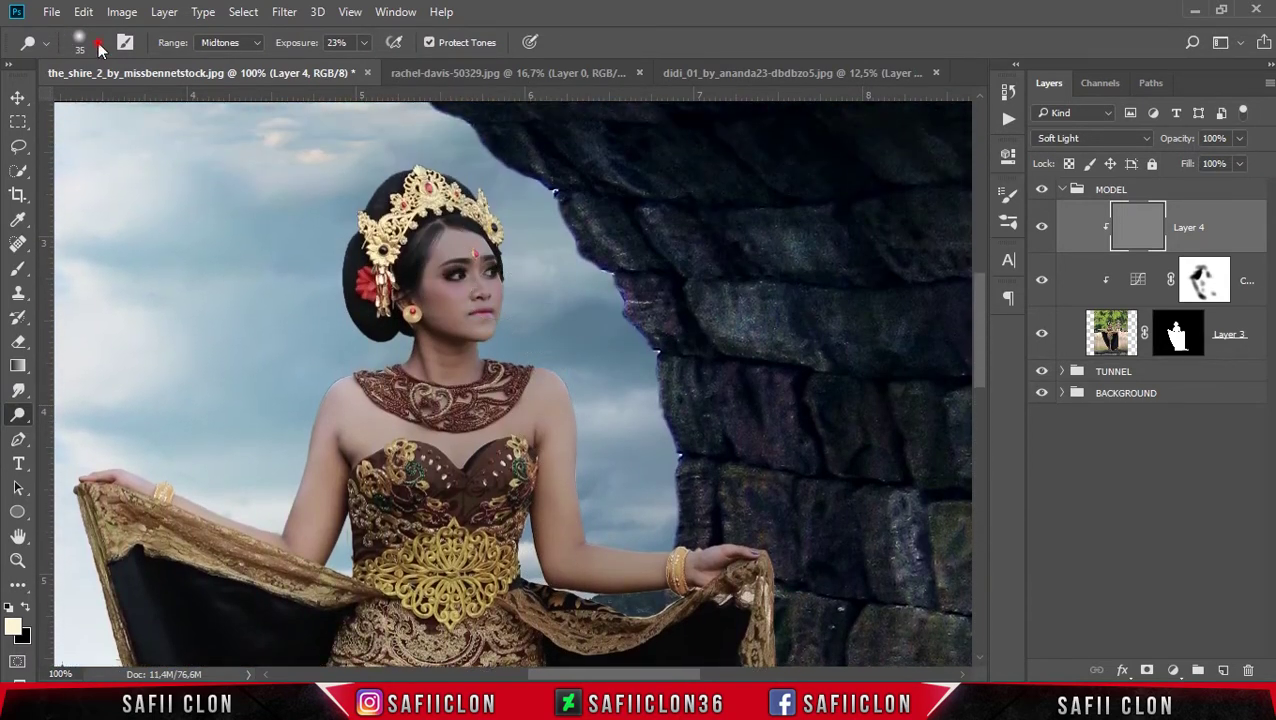
click(98, 45)
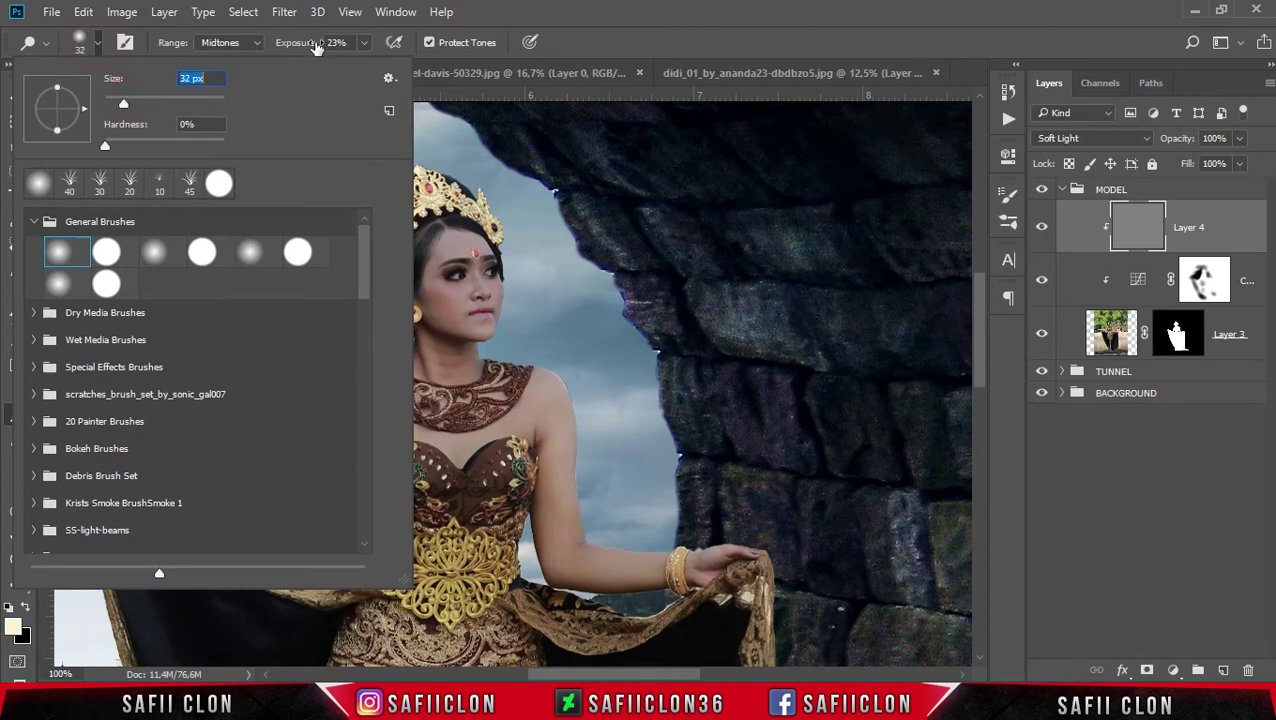
click(368, 44)
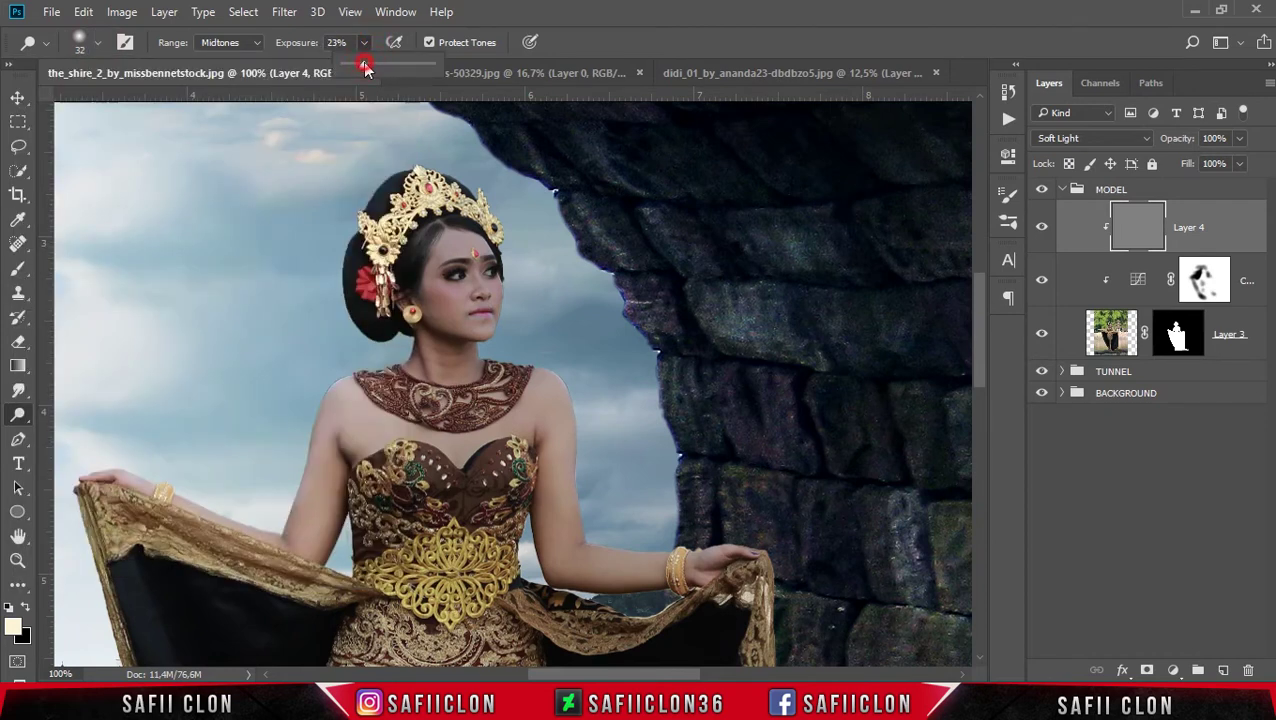
click(455, 245)
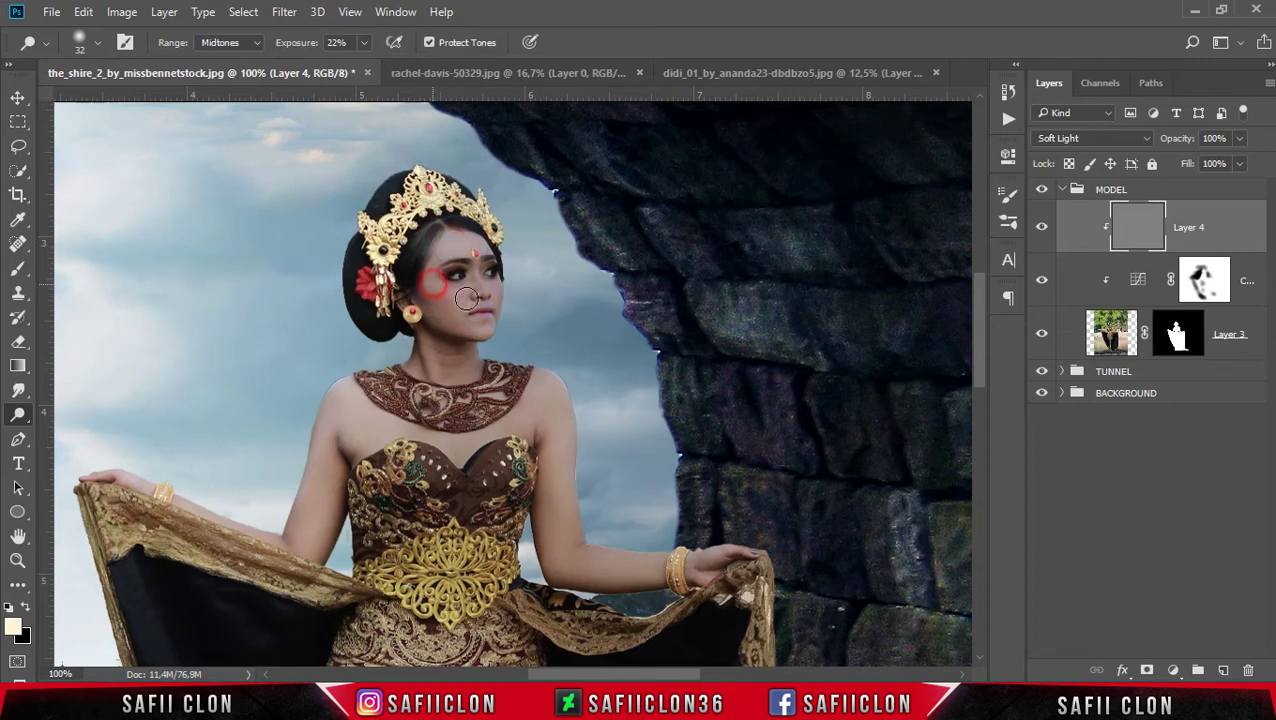
Dodge the cheek, chin-to-neck area, left hand and left arm on Layer 4.
drag(441, 285, 476, 327)
key(bracketleft)
key(bracketleft)
key(bracketleft)
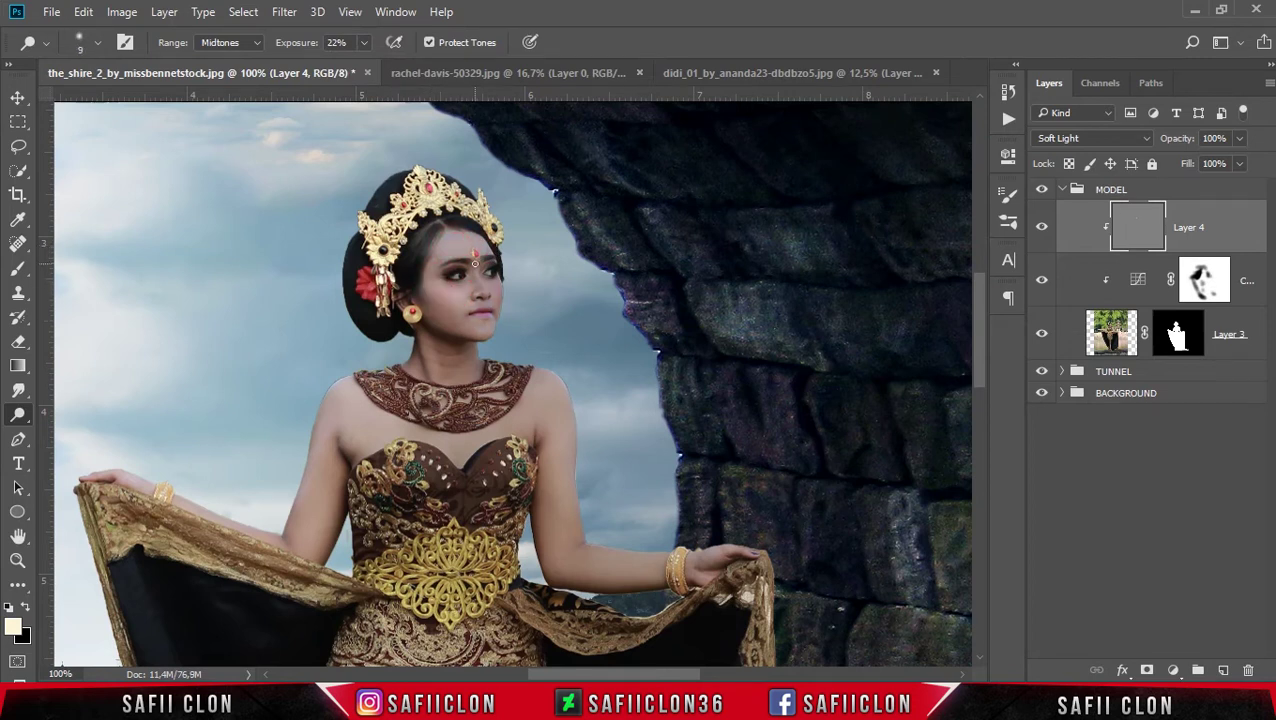
key(bracketright)
key(bracketright)
drag(473, 352, 409, 373)
key(bracketright)
key(bracketright)
key(bracketright)
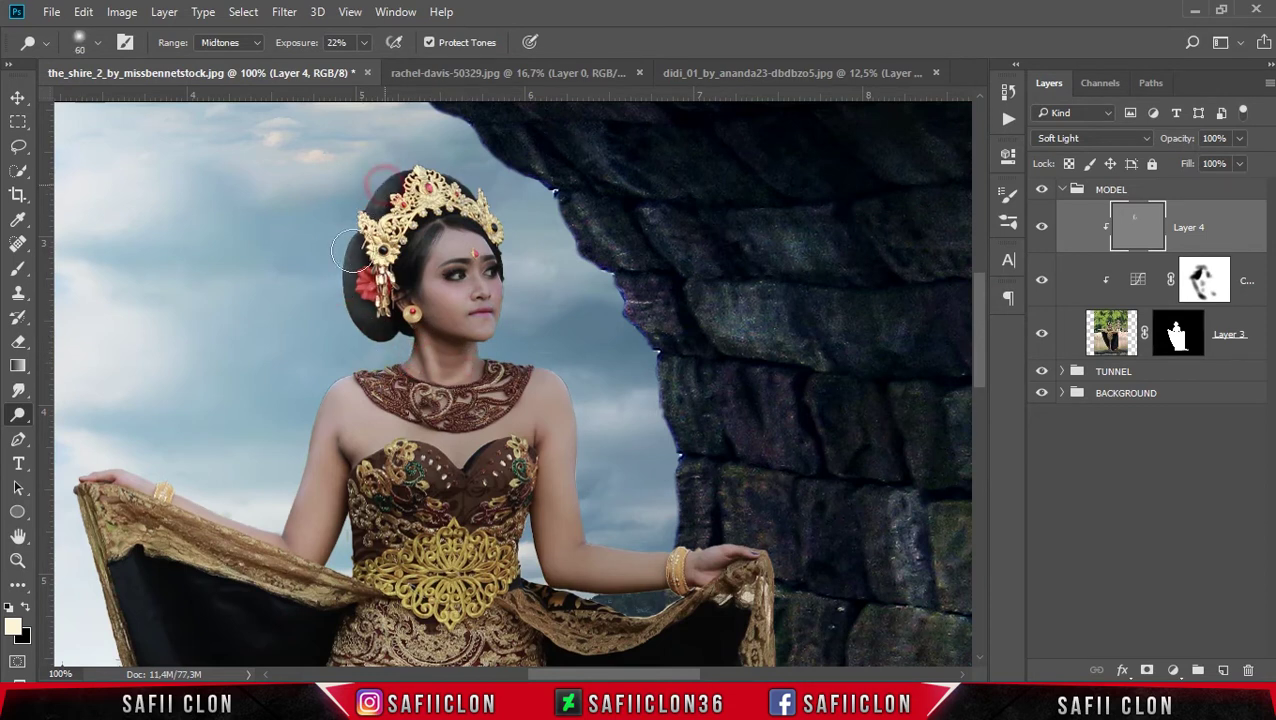
drag(114, 463, 166, 480)
drag(302, 384, 270, 512)
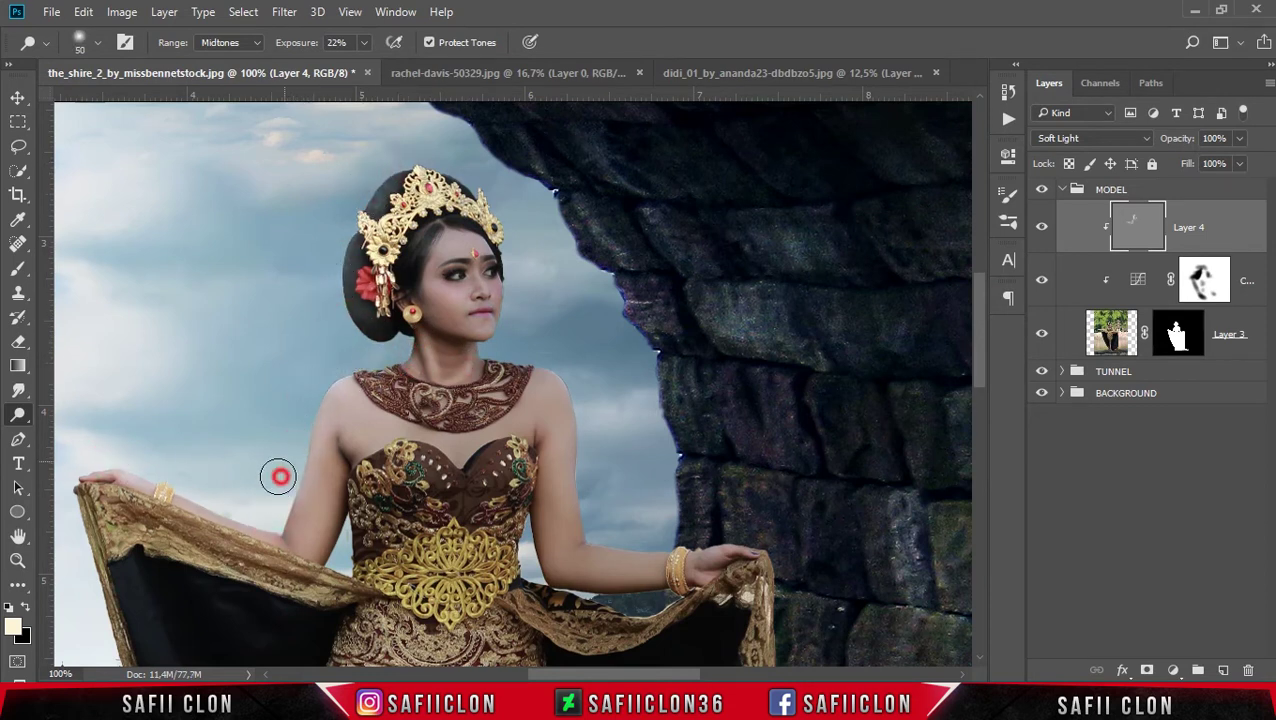
Dodge highlights on the left black drape with a 15–20 px brush.
key(bracketleft)
key(bracketleft)
scroll(350, 347, down, 5)
key(bracketleft)
key(bracketleft)
key(bracketleft)
drag(225, 260, 284, 262)
key(bracketright)
click(296, 319)
drag(125, 213, 151, 276)
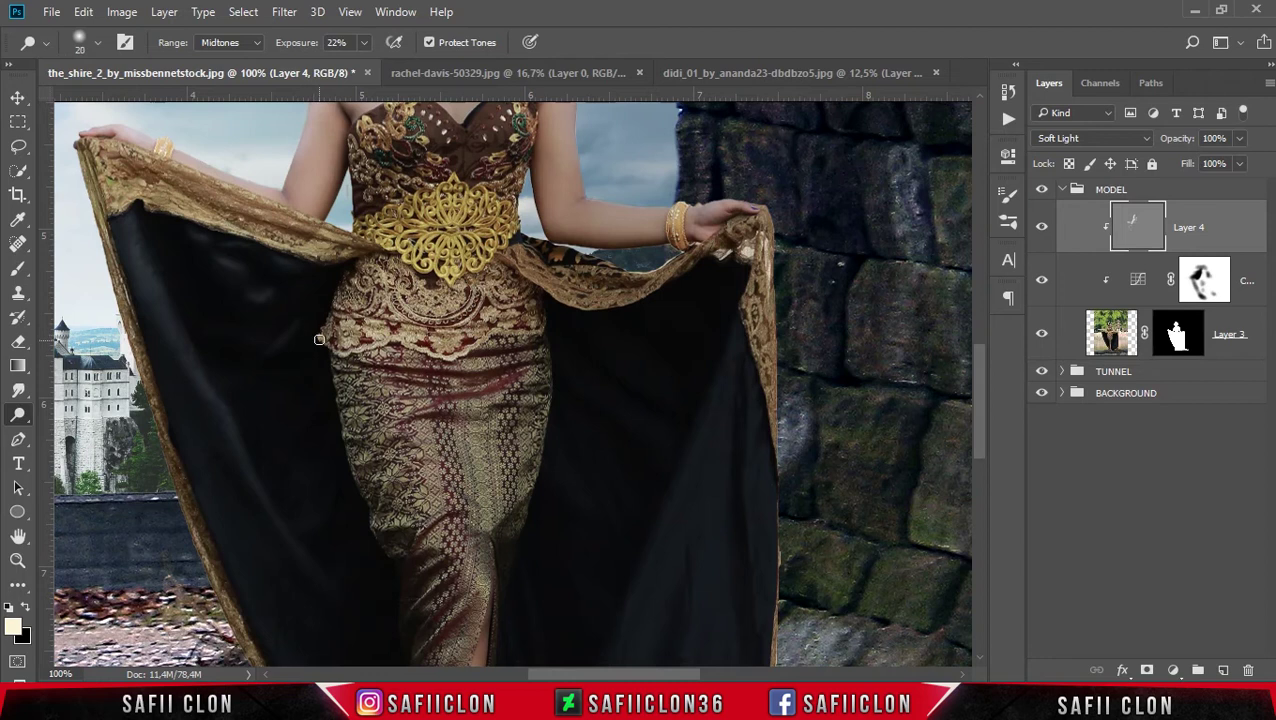
Lighten a line down the left drape and brighten its edge with a 60 px brush.
scroll(300, 330, down, 2)
key(bracketleft)
key(bracketleft)
key(bracketleft)
key(bracketright)
key(bracketright)
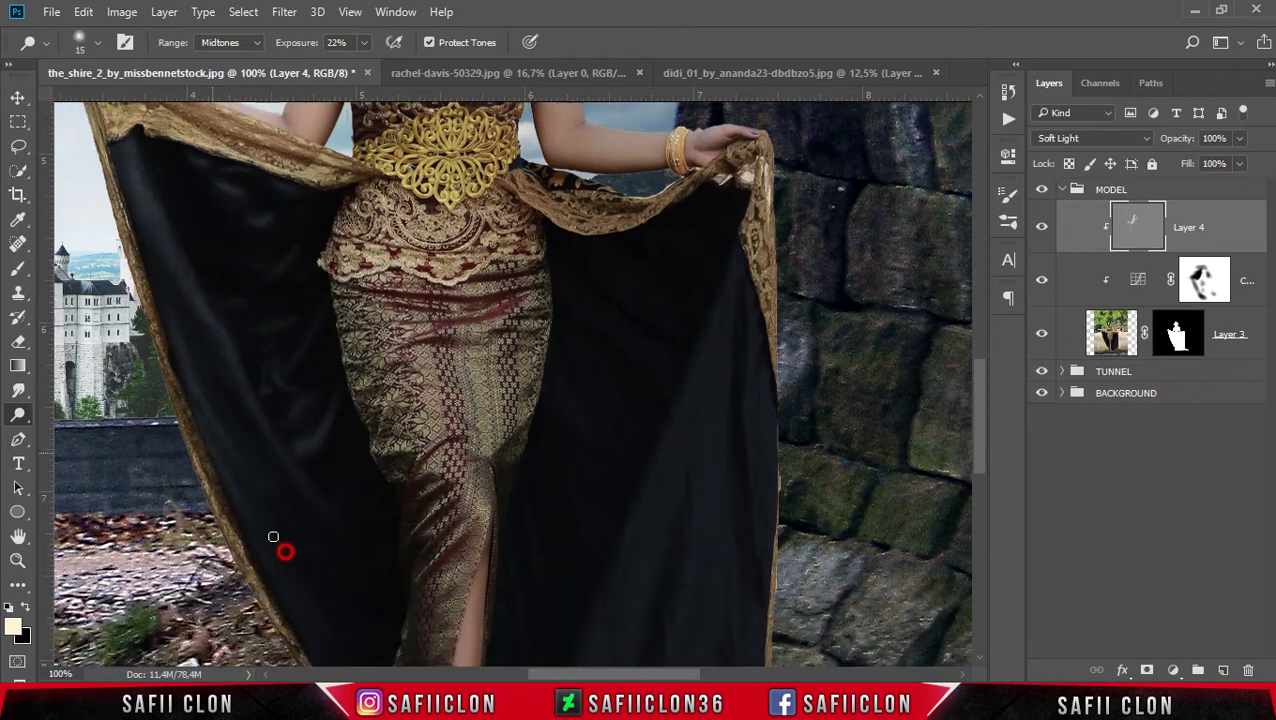
scroll(280, 545, down, 4)
key(bracketleft)
key(bracketleft)
mouse_move(344, 440)
mouse_down()
mouse_move(357, 507)
mouse_move(311, 586)
mouse_up()
key(bracketright)
key(bracketright)
key(bracketright)
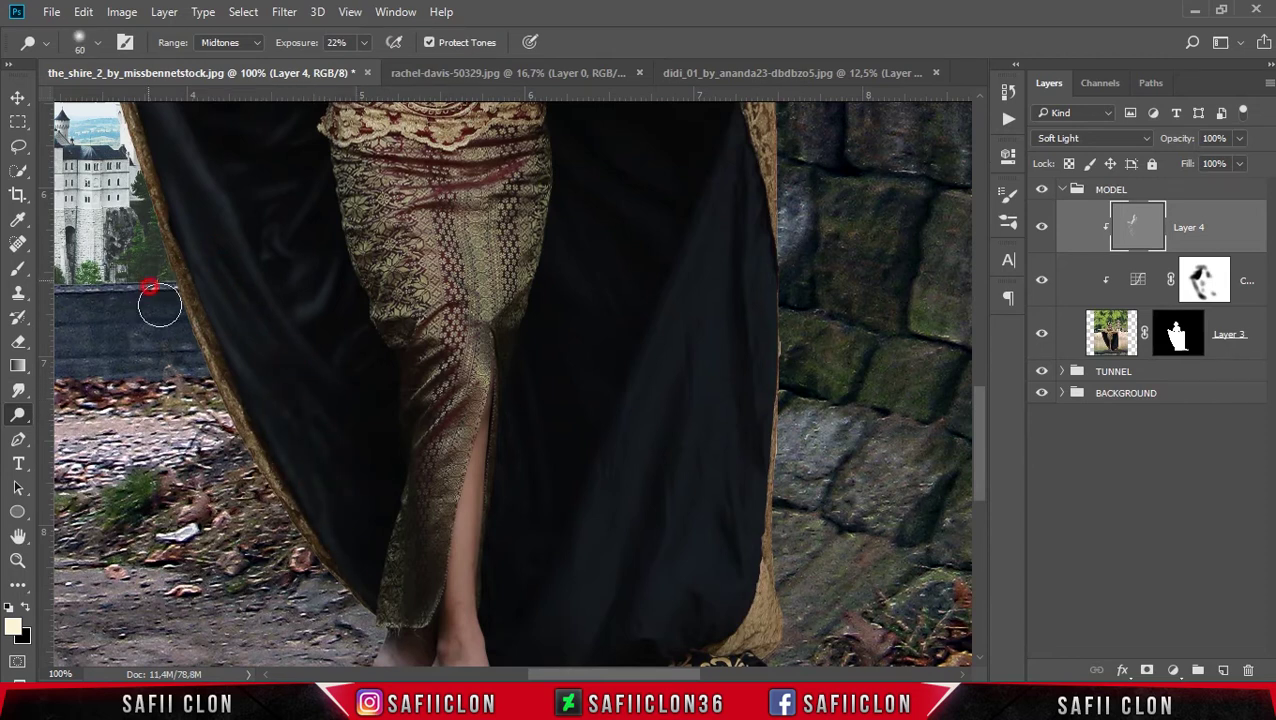
drag(980, 425, 980, 393)
scroll(293, 165, left, 5)
drag(293, 165, 373, 418)
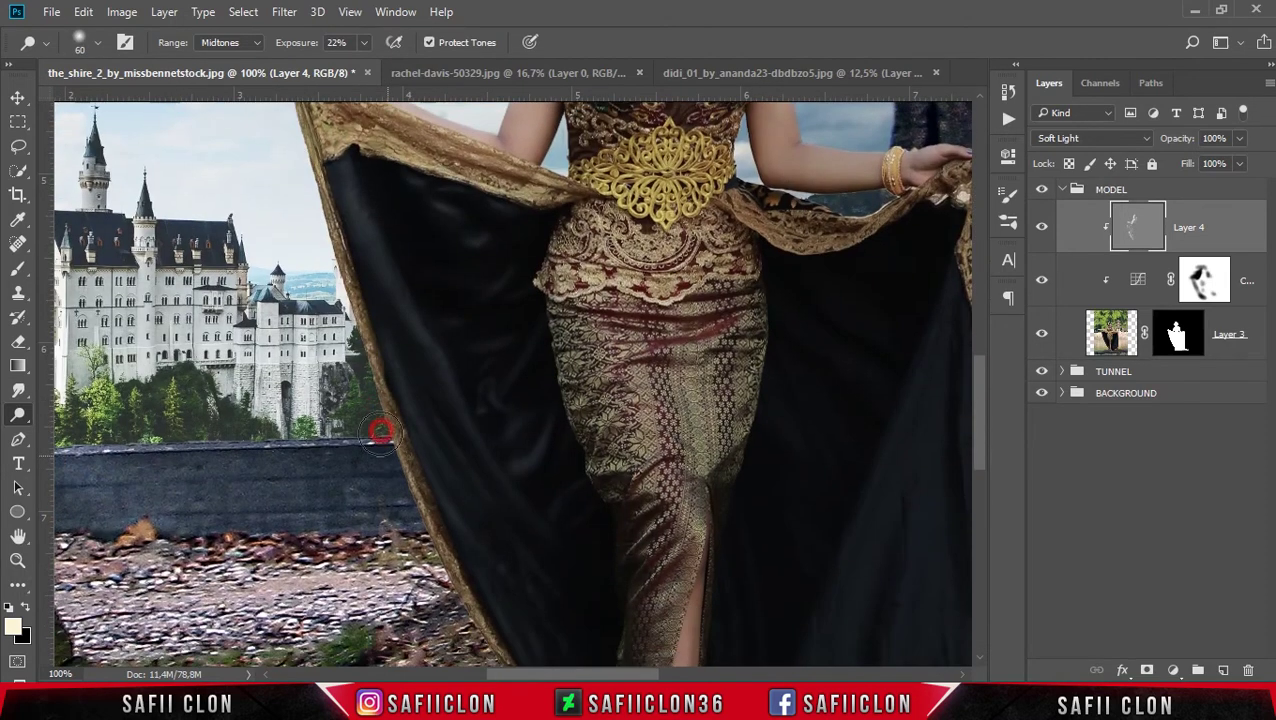
Brighten the skirt at the waist and lower skirt, then the right drape's edges.
drag(713, 305, 655, 313)
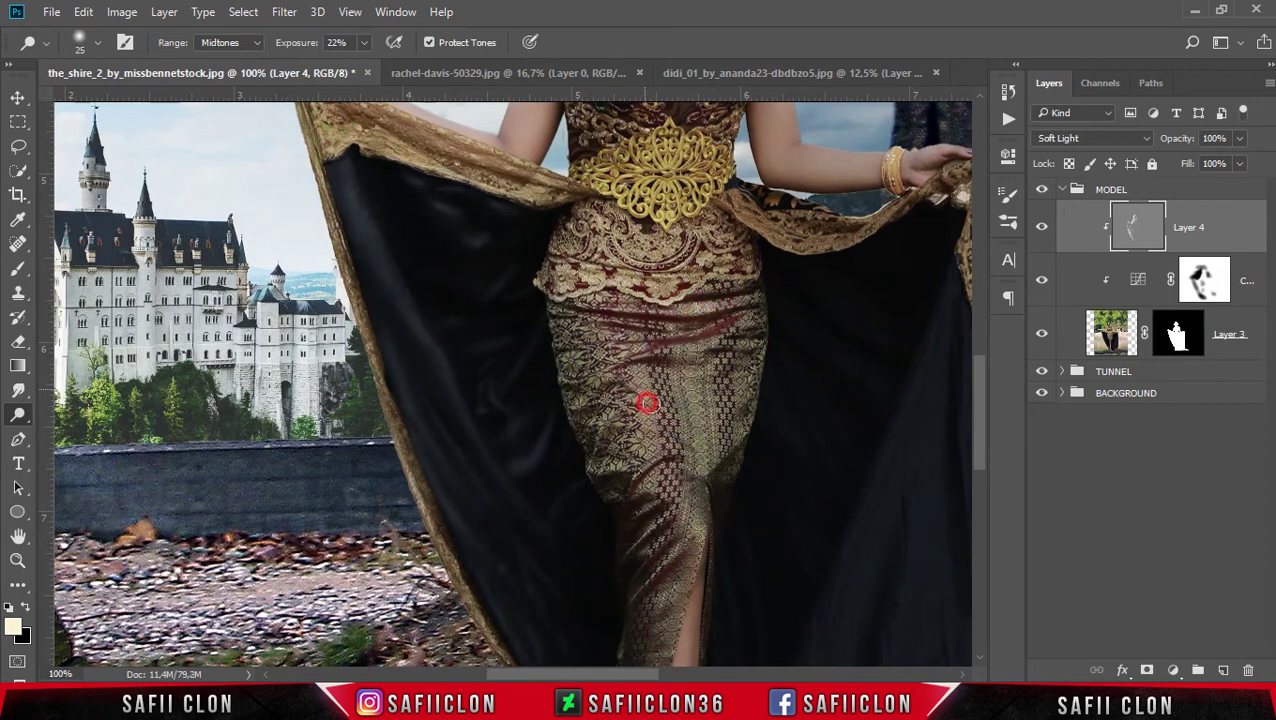
drag(648, 421, 654, 450)
drag(570, 426, 604, 504)
click(805, 275)
key(bracketleft)
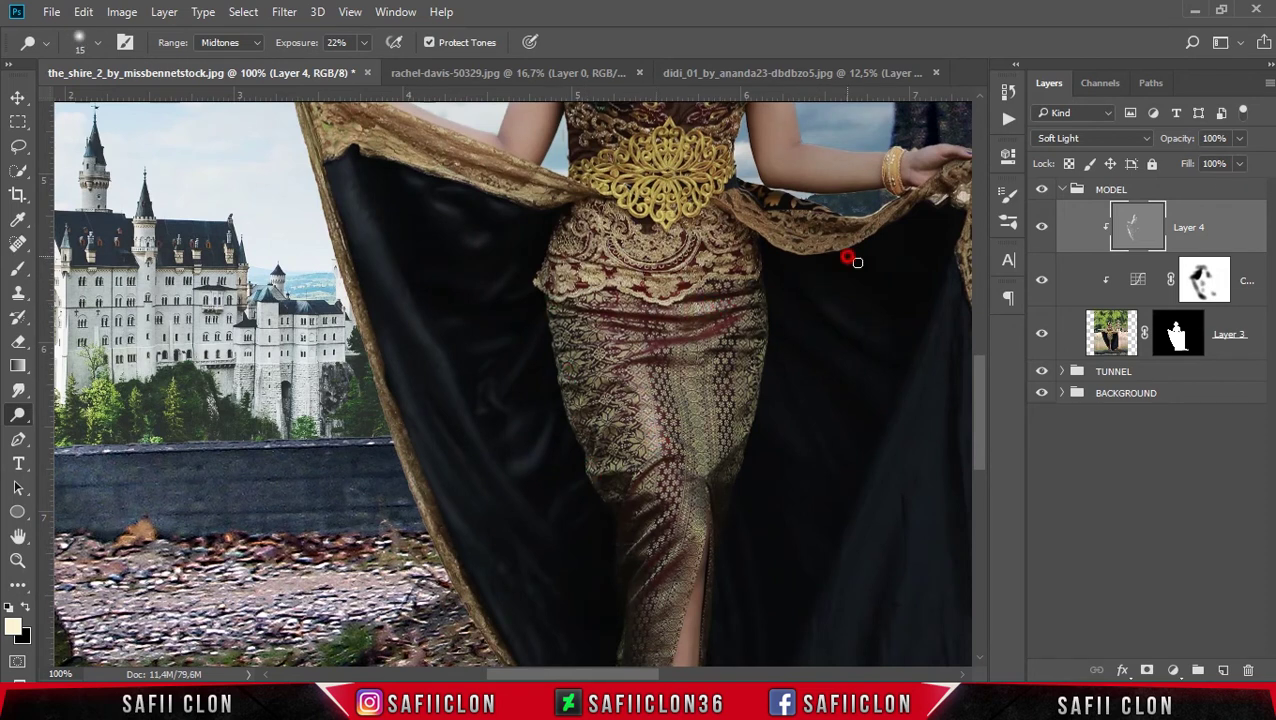
key(bracketright)
drag(826, 387, 837, 416)
click(765, 414)
drag(949, 268, 925, 364)
Dab the right drape folds and lighten along the skirt hem with a 9 px brush.
scroll(800, 350, right, 3)
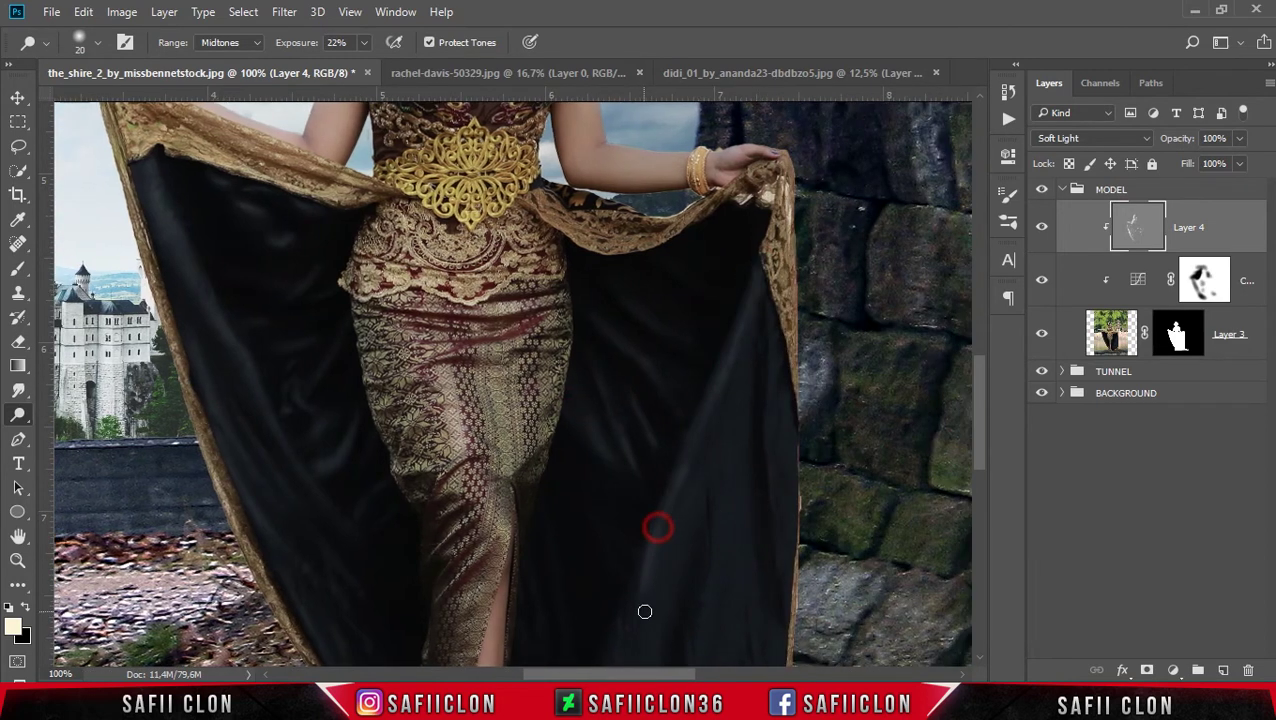
scroll(650, 450, down, 3)
click(544, 425)
click(590, 285)
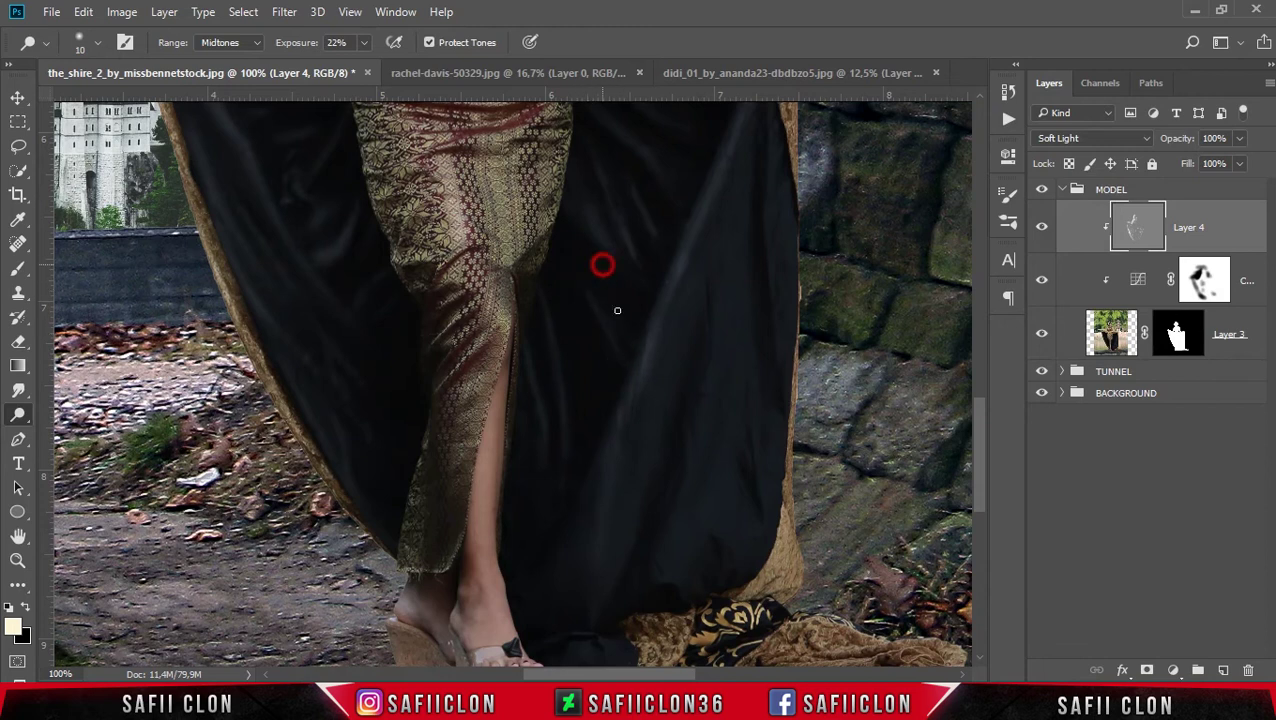
scroll(675, 265, up, 2)
key(bracketright)
key(bracketright)
scroll(760, 400, down, 3)
key(bracketleft)
key(bracketleft)
key(bracketleft)
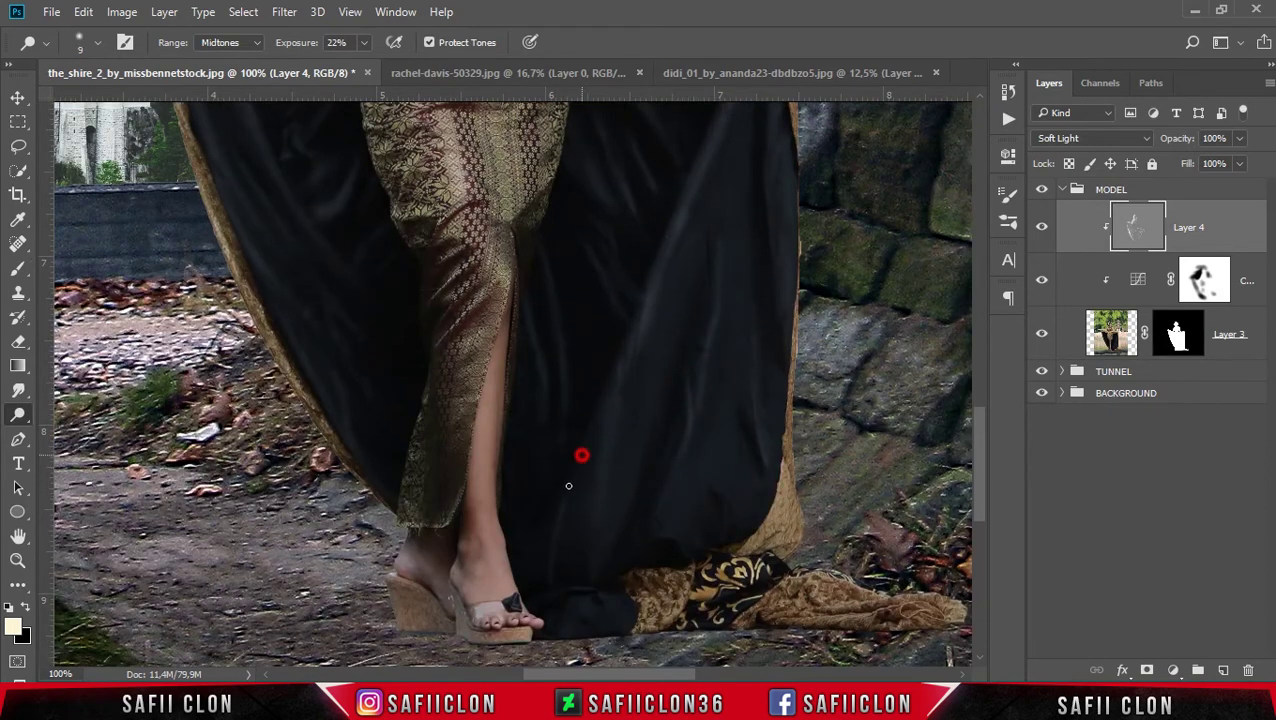
drag(518, 535, 590, 612)
Lighten the skirt hem with broader 40–50 px strokes.
key(bracketright)
key(bracketright)
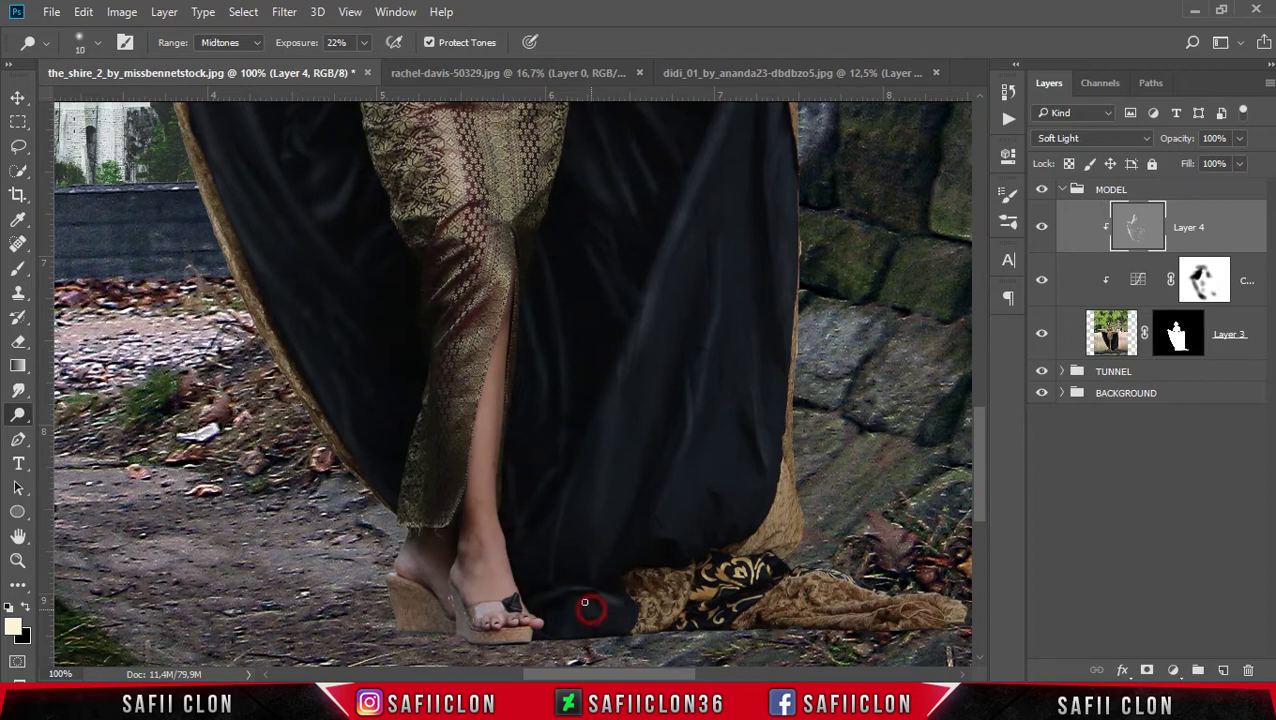
scroll(703, 582, up, 1)
key(bracketright)
key(bracketright)
key(bracketright)
drag(723, 598, 761, 561)
scroll(803, 194, up, 3)
scroll(851, 509, down, 4)
scroll(803, 484, down, 2)
scroll(893, 464, up, 5)
scroll(893, 464, down, 5)
key(bracketright)
key(bracketright)
key(bracketright)
key(bracketright)
scroll(415, 540, up, 2)
drag(416, 557, 373, 577)
scroll(373, 577, up, 10)
key(bracketleft)
key(bracketleft)
key(bracketleft)
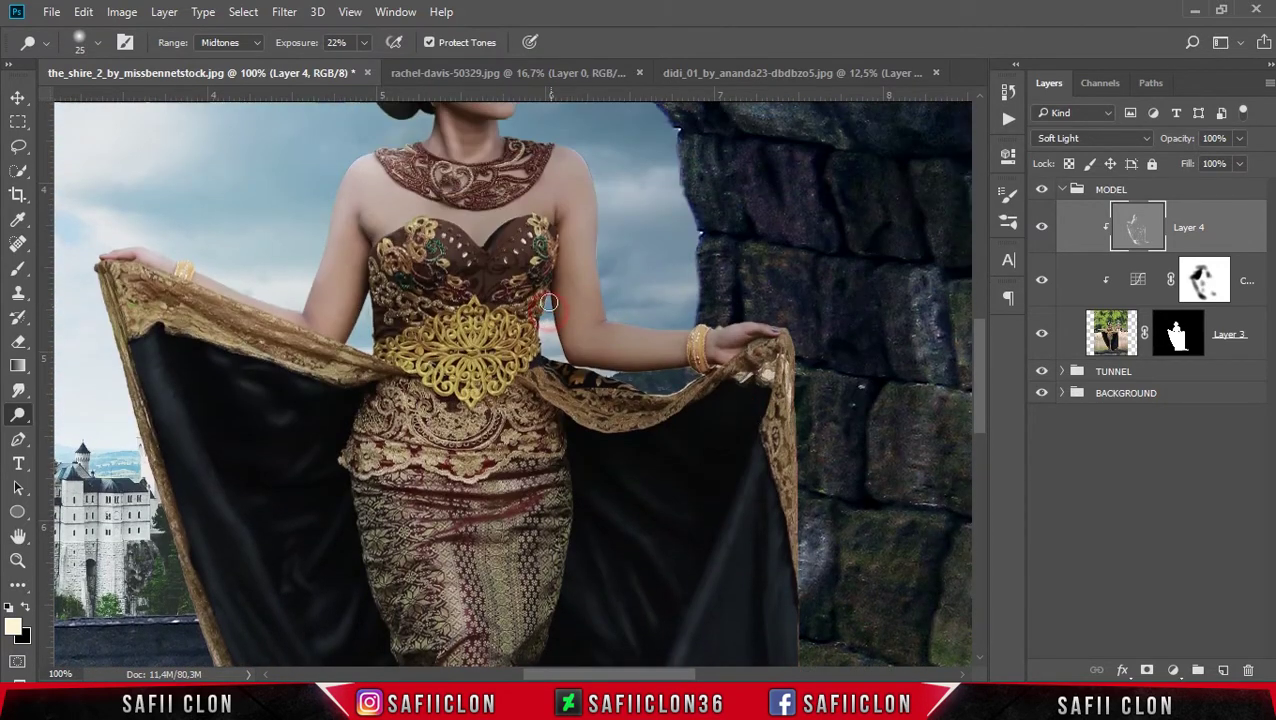
Lighten the skin around the left arm and torso, then zoom out to the whole composition.
drag(655, 374, 370, 268)
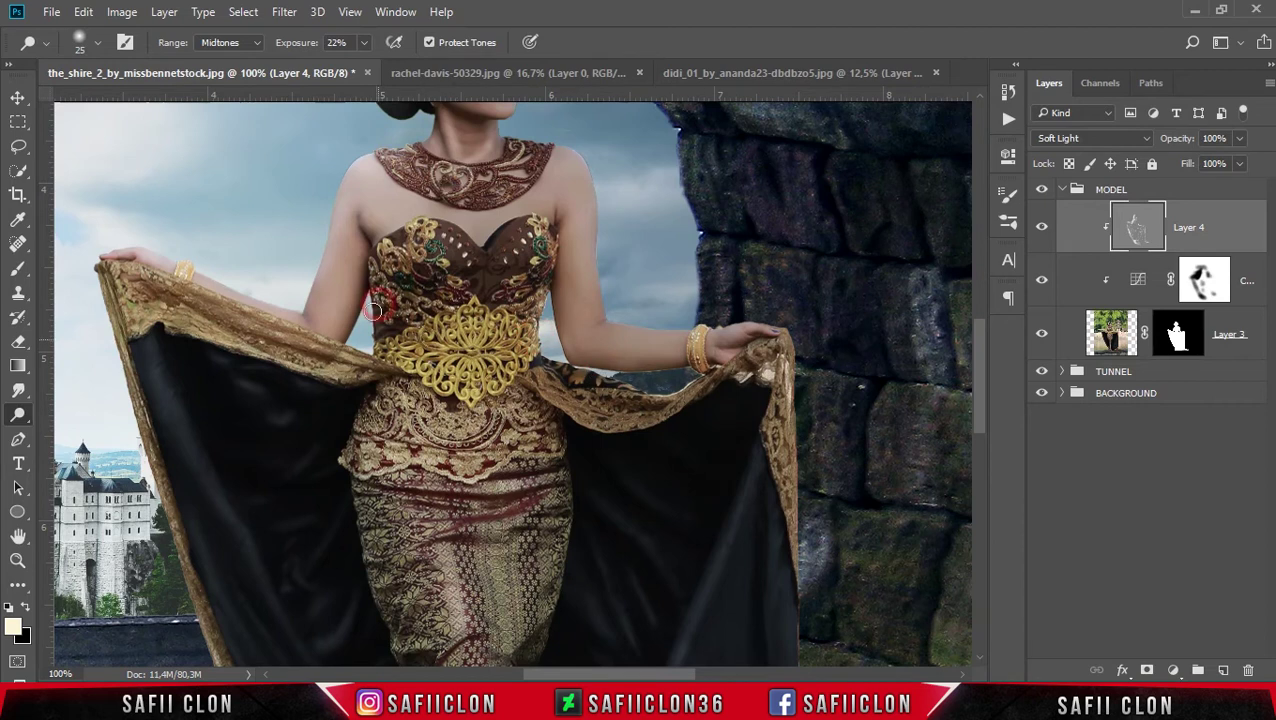
scroll(361, 347, up, 4)
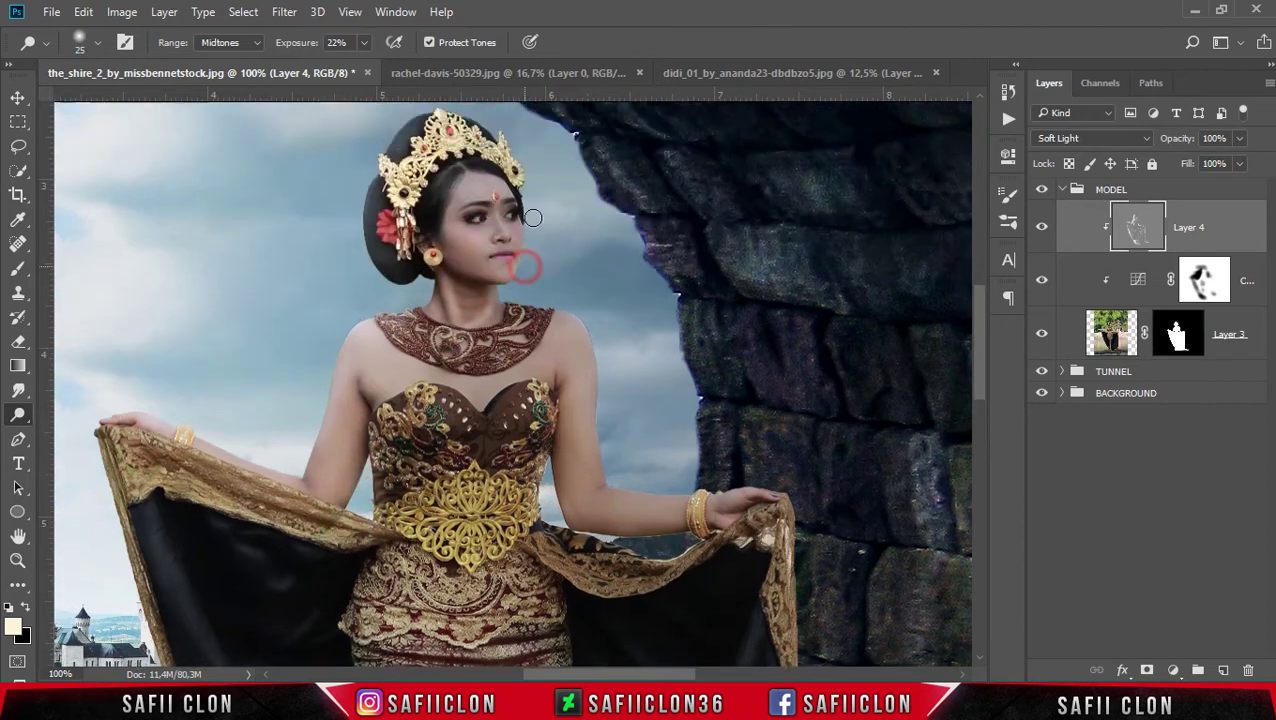
scroll(521, 262, up, 2)
scroll(641, 352, down, 2)
key(bracketright)
key(bracketright)
scroll(620, 410, down, 1)
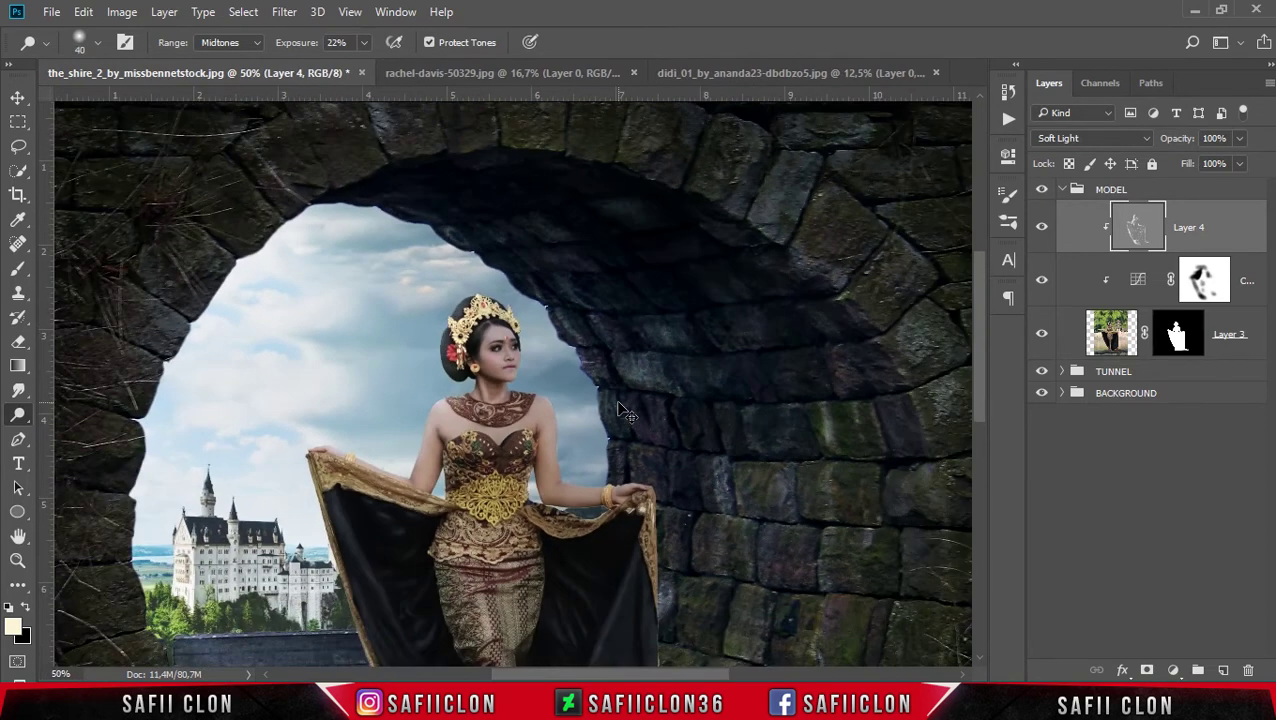
scroll(620, 412, down, 1)
scroll(620, 410, down, 1)
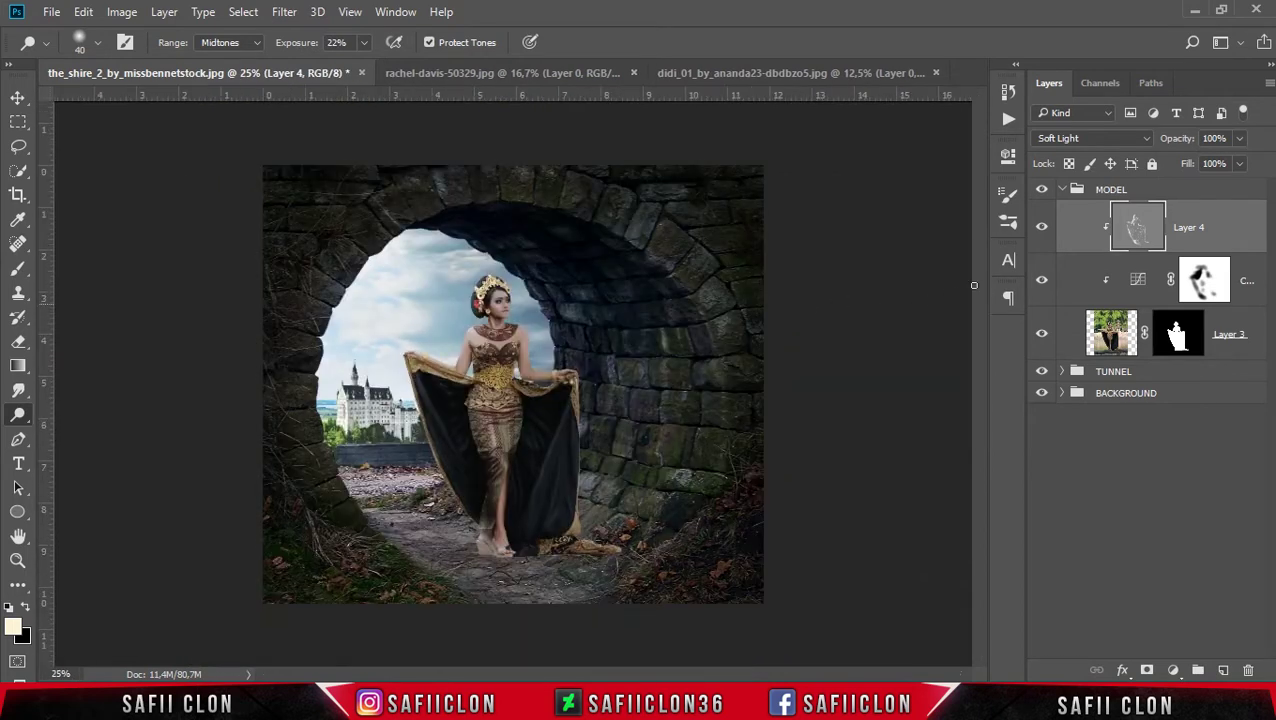
Check Layer 4's effect, then add a Channel Mixer adjustment clipped to the model.
click(1042, 228)
click(1174, 672)
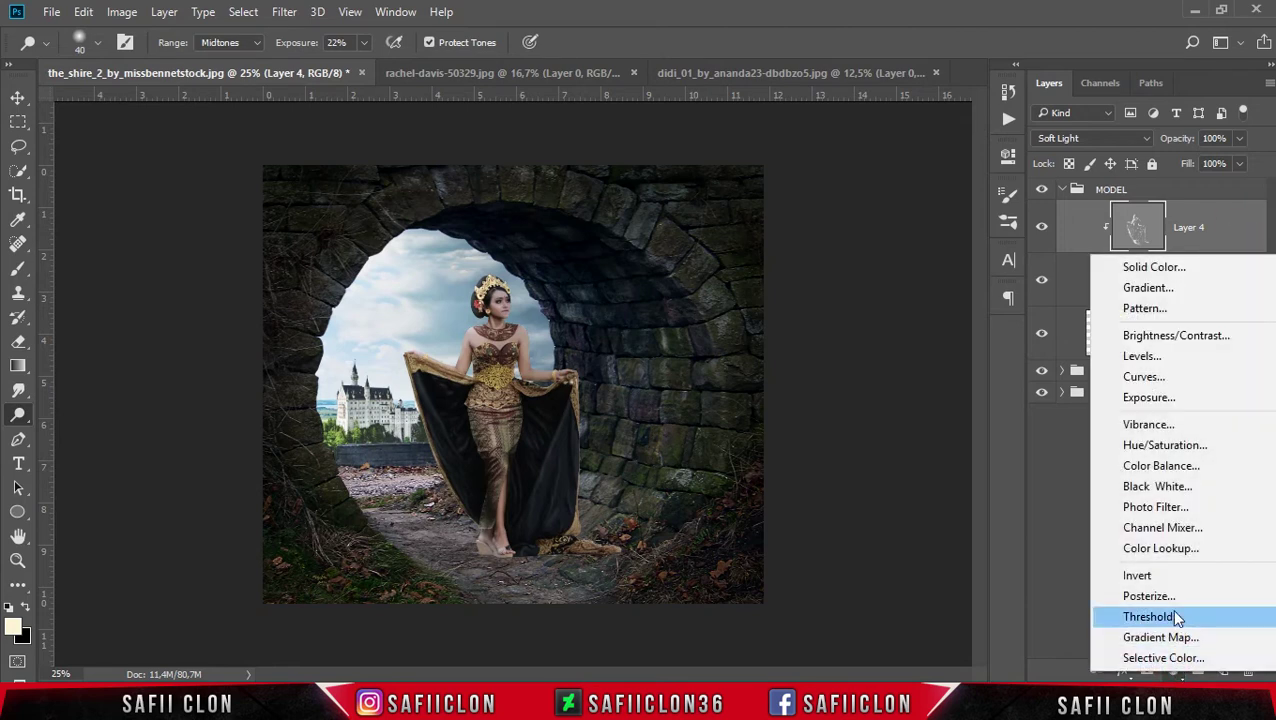
click(1185, 530)
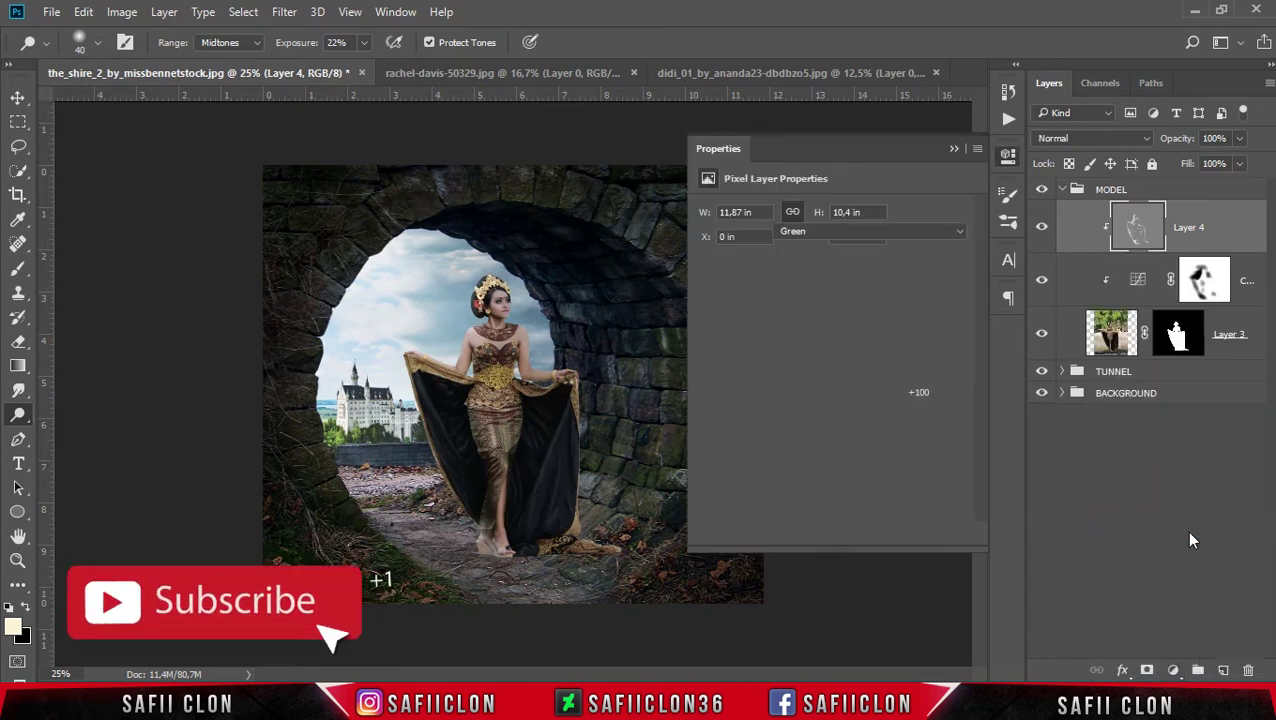
click(845, 535)
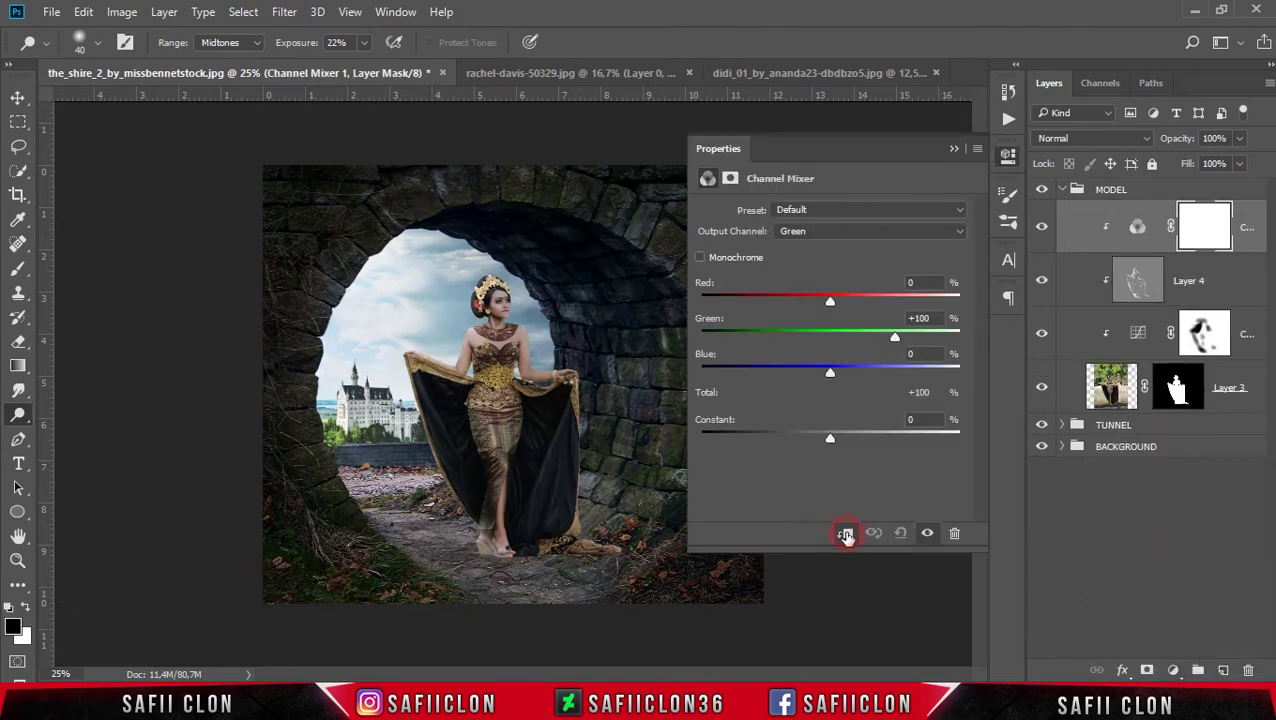
Set the Blue output channel to Red -20, Green +41, Blue +90.
click(853, 232)
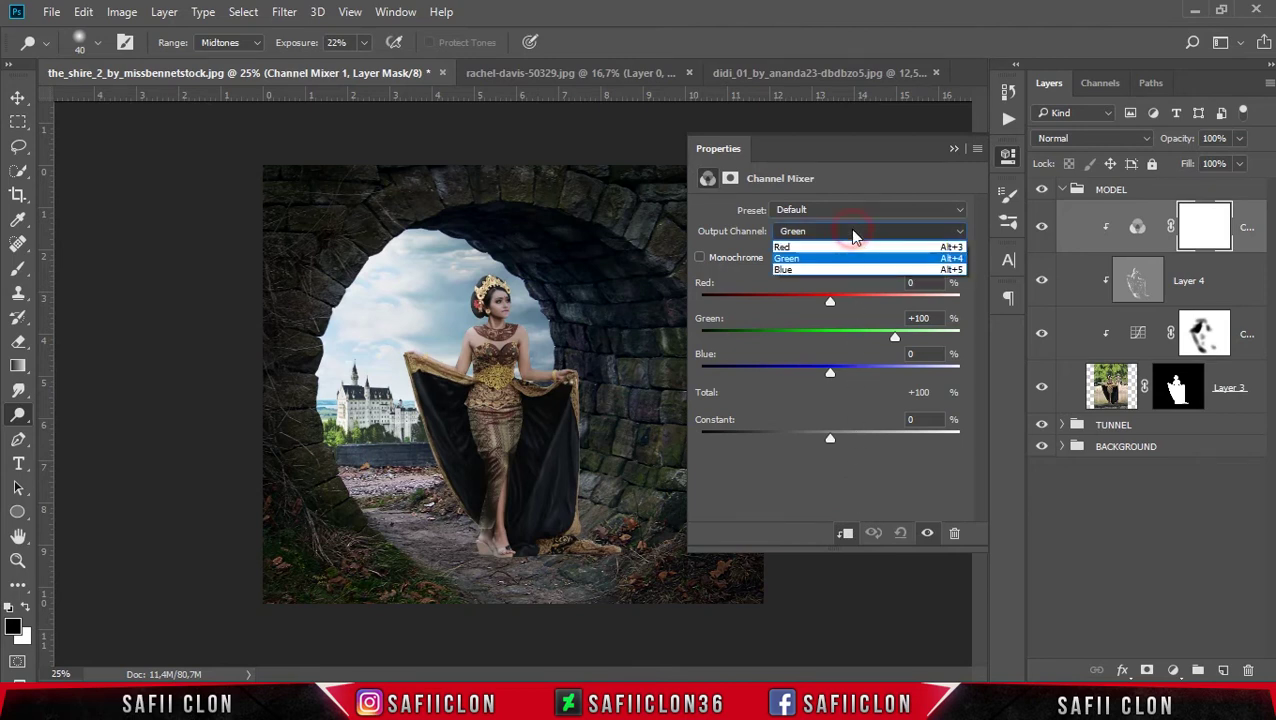
click(799, 276)
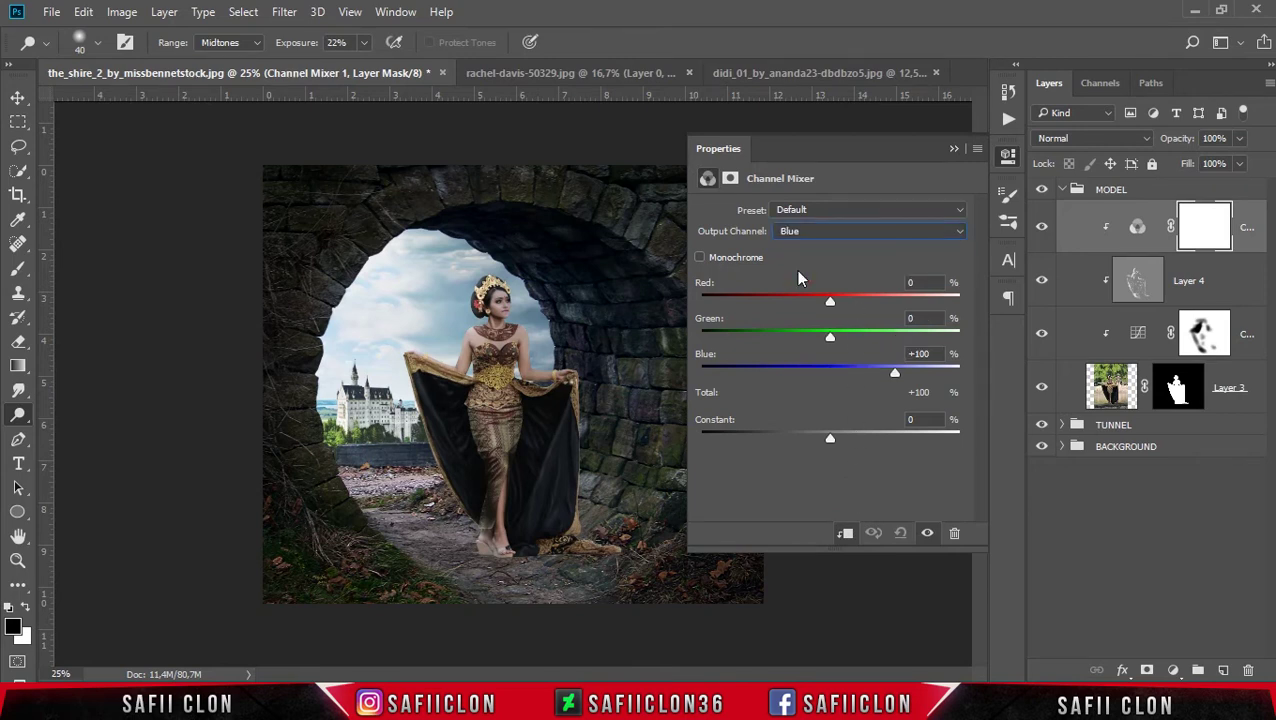
key(ctrl+plus)
key(ctrl+plus)
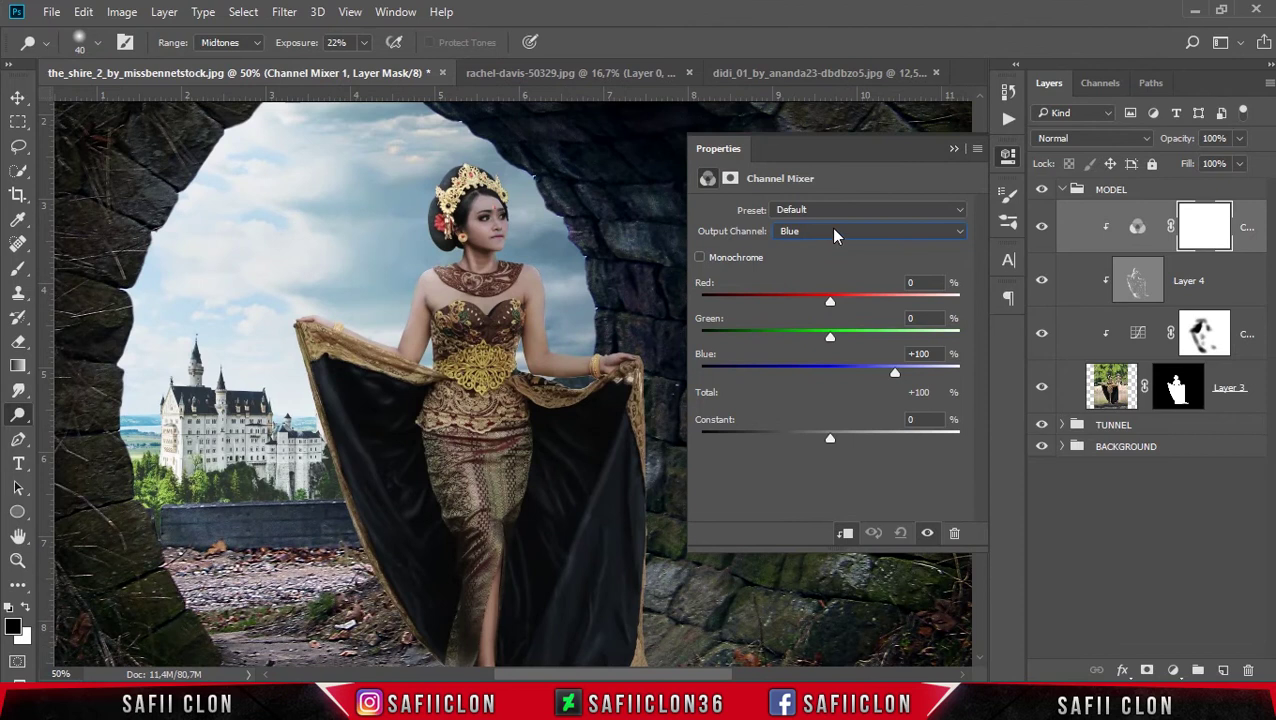
drag(822, 303, 818, 308)
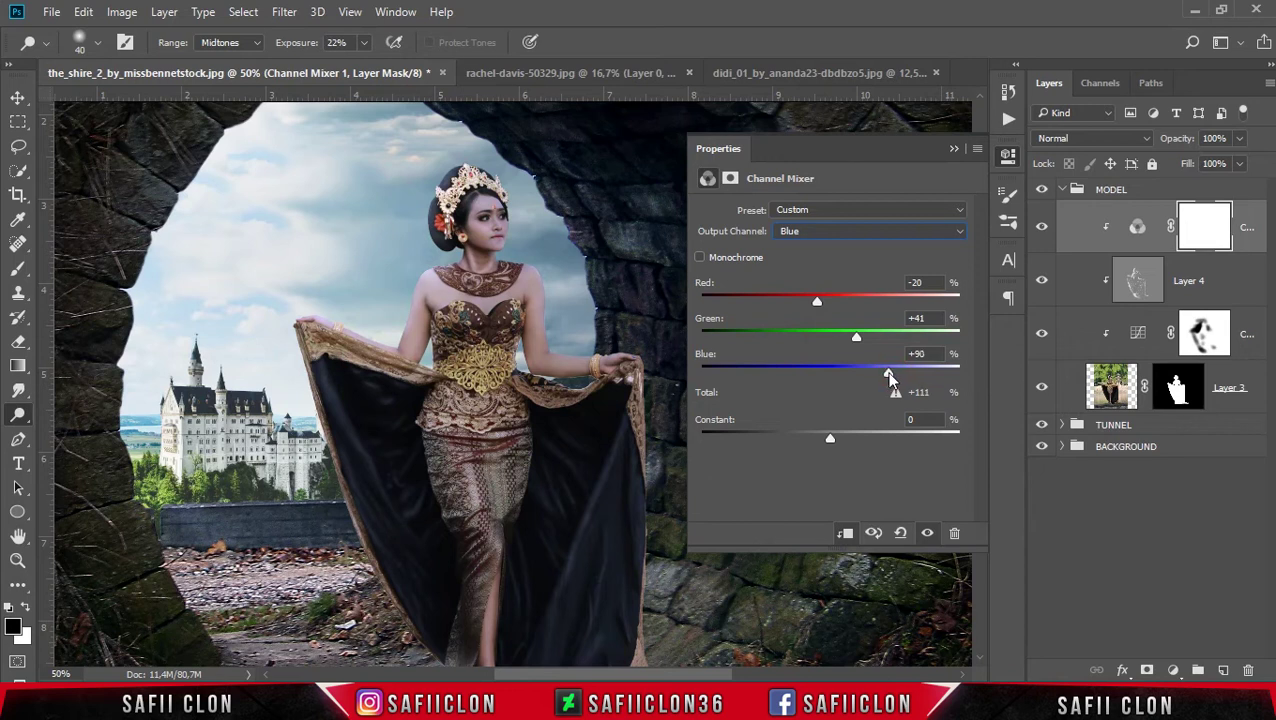
click(953, 149)
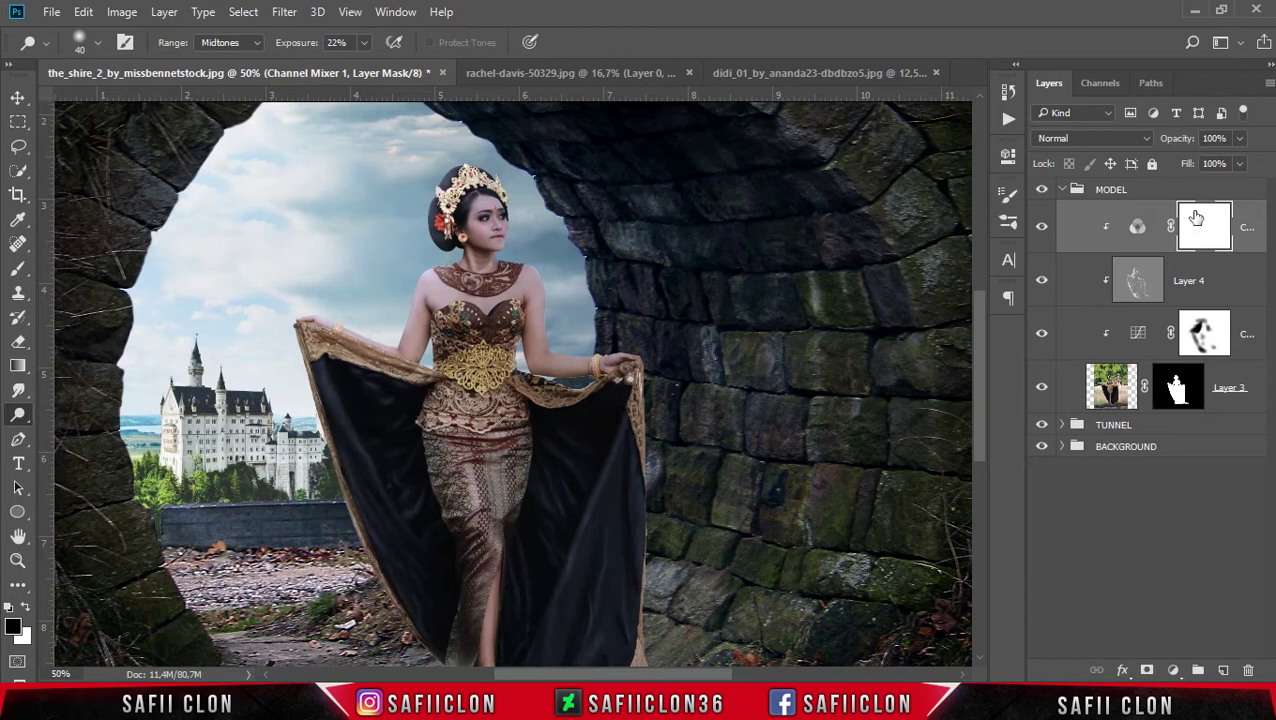
Set up a black Brush at 51 px size and 47% opacity.
right_click(18, 268)
click(95, 264)
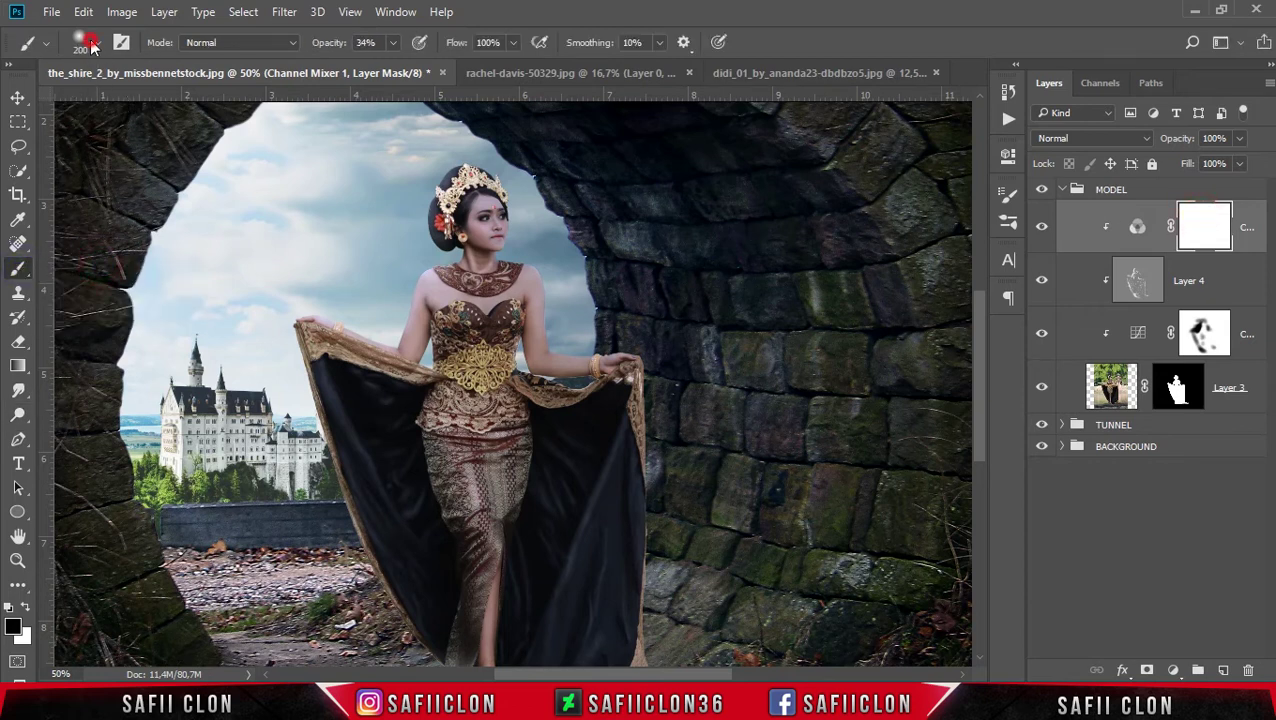
click(96, 44)
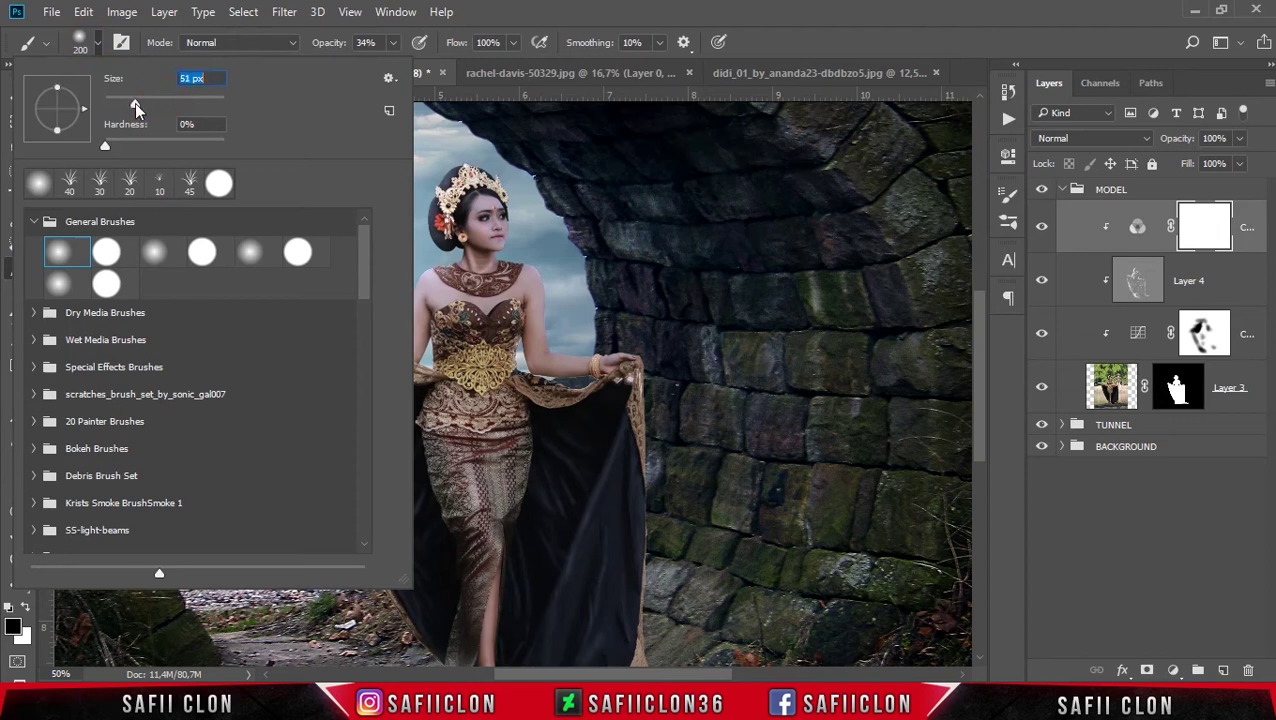
click(393, 44)
drag(397, 67, 404, 67)
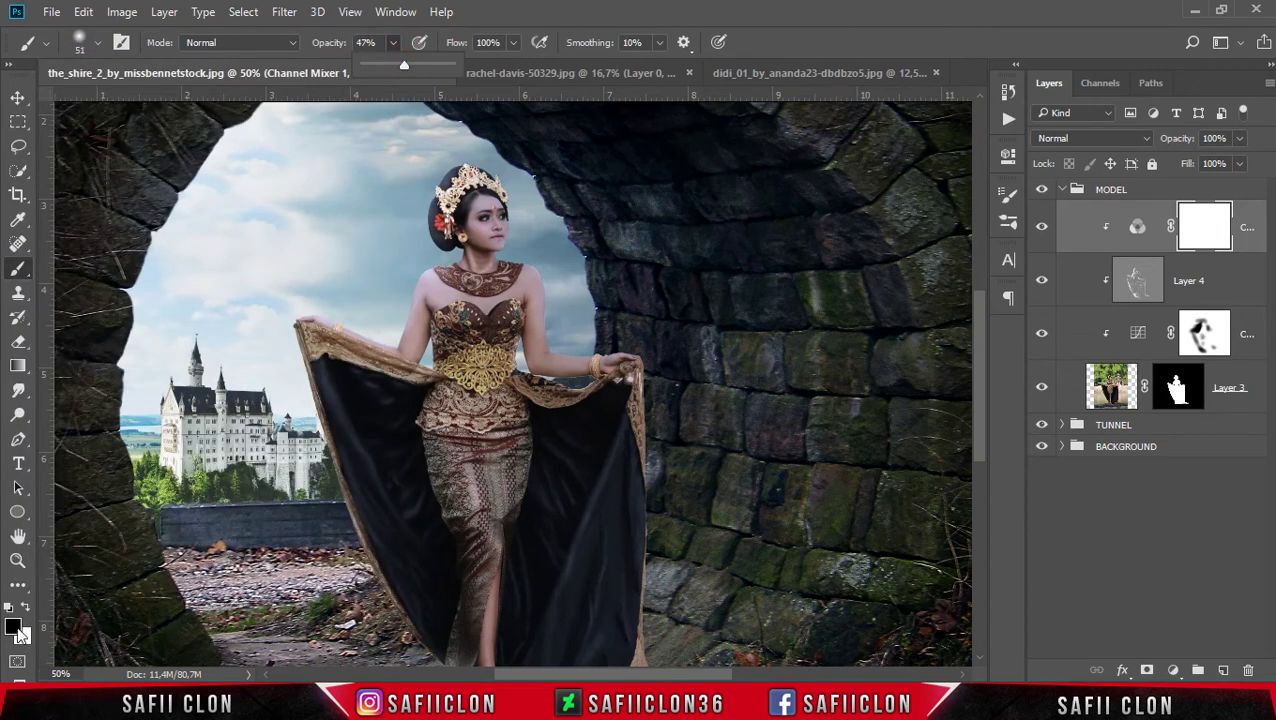
Paint the Channel Mixer mask over her arms, shoulder, face and neck.
drag(411, 355, 428, 284)
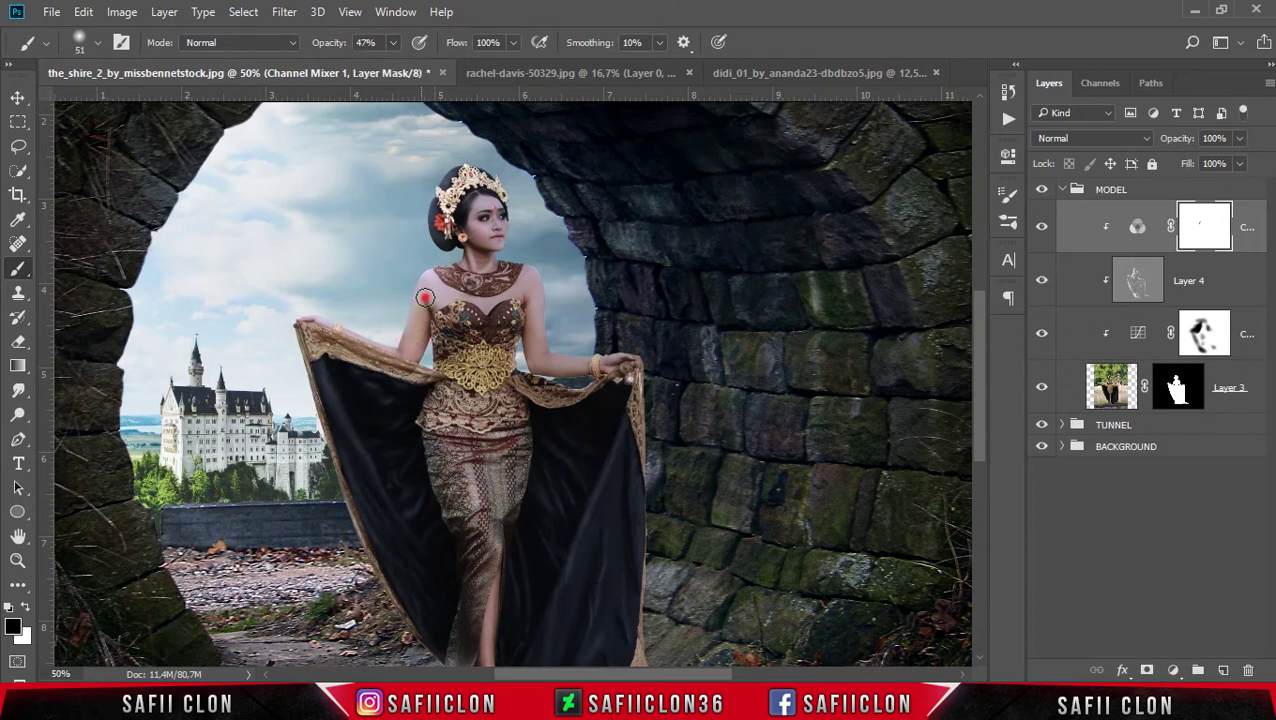
drag(432, 286, 614, 362)
mouse_move(980, 385)
mouse_down()
mouse_move(980, 445)
mouse_move(980, 355)
mouse_up()
drag(305, 378, 366, 404)
mouse_move(505, 328)
mouse_down()
mouse_move(489, 289)
mouse_move(486, 314)
mouse_move(493, 289)
mouse_up()
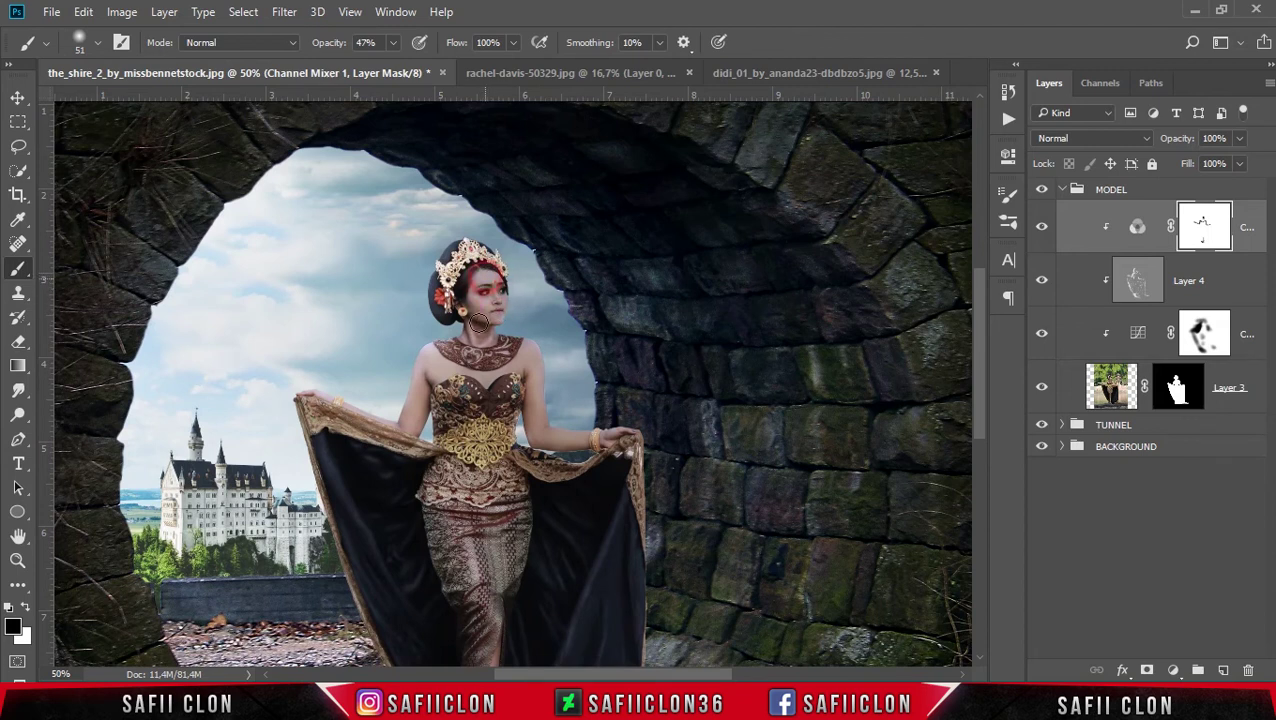
mouse_move(490, 336)
mouse_down()
mouse_move(454, 338)
mouse_move(405, 400)
mouse_up()
drag(536, 375, 556, 425)
Zoom out and compare the image with and without the blue grade, leaving it on.
key(ctrl+minus)
key(ctrl+minus)
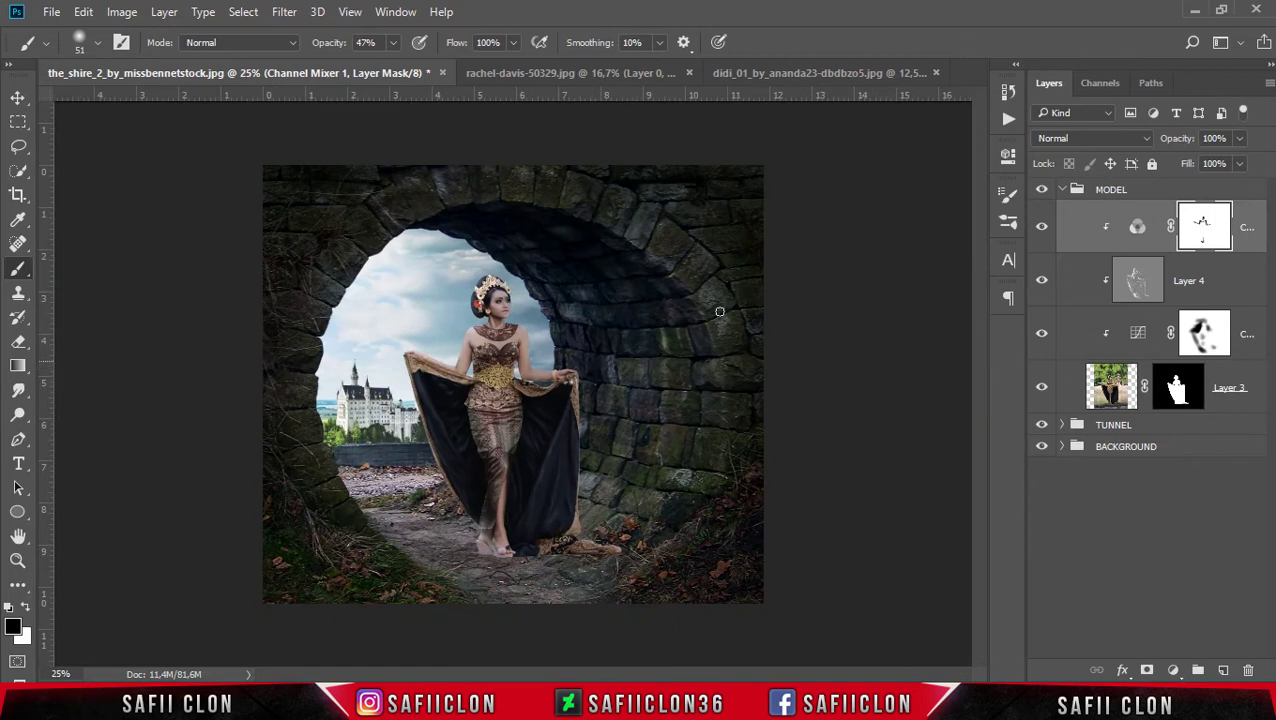
click(1044, 227)
click(1044, 227)
click(1043, 228)
click(19, 98)
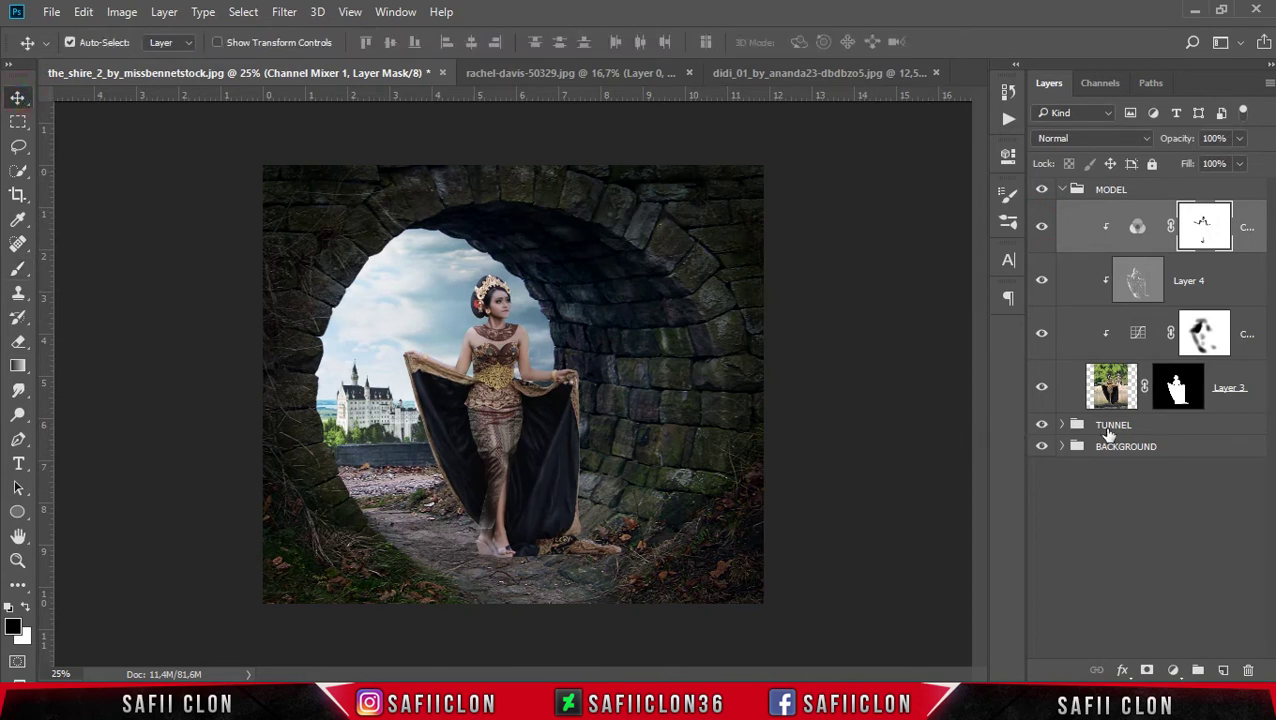
Add a new Layer 5 above Layer 2 in the TUNNEL group and clip it to the layers below.
click(1151, 427)
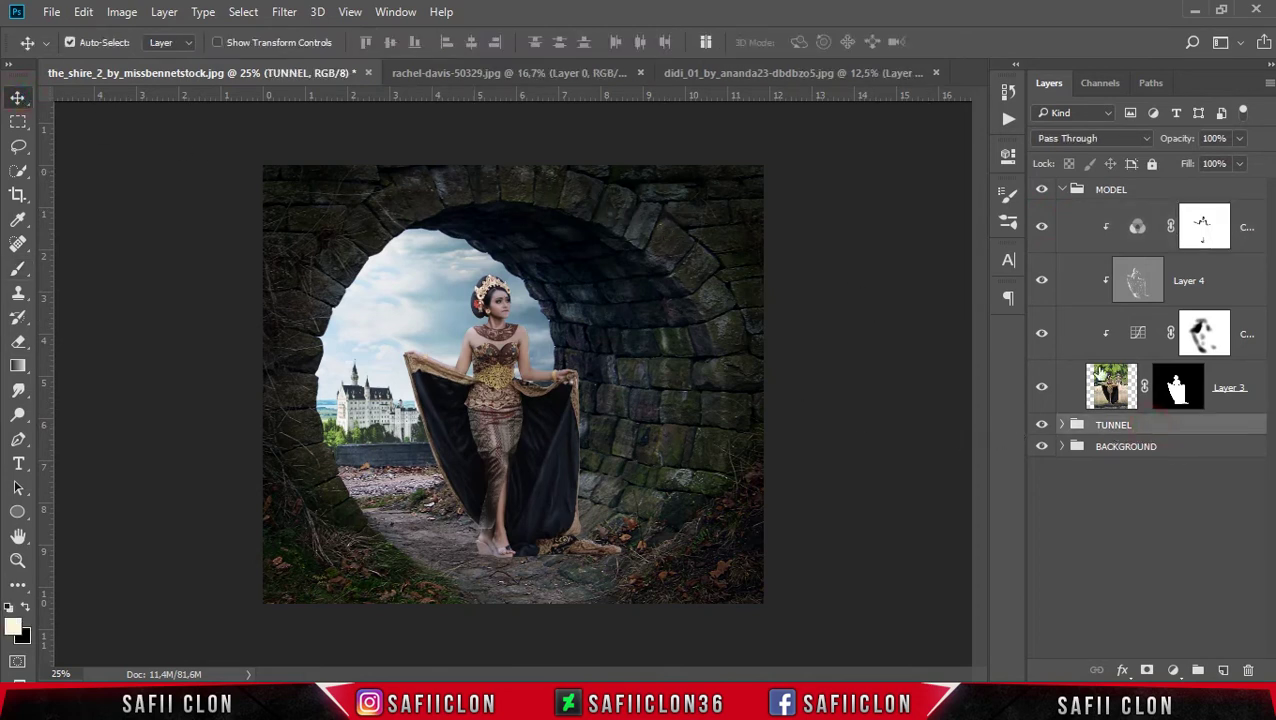
click(1068, 190)
click(1063, 211)
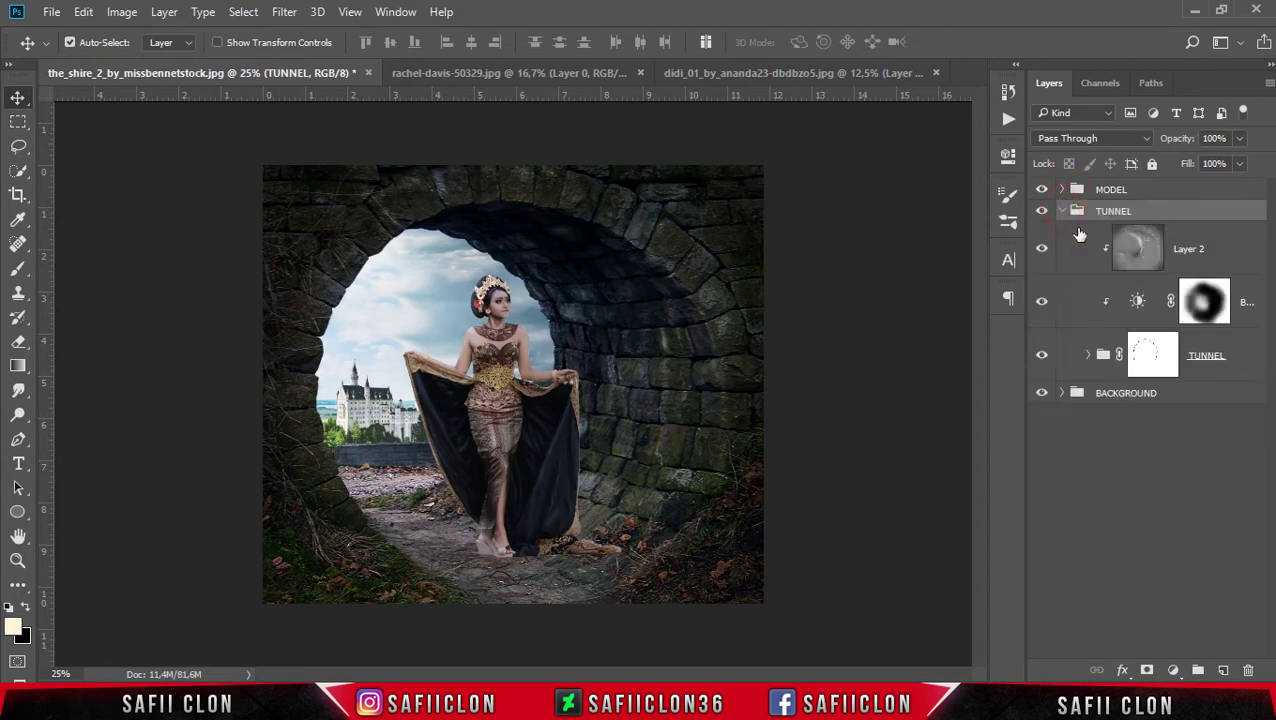
click(1222, 256)
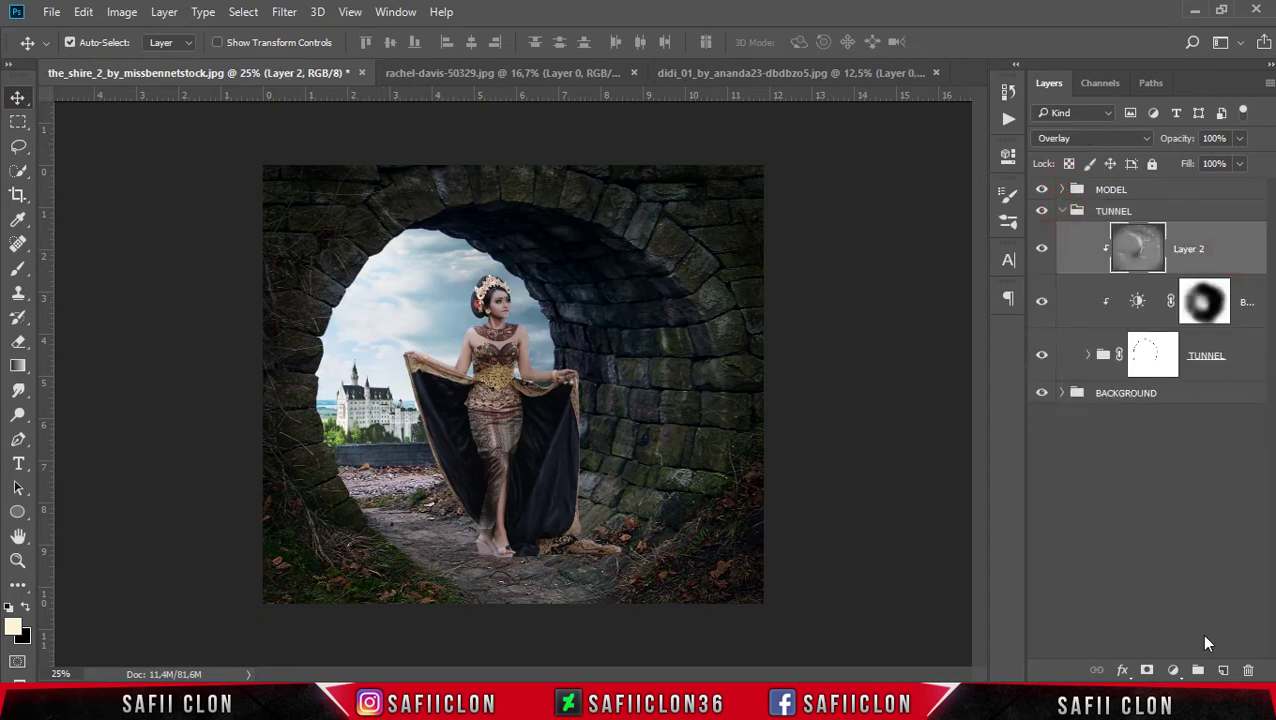
click(1223, 670)
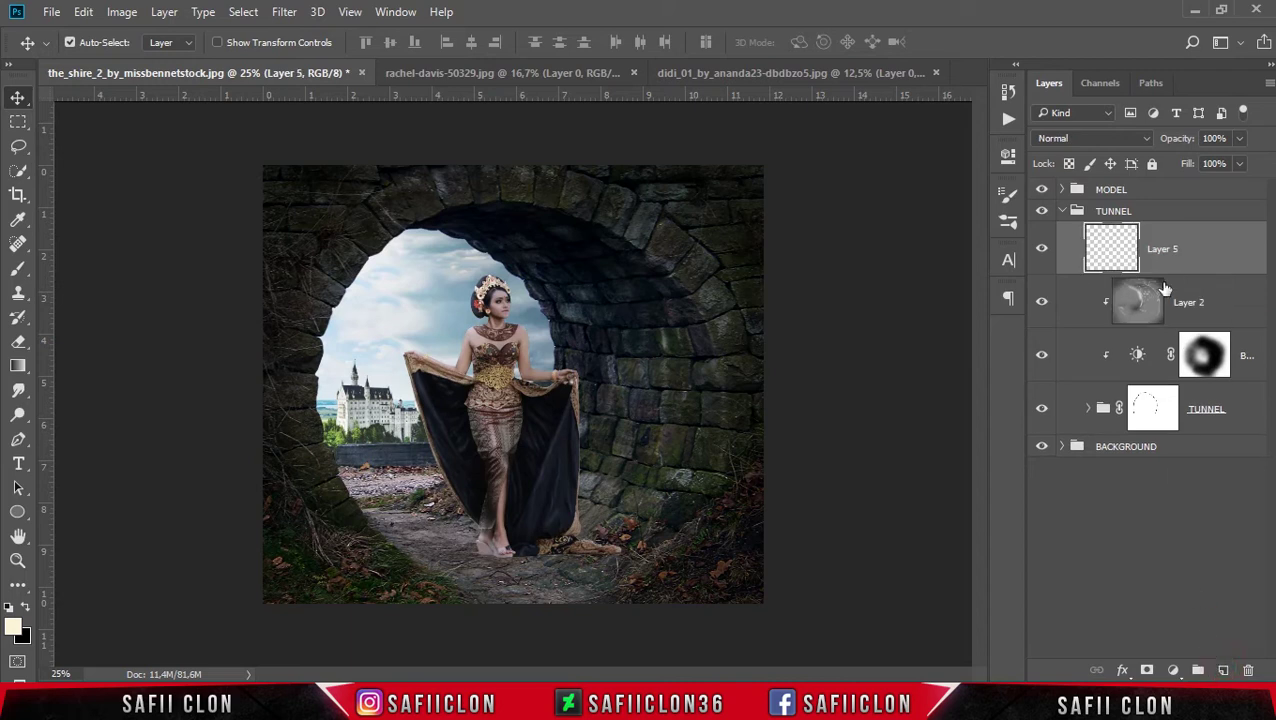
right_click(1191, 258)
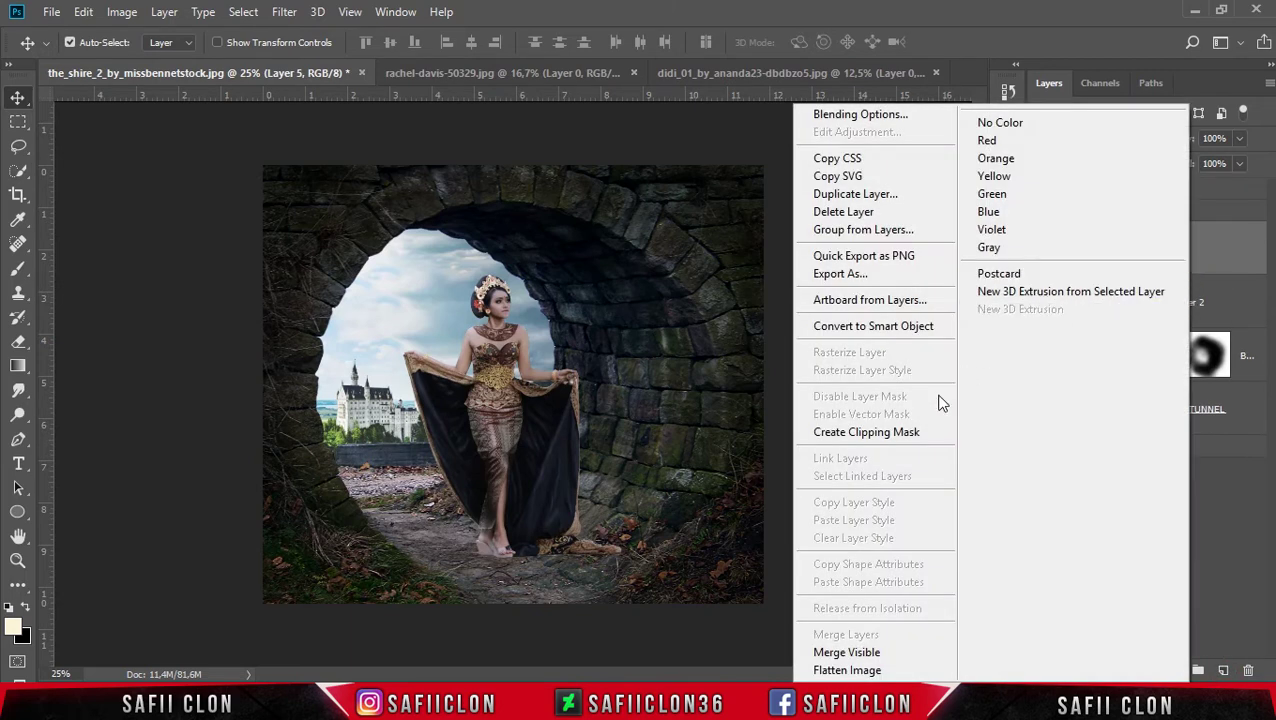
click(904, 432)
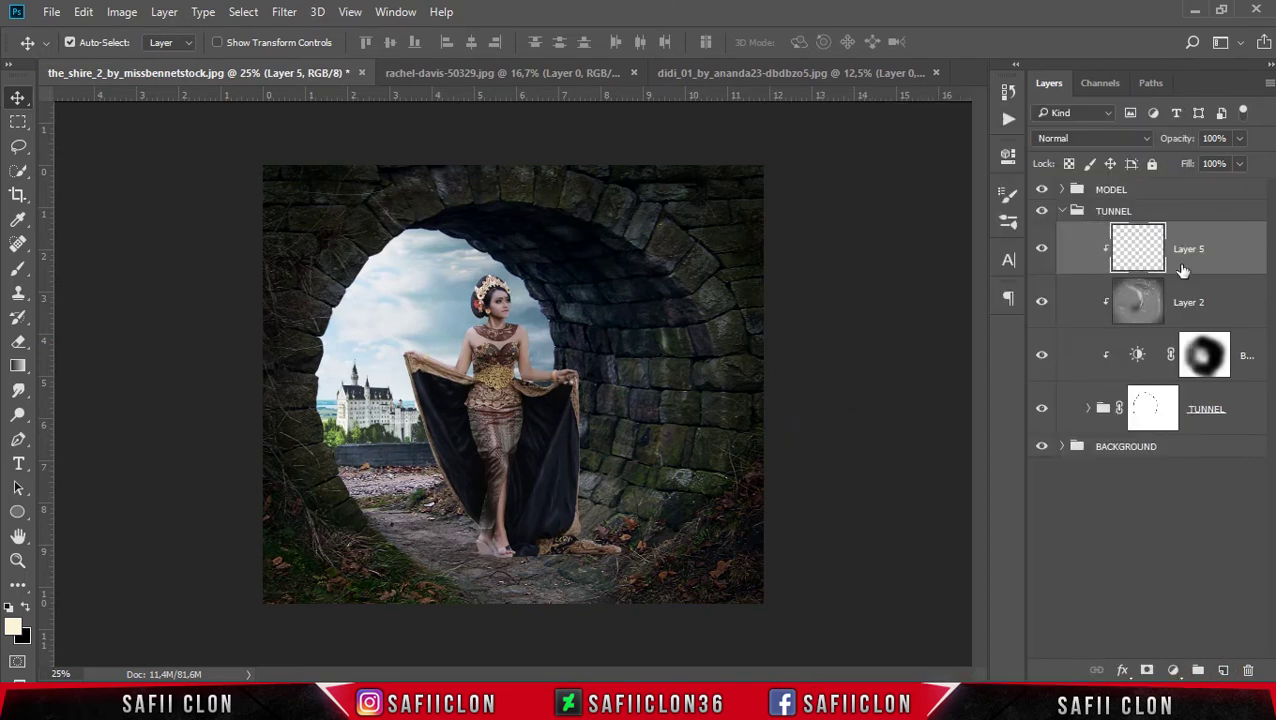
Set up a soft 86 px brush at 29% opacity with an almost-white foreground colour.
click(18, 268)
right_click(18, 268)
click(121, 276)
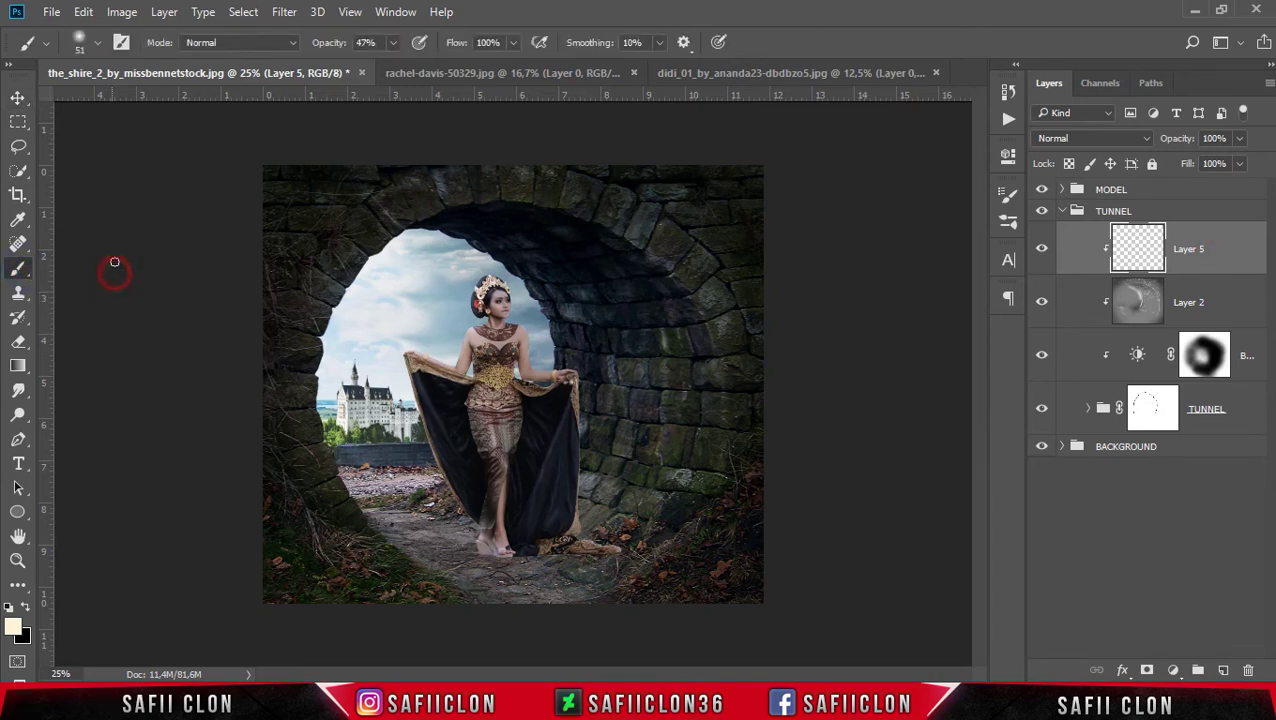
click(101, 46)
drag(138, 110, 157, 106)
click(525, 8)
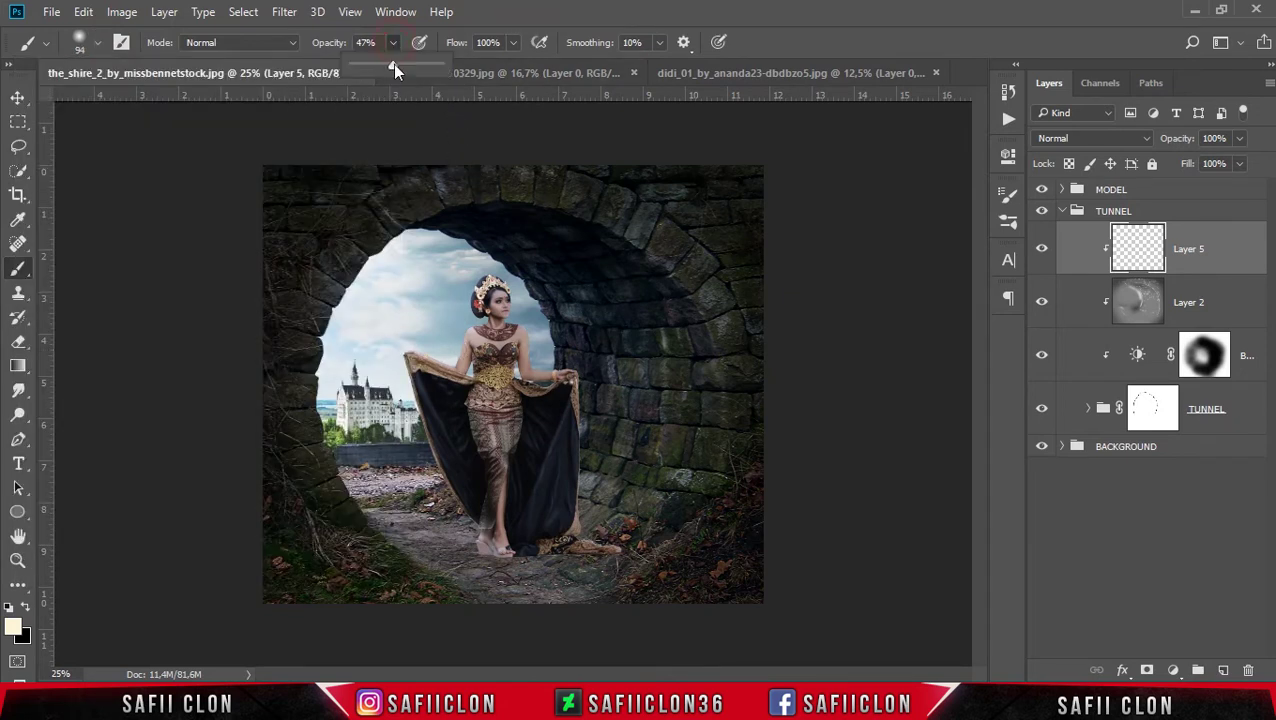
drag(379, 66, 378, 151)
click(14, 627)
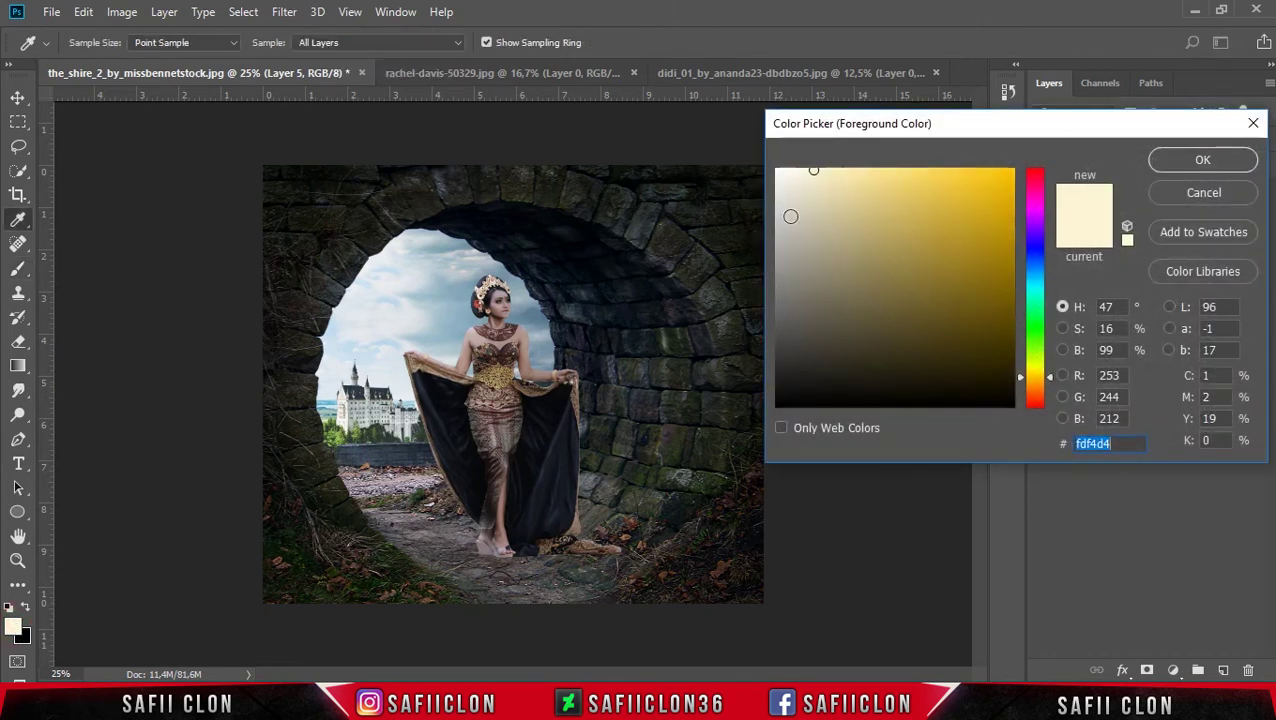
drag(810, 170, 791, 166)
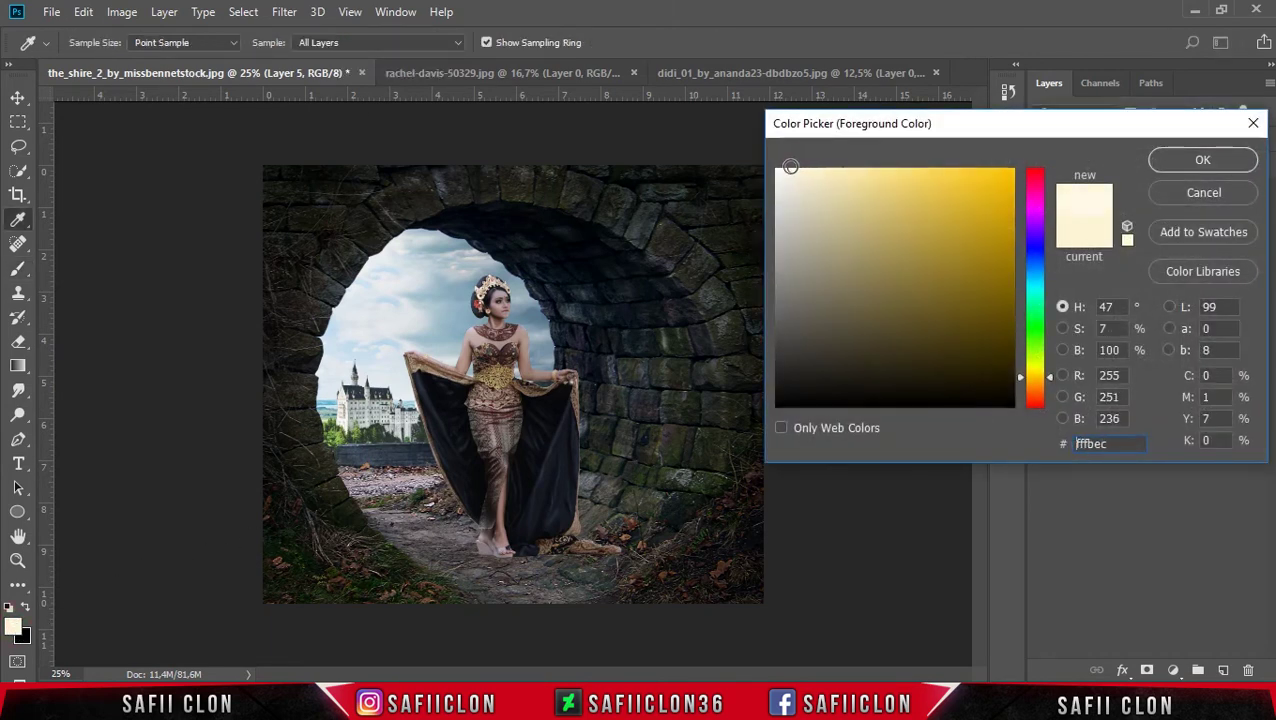
drag(788, 170, 777, 168)
click(1203, 162)
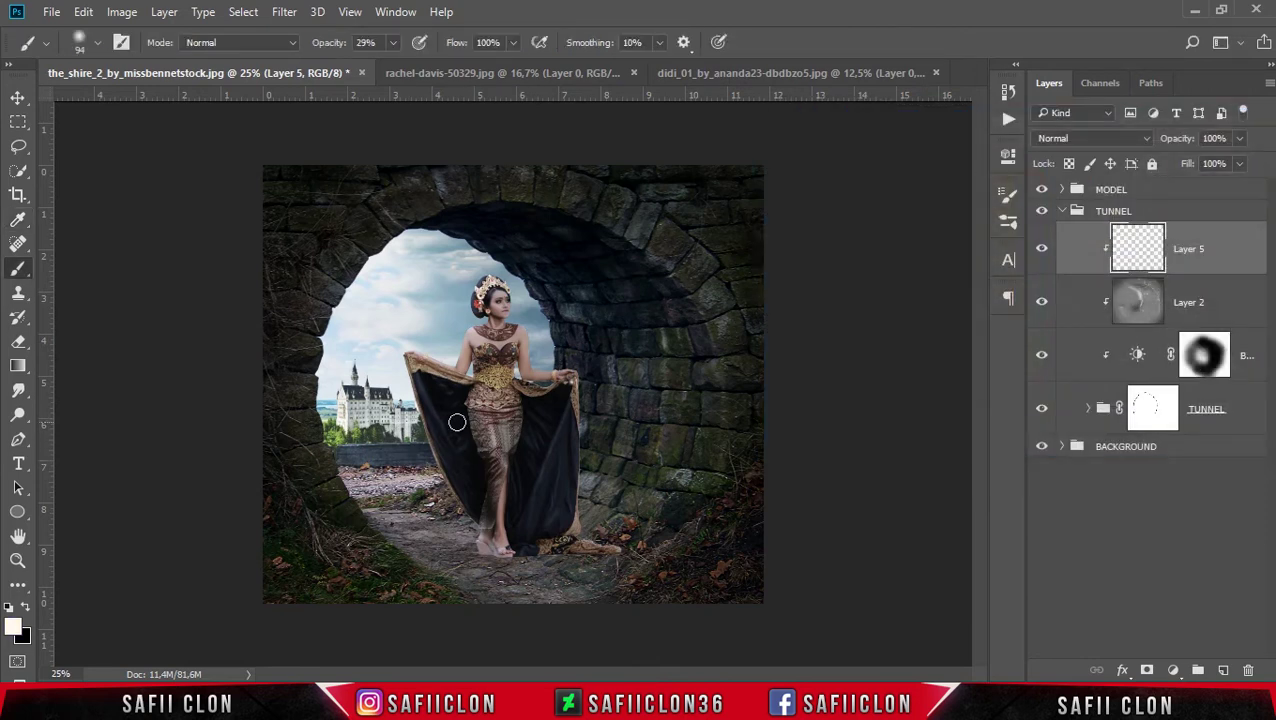
Paint pale haze with a 175 px brush along the path below the model's feet.
key(bracketright)
key(bracketright)
mouse_move(350, 475)
mouse_down()
mouse_move(413, 490)
mouse_move(360, 480)
mouse_move(455, 555)
mouse_move(559, 611)
mouse_up()
drag(460, 552, 530, 582)
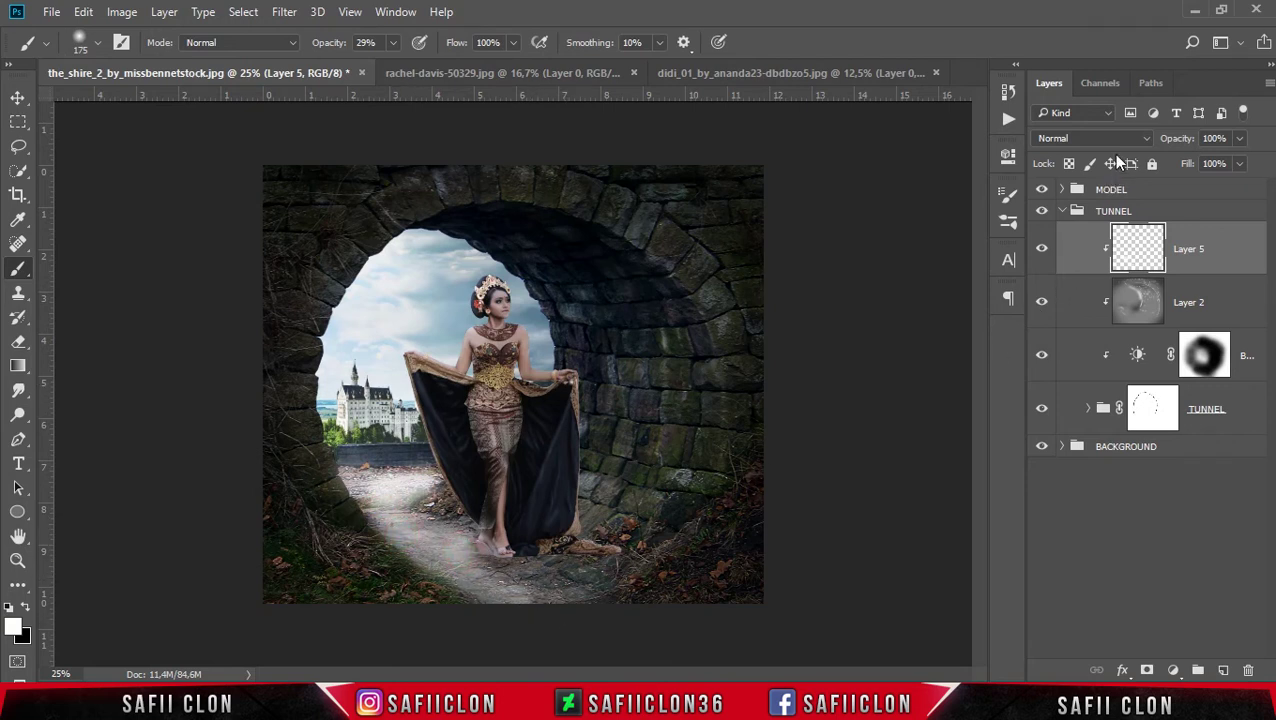
Set Layer 5 to Color Dodge blend mode with Fill lowered to 32%.
click(1063, 140)
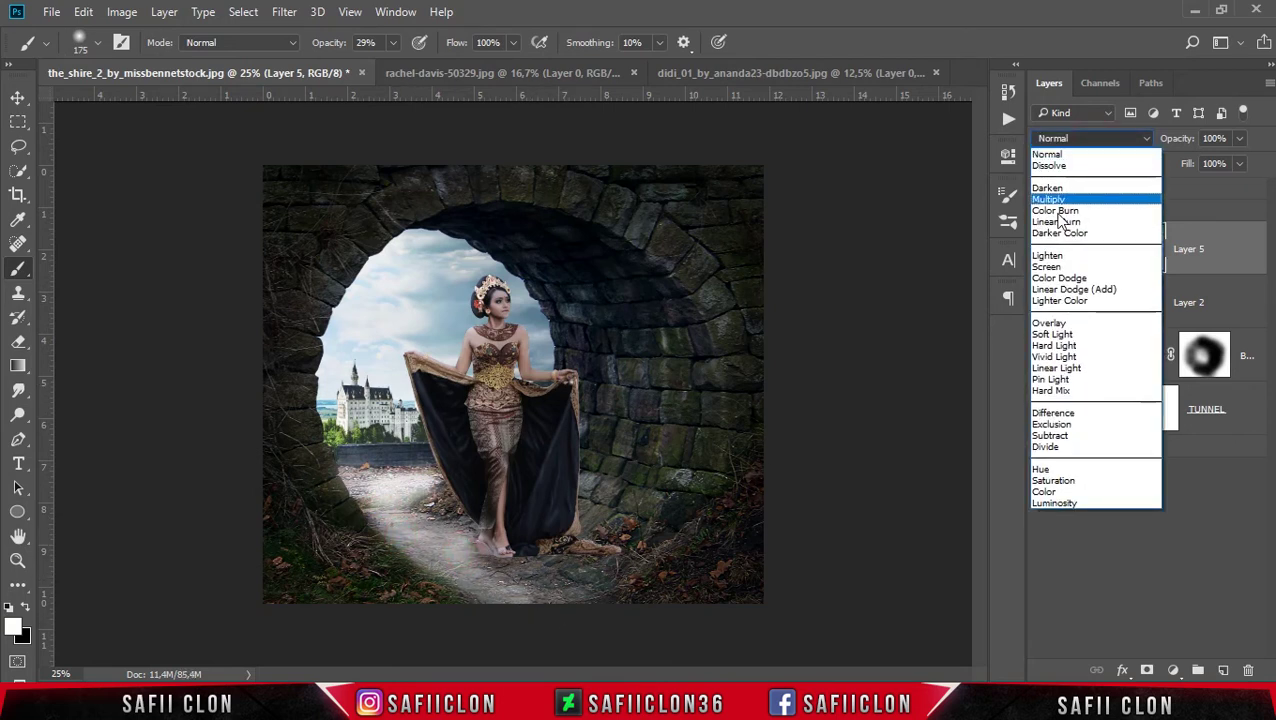
click(1070, 278)
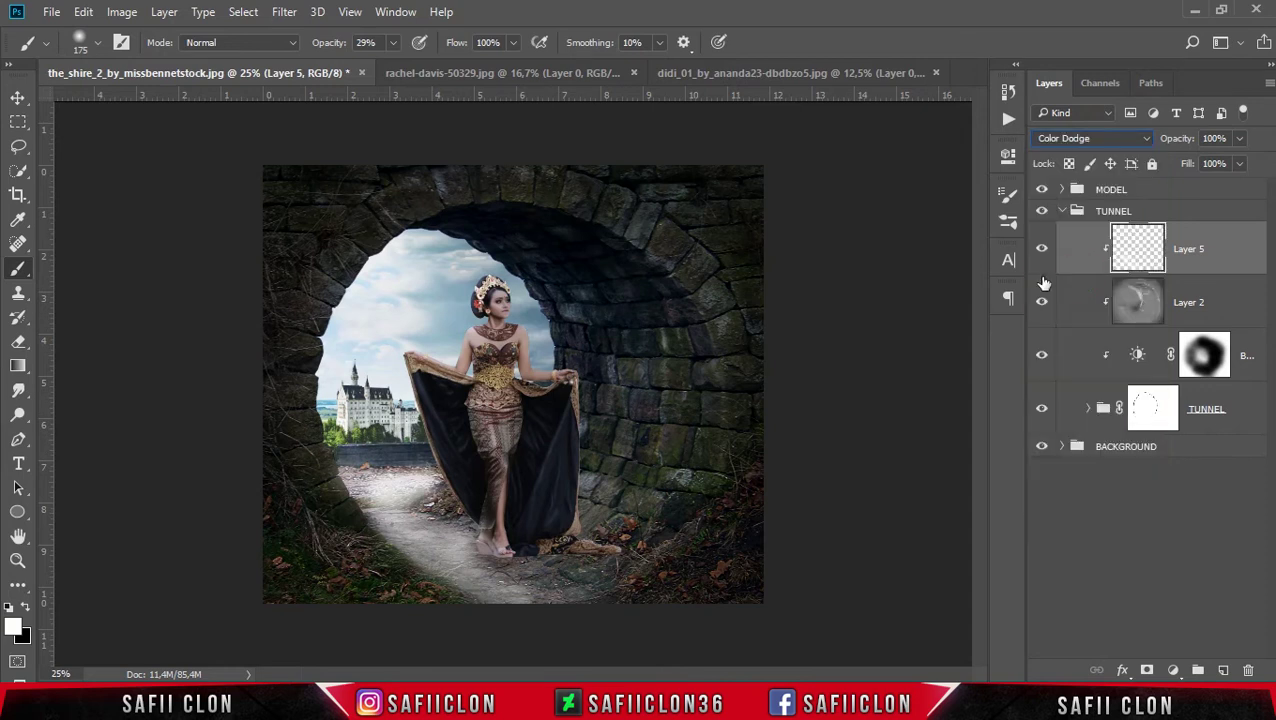
click(1241, 164)
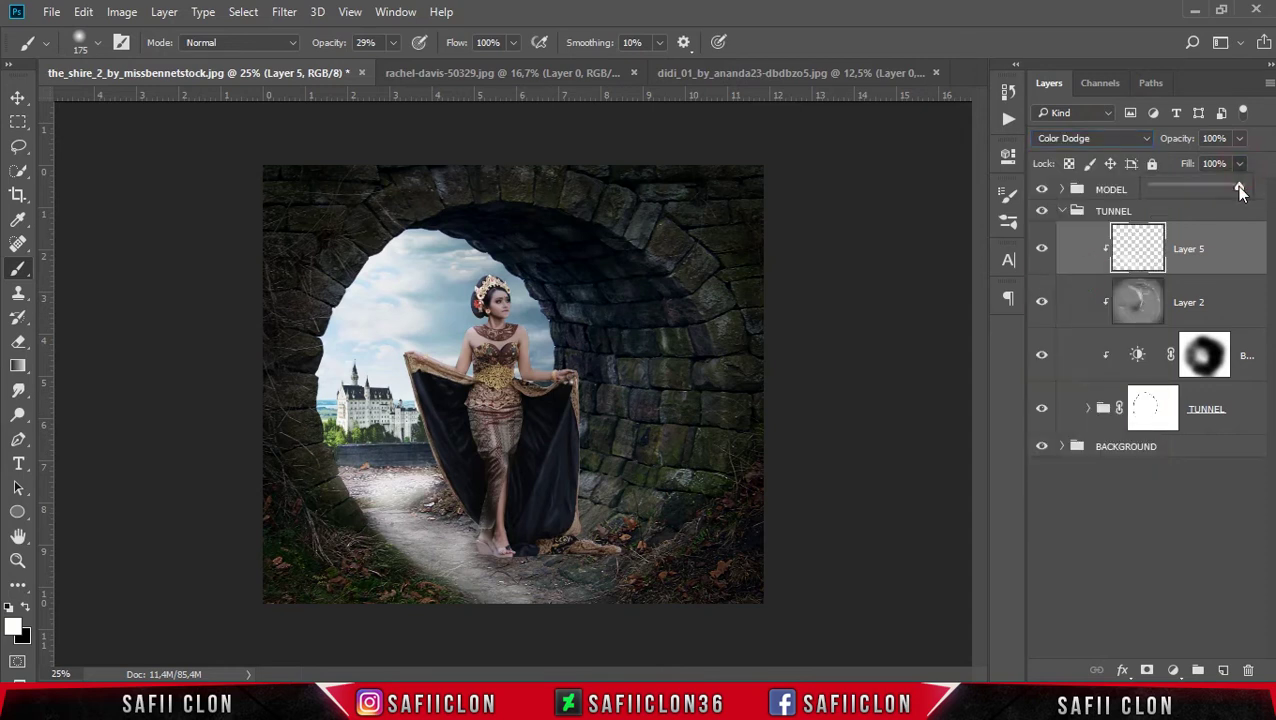
drag(1222, 191, 1180, 192)
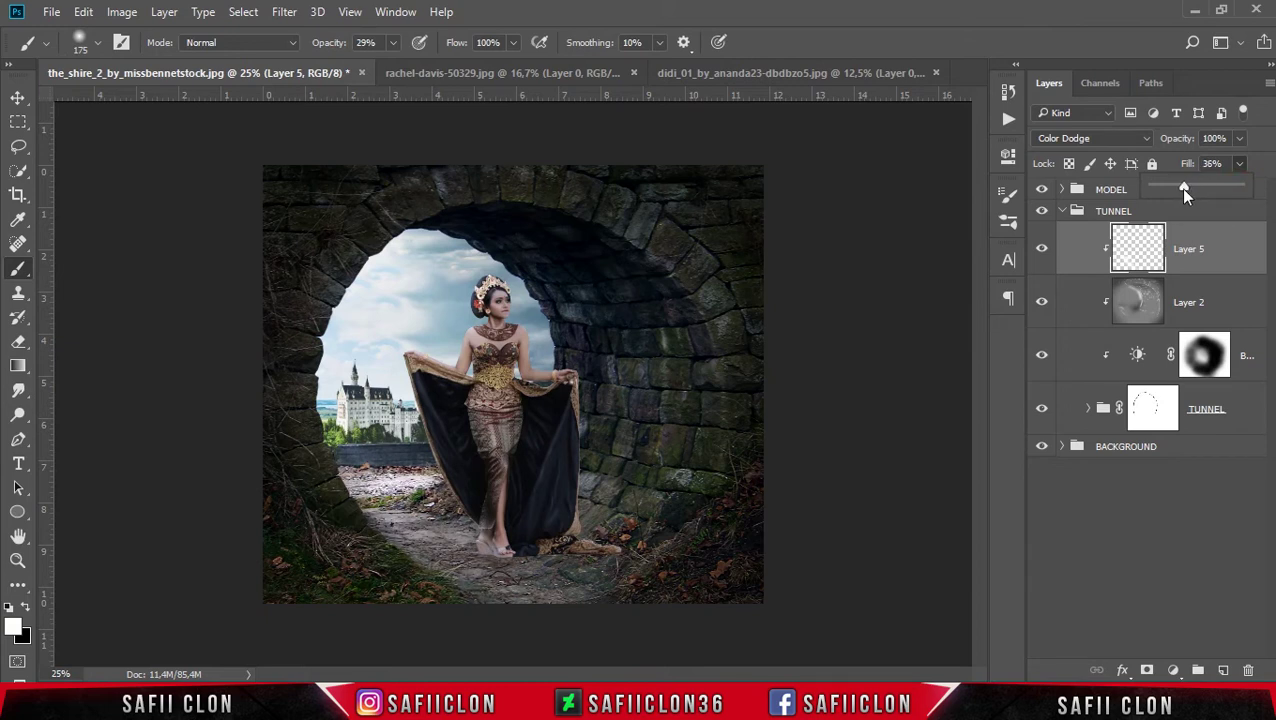
click(1267, 168)
Paint faint light on the tunnel floor path with a 16% opacity brush around 175–200 px.
key(bracketright)
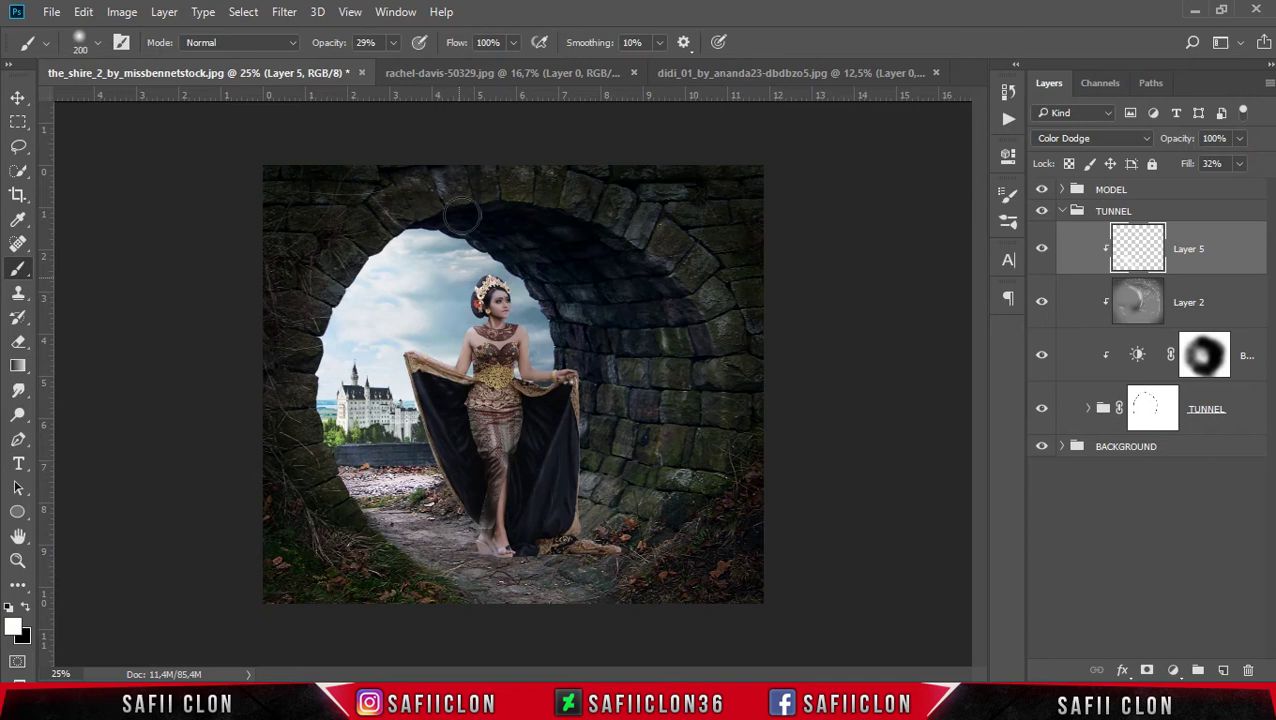
click(394, 43)
drag(391, 68, 382, 68)
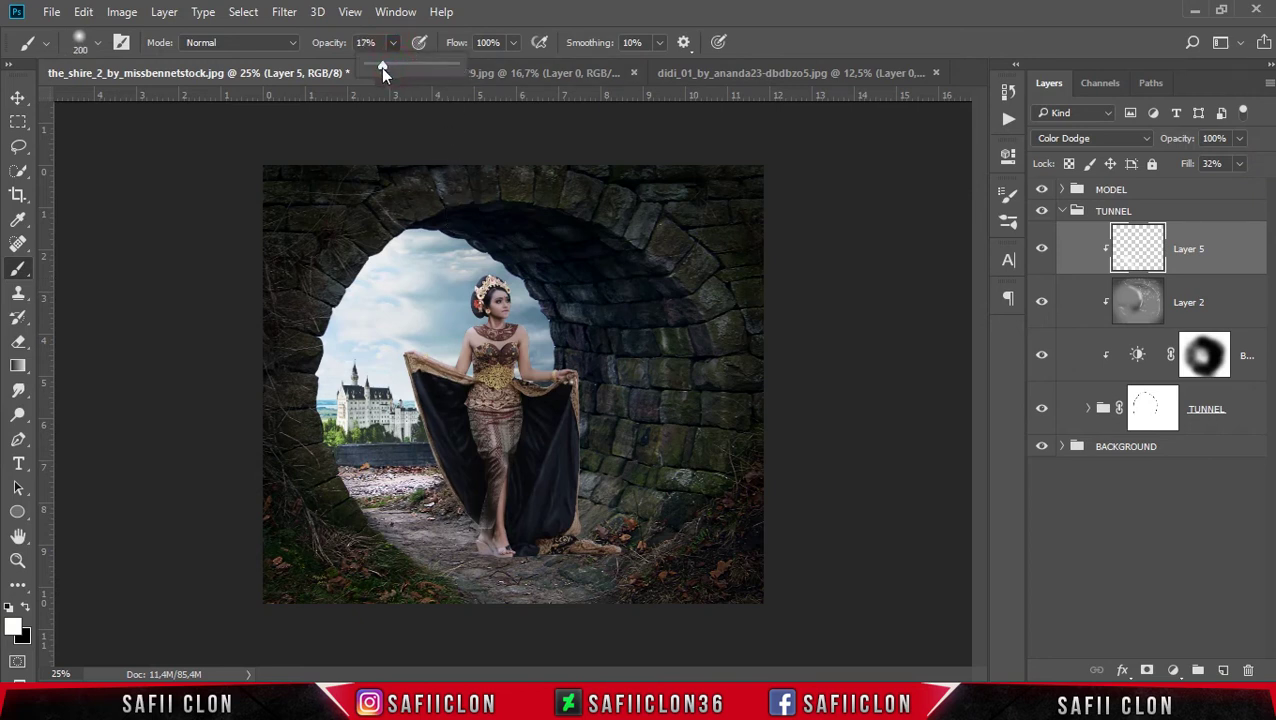
drag(393, 521, 380, 528)
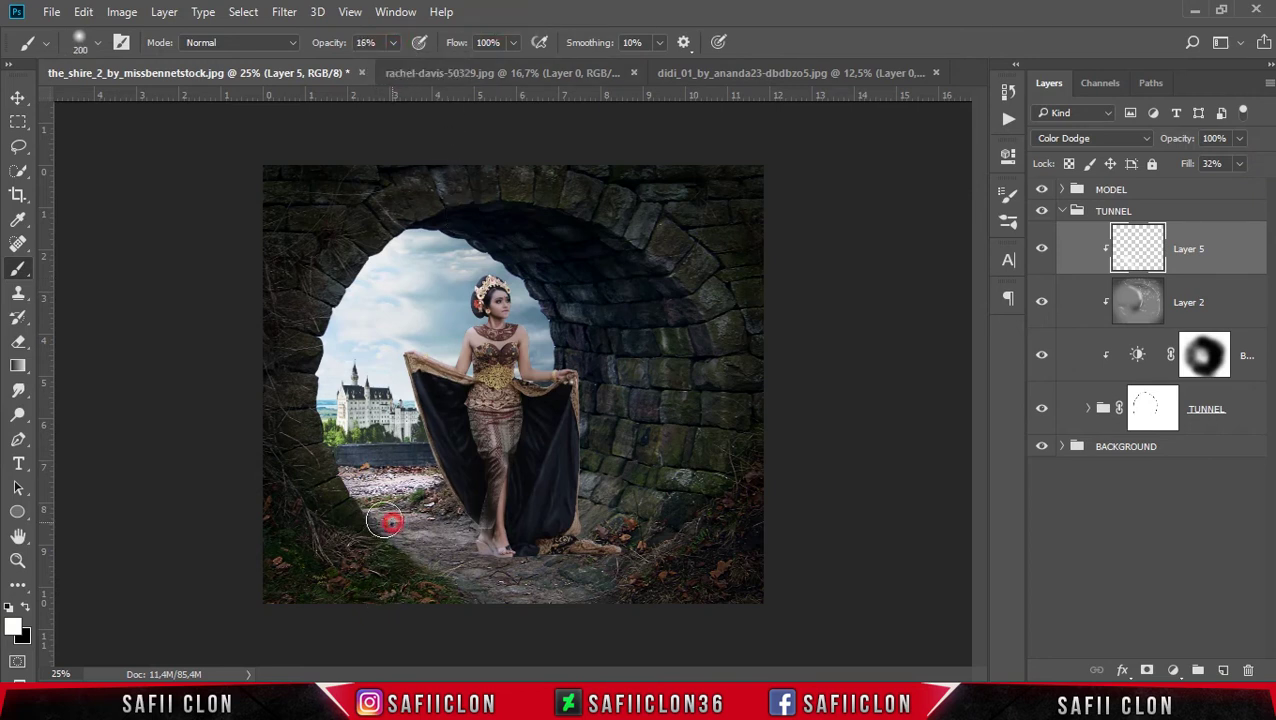
key(bracketleft)
drag(392, 537, 524, 598)
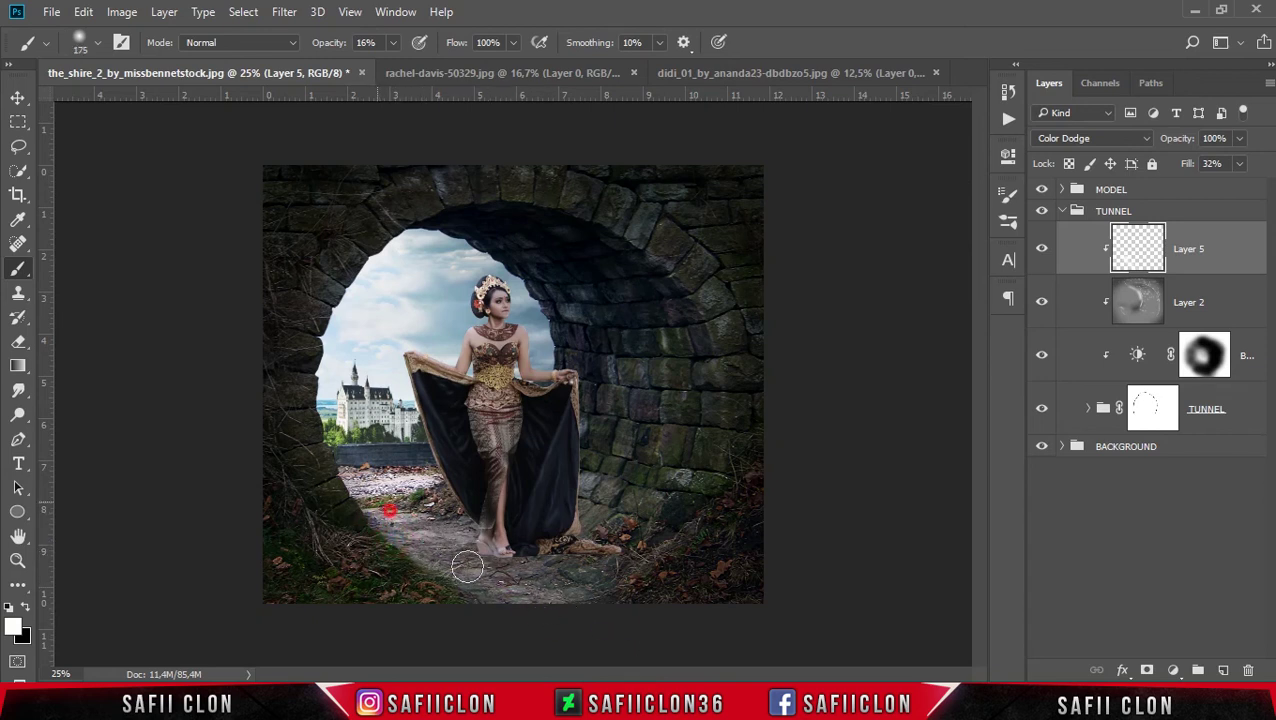
mouse_move(424, 536)
mouse_down()
mouse_move(469, 493)
mouse_move(437, 500)
mouse_up()
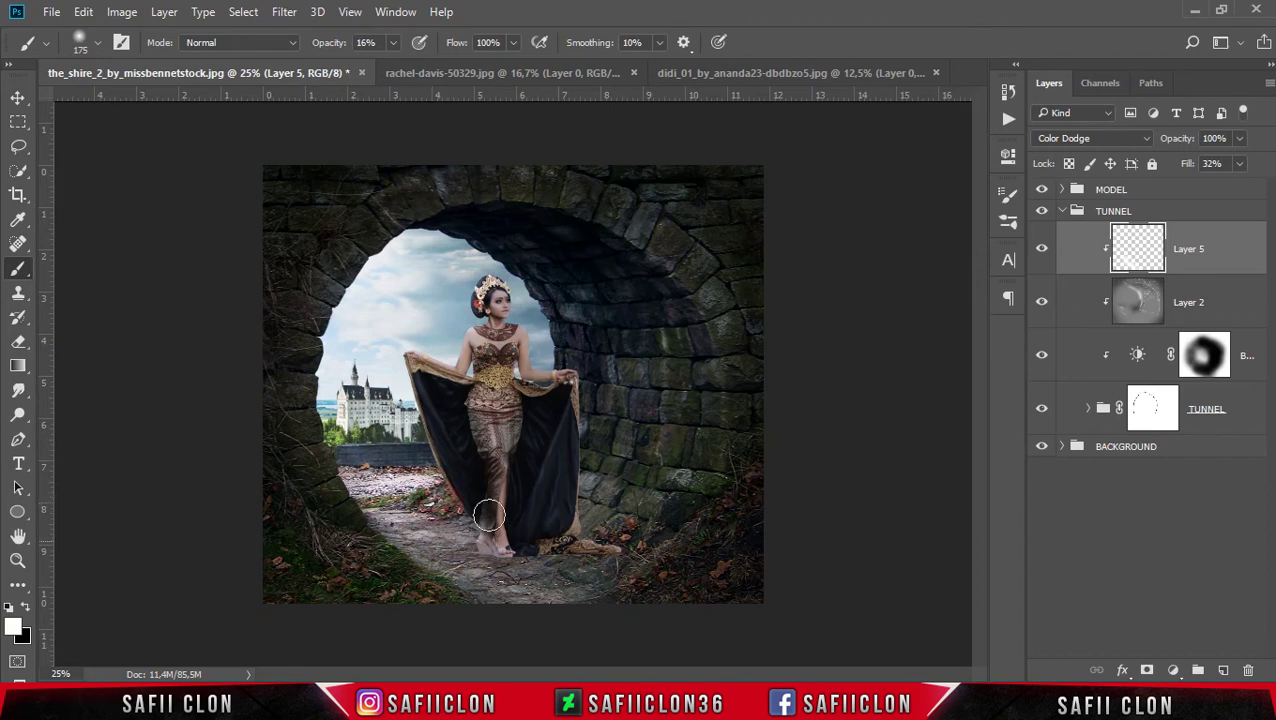
Brighten the arch edge above the model's head and touch up the floor path.
key(bracketright)
key(bracketleft)
mouse_move(500, 262)
mouse_down()
mouse_move(563, 333)
mouse_move(567, 370)
mouse_up()
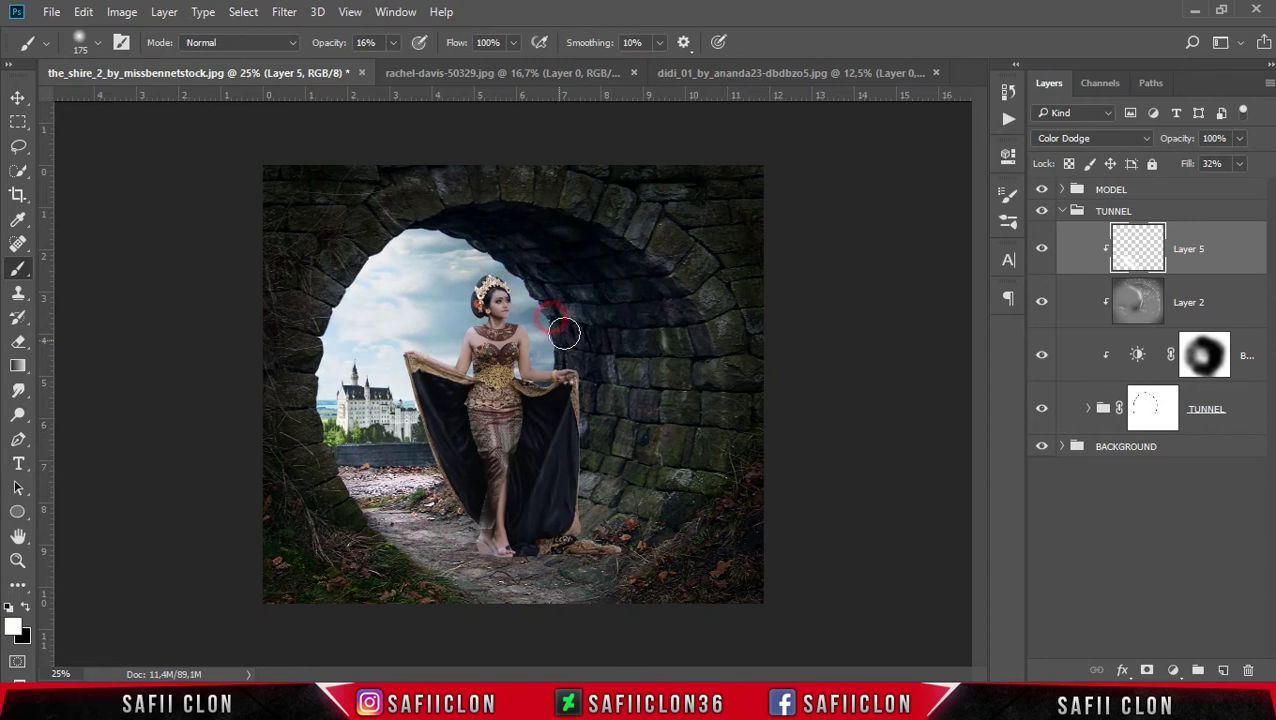
drag(498, 250, 576, 323)
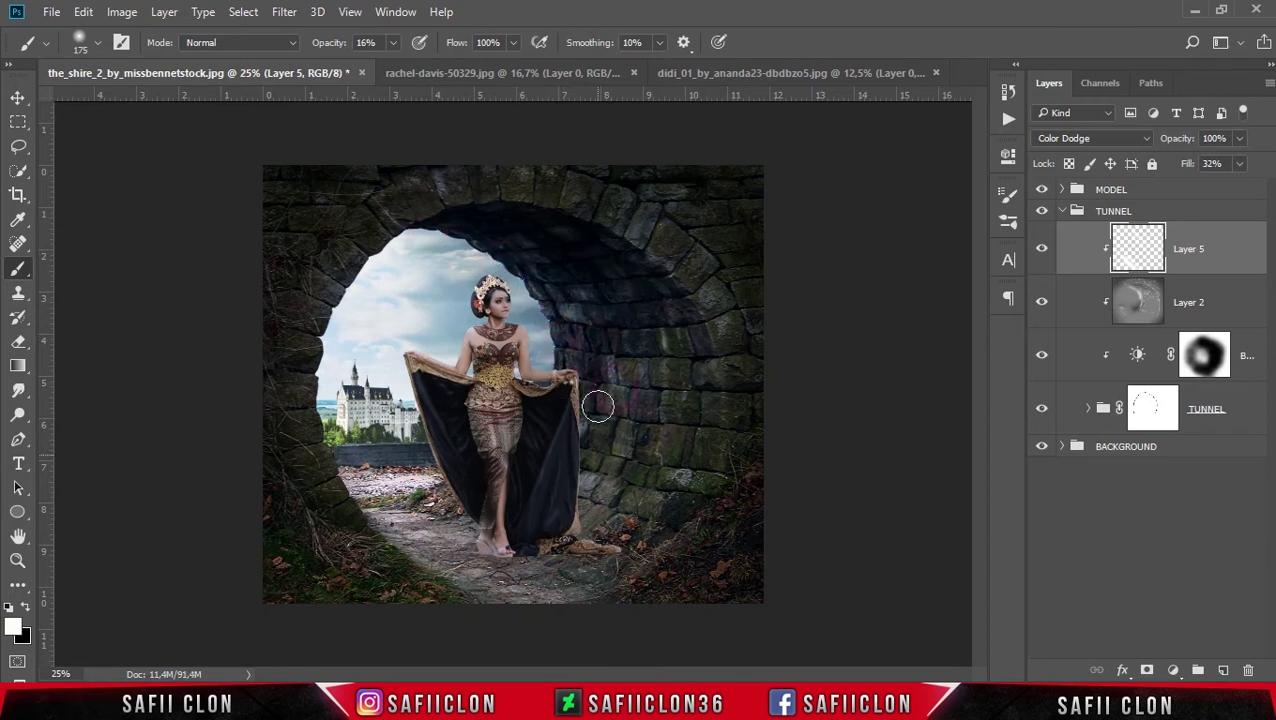
drag(594, 275, 612, 373)
key(bracketright)
key(bracketright)
key(bracketright)
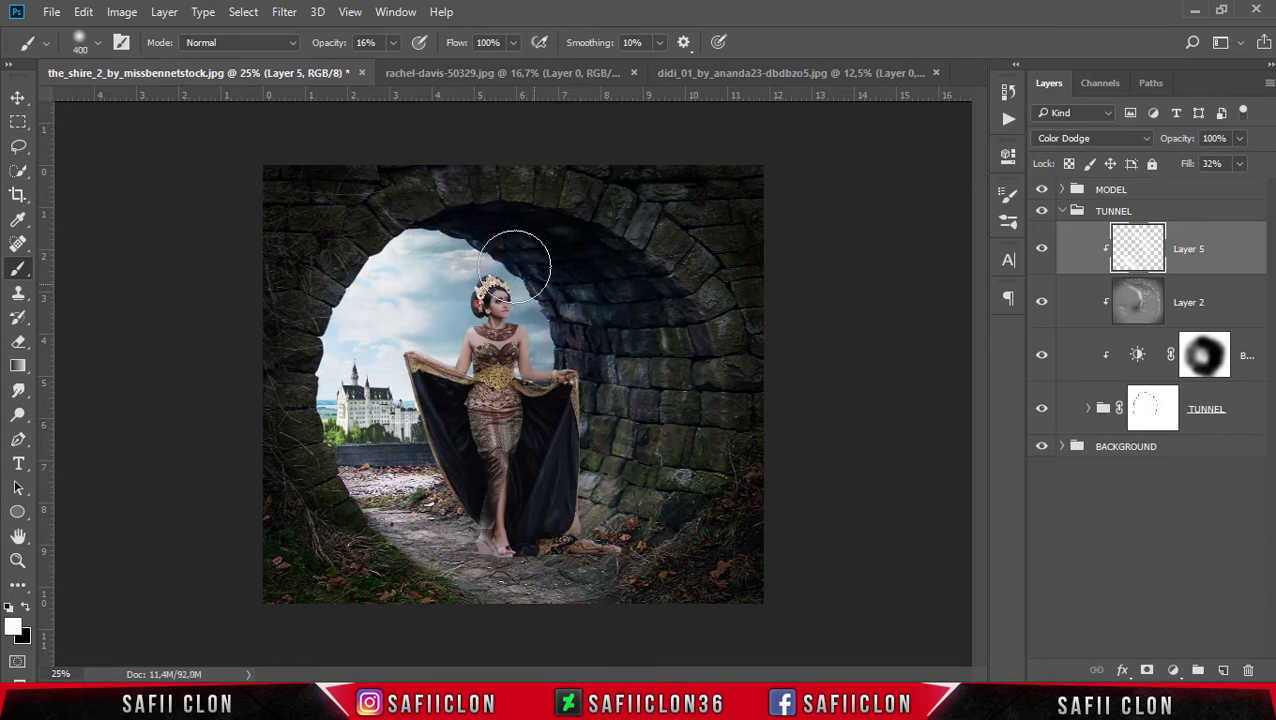
key(bracketleft)
key(bracketleft)
key(bracketleft)
drag(401, 539, 433, 535)
key(bracketright)
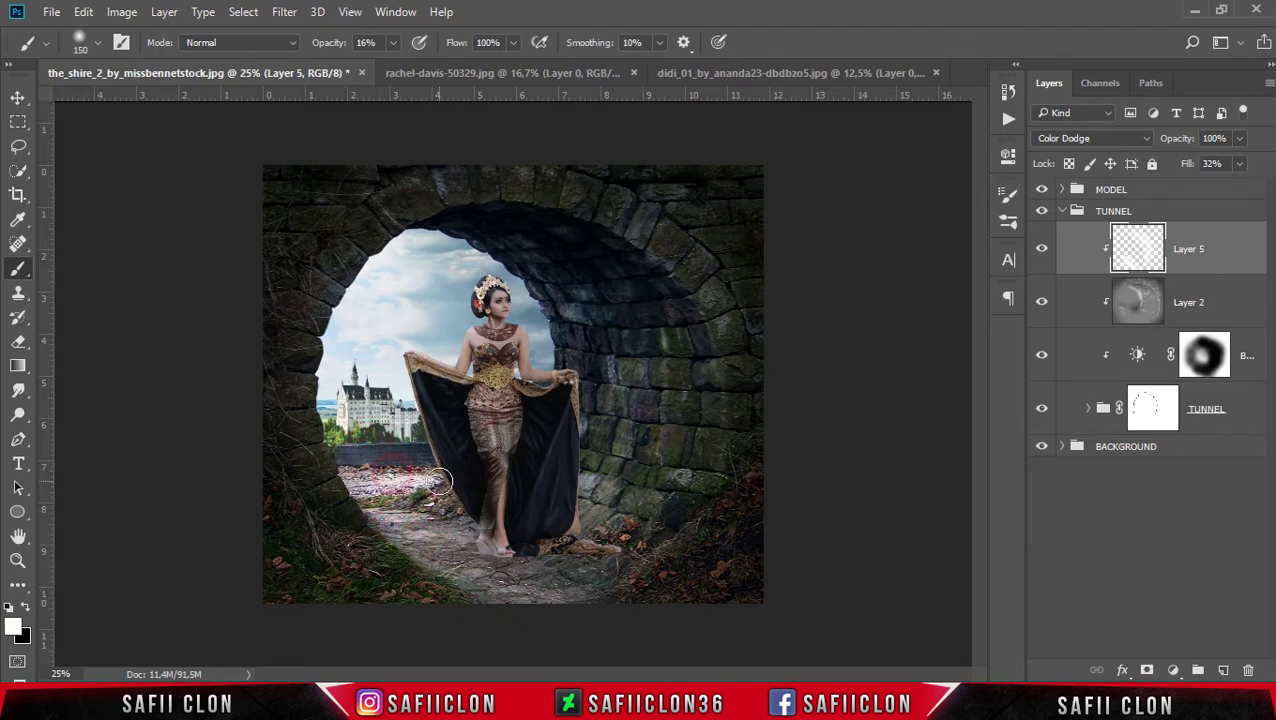
Compare Layer 5 on and off and trial a different layer opacity.
click(1042, 251)
click(1042, 251)
click(1240, 139)
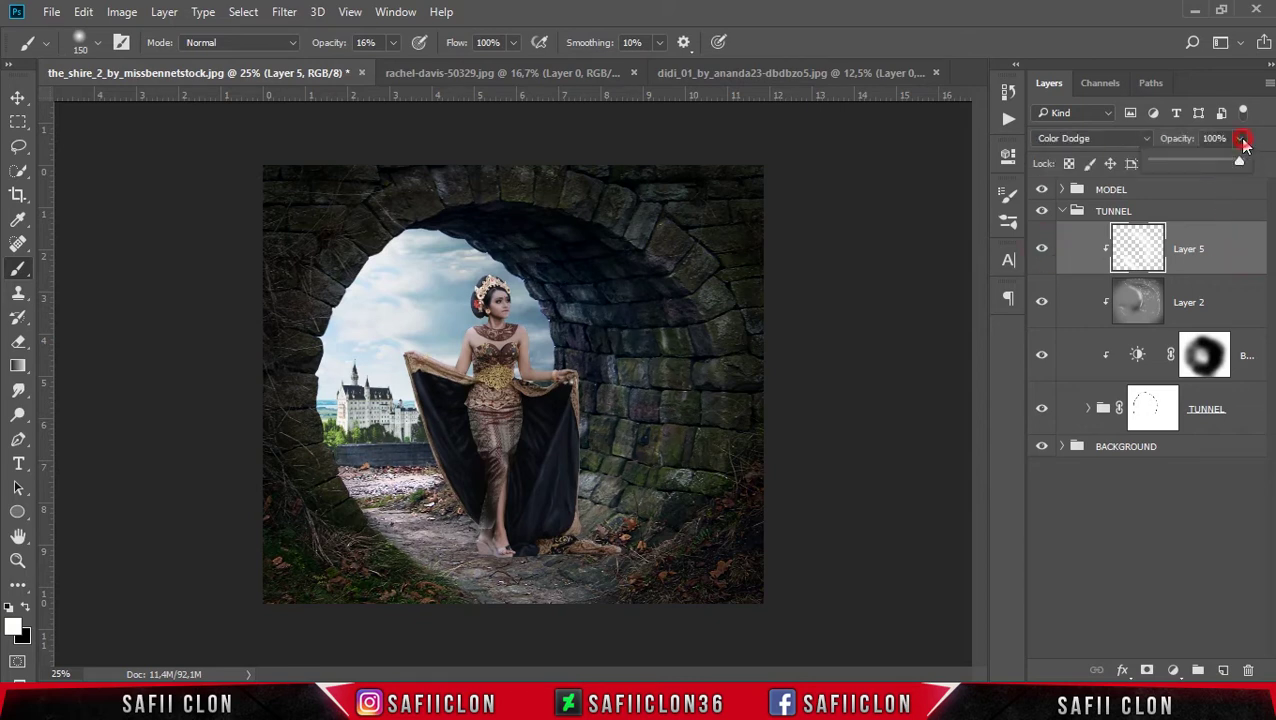
drag(1224, 161, 1239, 161)
click(1264, 146)
click(1043, 250)
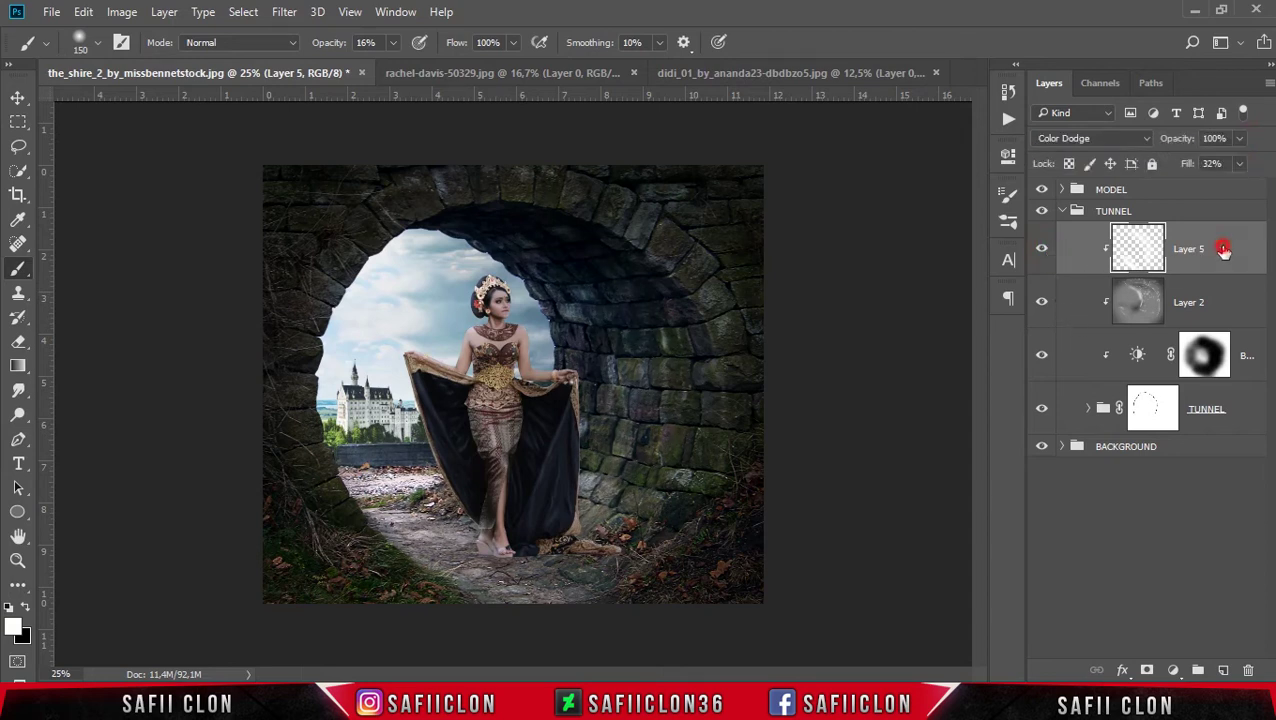
Brighten the right tunnel wall with a 300 px brush, check before/after, and collapse TUNNEL.
key(bracketright)
key(bracketright)
key(bracketright)
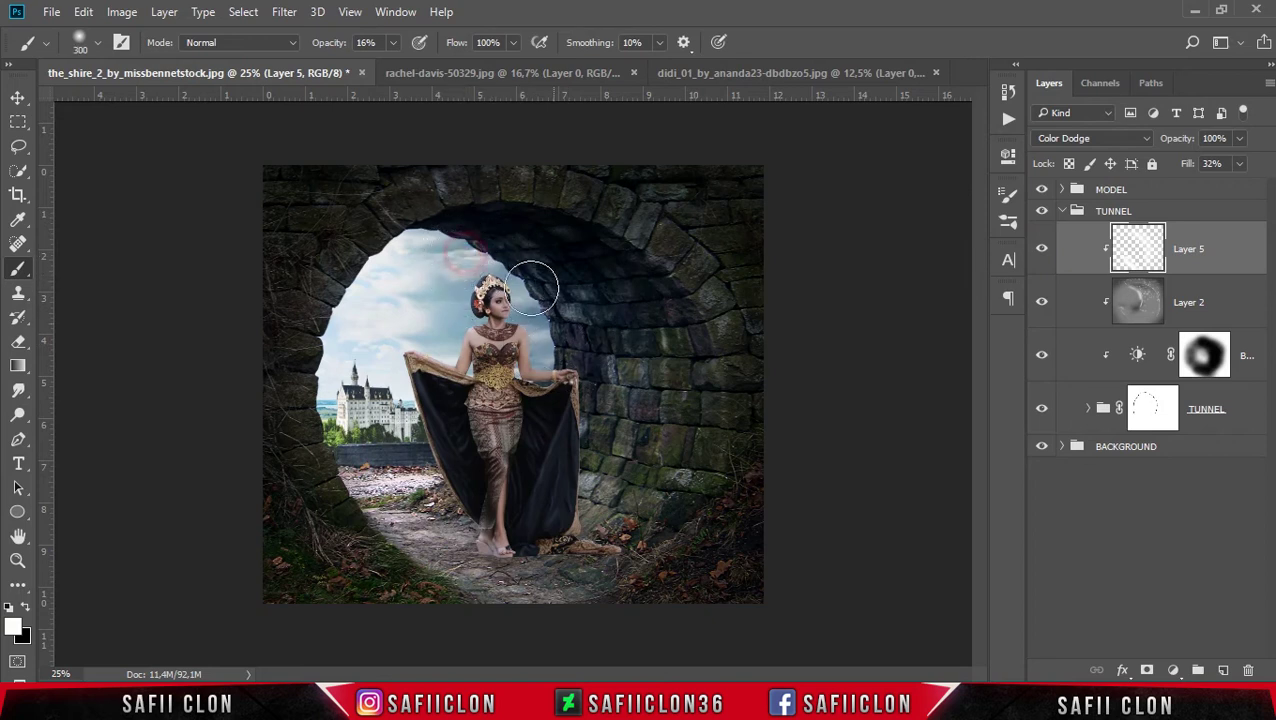
drag(570, 305, 588, 345)
click(1042, 249)
click(1042, 249)
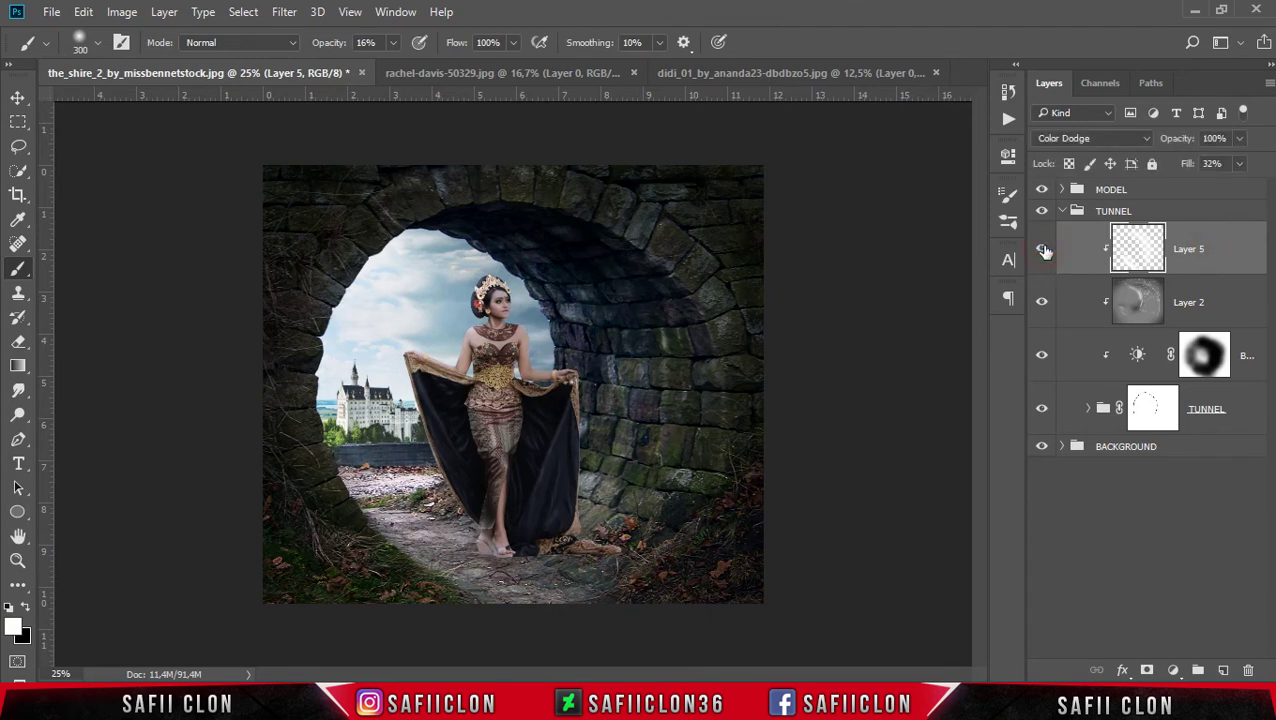
click(1063, 212)
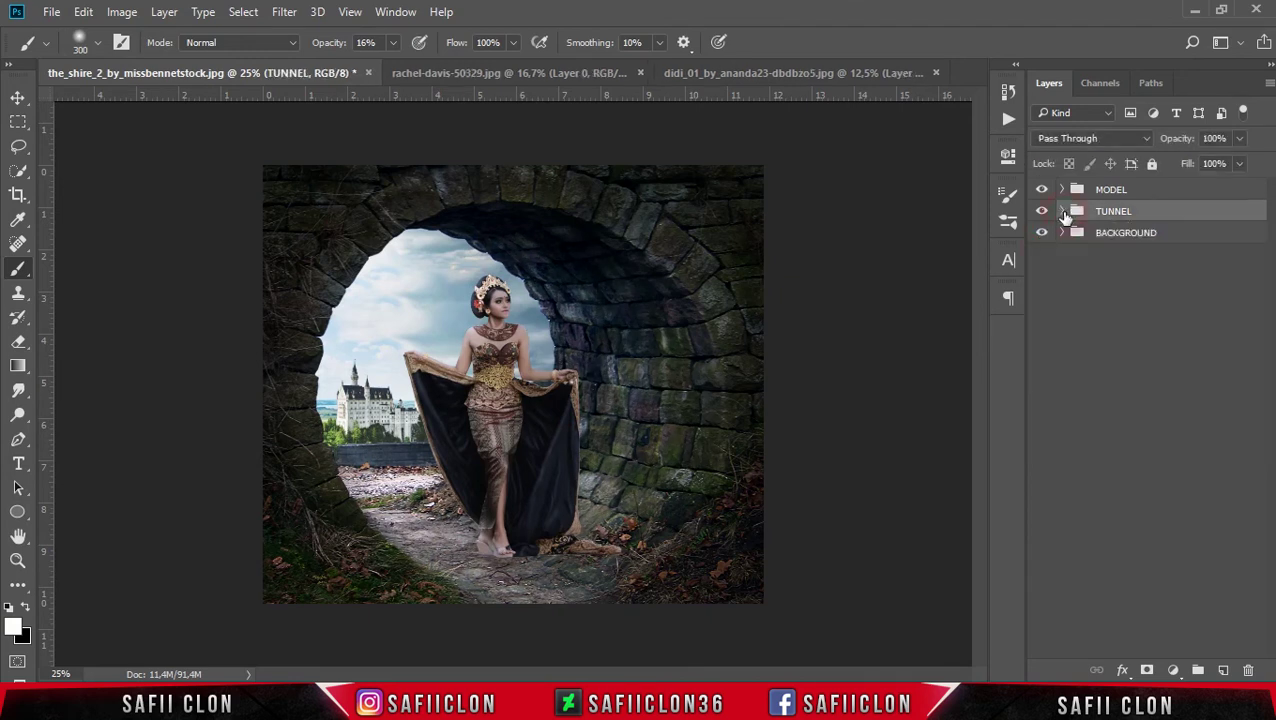
Create Layer 6 and move it into the MODEL group beneath Layer 3.
click(1223, 671)
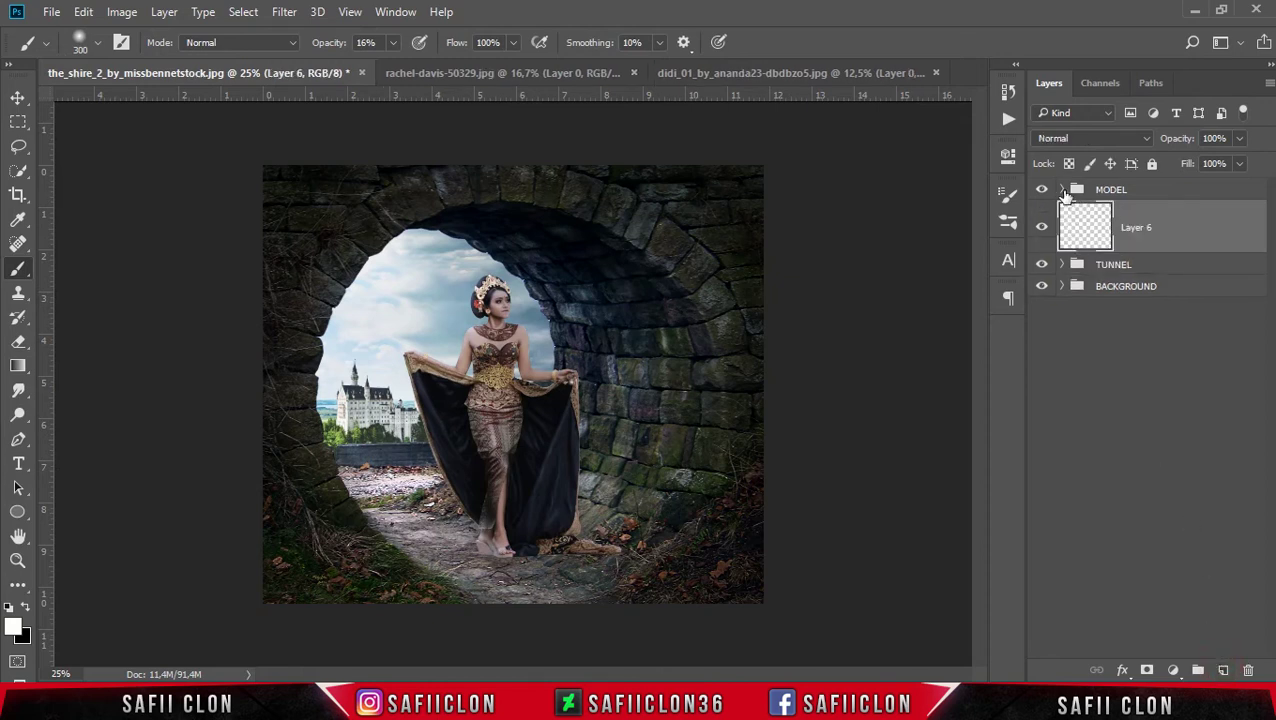
click(1063, 190)
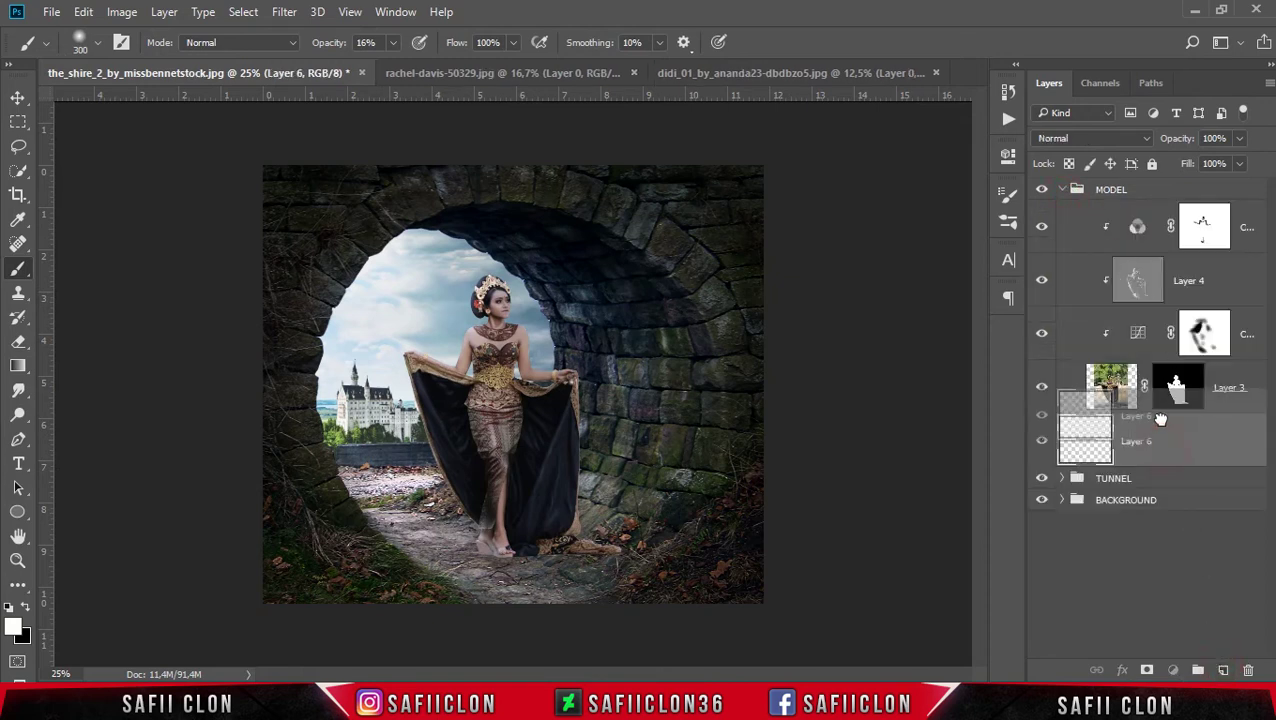
drag(1165, 452, 1163, 421)
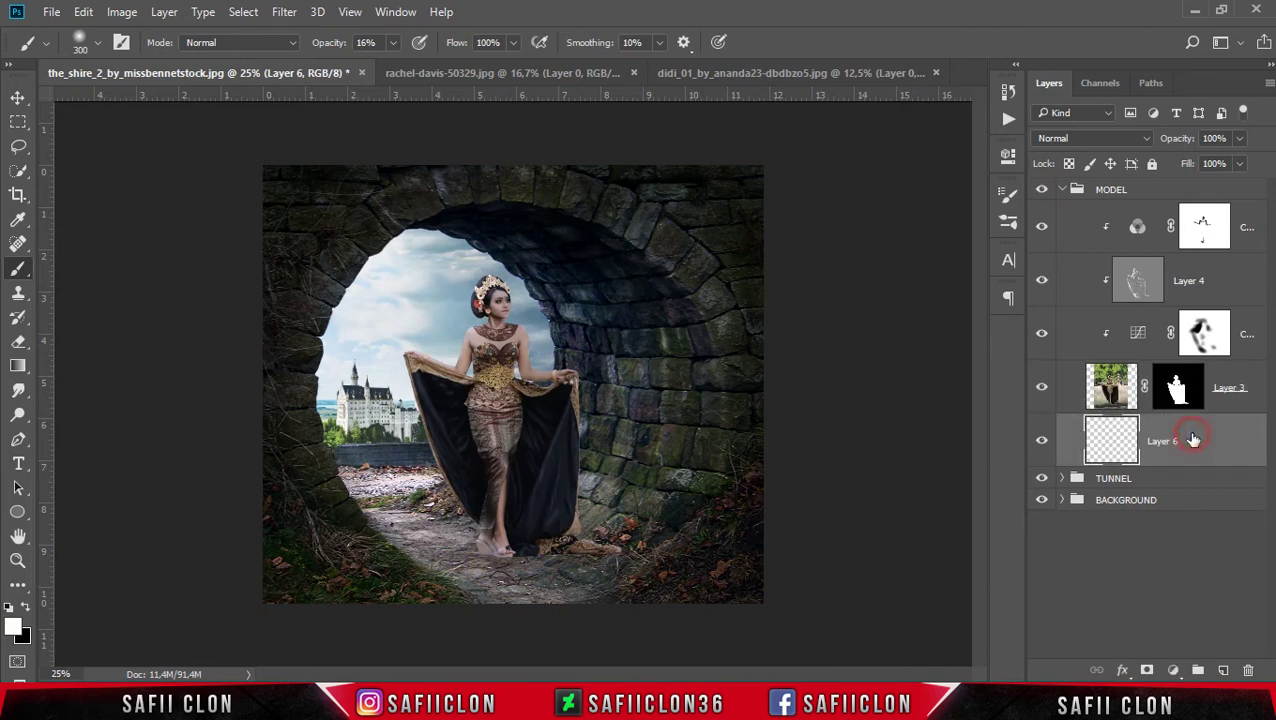
Prepare a black standard brush at 171 px and about 12% opacity.
right_click(15, 275)
click(115, 268)
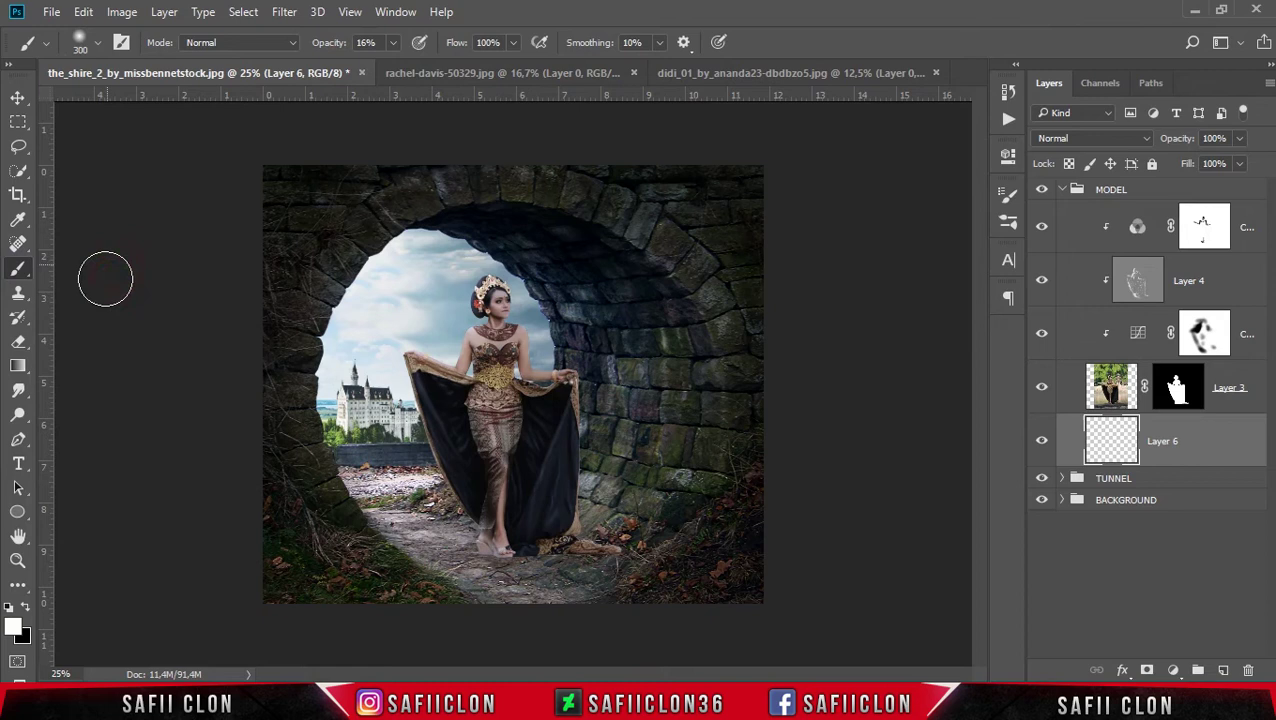
click(26, 607)
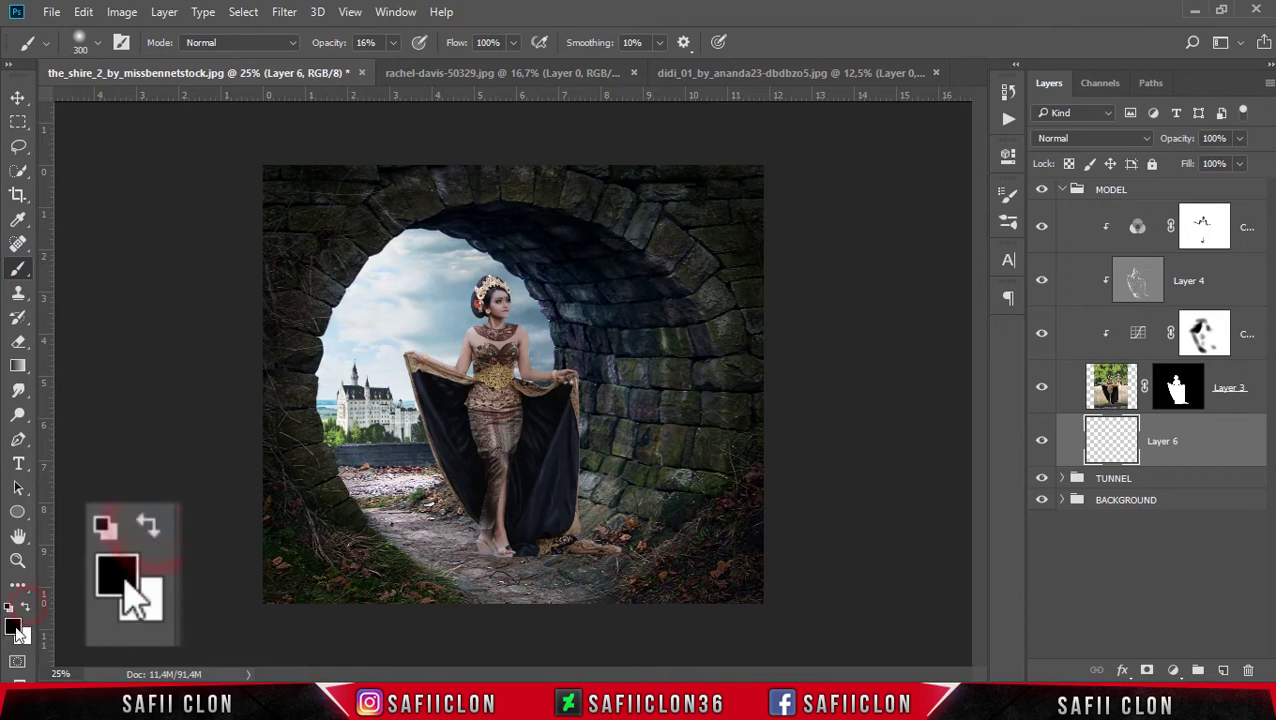
click(12, 627)
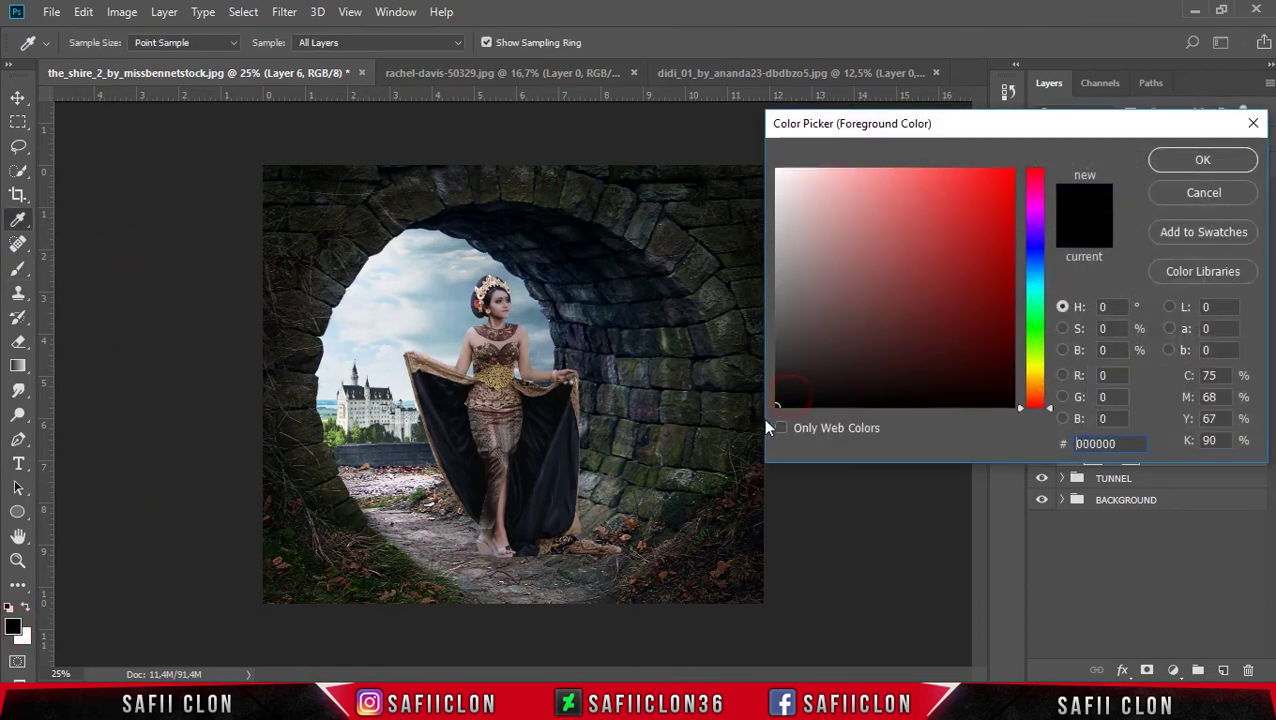
click(1205, 160)
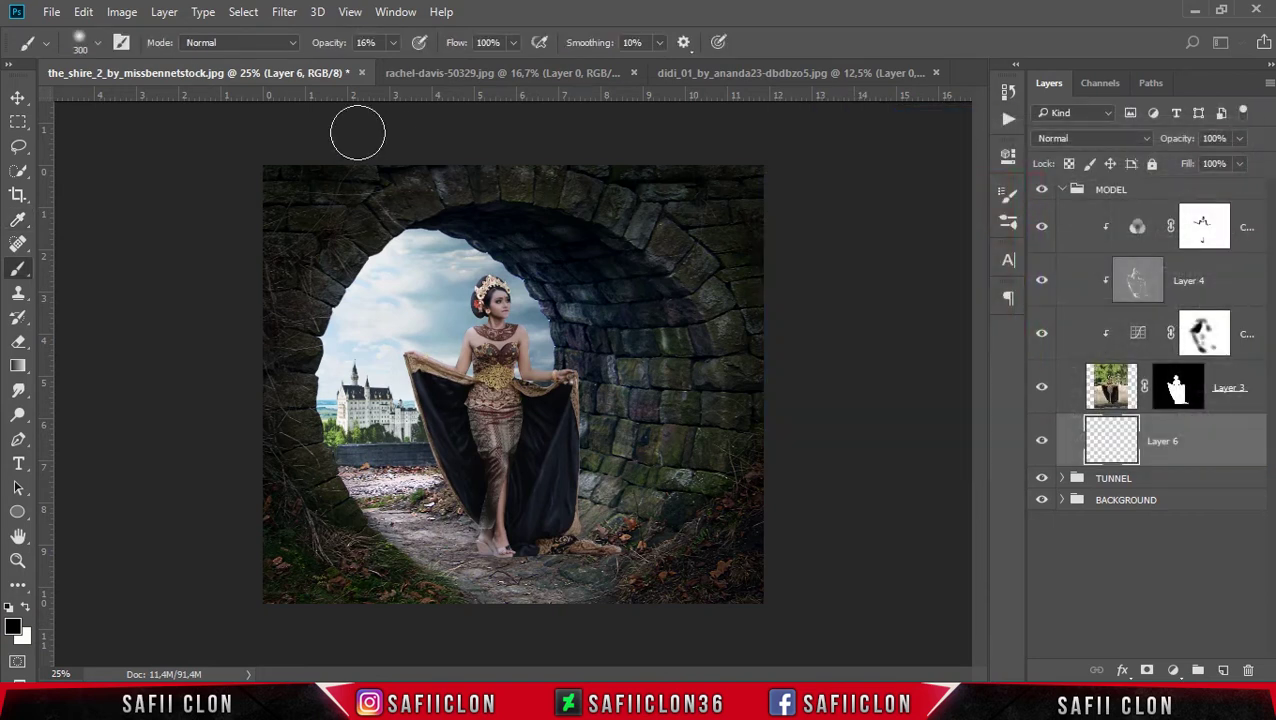
click(97, 44)
drag(200, 108, 185, 106)
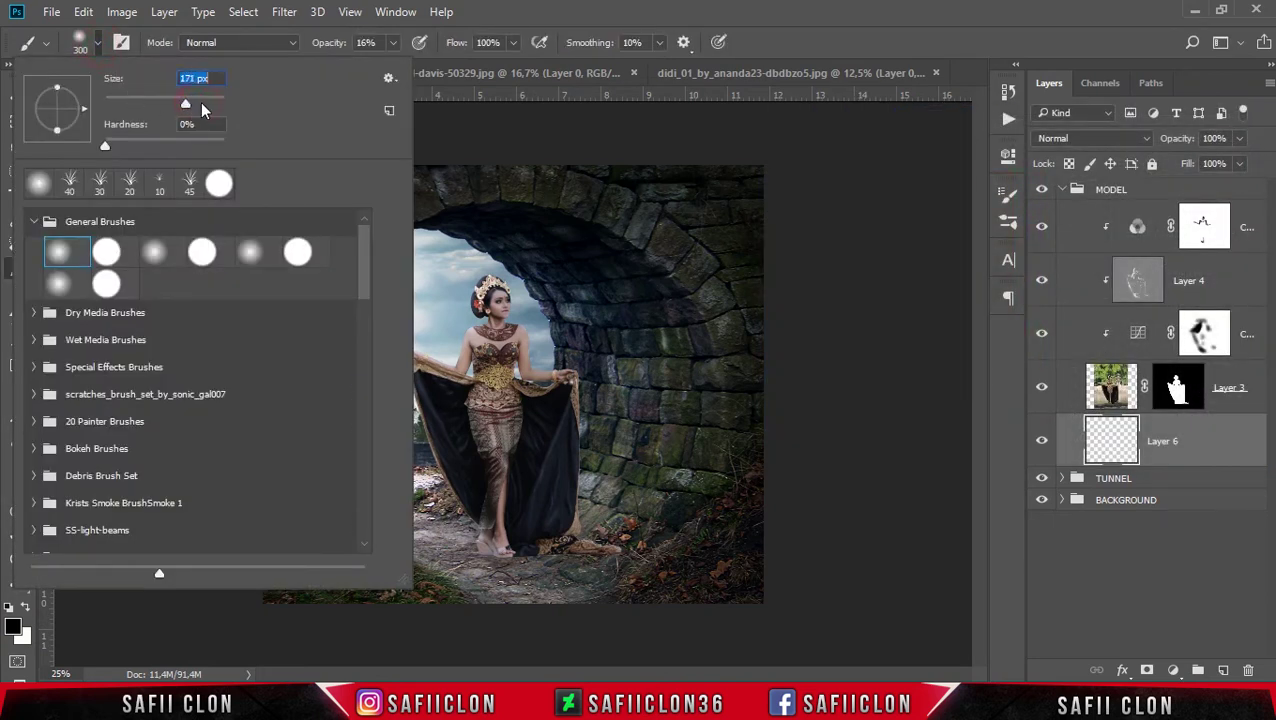
click(393, 42)
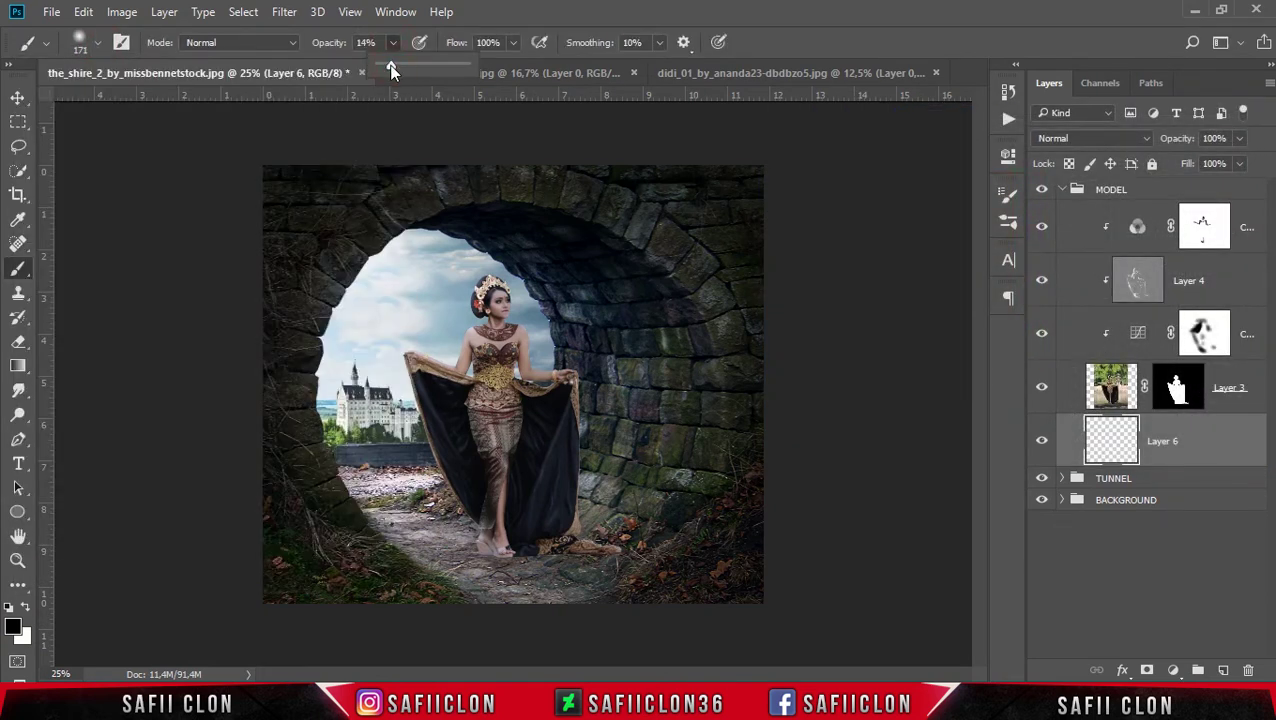
click(501, 10)
key(ctrl+plus)
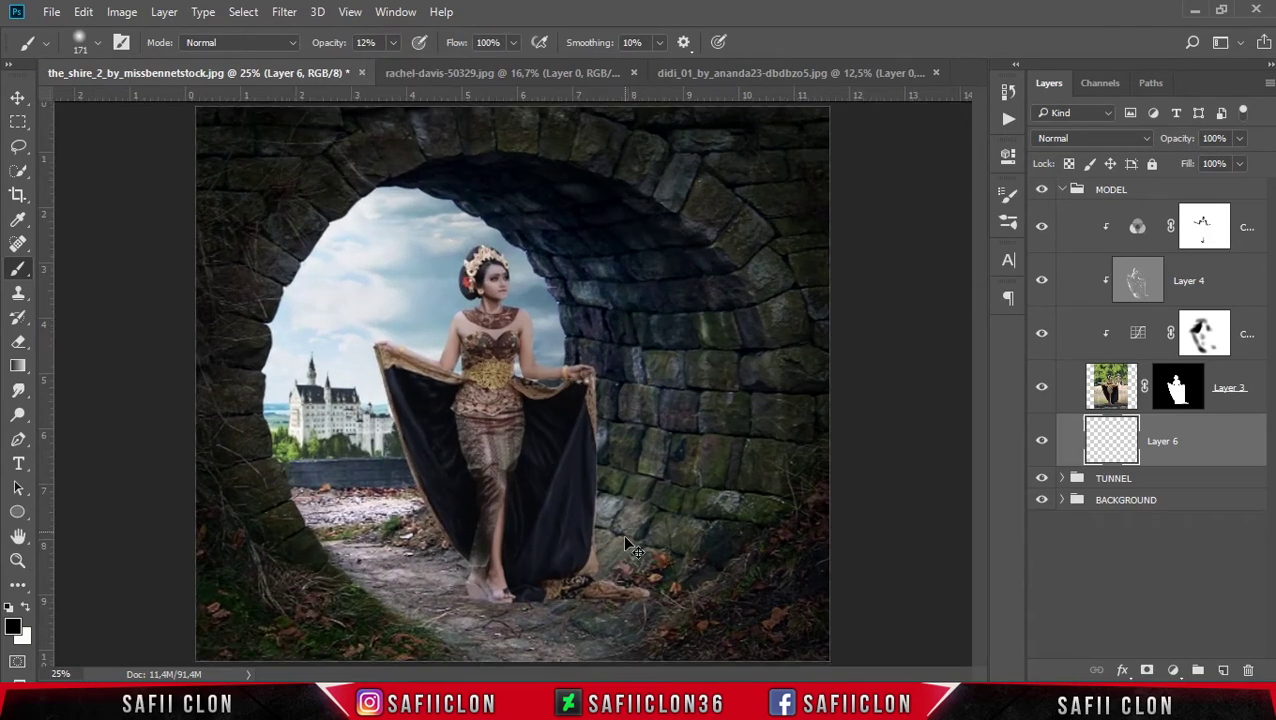
Zoom in on the feet and paint a first shadow along the dress hem and ground.
scroll(638, 493, down, 3)
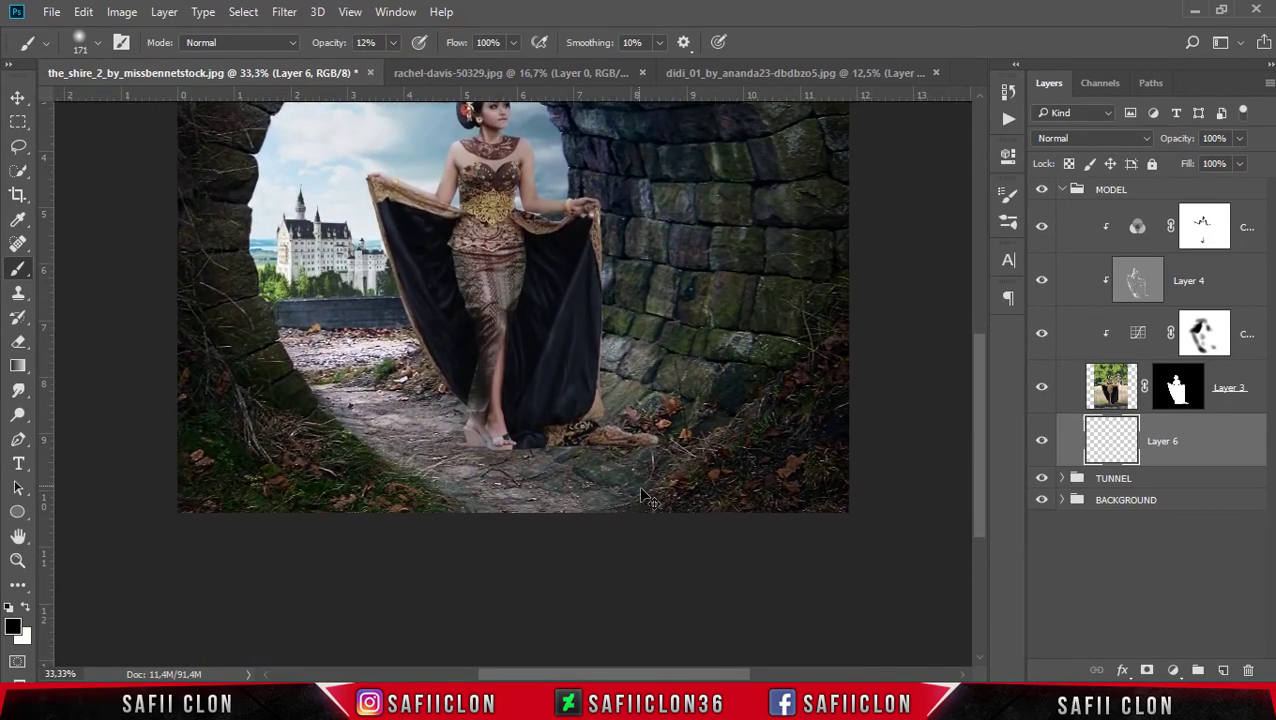
key(ctrl+plus)
key(ctrl+plus)
key(ctrl+plus)
key(ctrl+plus)
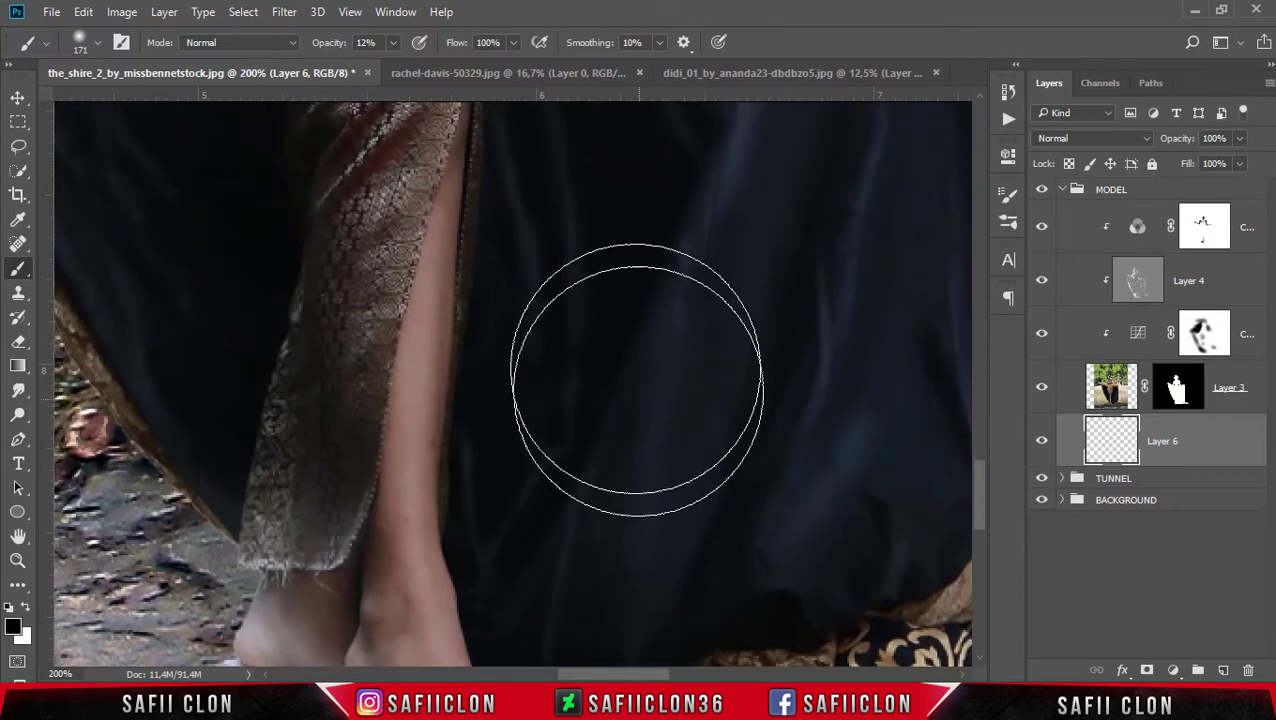
scroll(645, 410, down, 5)
key(bracketleft)
key(bracketleft)
key(bracketleft)
key(bracketleft)
key(bracketleft)
key(bracketleft)
key(bracketleft)
key(bracketleft)
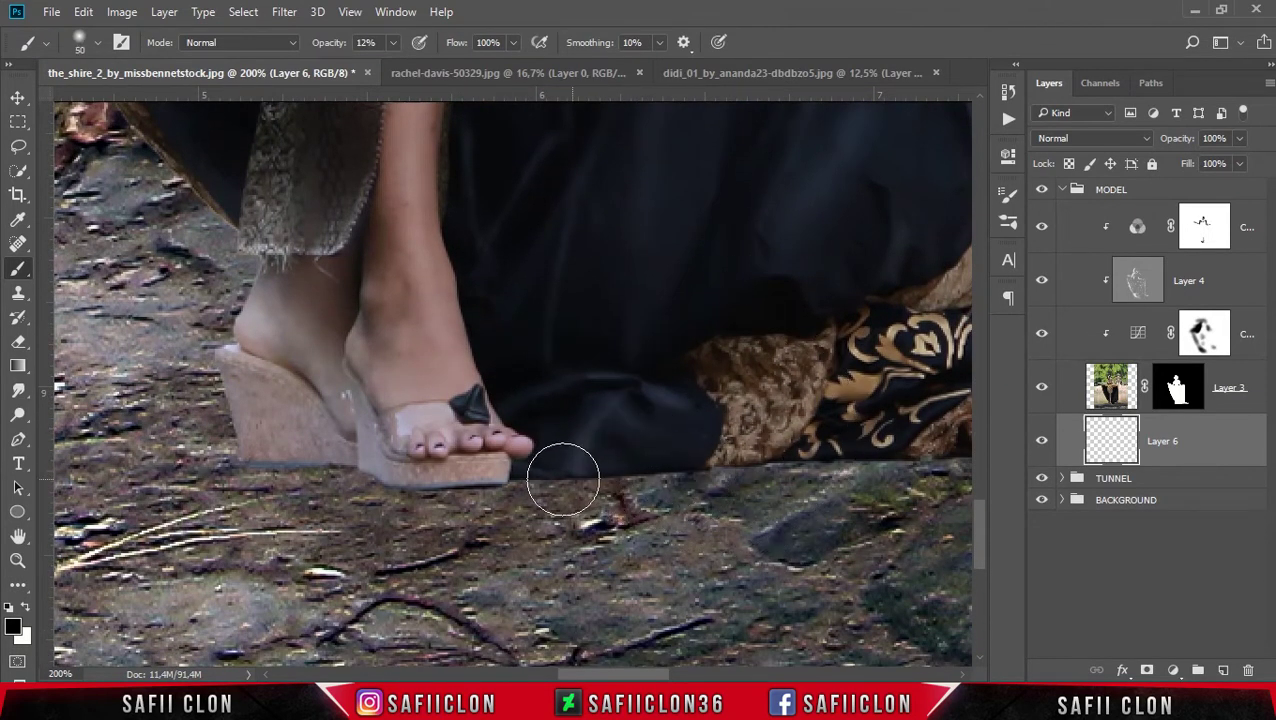
mouse_move(559, 476)
mouse_down()
mouse_move(948, 441)
mouse_move(943, 458)
mouse_up()
Build up darker shadow strokes under the cloth hem and around the feet.
key(ctrl+minus)
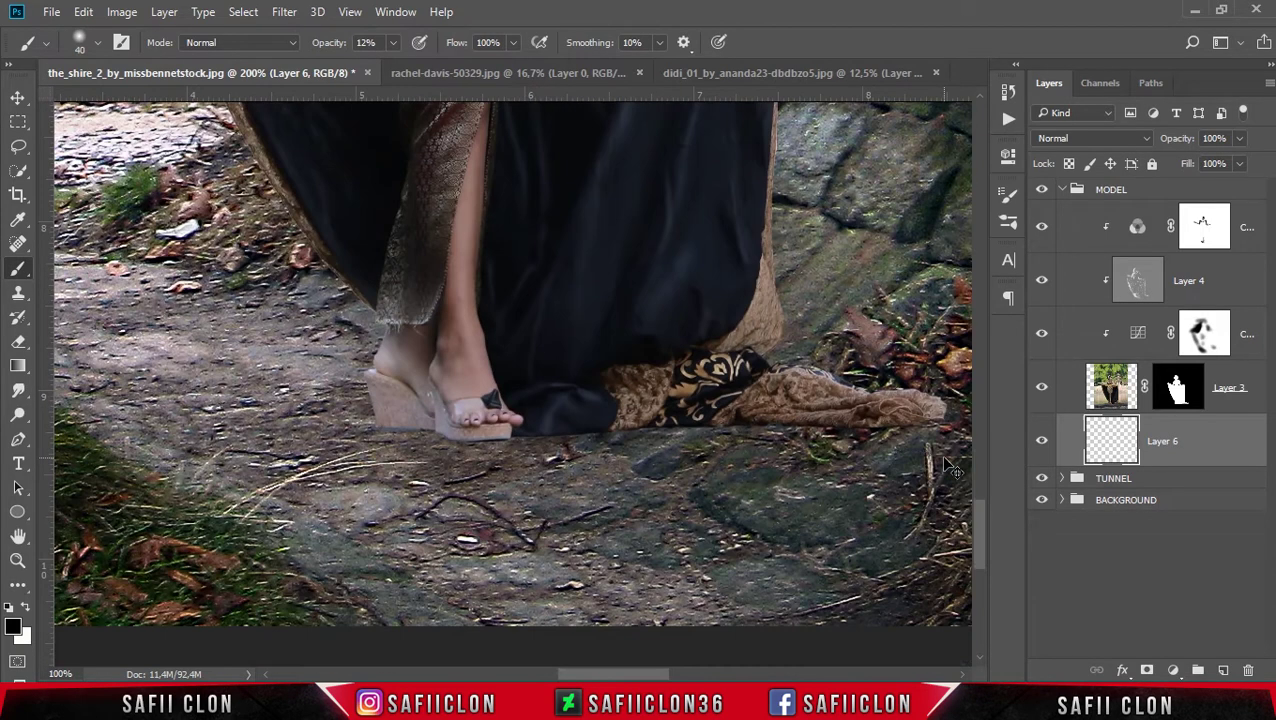
mouse_move(620, 425)
mouse_down()
mouse_move(922, 430)
mouse_move(868, 416)
mouse_up()
drag(675, 413, 578, 421)
mouse_move(726, 421)
mouse_down()
mouse_move(592, 427)
mouse_move(641, 422)
mouse_up()
drag(564, 427, 450, 425)
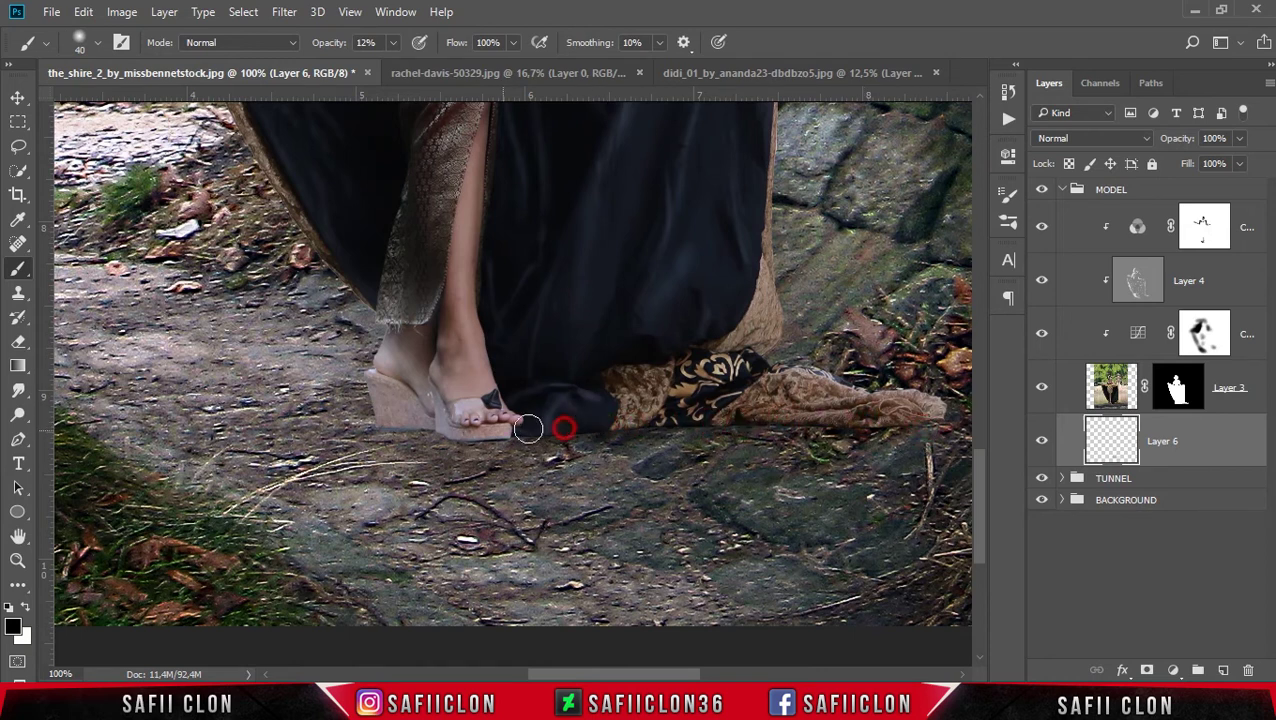
drag(632, 433, 684, 419)
mouse_move(564, 422)
mouse_down()
mouse_move(918, 415)
mouse_move(467, 435)
mouse_up()
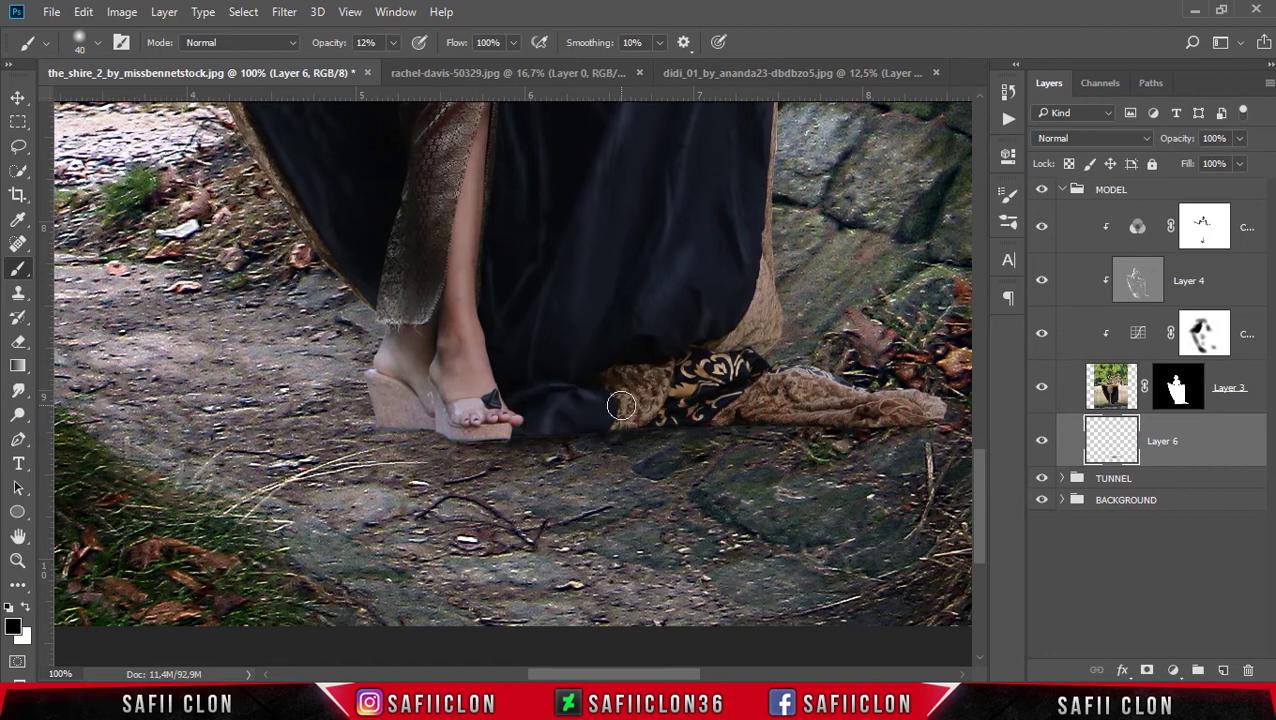
scroll(468, 435, down, 1)
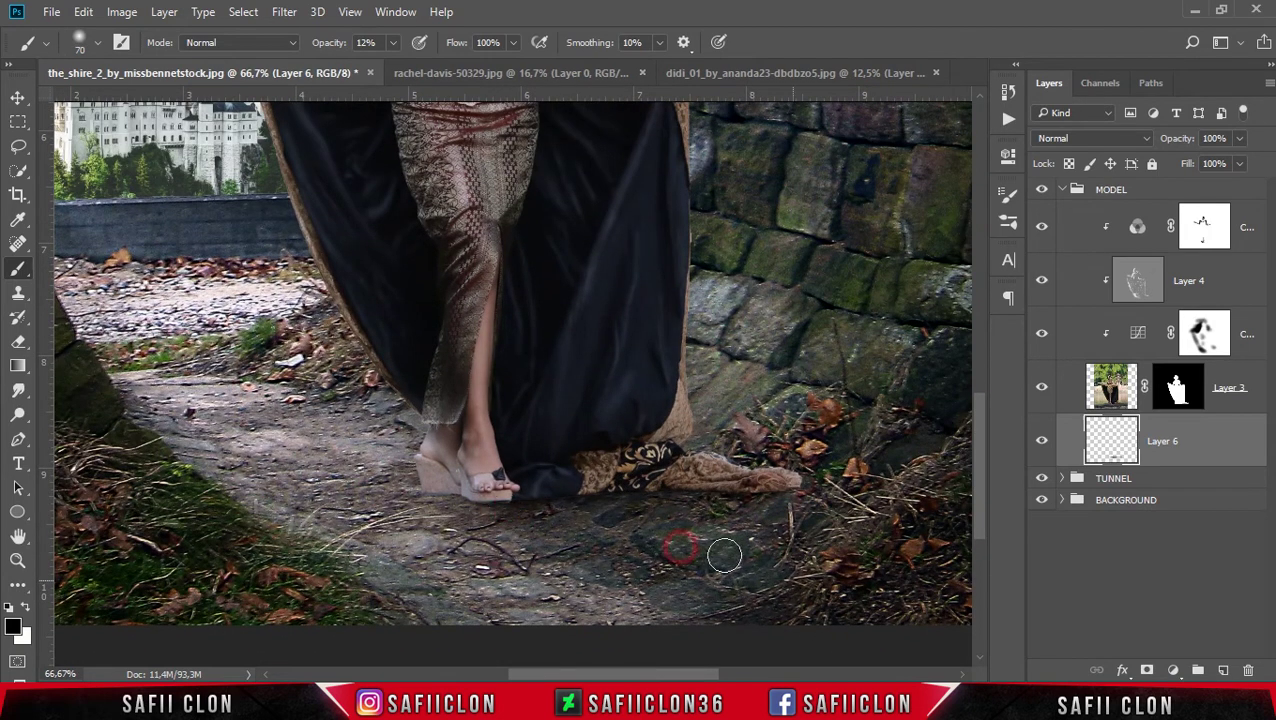
scroll(764, 527, down, 1)
drag(541, 470, 703, 591)
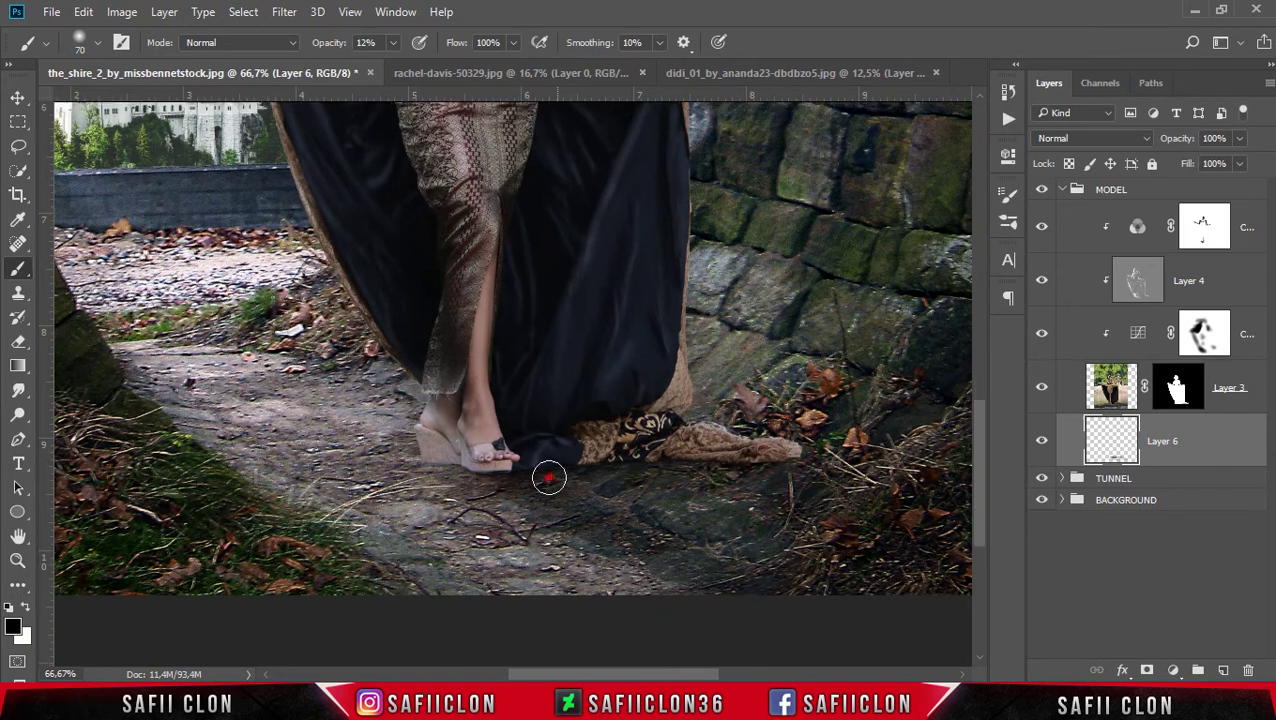
scroll(703, 591, down, 2)
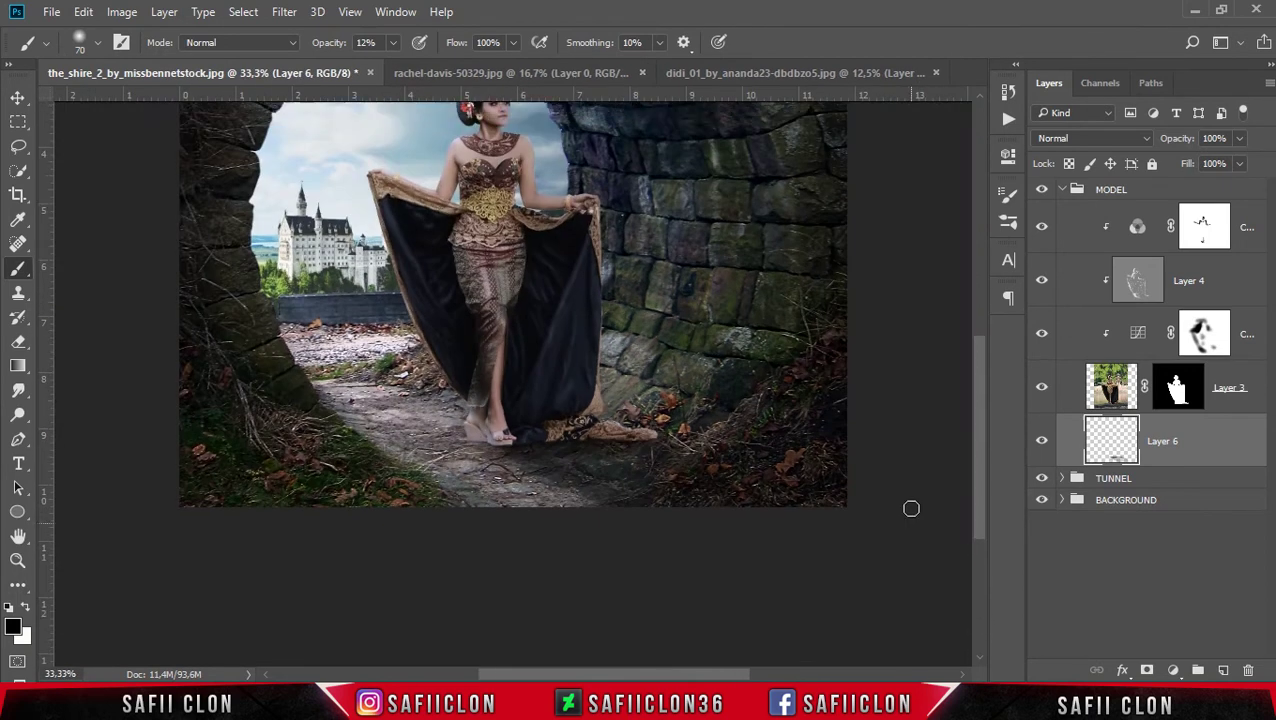
key(bracketright)
key(bracketright)
key(bracketright)
Lower brush opacity to 9%, resize the brush, and toggle Layer 6 to compare.
click(394, 43)
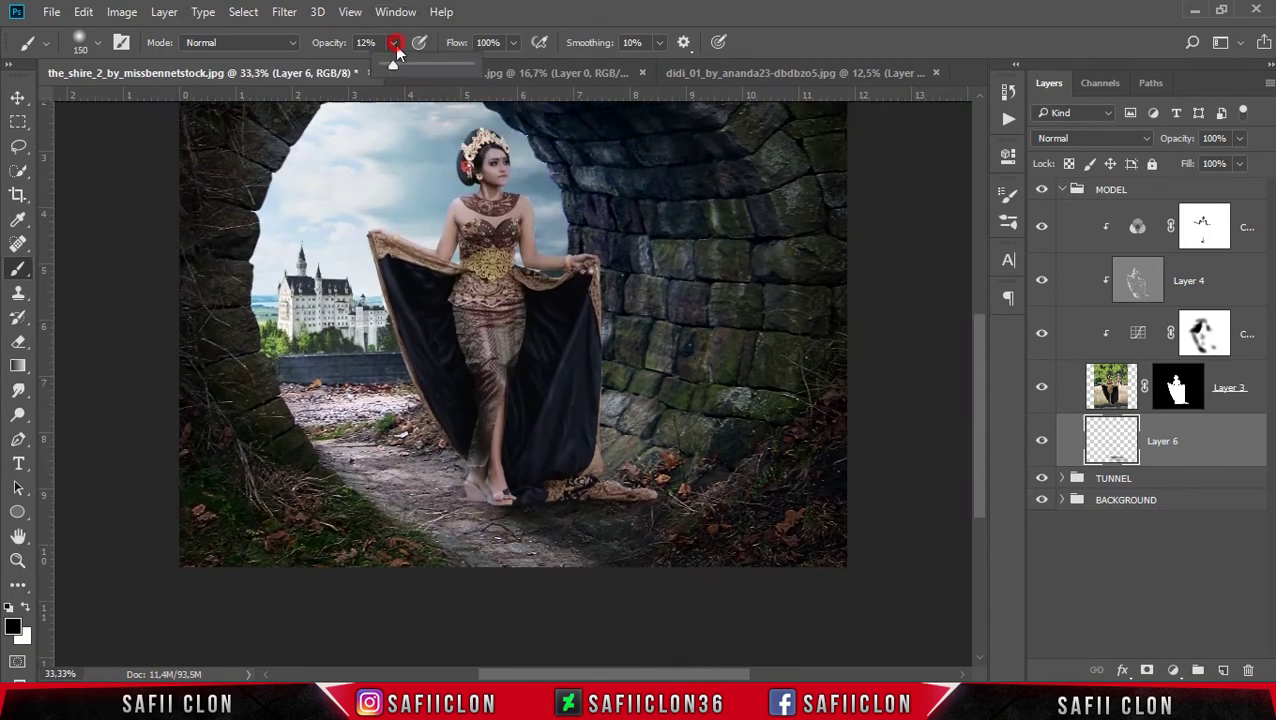
click(490, 8)
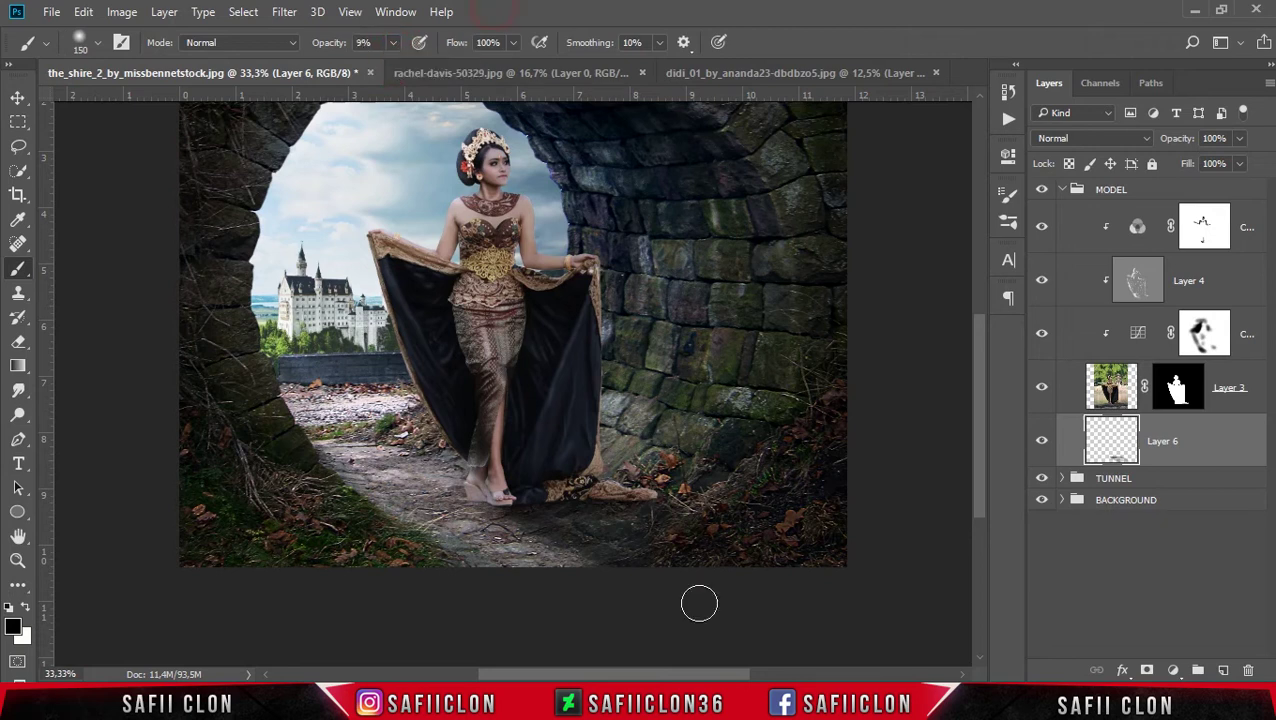
key(bracketright)
key(bracketright)
key(bracketright)
click(693, 545)
key(bracketleft)
key(bracketleft)
key(bracketleft)
click(822, 573)
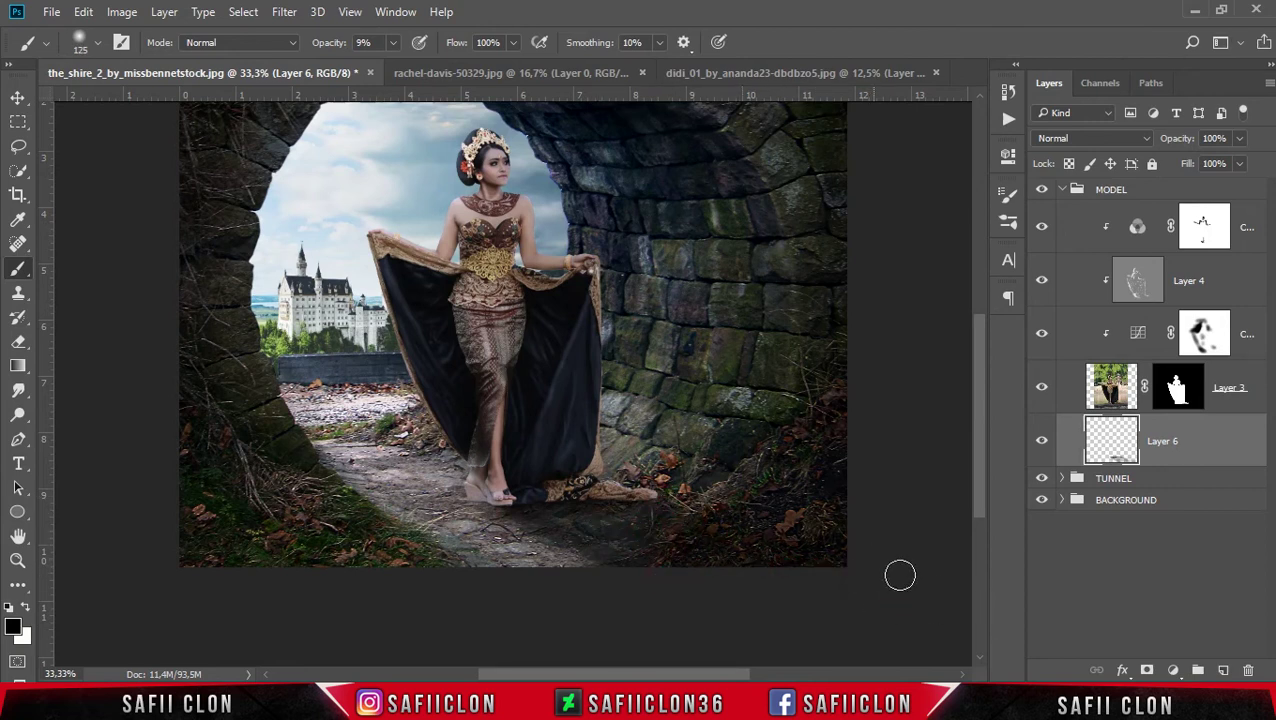
click(1042, 442)
click(1042, 442)
click(1042, 442)
click(1042, 442)
Brush a faint shadow below the feet with a 100 px brush.
key(bracketleft)
drag(482, 501, 598, 560)
click(1091, 214)
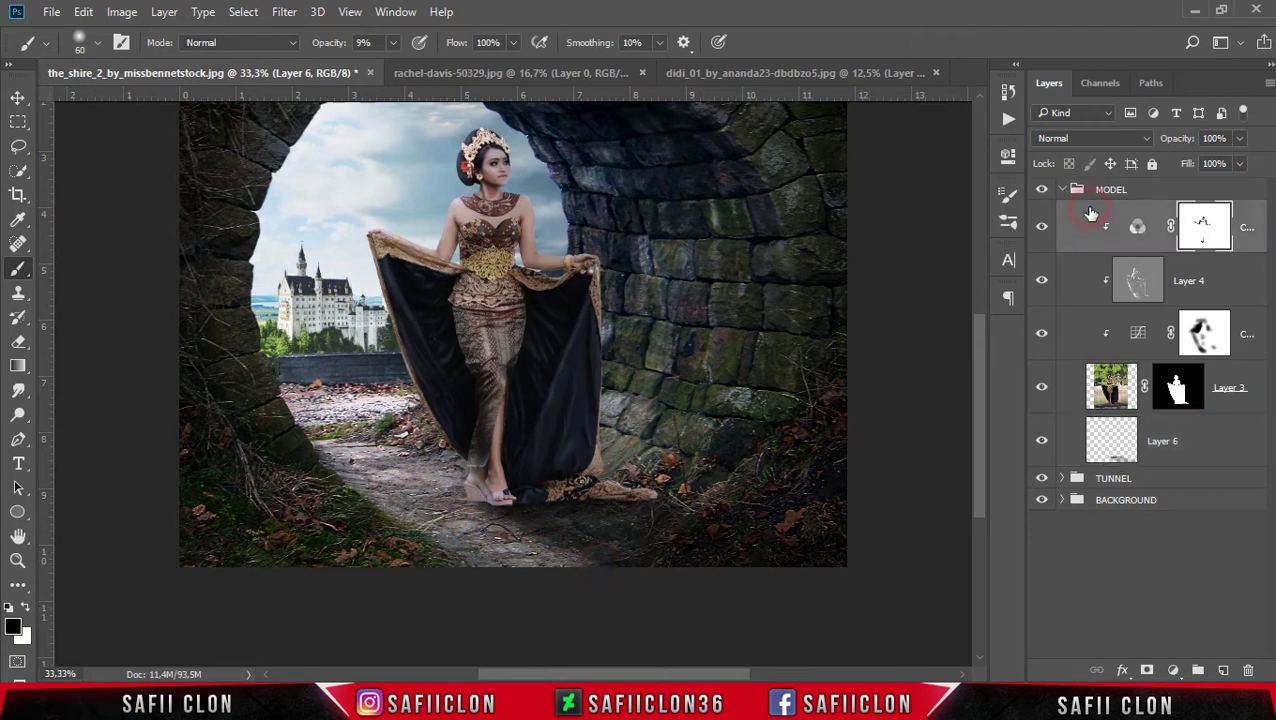
Duplicate Layer 3, apply its layer mask, and move it to the top of MODEL.
click(1226, 387)
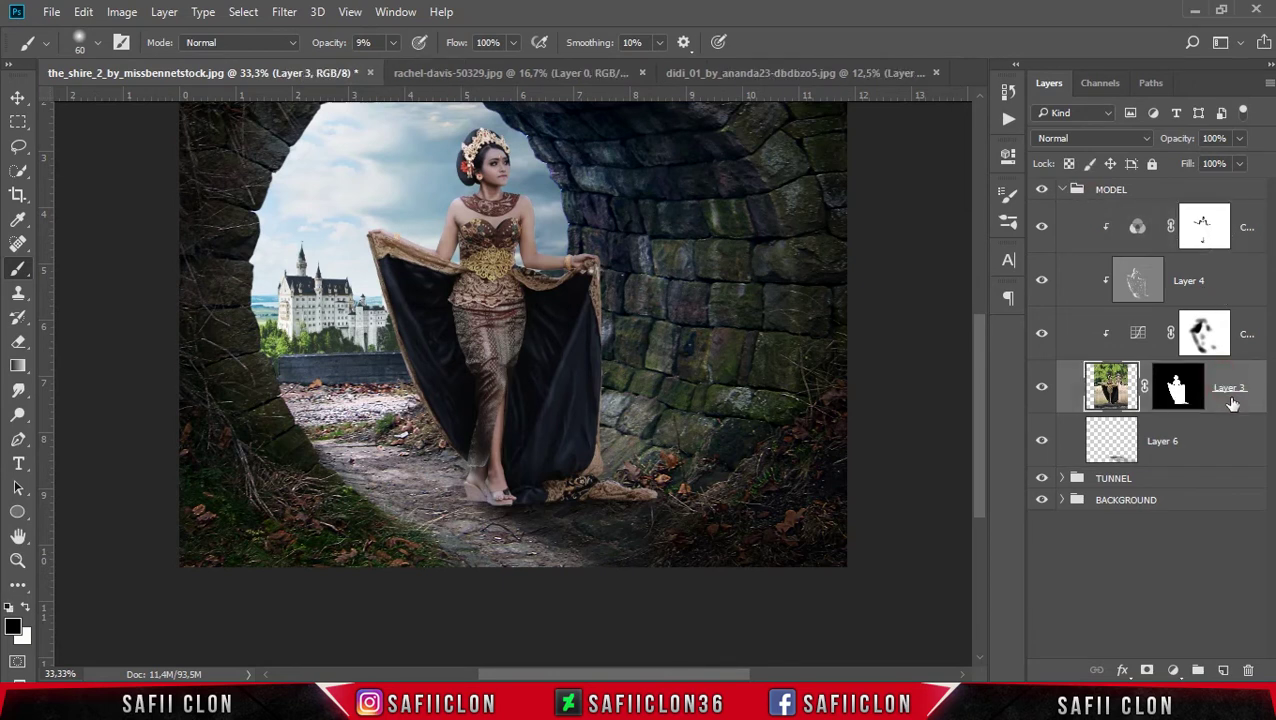
key(ctrl+j)
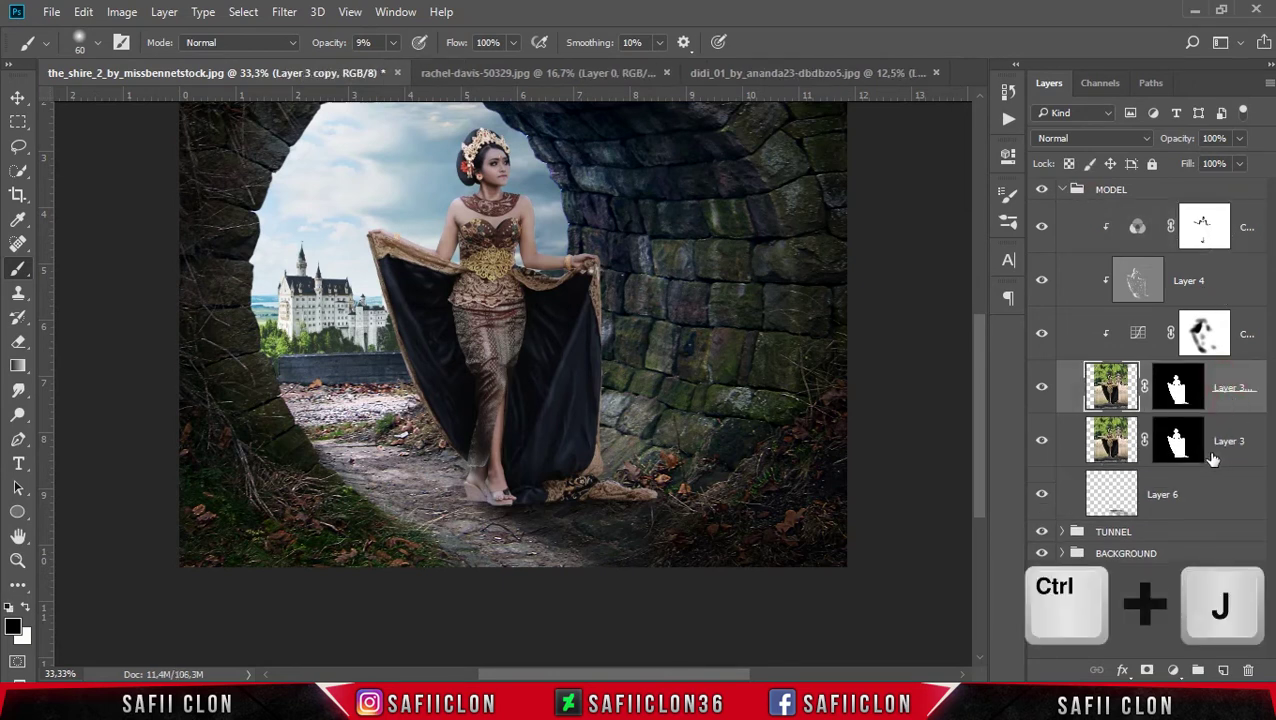
click(1180, 442)
click(1180, 444)
right_click(1180, 442)
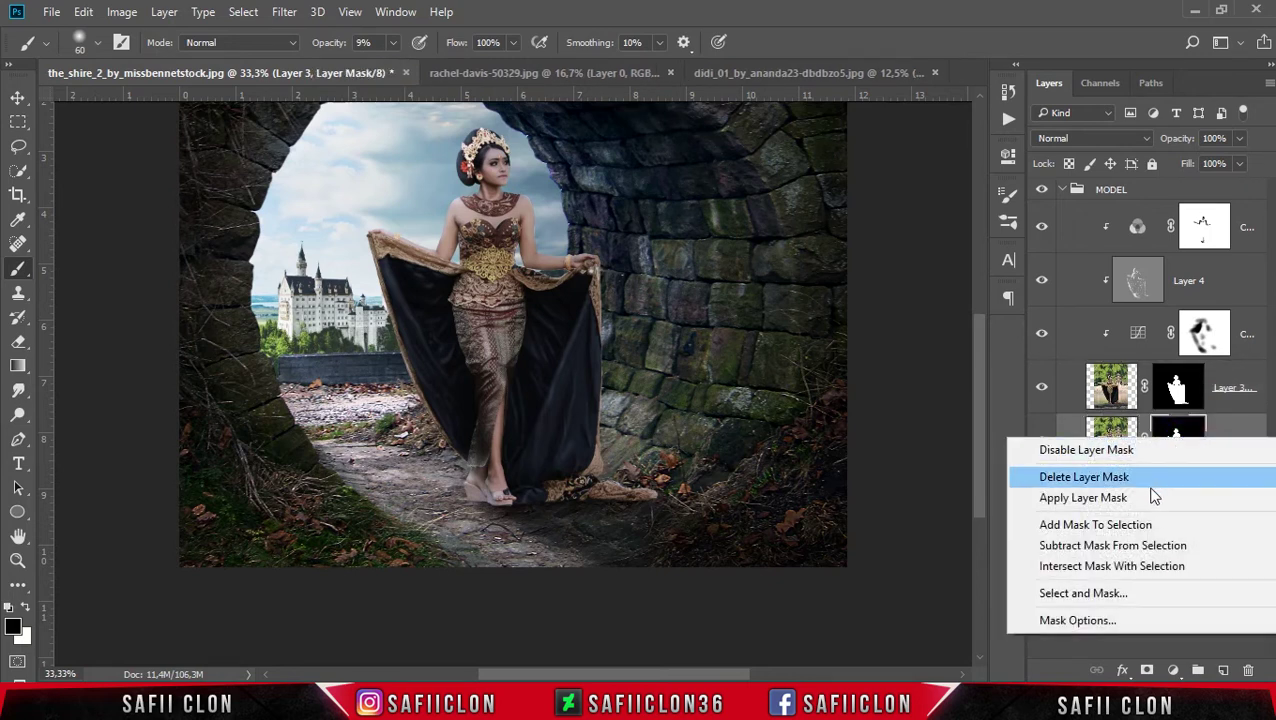
click(1104, 500)
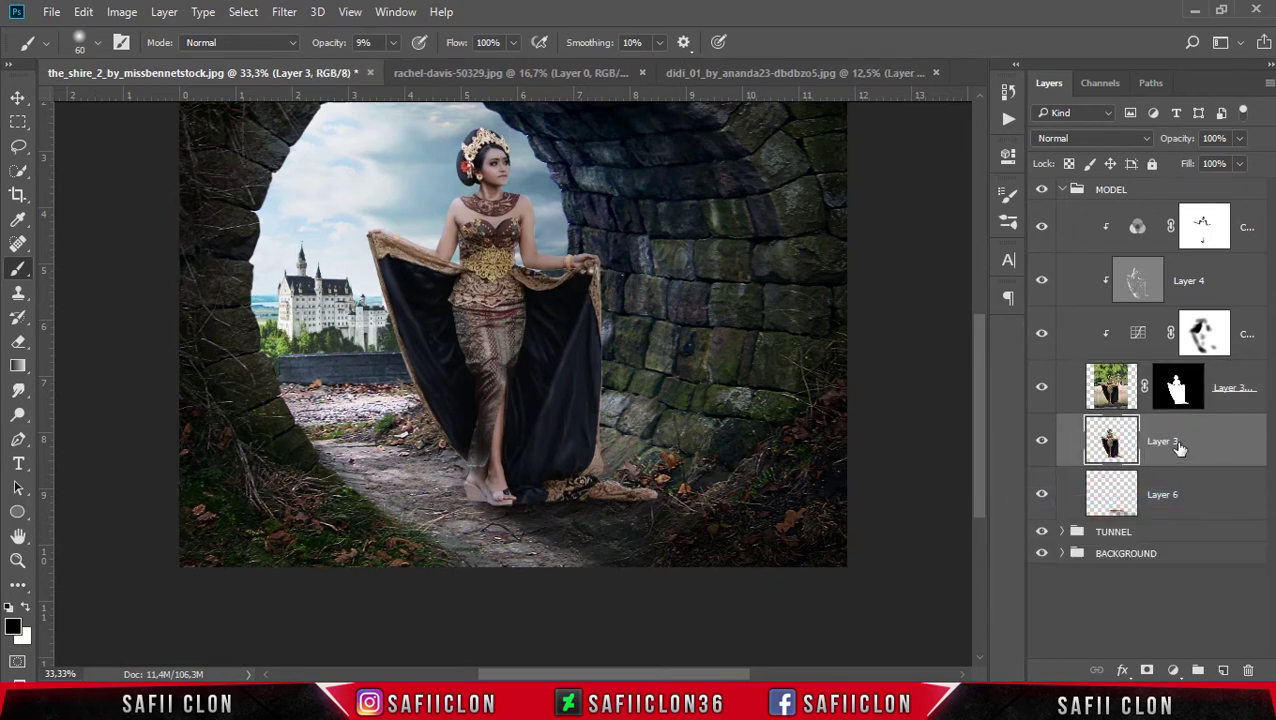
drag(1189, 452, 1185, 288)
drag(1180, 219, 1181, 217)
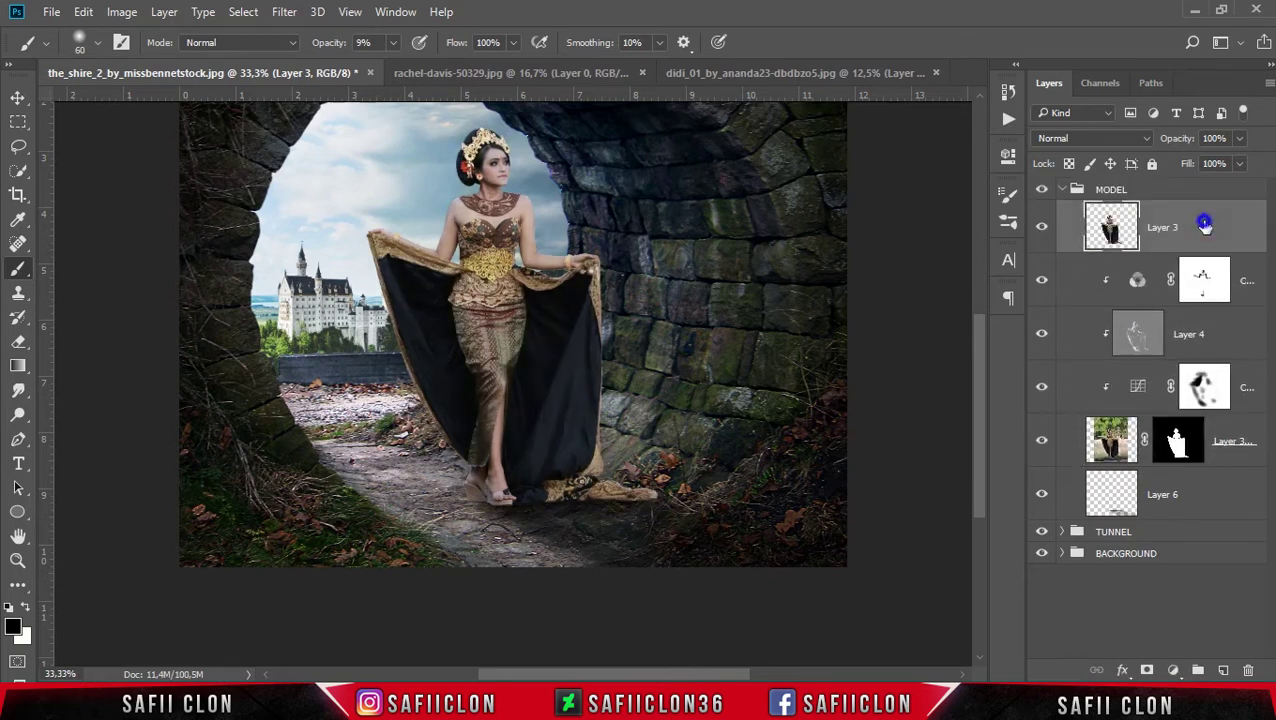
Add a black Color Overlay in Normal mode to make the layer a solid silhouette.
right_click(1205, 224)
click(893, 117)
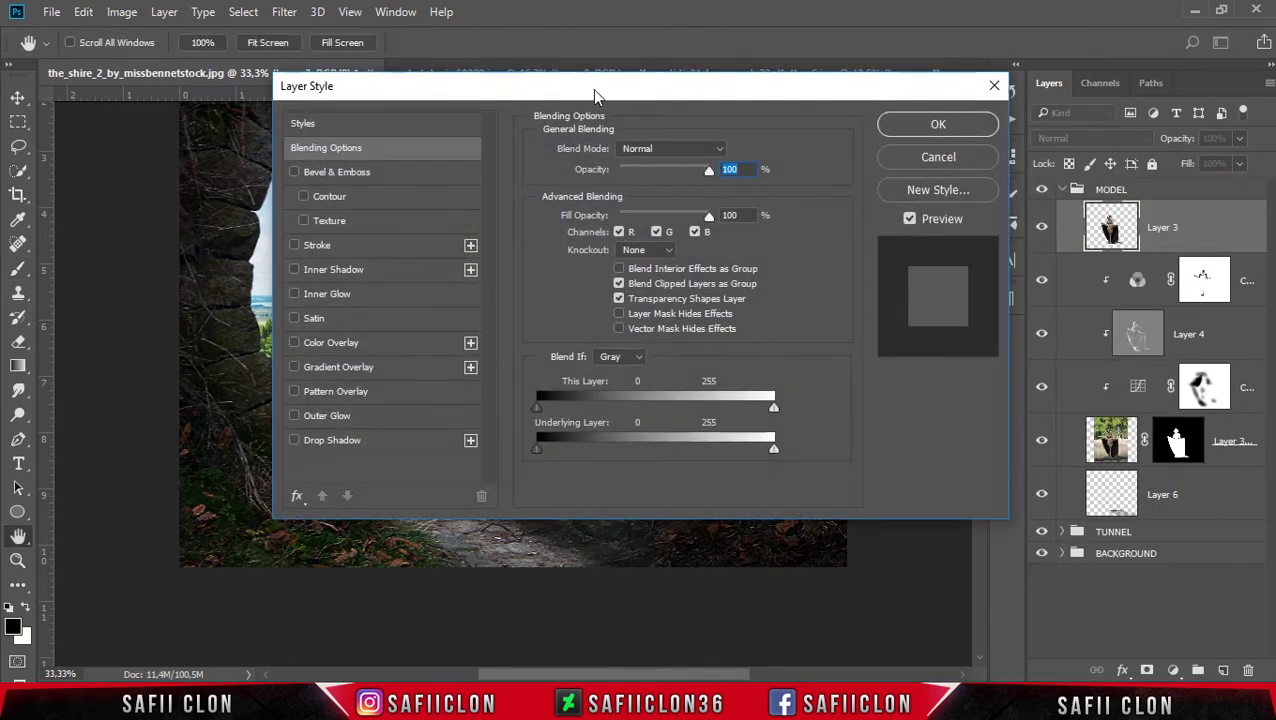
drag(592, 89, 1018, 118)
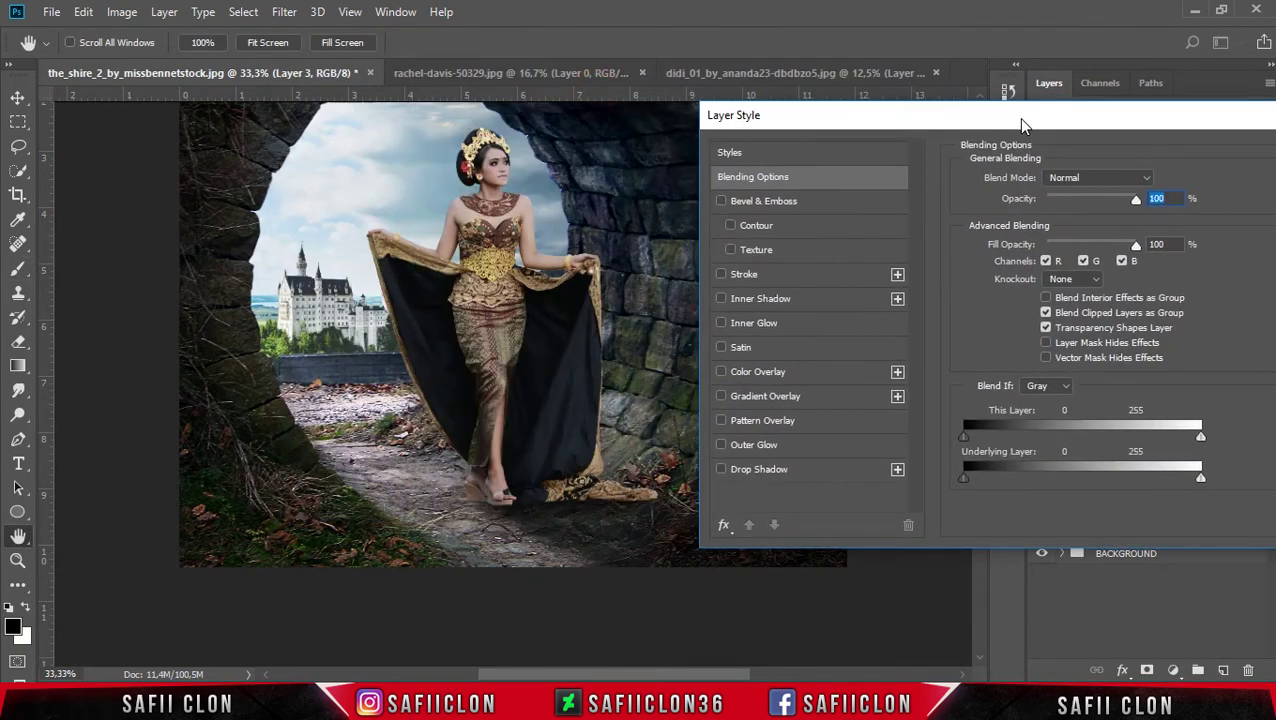
click(770, 371)
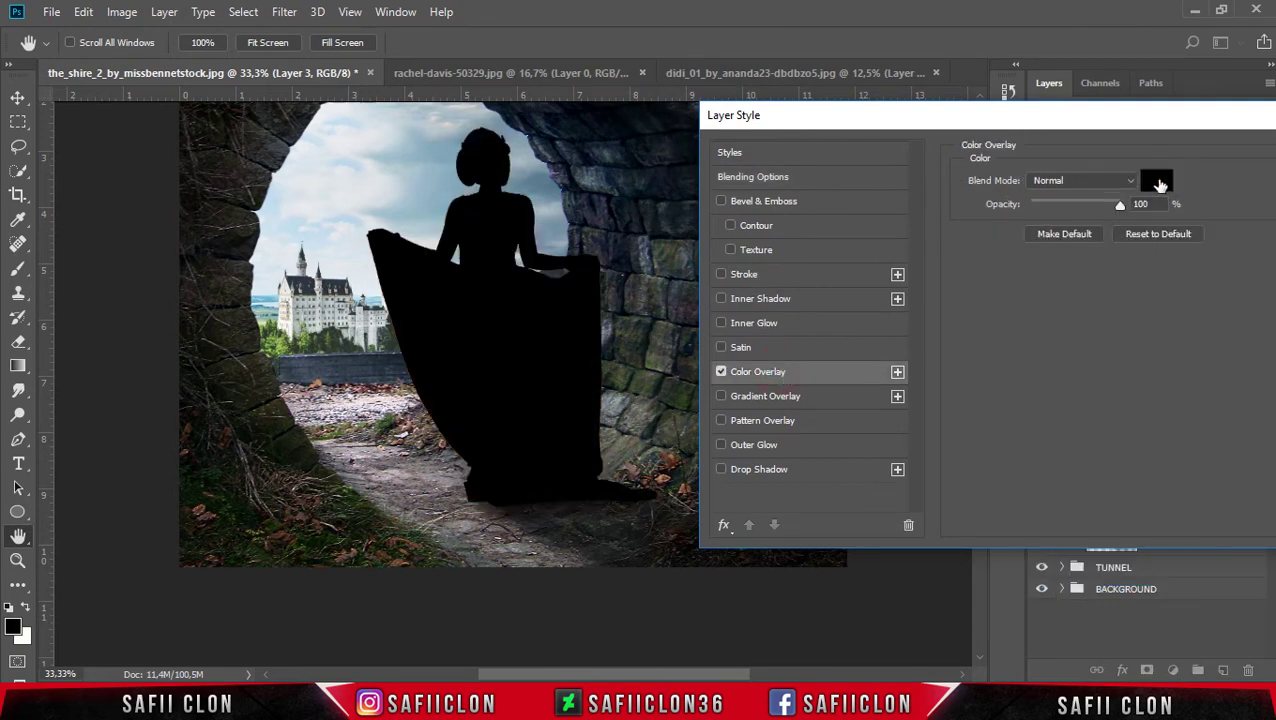
click(1158, 182)
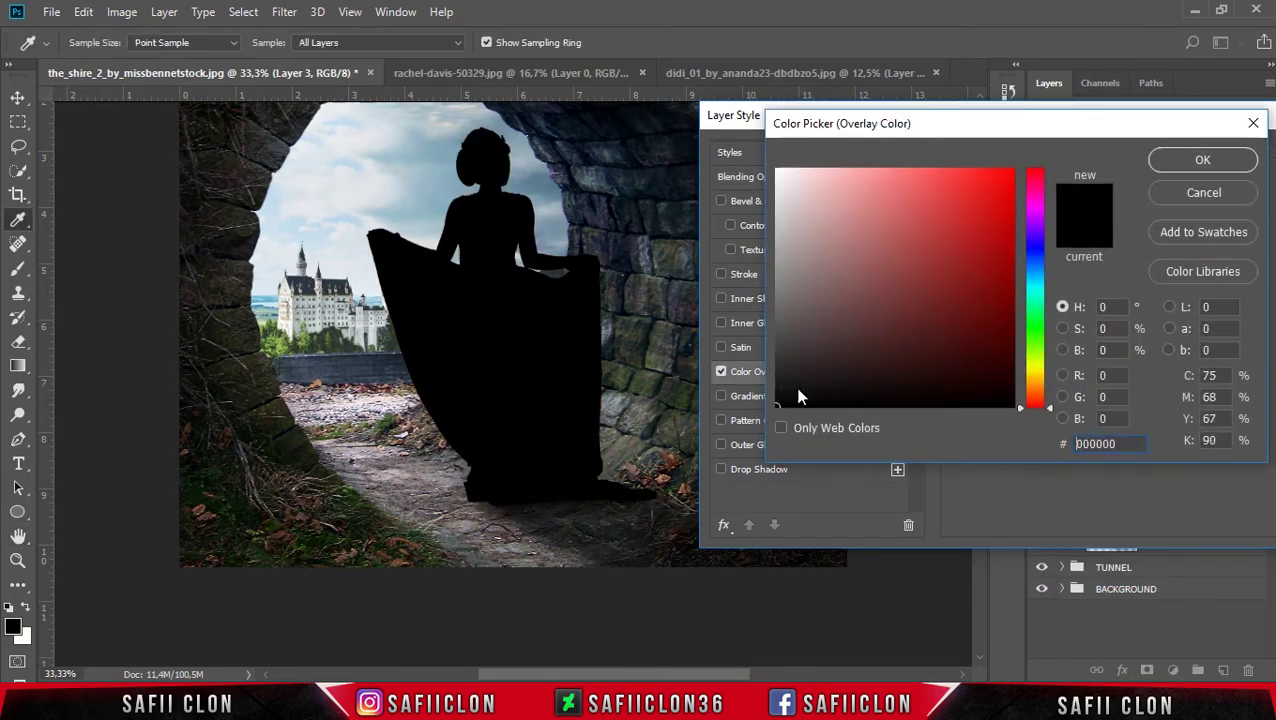
click(1200, 162)
click(1126, 181)
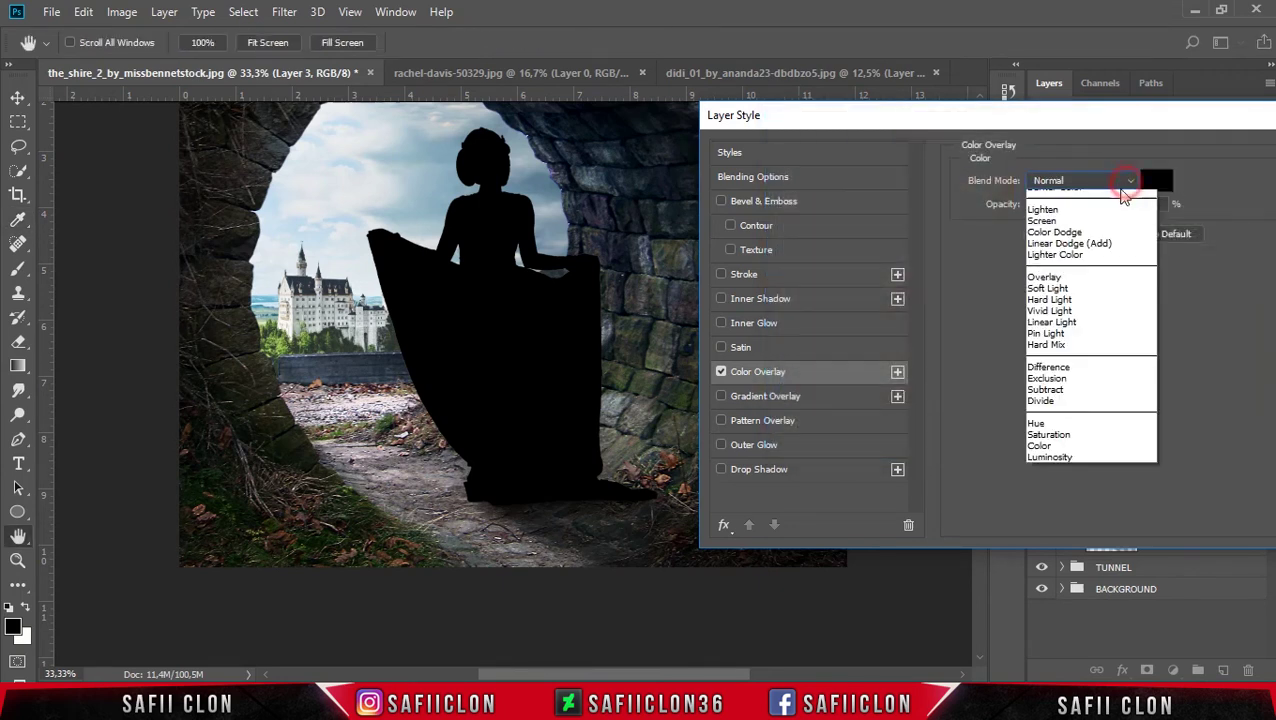
click(1096, 198)
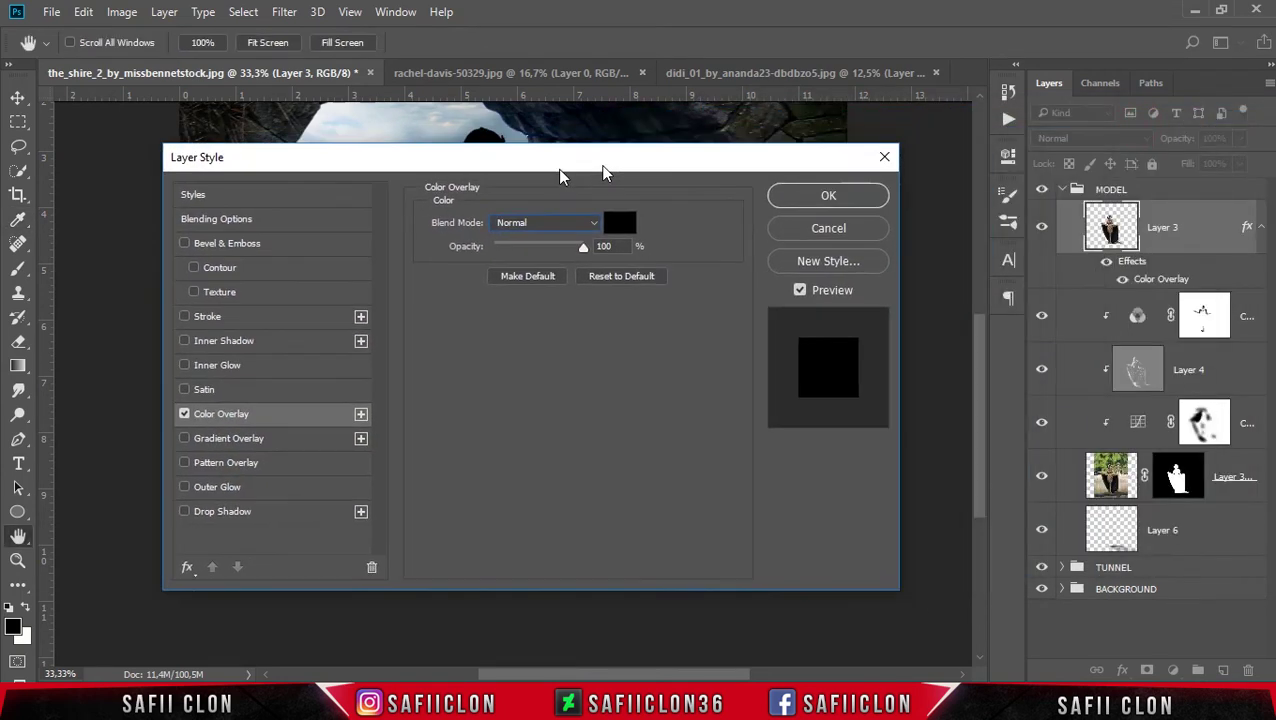
drag(1027, 145, 559, 167)
click(793, 200)
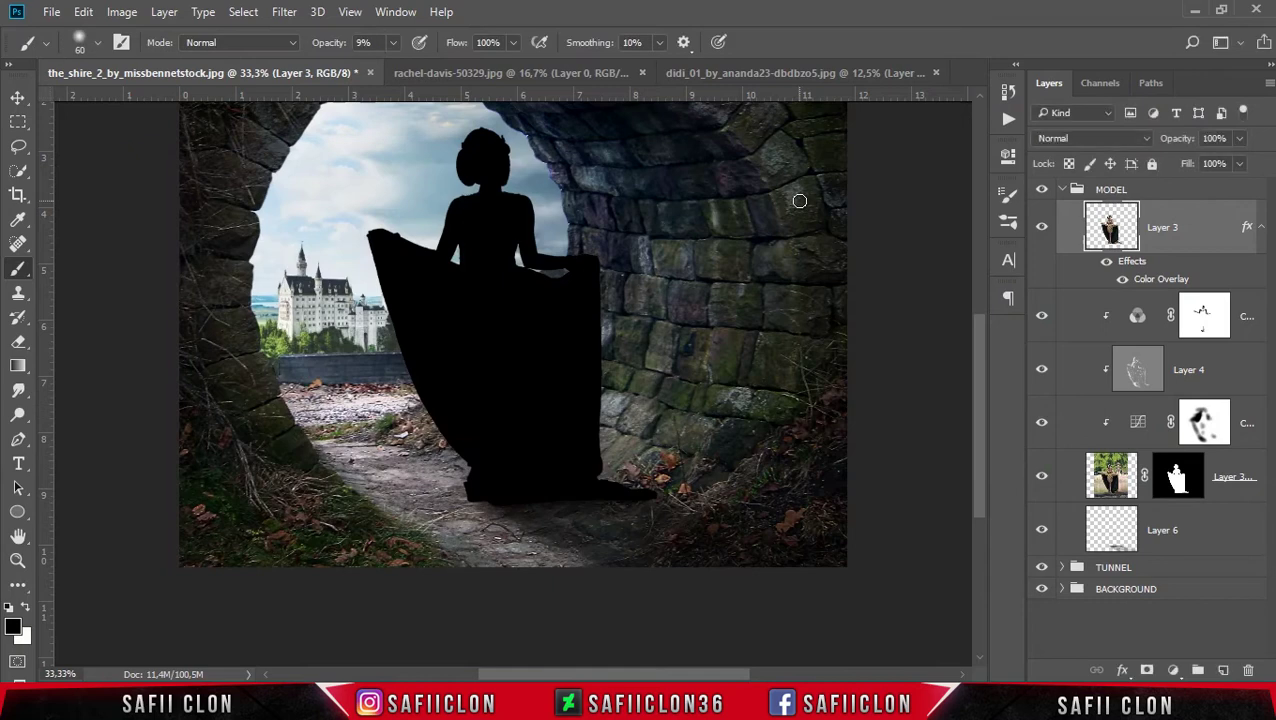
right_click(1197, 230)
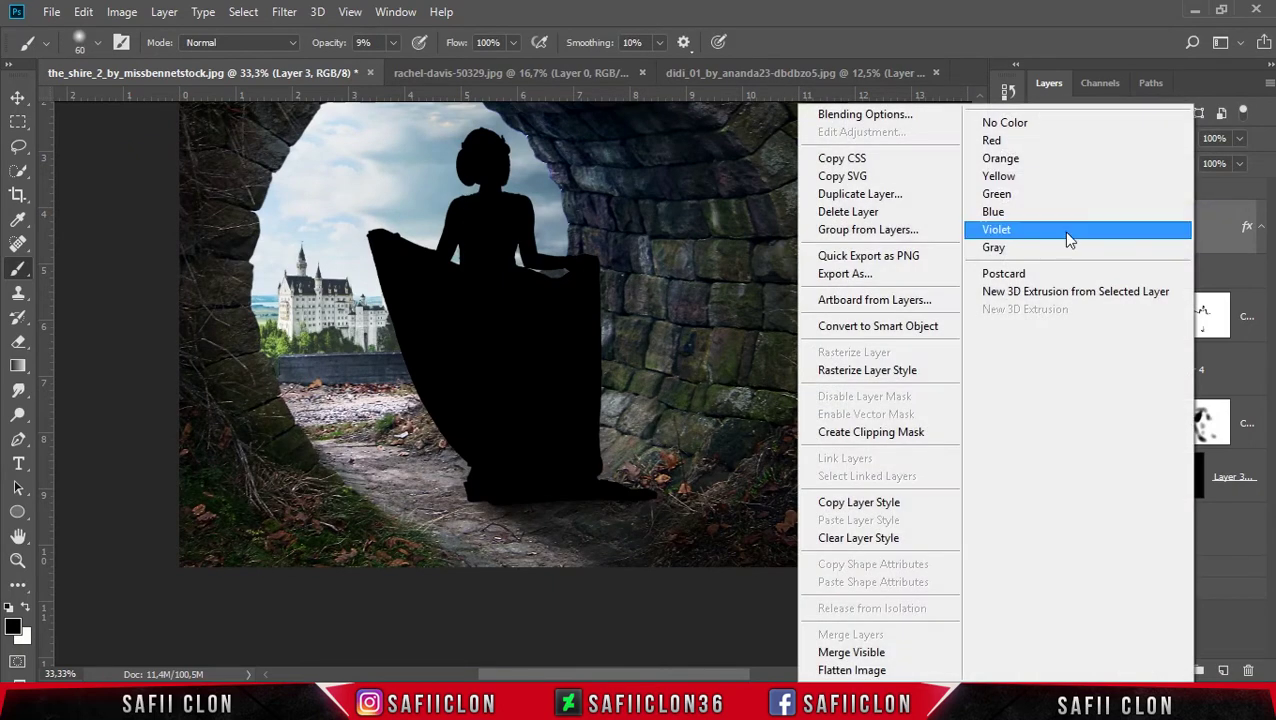
Convert the black silhouette Layer 3 into a Smart Object.
click(904, 331)
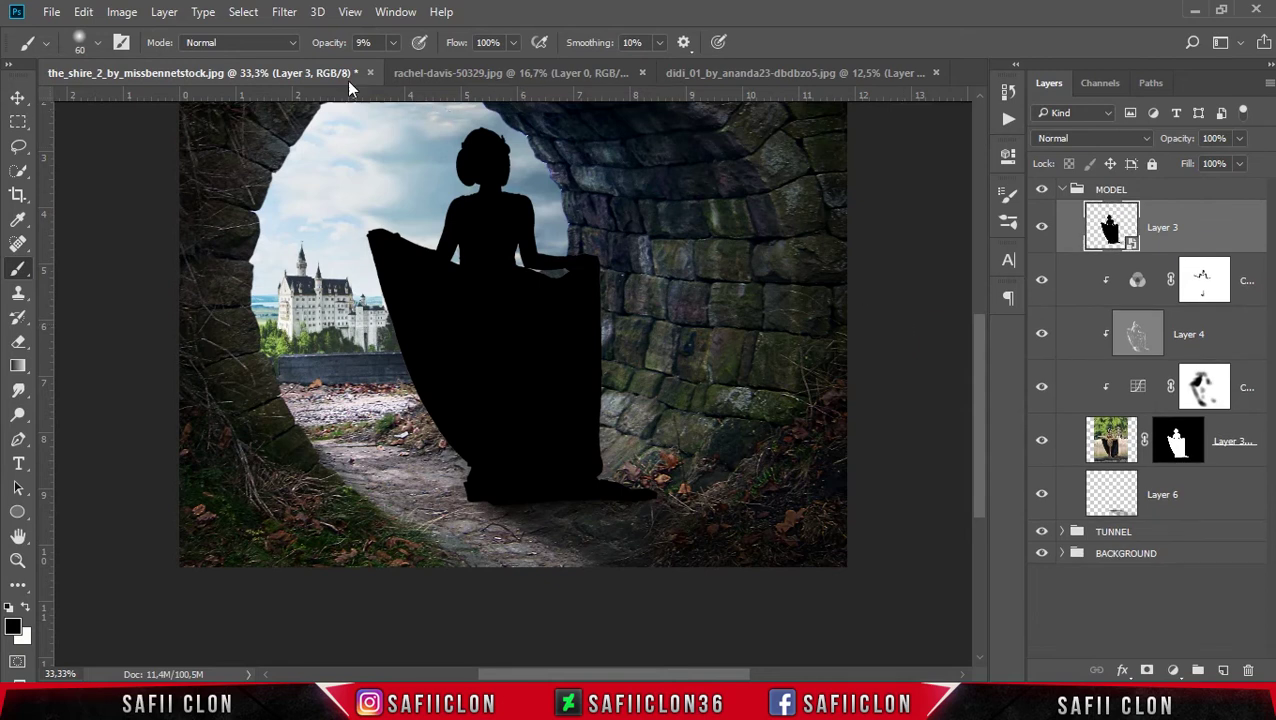
click(288, 12)
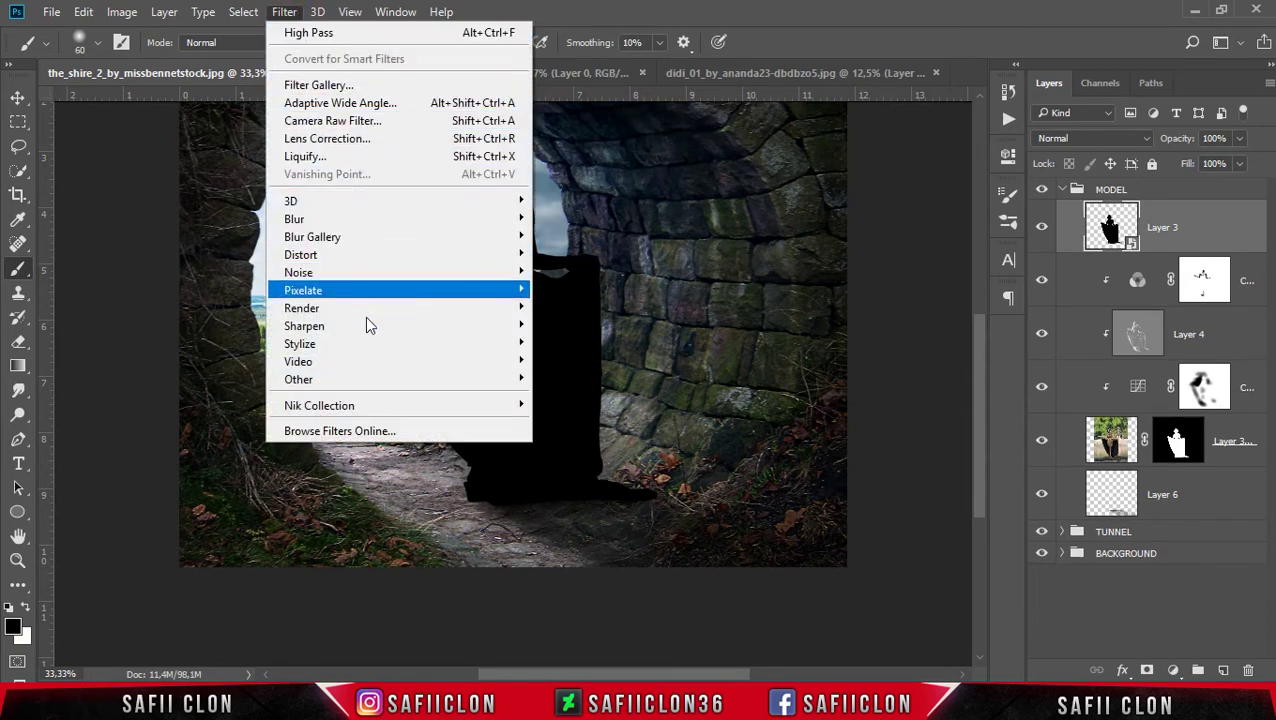
mouse_move(380, 219)
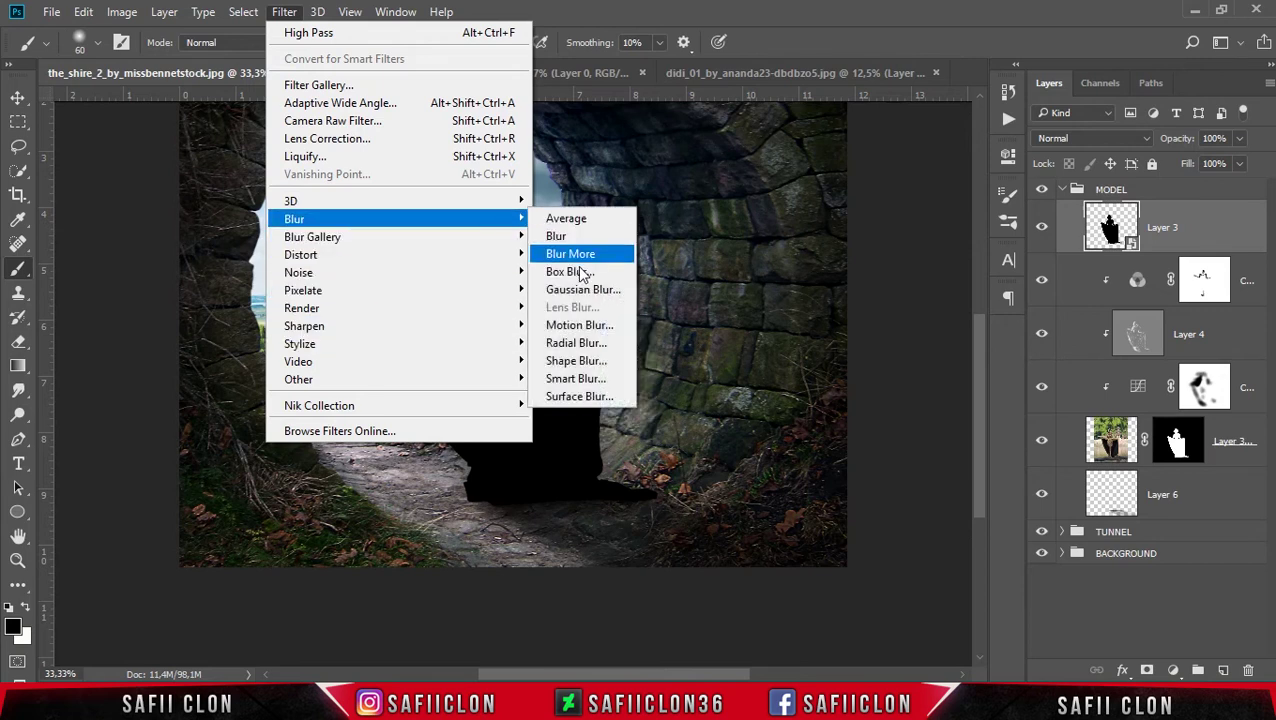
Apply a Zoom Radial Blur, Amount 100, with the blur centre at the left edge.
click(597, 348)
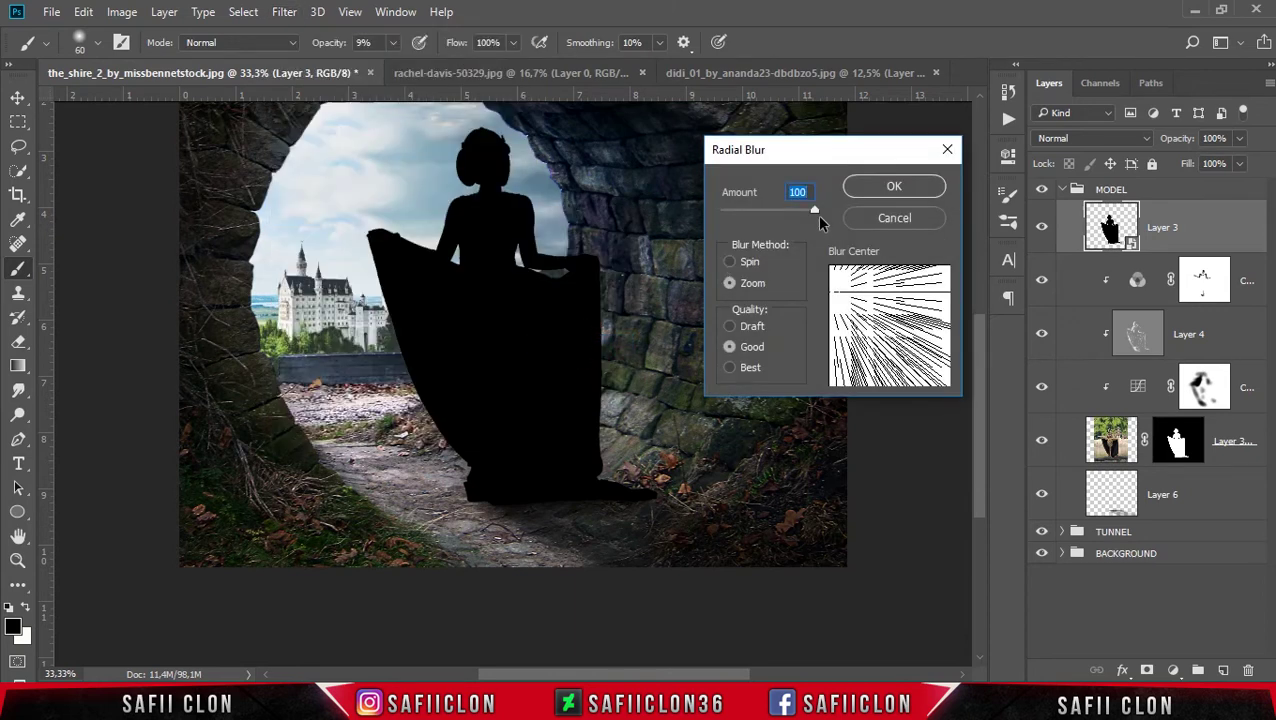
mouse_move(814, 210)
mouse_down()
mouse_move(724, 213)
mouse_move(814, 210)
mouse_up()
drag(843, 340, 873, 322)
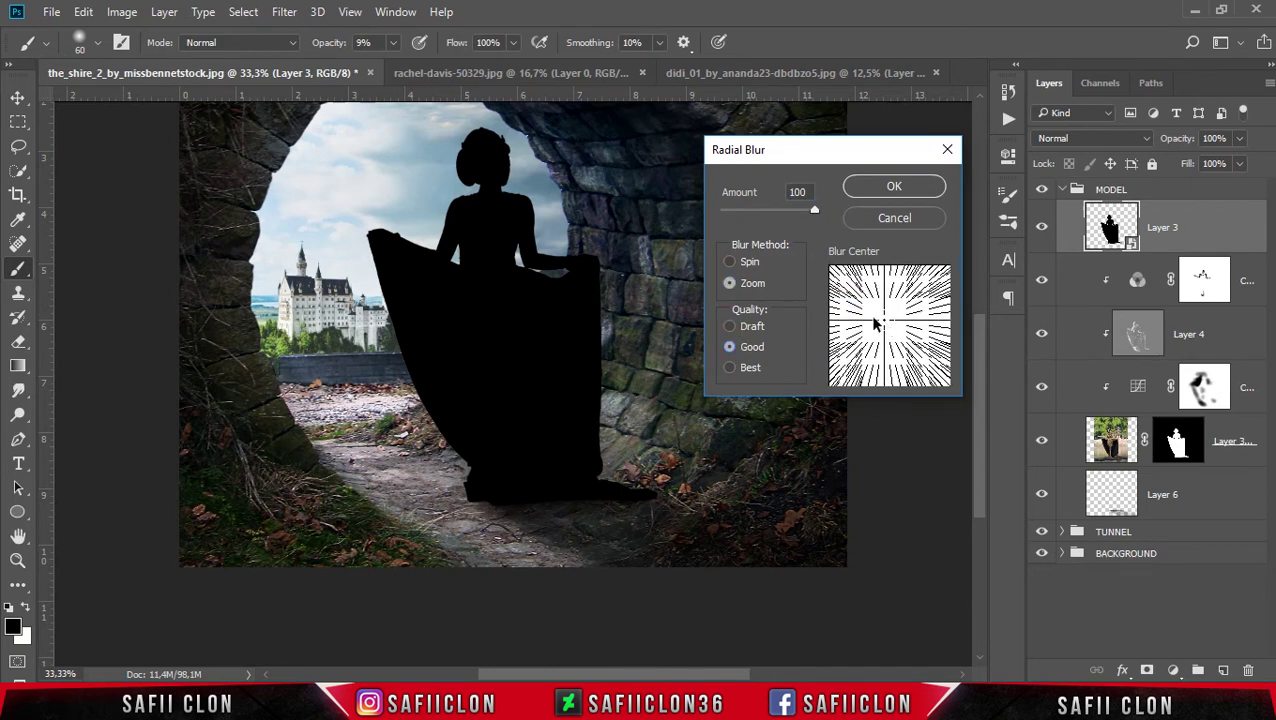
drag(885, 322, 828, 311)
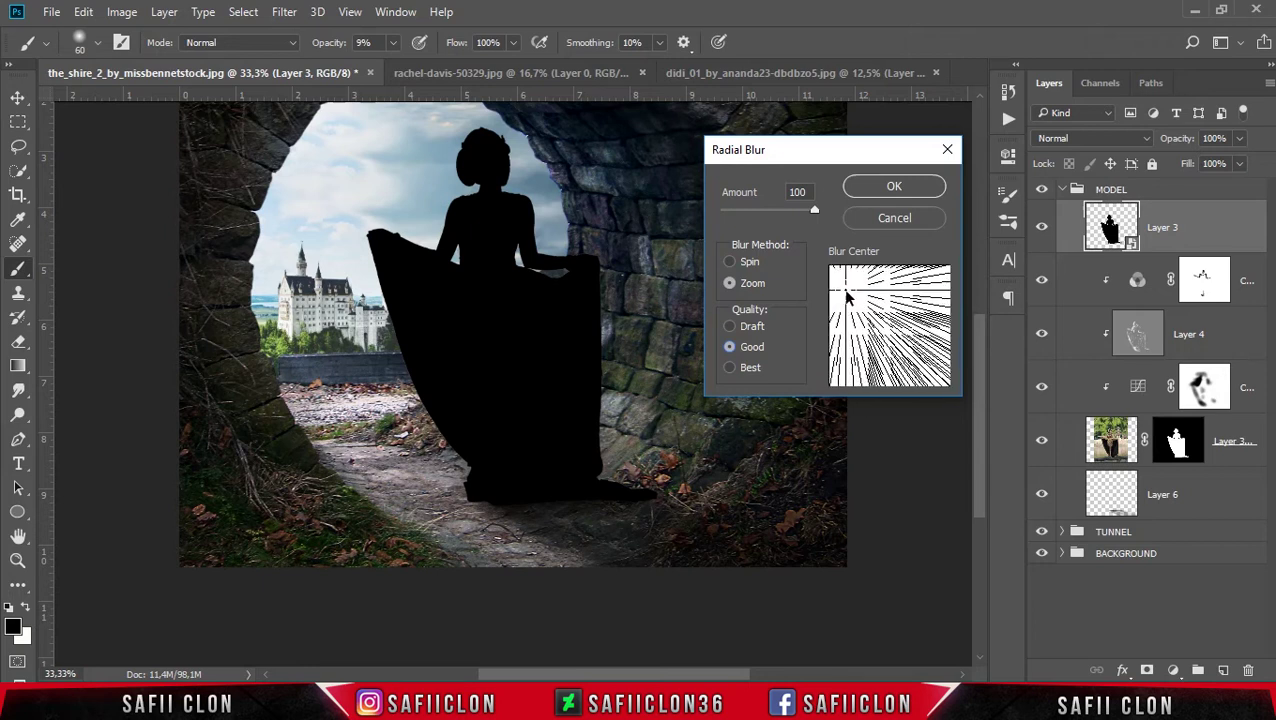
drag(828, 311, 828, 314)
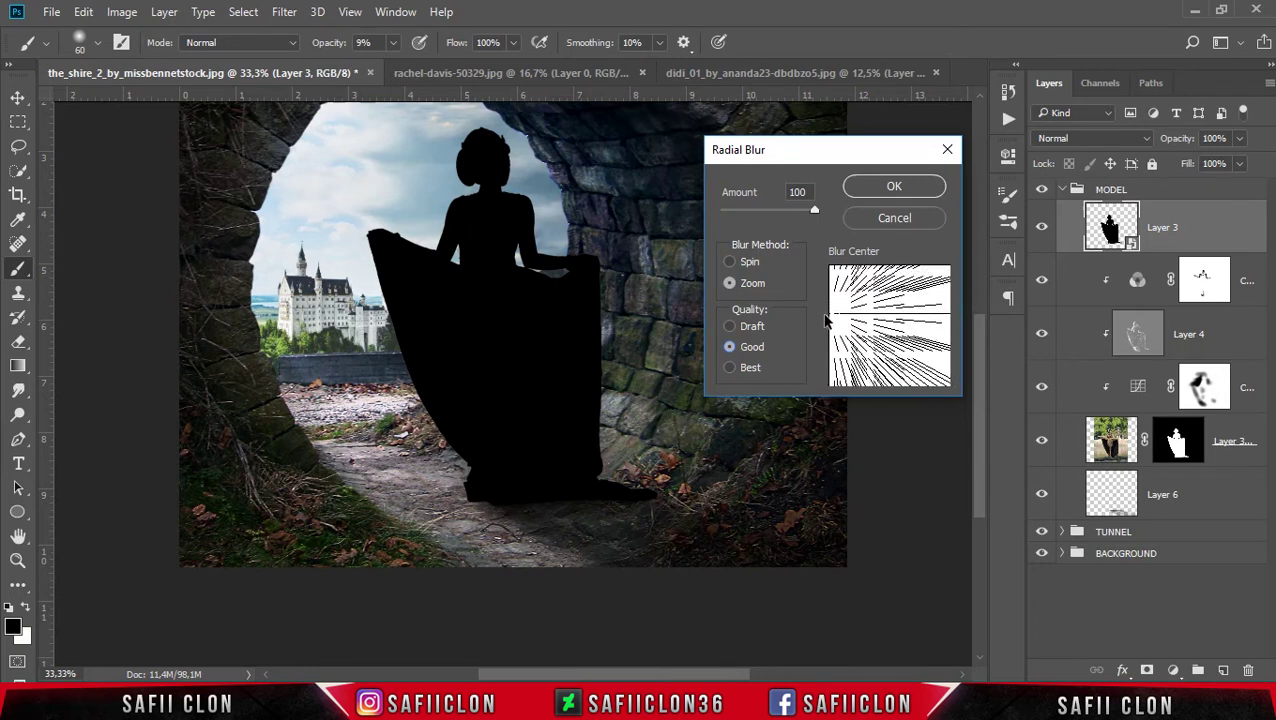
click(895, 189)
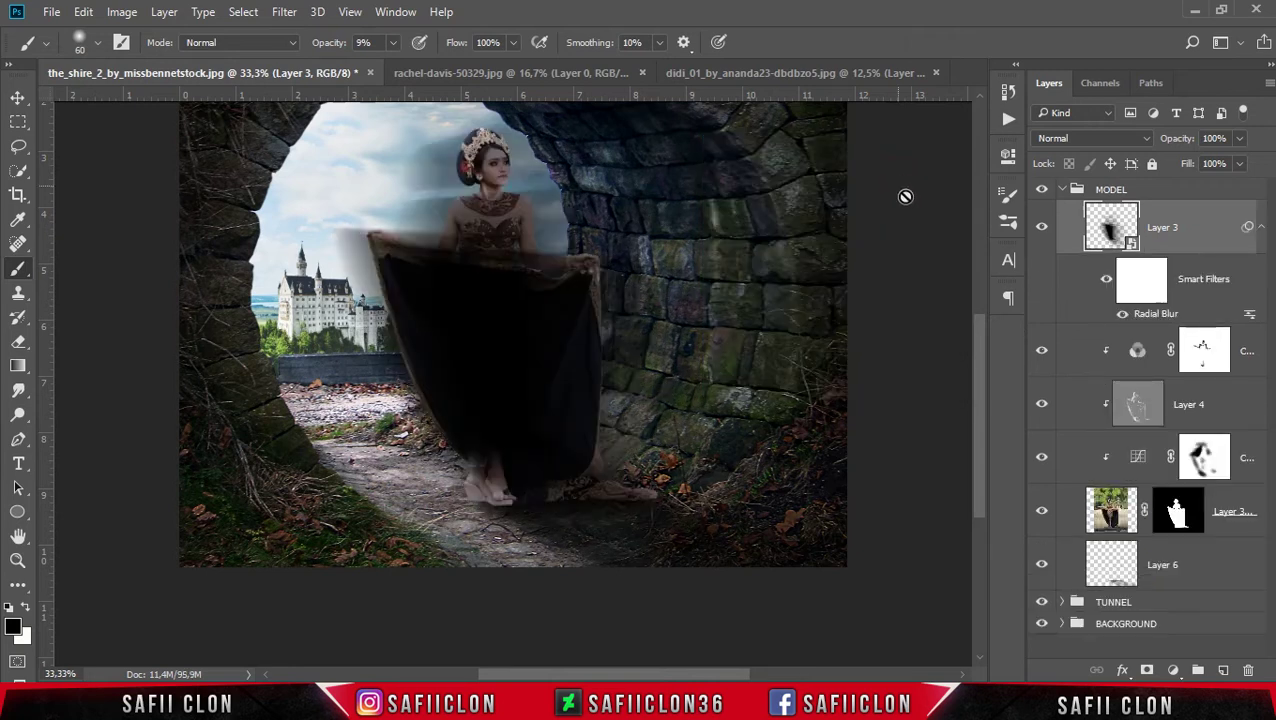
scroll(978, 338, up, 3)
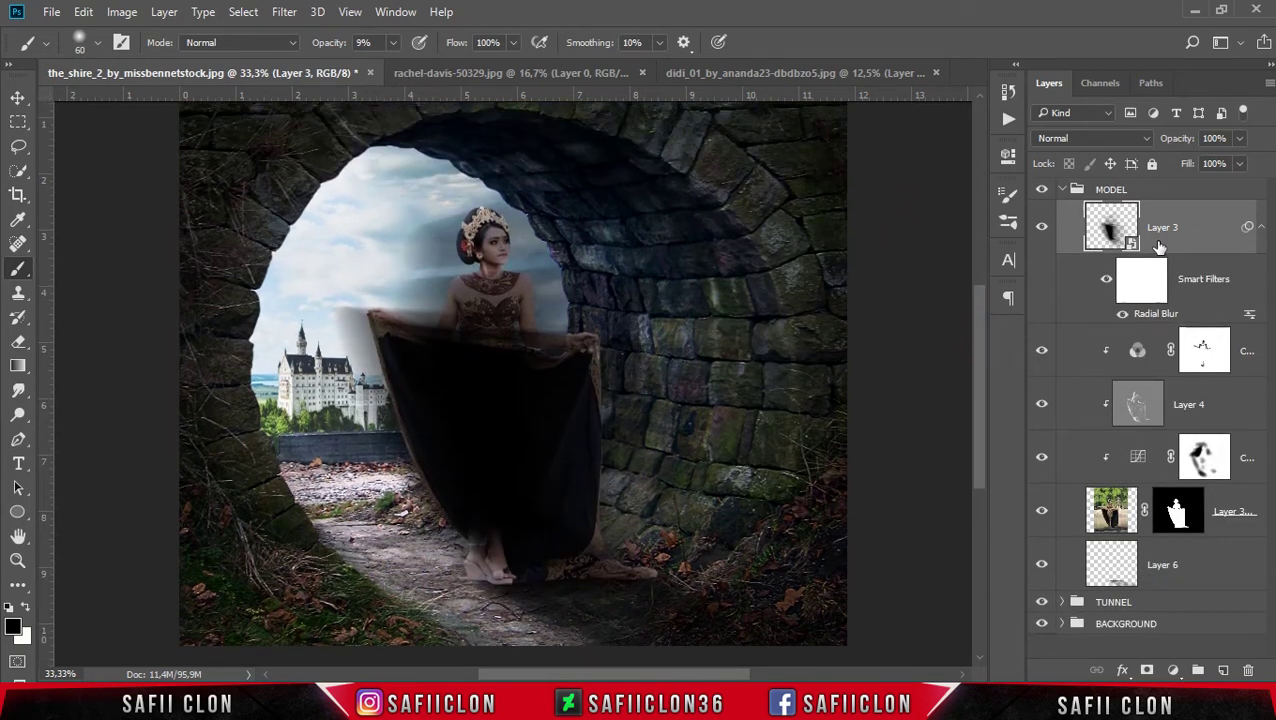
Add a white mask to the blurred silhouette layer and set up a size-86 soft brush at reduced opacity.
click(1180, 228)
click(1147, 671)
click(1181, 230)
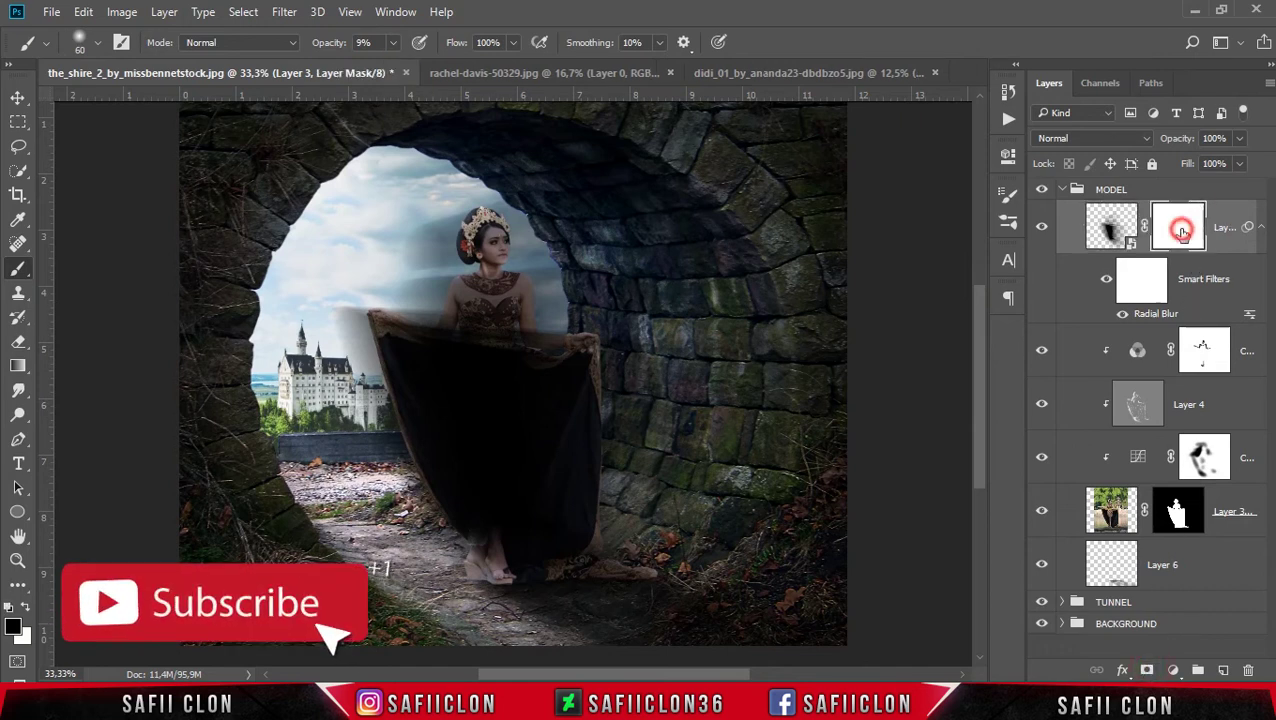
right_click(24, 270)
click(107, 268)
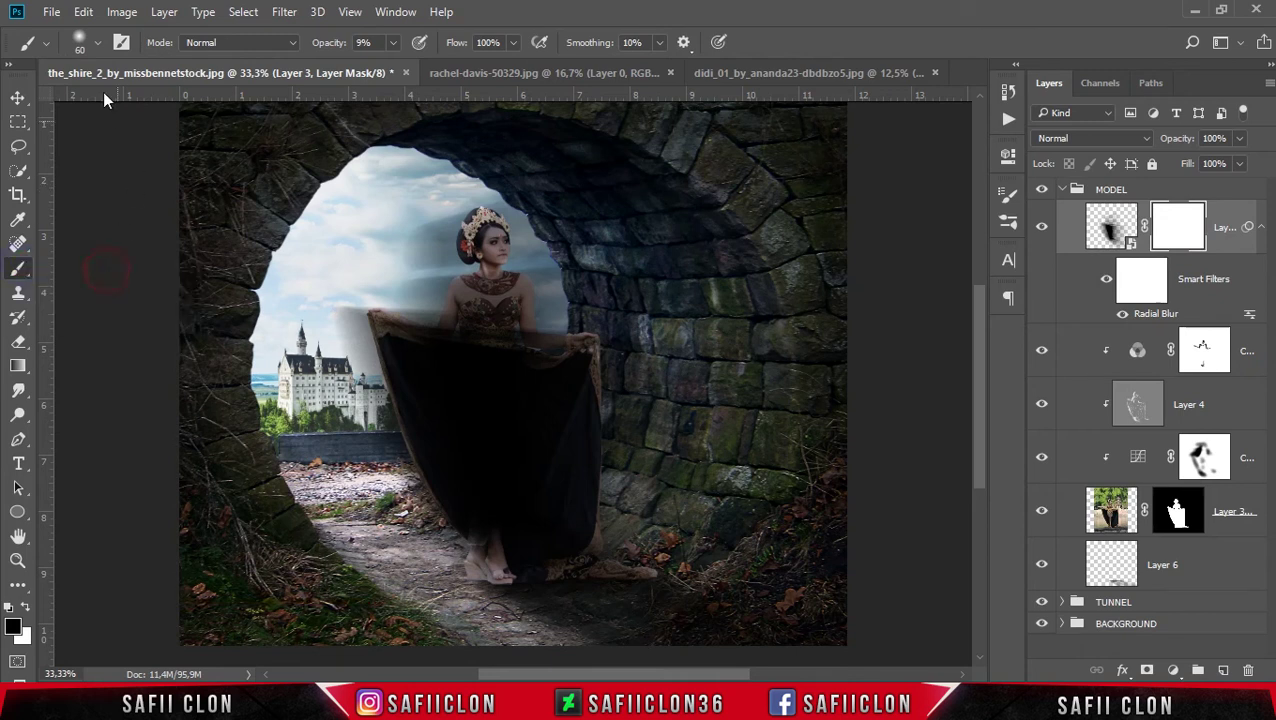
click(98, 45)
drag(143, 108, 152, 102)
click(393, 42)
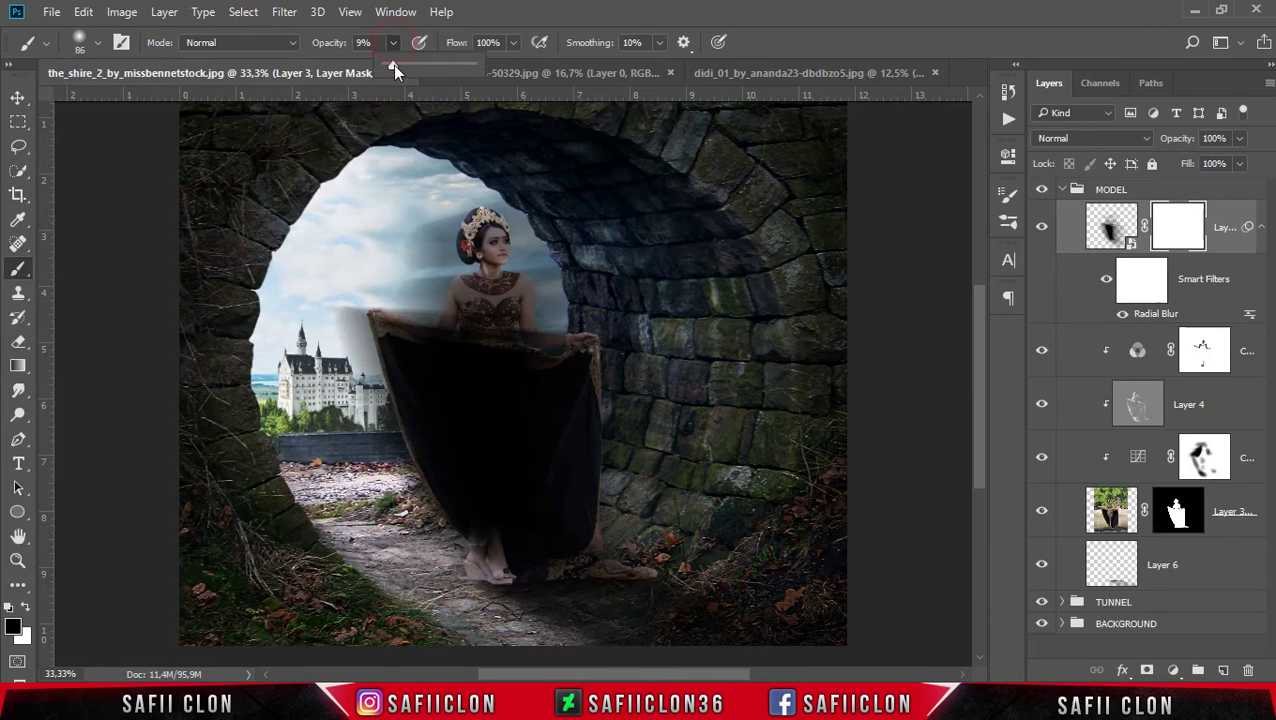
mouse_move(405, 64)
mouse_down()
mouse_move(446, 69)
mouse_move(428, 74)
mouse_up()
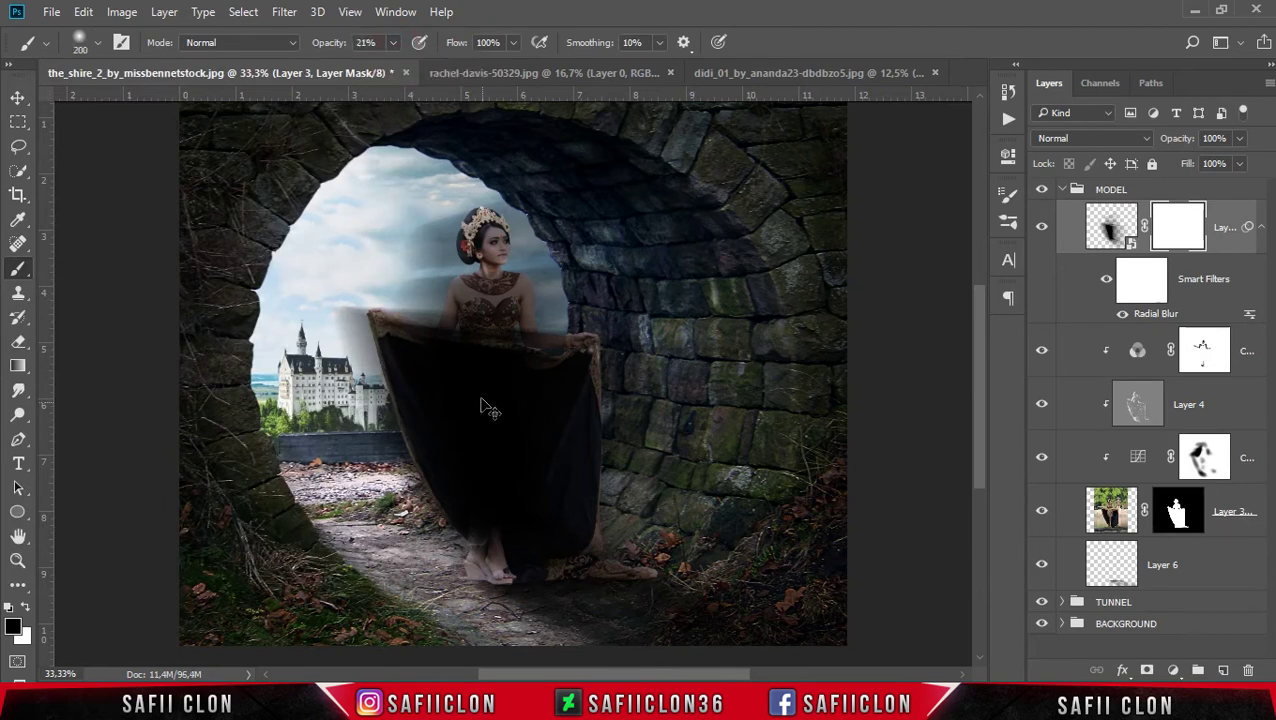
click(395, 44)
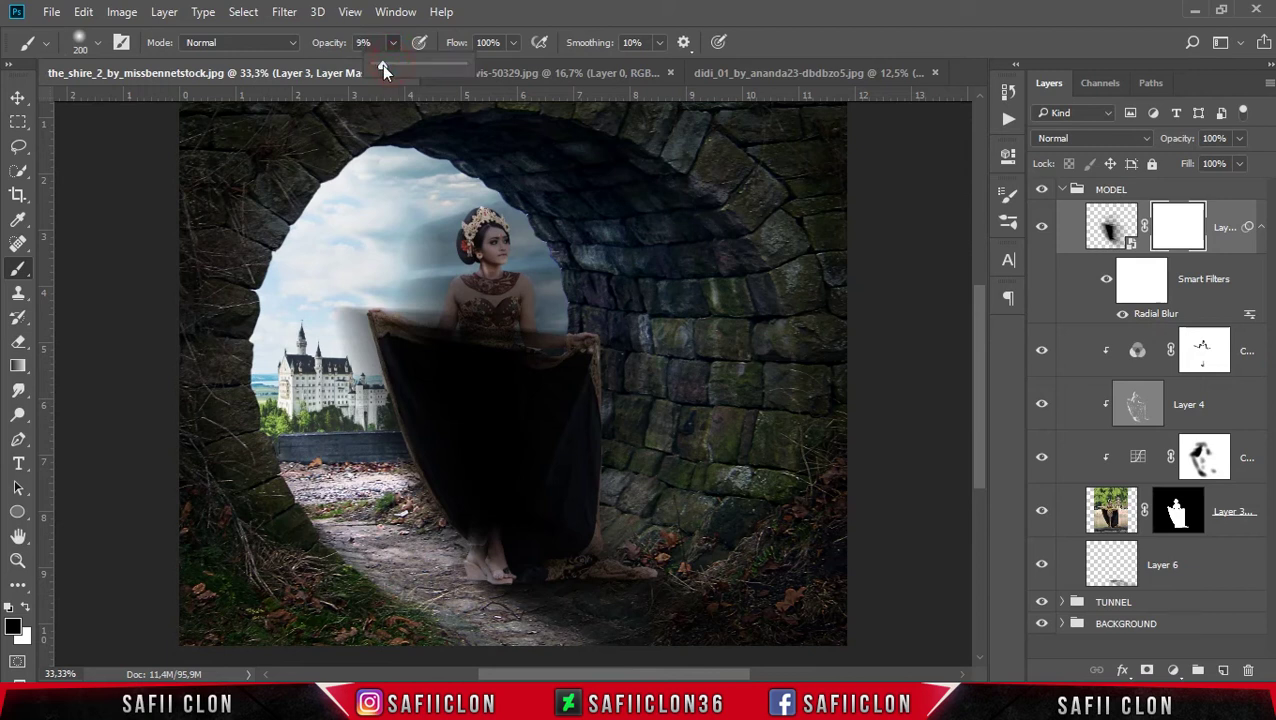
Paint the mask black over the dress around the hips, waist and left edge.
mouse_move(456, 401)
mouse_down()
mouse_move(496, 376)
mouse_move(514, 485)
mouse_move(478, 404)
mouse_move(543, 568)
mouse_up()
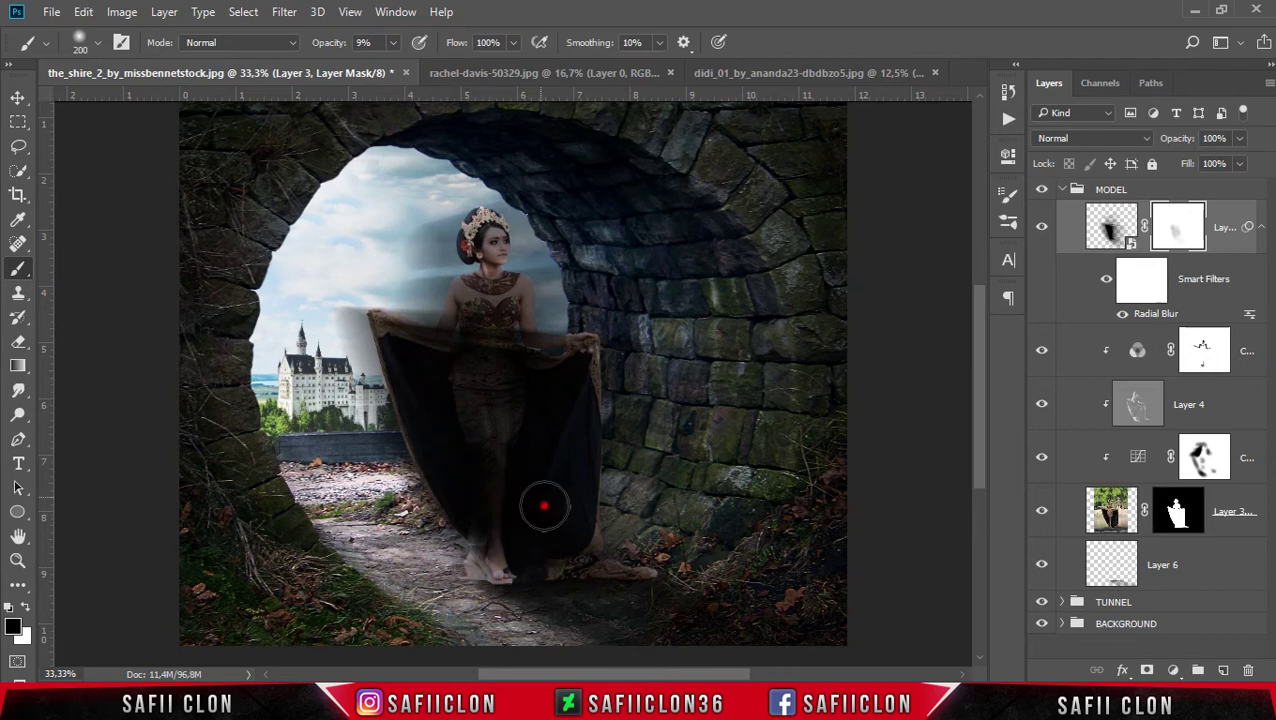
drag(543, 568, 484, 364)
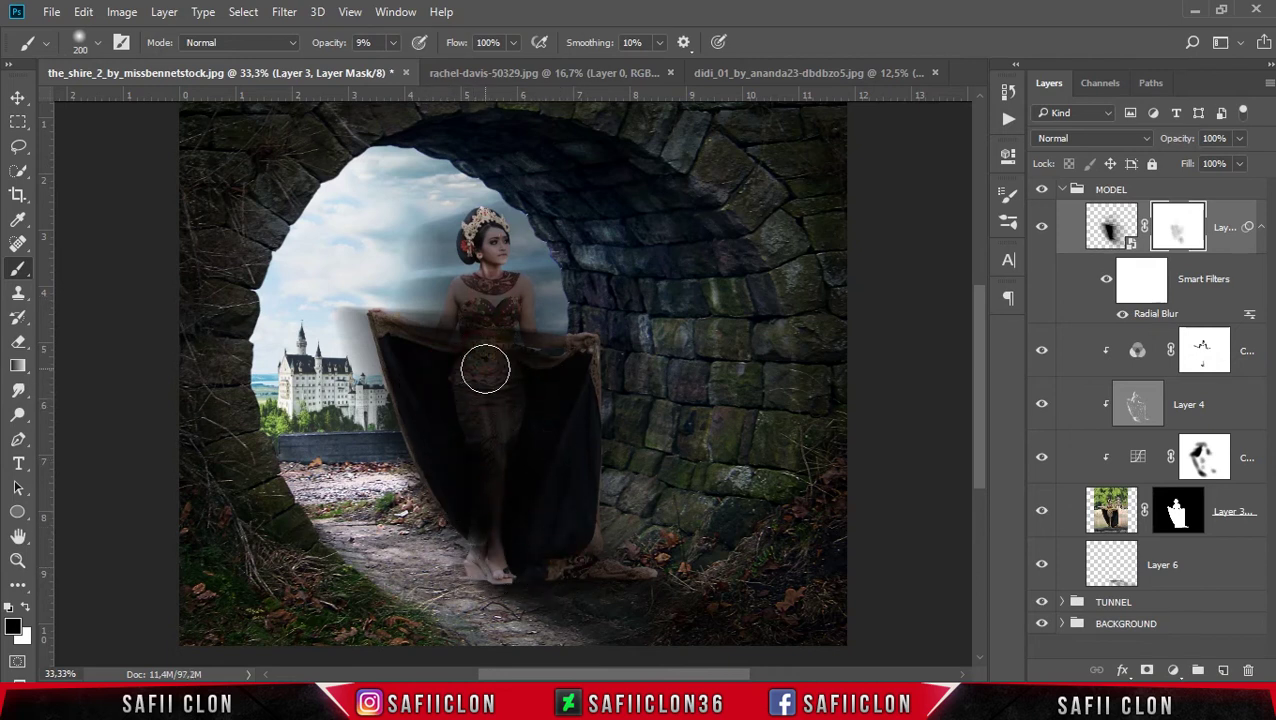
drag(393, 42, 495, 80)
key(ctrl+plus)
key(bracketleft)
key(bracketleft)
key(bracketleft)
drag(256, 327, 271, 356)
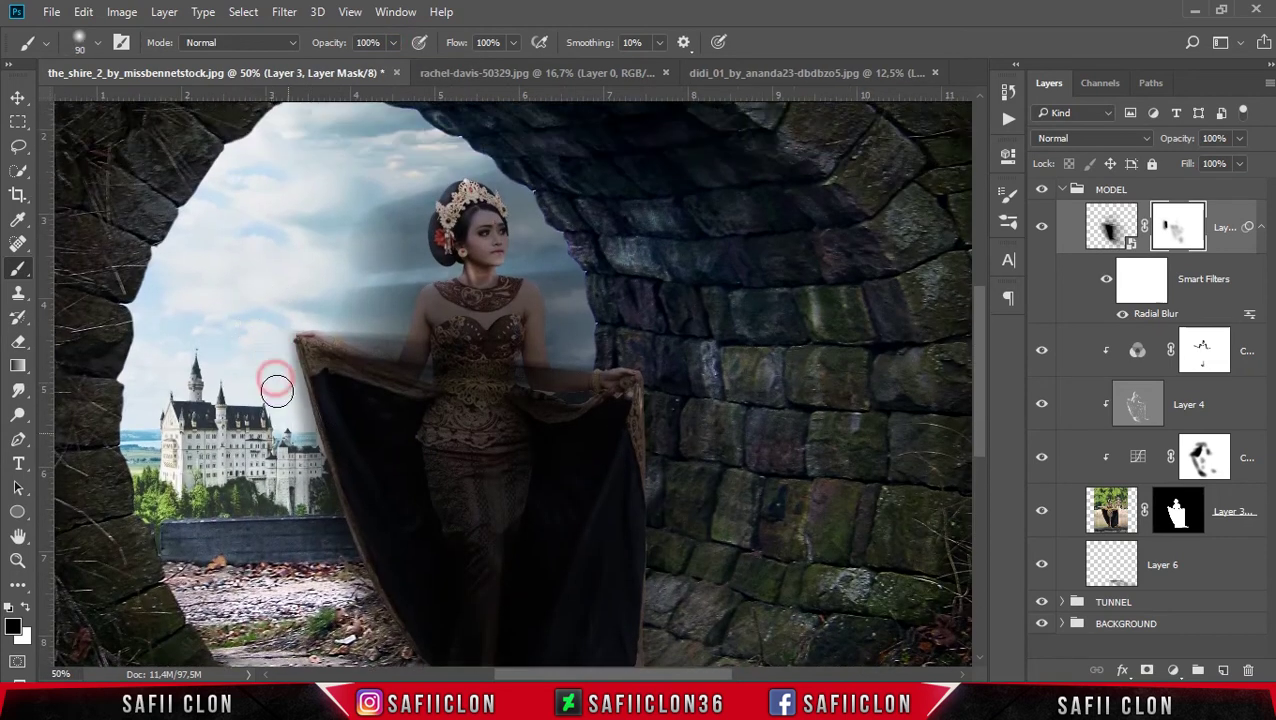
drag(280, 460, 345, 580)
scroll(310, 244, up, 3)
With a smaller brush, fade the hair edge down toward the neck on the mask.
key(bracketright)
key(bracketright)
key(bracketright)
key(bracketleft)
key(bracketleft)
key(bracketleft)
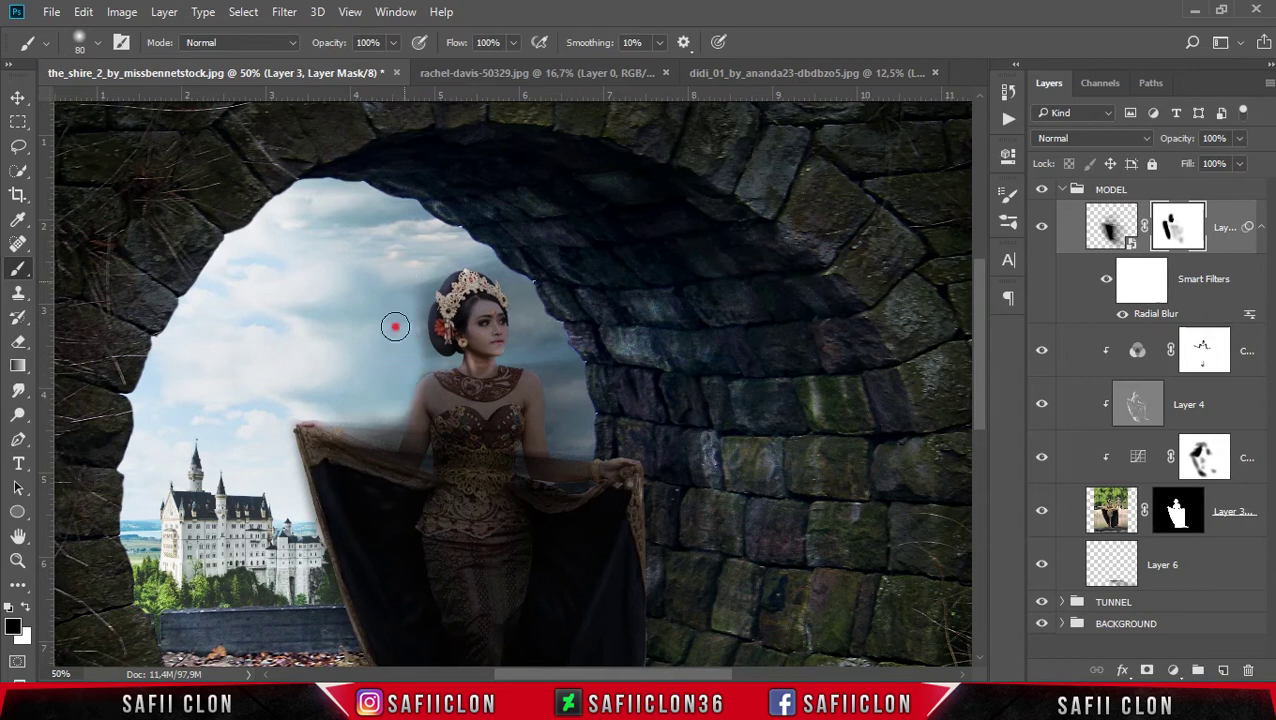
key(bracketleft)
key(bracketleft)
key(bracketleft)
click(429, 357)
drag(457, 359, 414, 372)
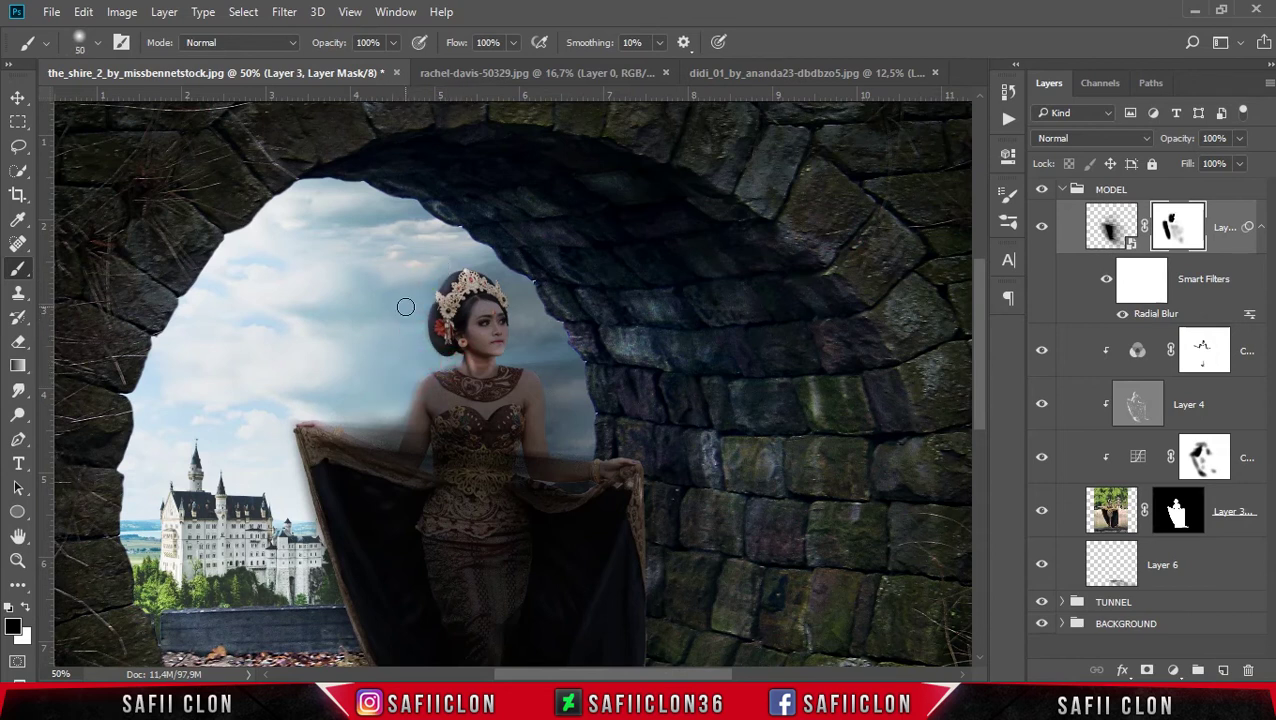
scroll(405, 306, down, 3)
Lower the brush strength to 13%, enlarge the brush slightly, and bring up the layer opacity control.
key(1)
key(3)
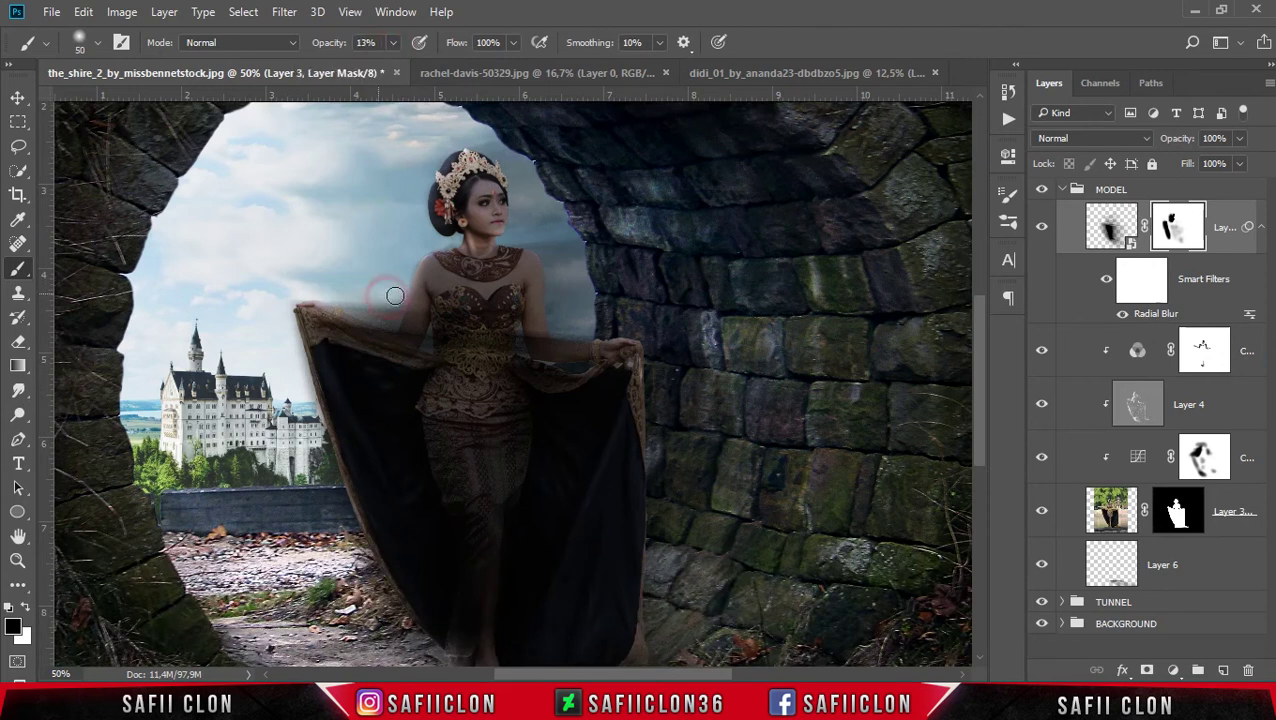
scroll(398, 296, down, 2)
scroll(450, 293, down, 3)
key(bracketright)
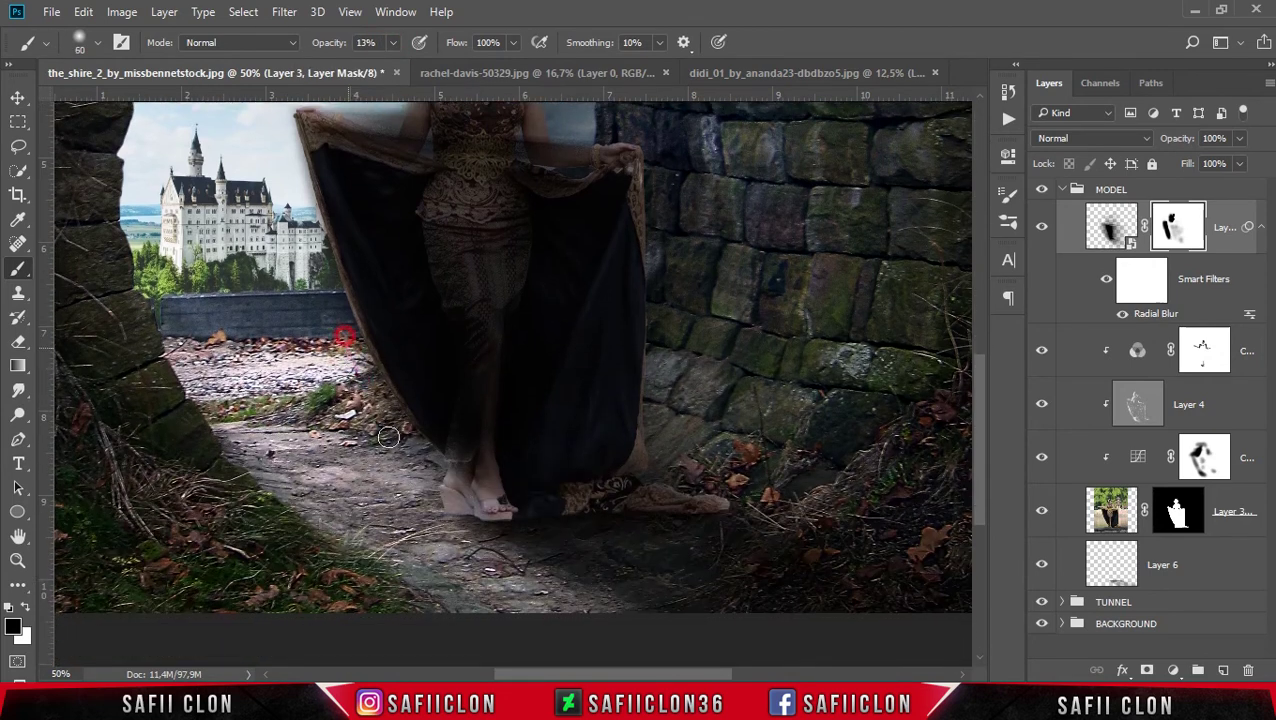
scroll(700, 410, up, 4)
scroll(808, 362, up, 2)
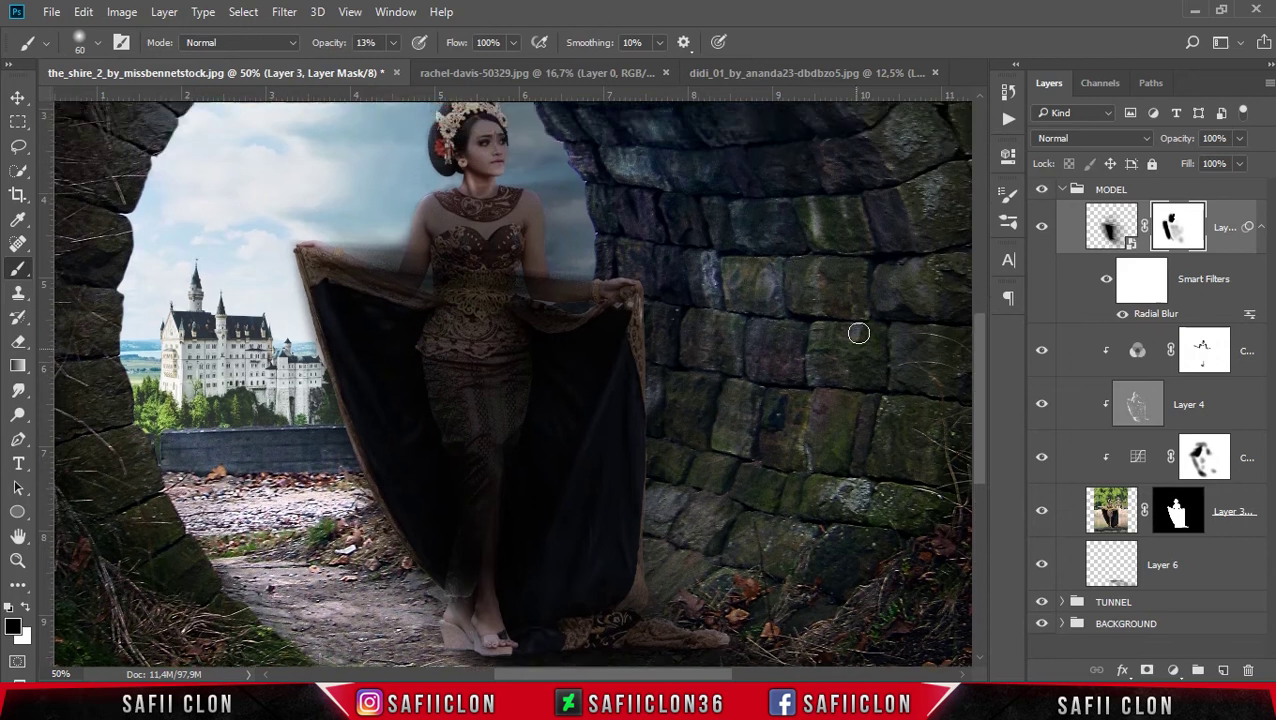
scroll(854, 333, up, 1)
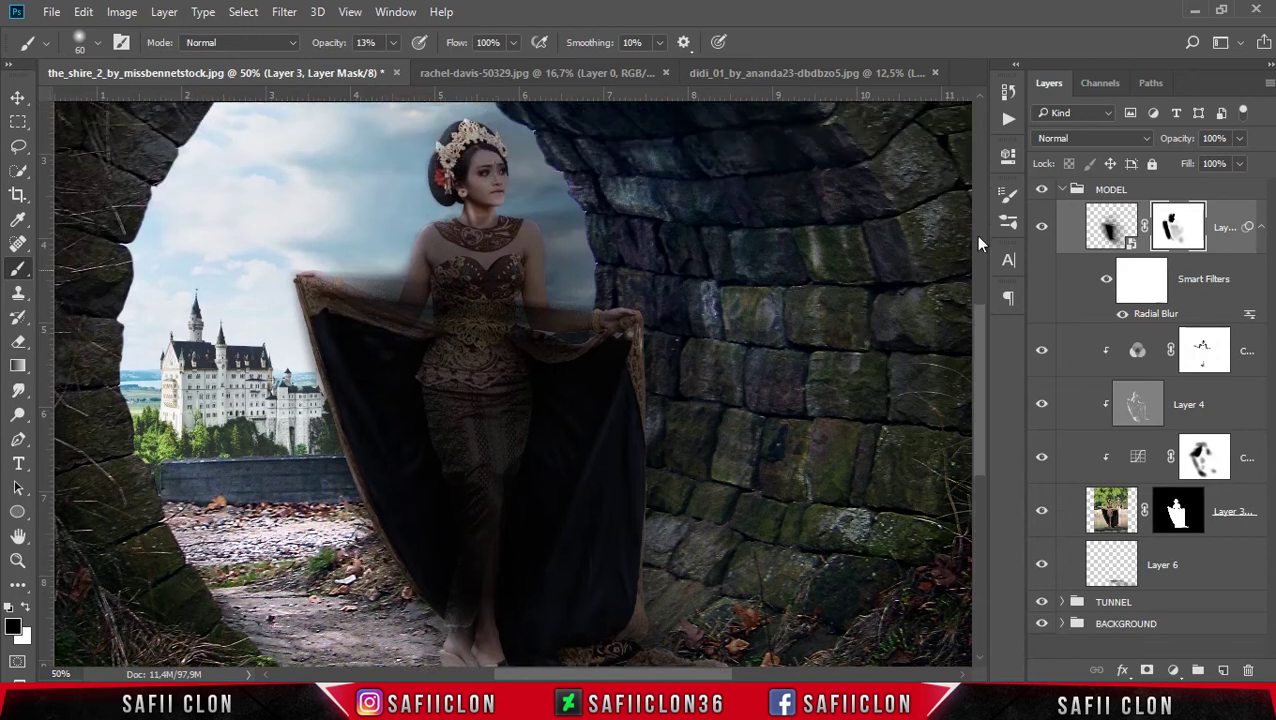
click(1240, 140)
Lower the model layer's opacity to 68% and set a 100 px brush at 10% strength.
drag(1226, 165, 1209, 168)
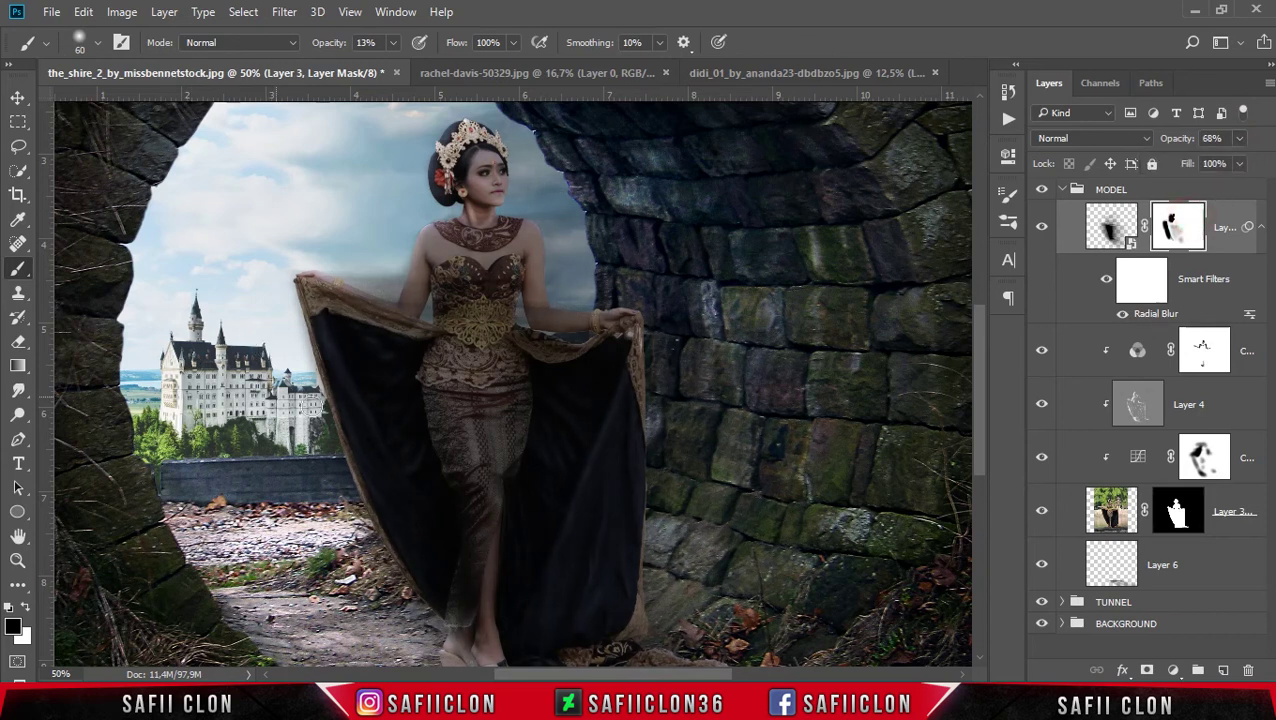
key(bracketright)
key(bracketright)
key(bracketright)
click(395, 43)
drag(390, 68, 392, 68)
Paint faint mask strokes over the body, face, chest, right arm, left cape and lower dress.
drag(441, 432, 515, 465)
drag(462, 576, 460, 479)
drag(402, 439, 487, 555)
click(530, 361)
key(bracketleft)
mouse_move(474, 213)
mouse_down()
mouse_move(527, 242)
mouse_move(561, 321)
mouse_up()
drag(506, 283, 456, 282)
key(bracketright)
key(bracketright)
key(bracketright)
click(577, 370)
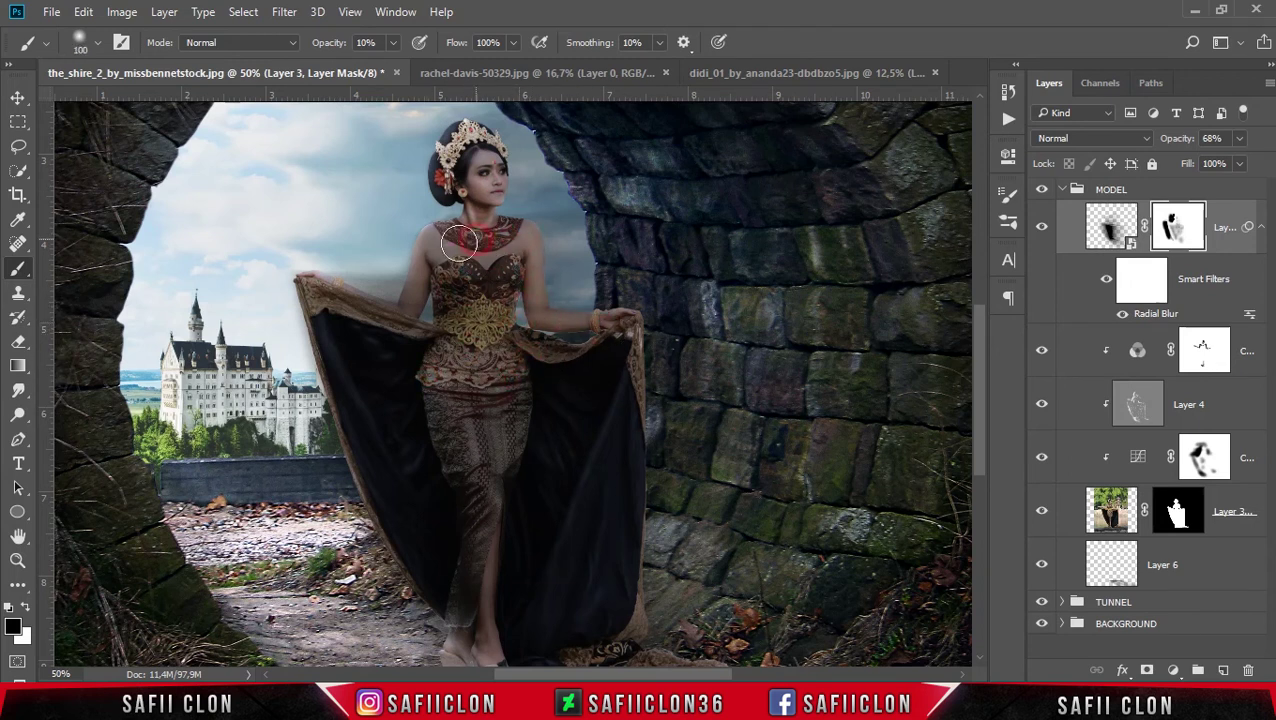
drag(362, 333, 382, 365)
mouse_move(548, 523)
mouse_down()
mouse_move(530, 609)
mouse_move(578, 571)
mouse_up()
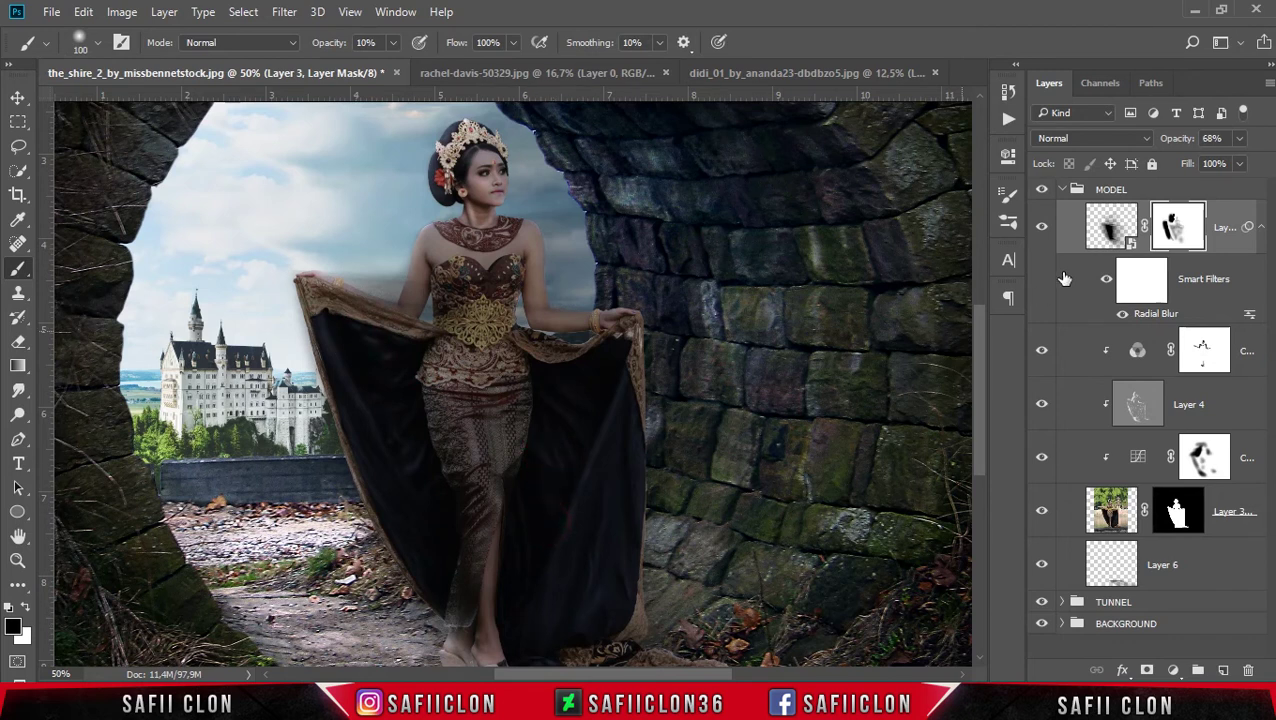
Compare with the layer hidden, then reduce the model layer's fill to 64%.
click(1043, 227)
click(1043, 227)
click(1234, 234)
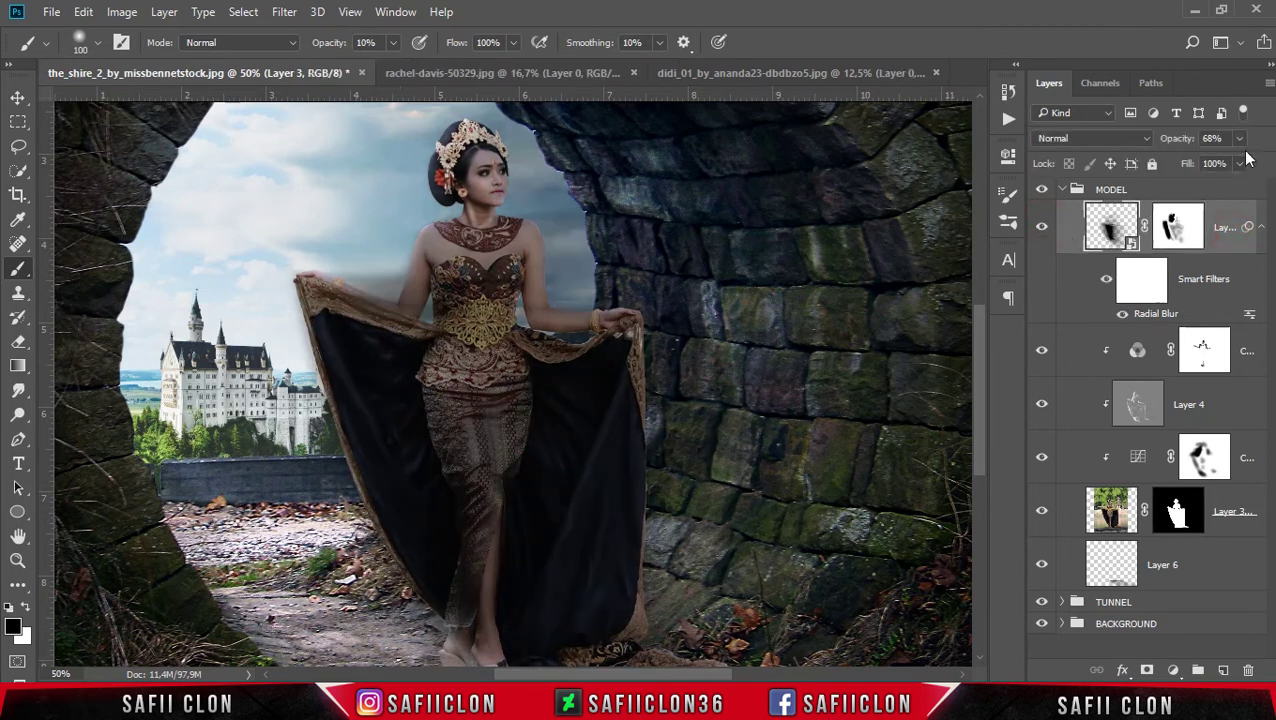
click(1240, 163)
drag(1237, 190, 1212, 193)
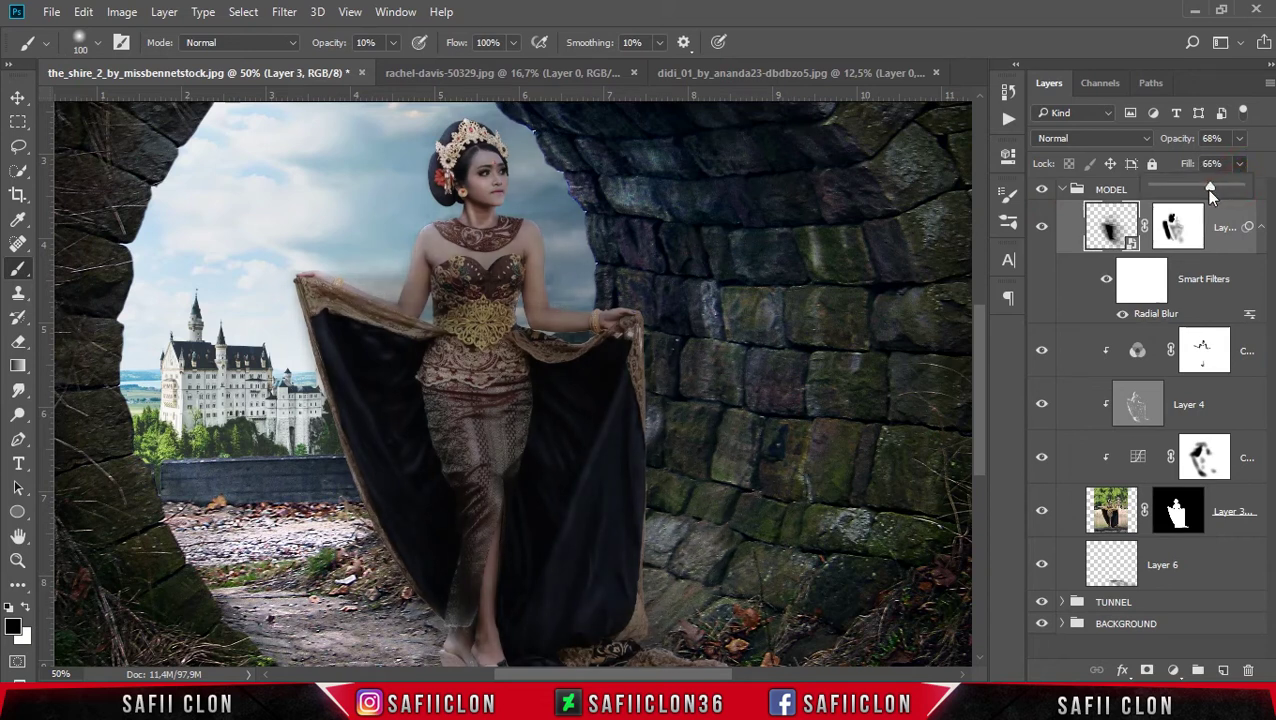
click(1260, 166)
Zoom out to the whole image and enlarge the mask brush to 400.
key(ctrl+minus)
key(ctrl+minus)
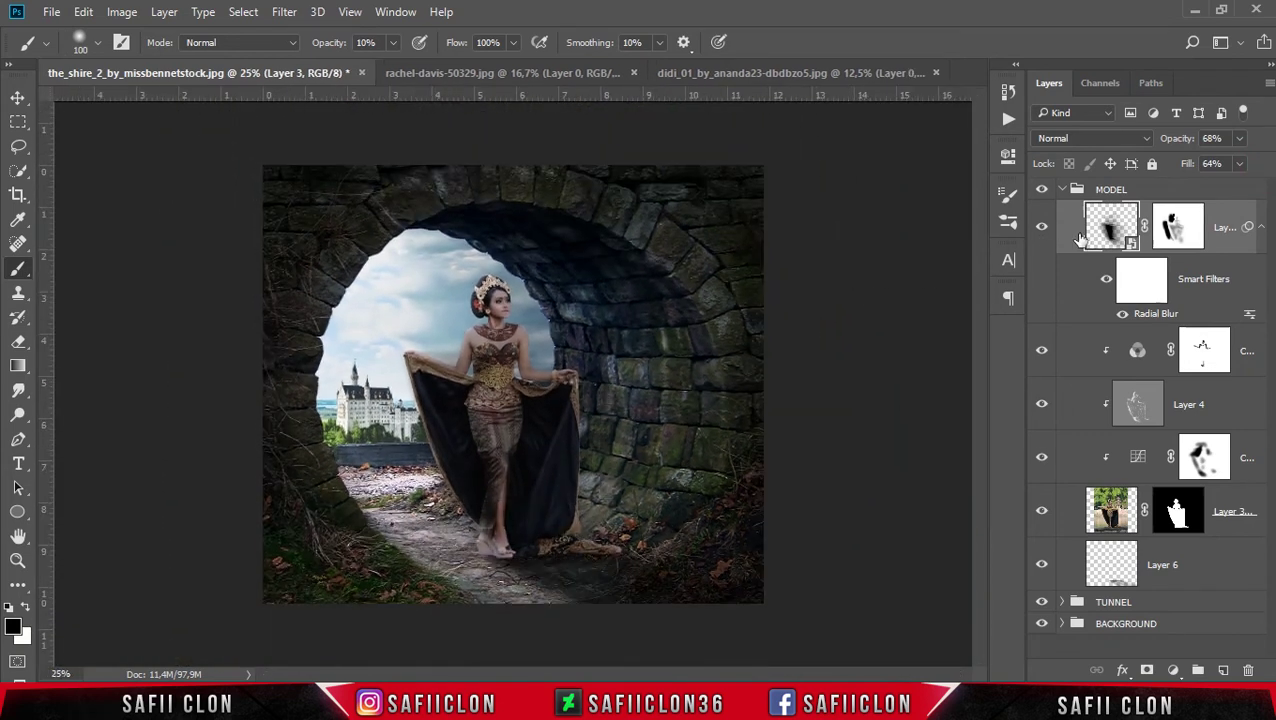
click(1198, 222)
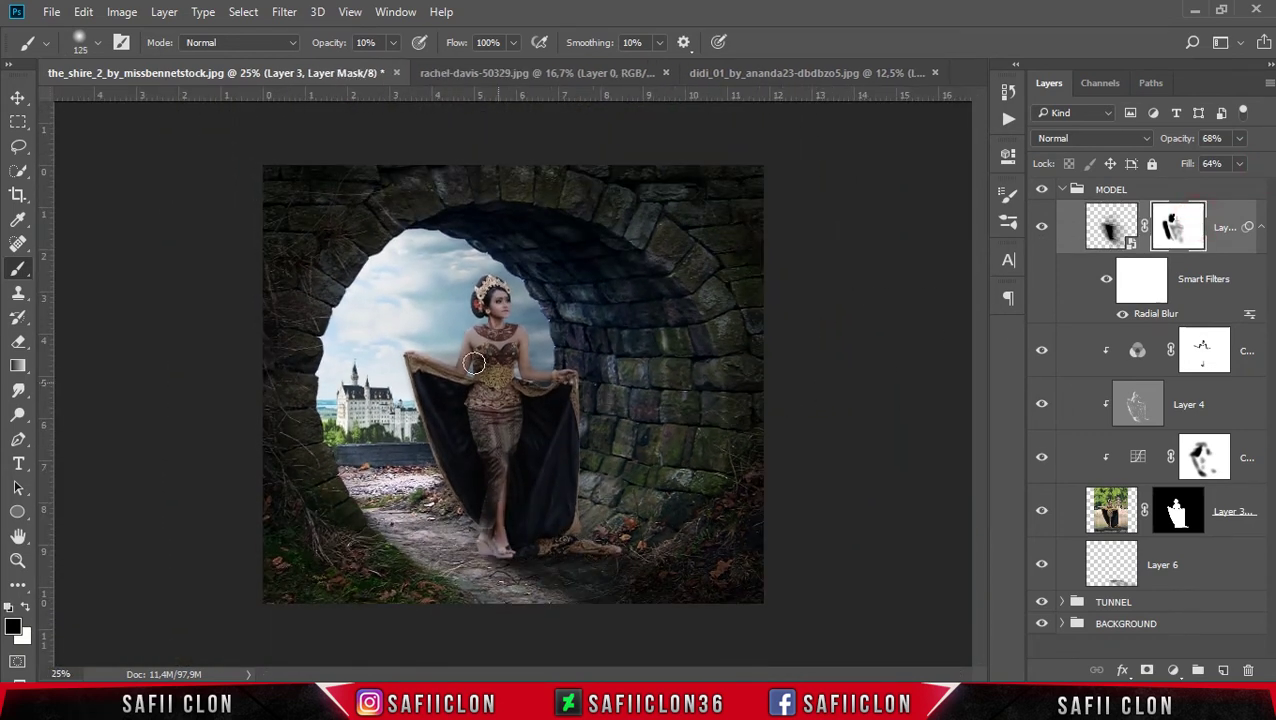
key(bracketright)
key(bracketright)
key(bracketright)
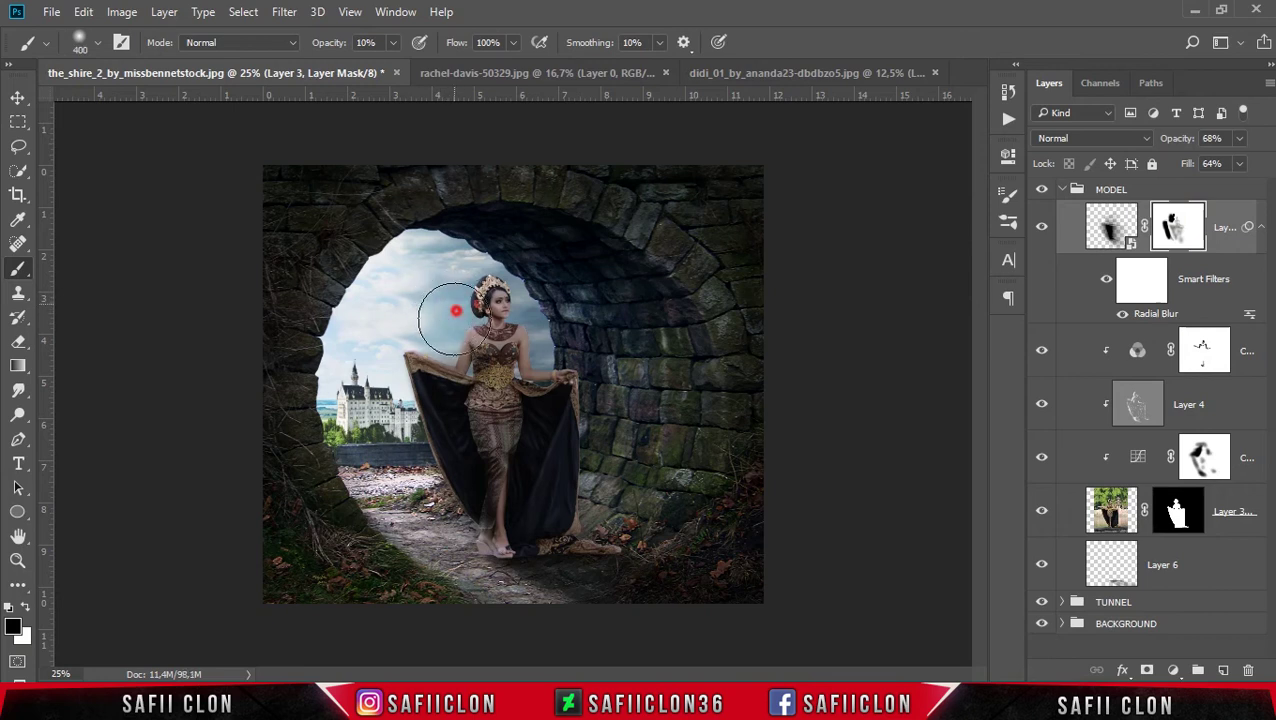
click(1222, 250)
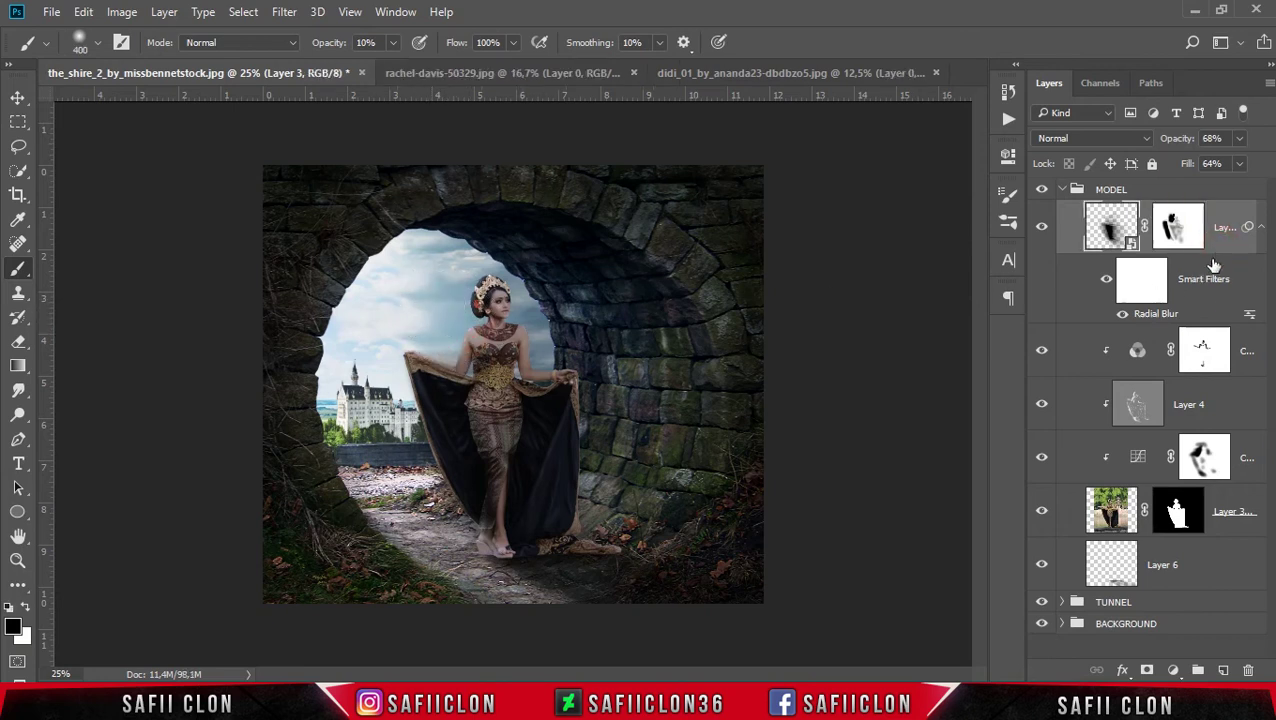
Create Layer 7 above the Channel Mixer and clip it to the layer below.
click(1134, 352)
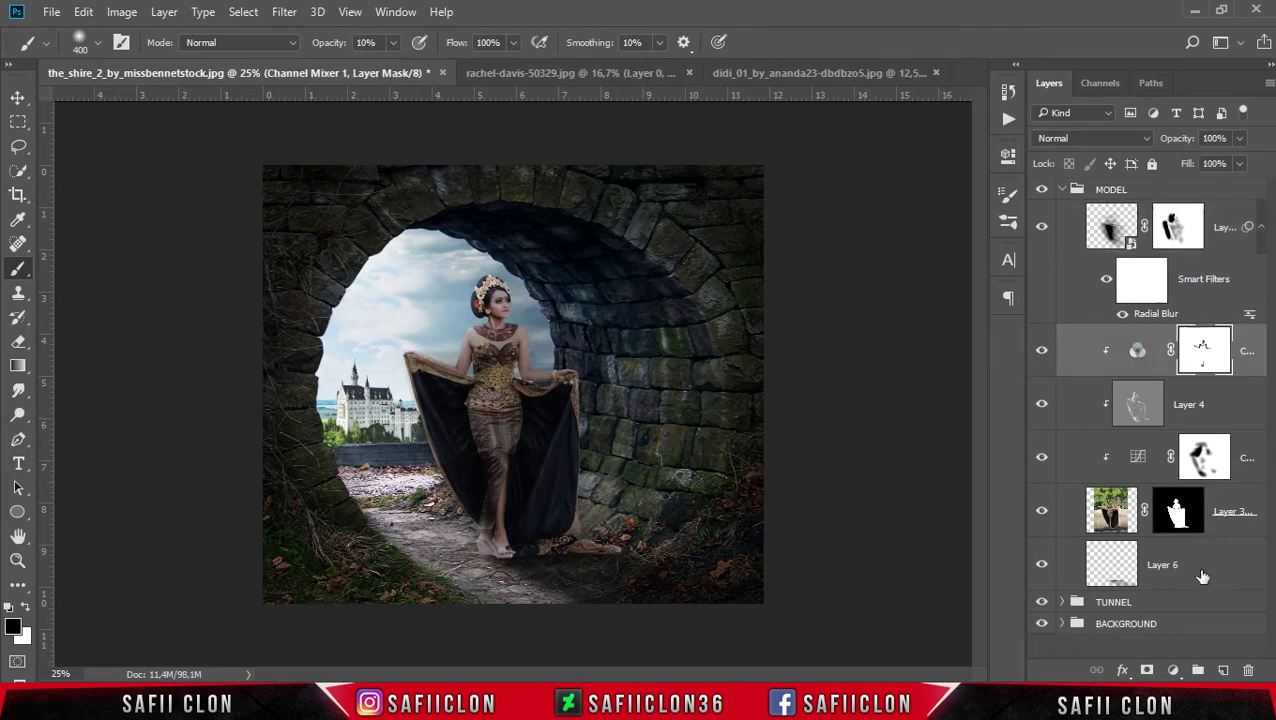
click(1224, 670)
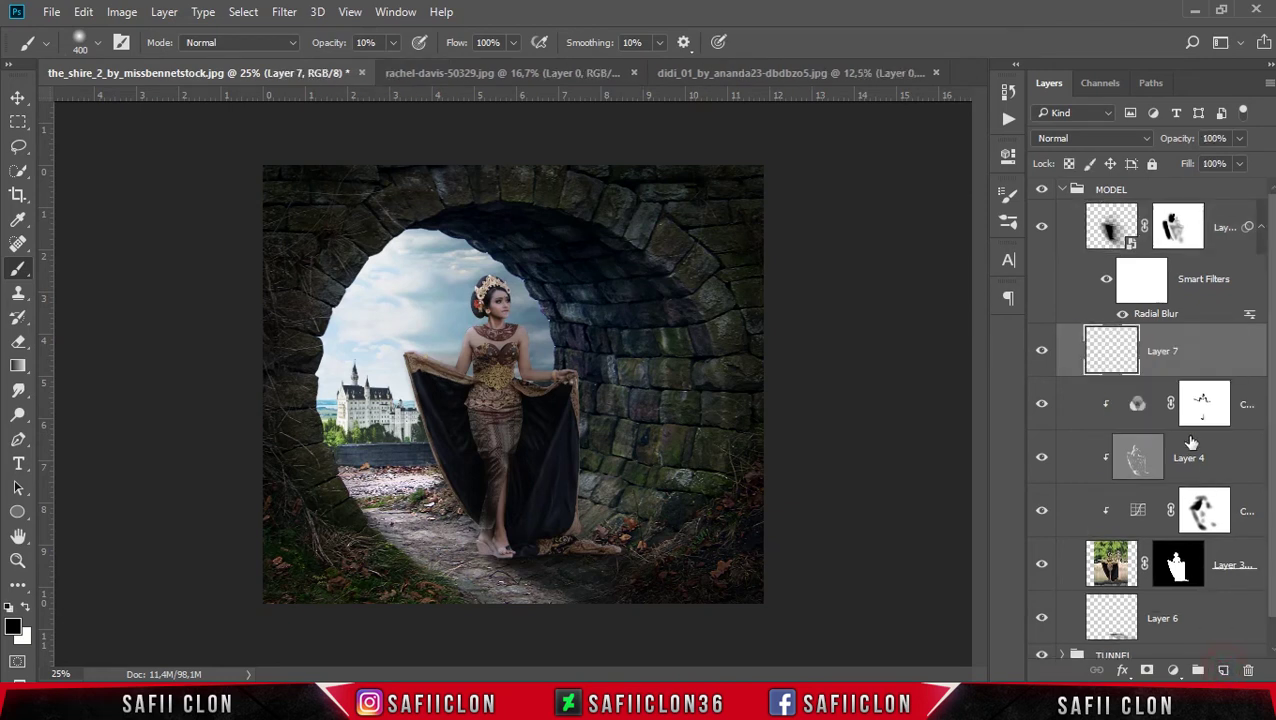
right_click(1213, 357)
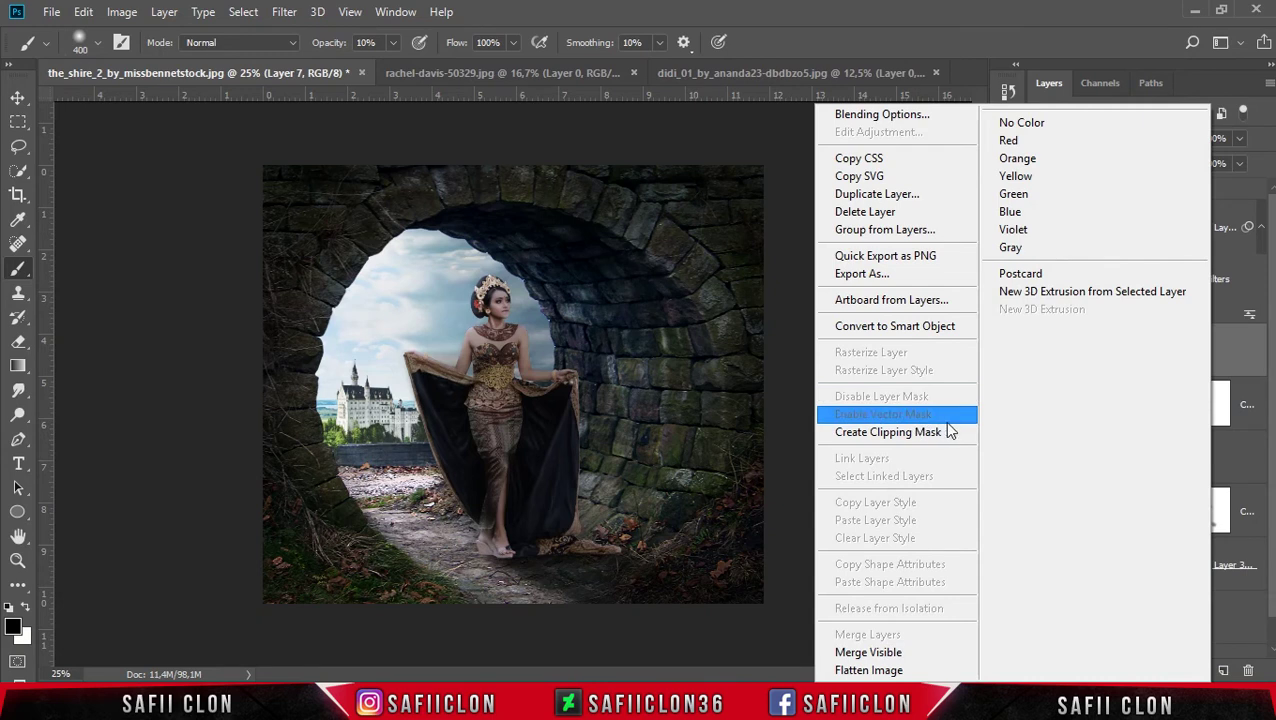
click(936, 434)
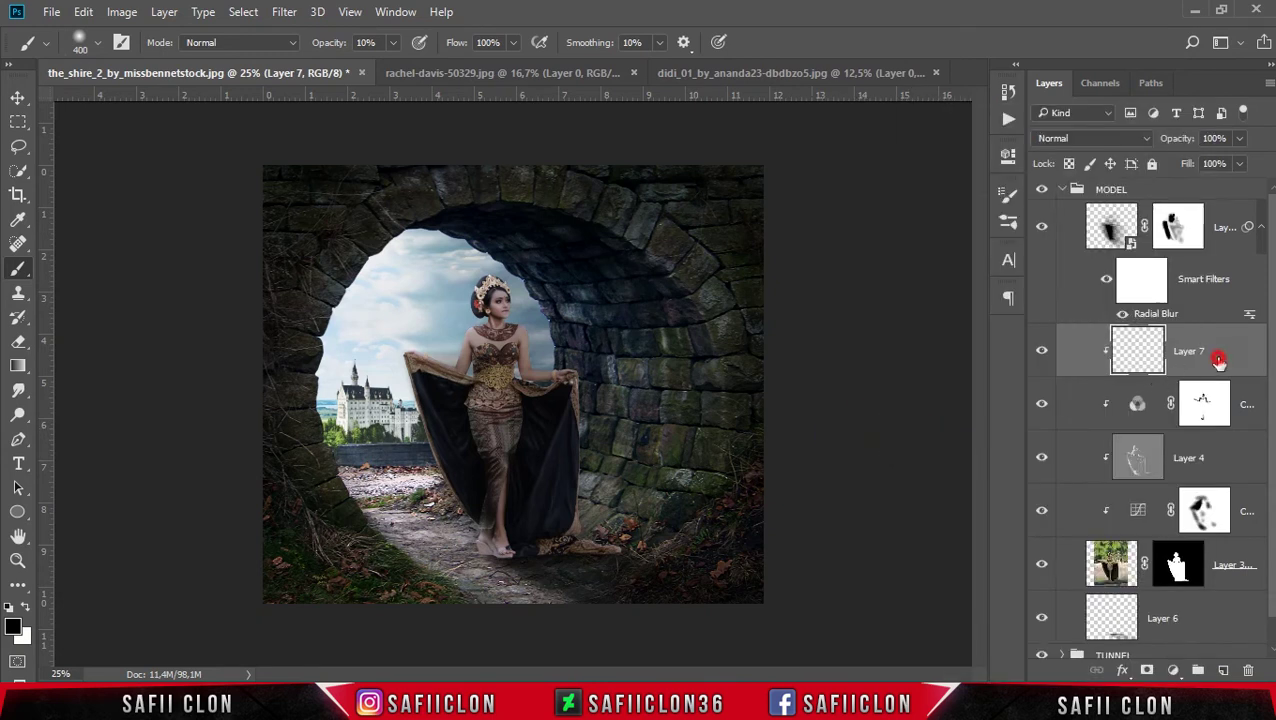
Paint faint white haze with a 600 px brush along the arch's left edge and path.
click(26, 608)
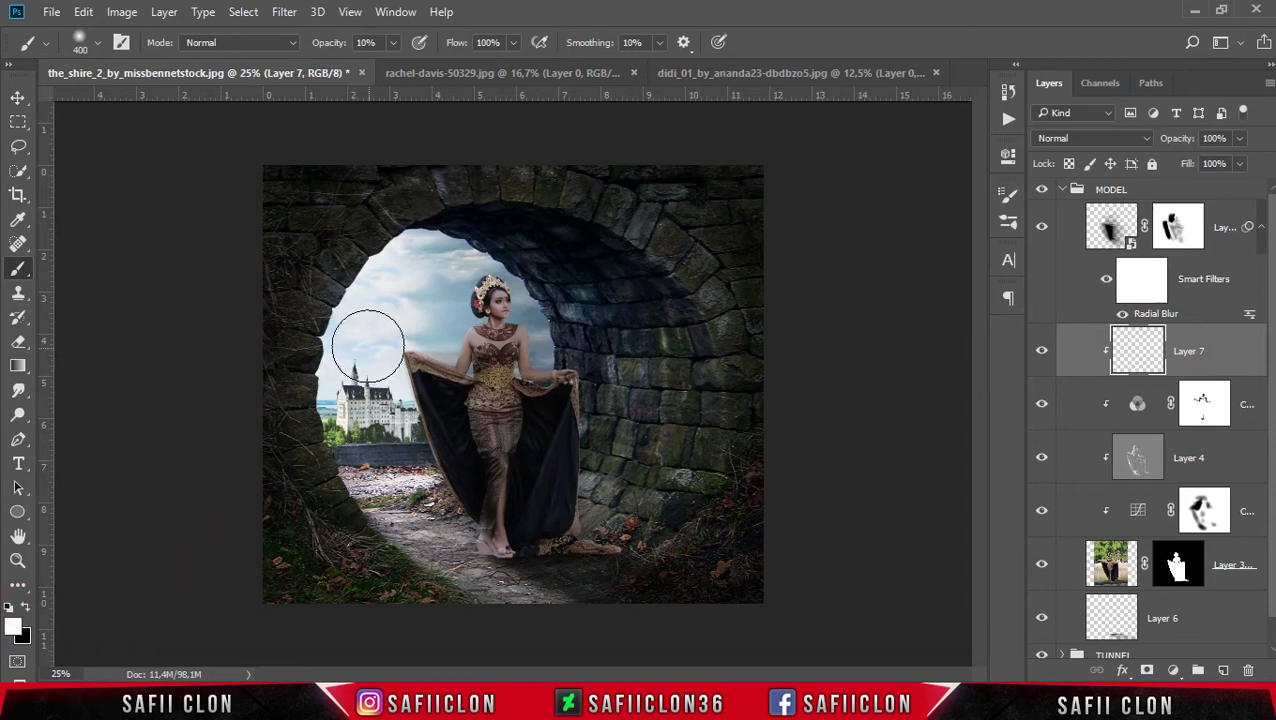
right_click(18, 268)
click(73, 272)
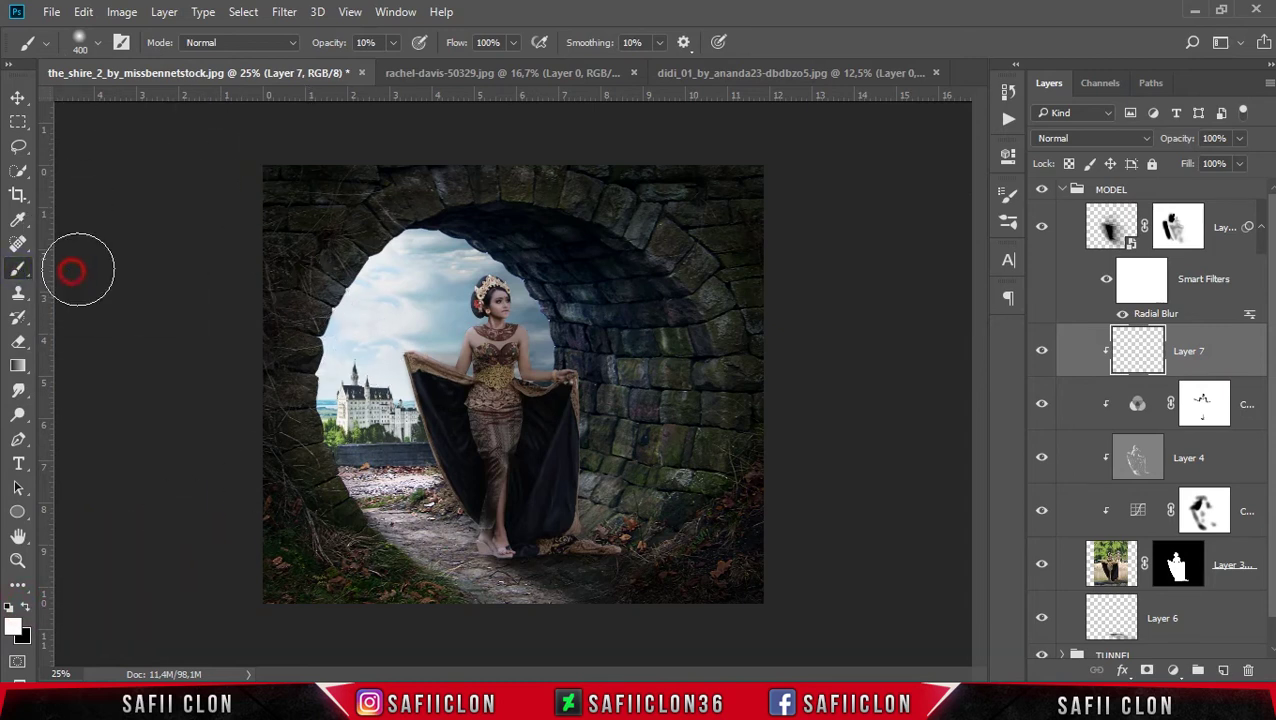
key(bracketright)
key(bracketright)
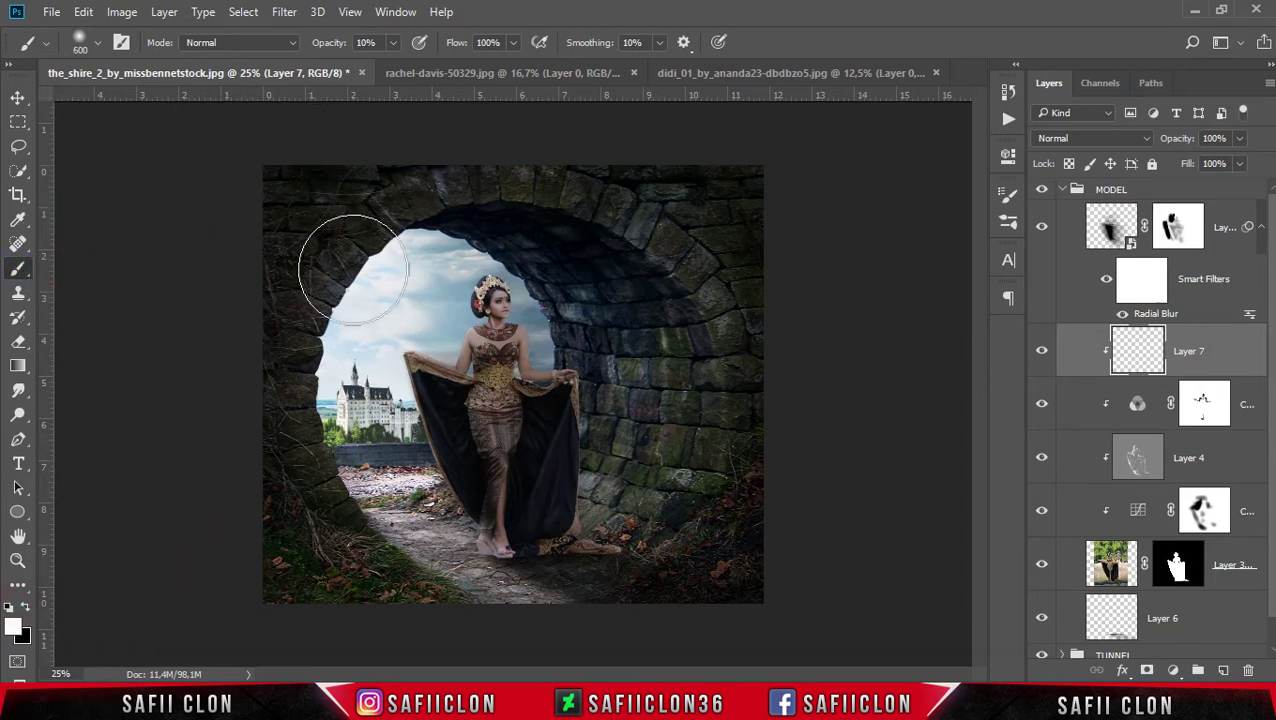
mouse_move(352, 270)
mouse_down()
mouse_move(345, 410)
mouse_move(400, 545)
mouse_up()
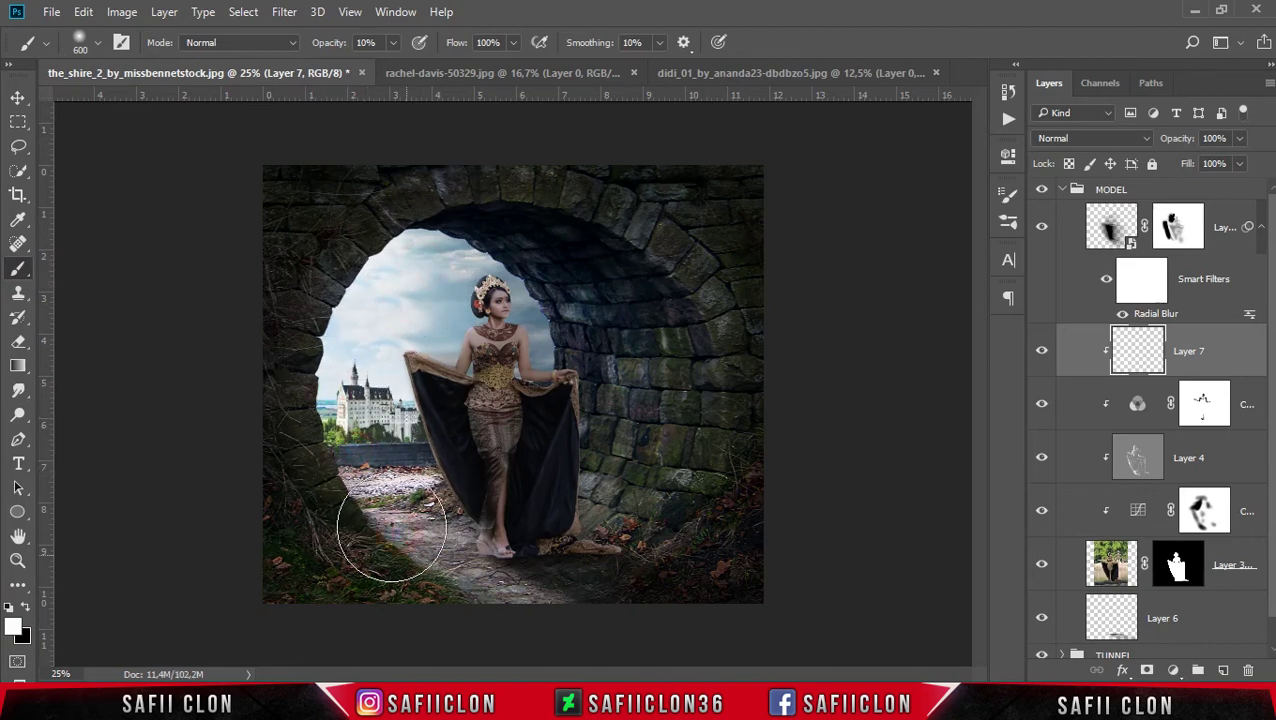
drag(400, 545, 563, 300)
key(ctrl+z)
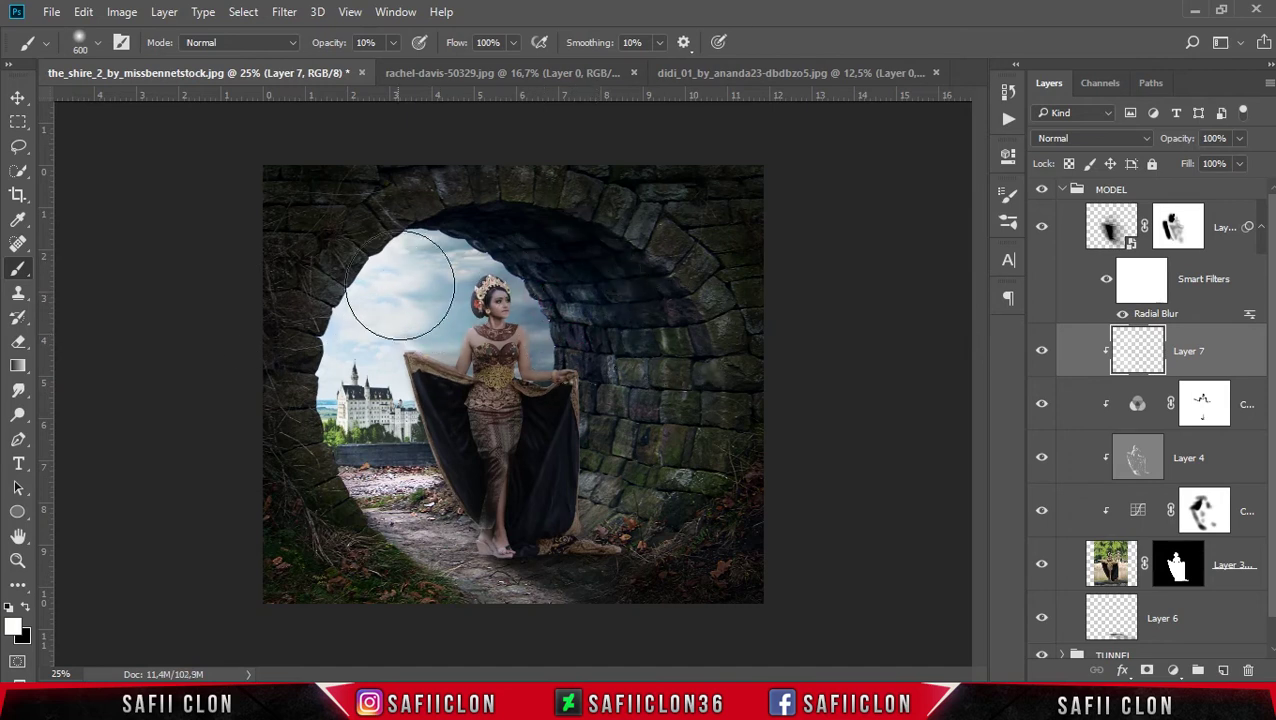
drag(400, 275, 312, 293)
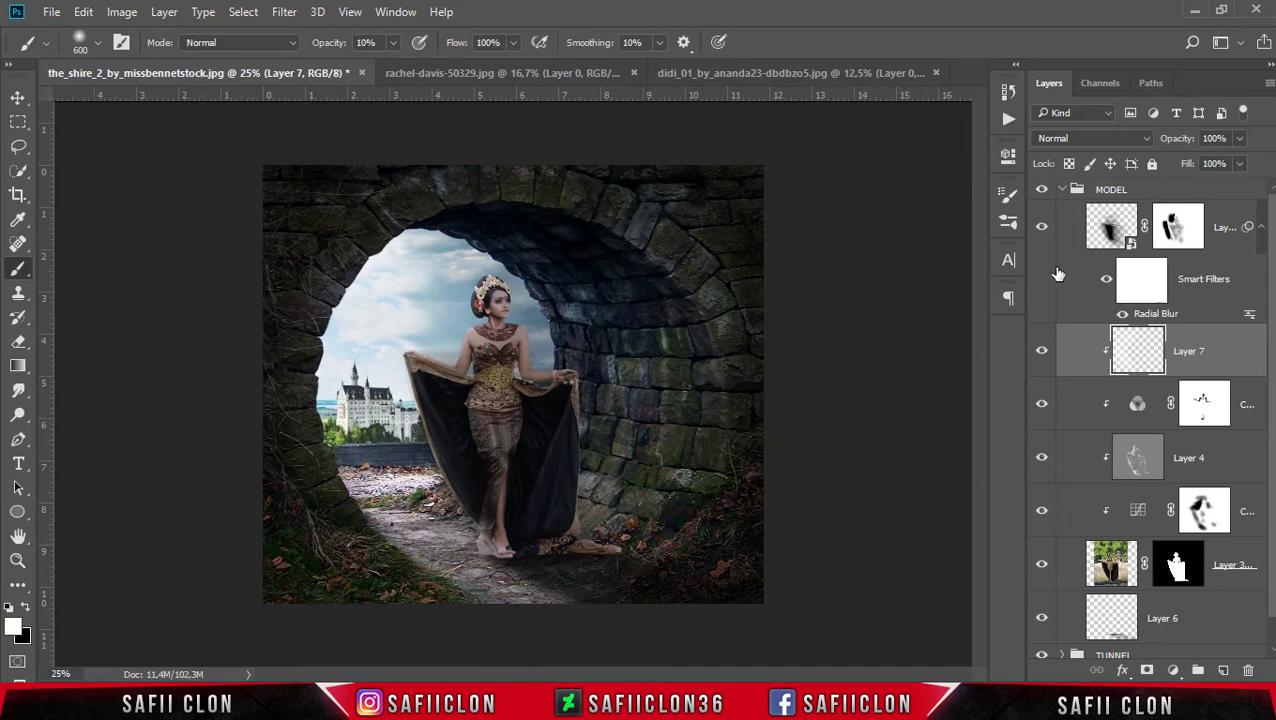
Compare the haze on and off, then collapse the MODEL group.
click(1042, 352)
click(1042, 352)
click(17, 97)
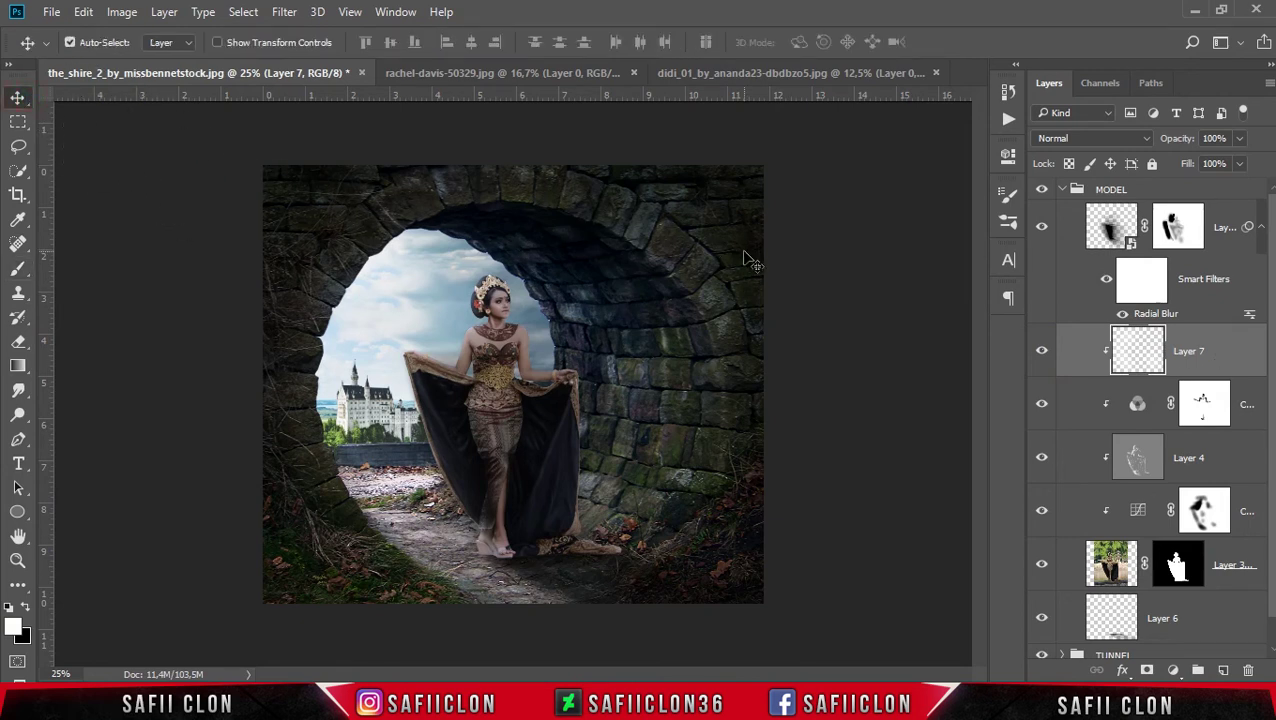
click(1068, 190)
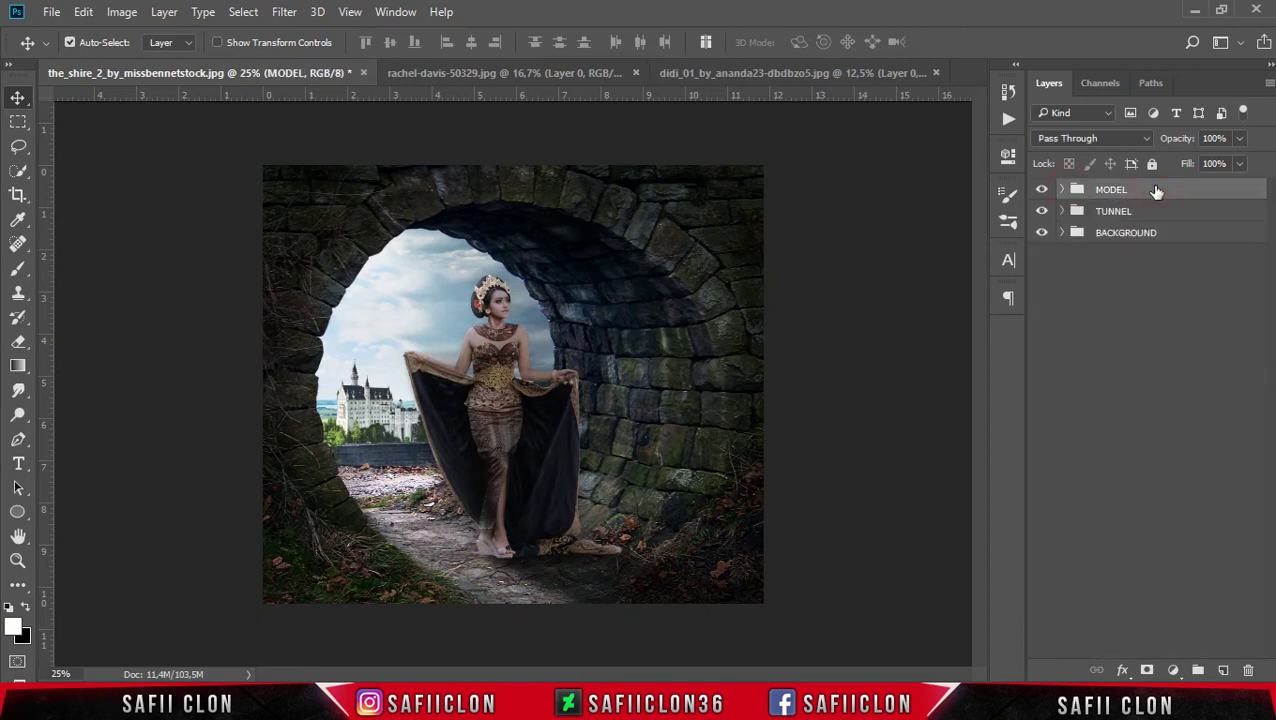
Add a Channel Mixer with Blue output at Green +39 and Blue +93.
click(1175, 670)
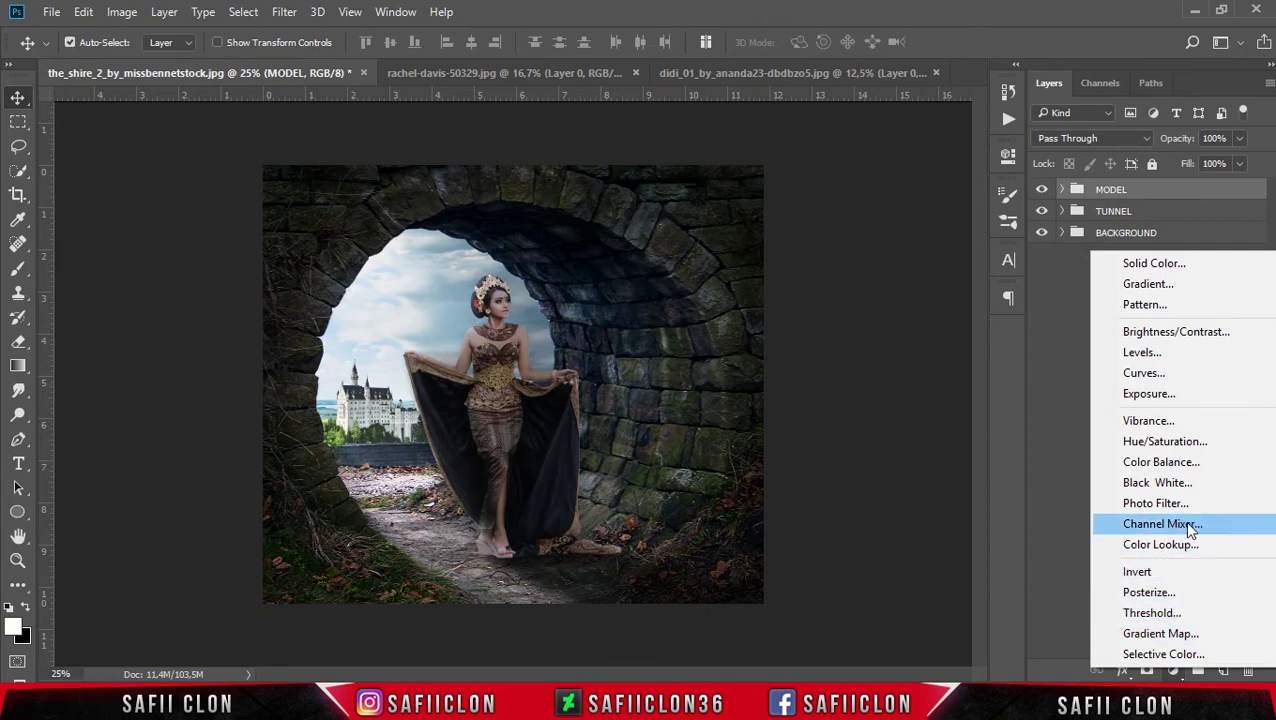
click(1189, 530)
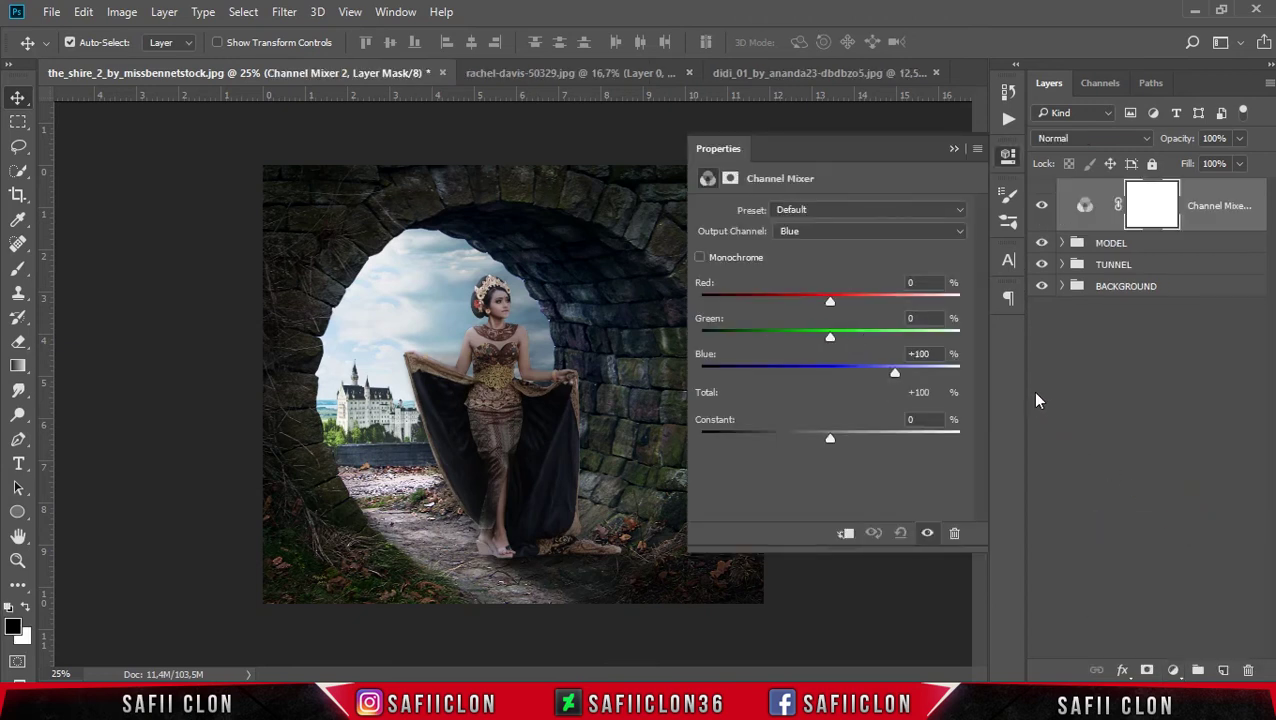
click(870, 234)
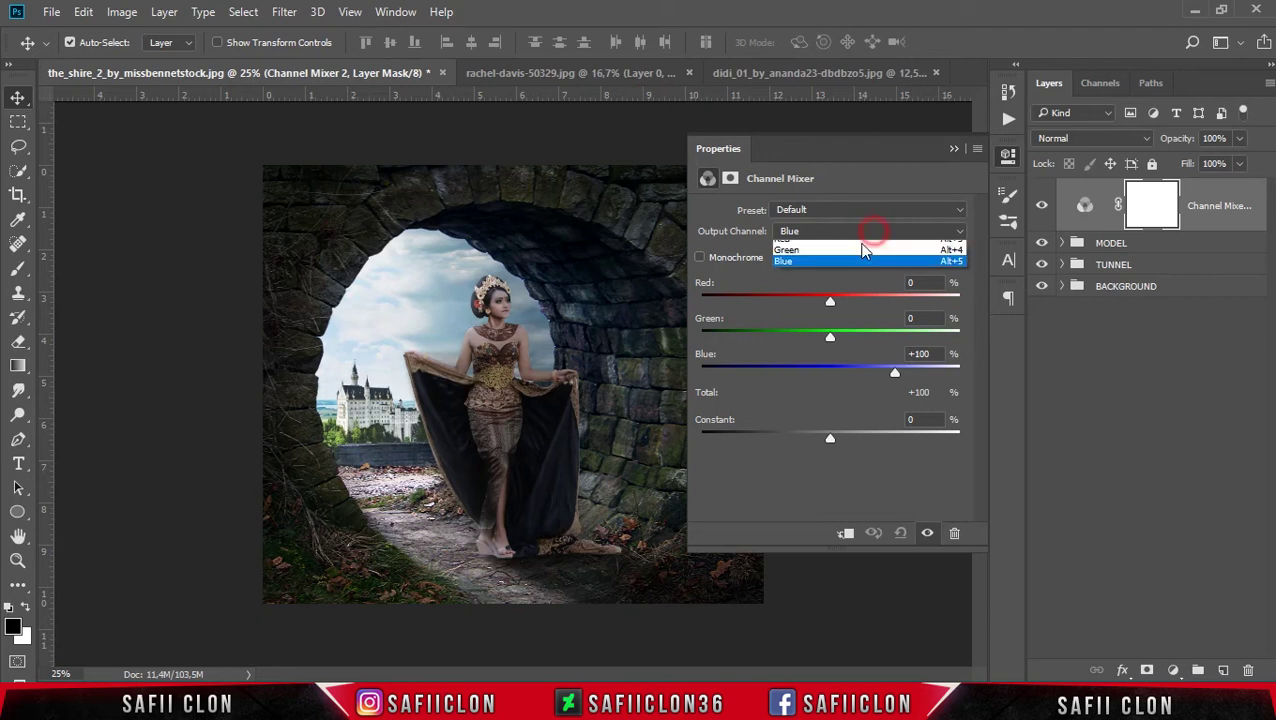
click(795, 271)
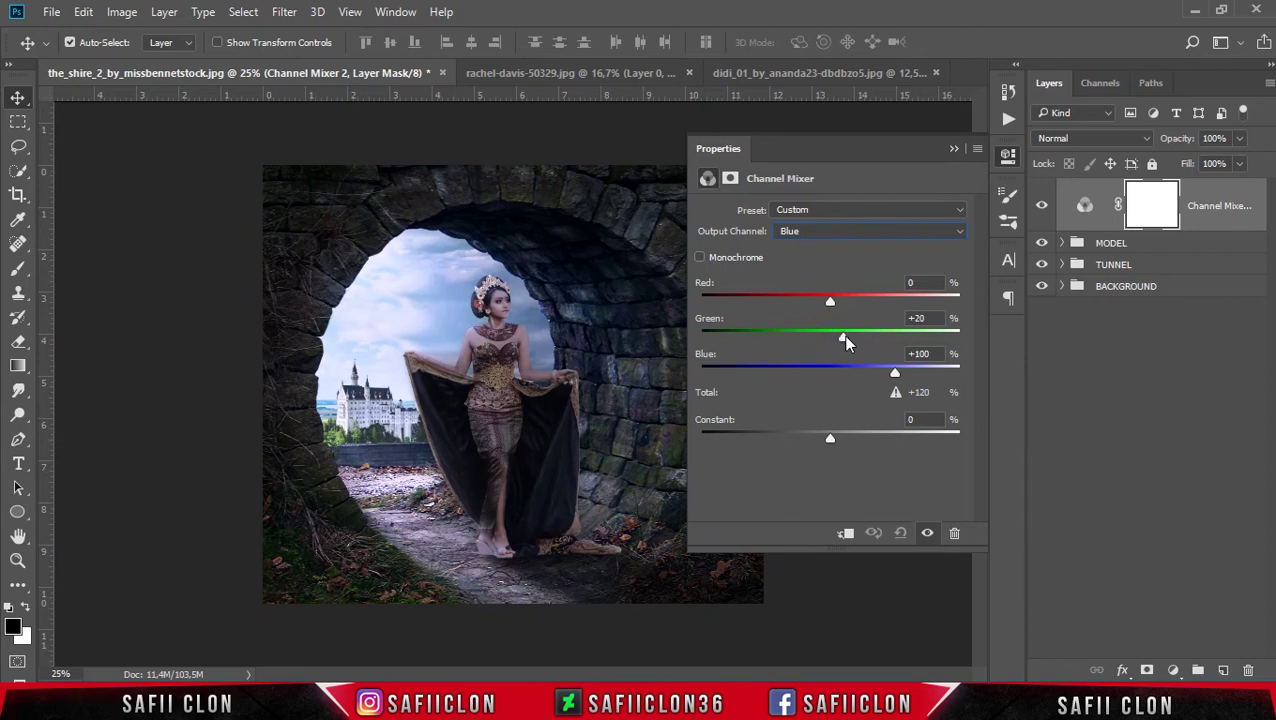
drag(843, 336, 852, 336)
mouse_move(888, 373)
mouse_down()
mouse_move(867, 373)
mouse_move(891, 379)
mouse_move(864, 345)
mouse_up()
Toggle the blue grade off and on to compare, then target the Channel Mixer layer.
click(951, 148)
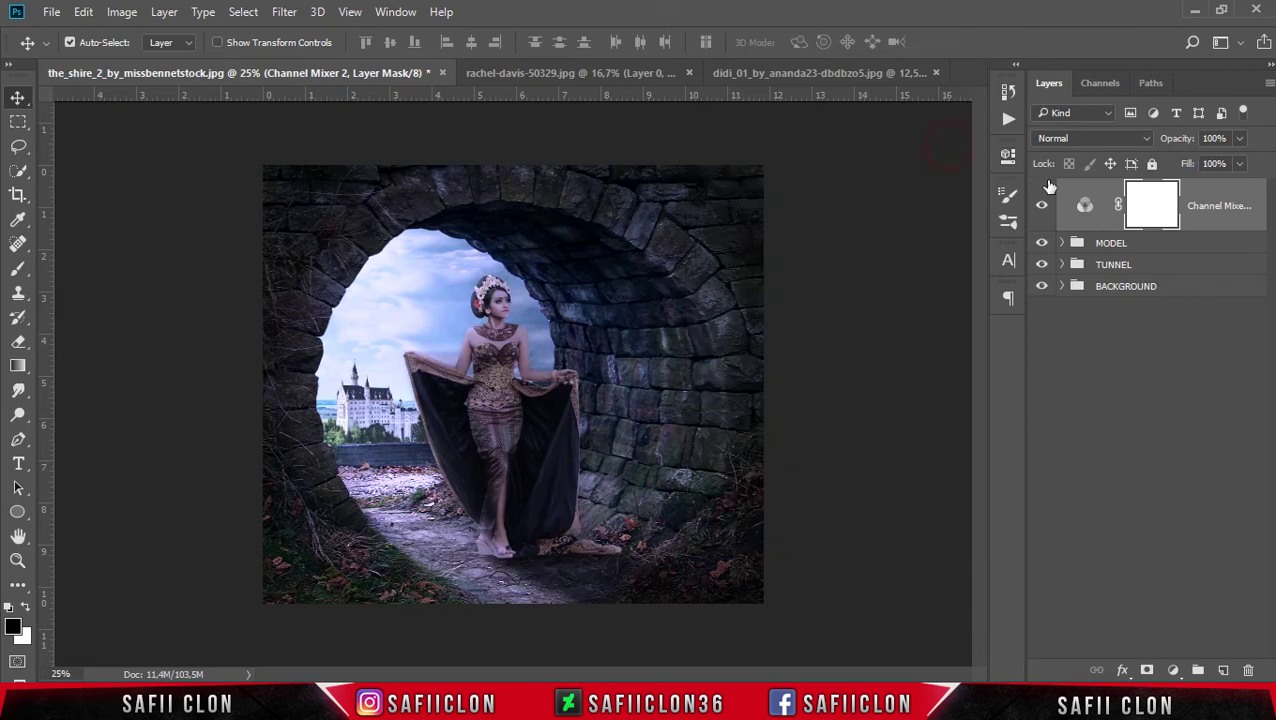
click(1043, 207)
click(1042, 207)
click(1042, 207)
click(1042, 207)
click(1212, 214)
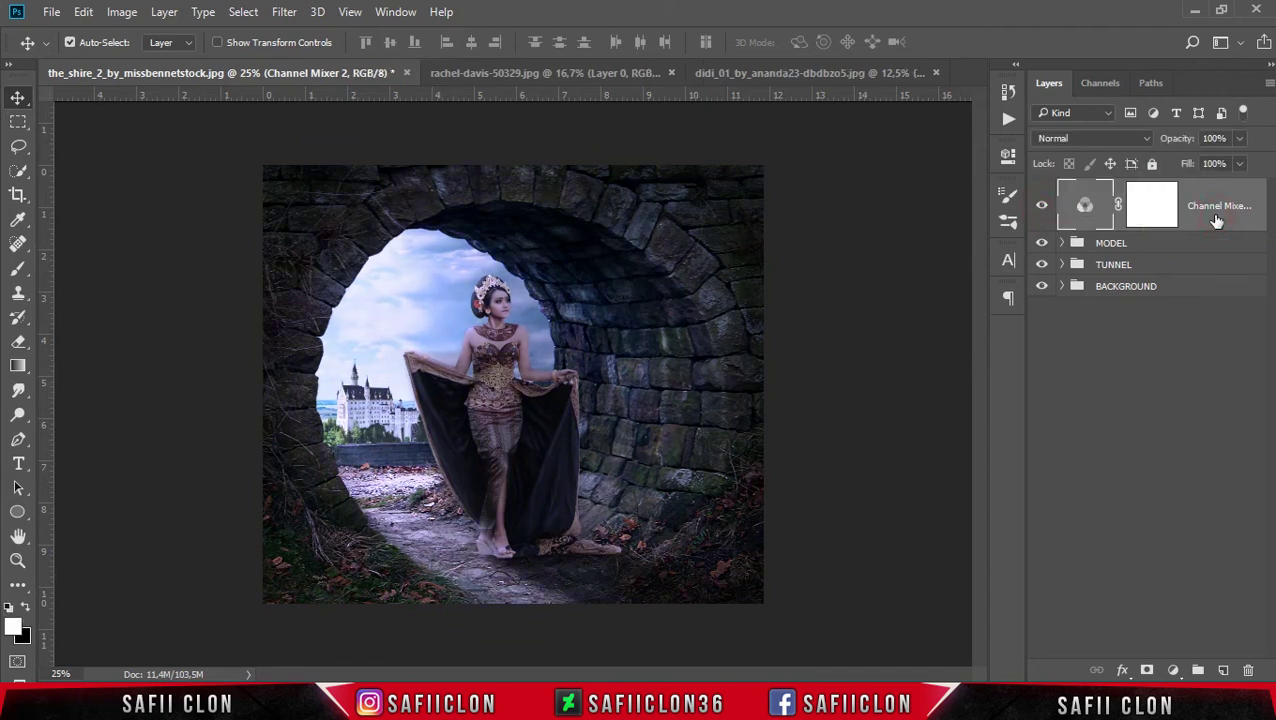
Stamp all visible layers into a new layer named CAMERA RAW.
key(ctrl+shift+alt+e)
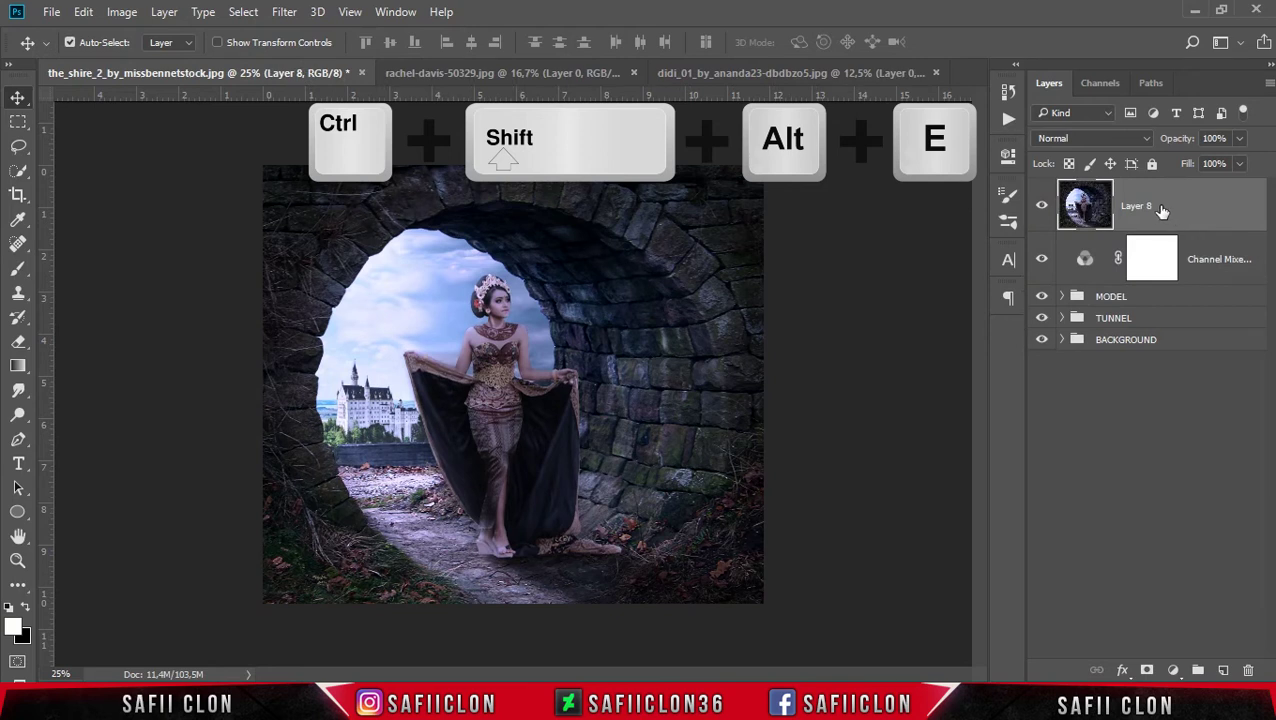
double_click(1140, 205)
text(CAMERA RAW)
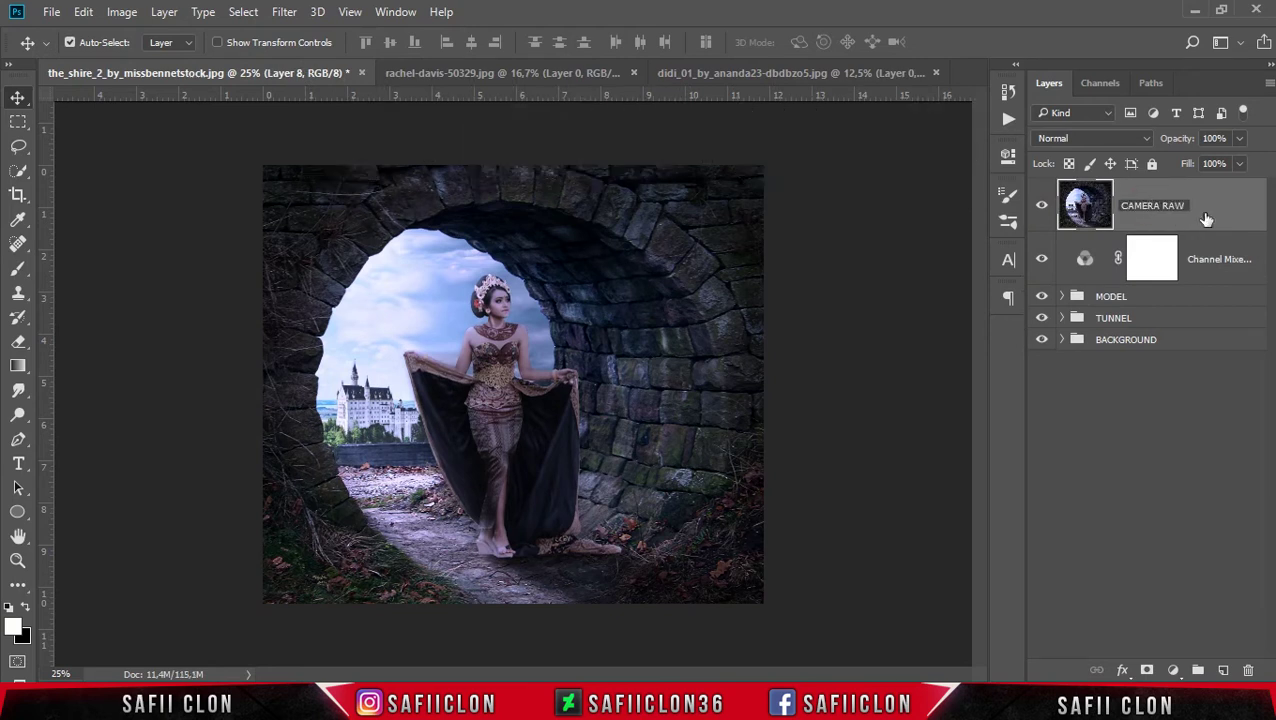
key(Return)
Convert CAMERA RAW to a smart object and apply the Camera Raw Filter to it.
right_click(1198, 207)
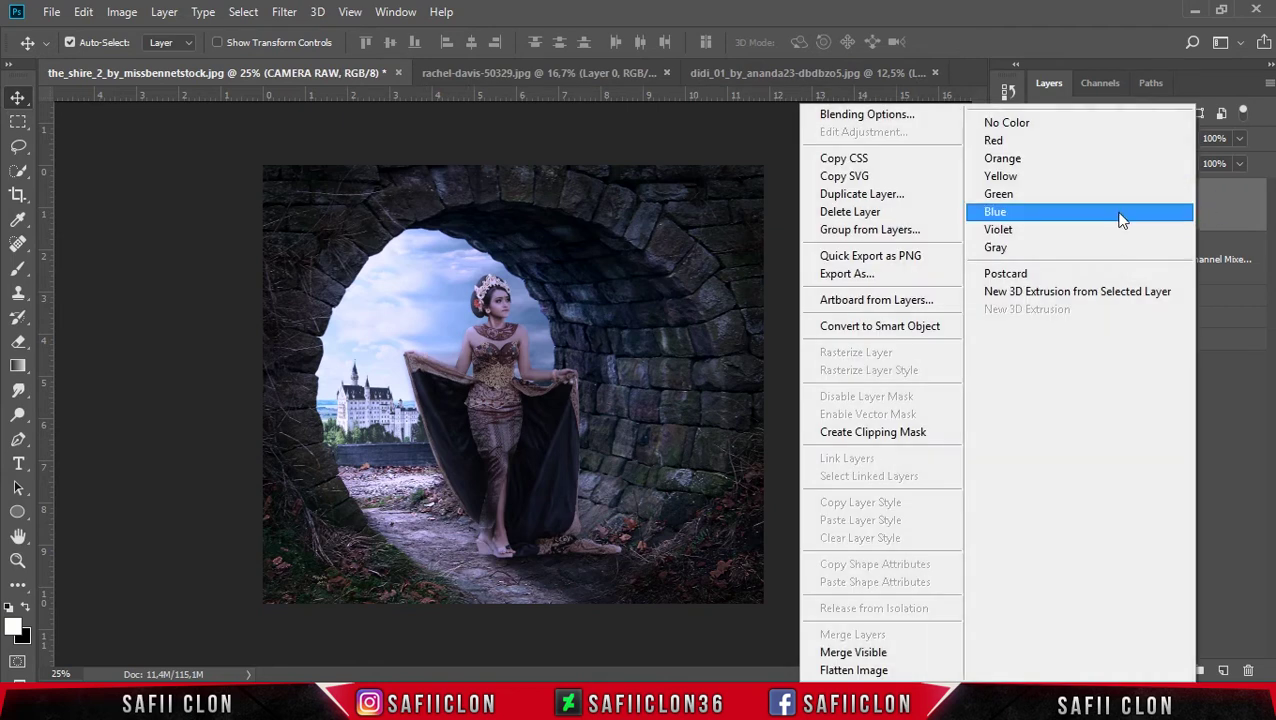
click(874, 330)
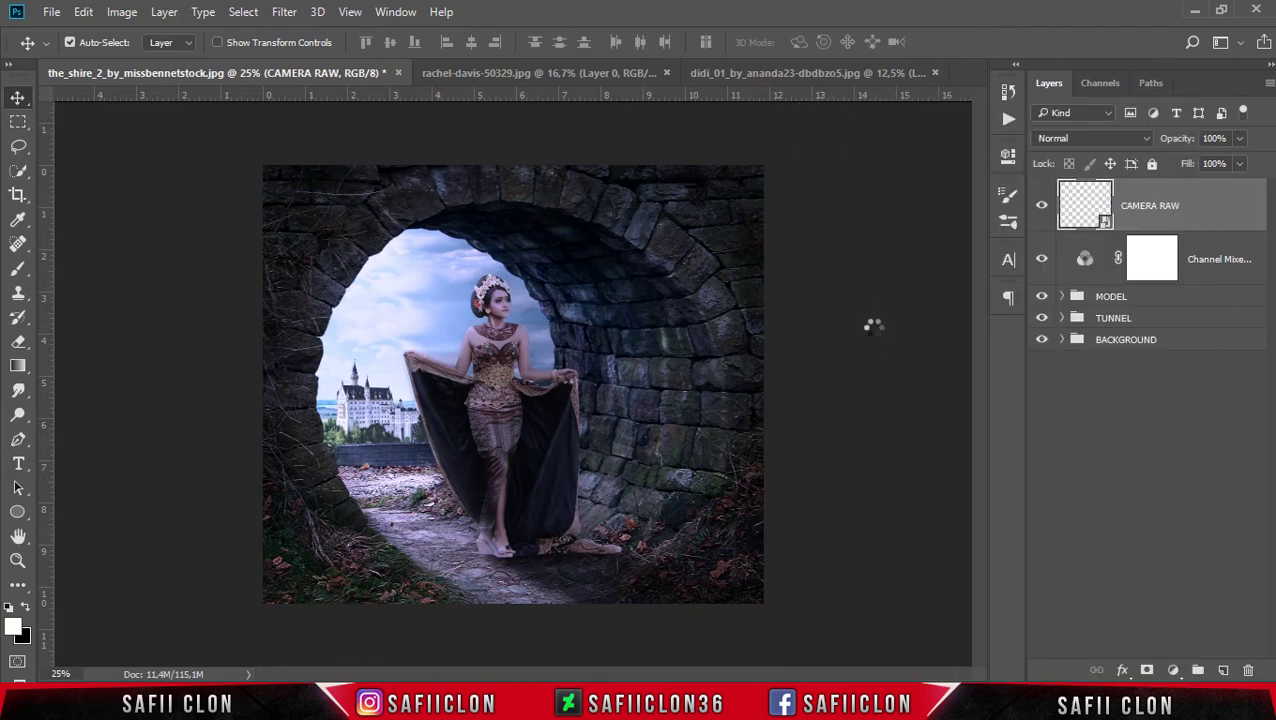
click(284, 12)
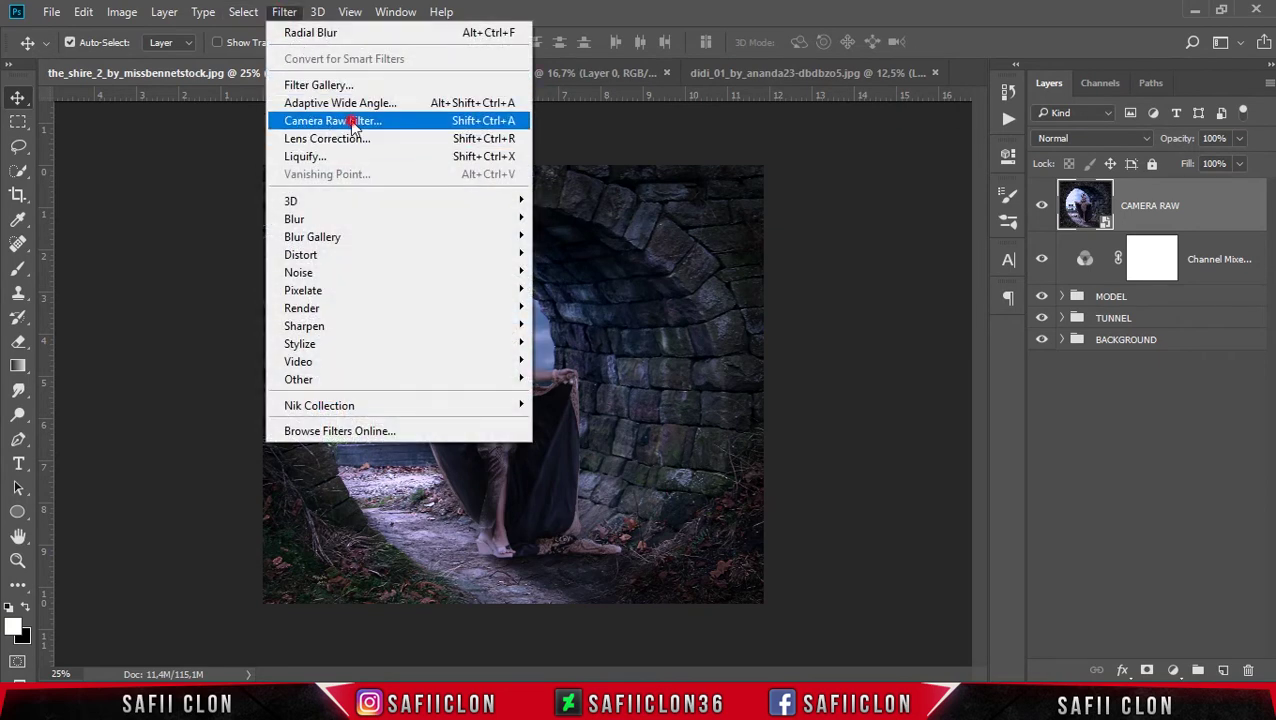
click(354, 121)
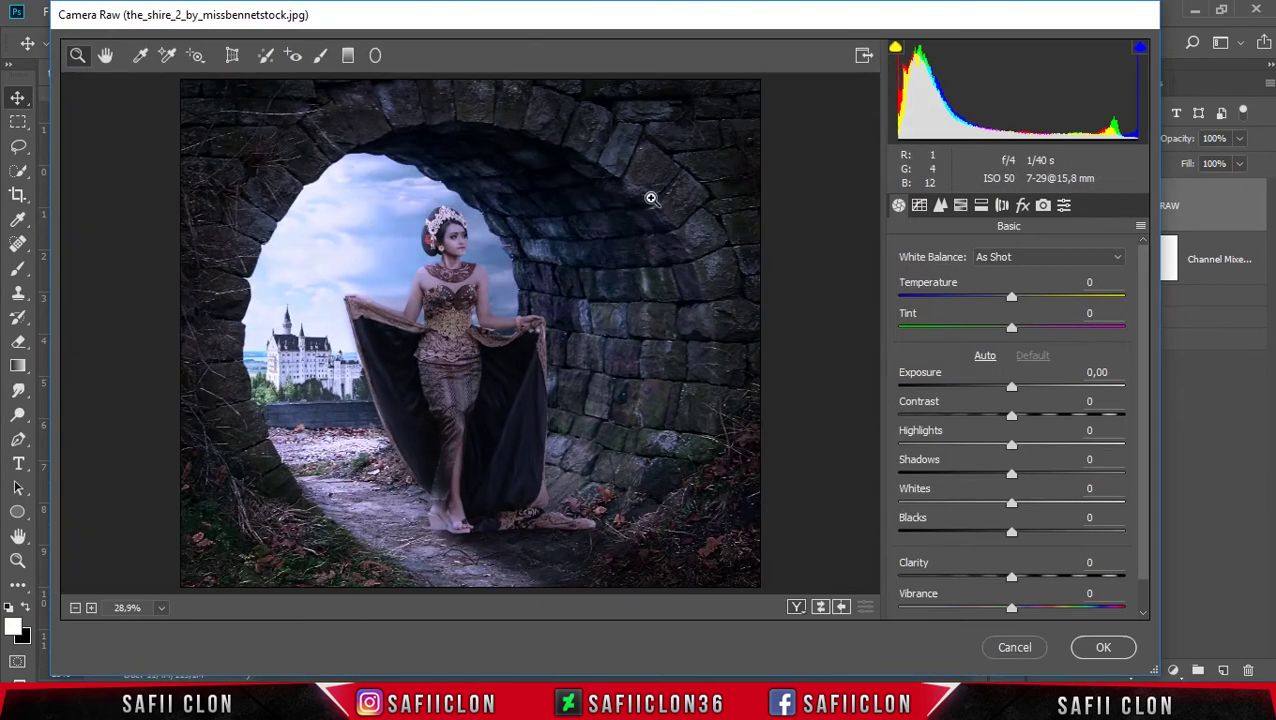
Set Exposure -0,15, Highlights +1, Shadows -10, Whites +19, Blacks +14 and Vibrance +17.
drag(1013, 390, 1009, 390)
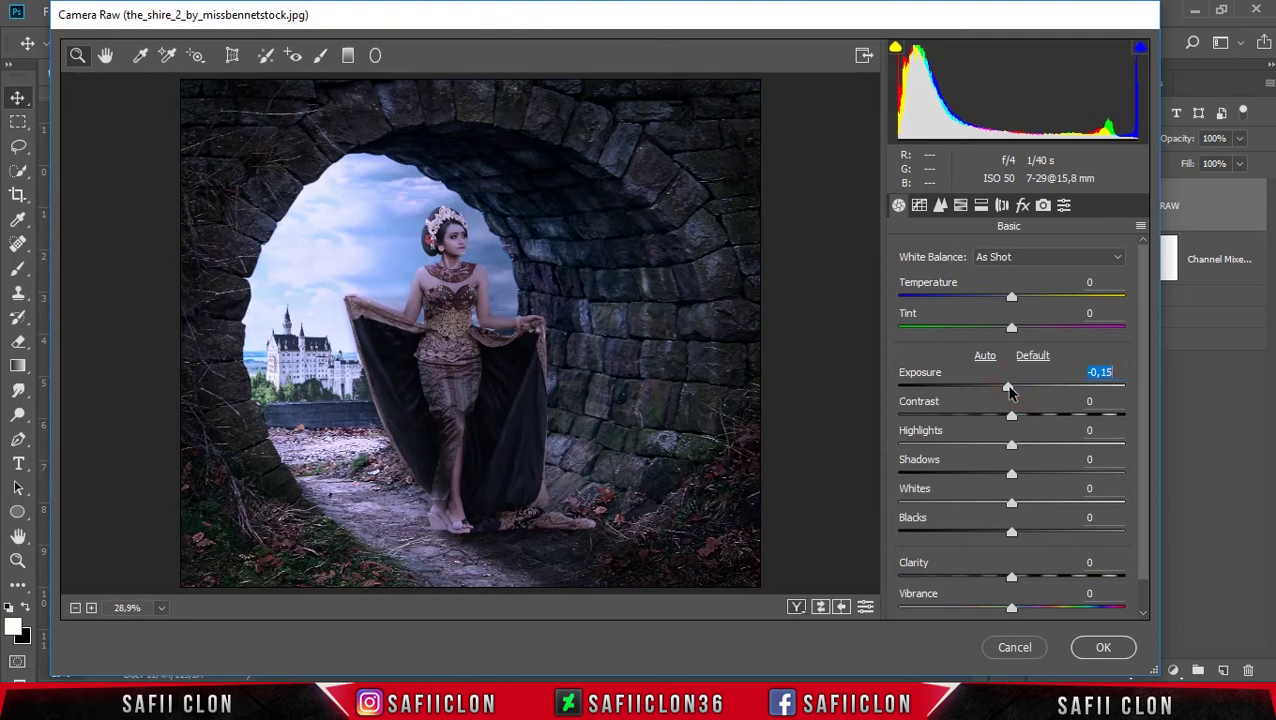
click(1011, 418)
click(1011, 444)
drag(1011, 476, 999, 478)
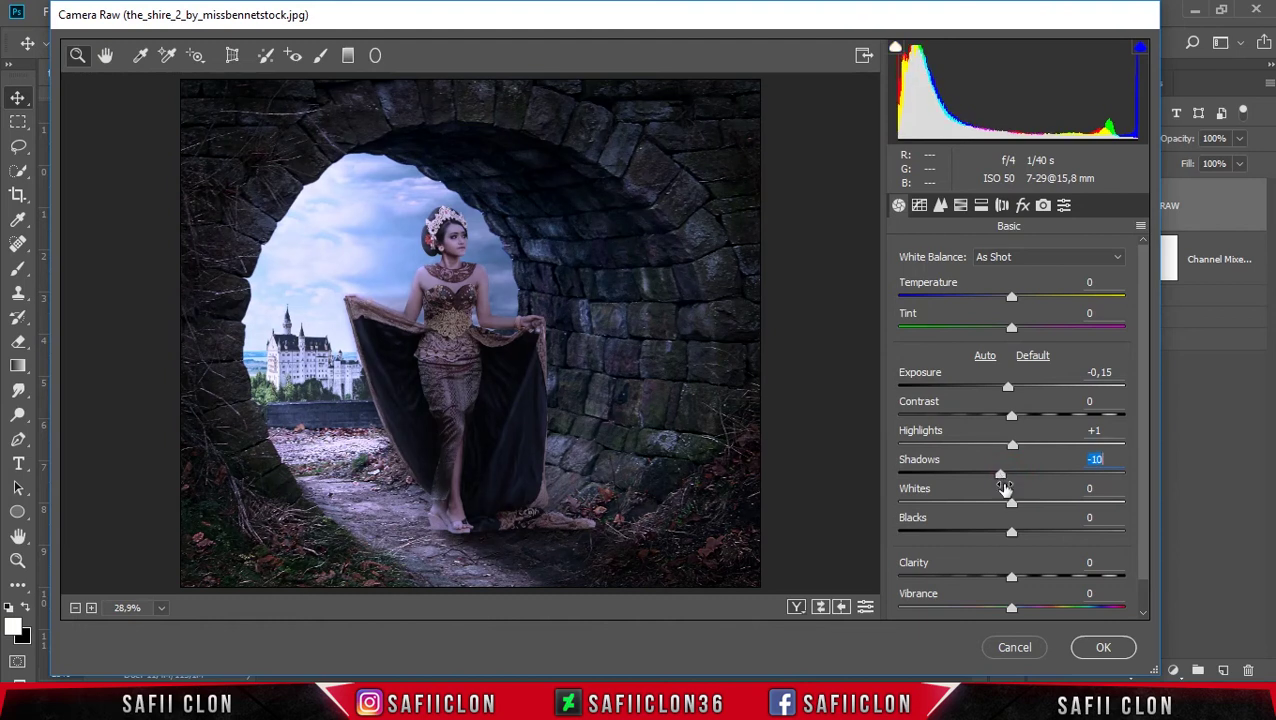
drag(1012, 505, 1033, 503)
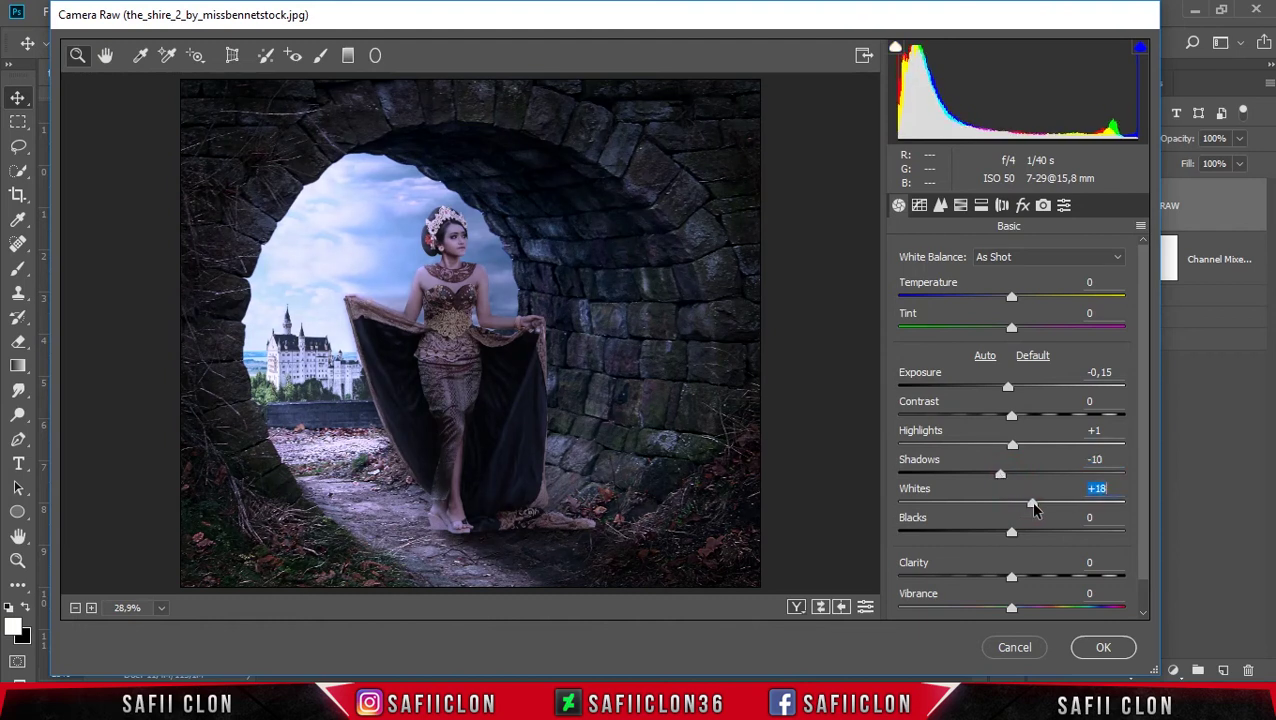
click(1012, 532)
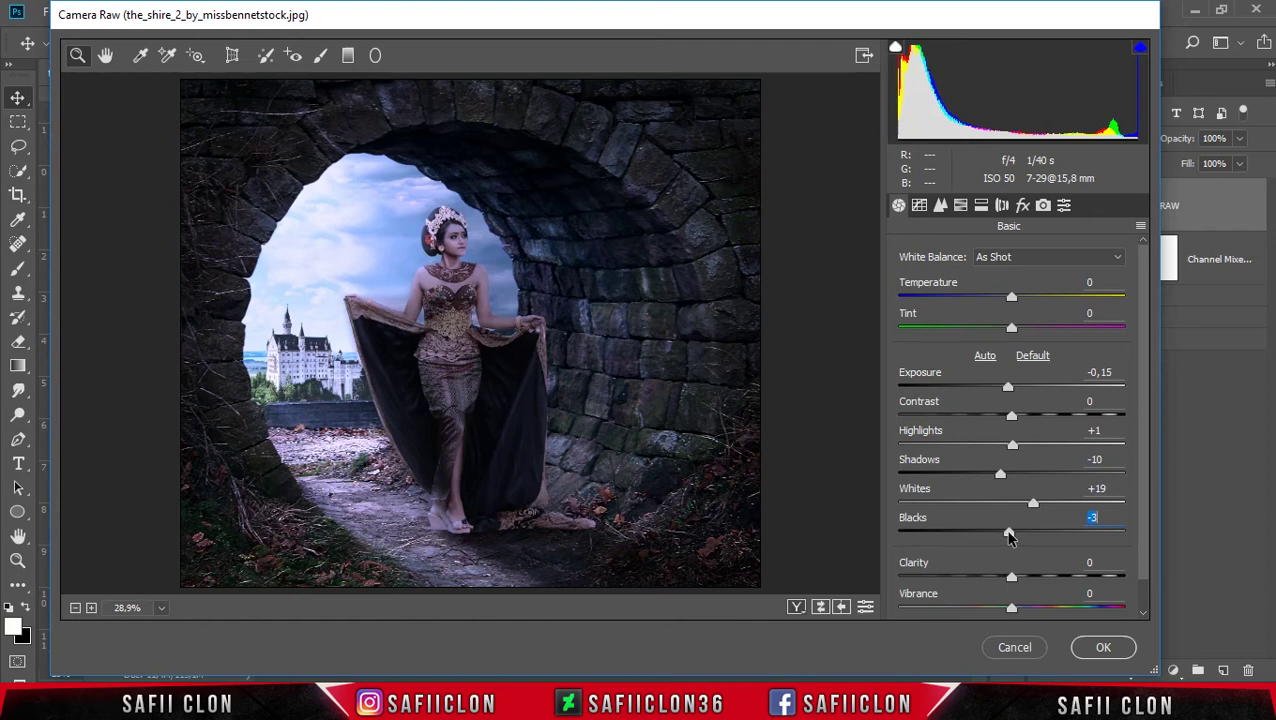
drag(1013, 537, 1028, 535)
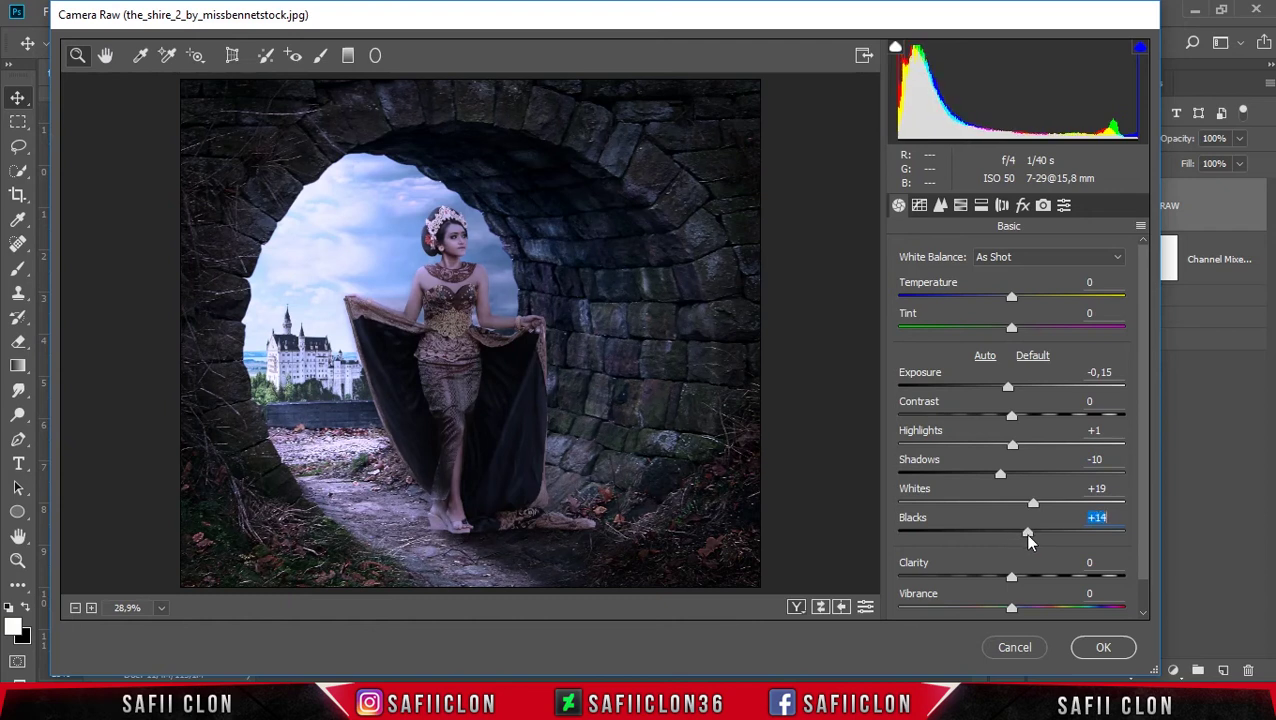
drag(1012, 608, 1033, 613)
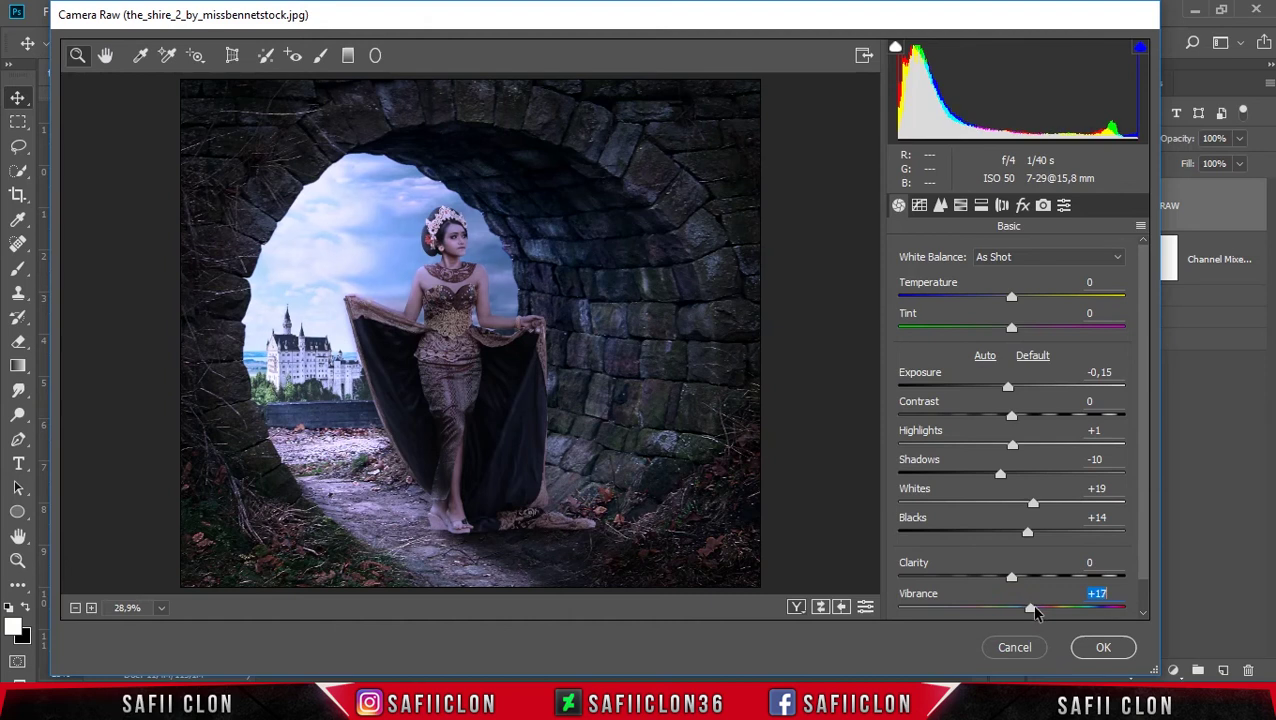
Set the Detail sharpening amount to 42.
click(1148, 565)
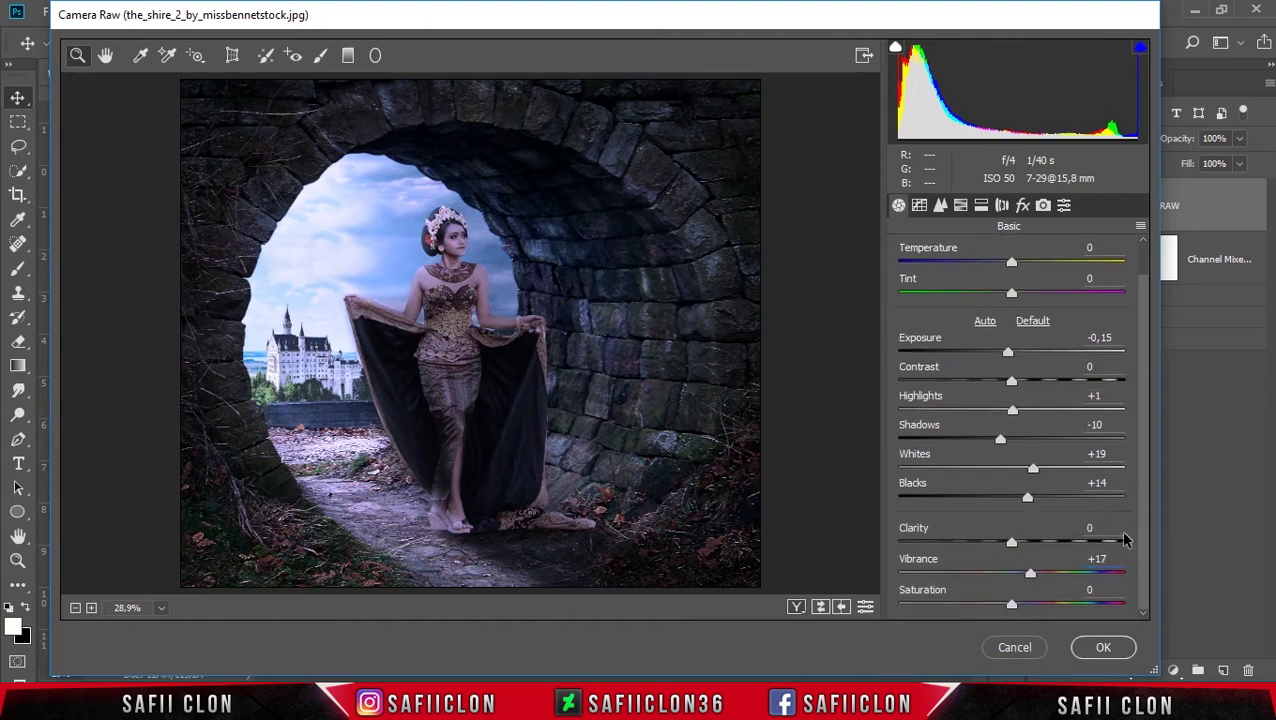
click(946, 208)
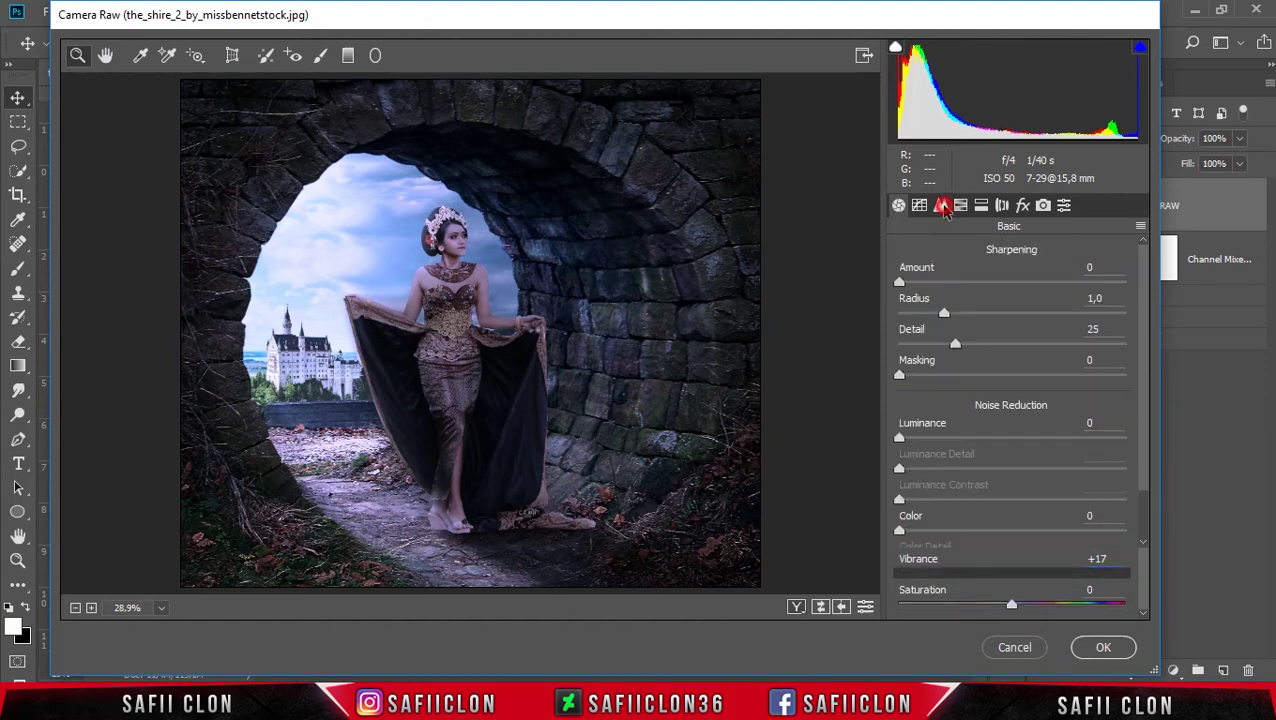
mouse_move(944, 283)
mouse_down()
mouse_move(901, 284)
mouse_move(963, 286)
mouse_up()
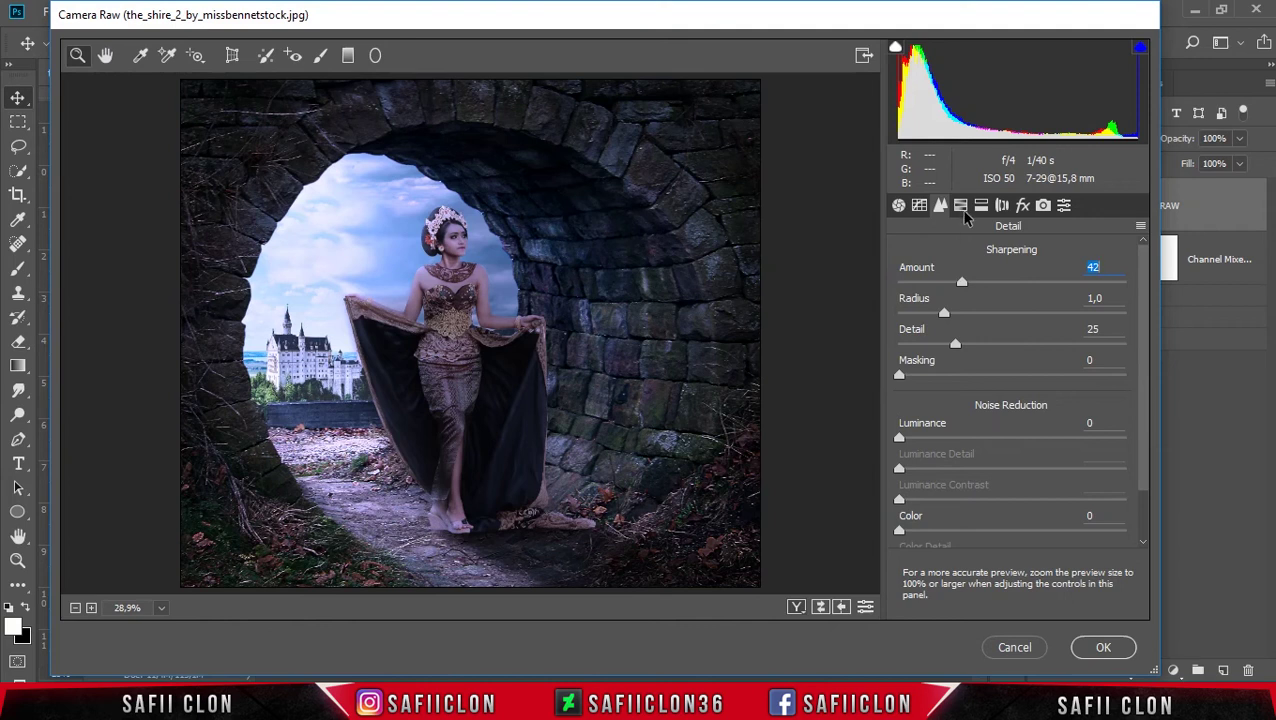
click(961, 205)
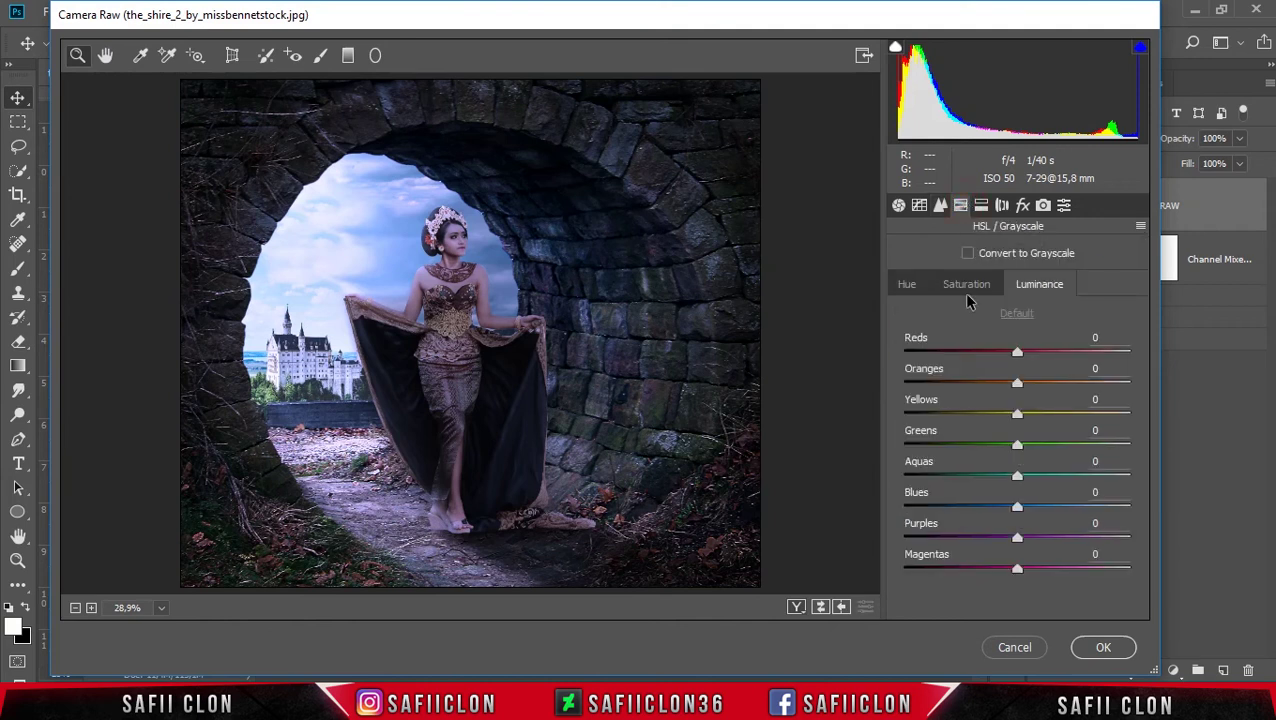
Shift the orange hue slightly and the blue hue to -17.
click(910, 285)
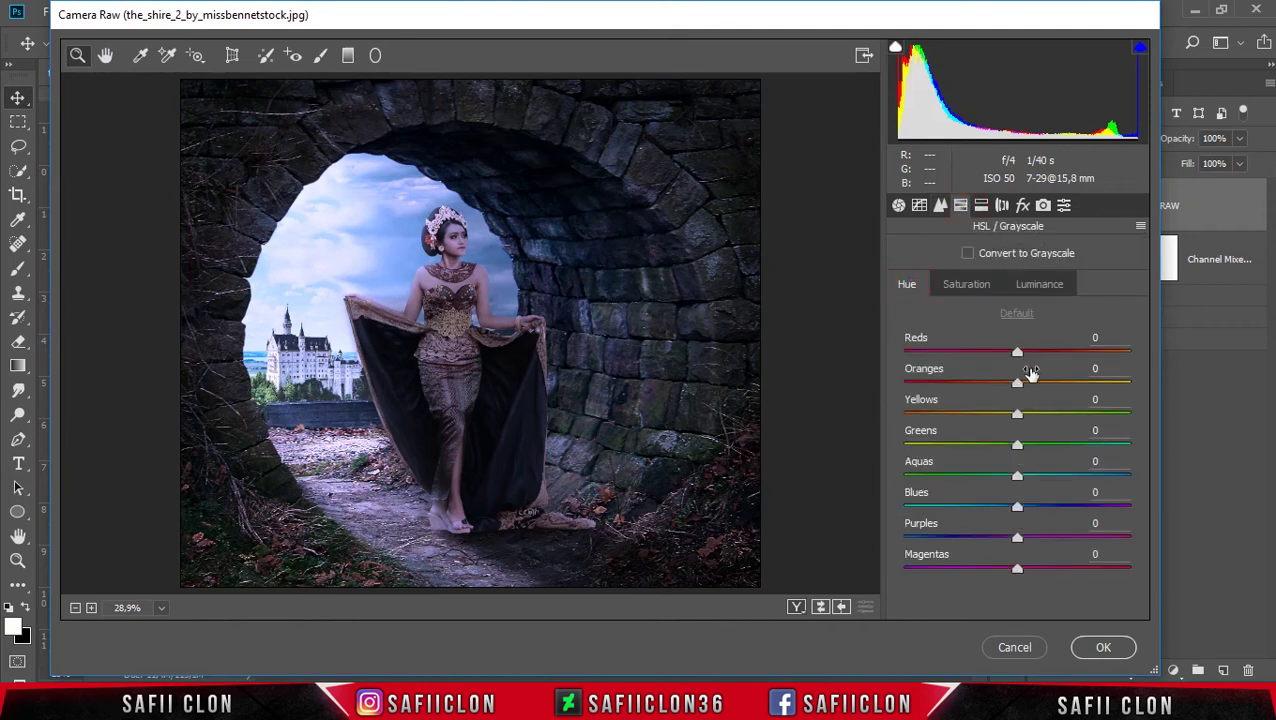
drag(1020, 387, 1034, 483)
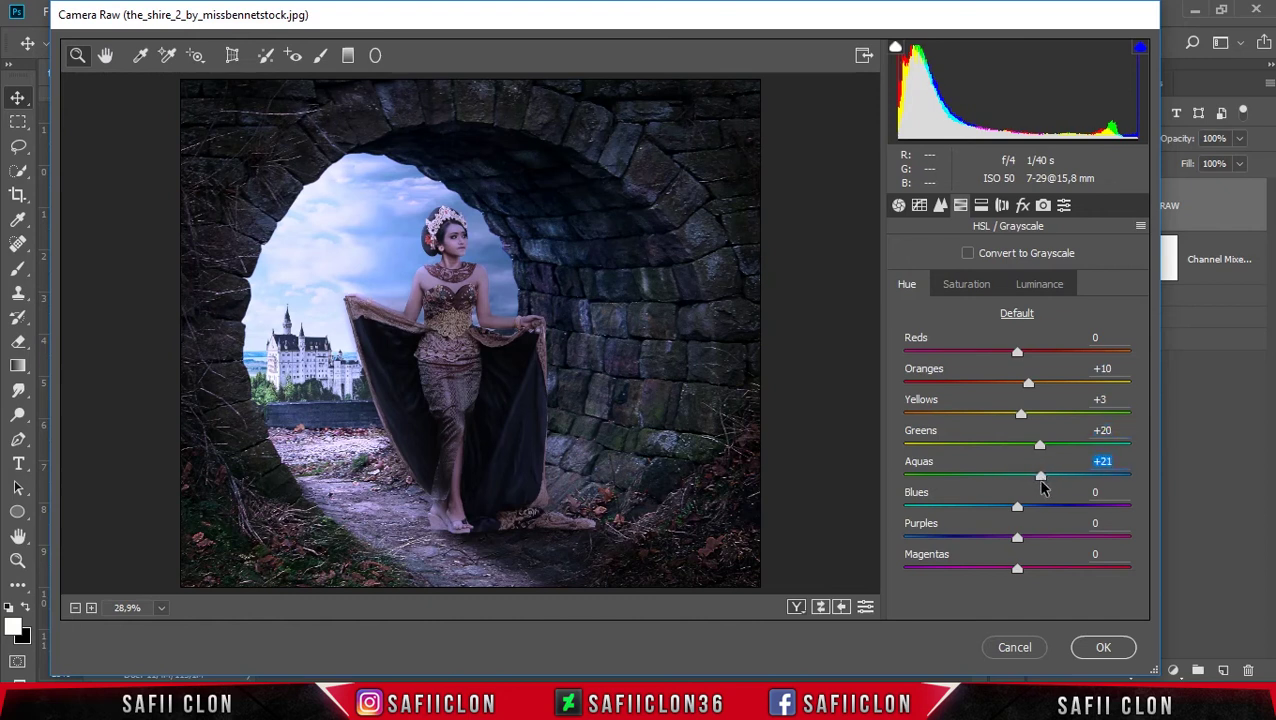
mouse_move(1017, 509)
mouse_down()
mouse_move(999, 510)
mouse_move(1024, 540)
mouse_up()
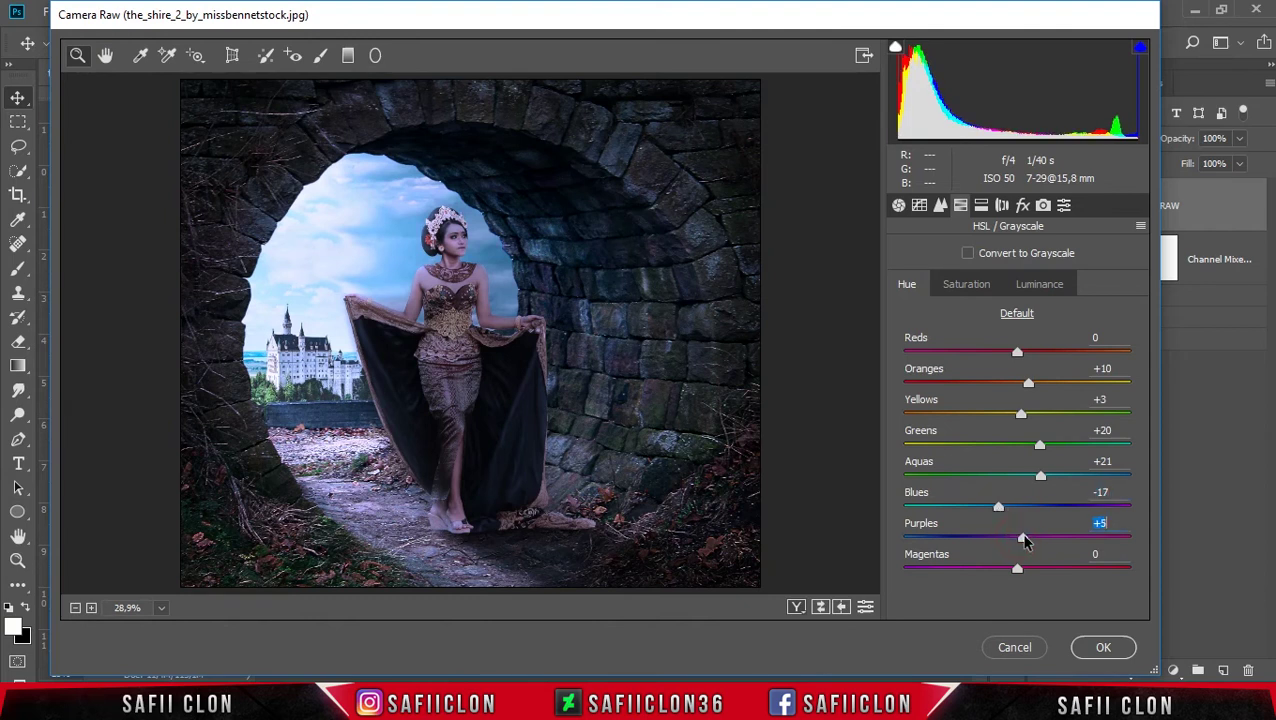
Set saturation to Oranges +9, Yellows +19, Greens -2, Aquas -10 and Blues +7.
click(970, 286)
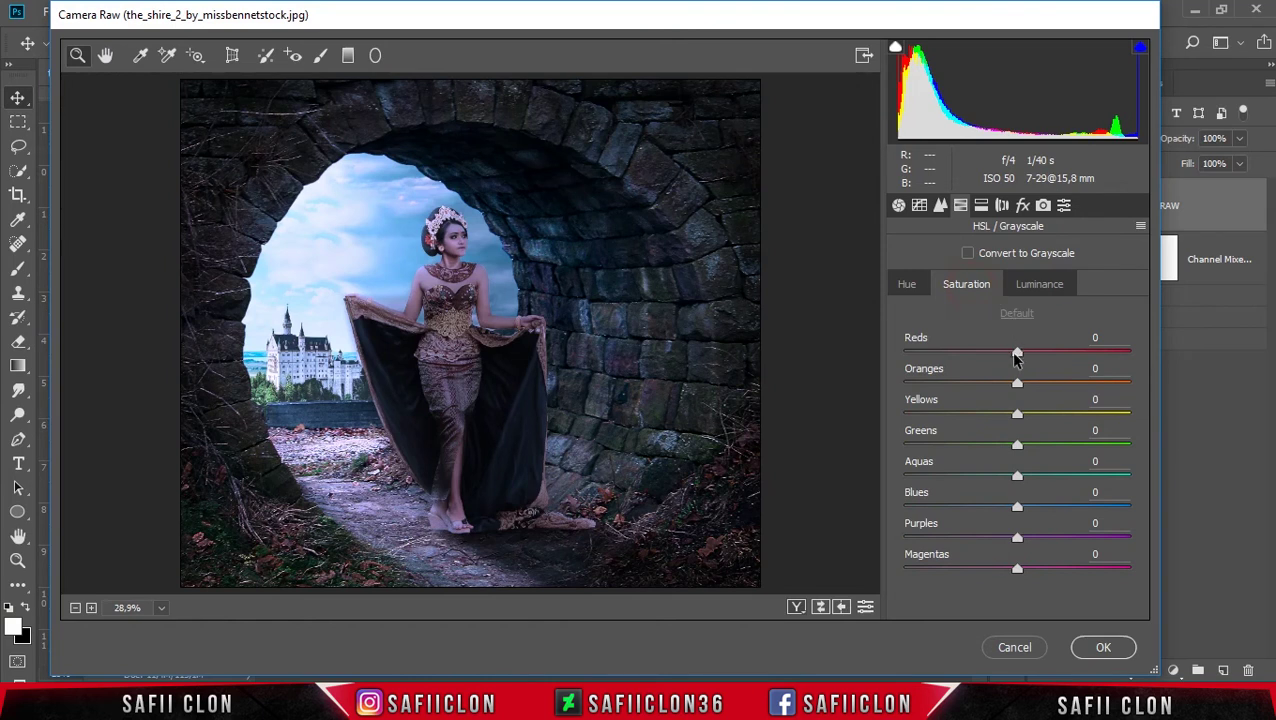
click(1018, 385)
mouse_move(1025, 388)
mouse_down()
mouse_move(1028, 422)
mouse_move(1045, 420)
mouse_up()
click(1018, 416)
click(1020, 447)
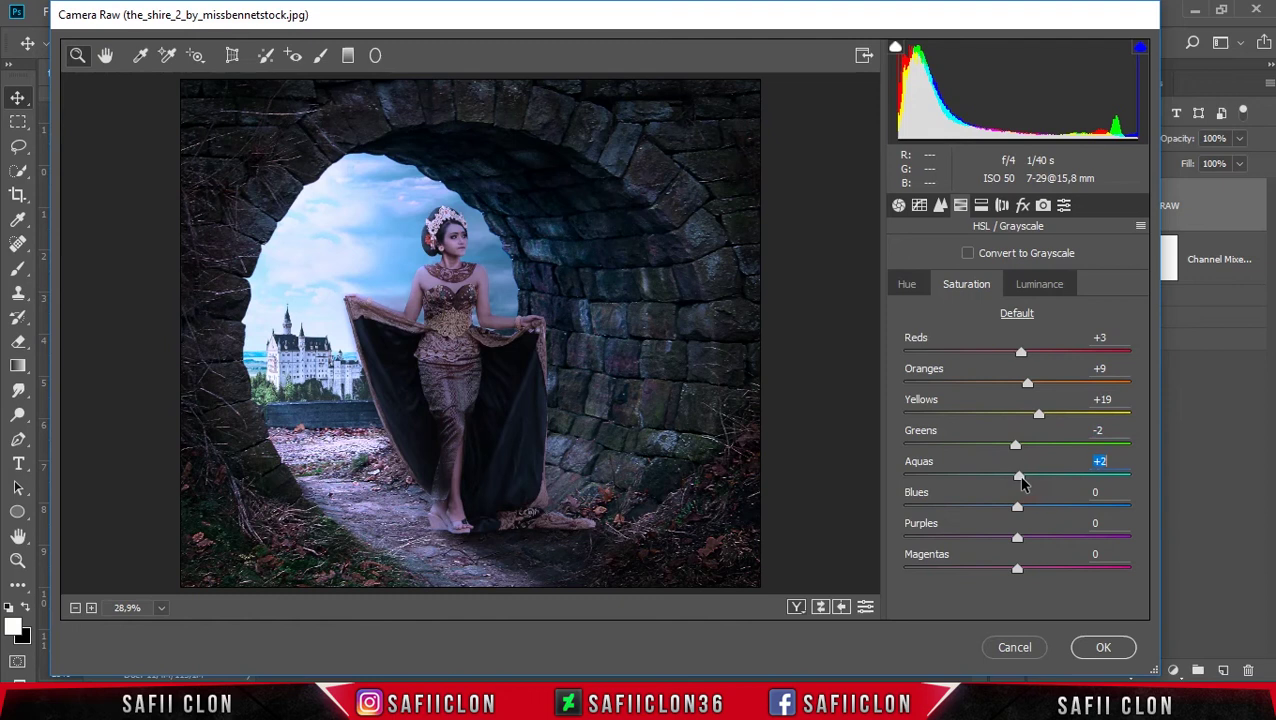
drag(1018, 479, 1010, 484)
drag(1017, 507, 1022, 510)
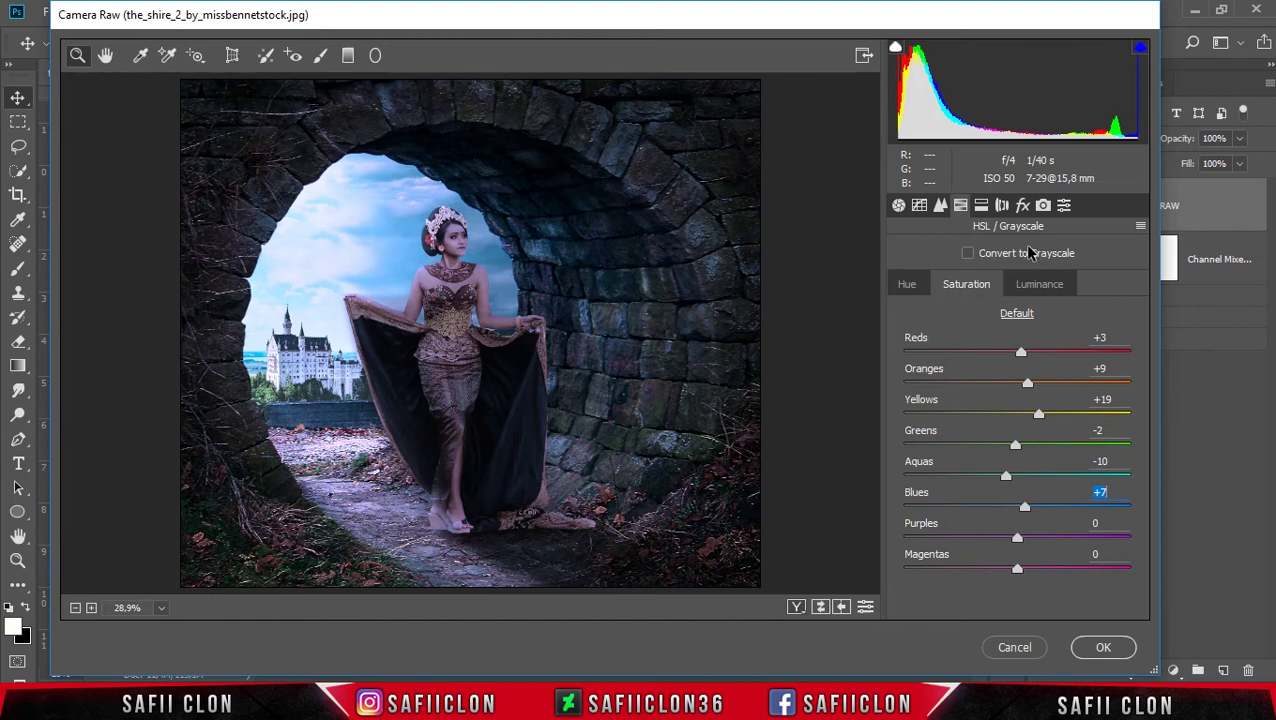
Check the luminance settings and add a -4 post-crop vignette.
click(1036, 287)
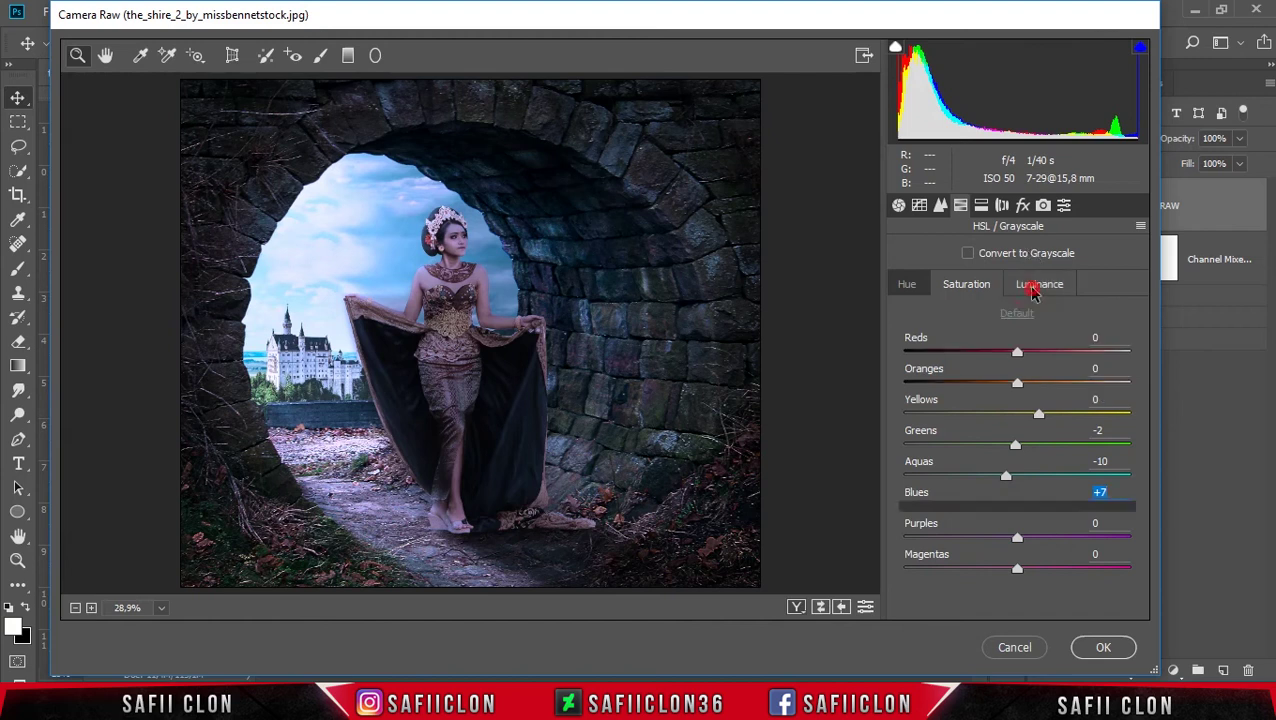
click(1022, 205)
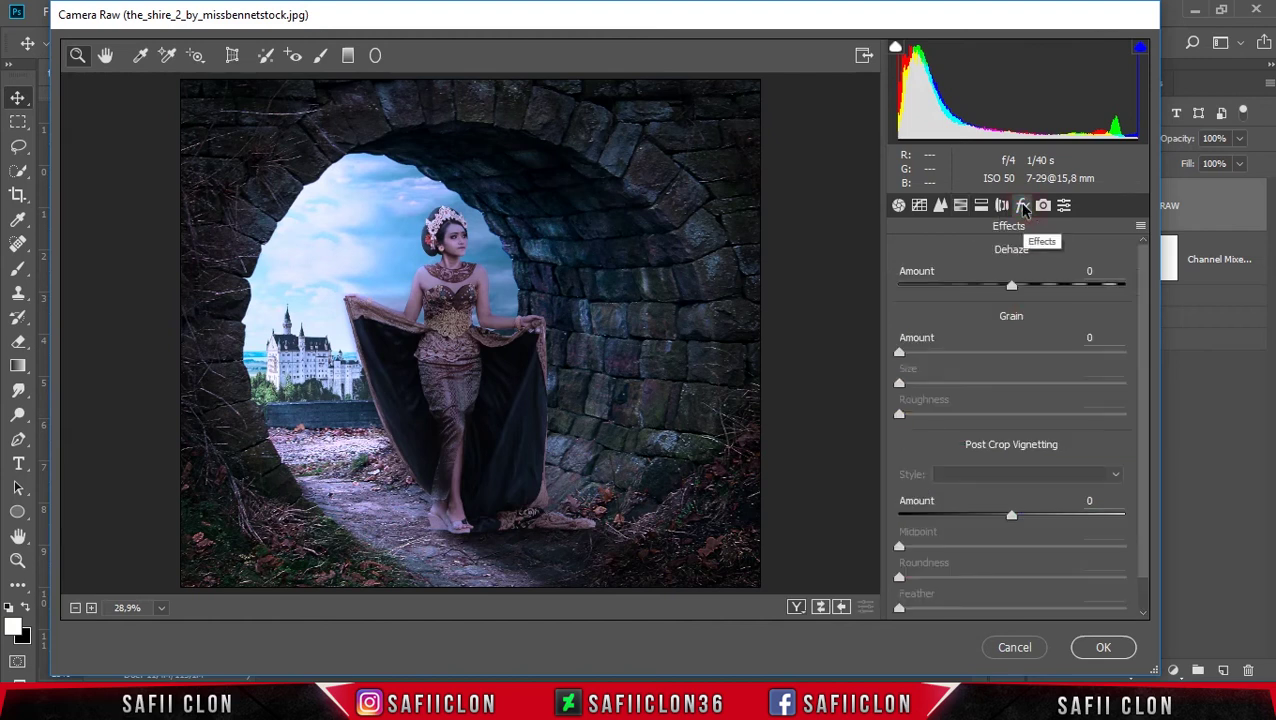
drag(1012, 517, 1008, 518)
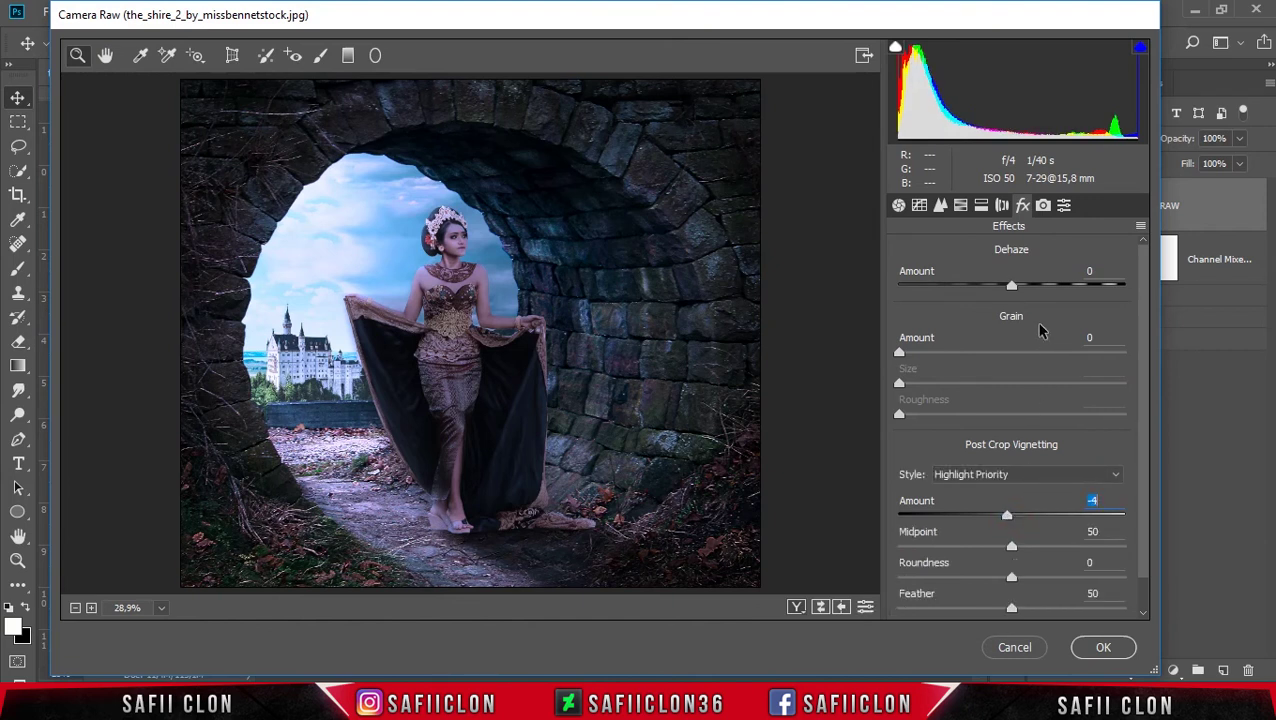
Draw a Radial Filter ellipse positioned over the tunnel opening.
click(376, 56)
drag(340, 294, 407, 385)
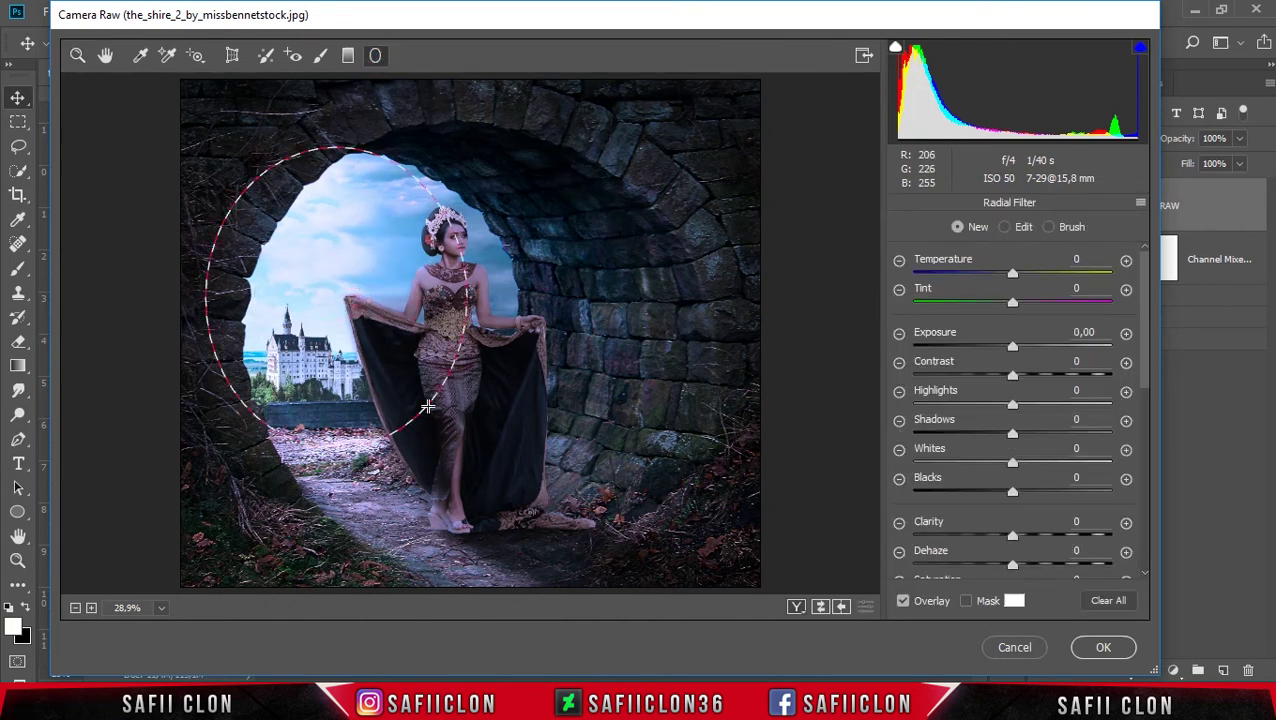
drag(407, 385, 441, 416)
drag(341, 331, 355, 329)
Set the radial filter to affect the inside, with Exposure +0.25 and slightly raised contrast.
mouse_move(1012, 345)
mouse_down()
mouse_move(1030, 347)
mouse_move(1019, 348)
mouse_up()
scroll(1144, 349, down, 5)
scroll(1023, 361, down, 5)
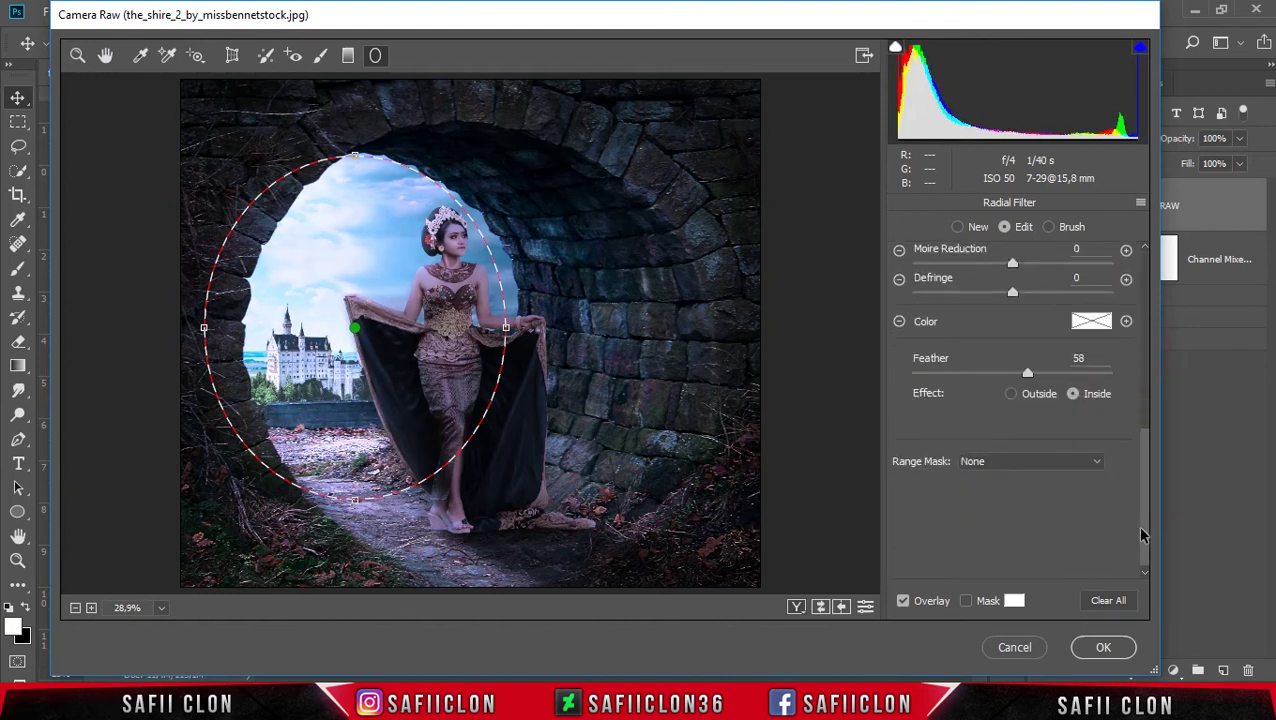
click(1075, 385)
drag(1147, 447, 1133, 292)
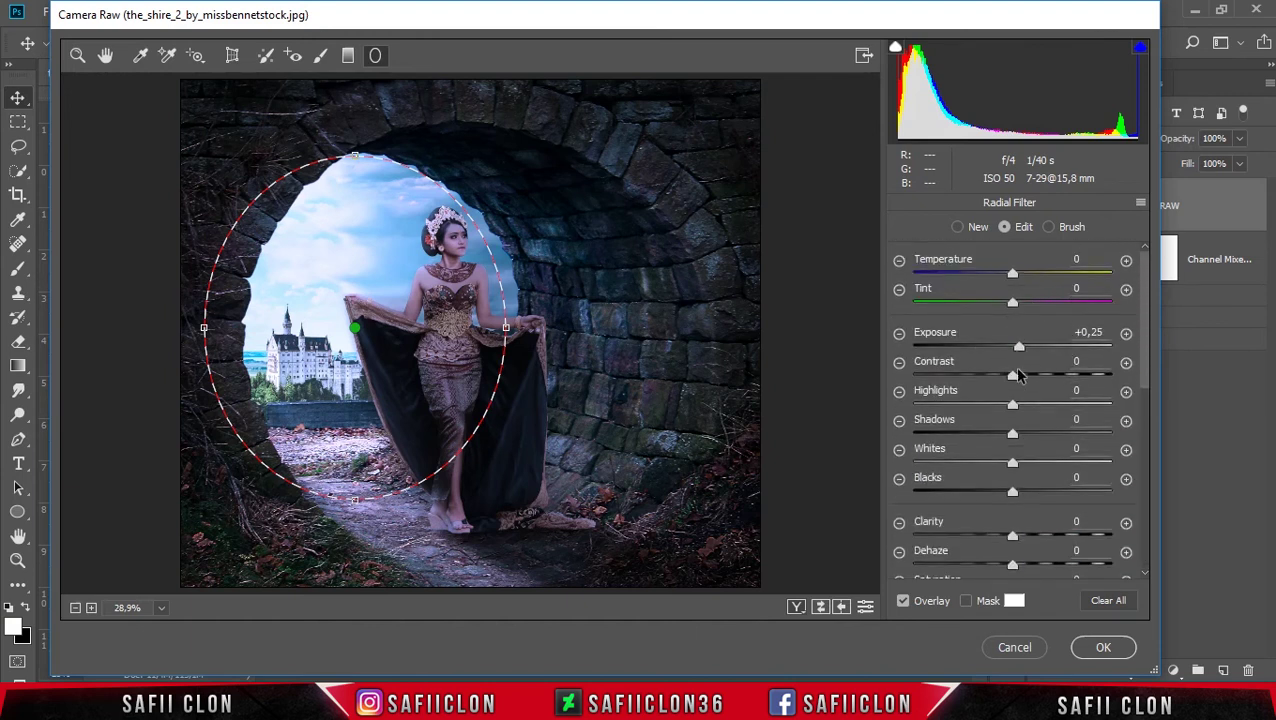
mouse_move(1014, 378)
mouse_down()
mouse_move(1028, 404)
mouse_move(1011, 416)
mouse_move(1048, 407)
mouse_move(1016, 414)
mouse_move(1015, 433)
mouse_move(1059, 440)
mouse_move(1017, 470)
mouse_move(1013, 494)
mouse_up()
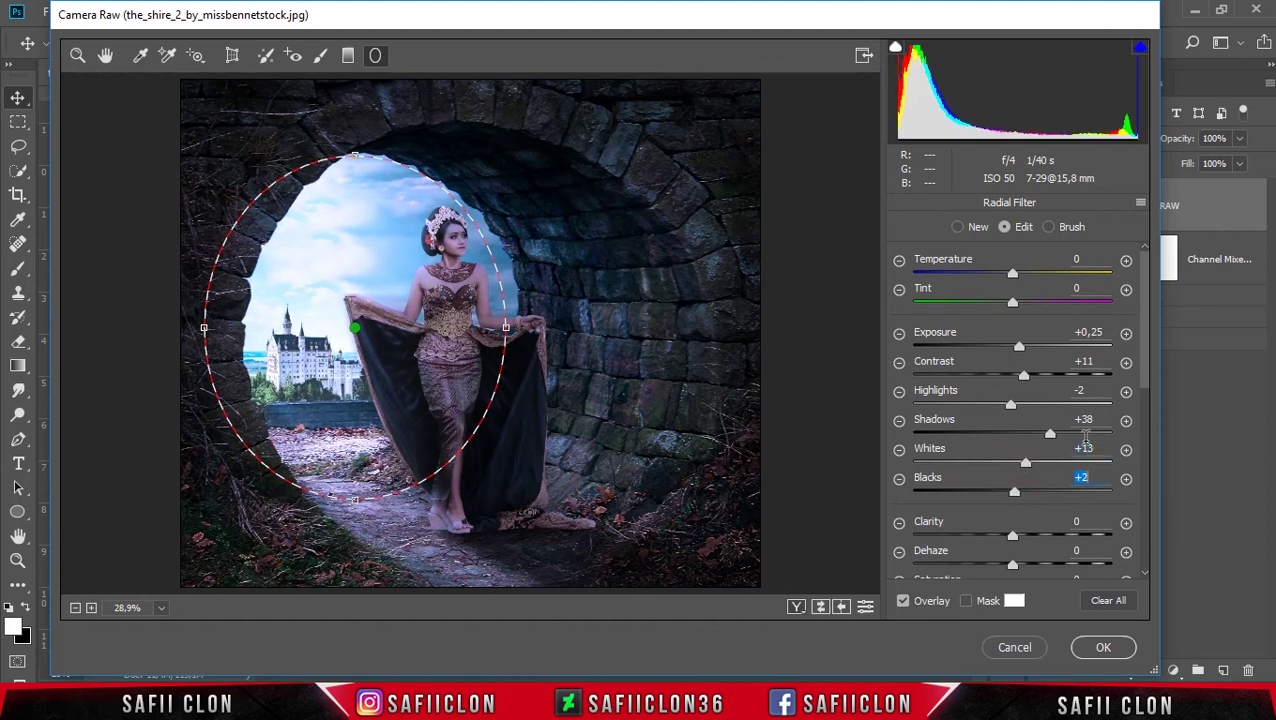
Boost the radial filter's Saturation to +10 and increase its Feather for a softer edge.
drag(1145, 380, 1143, 443)
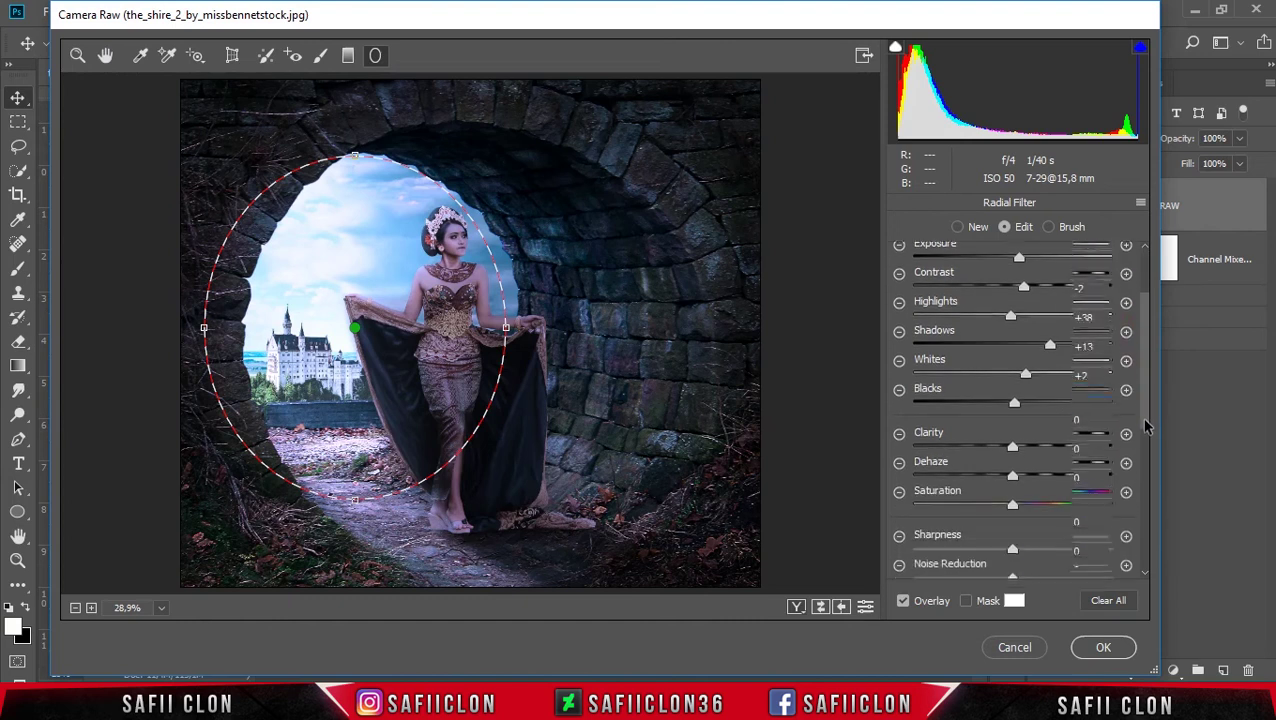
drag(1013, 438, 1029, 443)
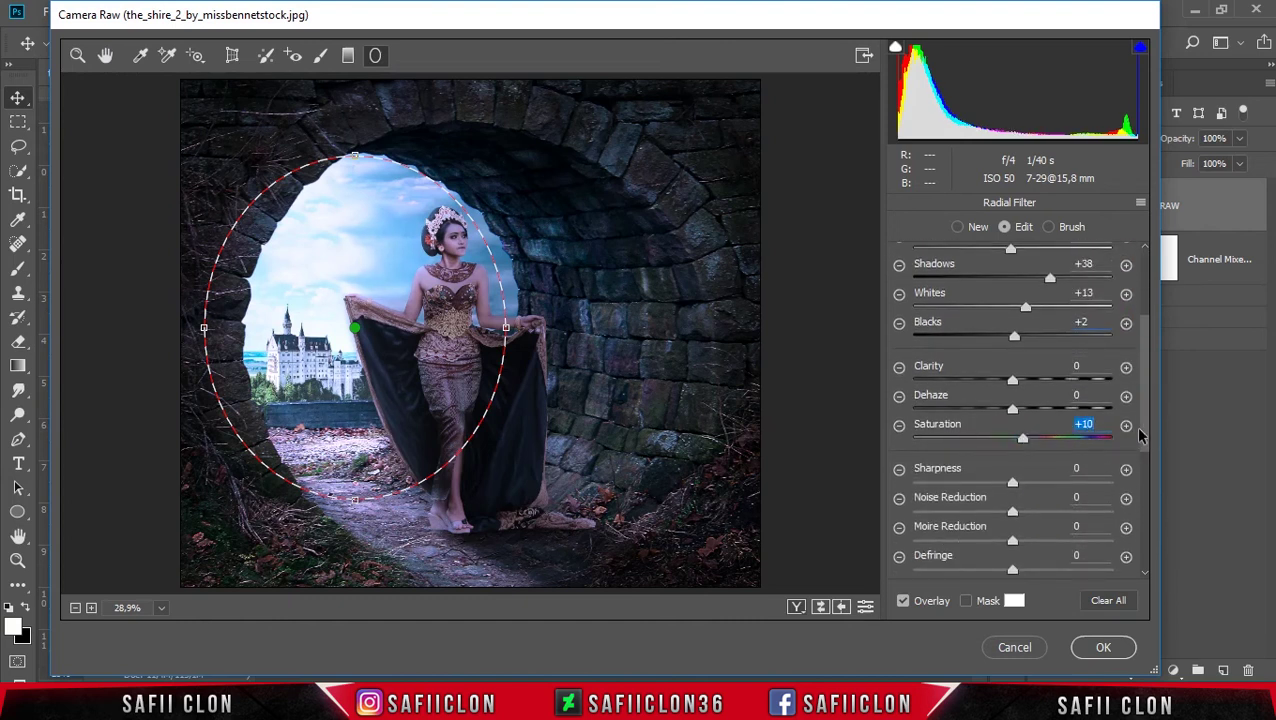
drag(1147, 432, 1147, 512)
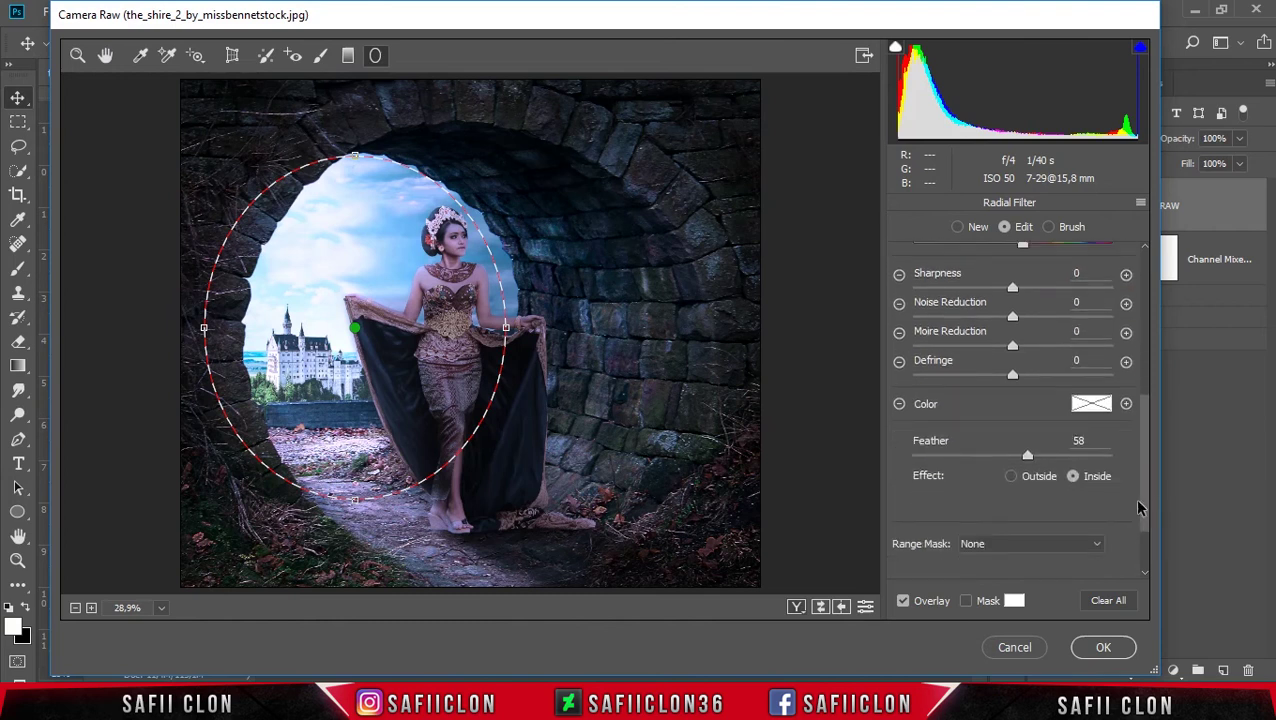
mouse_move(1028, 455)
mouse_down()
mouse_move(1062, 456)
mouse_move(1041, 464)
mouse_up()
Stretch, shift and tilt the radial ellipse into a tall oval over the woman and tunnel.
drag(506, 329, 556, 334)
drag(451, 338, 484, 342)
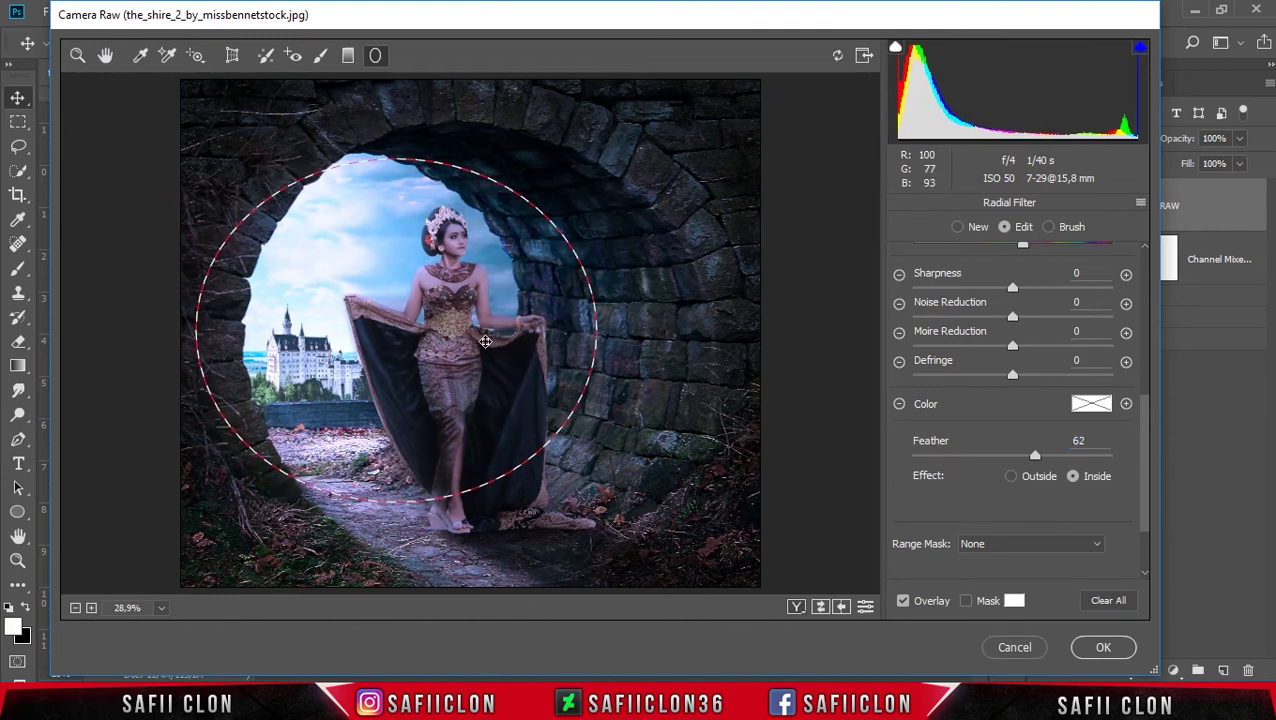
drag(583, 329, 417, 320)
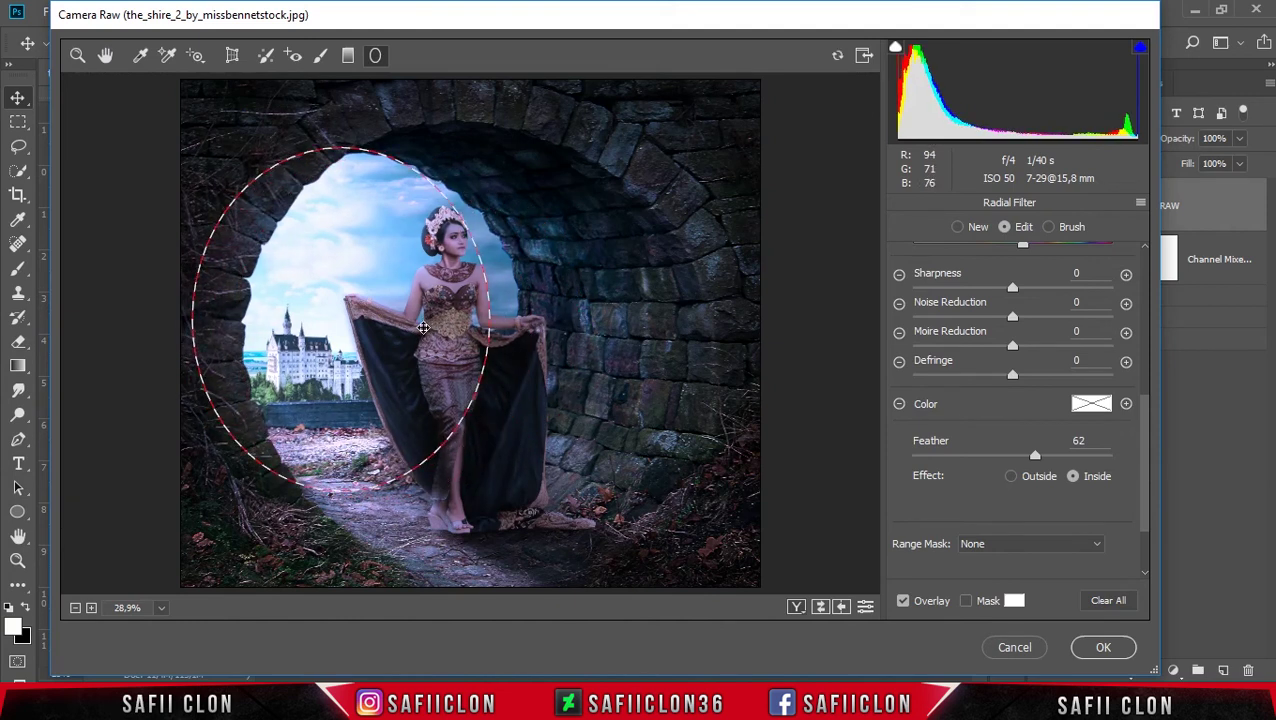
mouse_move(335, 490)
mouse_down()
mouse_move(341, 521)
mouse_move(362, 479)
mouse_up()
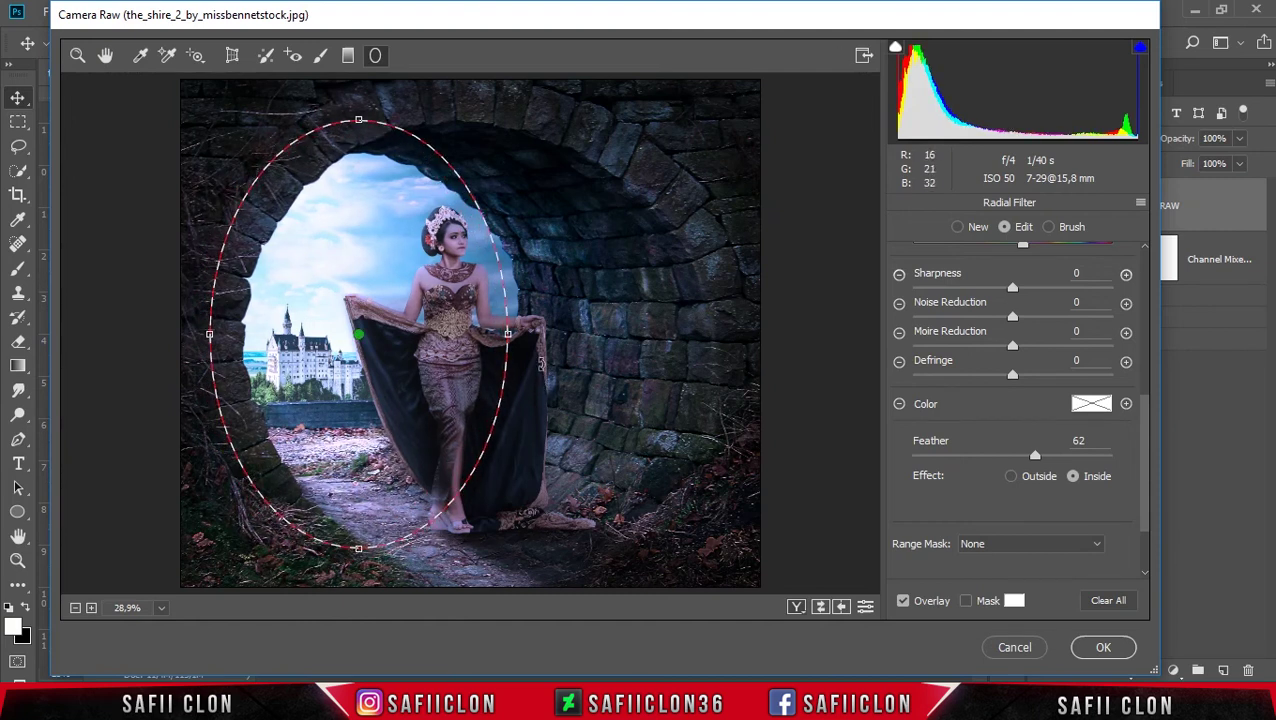
mouse_move(535, 340)
mouse_down()
mouse_move(537, 352)
mouse_move(435, 361)
mouse_up()
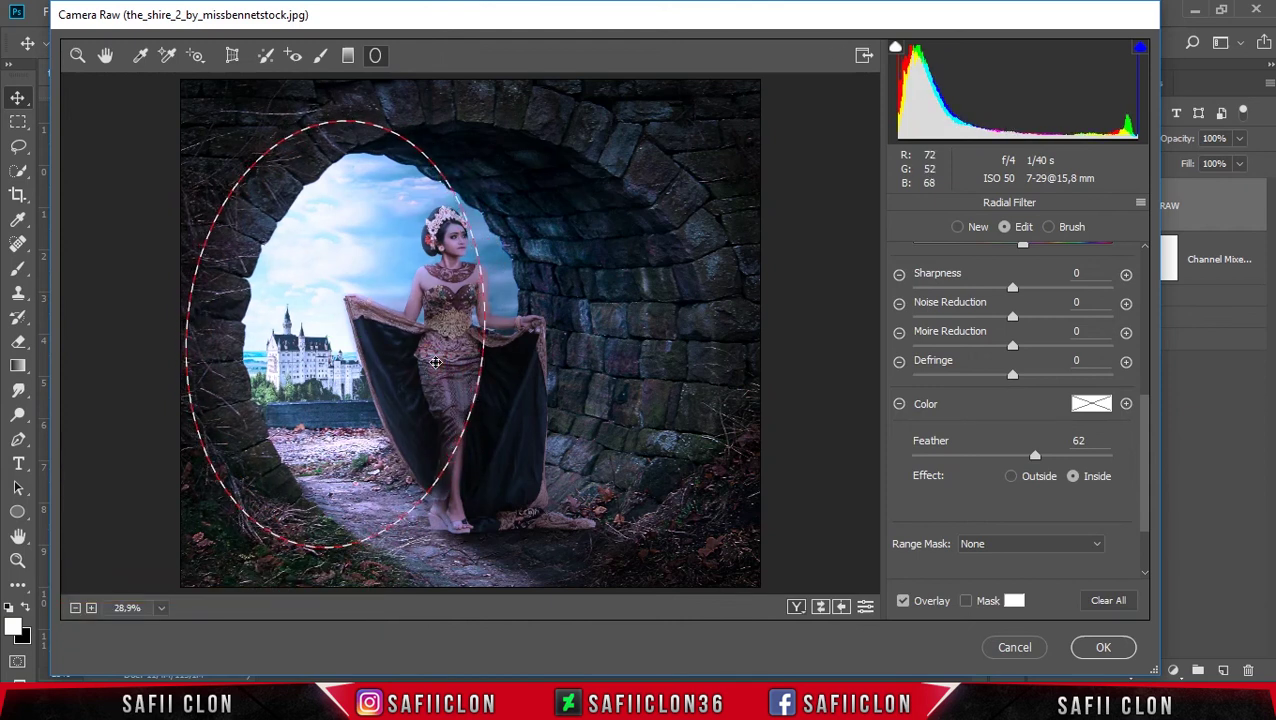
Hide the overlay, cycle through Before/After previews, and apply the Camera Raw filter.
click(77, 55)
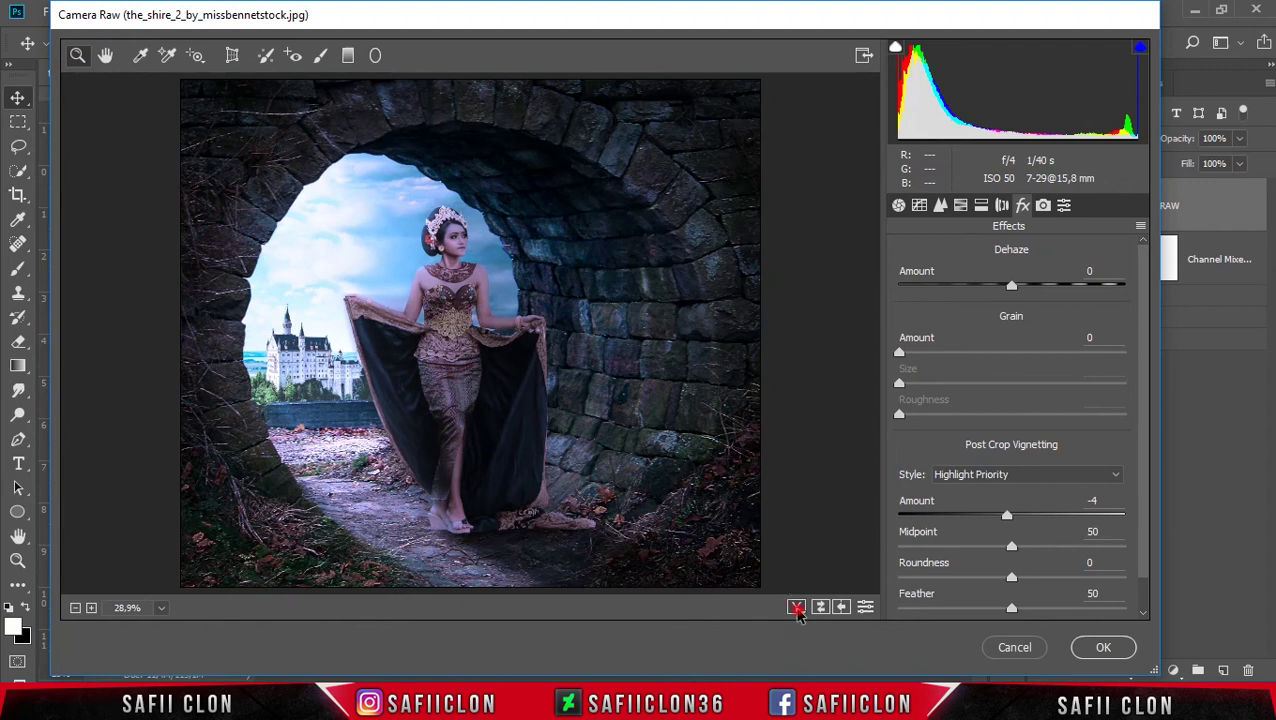
click(796, 608)
click(796, 608)
click(796, 608)
click(796, 608)
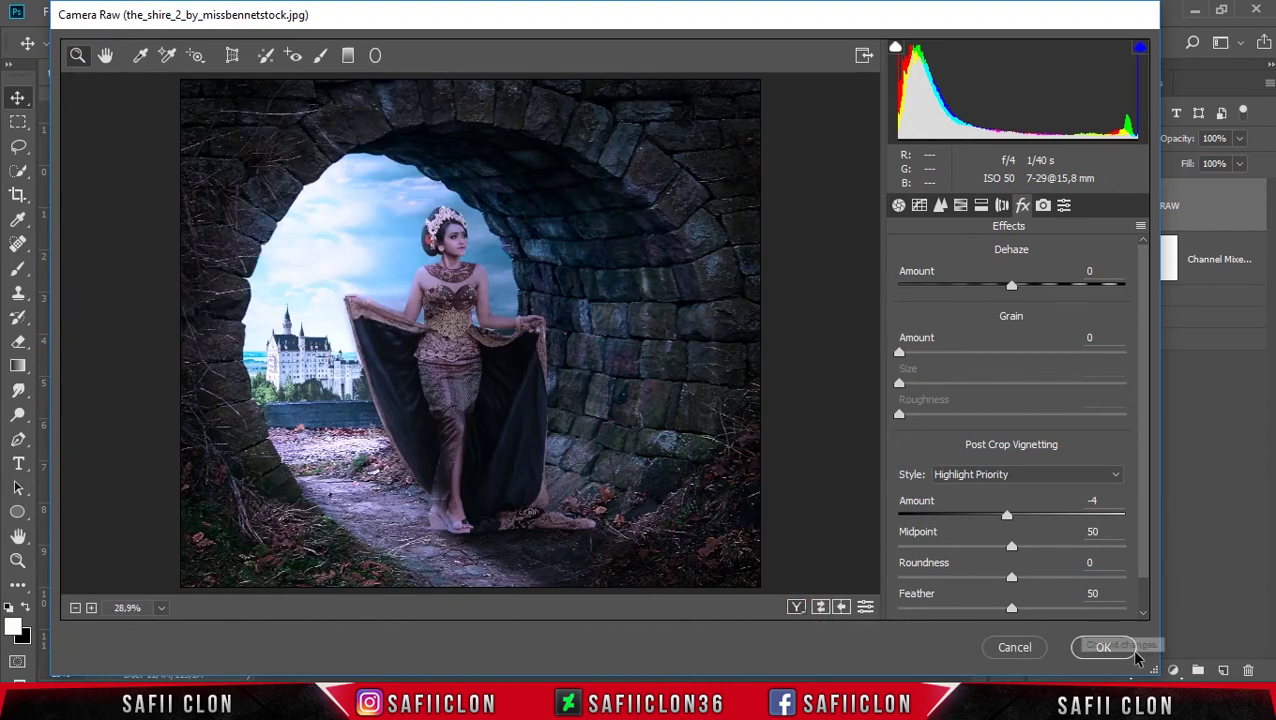
click(1106, 647)
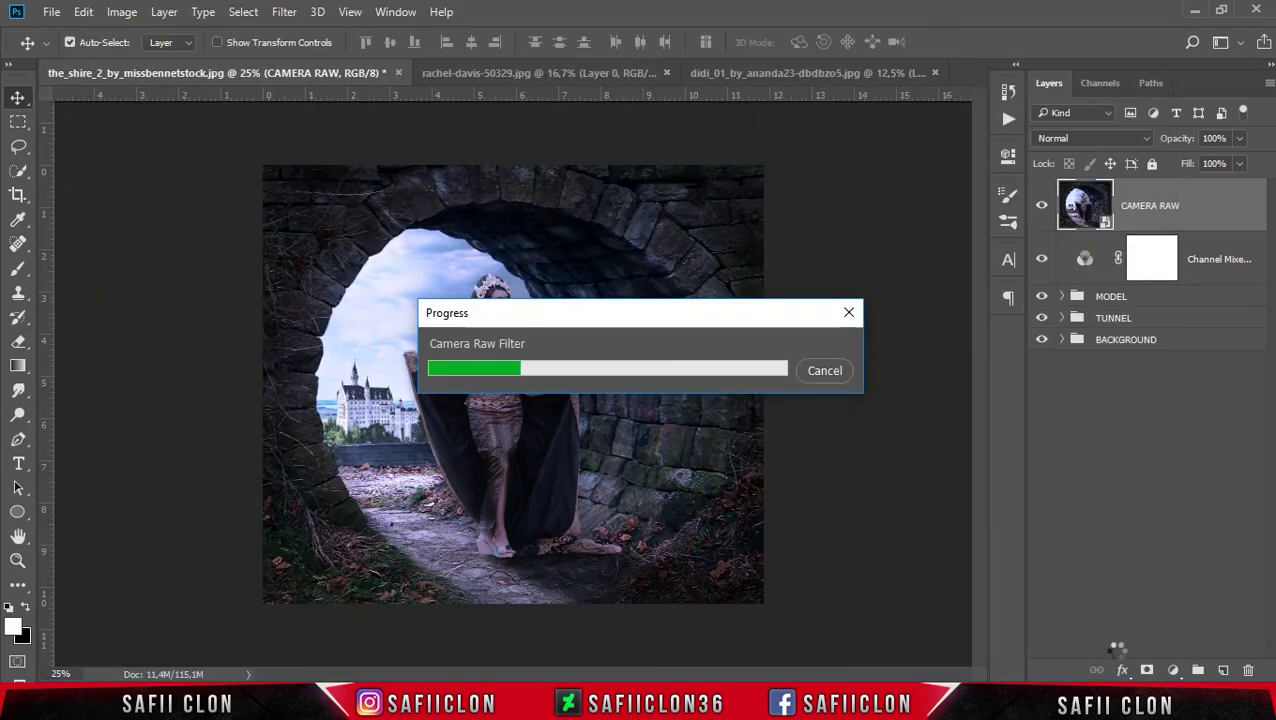
Toggle the CAMERA RAW layer's visibility to compare the filtered result.
click(1042, 209)
click(1042, 209)
click(1042, 209)
click(1042, 209)
click(1210, 209)
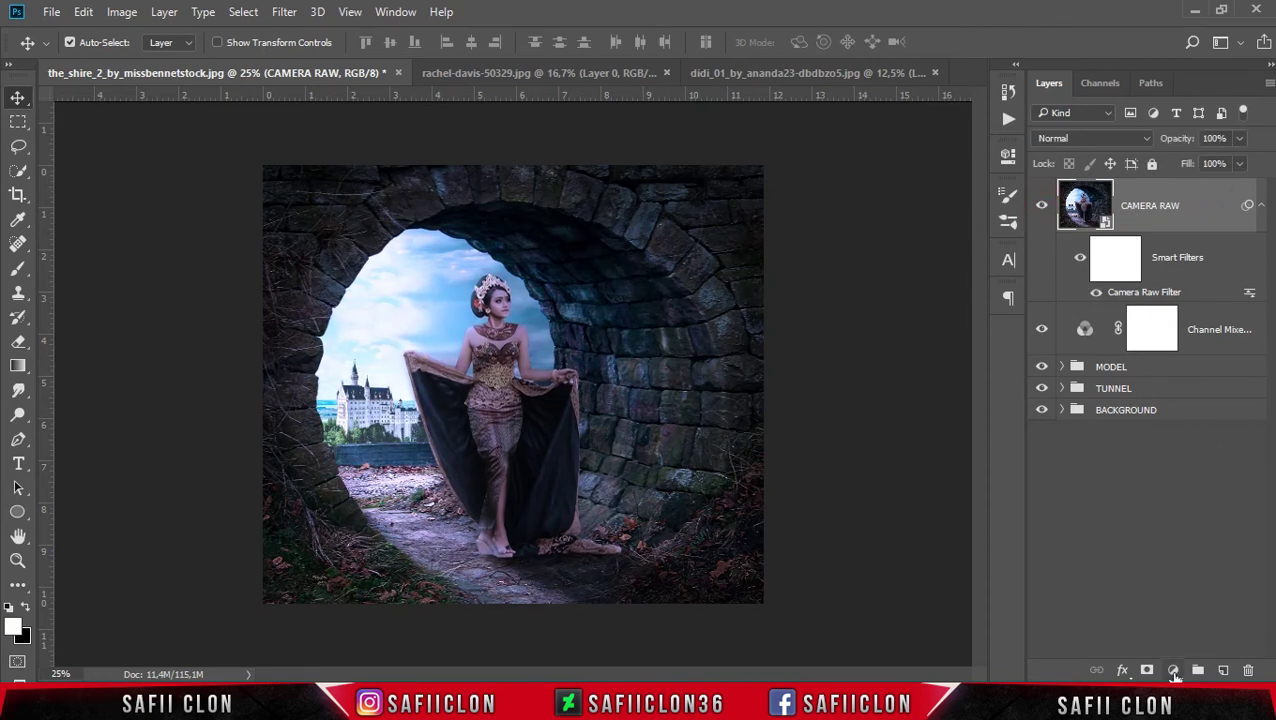
Add a Color Lookup adjustment layer using the 2Strip.look 3DLUT for a teal grade.
click(1173, 670)
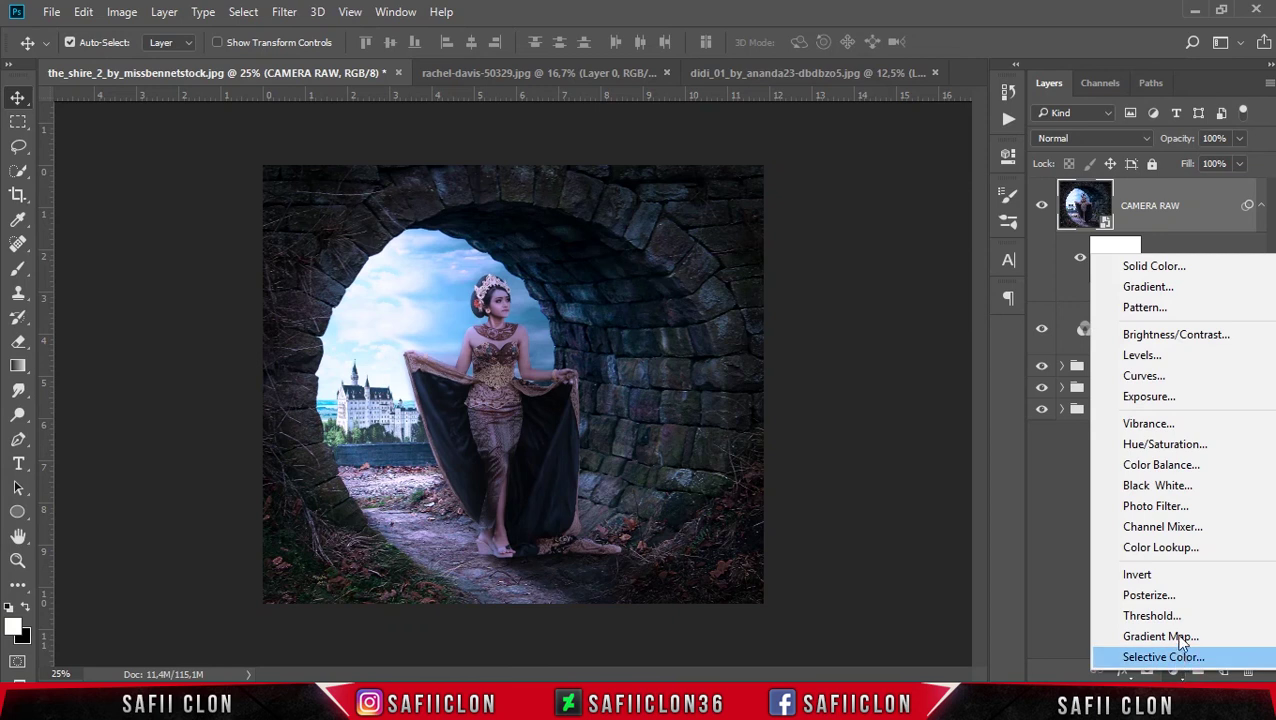
click(1178, 547)
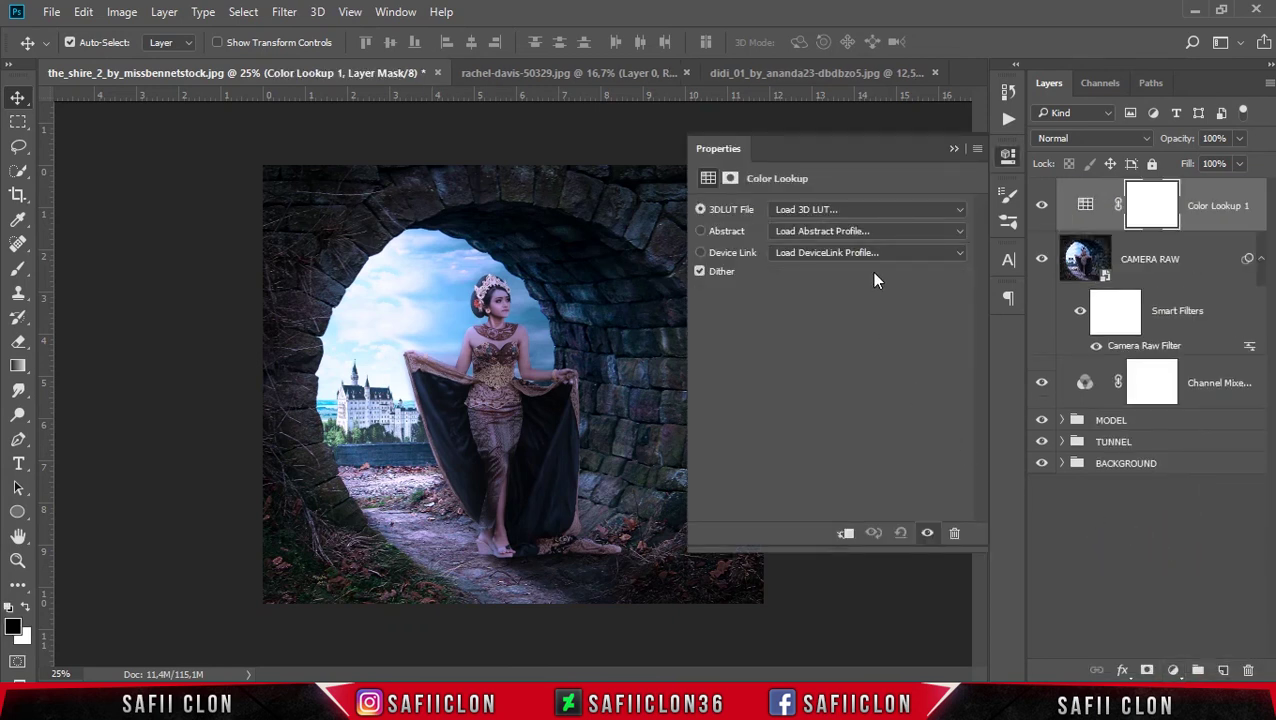
click(866, 212)
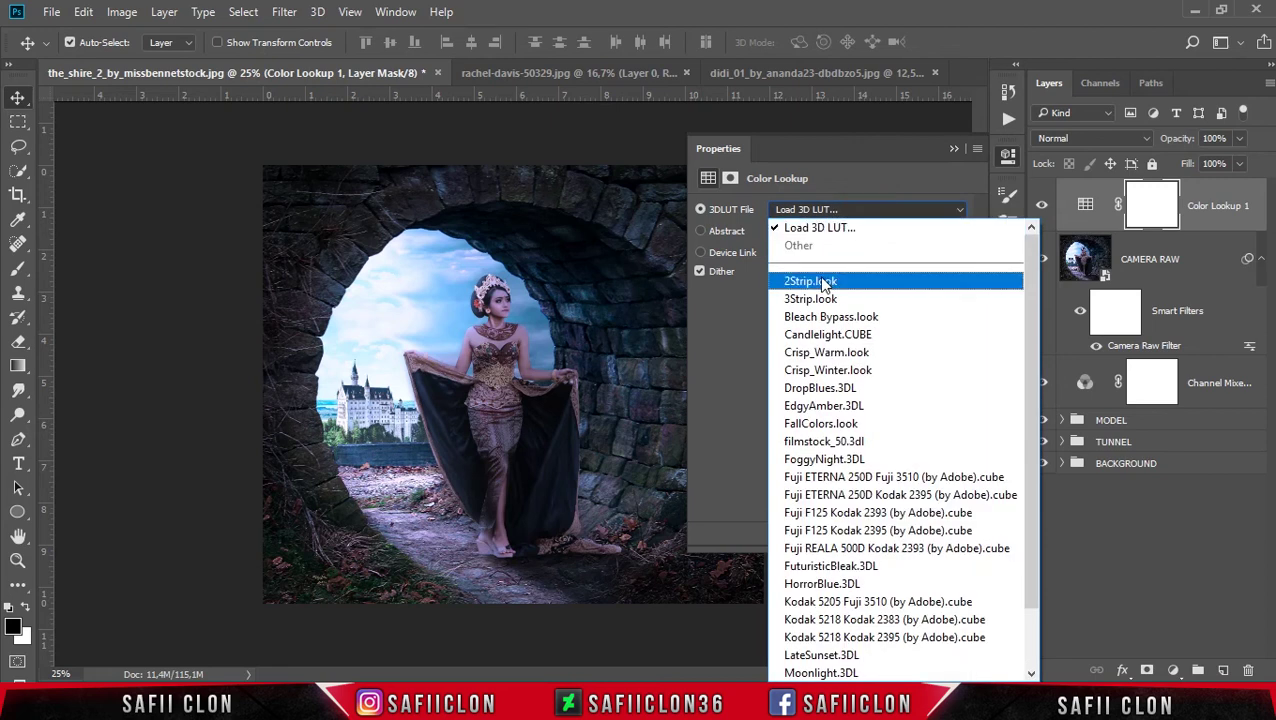
click(829, 281)
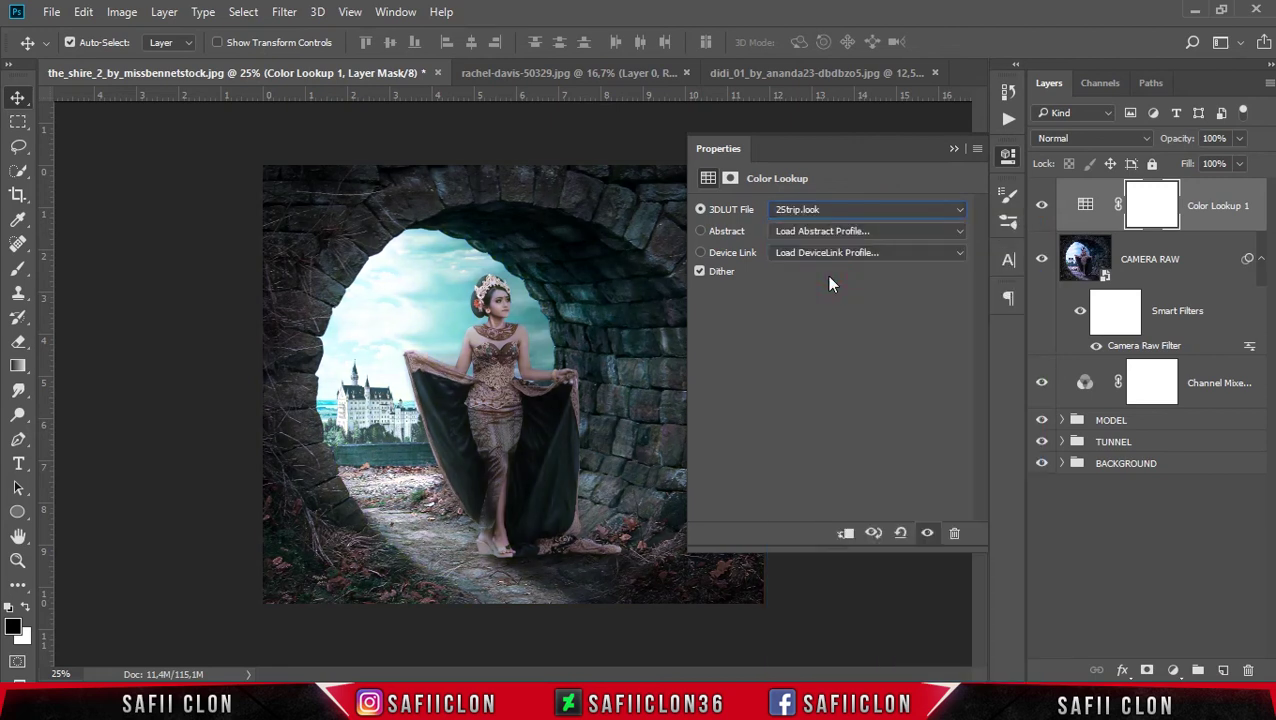
click(952, 151)
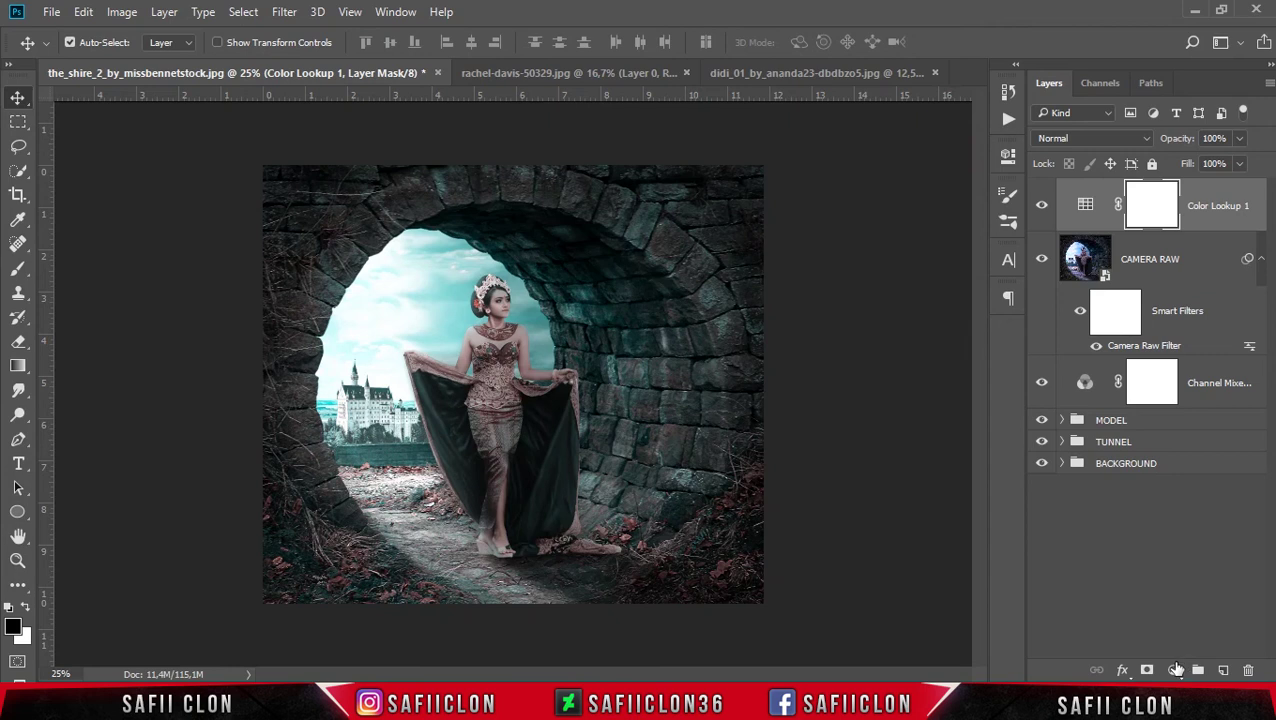
click(1174, 668)
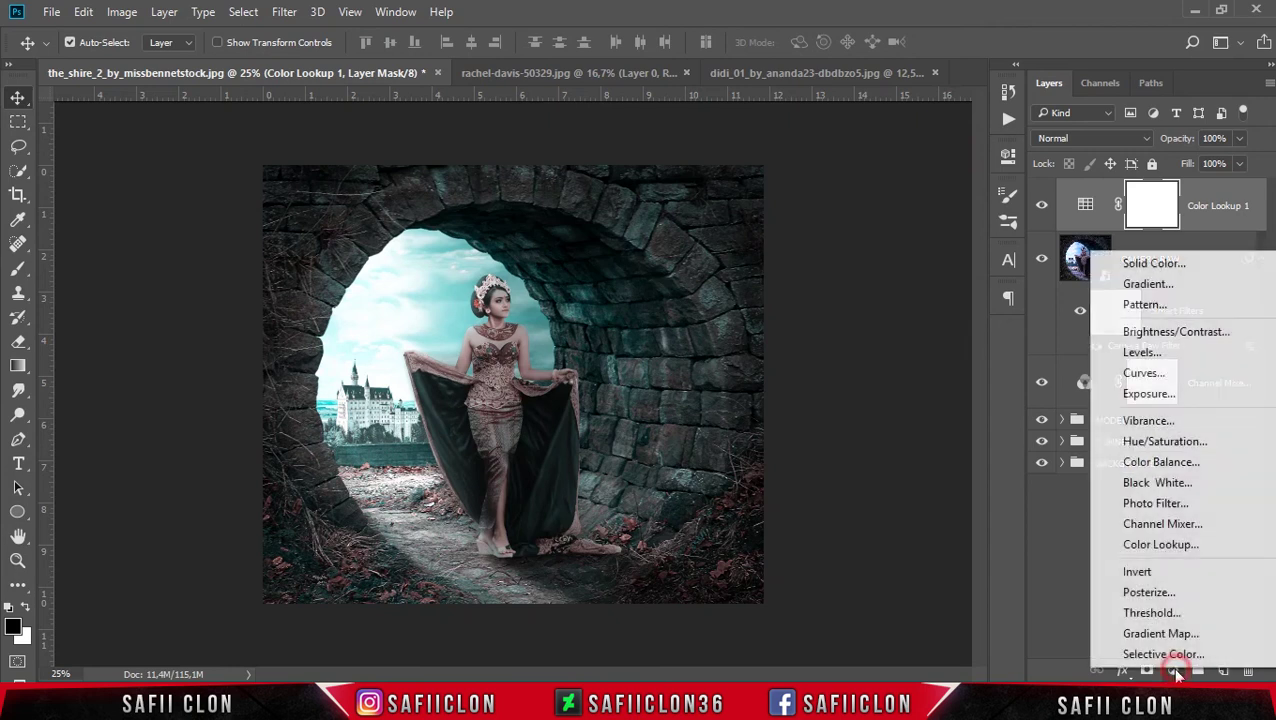
Add a second Color Lookup layer loading the Safii Clon.cube LUT, and compare it on/off.
click(1160, 544)
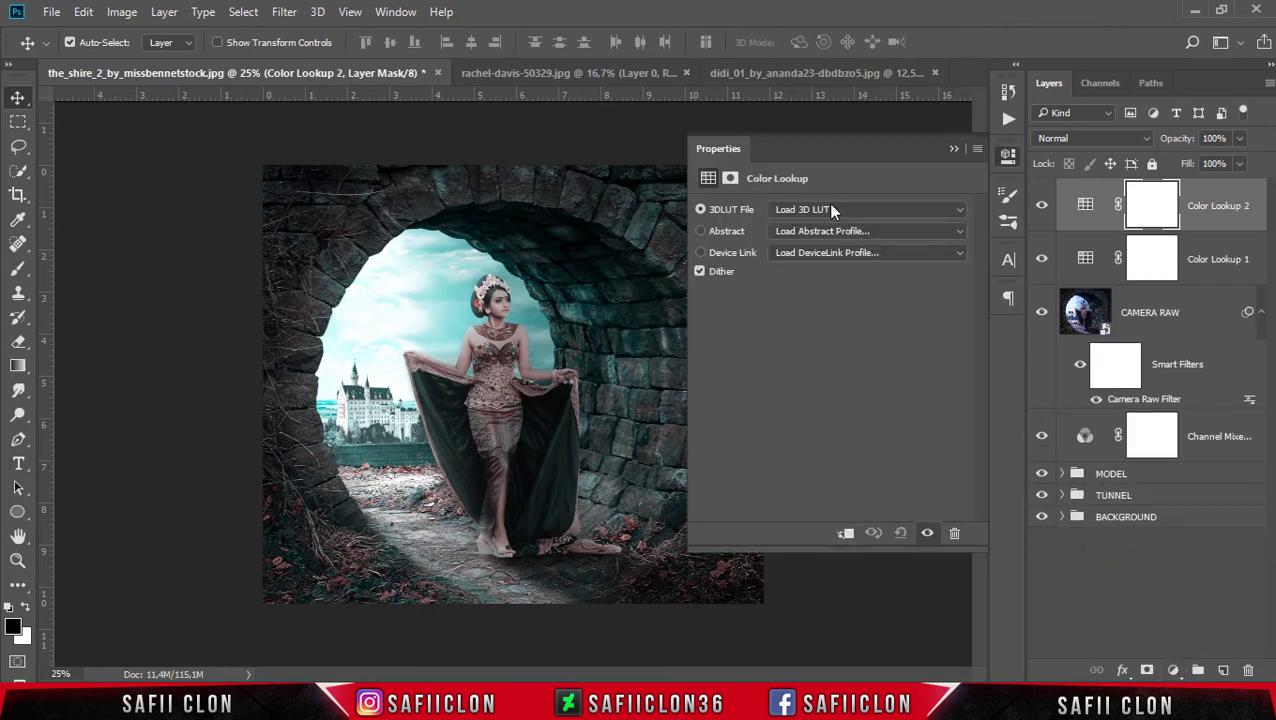
click(866, 215)
click(851, 233)
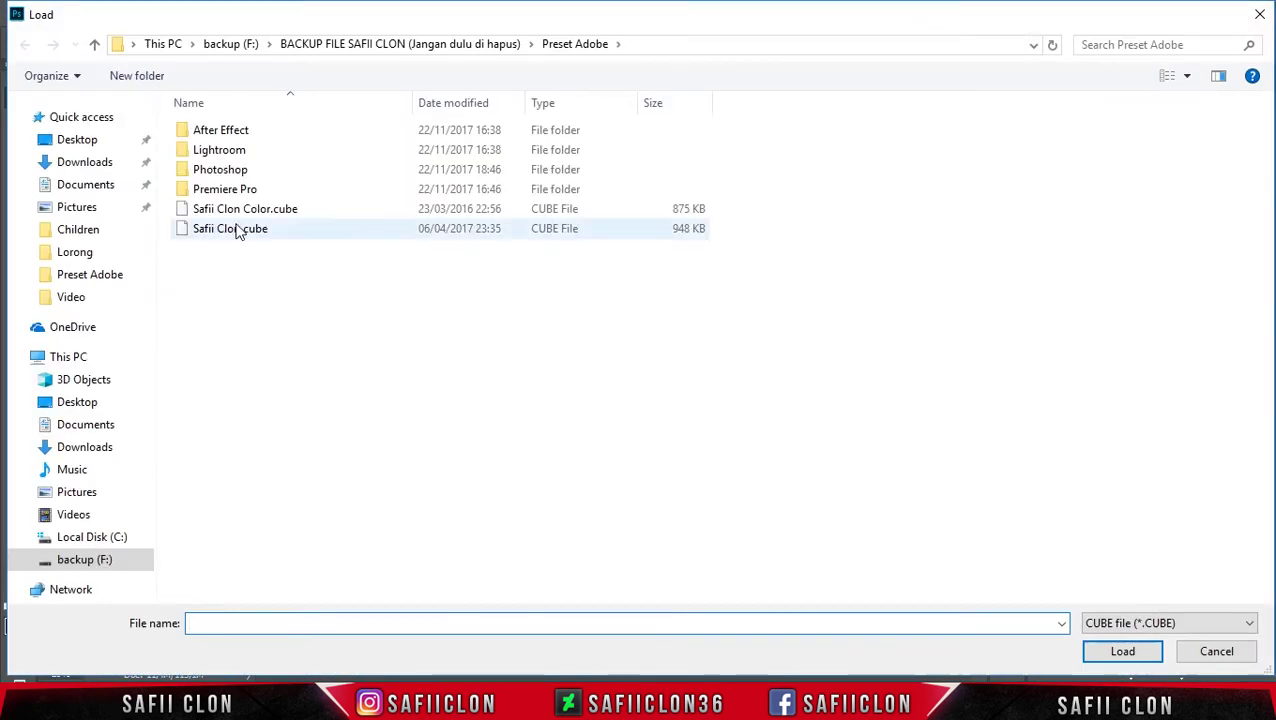
click(241, 228)
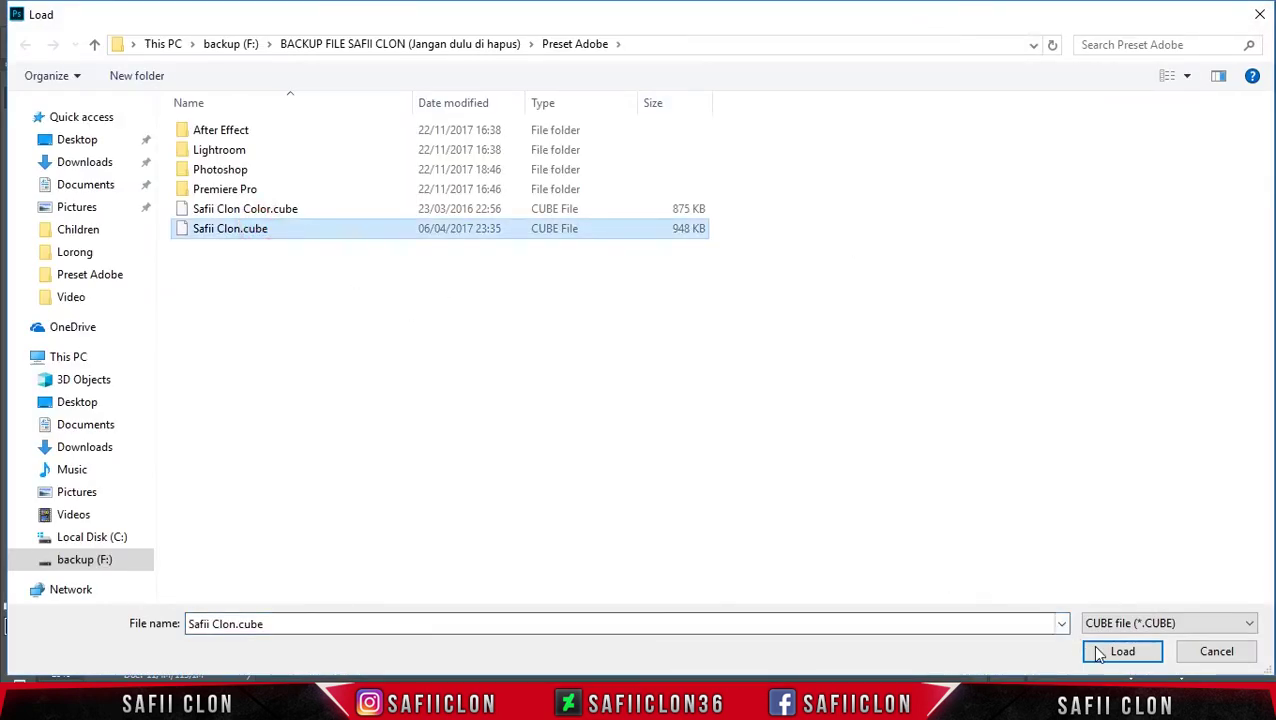
click(1122, 652)
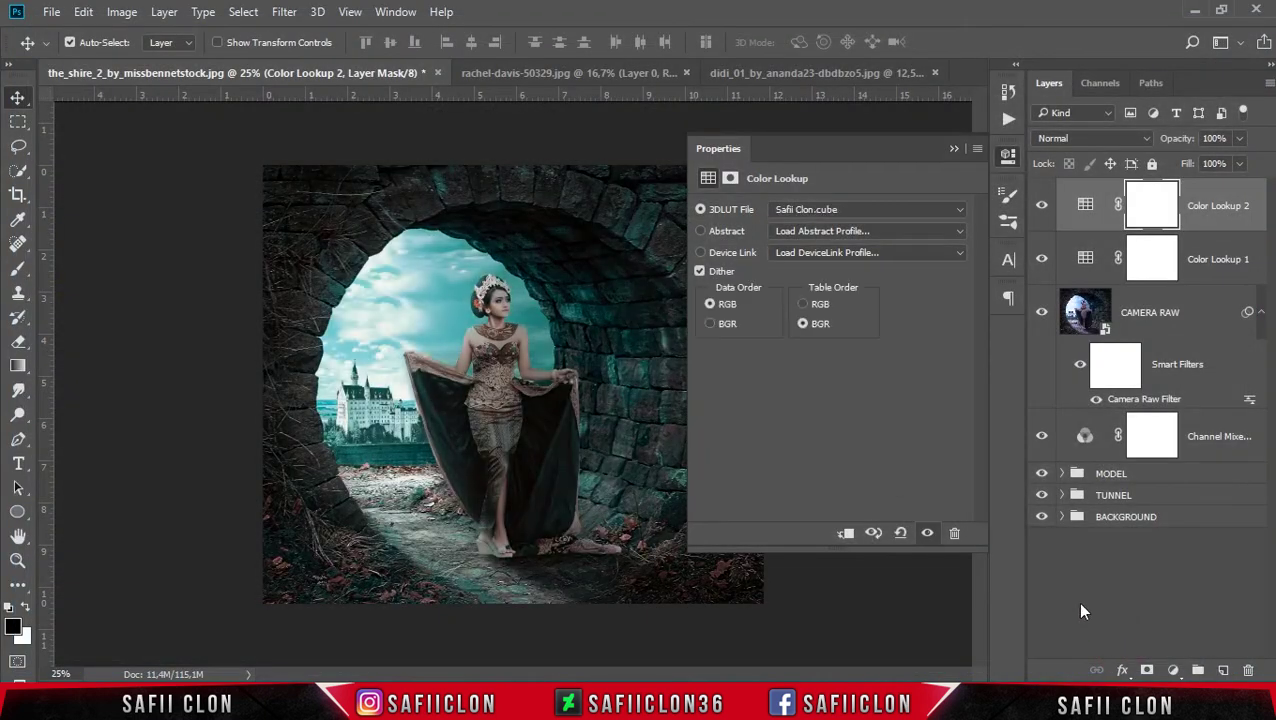
click(953, 150)
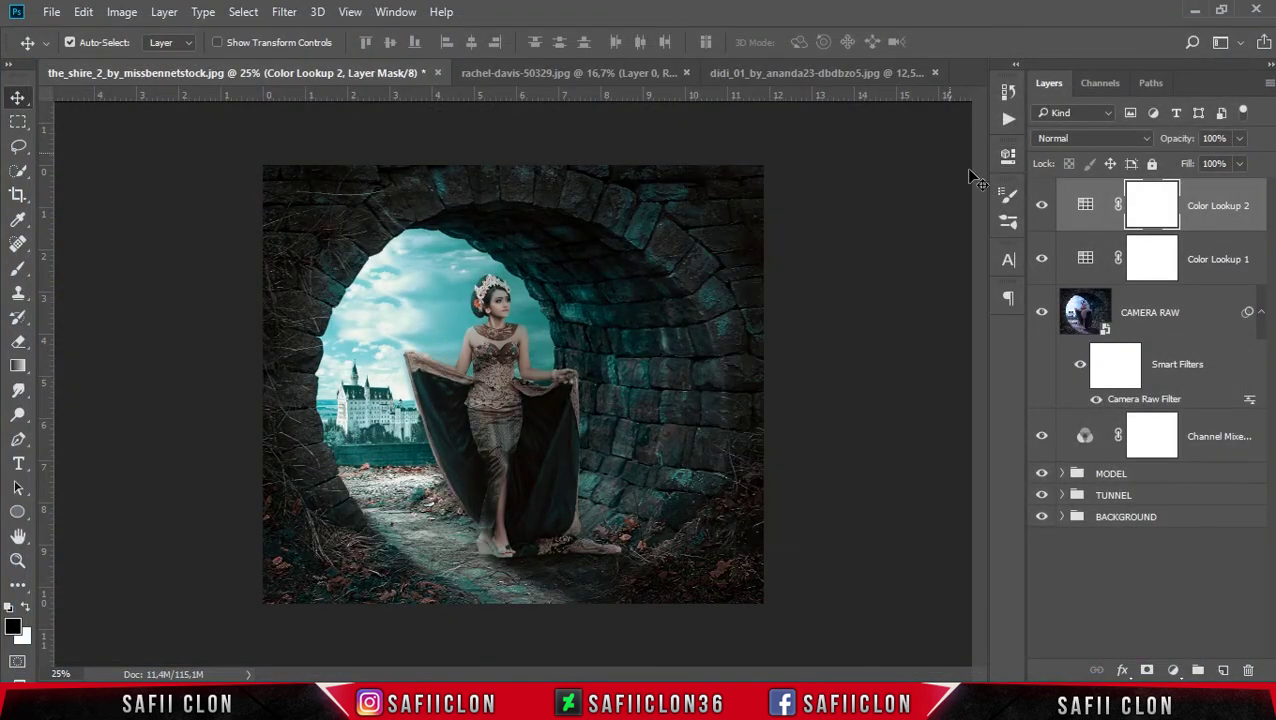
click(1043, 207)
click(1043, 207)
Stamp all visible layers into a new layer named COLOR EFEX PRO.
key(ctrl+shift+alt+e)
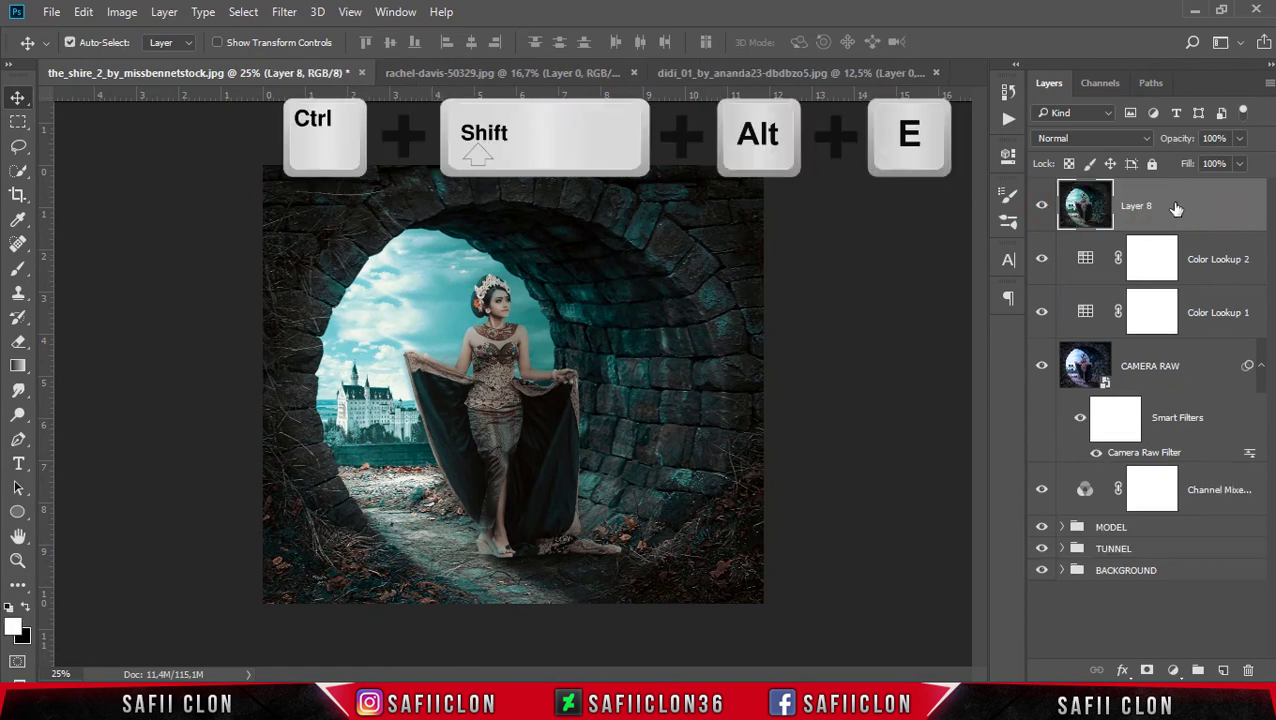
double_click(1138, 205)
text(CO)
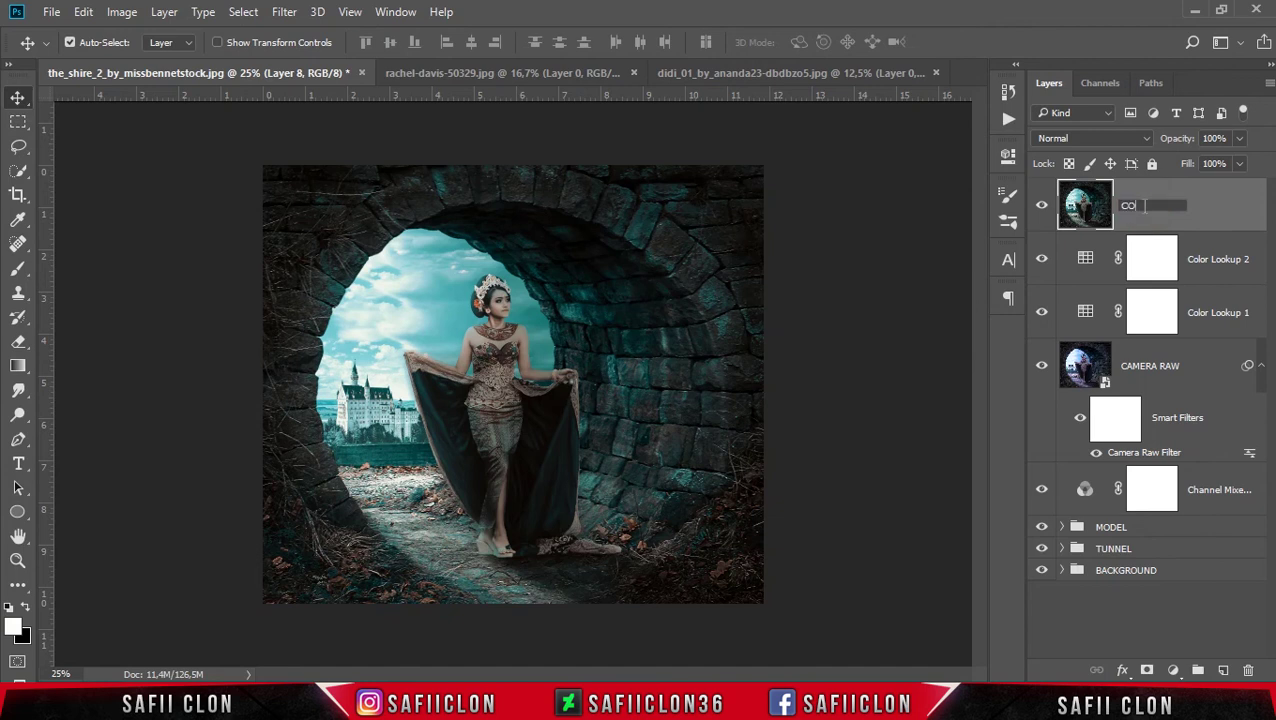
text(LOR EFEX PRO)
Confirm the COLOR EFEX PRO name and convert the layer to a smart object.
click(1232, 214)
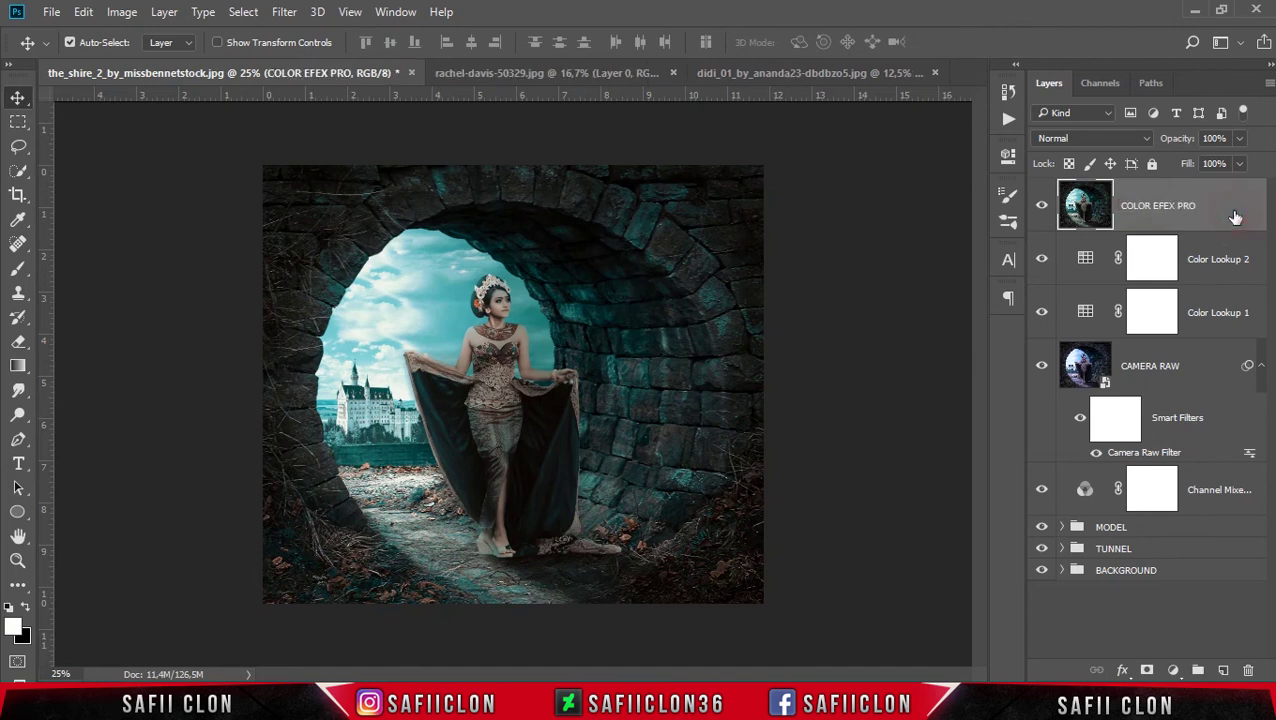
right_click(1198, 196)
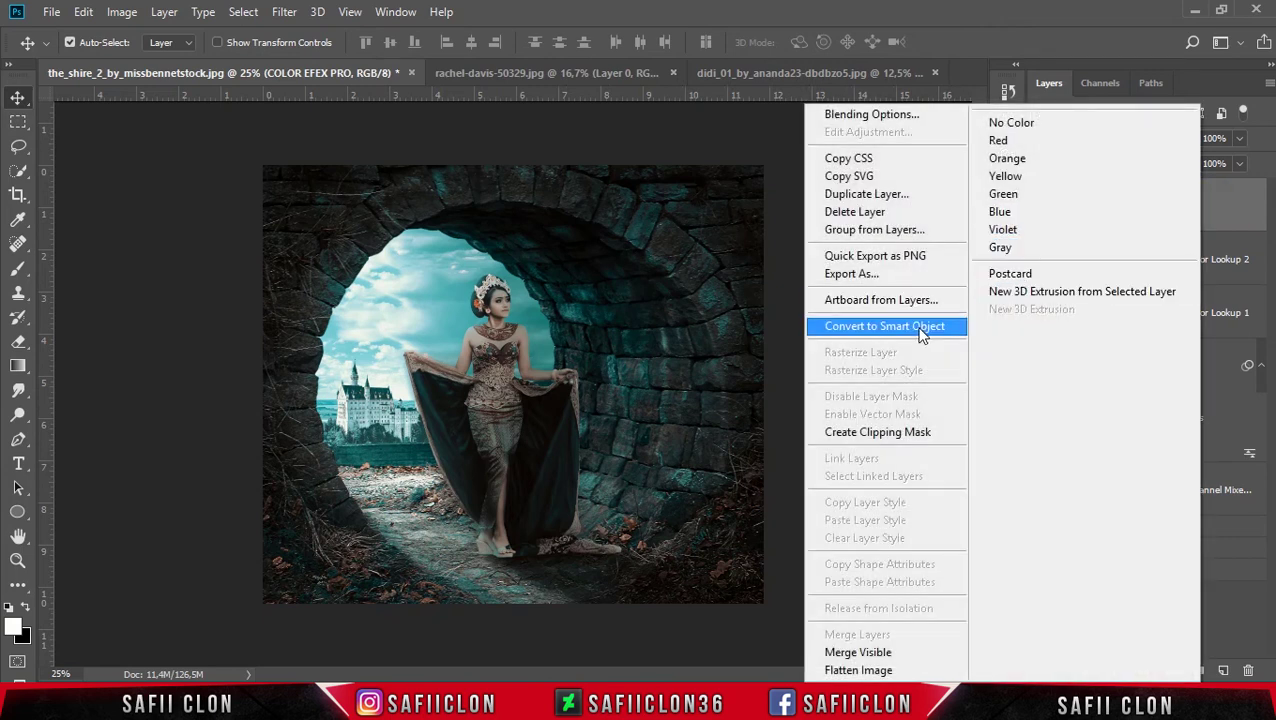
click(921, 330)
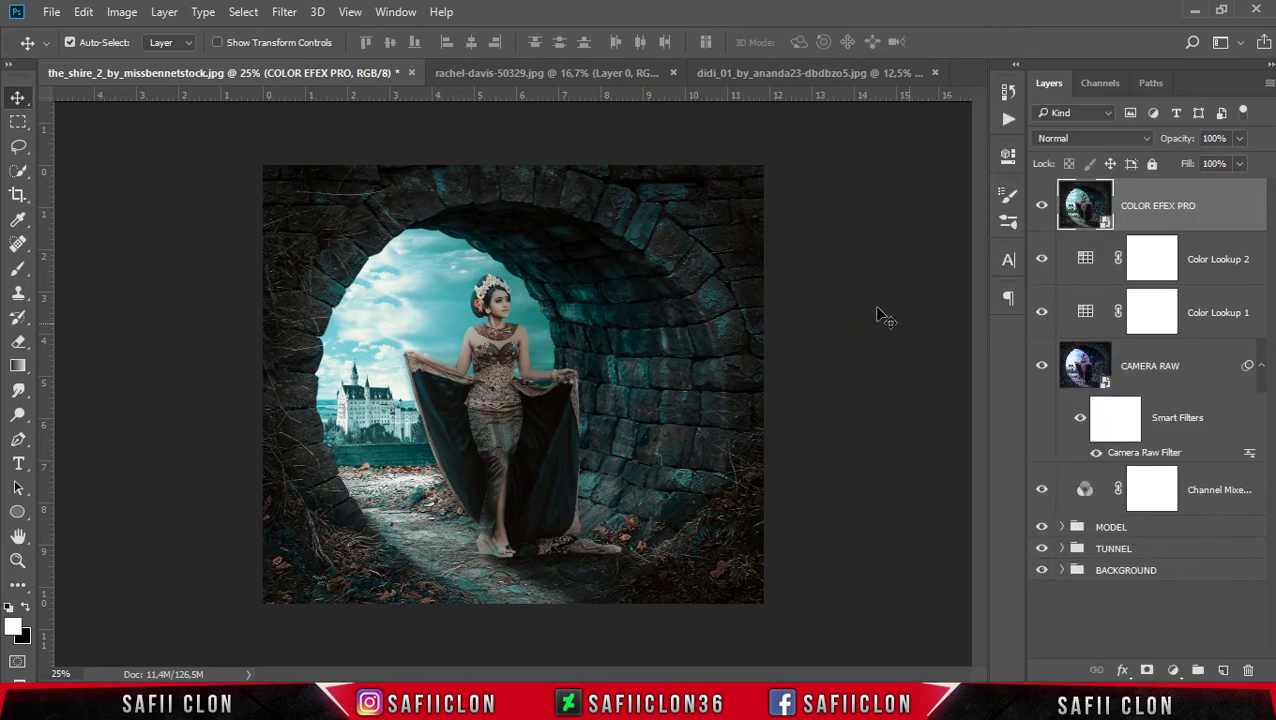
Launch Nik Collection's Color Efex Pro 4 on the smart object, dismissing the warning.
click(284, 12)
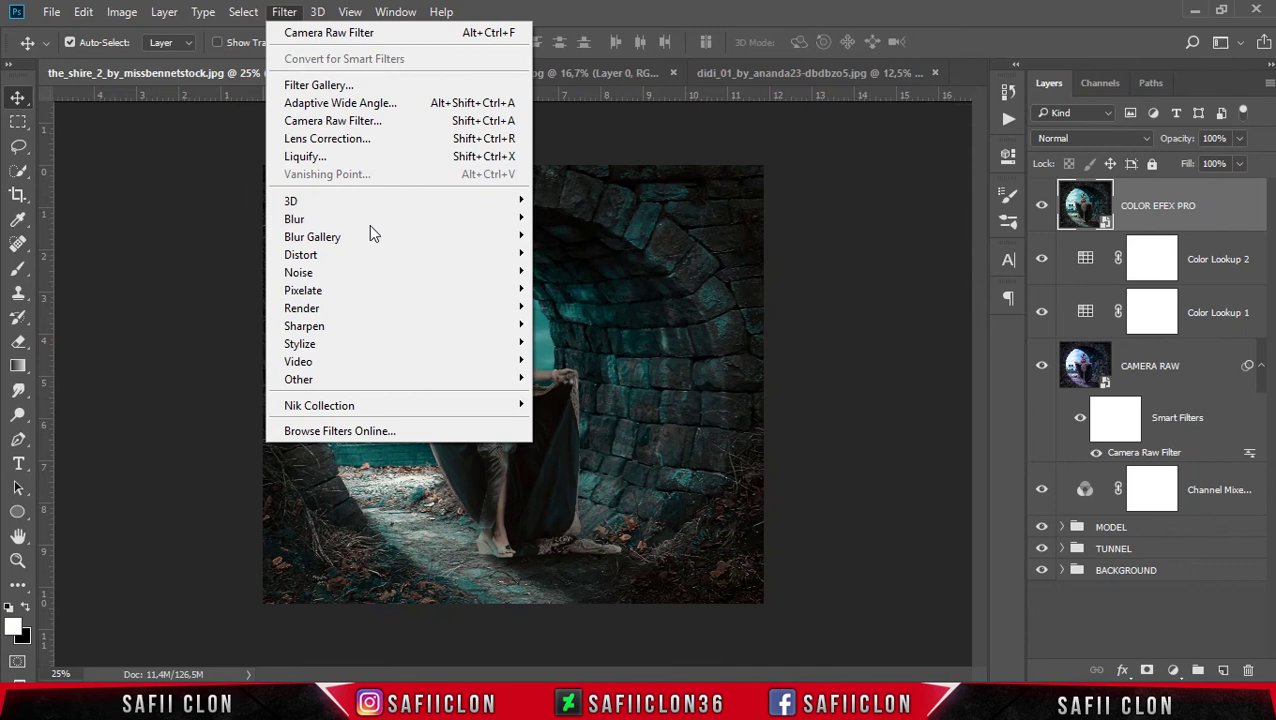
mouse_move(319, 405)
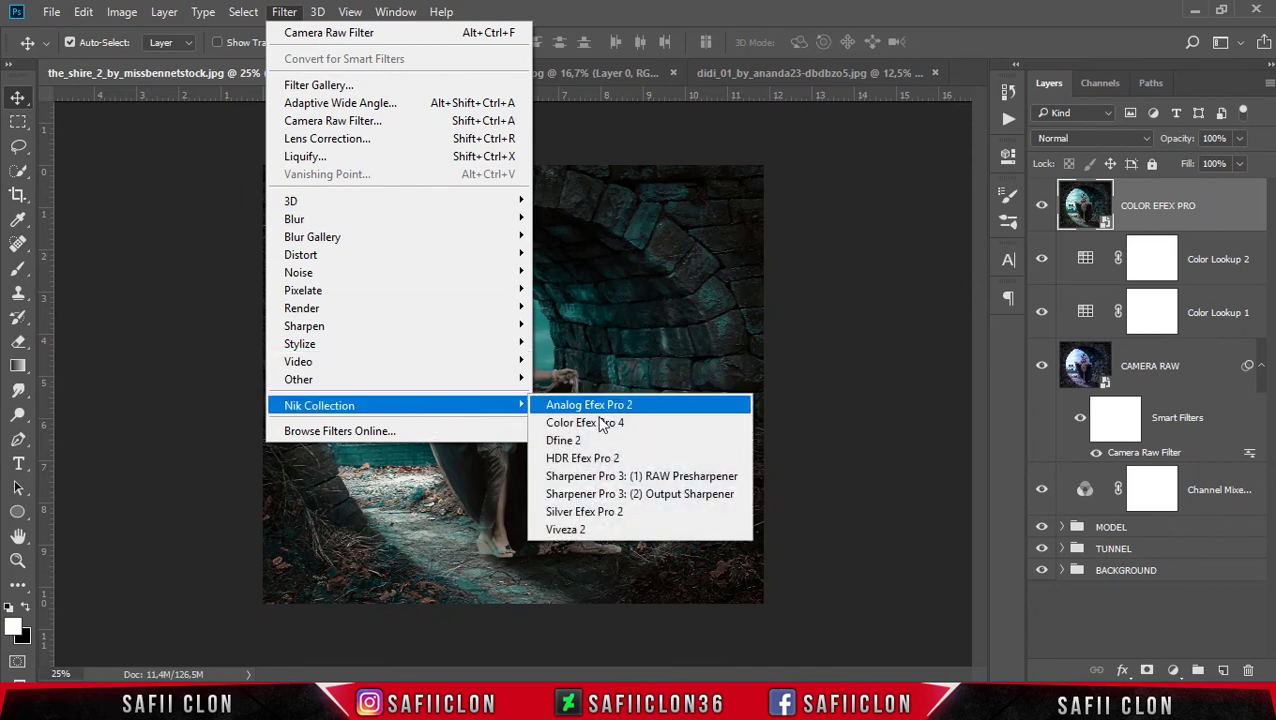
click(600, 421)
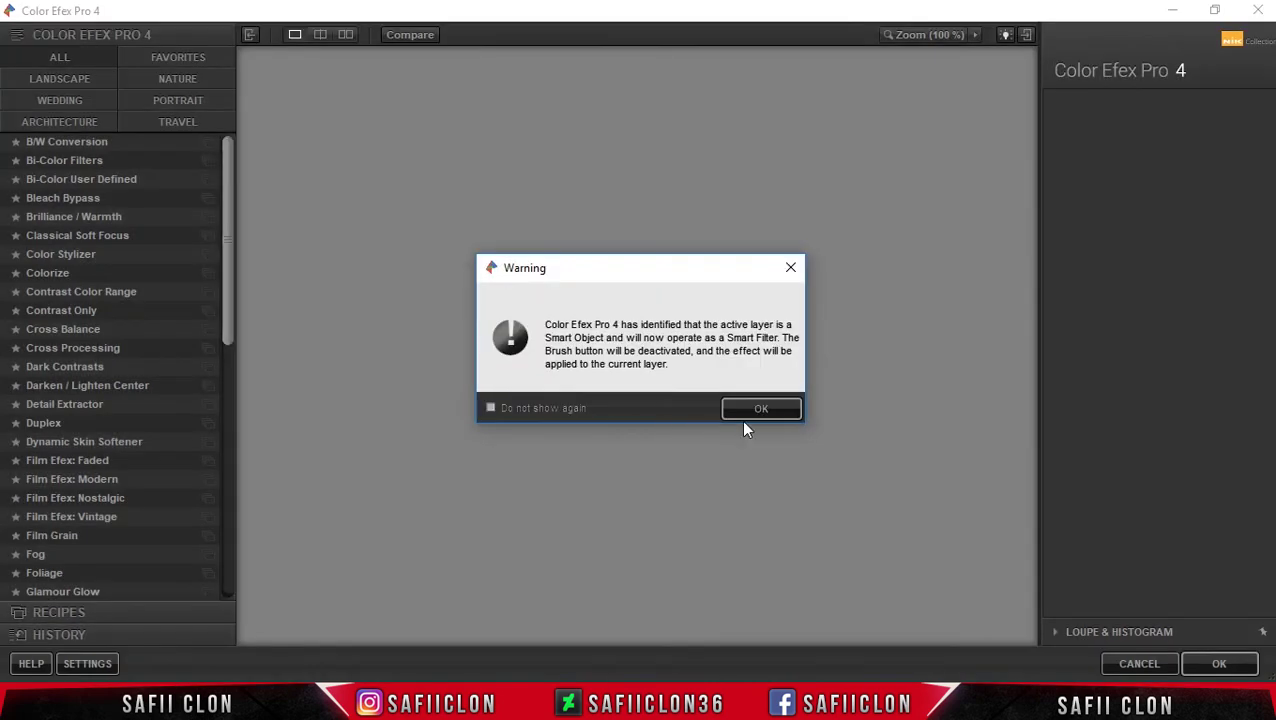
click(761, 410)
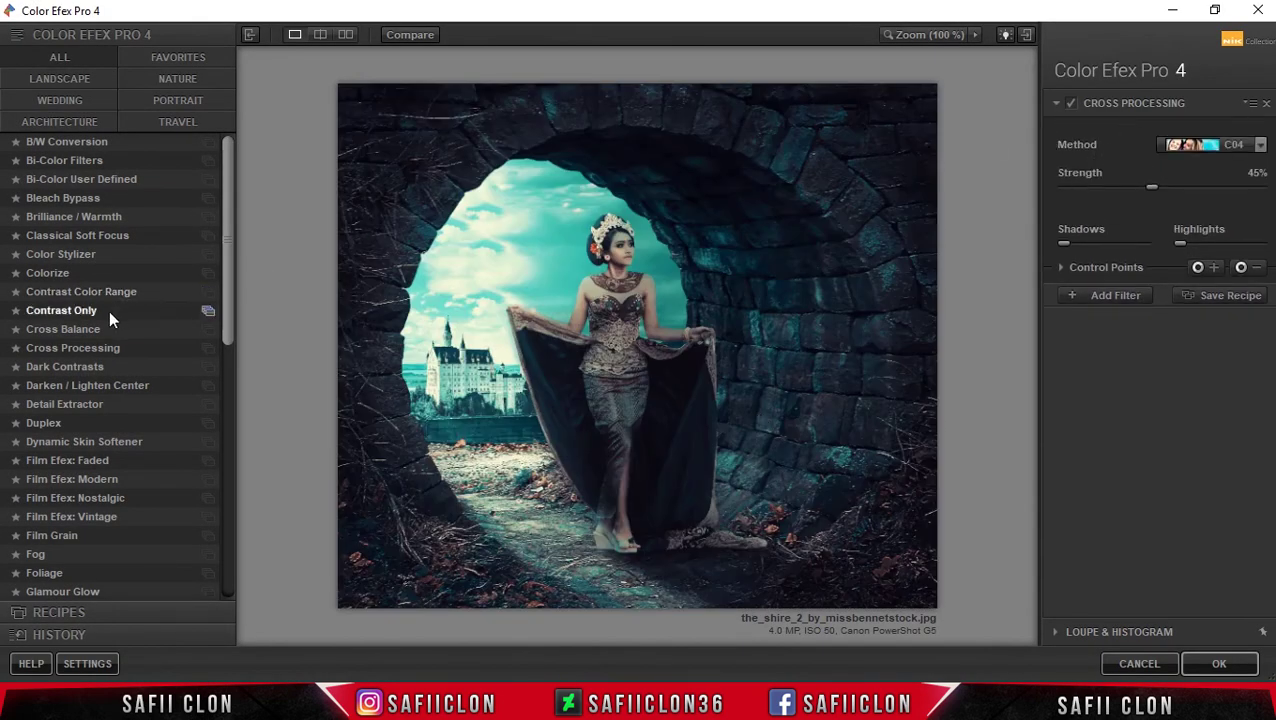
Apply Cross Processing with method C04 at about 43% strength, then add a filter slot.
click(63, 345)
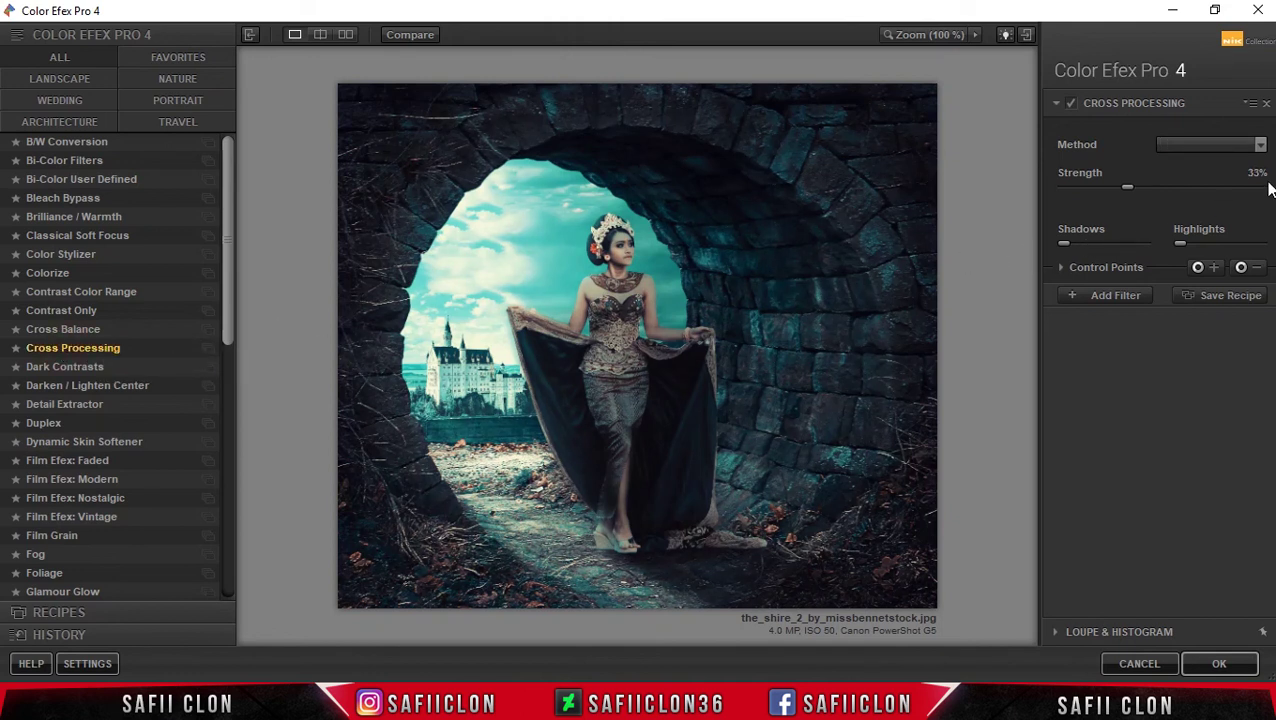
click(1258, 145)
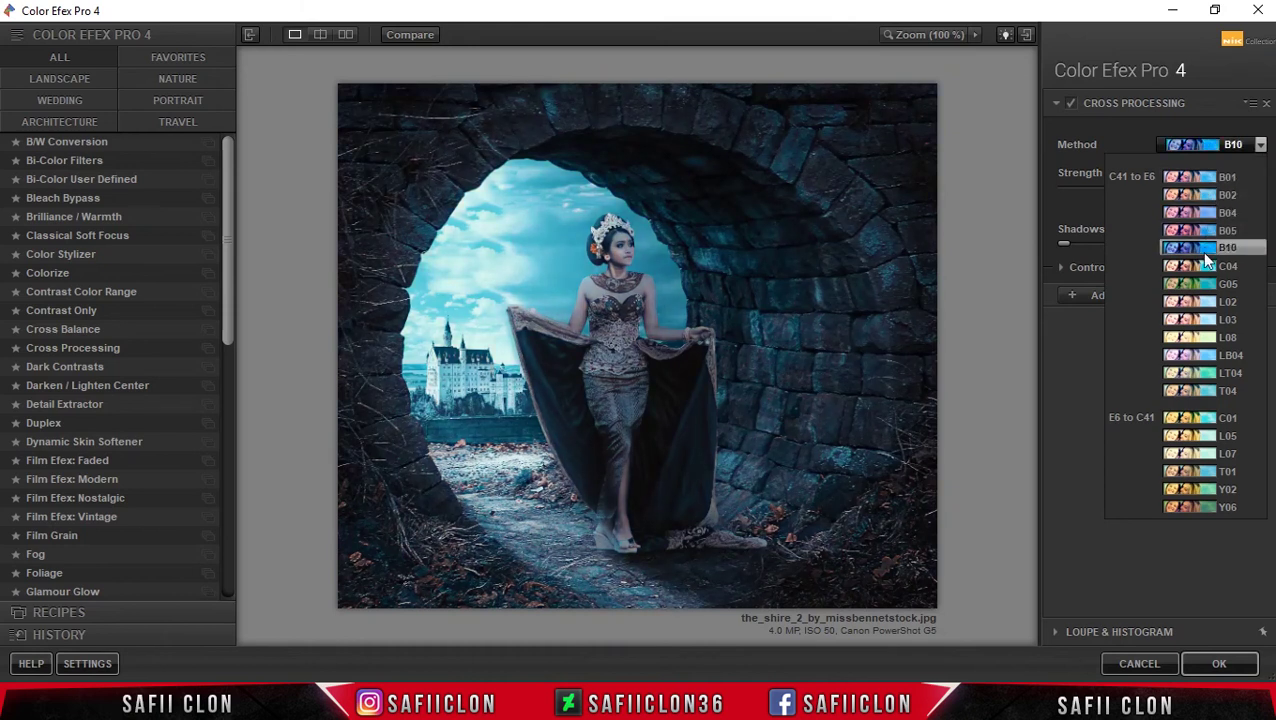
click(1199, 266)
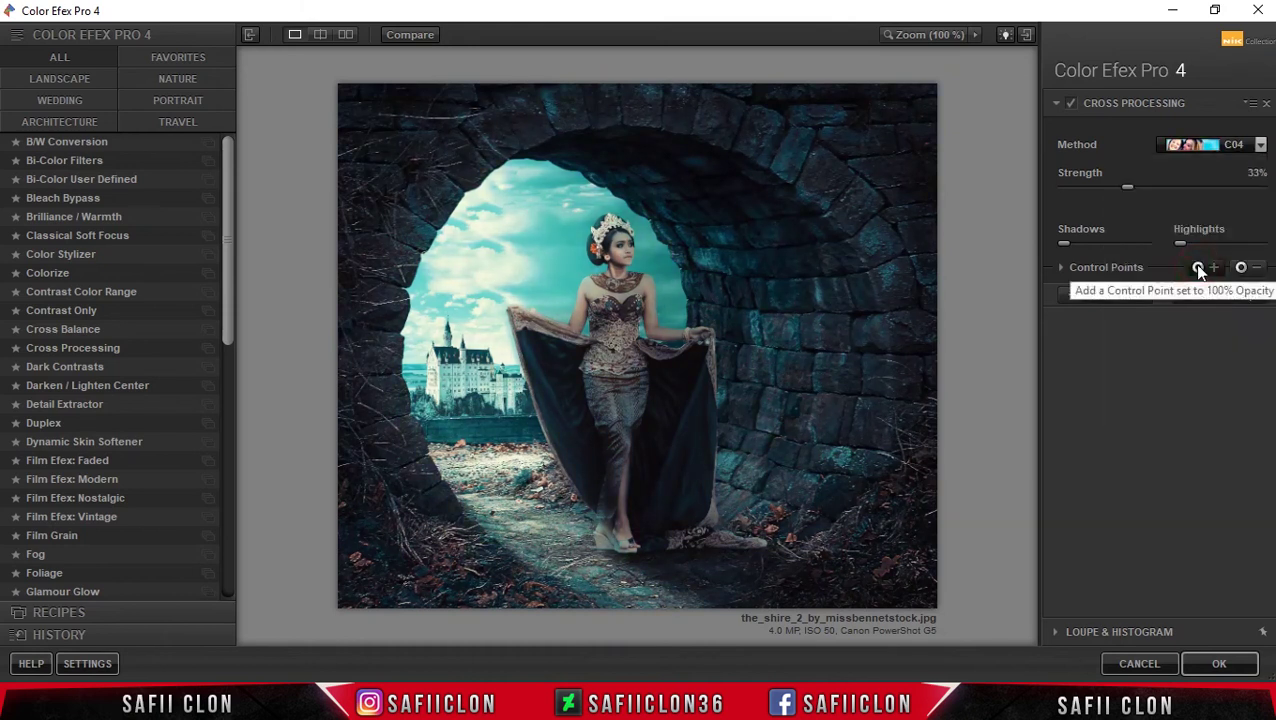
click(1130, 188)
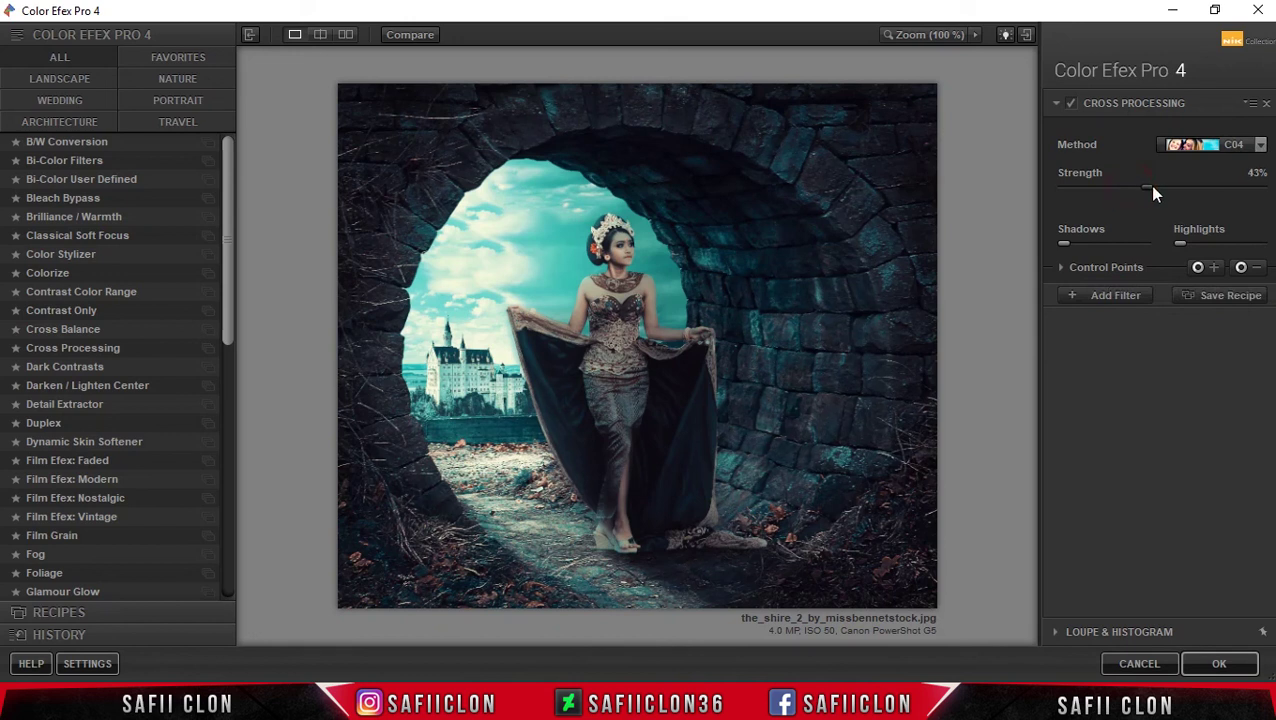
click(1126, 297)
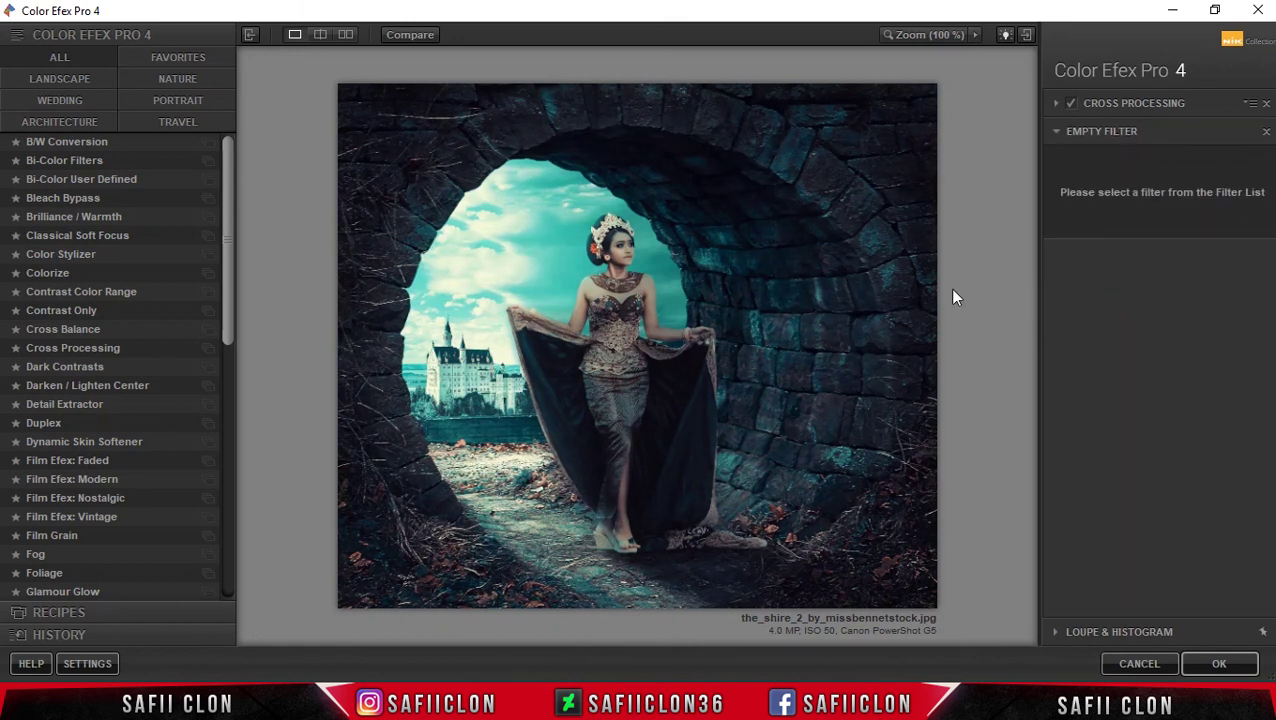
Add Cross Balance using Daylight To Tungsten (1) at 35% strength, then add a filter slot.
click(46, 329)
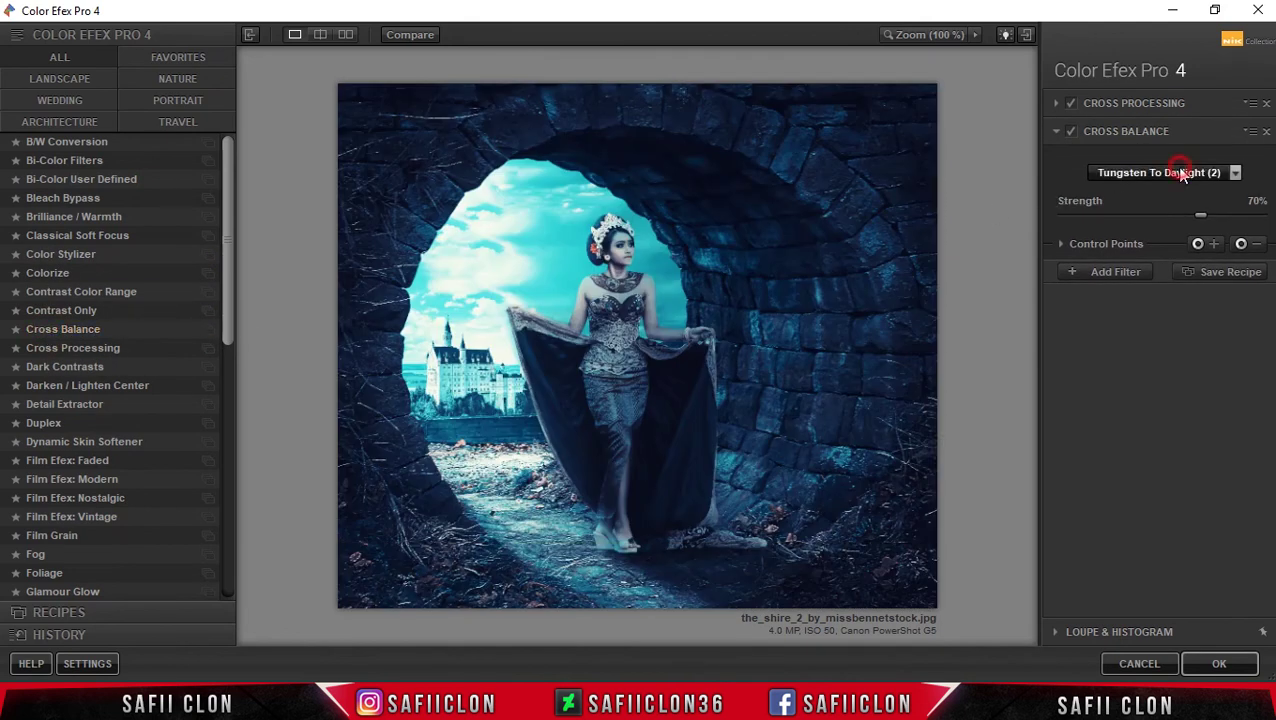
click(1177, 170)
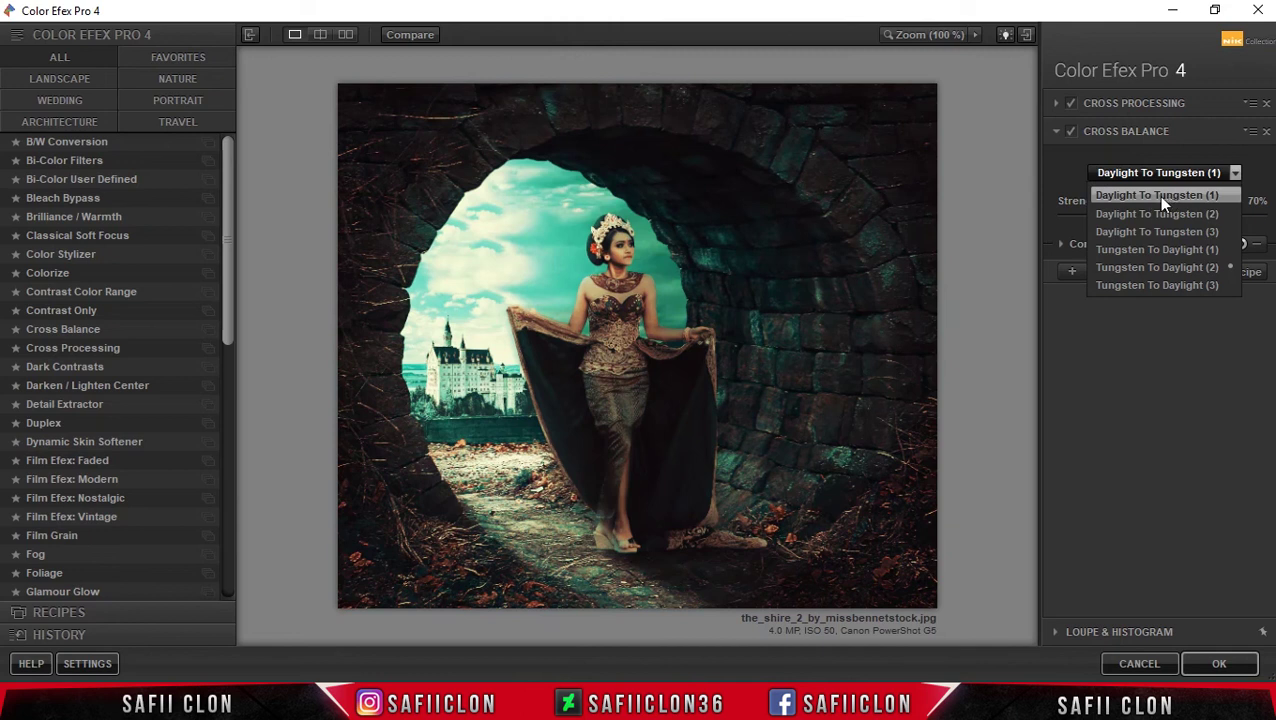
click(1162, 203)
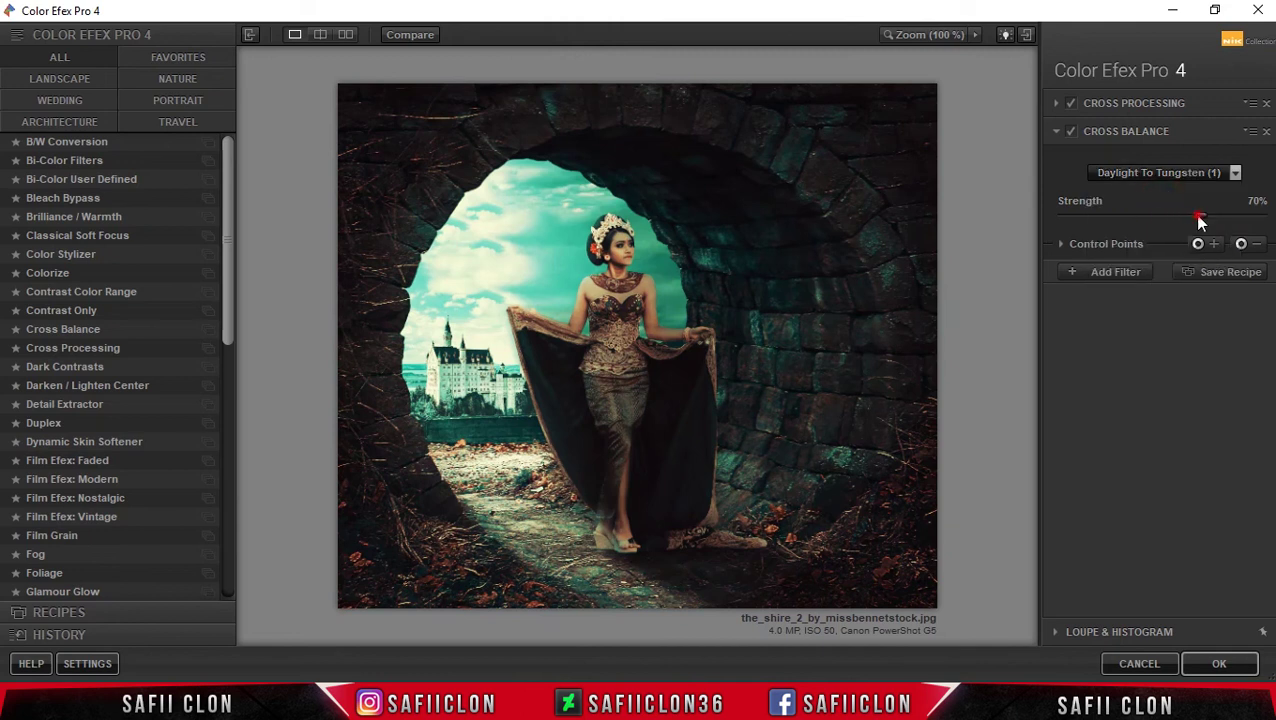
drag(1200, 222, 1125, 215)
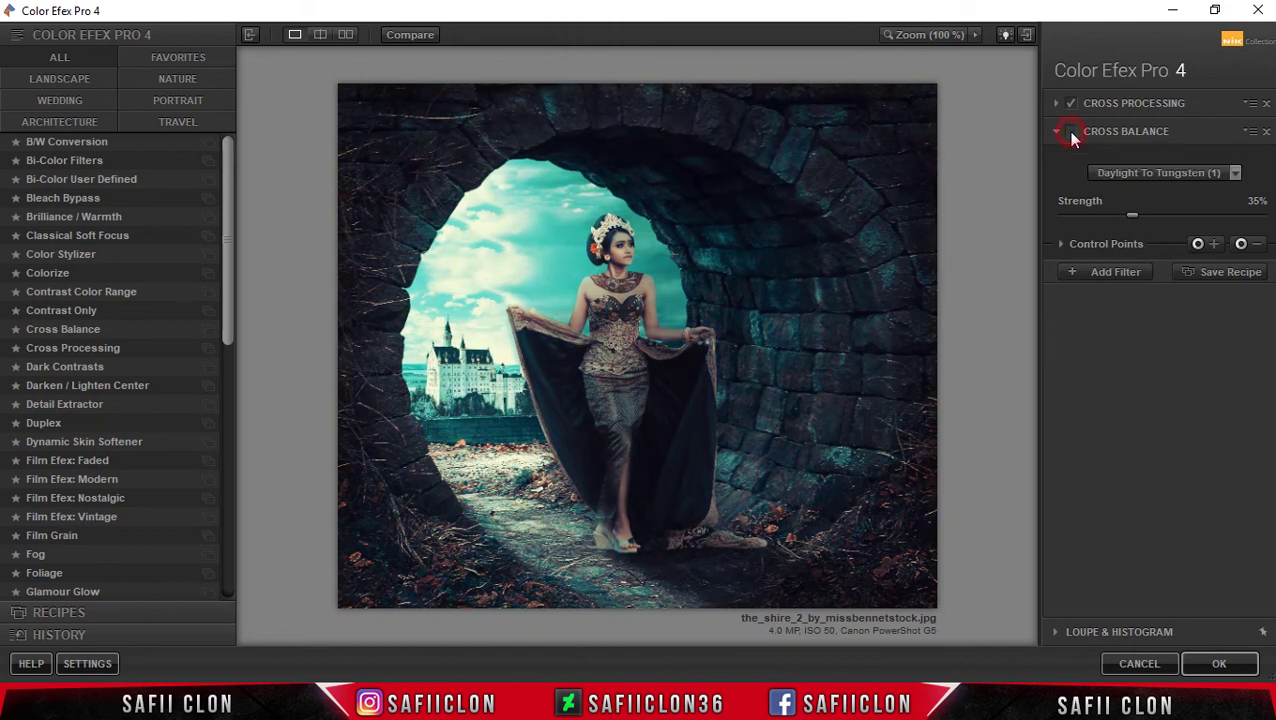
click(1115, 272)
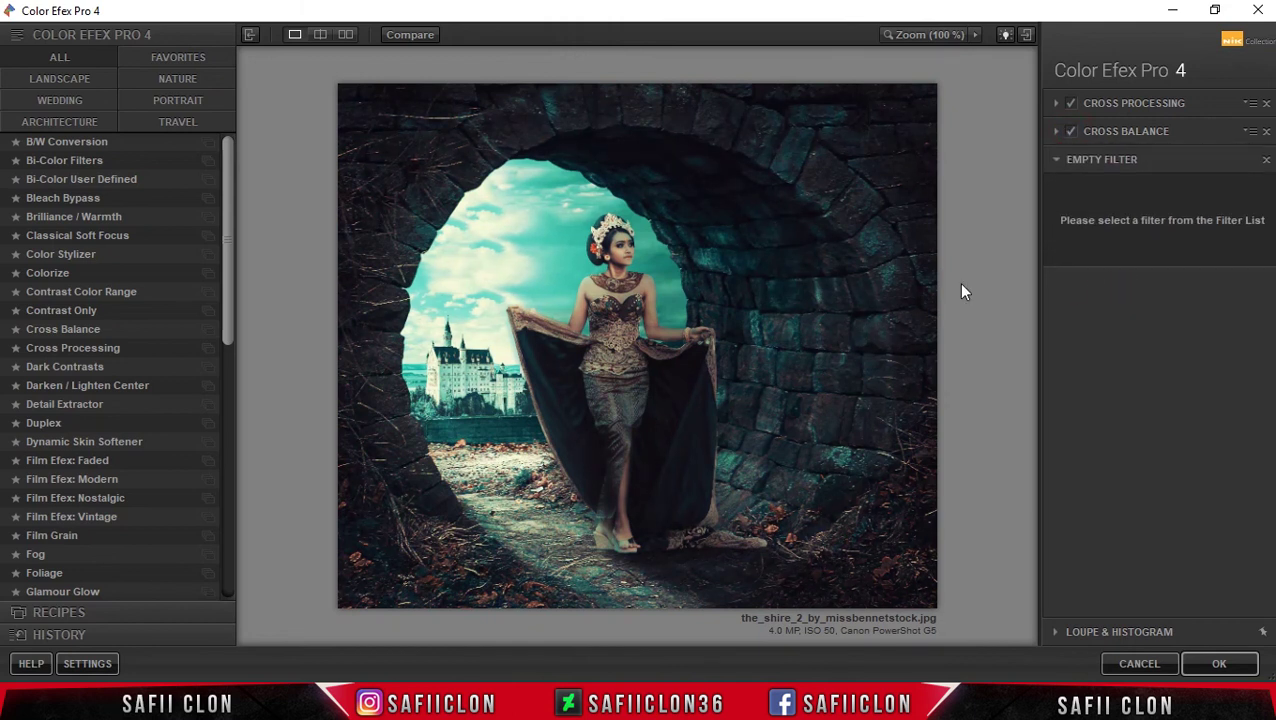
Choose Classical Soft Focus with method 3 and Diffused Detail at 73%.
click(91, 239)
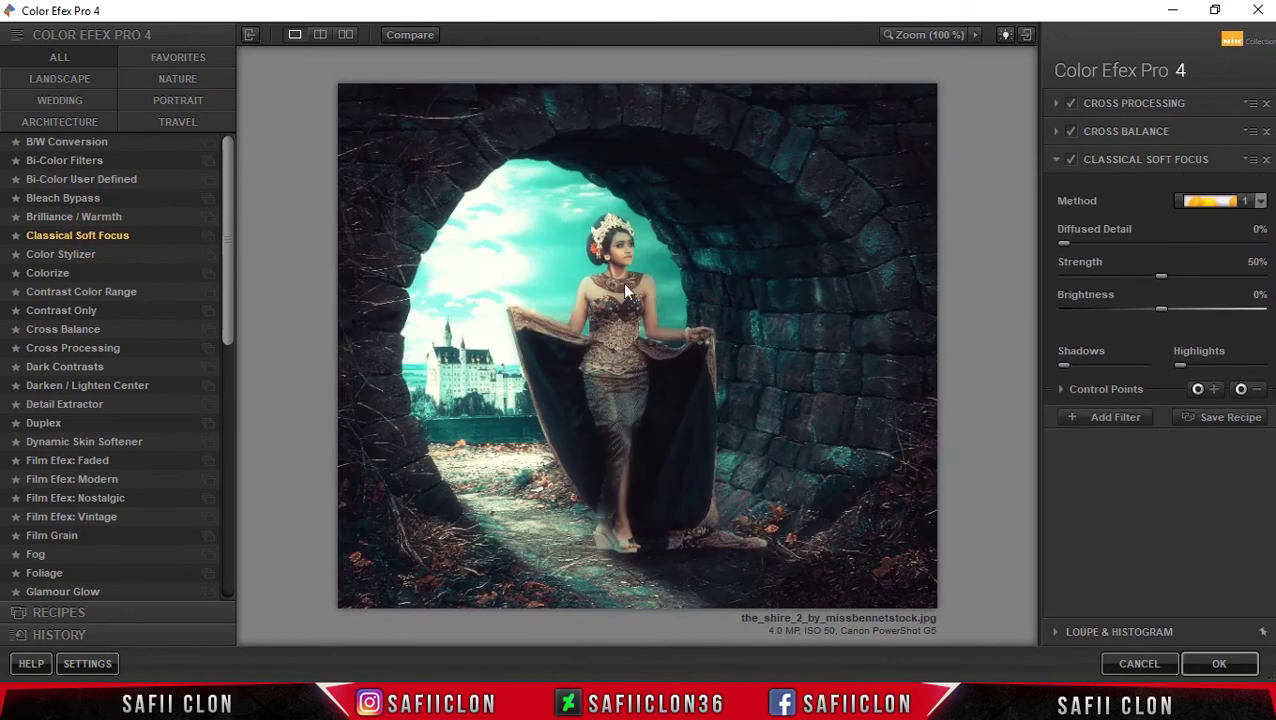
click(1215, 200)
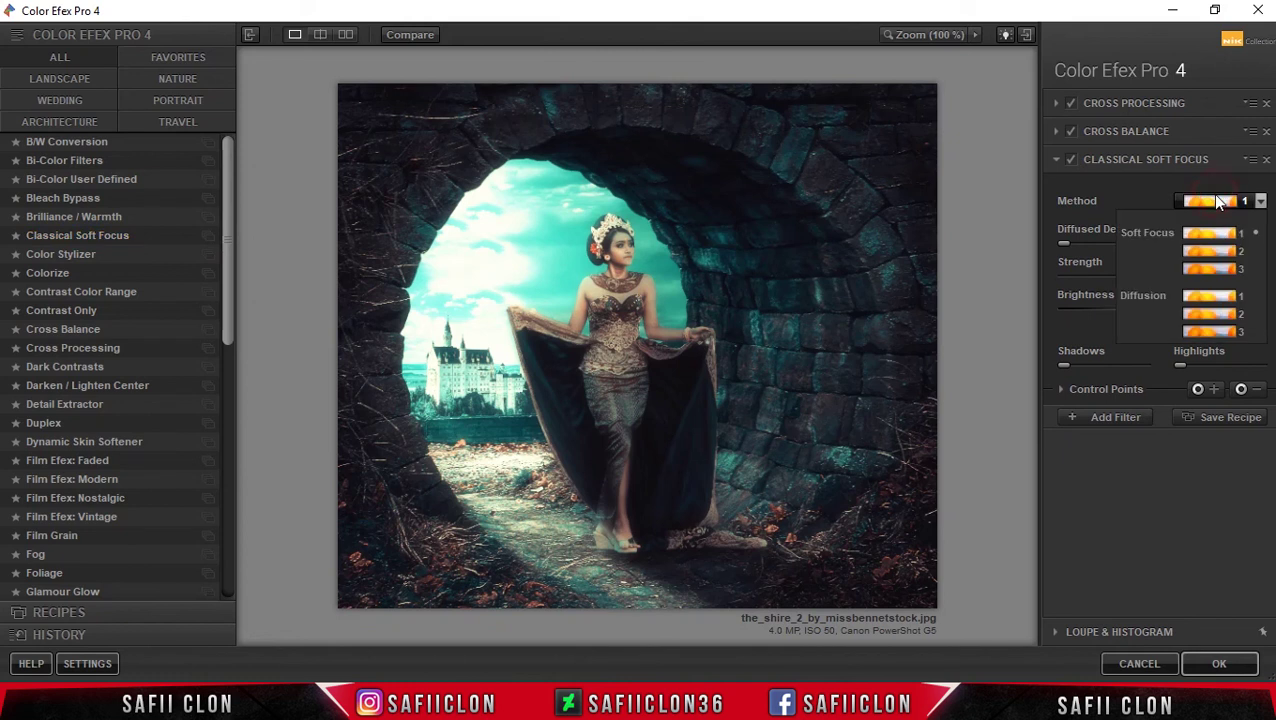
click(1212, 268)
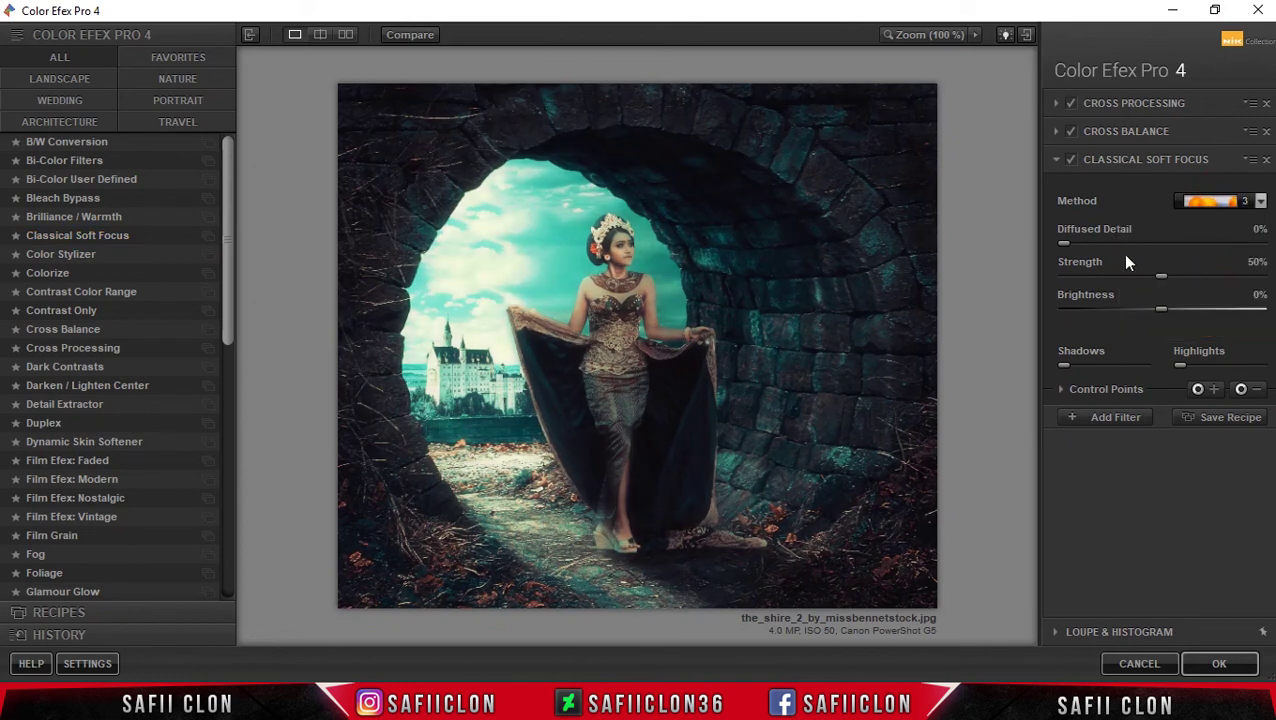
click(1065, 243)
drag(1108, 242, 1128, 243)
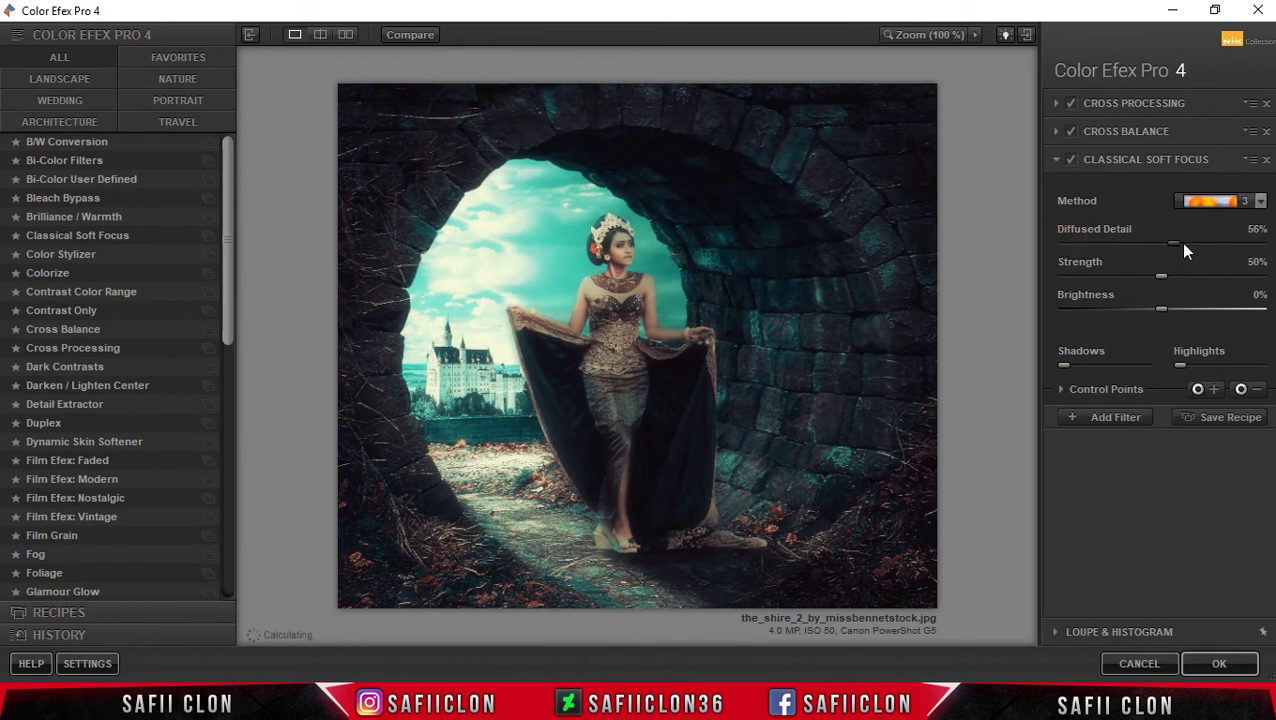
drag(1192, 243, 1211, 243)
Set soft focus Strength 32%, Brightness 10%, lift Shadows, Highlights 25%, then add a filter slot.
drag(1161, 277, 1128, 278)
drag(1166, 309, 1172, 310)
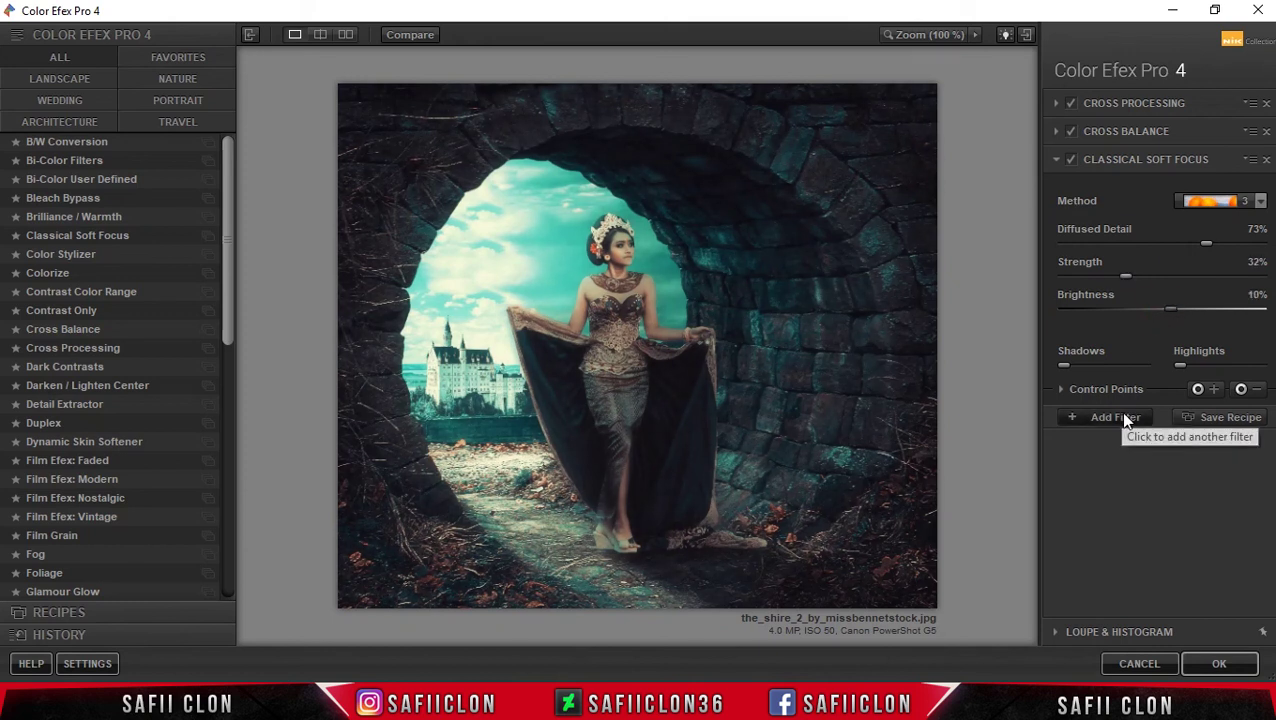
click(1075, 370)
drag(1074, 366, 1083, 375)
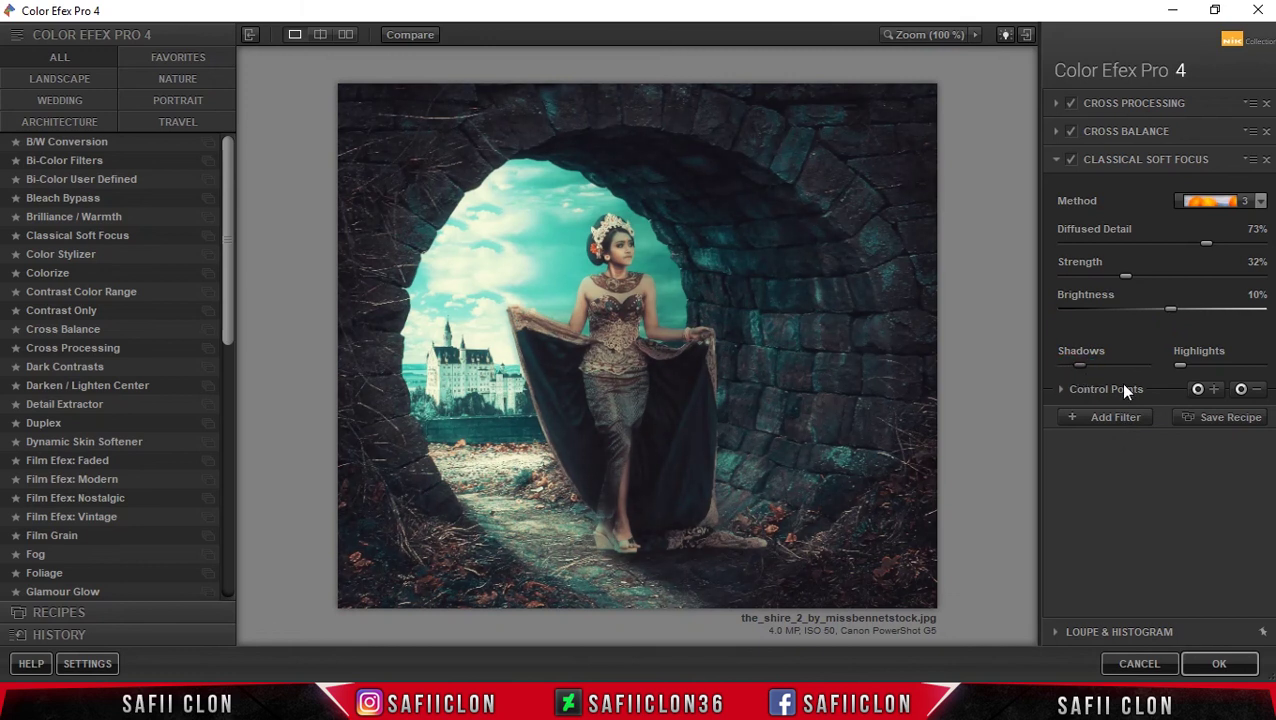
mouse_move(1179, 365)
mouse_down()
mouse_move(1202, 372)
mouse_move(1186, 364)
mouse_up()
click(1097, 418)
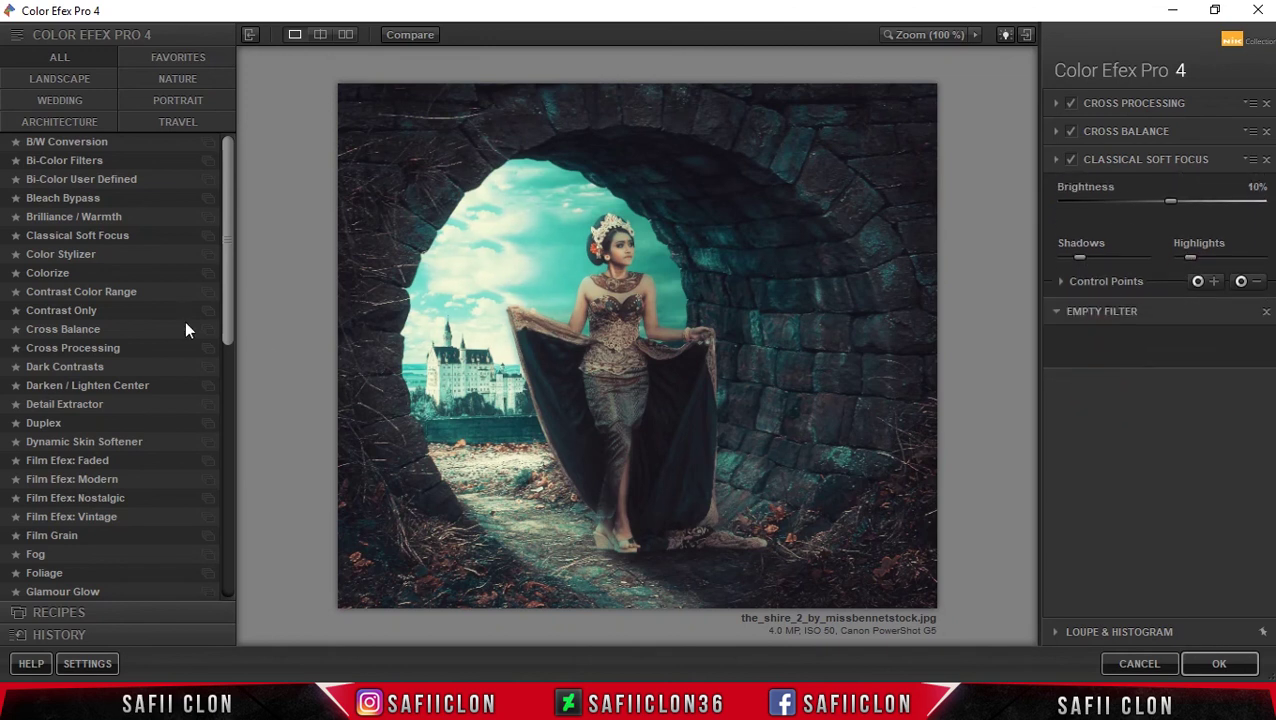
mouse_move(226, 277)
mouse_down()
mouse_move(232, 312)
mouse_move(214, 362)
mouse_up()
Add Film Grain at 402 grain per pixel with 46% film contrast and apply the stack.
click(55, 341)
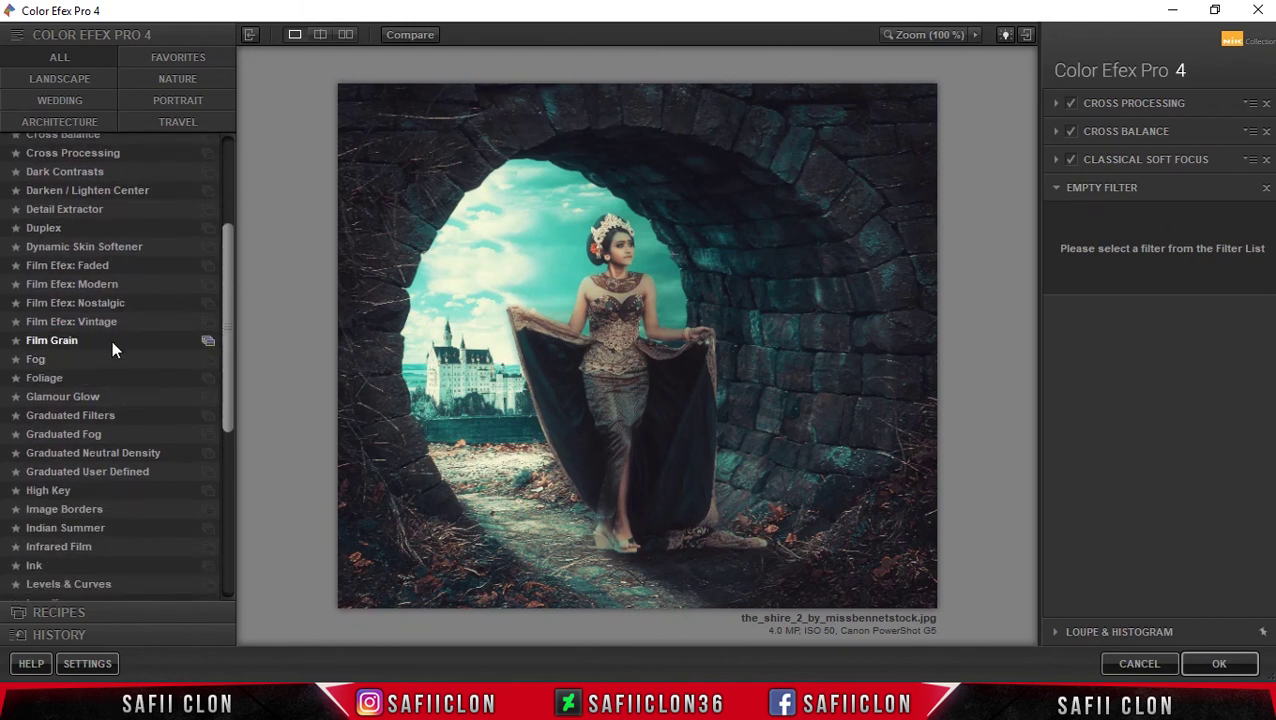
click(112, 343)
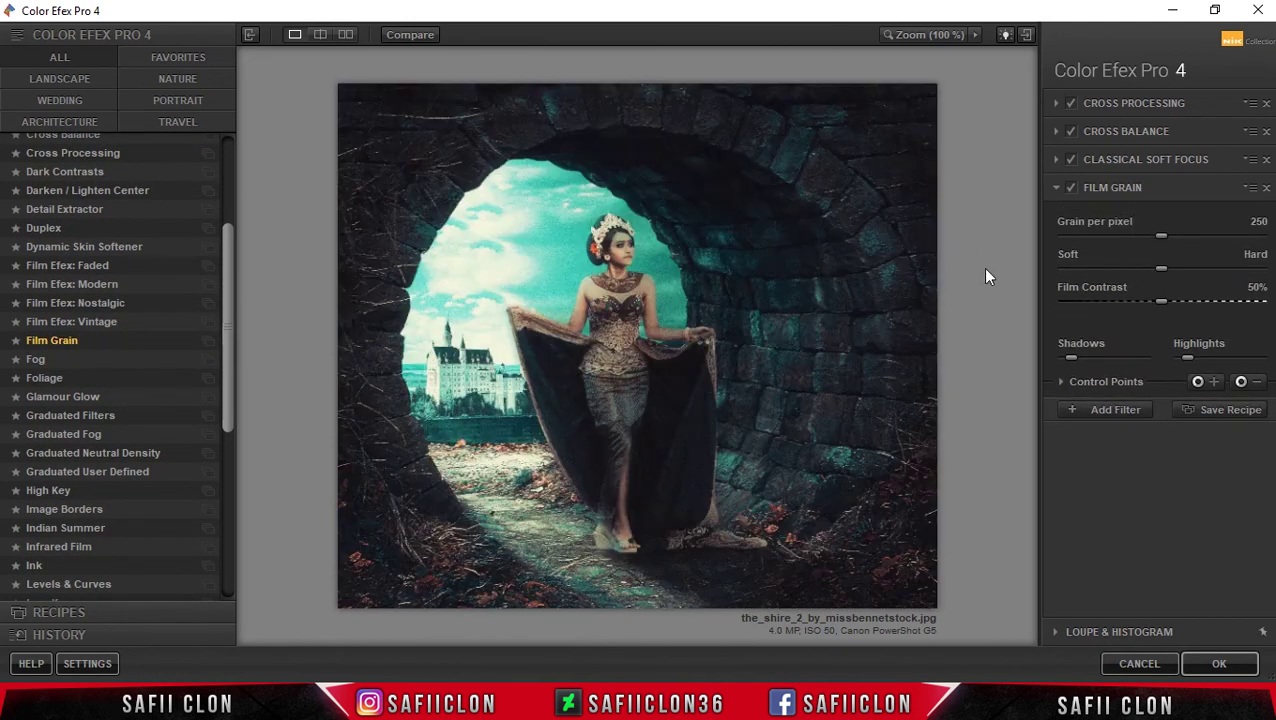
click(1159, 237)
drag(1142, 237, 1186, 236)
click(1162, 269)
mouse_move(1163, 306)
mouse_down()
mouse_move(1200, 306)
mouse_move(1132, 310)
mouse_move(1161, 313)
mouse_up()
mouse_move(1197, 237)
mouse_down()
mouse_move(1237, 237)
mouse_move(1216, 263)
mouse_up()
click(1214, 664)
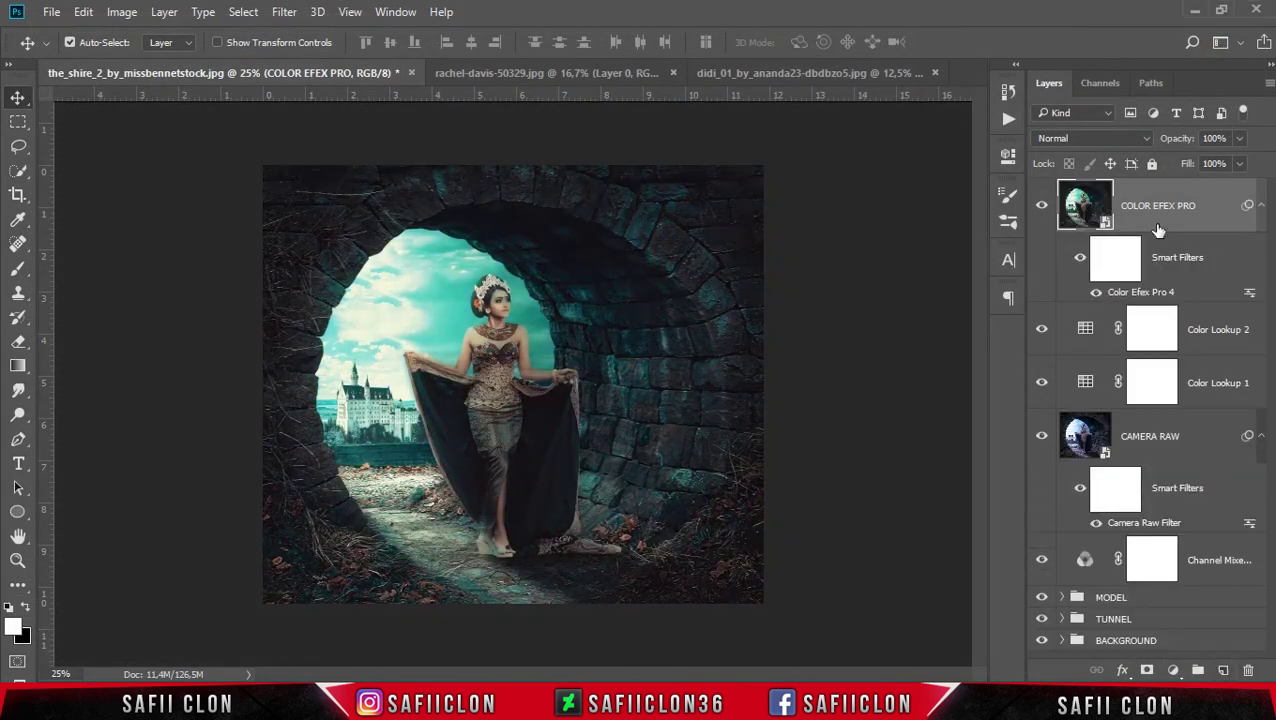
Toggle the COLOR EFEX PRO layer's visibility to compare before and after, leaving it visible.
click(1041, 205)
click(1041, 205)
click(1041, 205)
click(1041, 205)
Zoom in to inspect the model's details, then back out to the whole composition.
key(ctrl+plus)
key(ctrl+plus)
key(ctrl+plus)
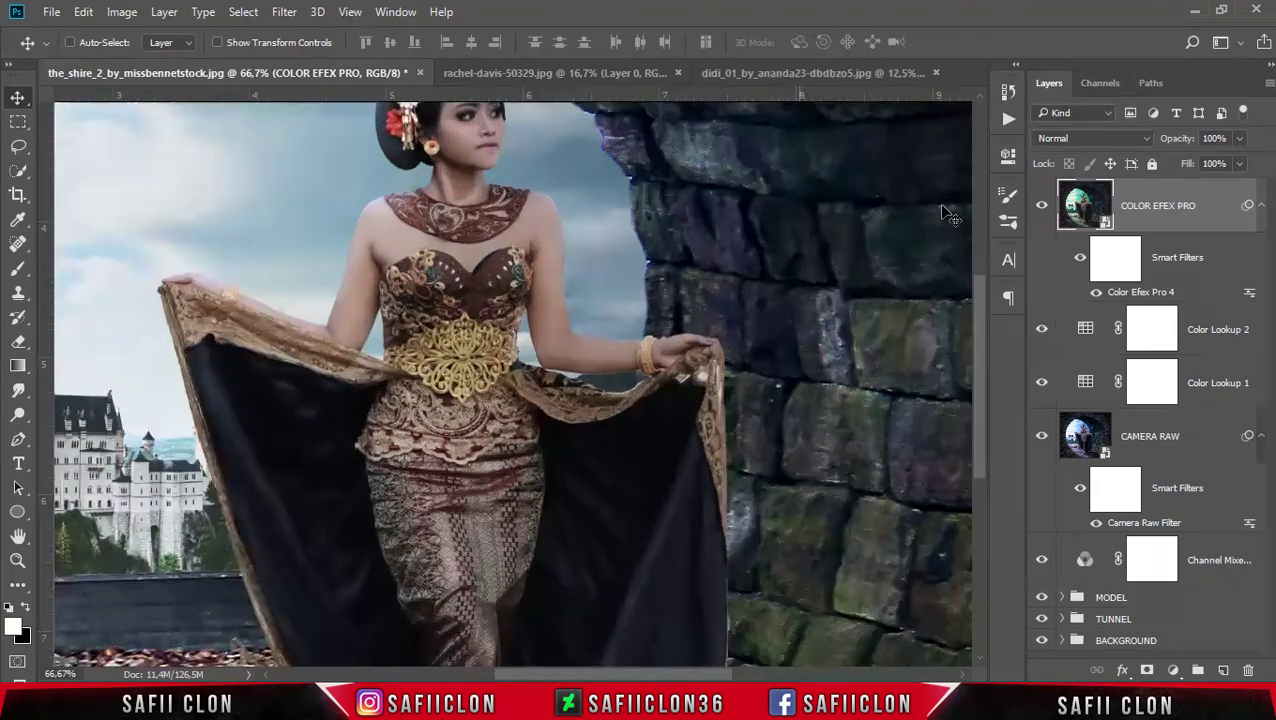
key(ctrl+minus)
key(ctrl+minus)
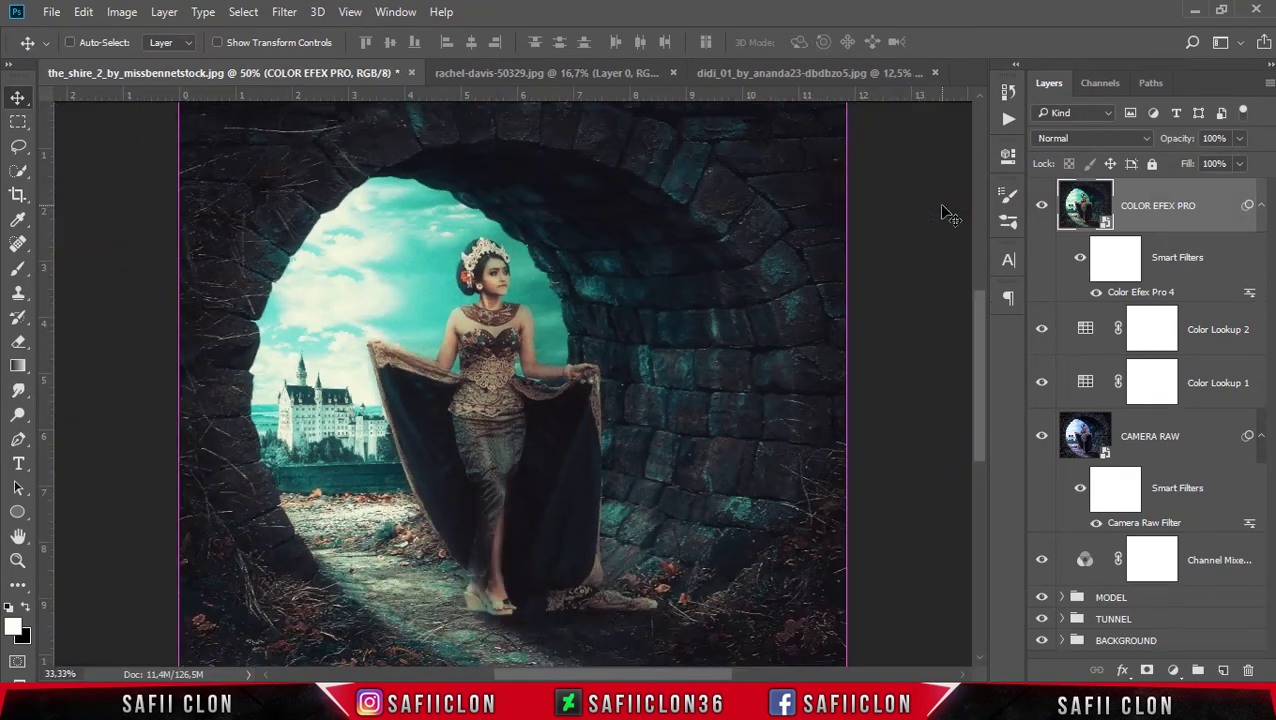
key(ctrl+minus)
key(ctrl+plus)
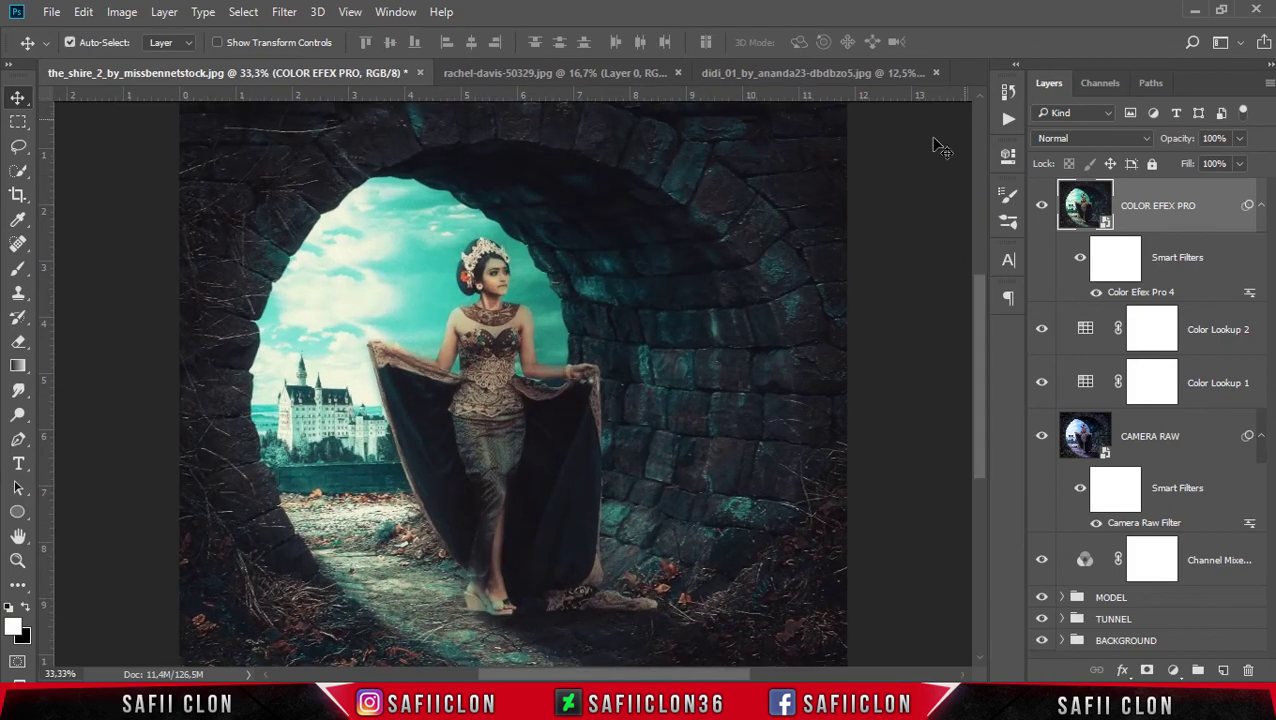